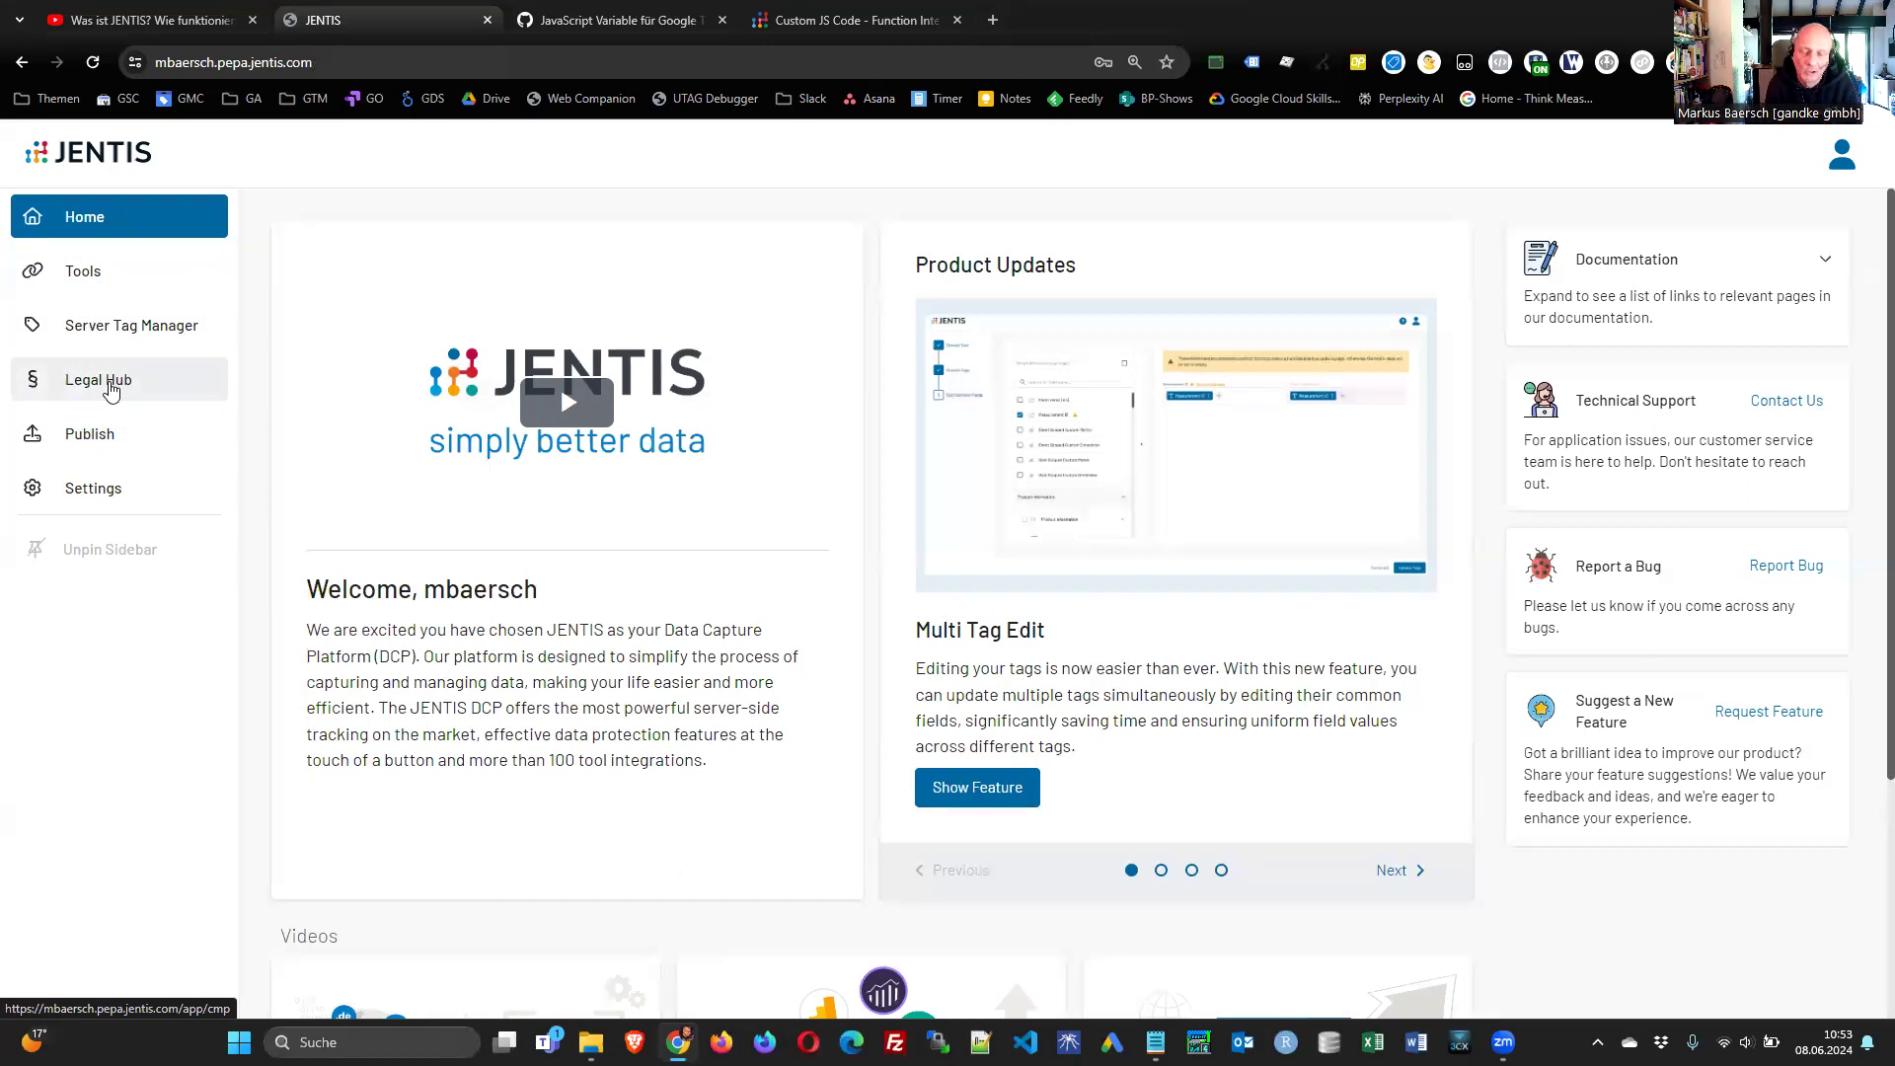
- Open the Consentbars list in the Legal Hub and look through the supported consent tools
{"action": "left_click", "coordinate": [112, 389]}
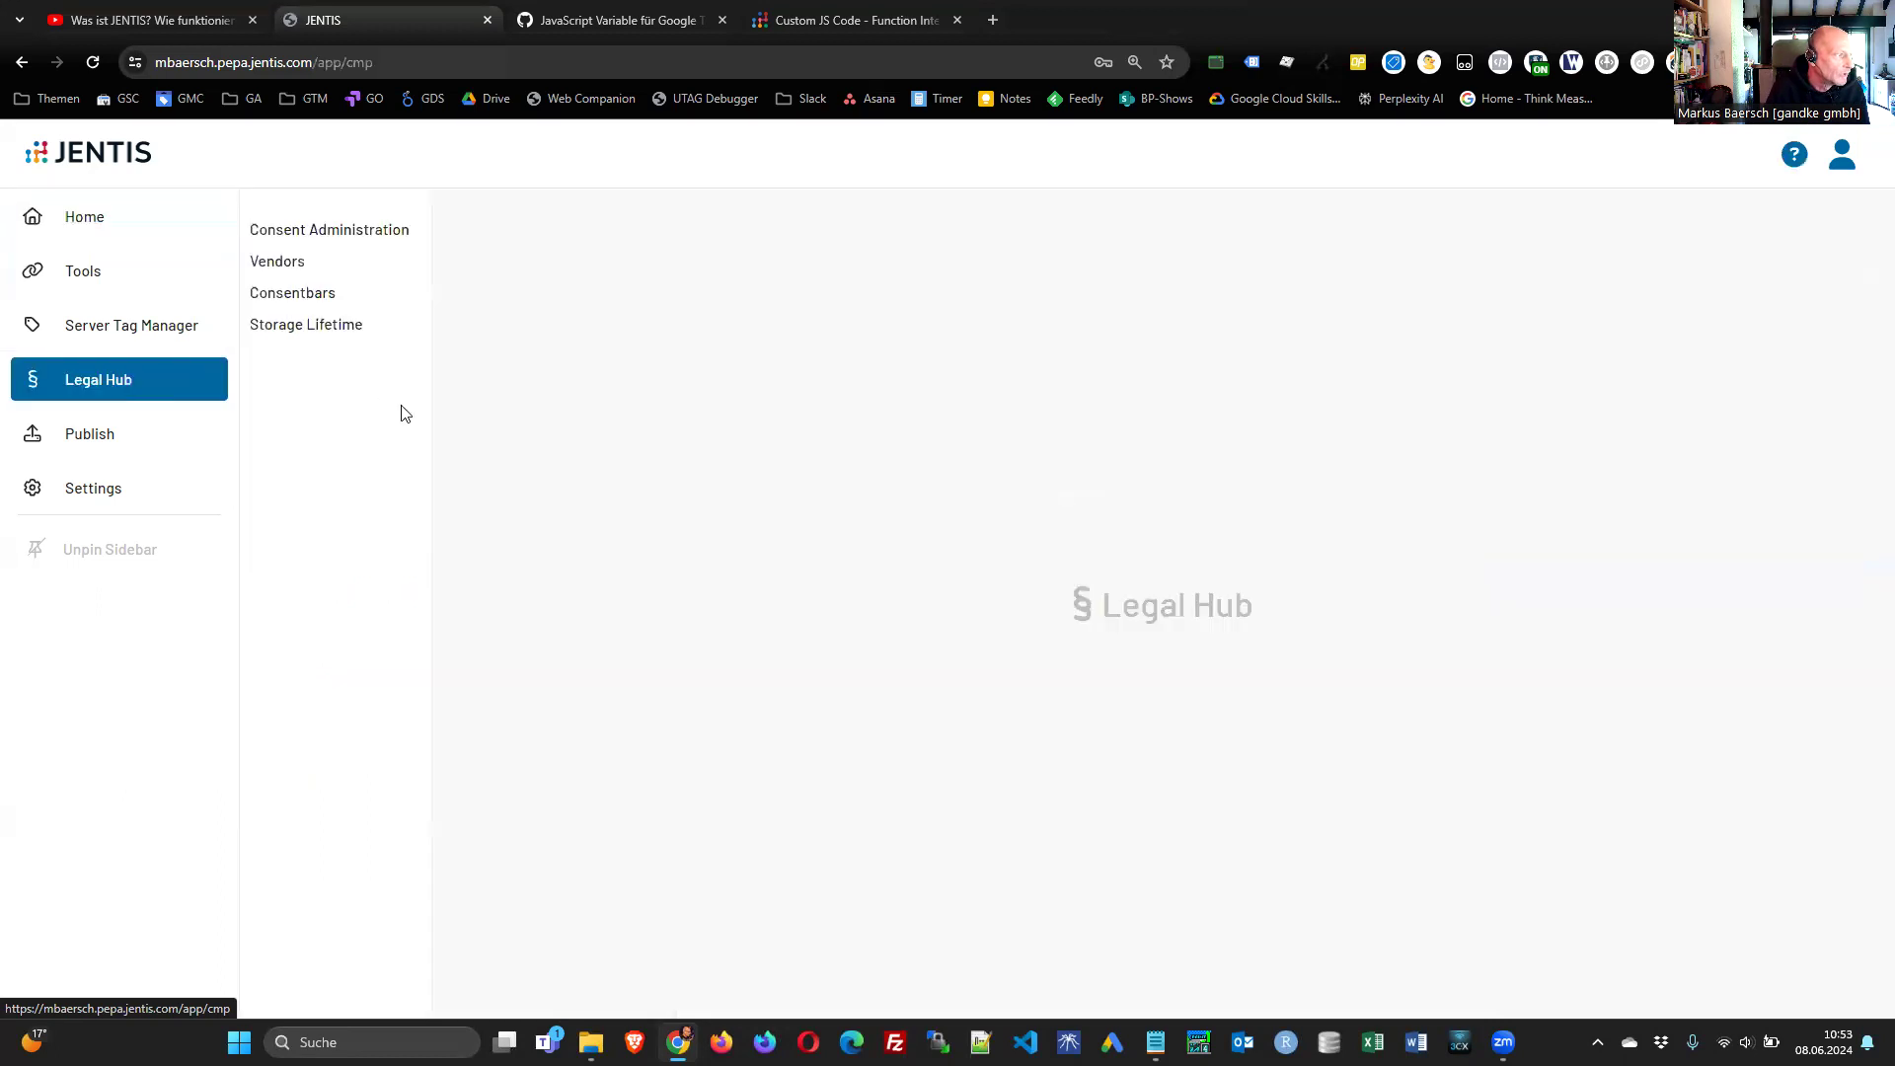
{"action": "left_click", "coordinate": [351, 292]}
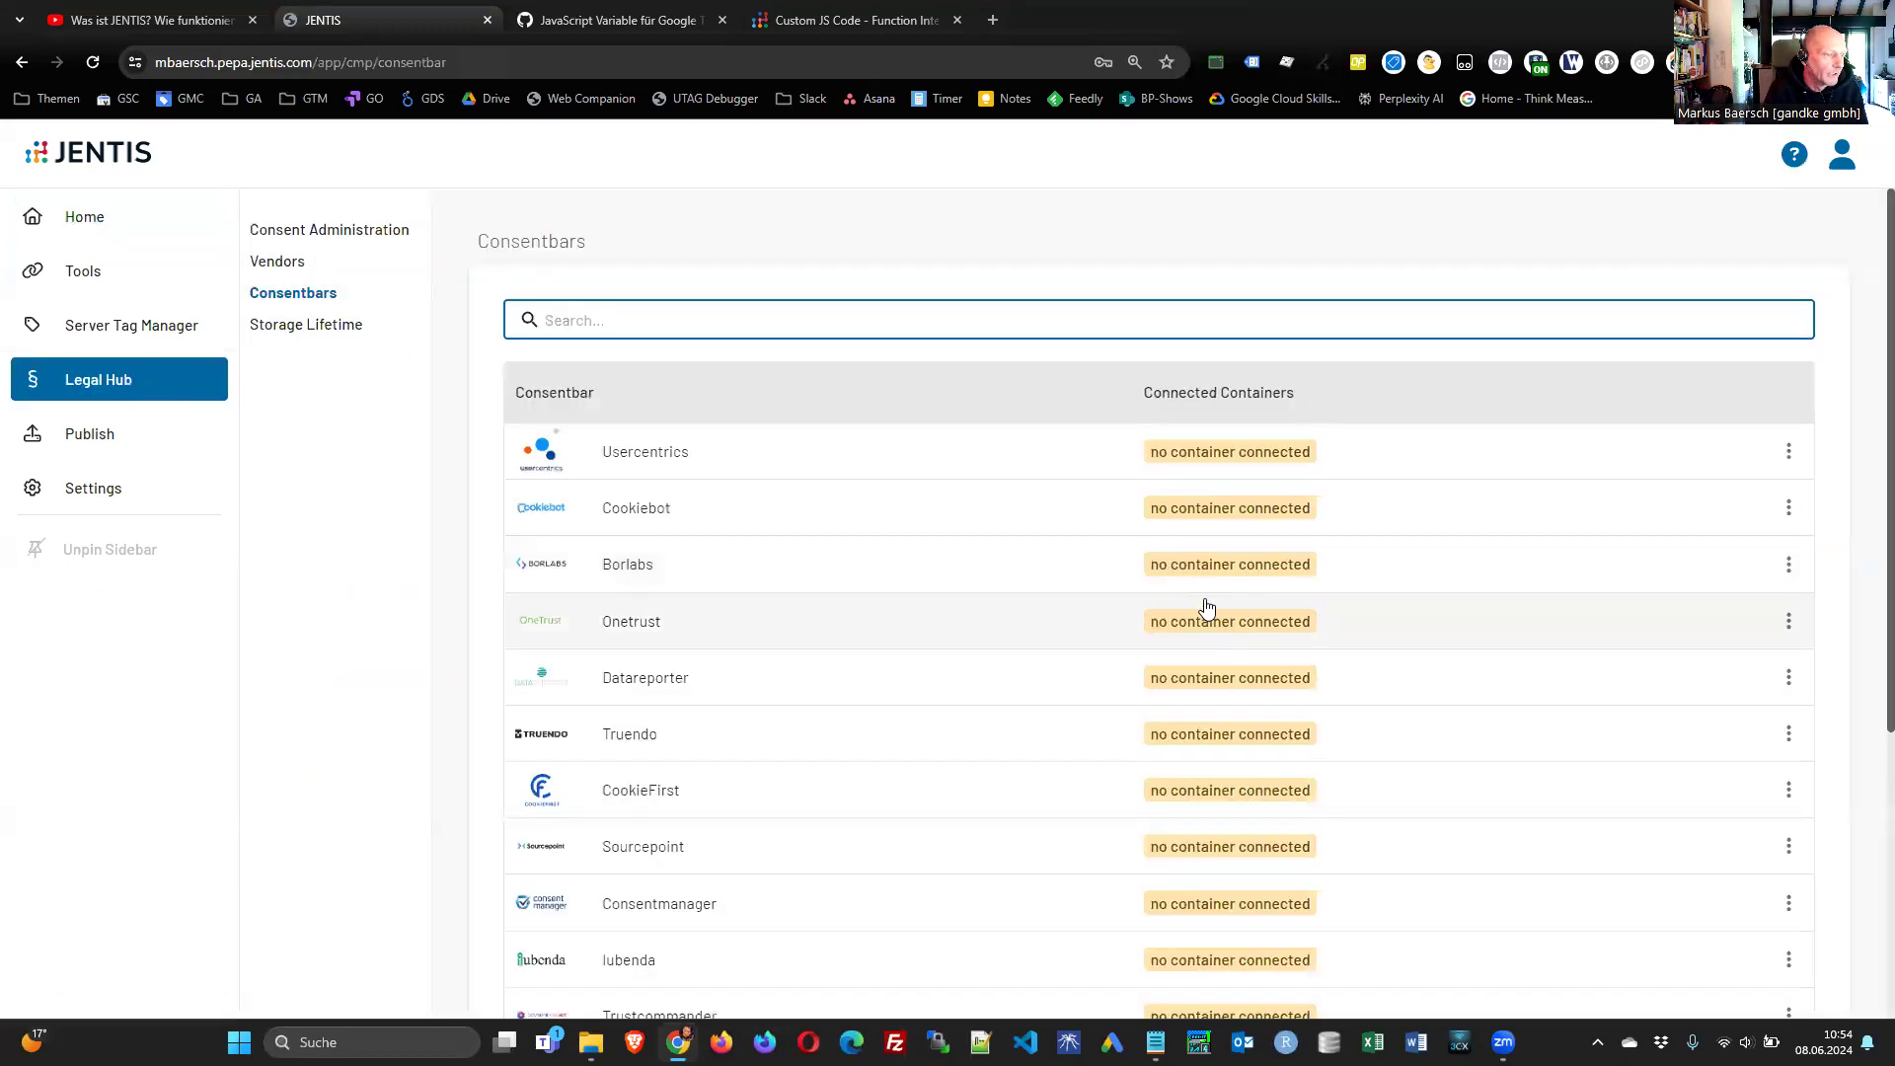
{"action": "scroll", "coordinate": [1450, 705], "scroll_direction": "down", "scroll_amount": 5}
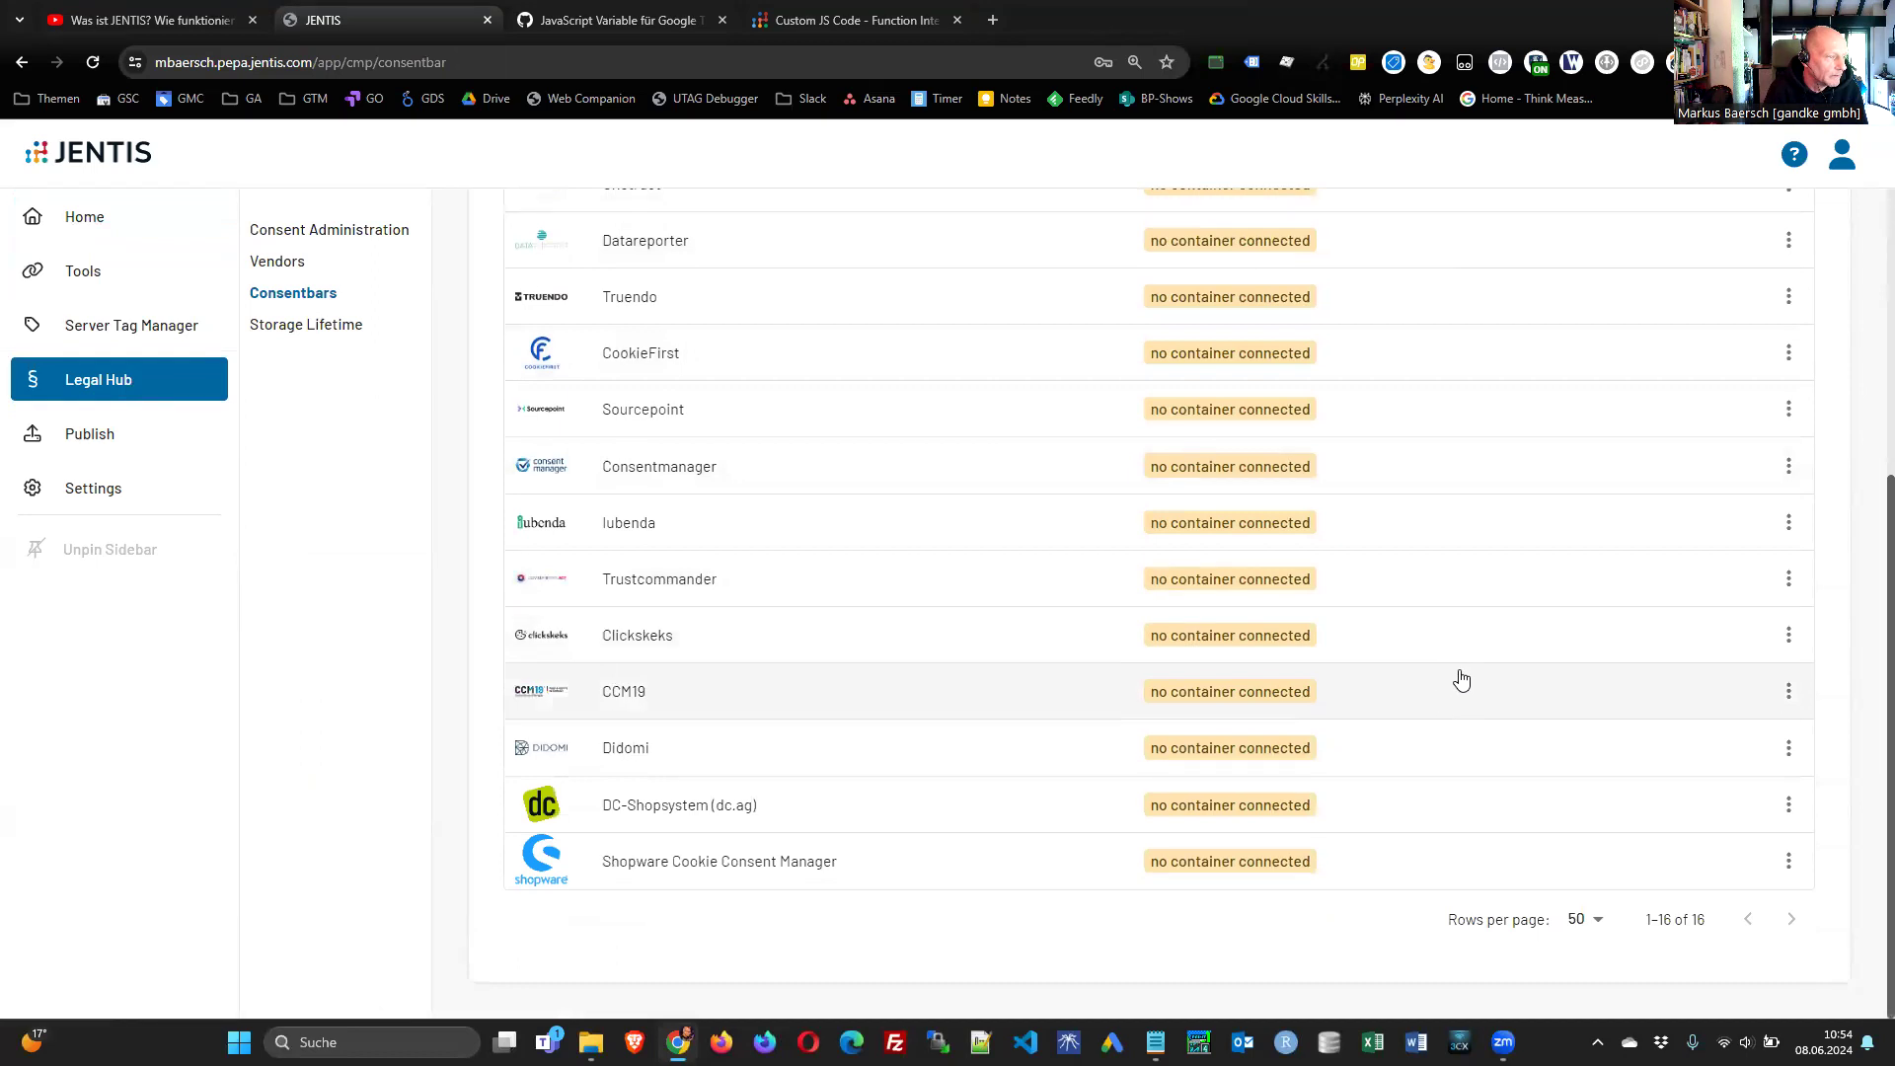
{"action": "scroll", "coordinate": [1462, 680], "scroll_direction": "up", "scroll_amount": 5}
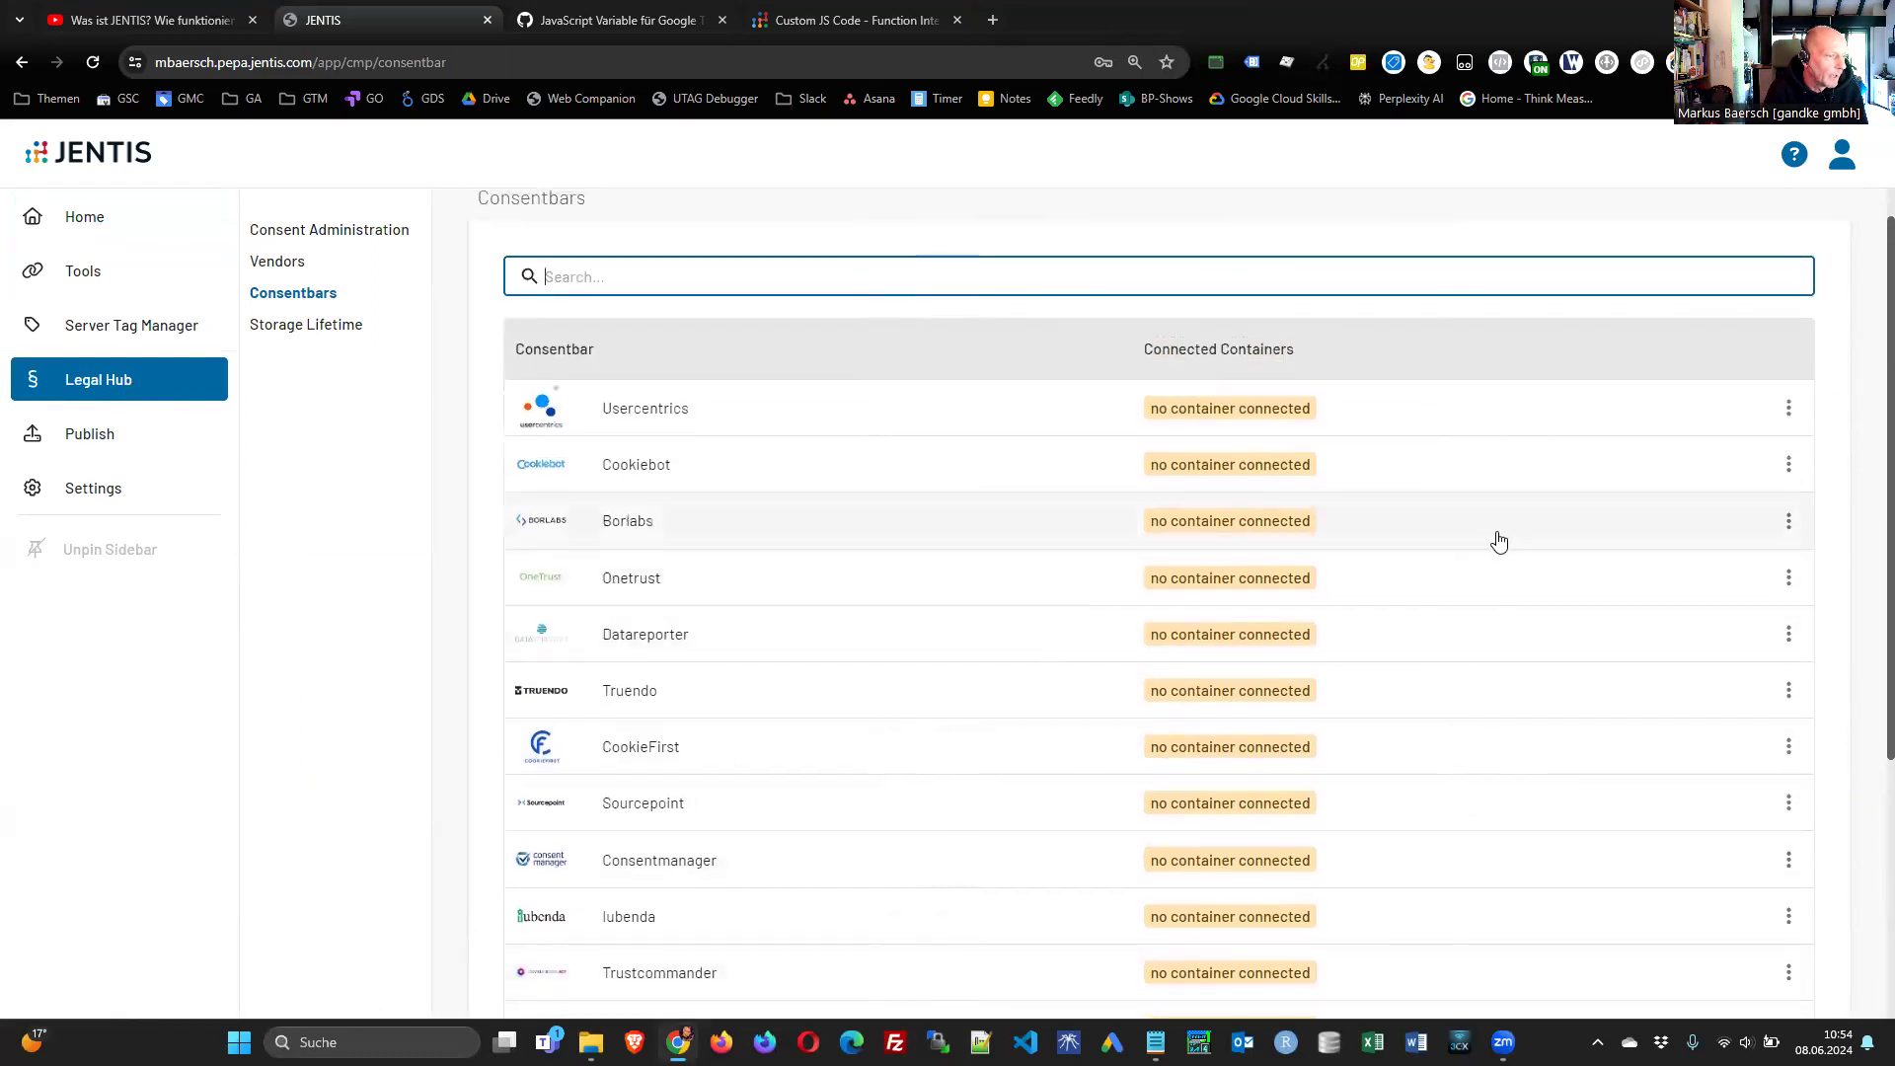
- Try connecting the MBSL container to the Borlabs consentbar and discard the edit
{"action": "left_click", "coordinate": [1789, 520]}
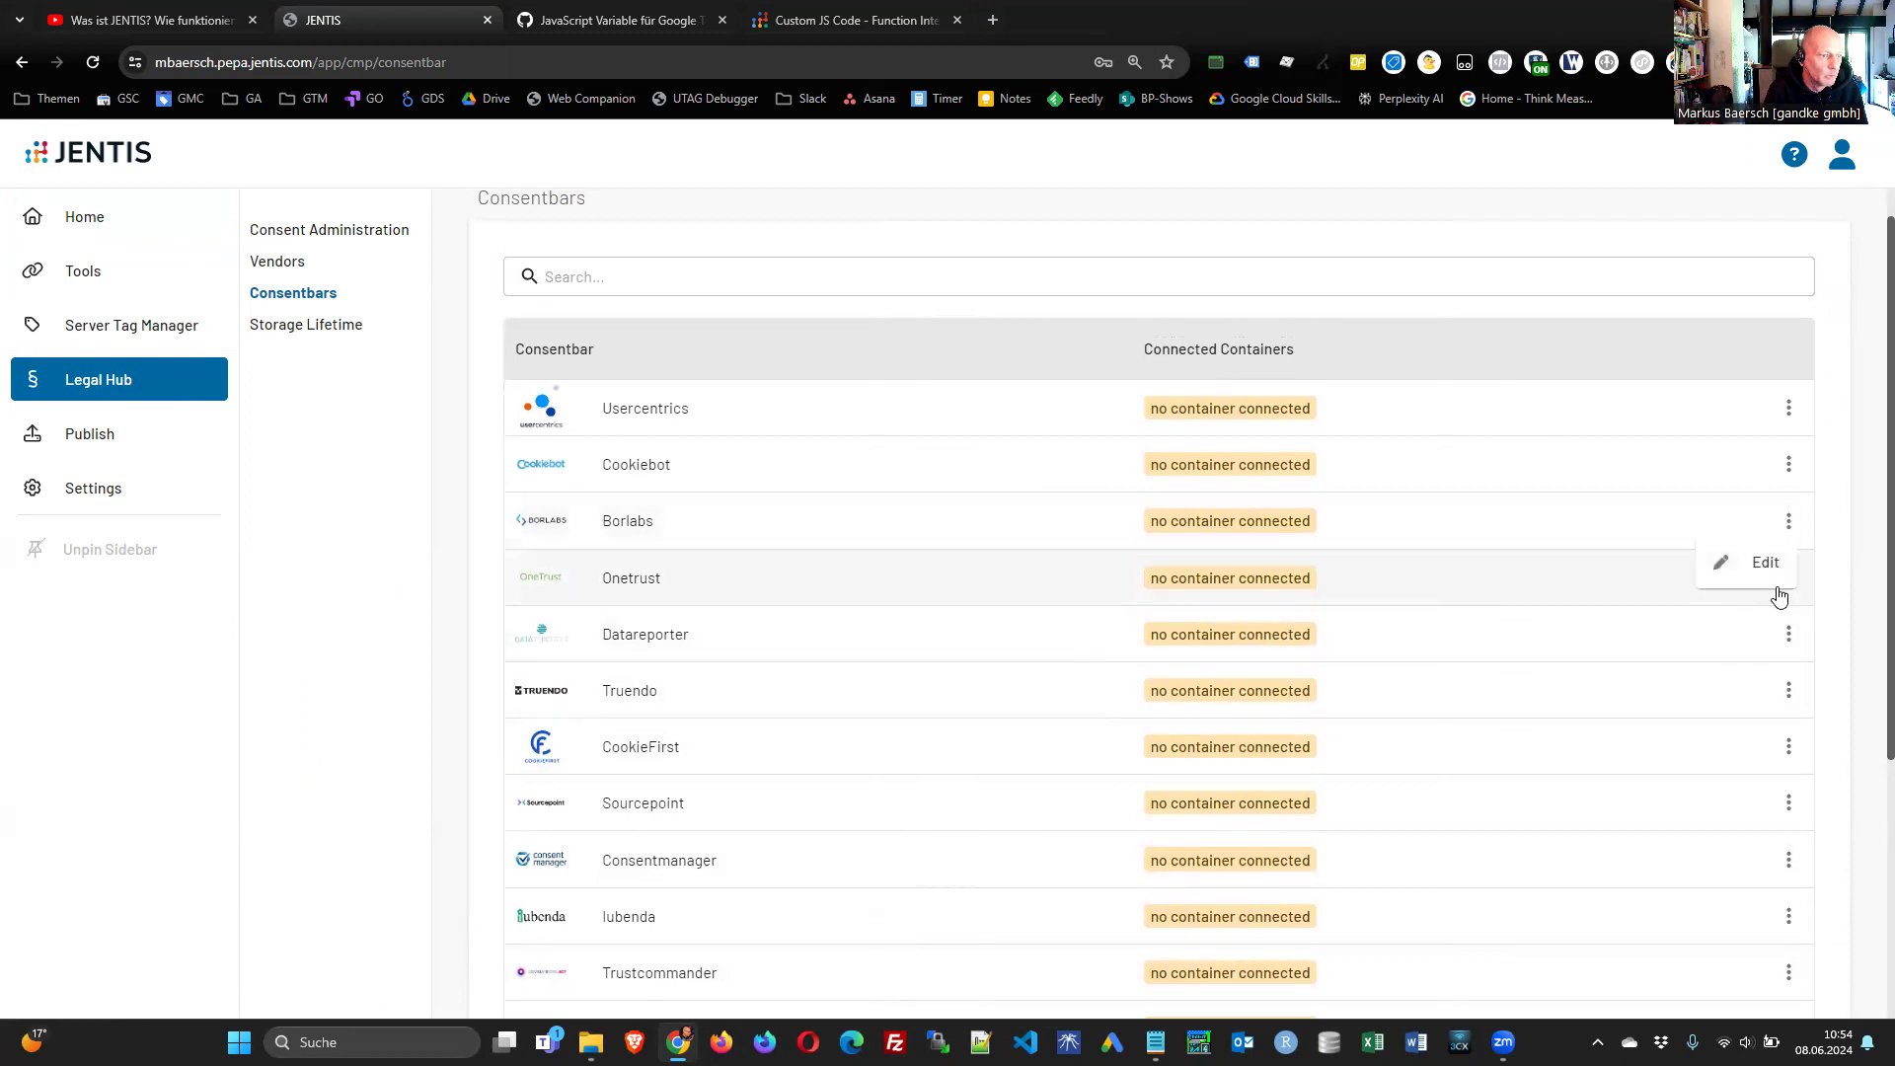
{"action": "left_click", "coordinate": [1764, 567]}
{"action": "left_click", "coordinate": [842, 448]}
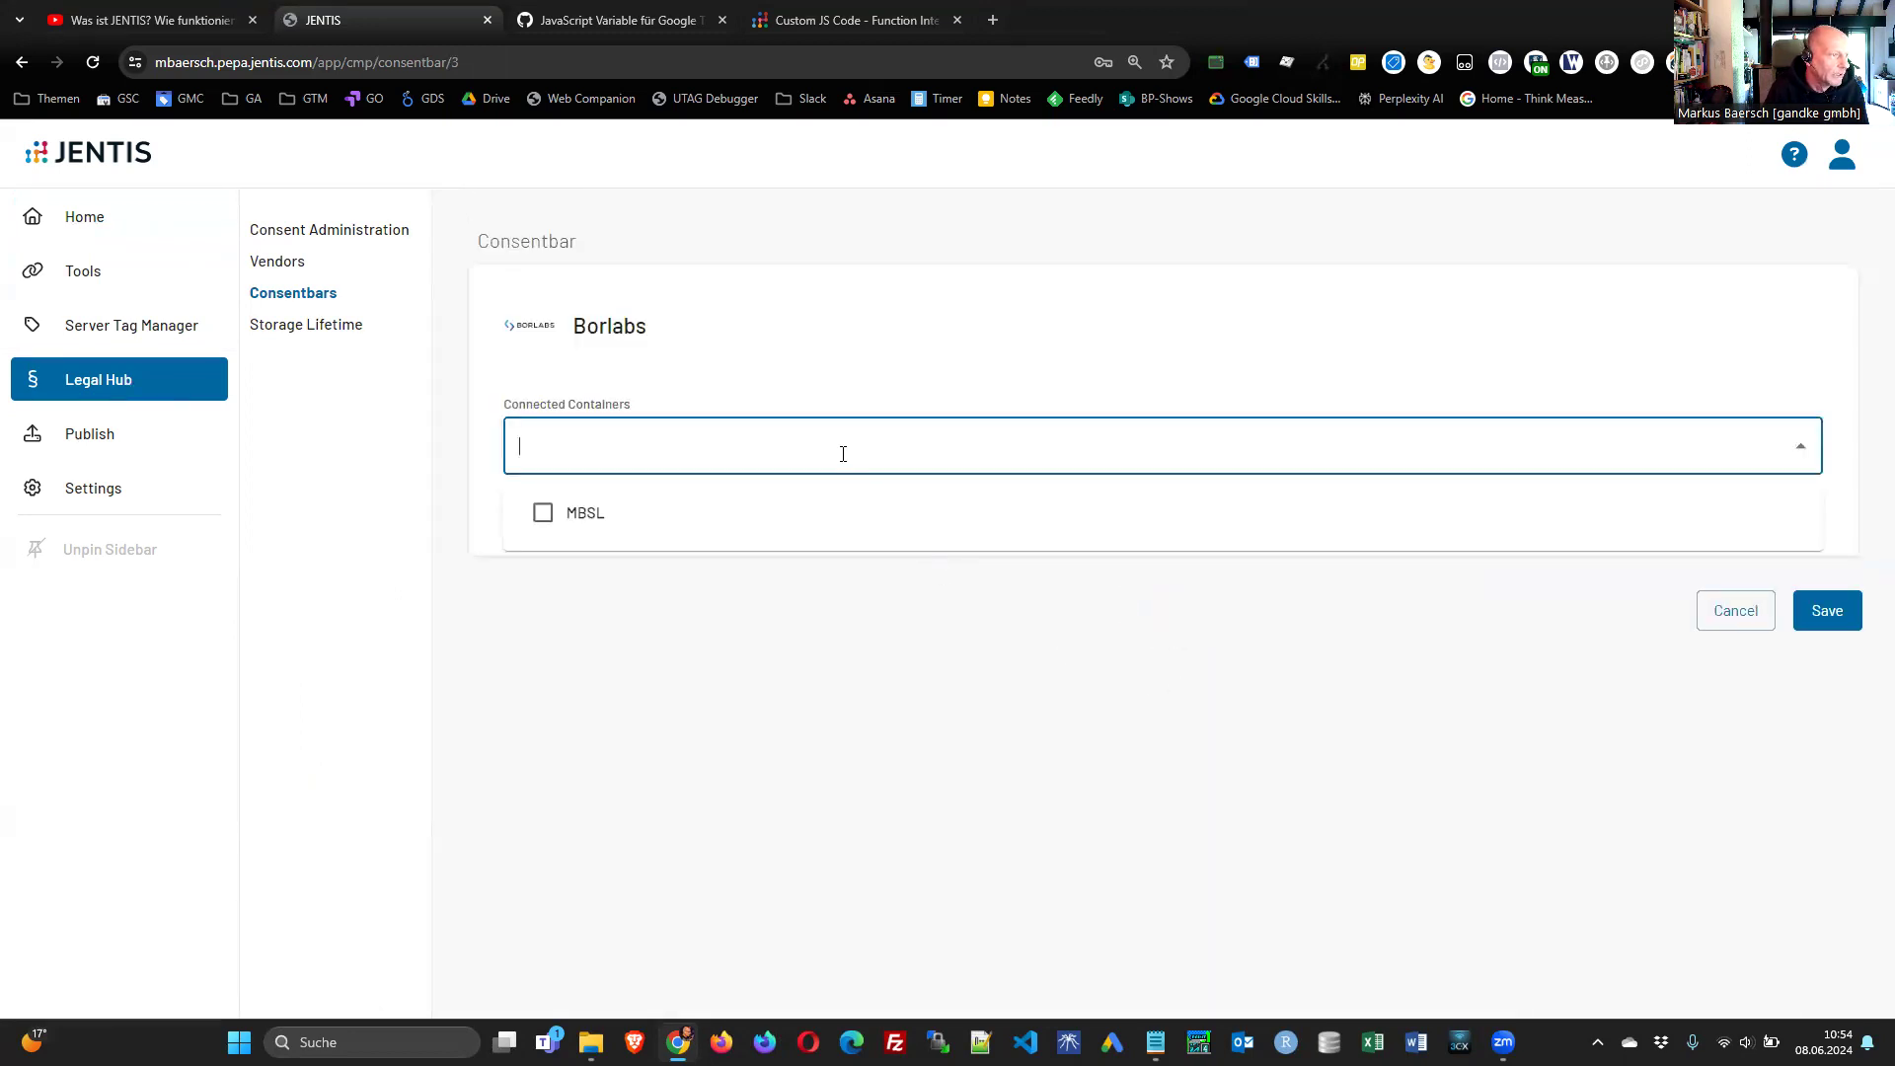
{"action": "left_click", "coordinate": [543, 517]}
{"action": "left_click", "coordinate": [543, 516]}
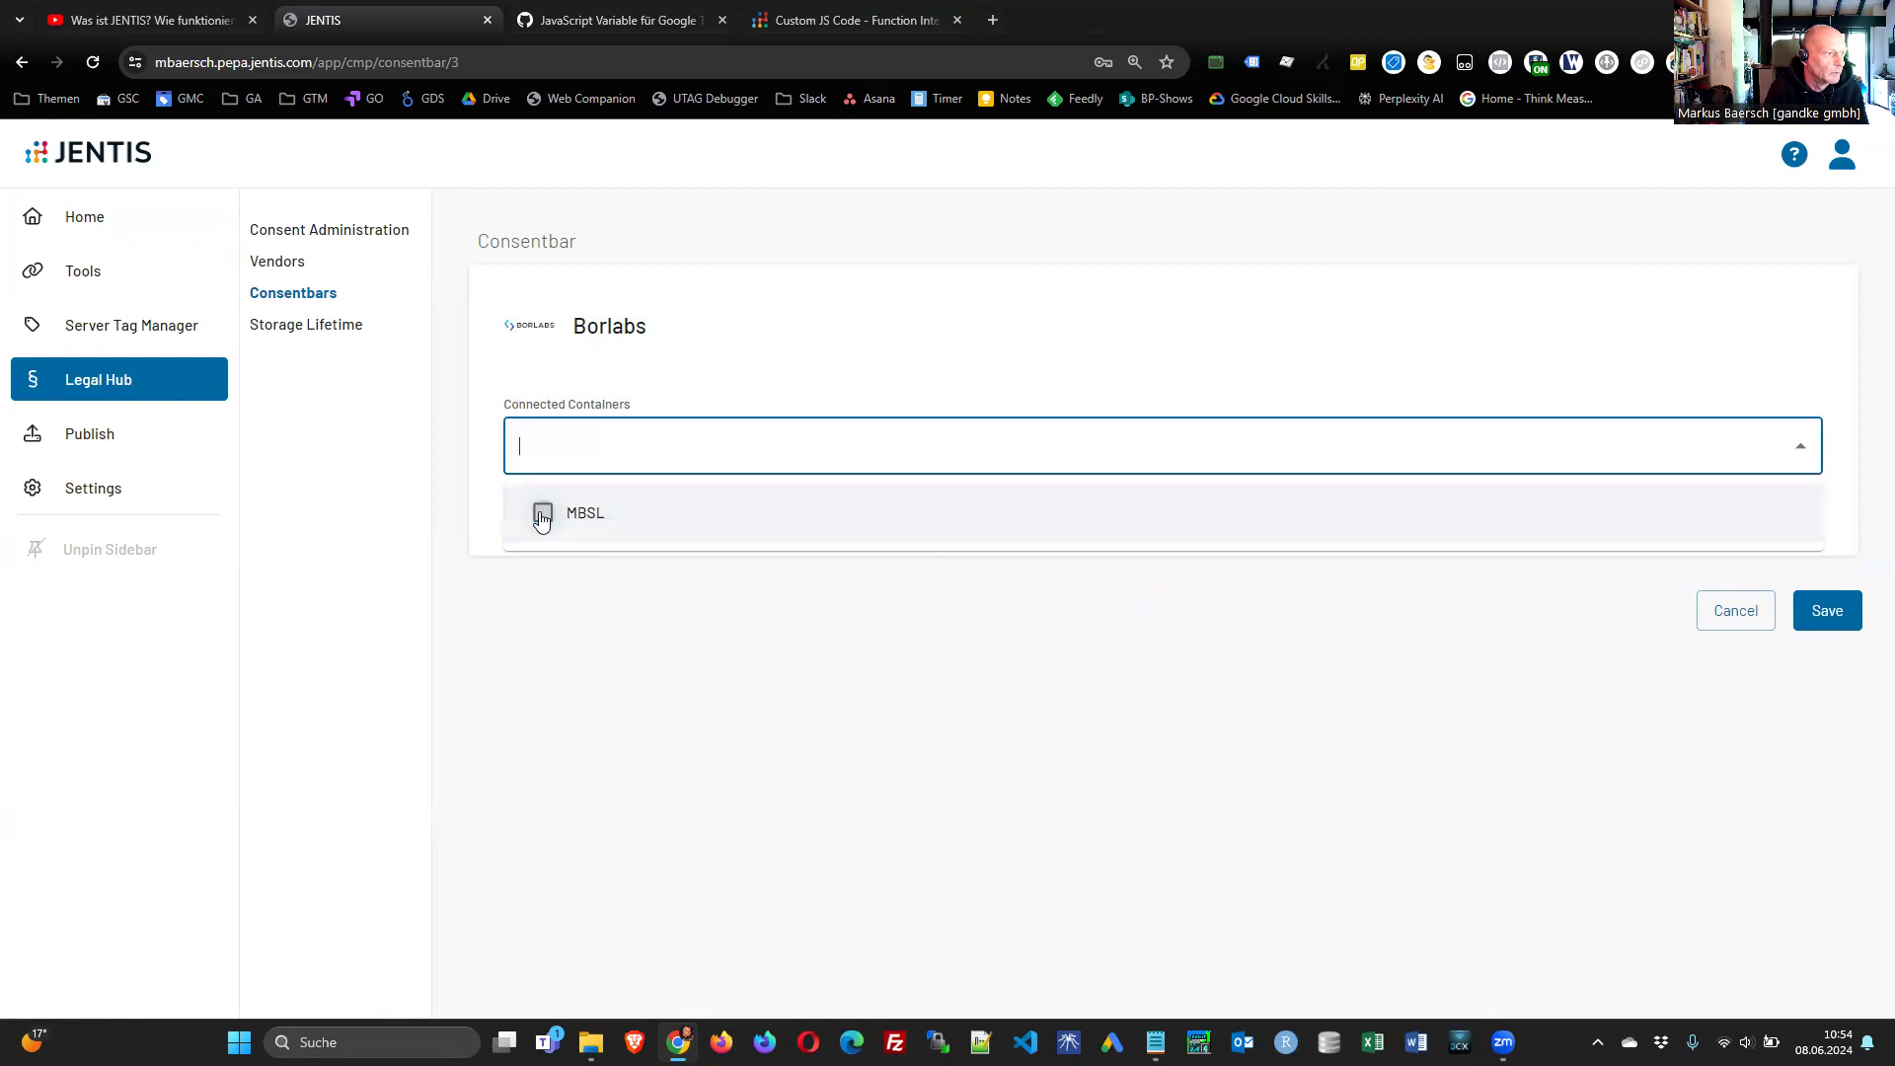
{"action": "left_click", "coordinate": [1727, 618]}
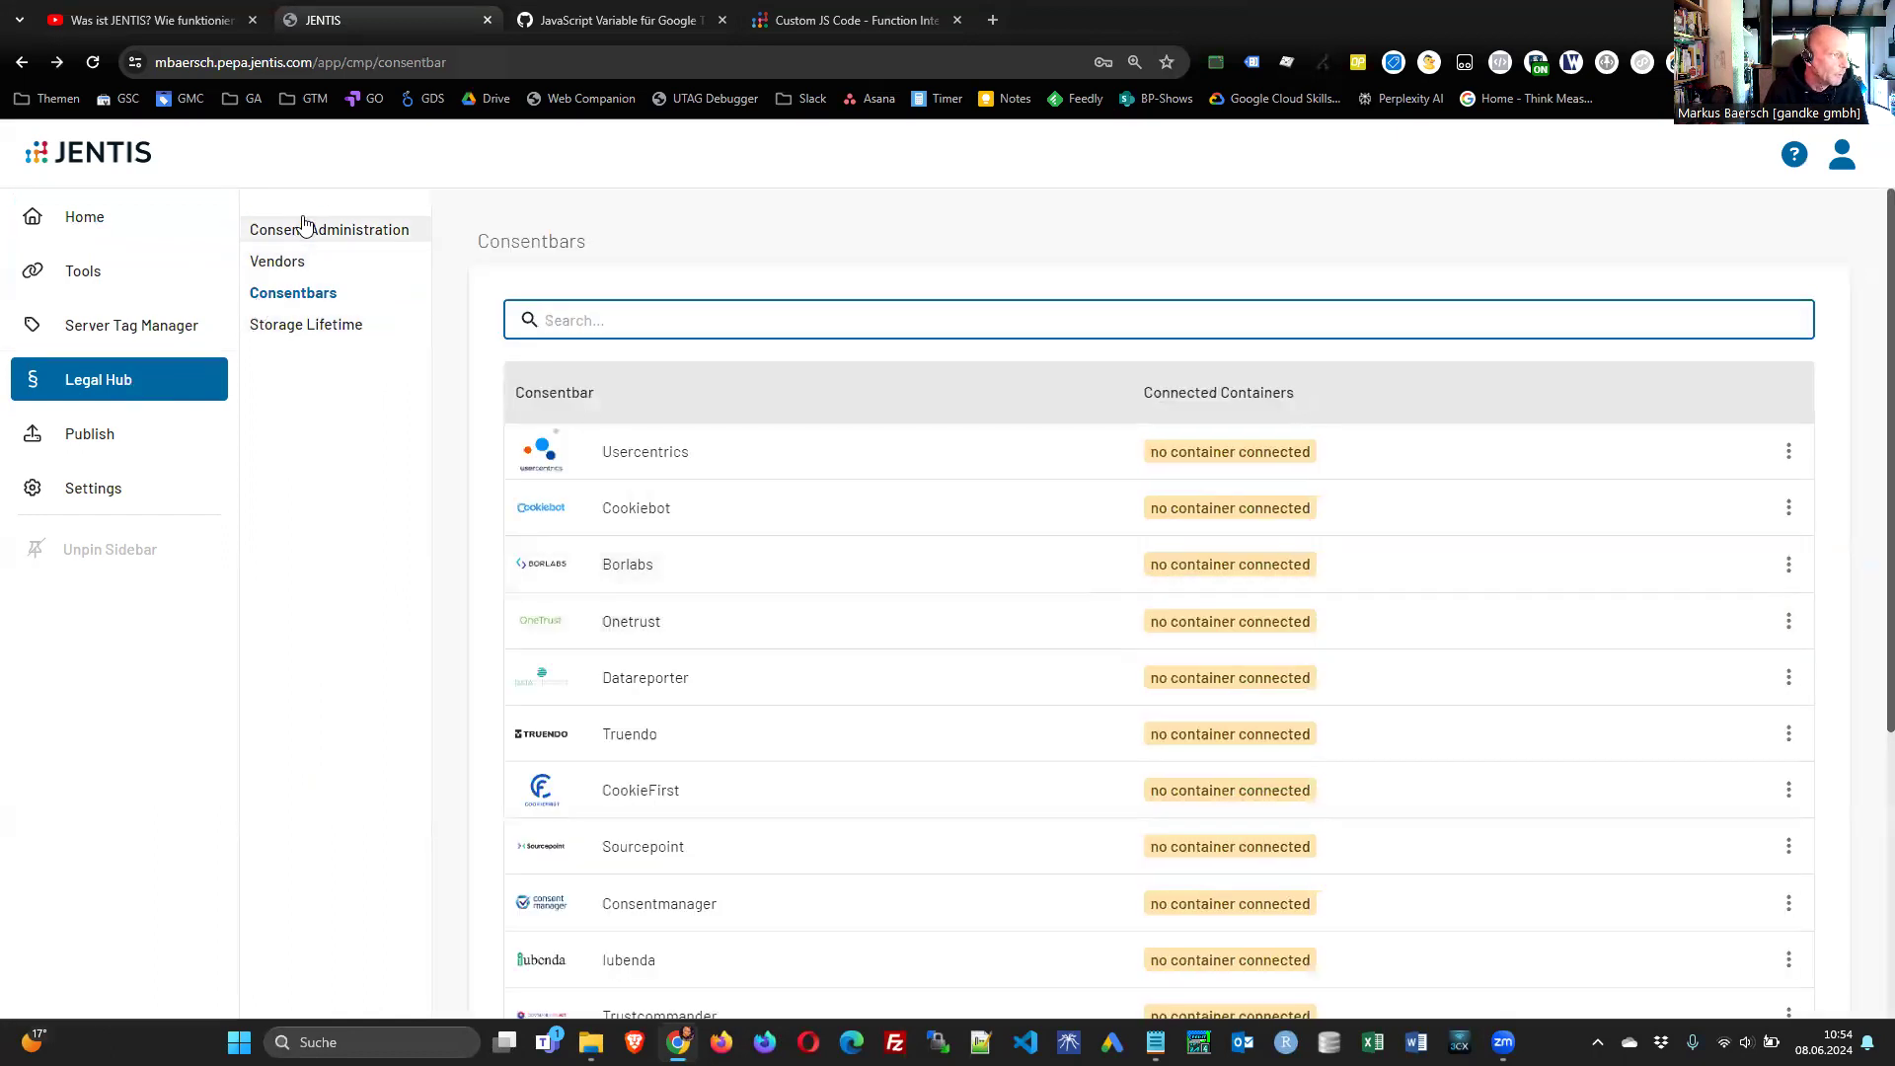
- Open the Legal Hub's consent administration and switch tracking with consent off and back on without saving
{"action": "left_click", "coordinate": [296, 229]}
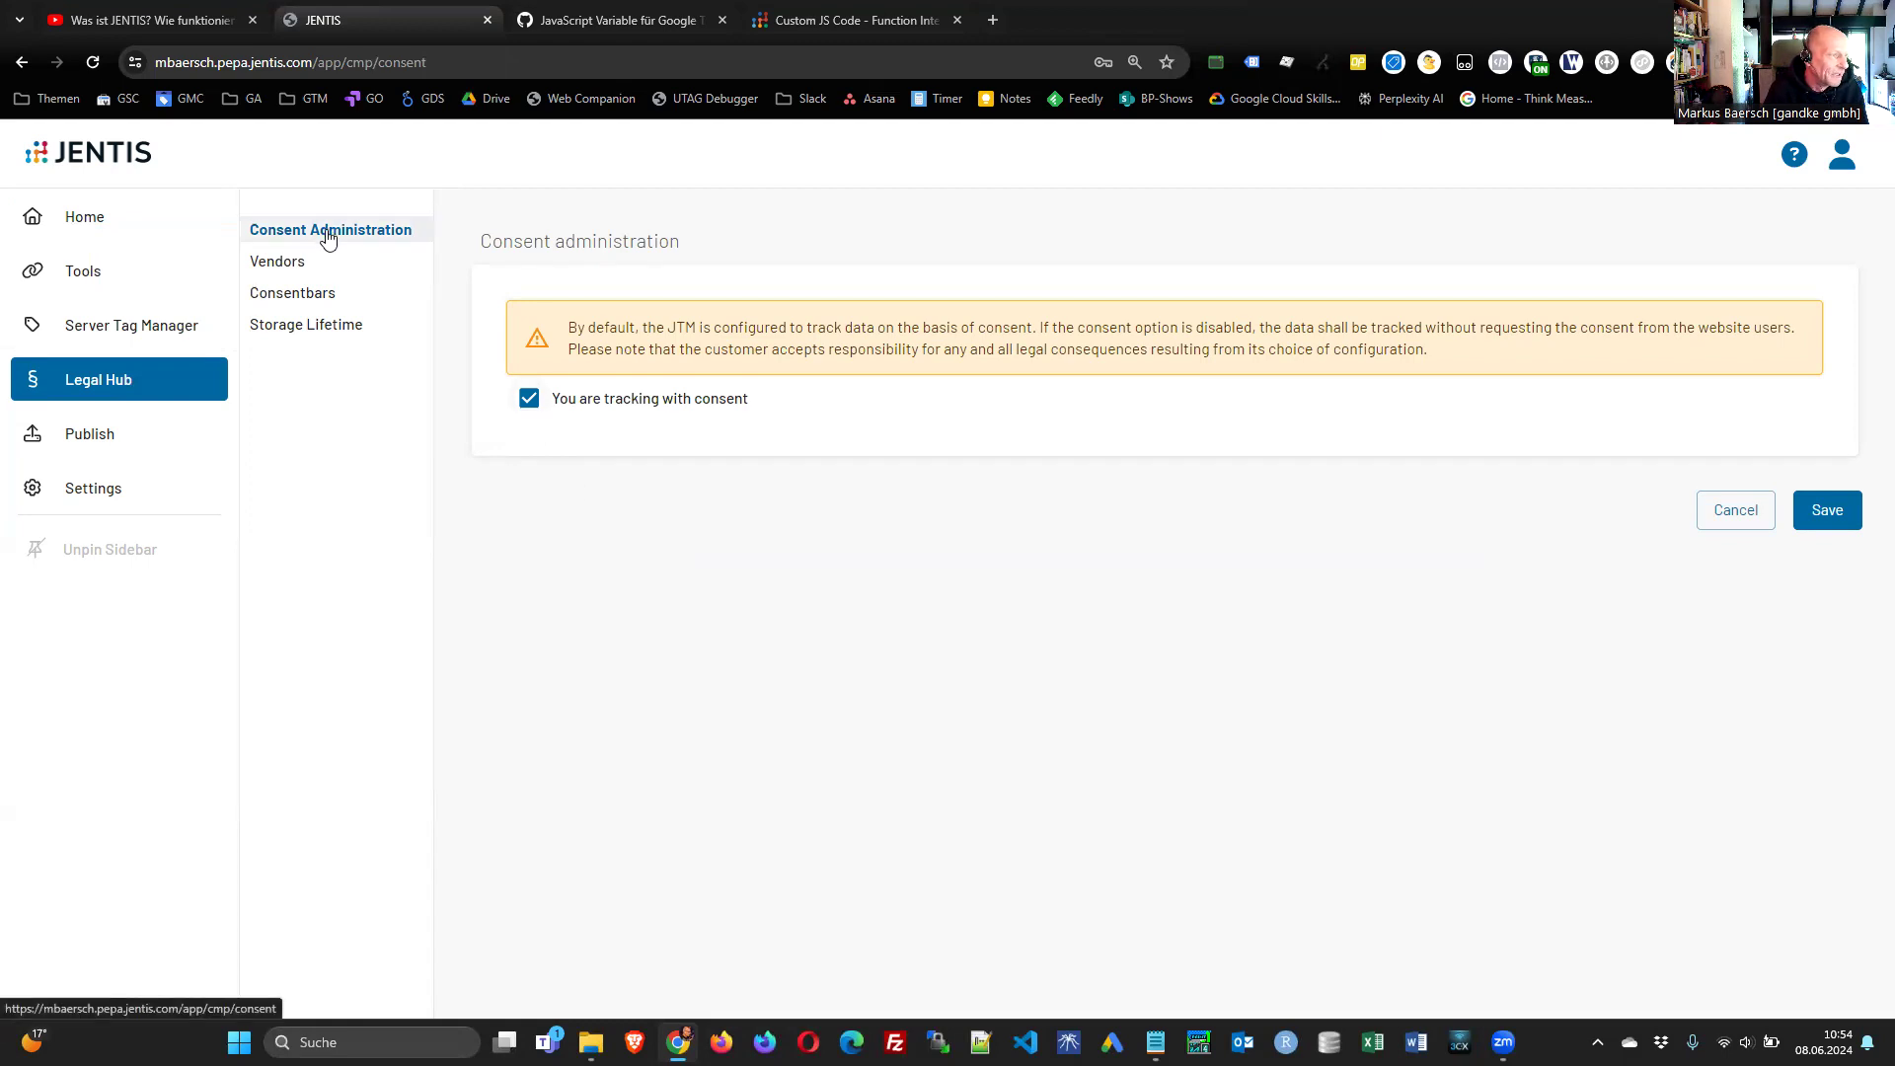
{"action": "left_click", "coordinate": [529, 400]}
{"action": "left_click", "coordinate": [529, 400]}
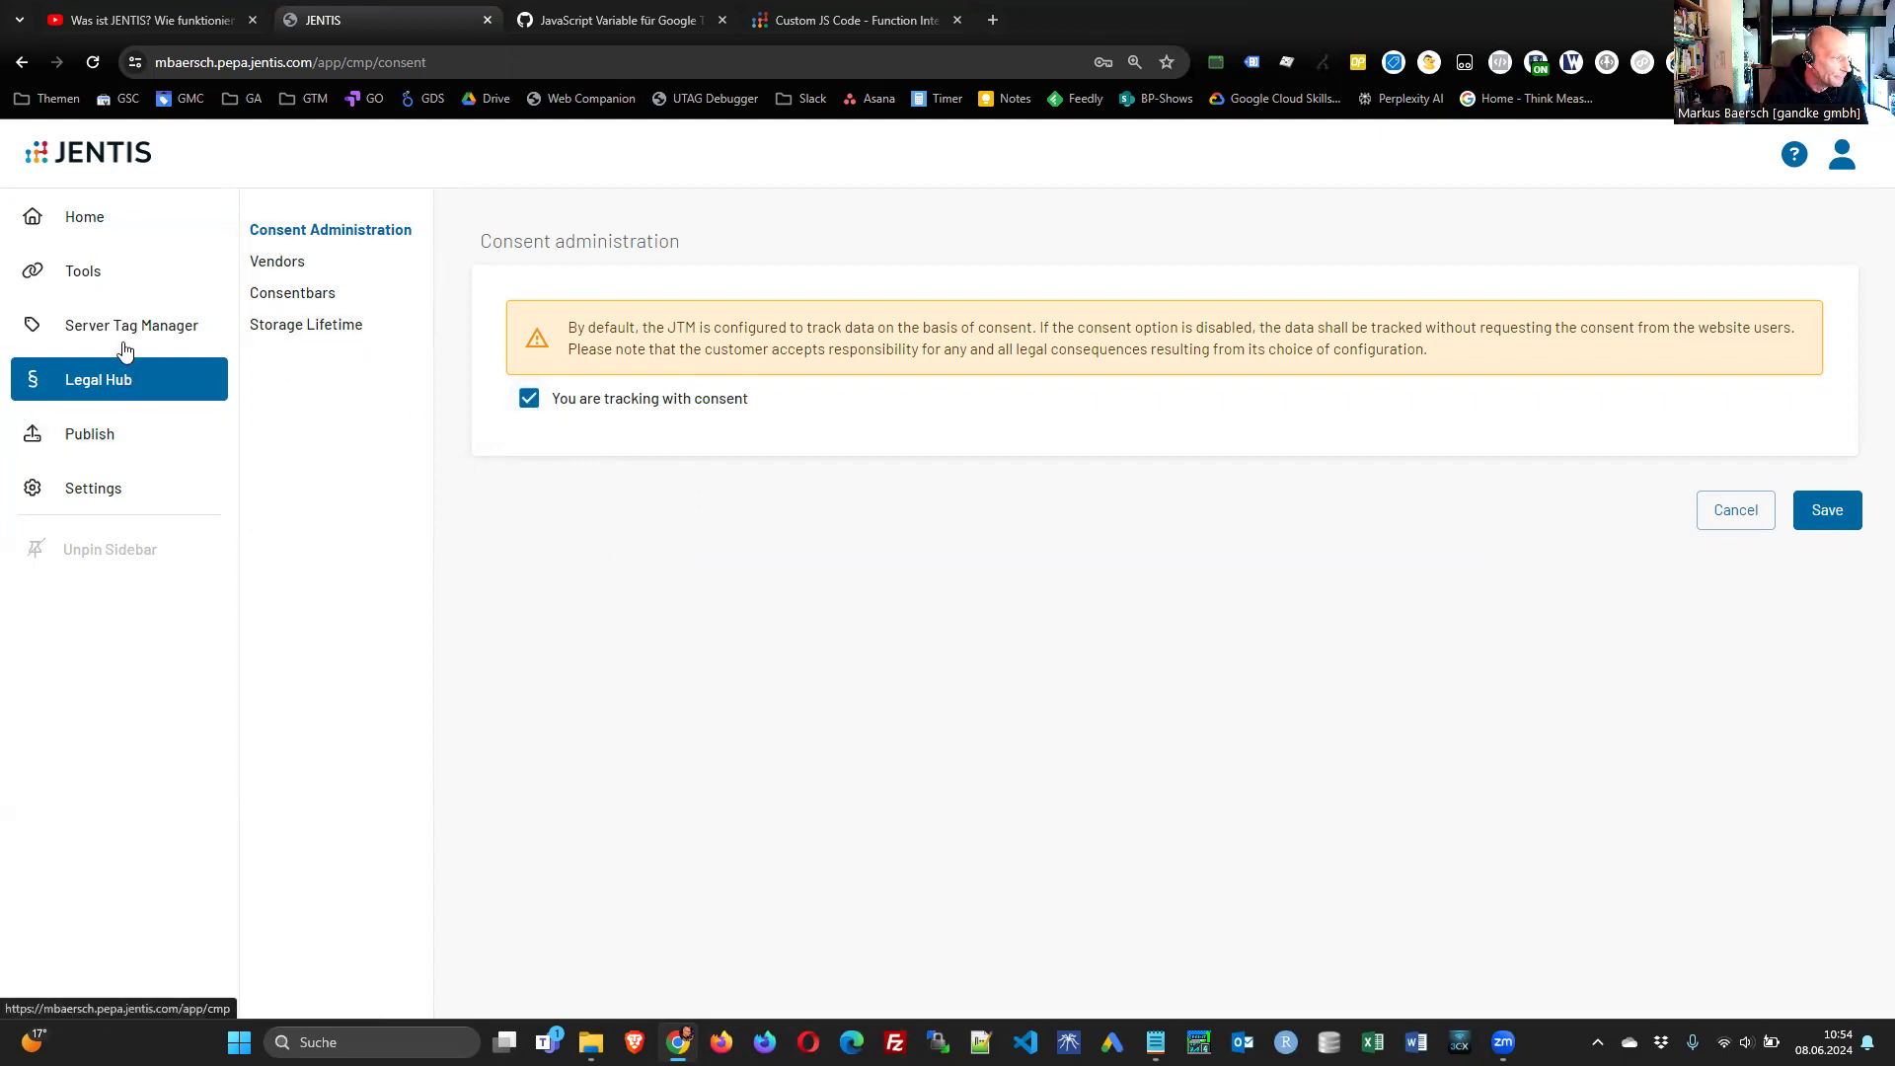
- Open the tool catalogue for adding a new tool in Default Mode
{"action": "left_click", "coordinate": [107, 281]}
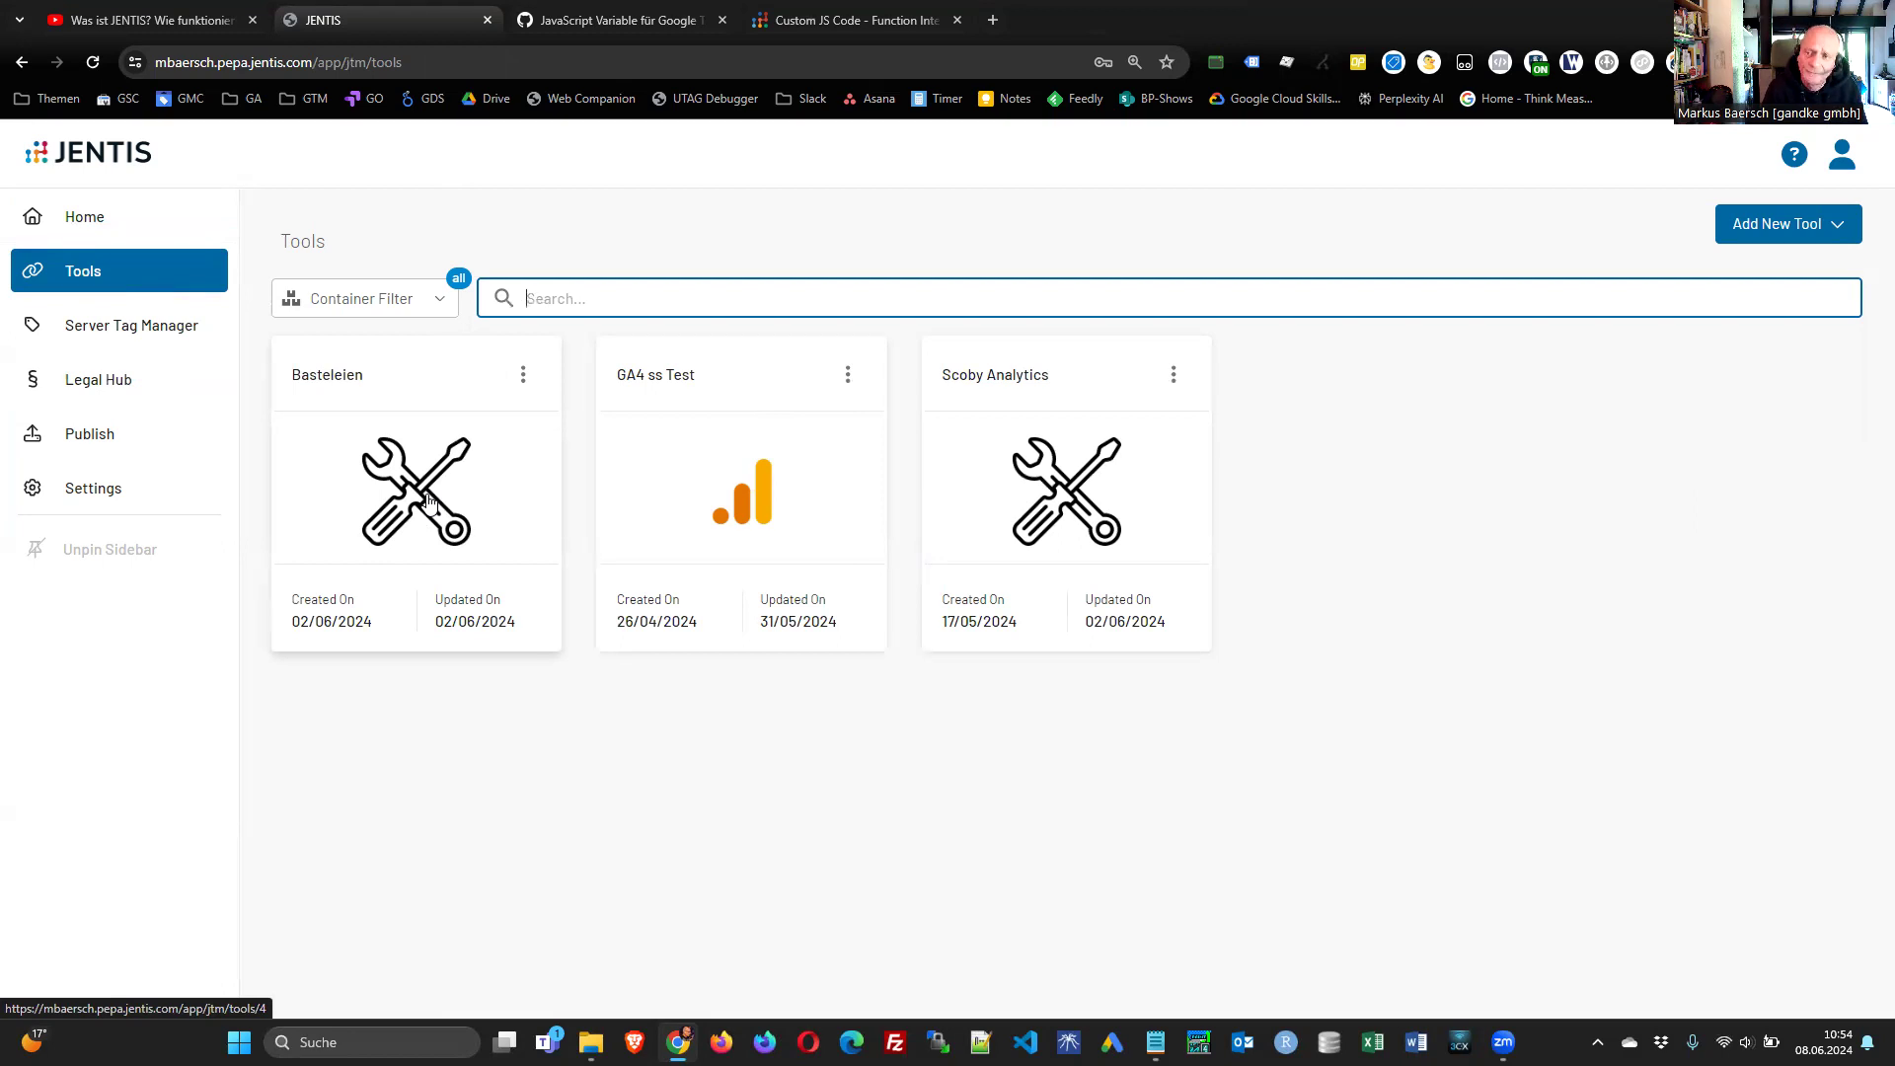
{"action": "left_click", "coordinate": [1834, 223]}
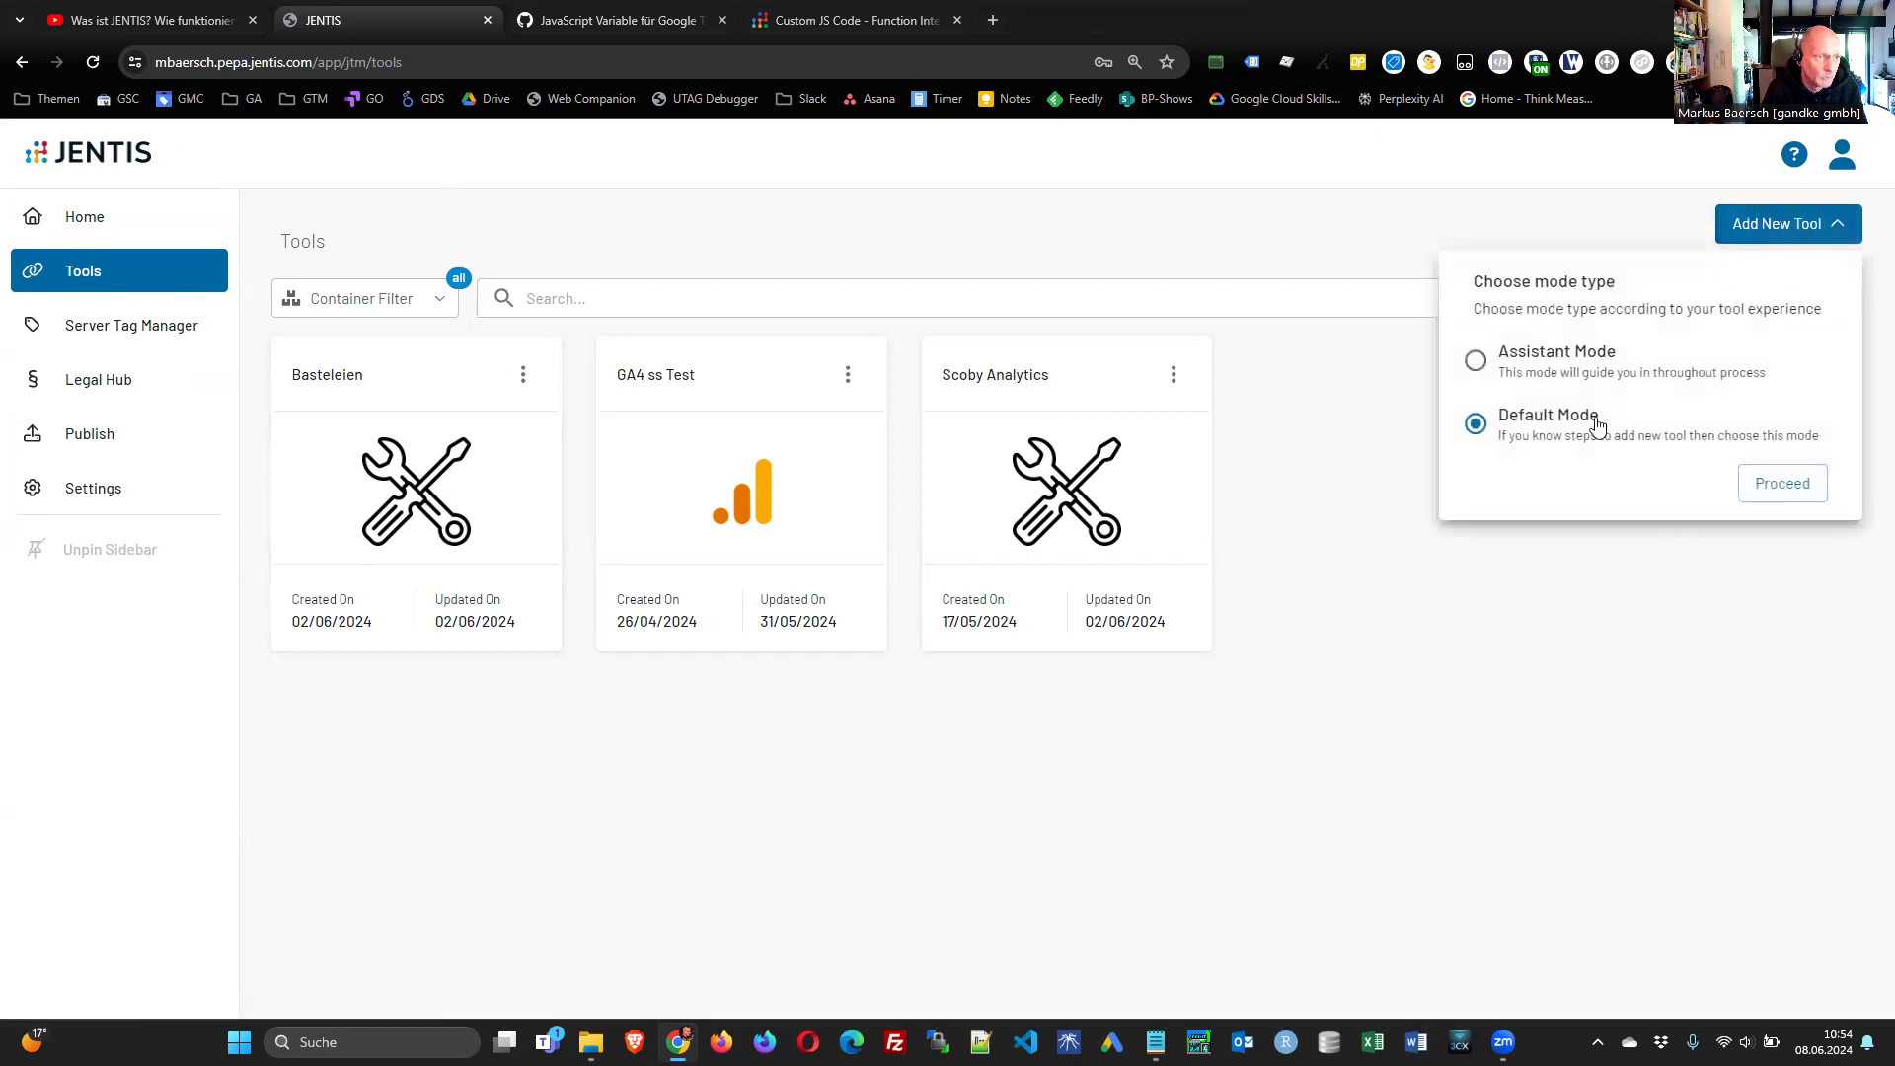
{"action": "left_click", "coordinate": [1800, 492]}
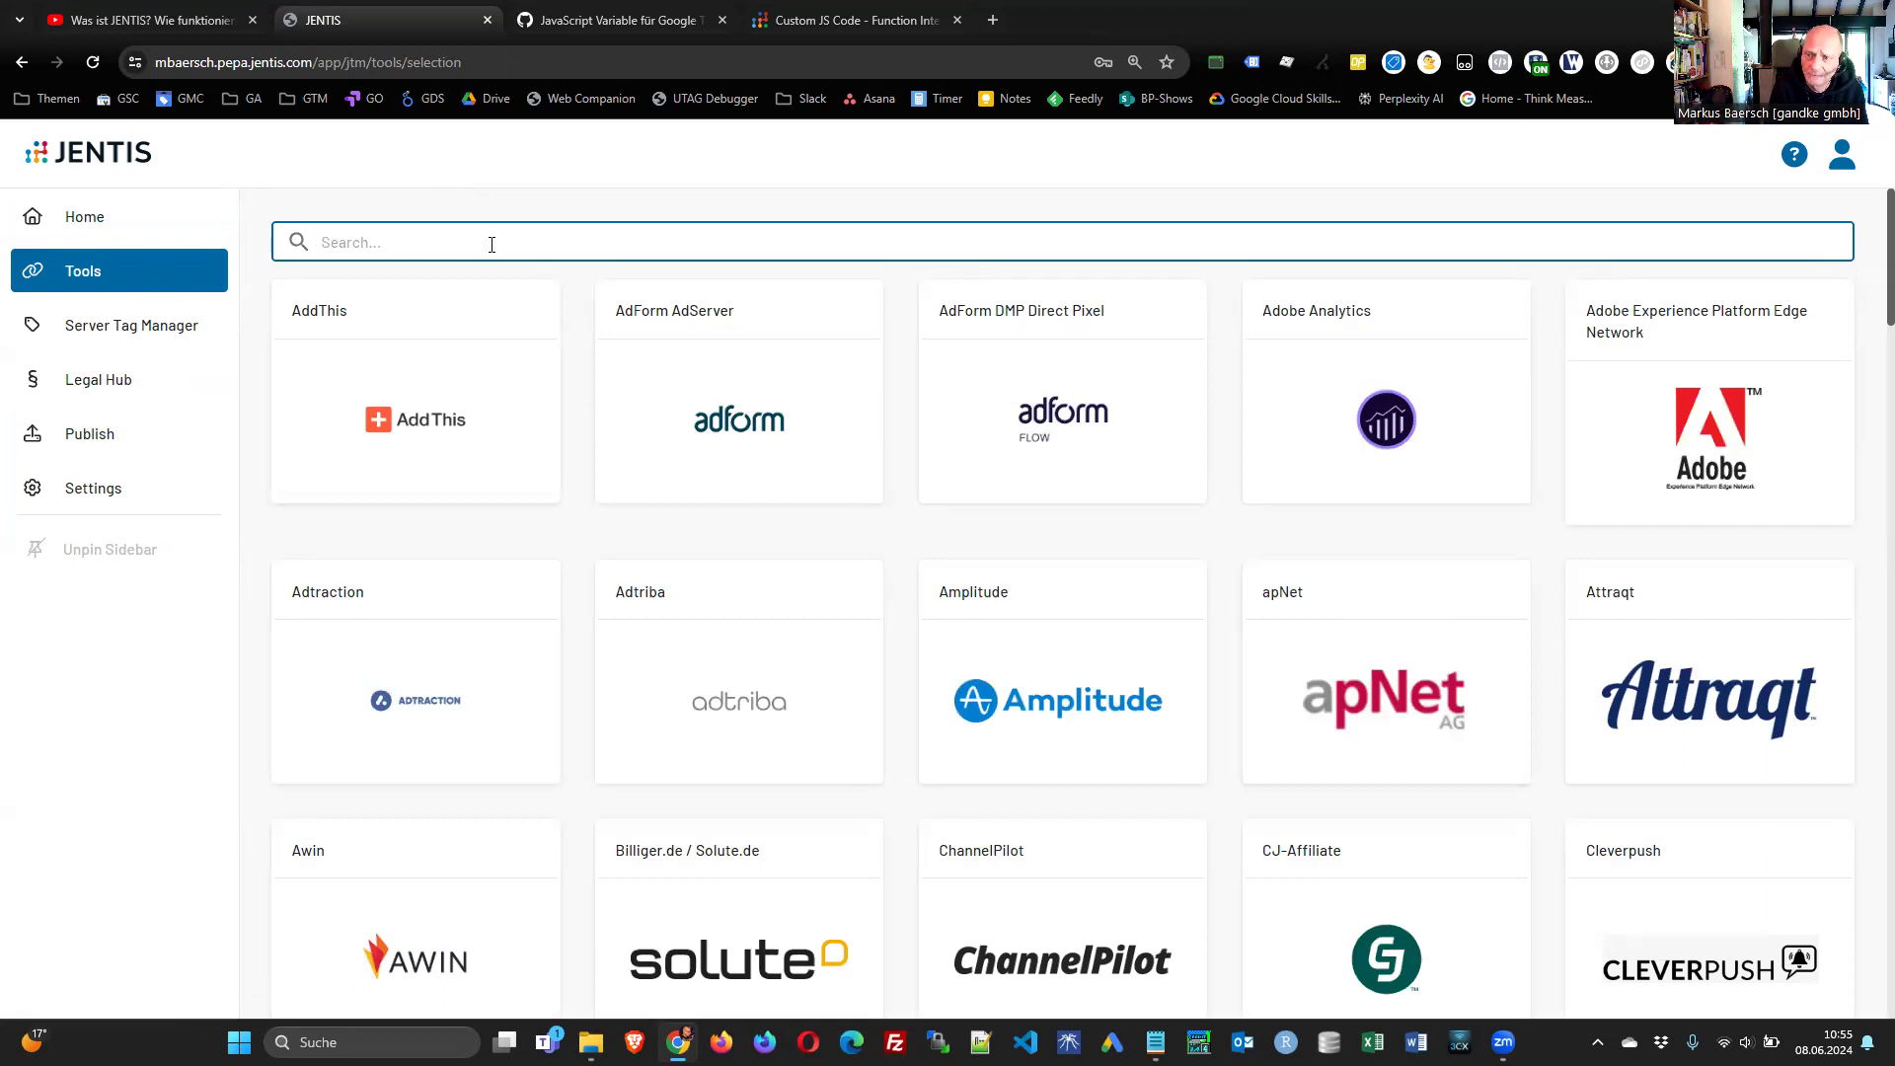
- Search the tool catalogue for "track" and "plaus", and clear the search
{"action": "type", "text": "track"}
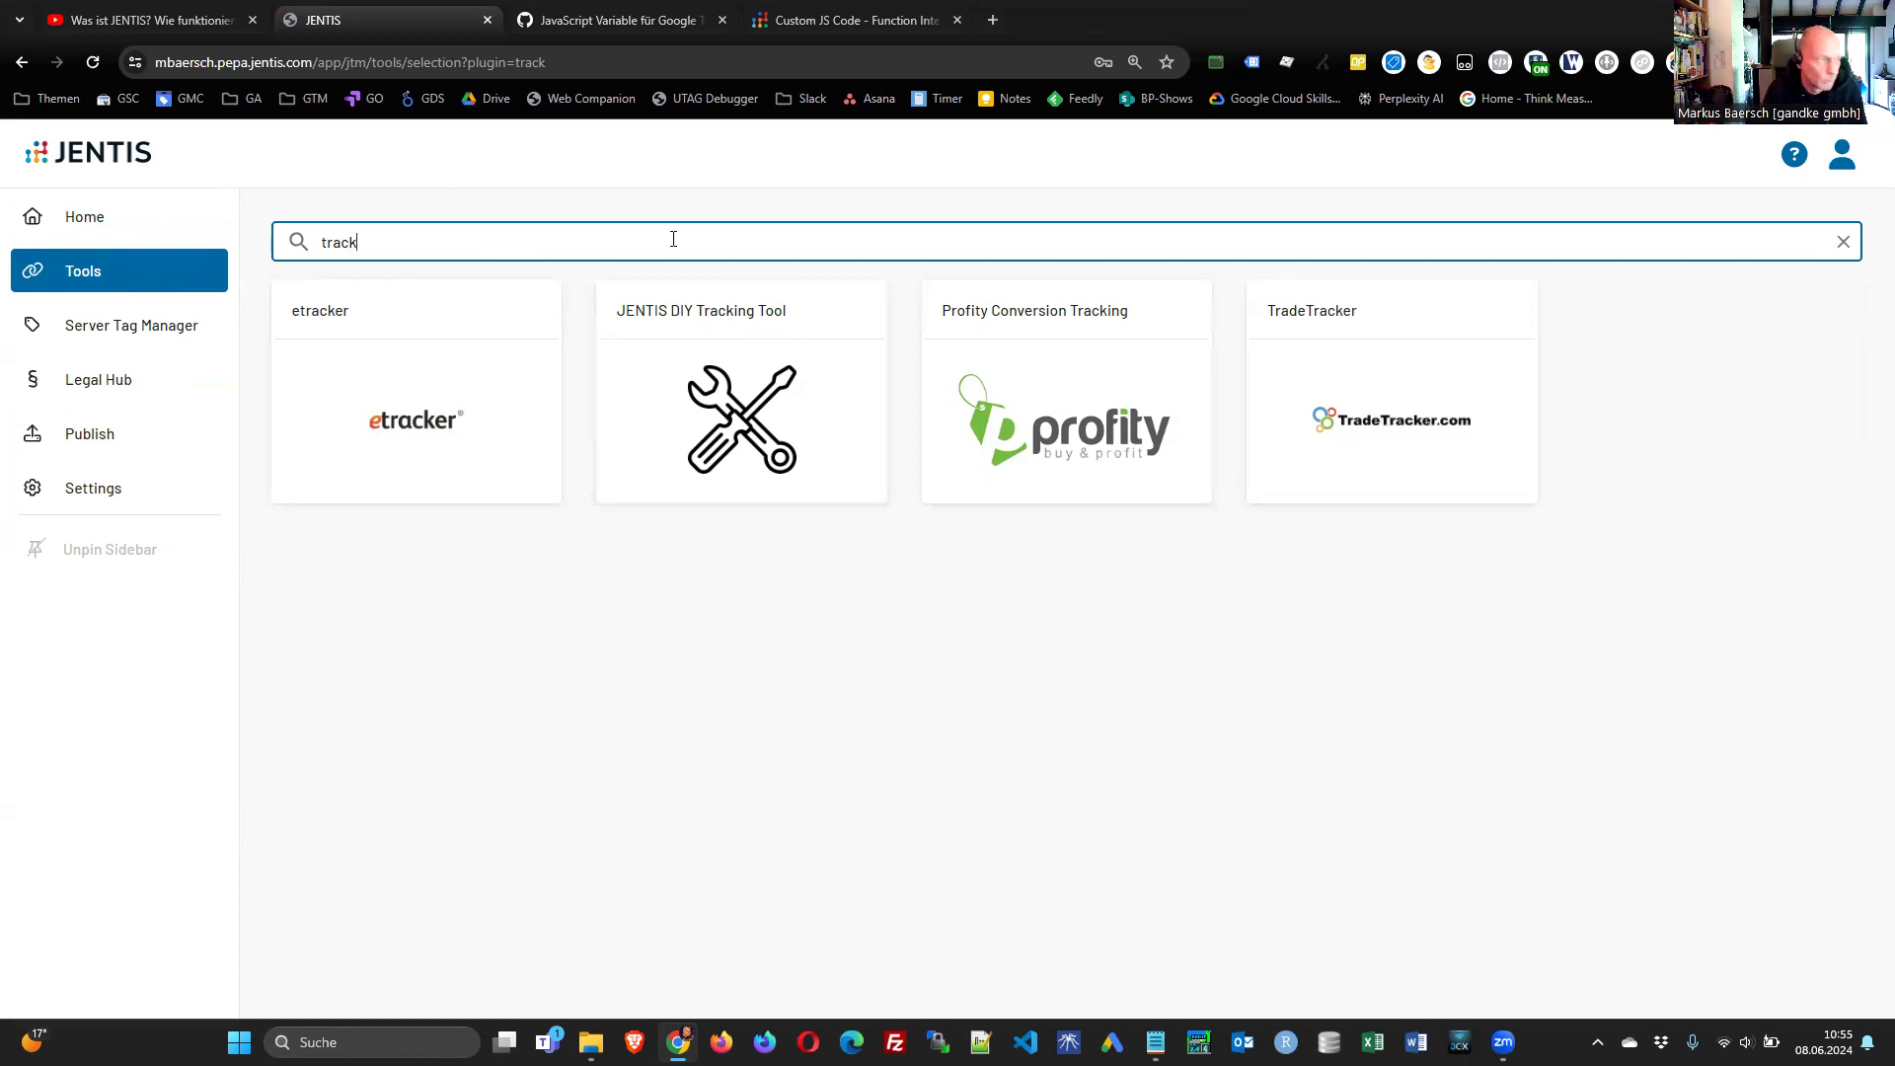
{"action": "left_click_drag", "start_coordinate": [417, 241], "coordinate": [296, 238]}
{"action": "type", "text": "plaus"}
{"action": "left_click_drag", "start_coordinate": [413, 247], "coordinate": [318, 243]}
{"action": "key", "text": "BackSpace"}
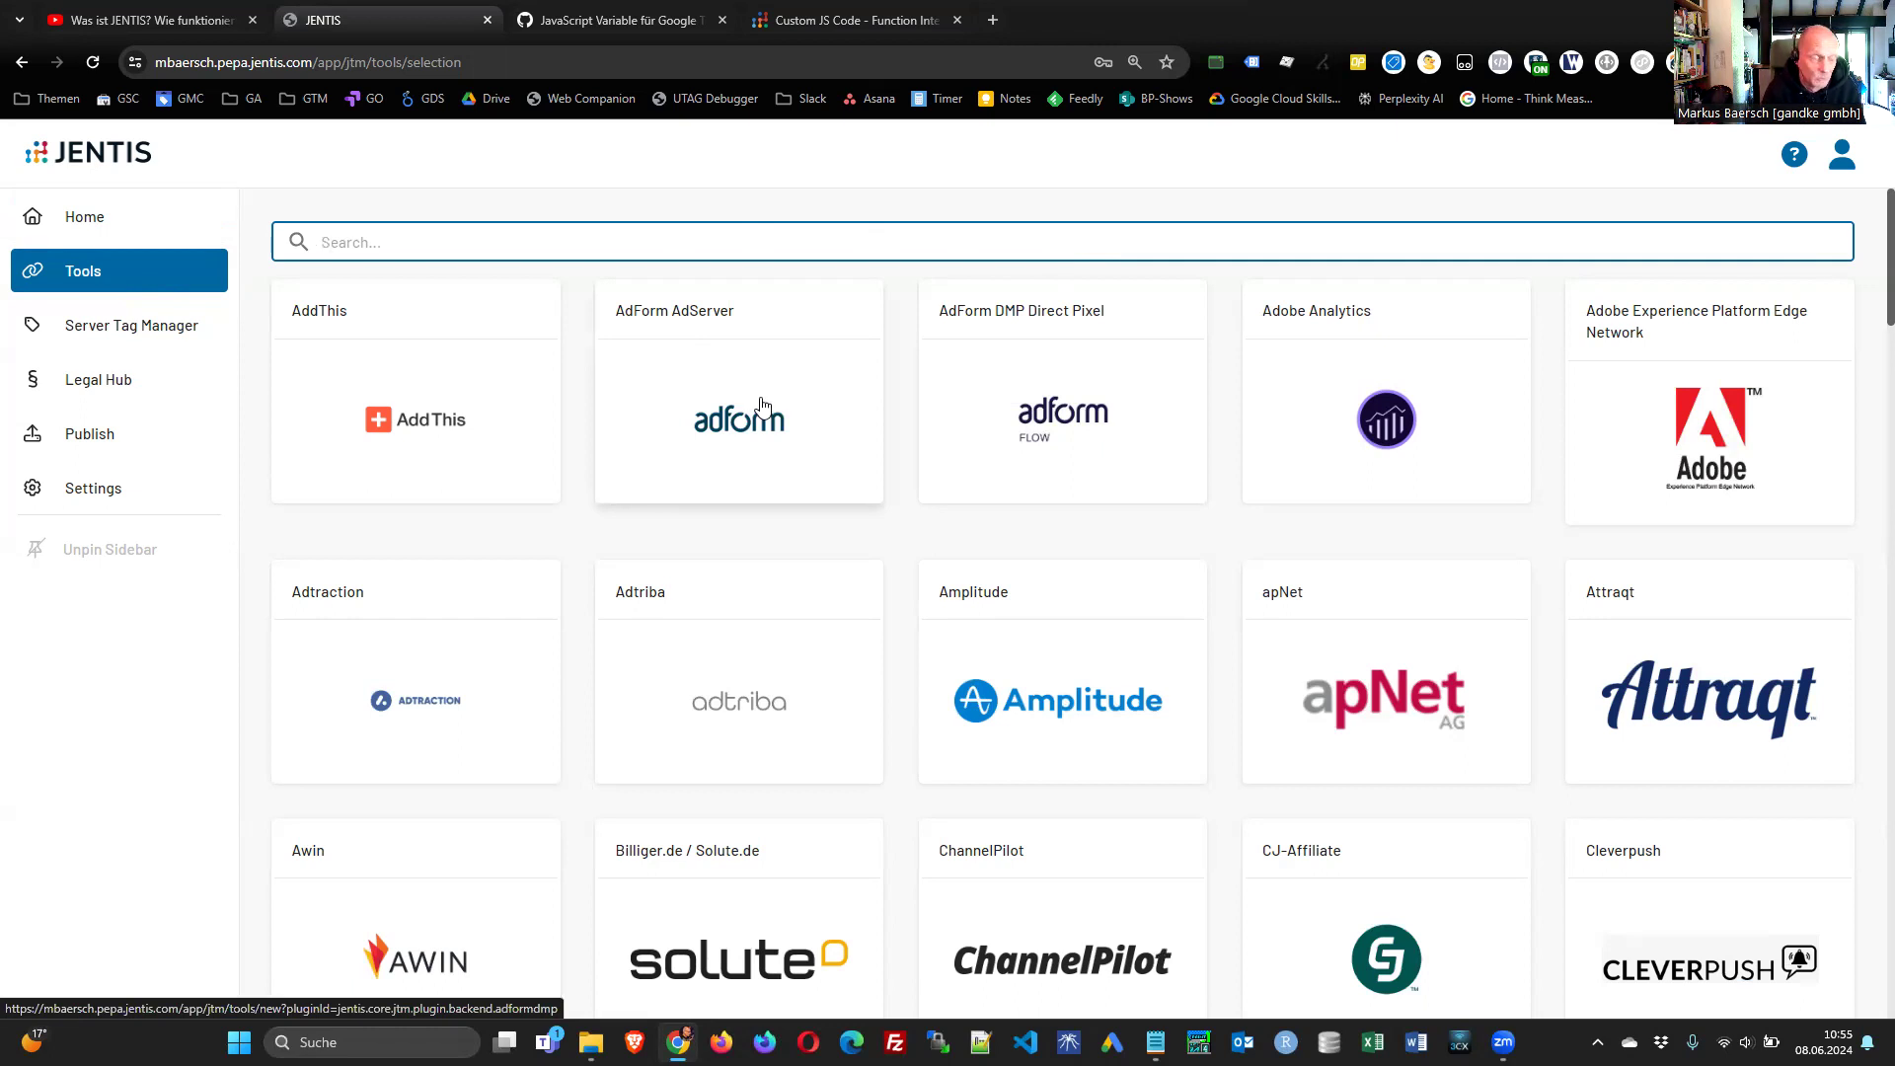
- Open the Legal Hub's vendors and look at each vendor's consent setting
{"action": "left_click", "coordinate": [133, 333]}
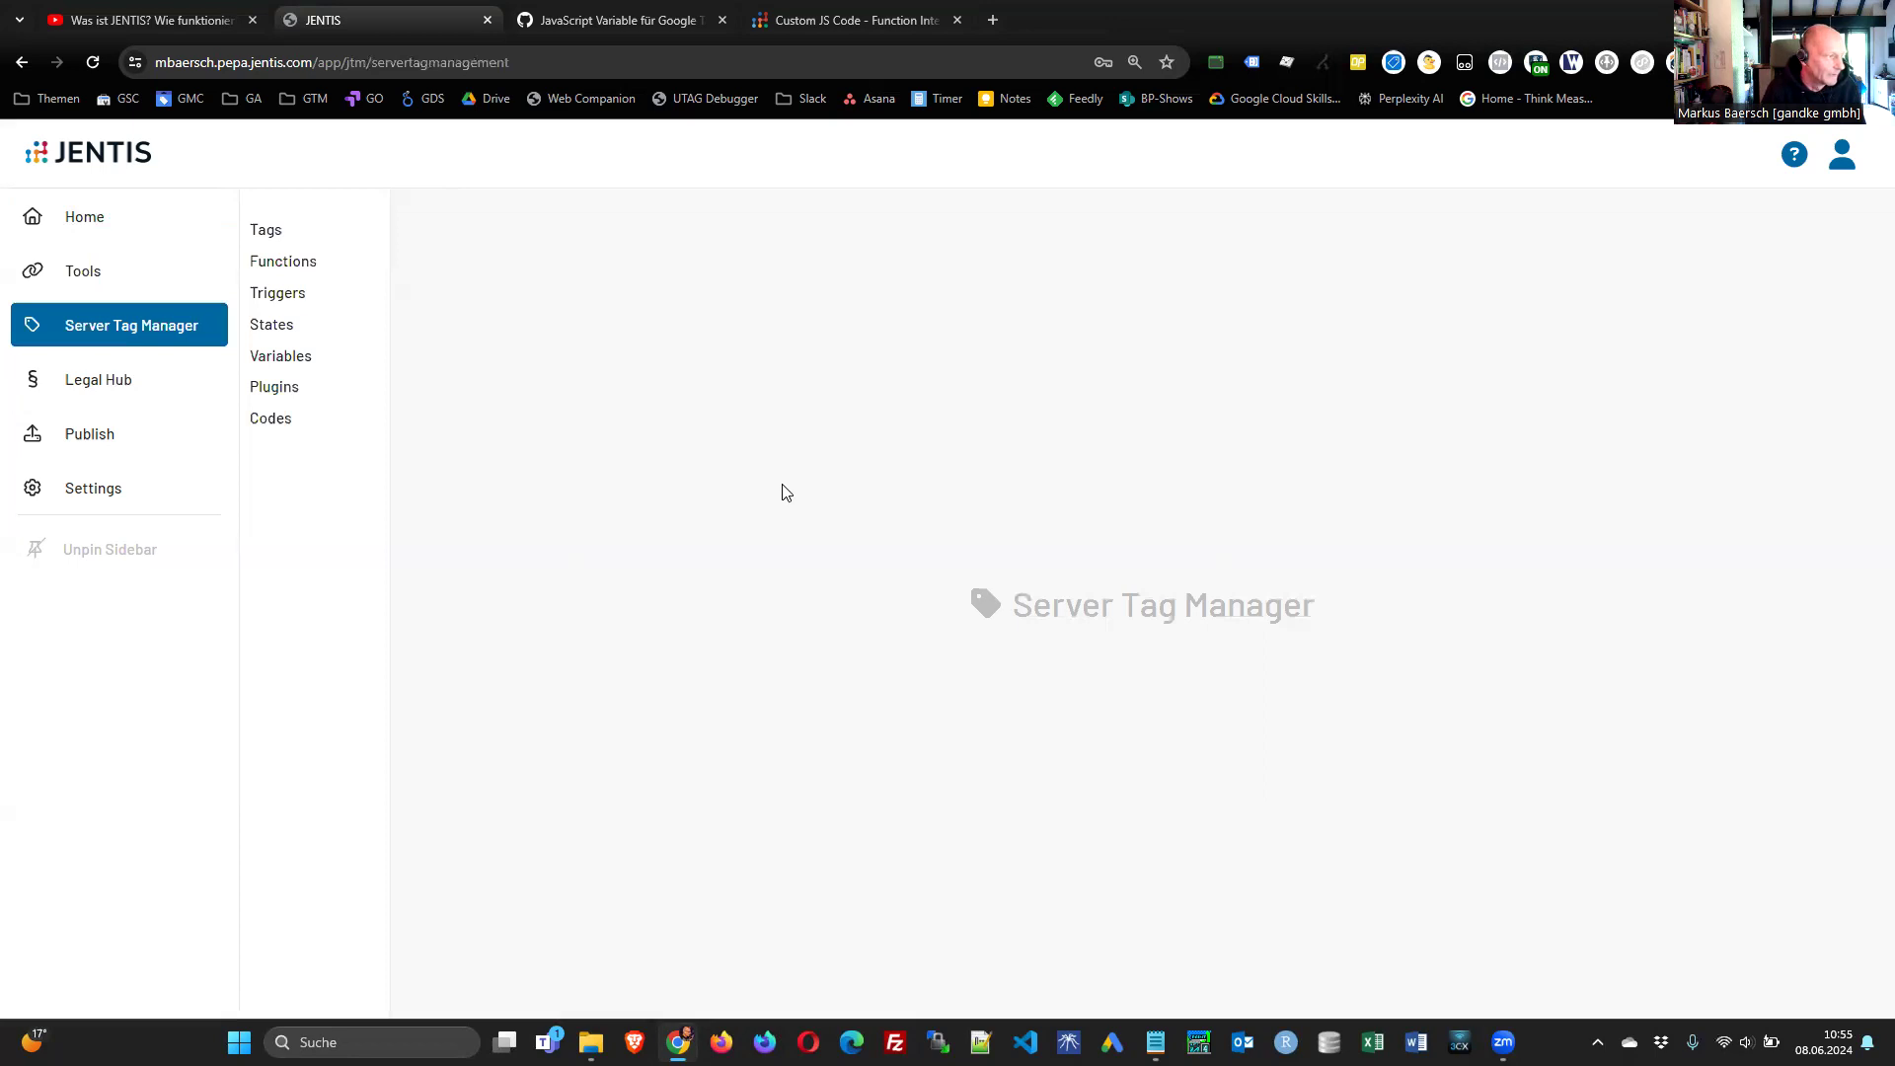
{"action": "left_click", "coordinate": [92, 277]}
{"action": "left_click", "coordinate": [104, 393]}
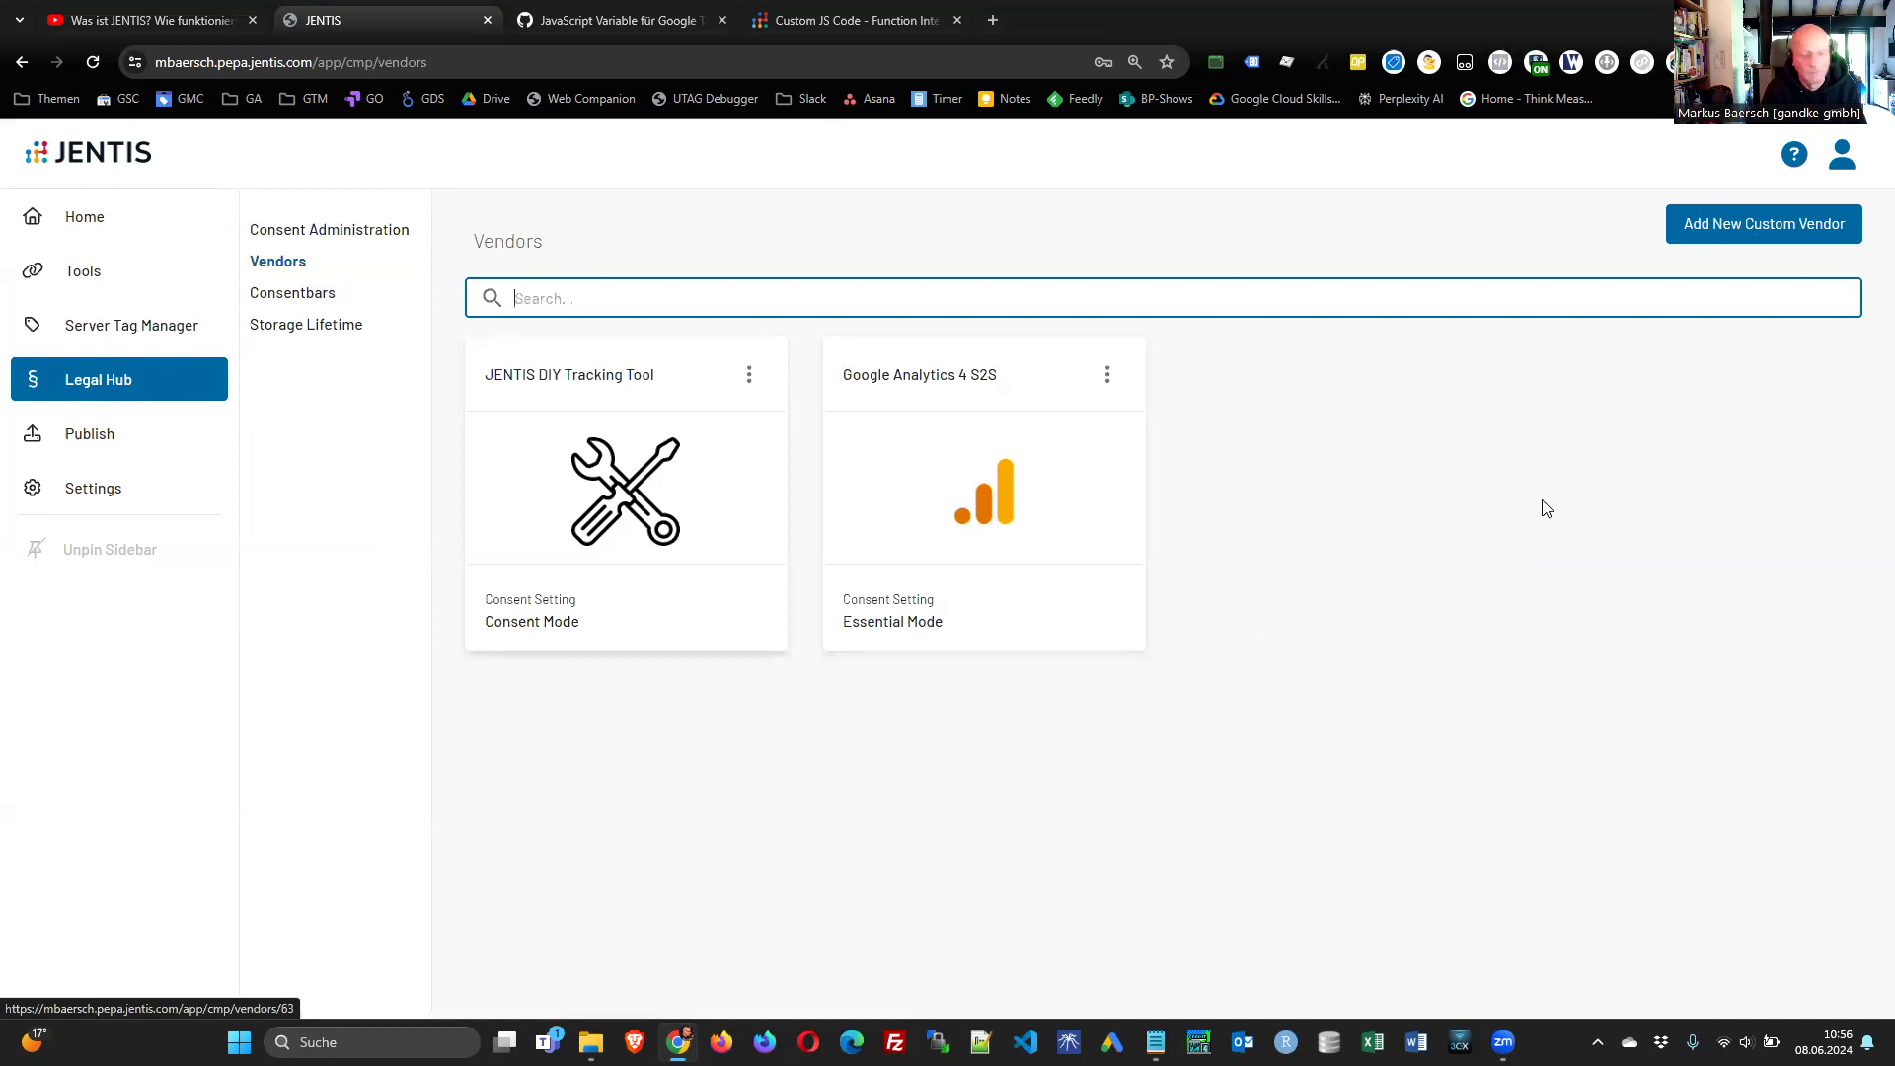
- Look at the configured tools and the list of tags in the Server Tag Manager
{"action": "left_click", "coordinate": [114, 288]}
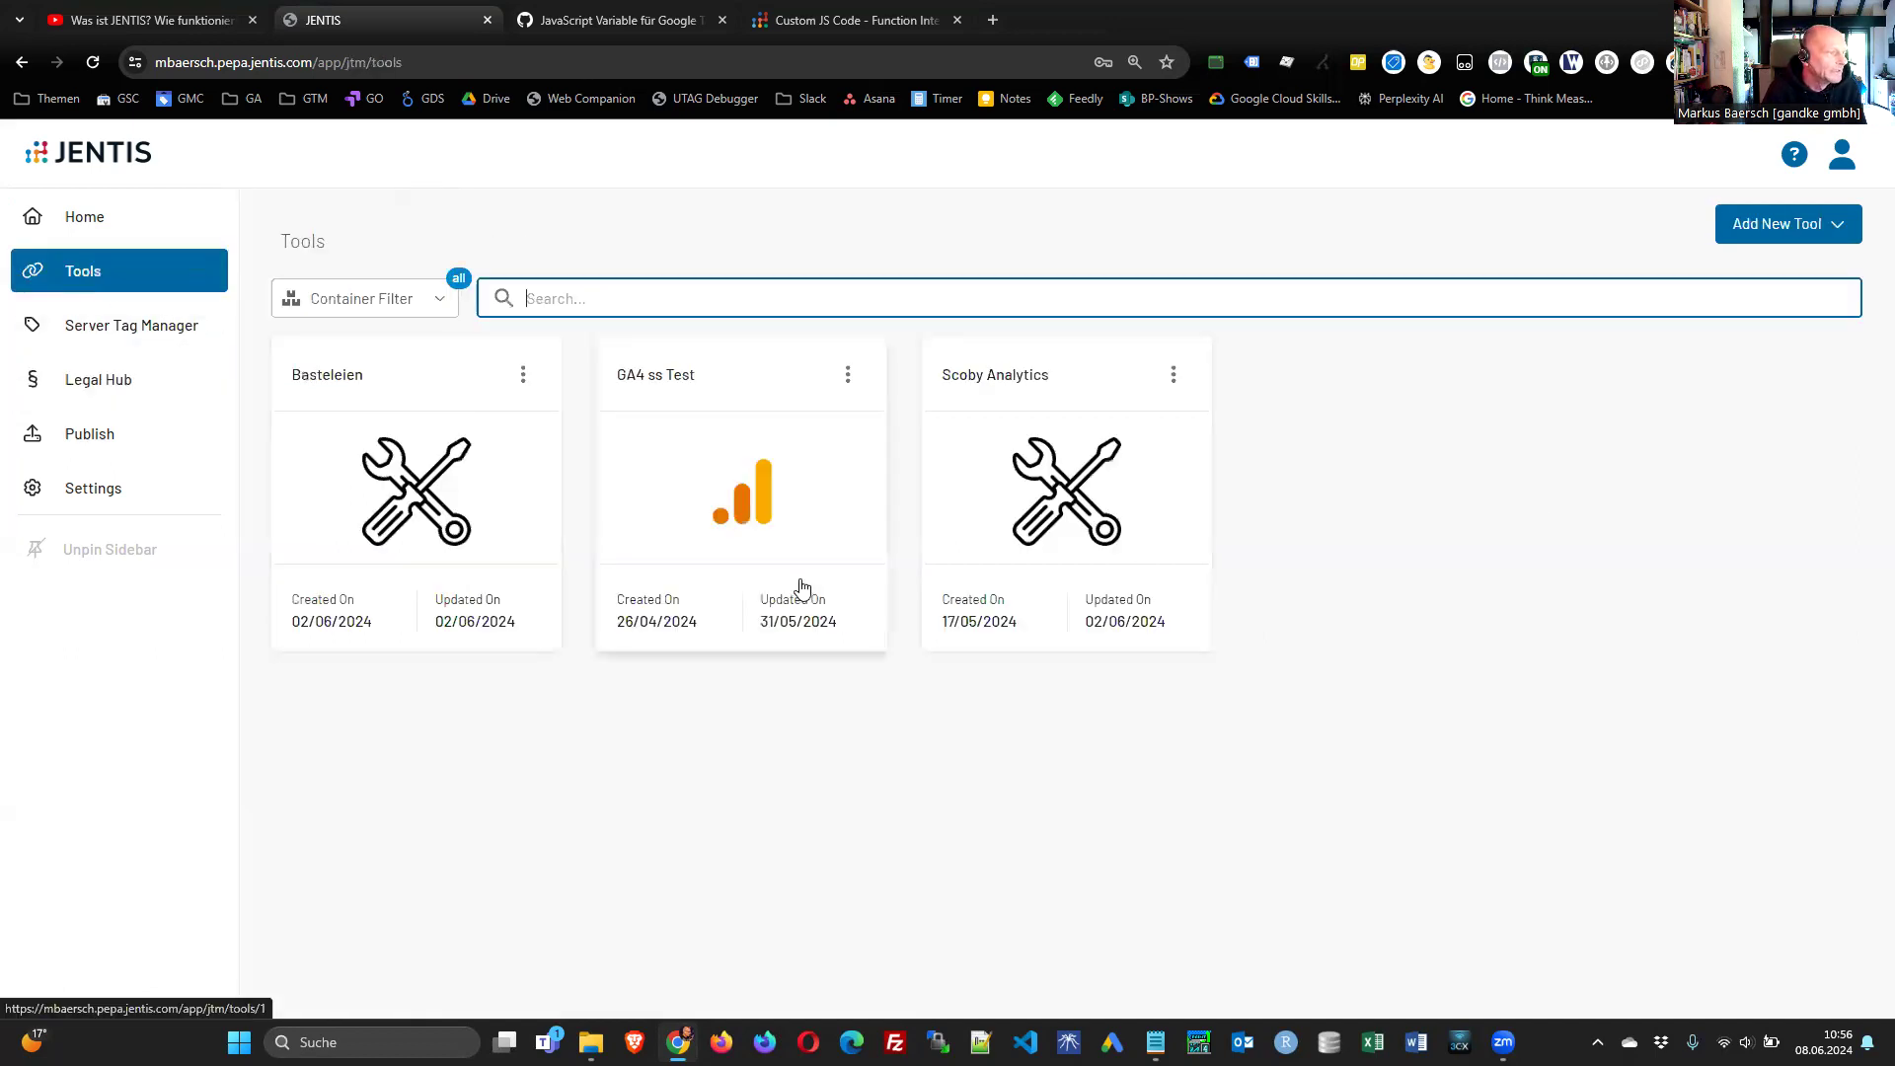
{"action": "left_click", "coordinate": [128, 335]}
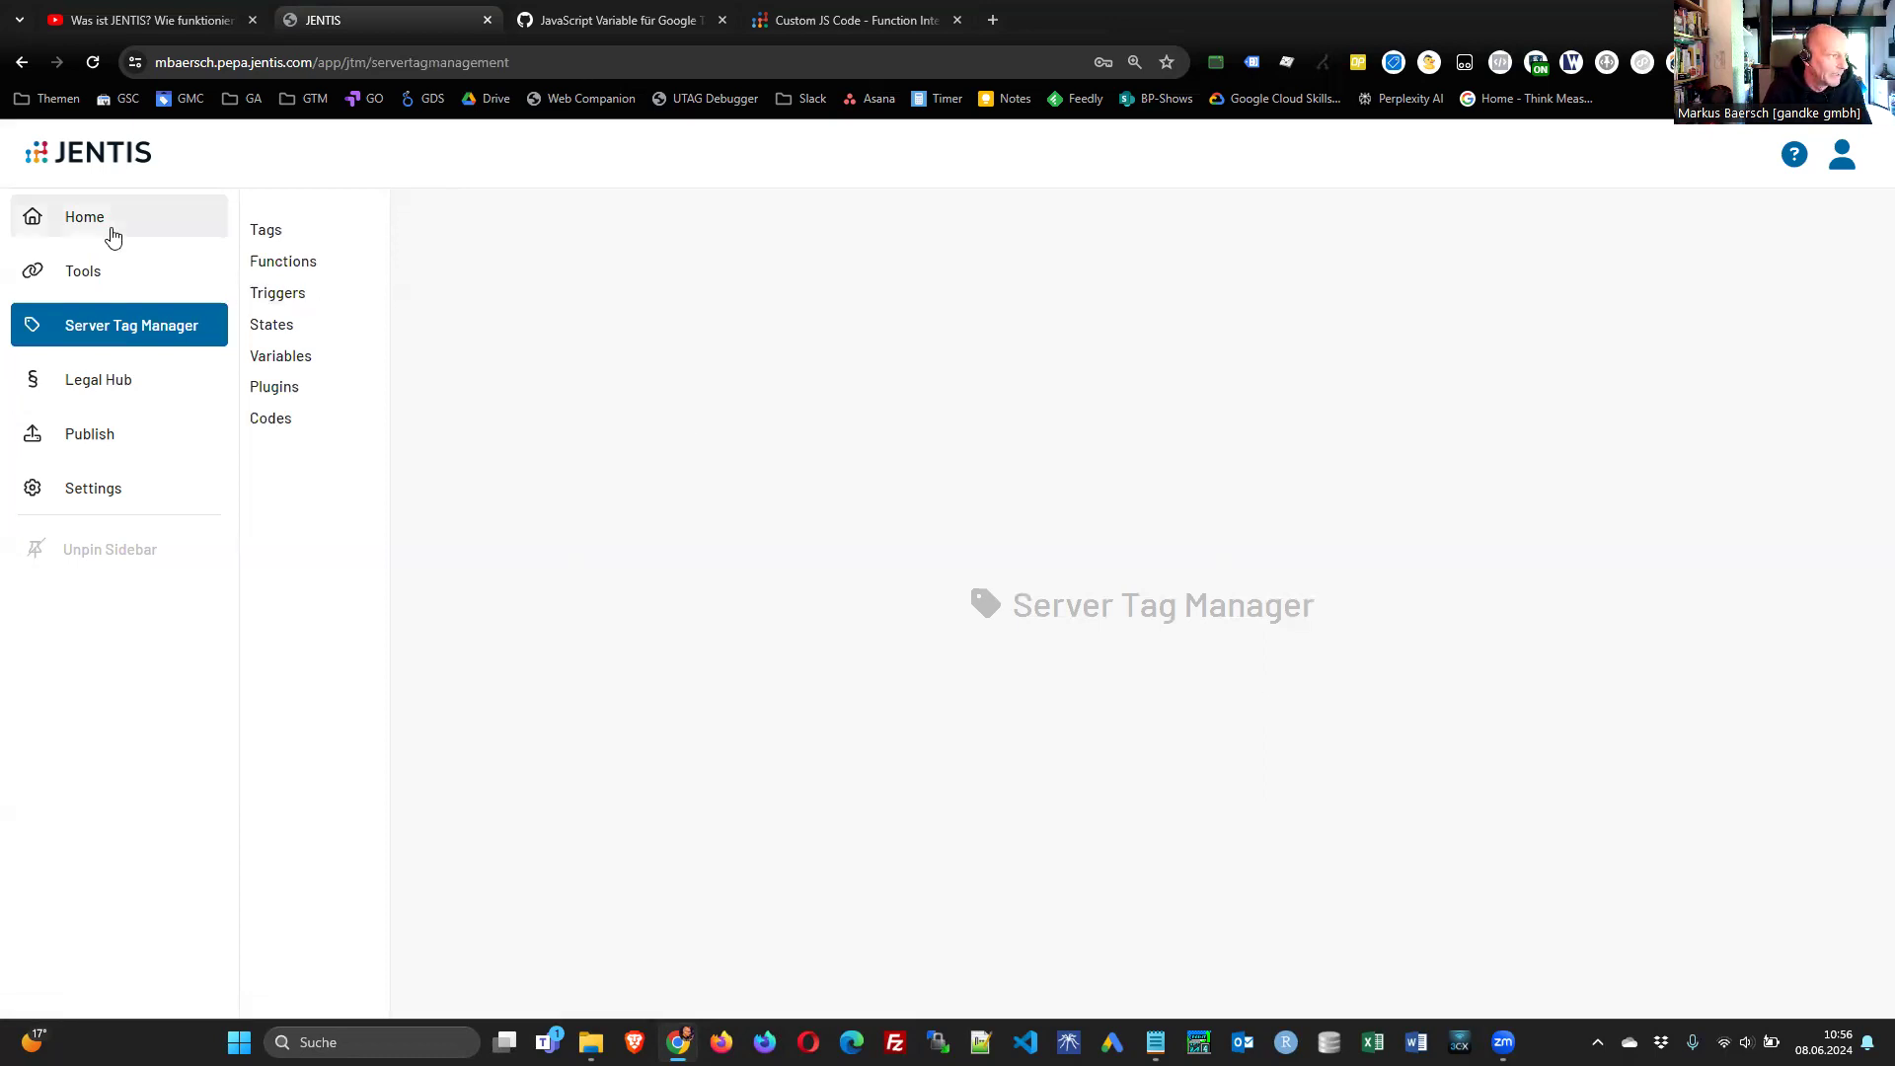
{"action": "left_click", "coordinate": [264, 230]}
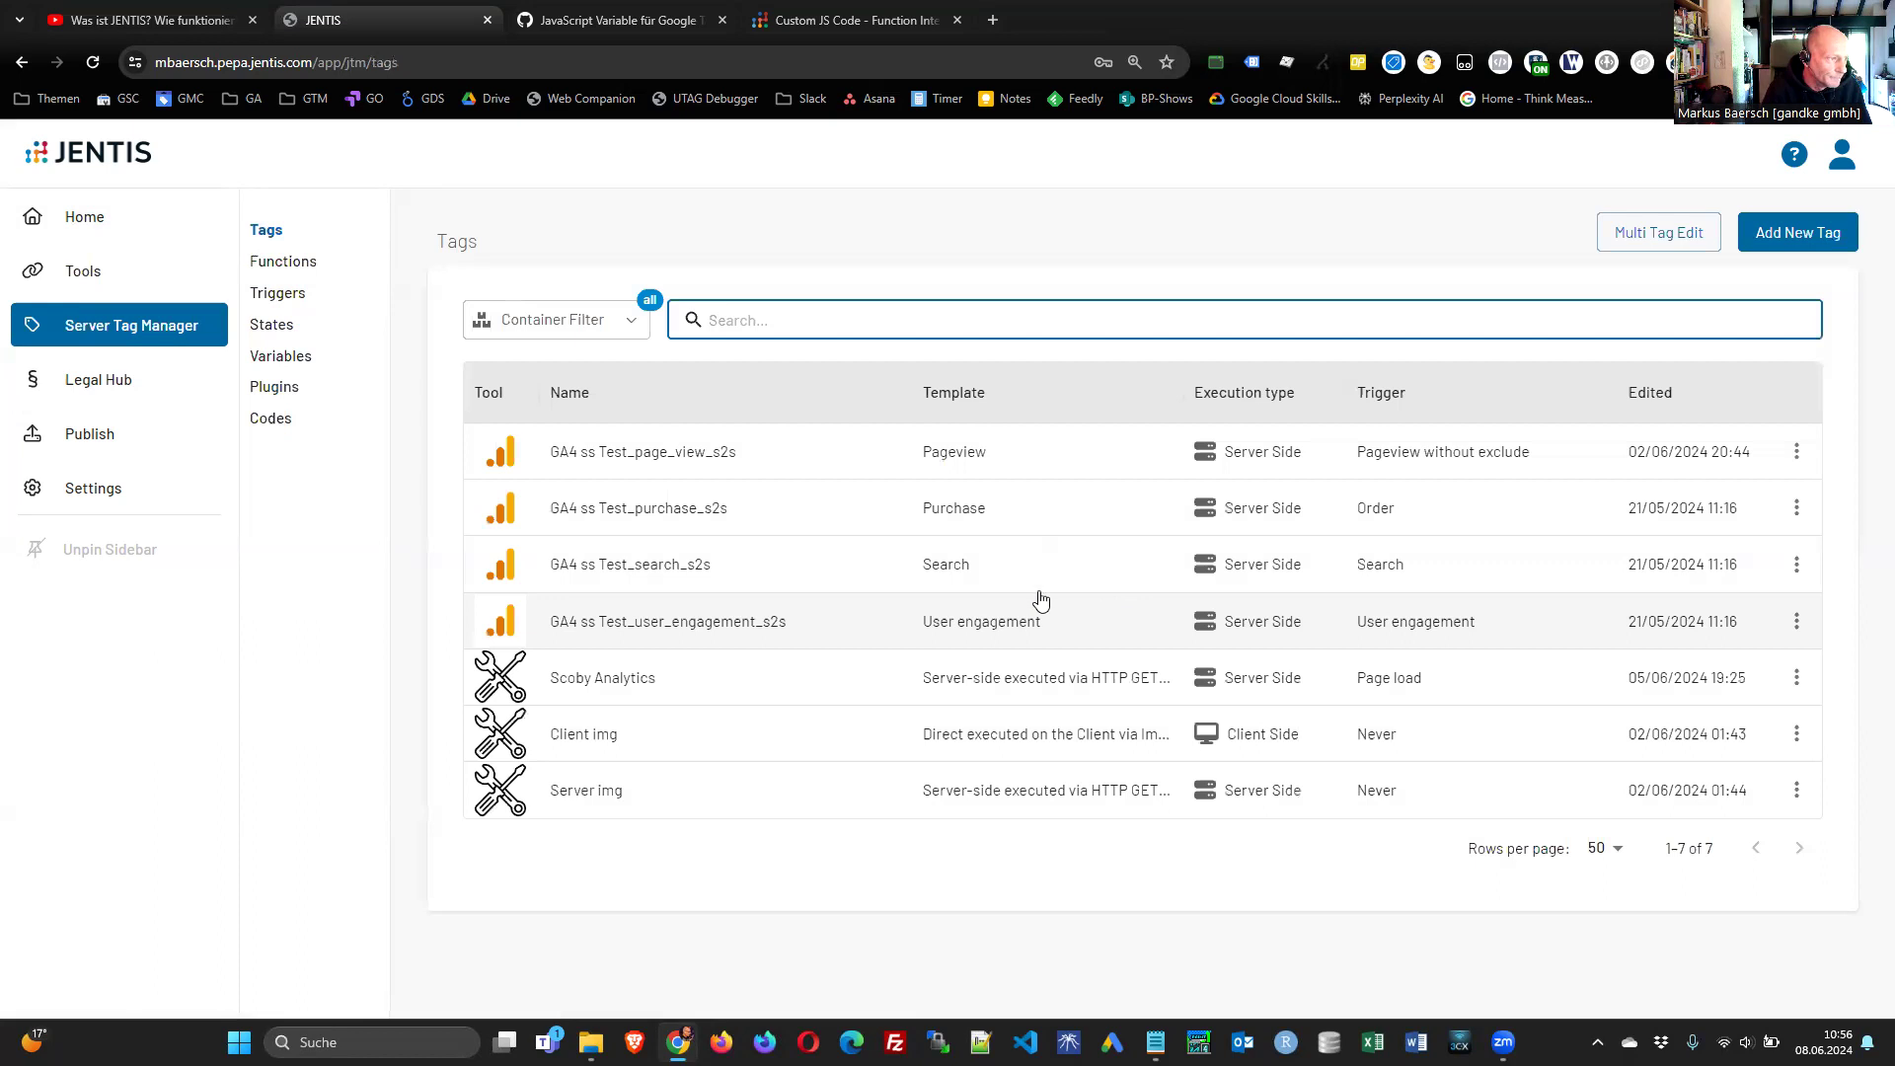
{"action": "left_click", "coordinate": [1798, 237]}
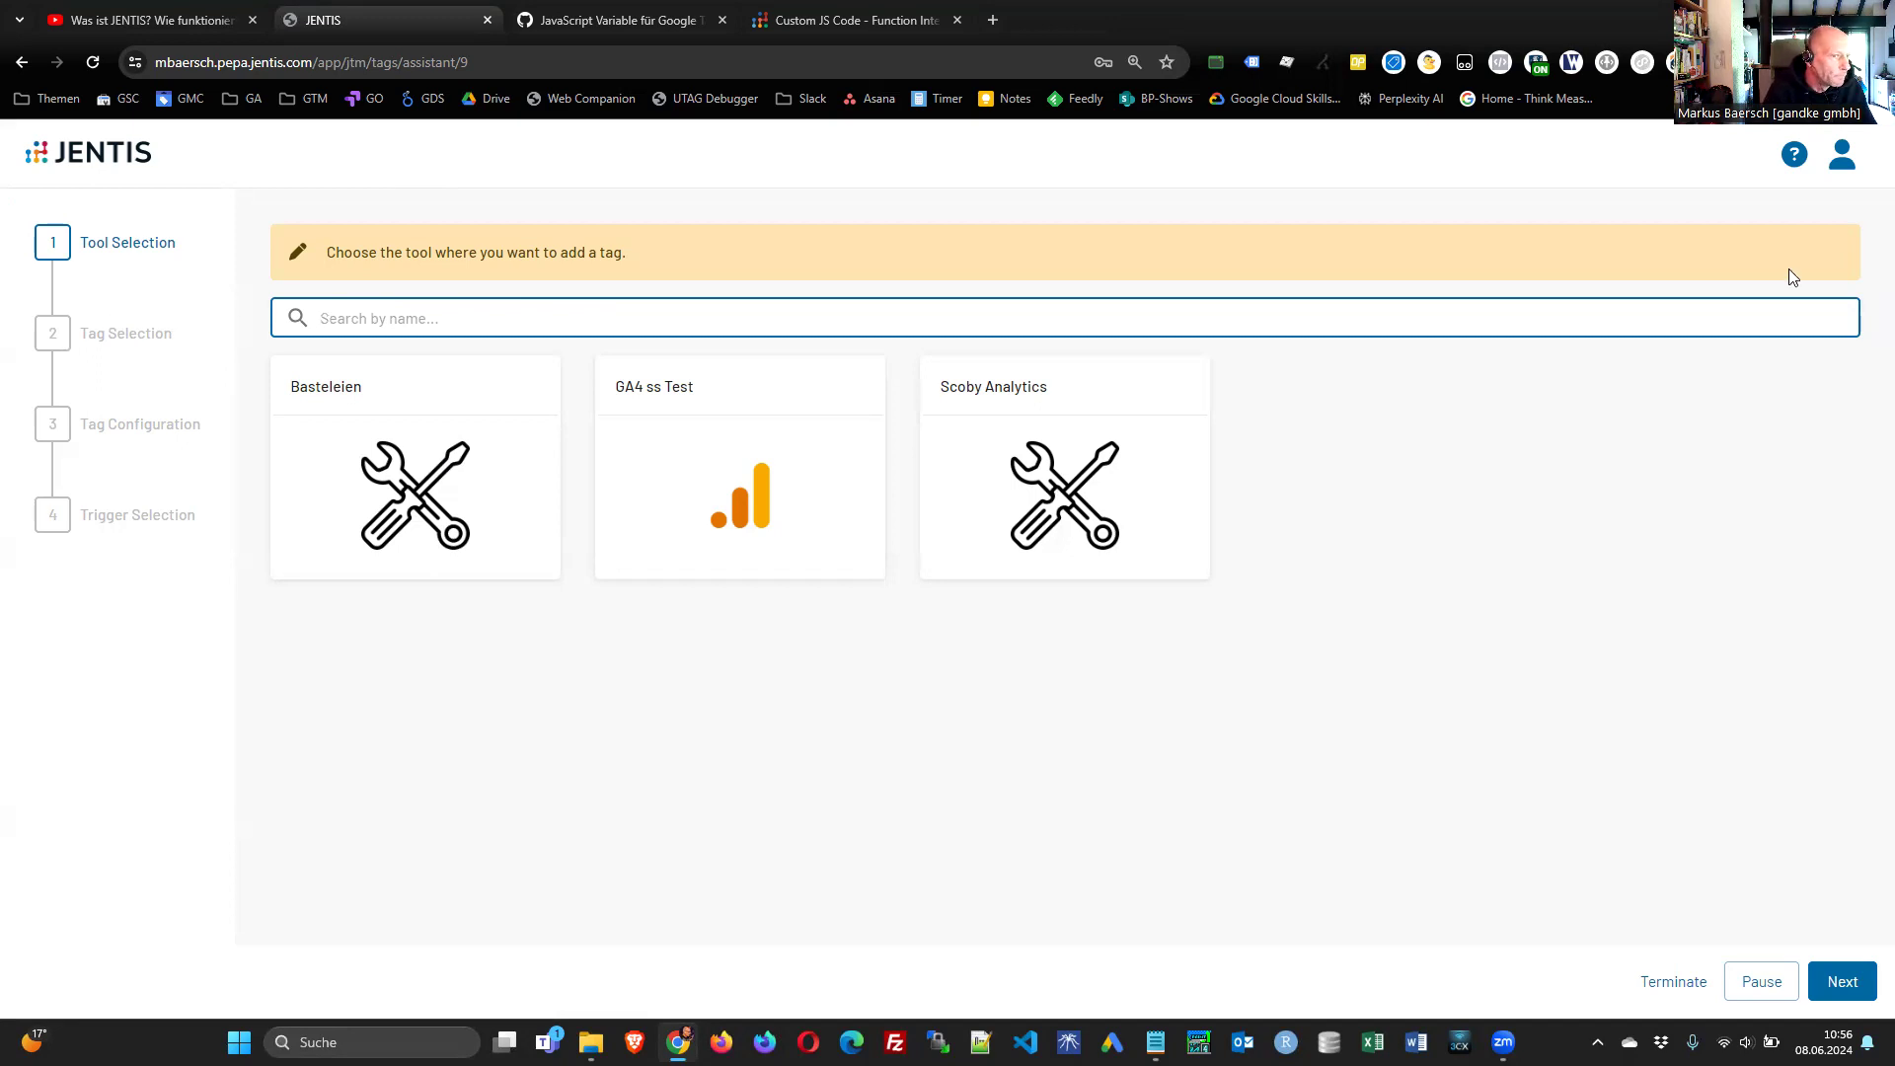
{"action": "left_click", "coordinate": [1684, 979]}
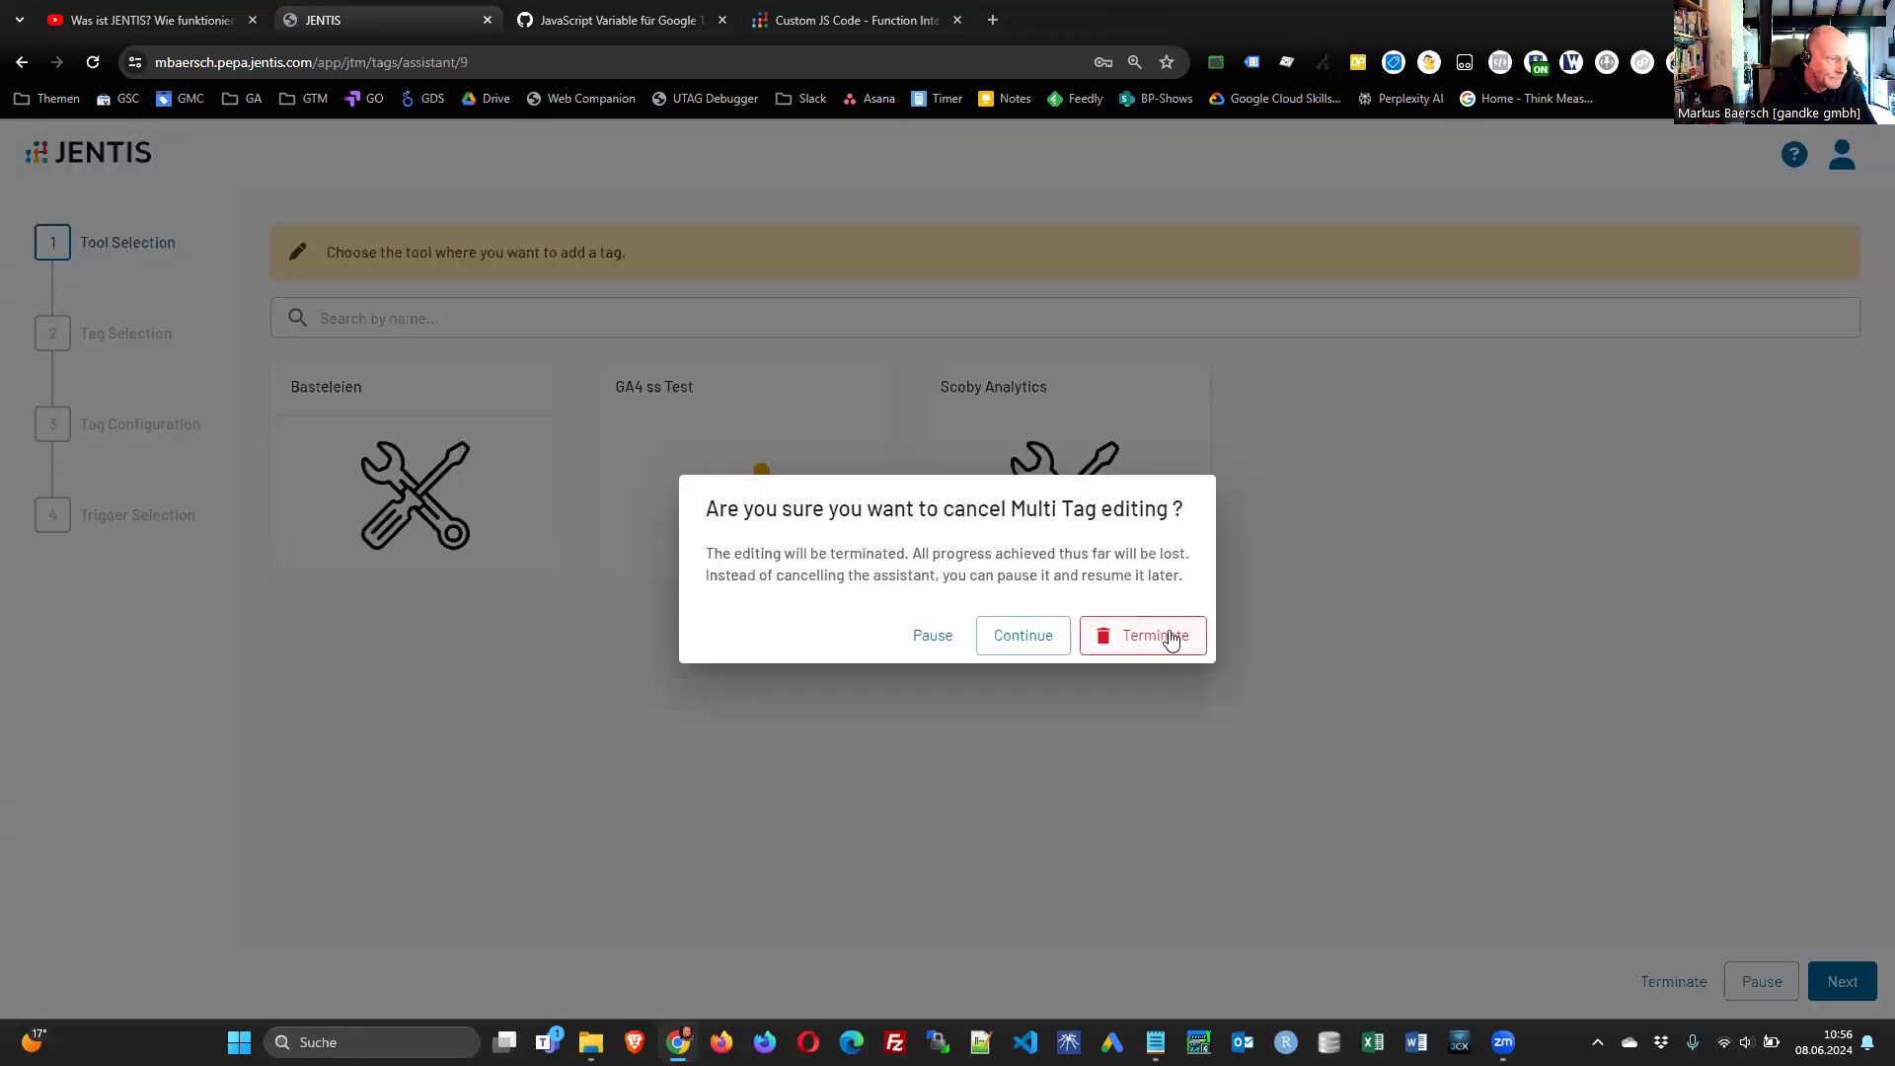
{"action": "left_click", "coordinate": [1166, 640]}
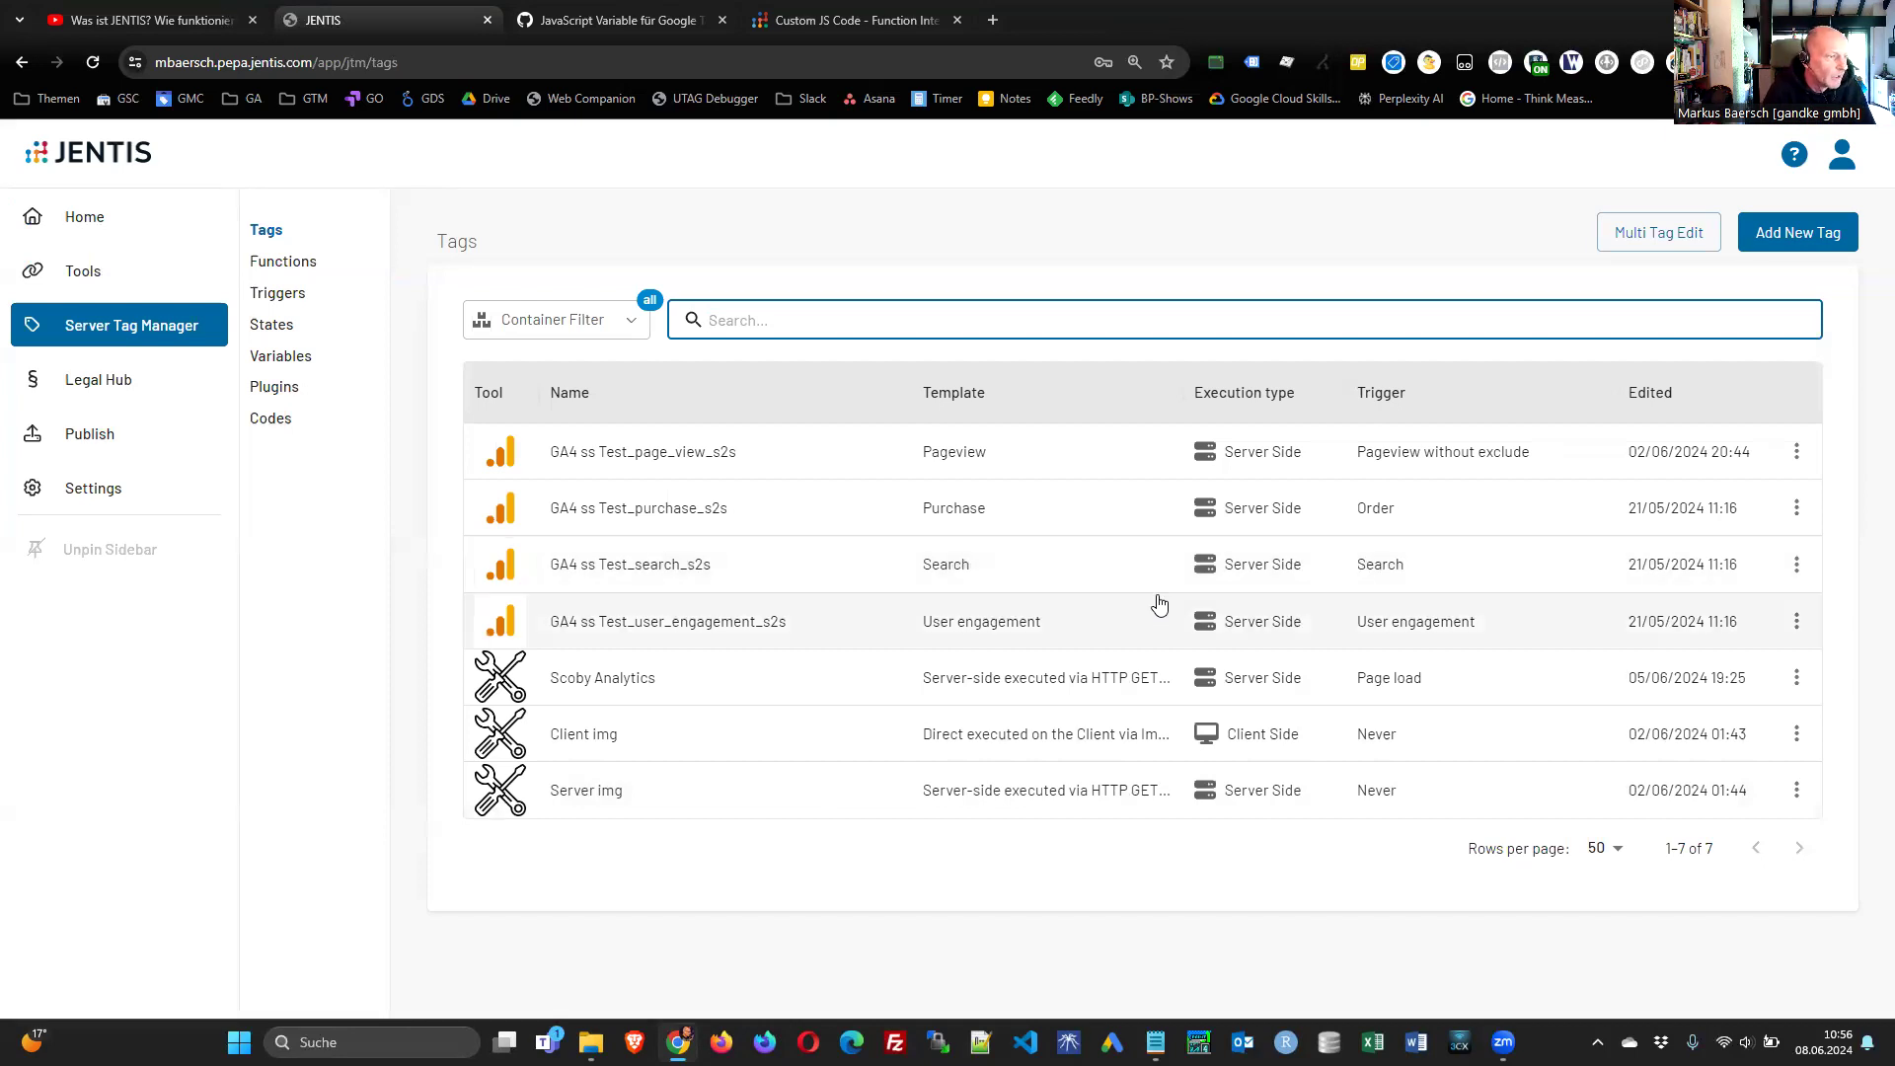
- Look at the Server Tag Manager's functions and examine the full list of triggers
{"action": "left_click", "coordinate": [331, 263]}
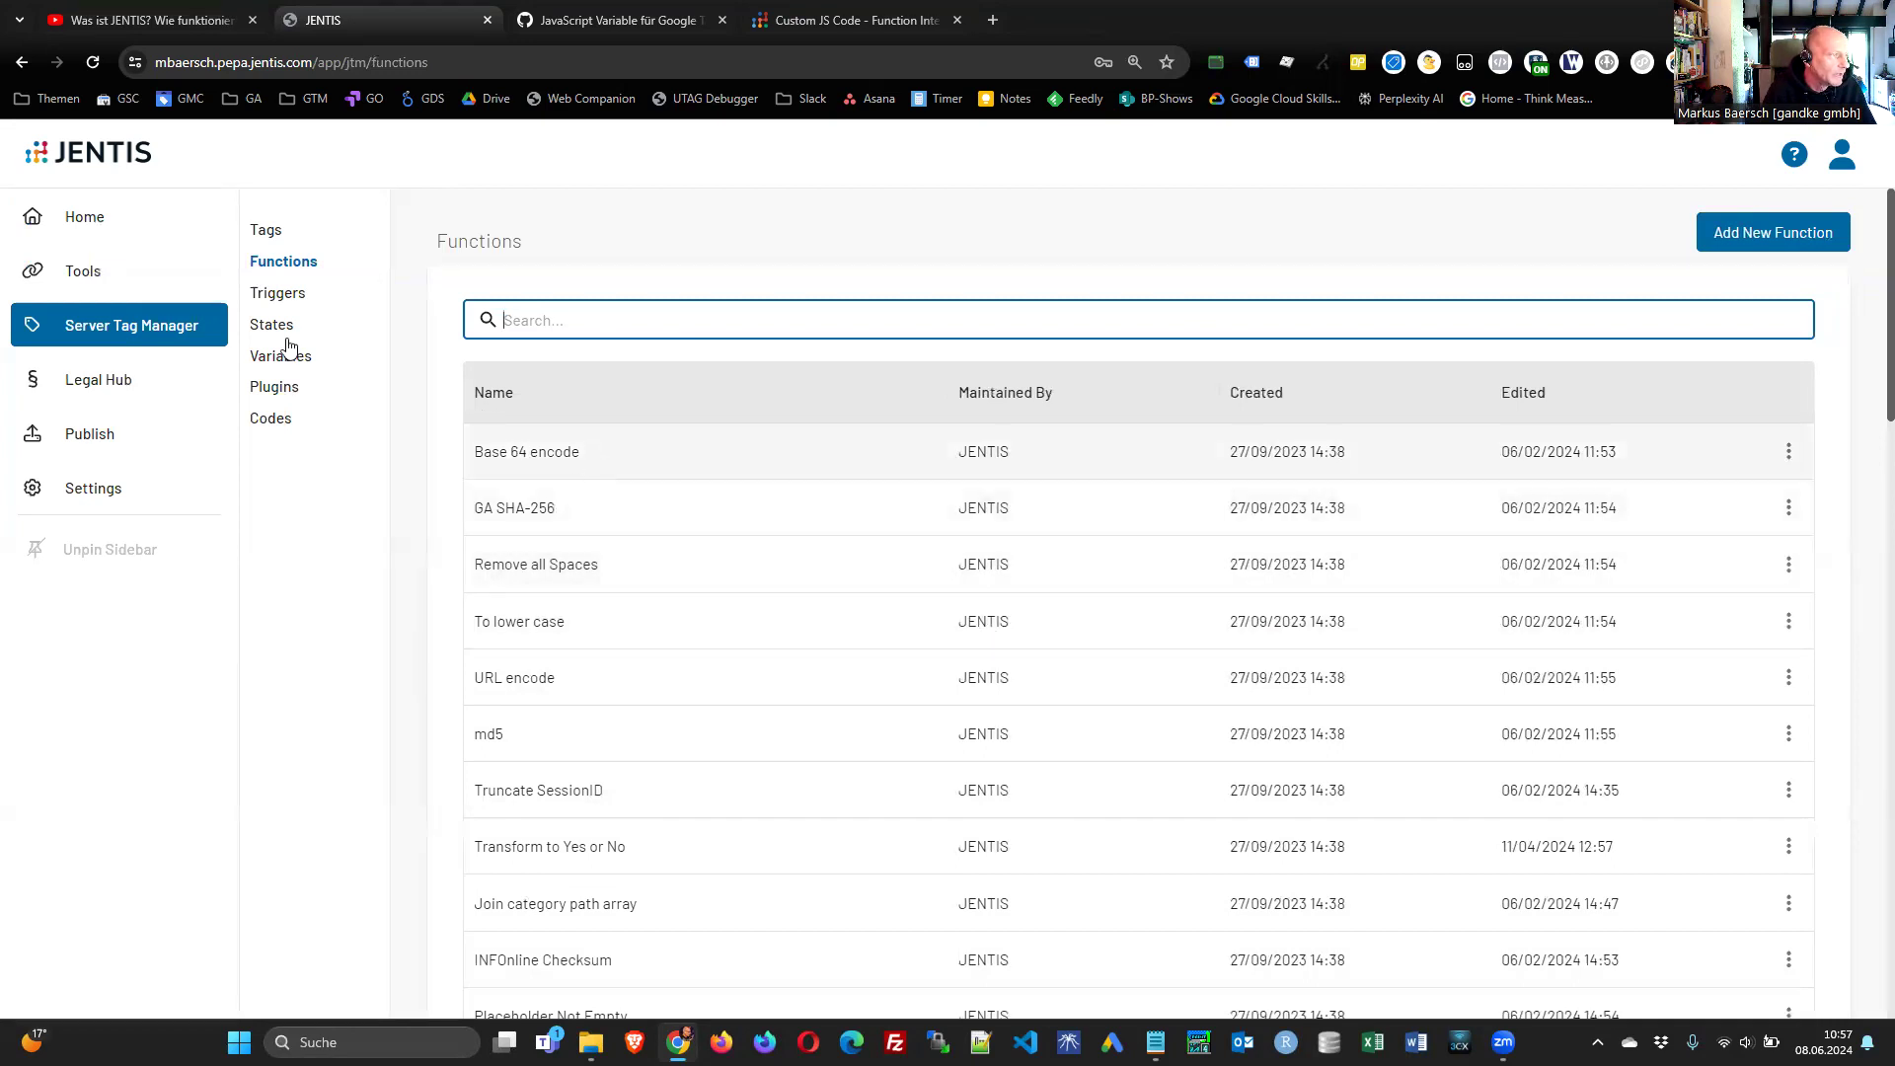
{"action": "left_click", "coordinate": [278, 294]}
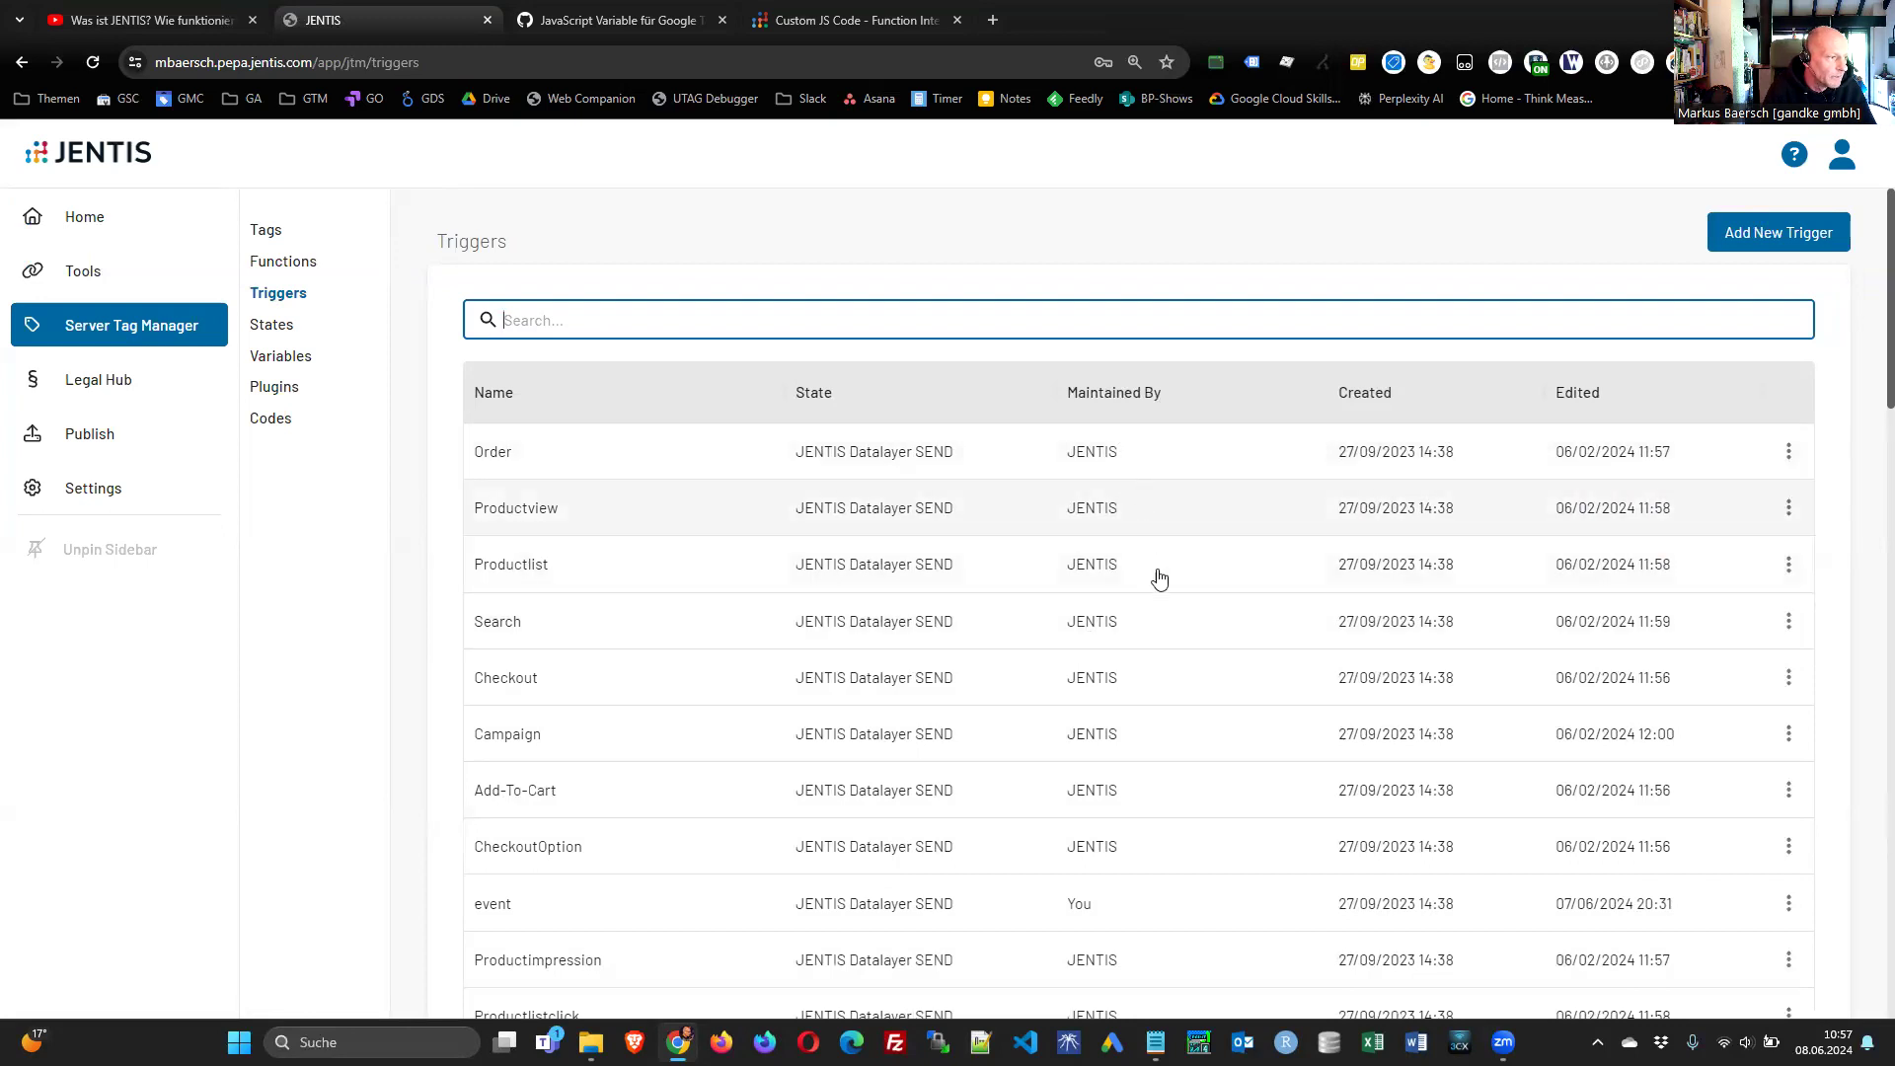
{"action": "scroll", "coordinate": [1164, 542], "scroll_direction": "down", "scroll_amount": 3}
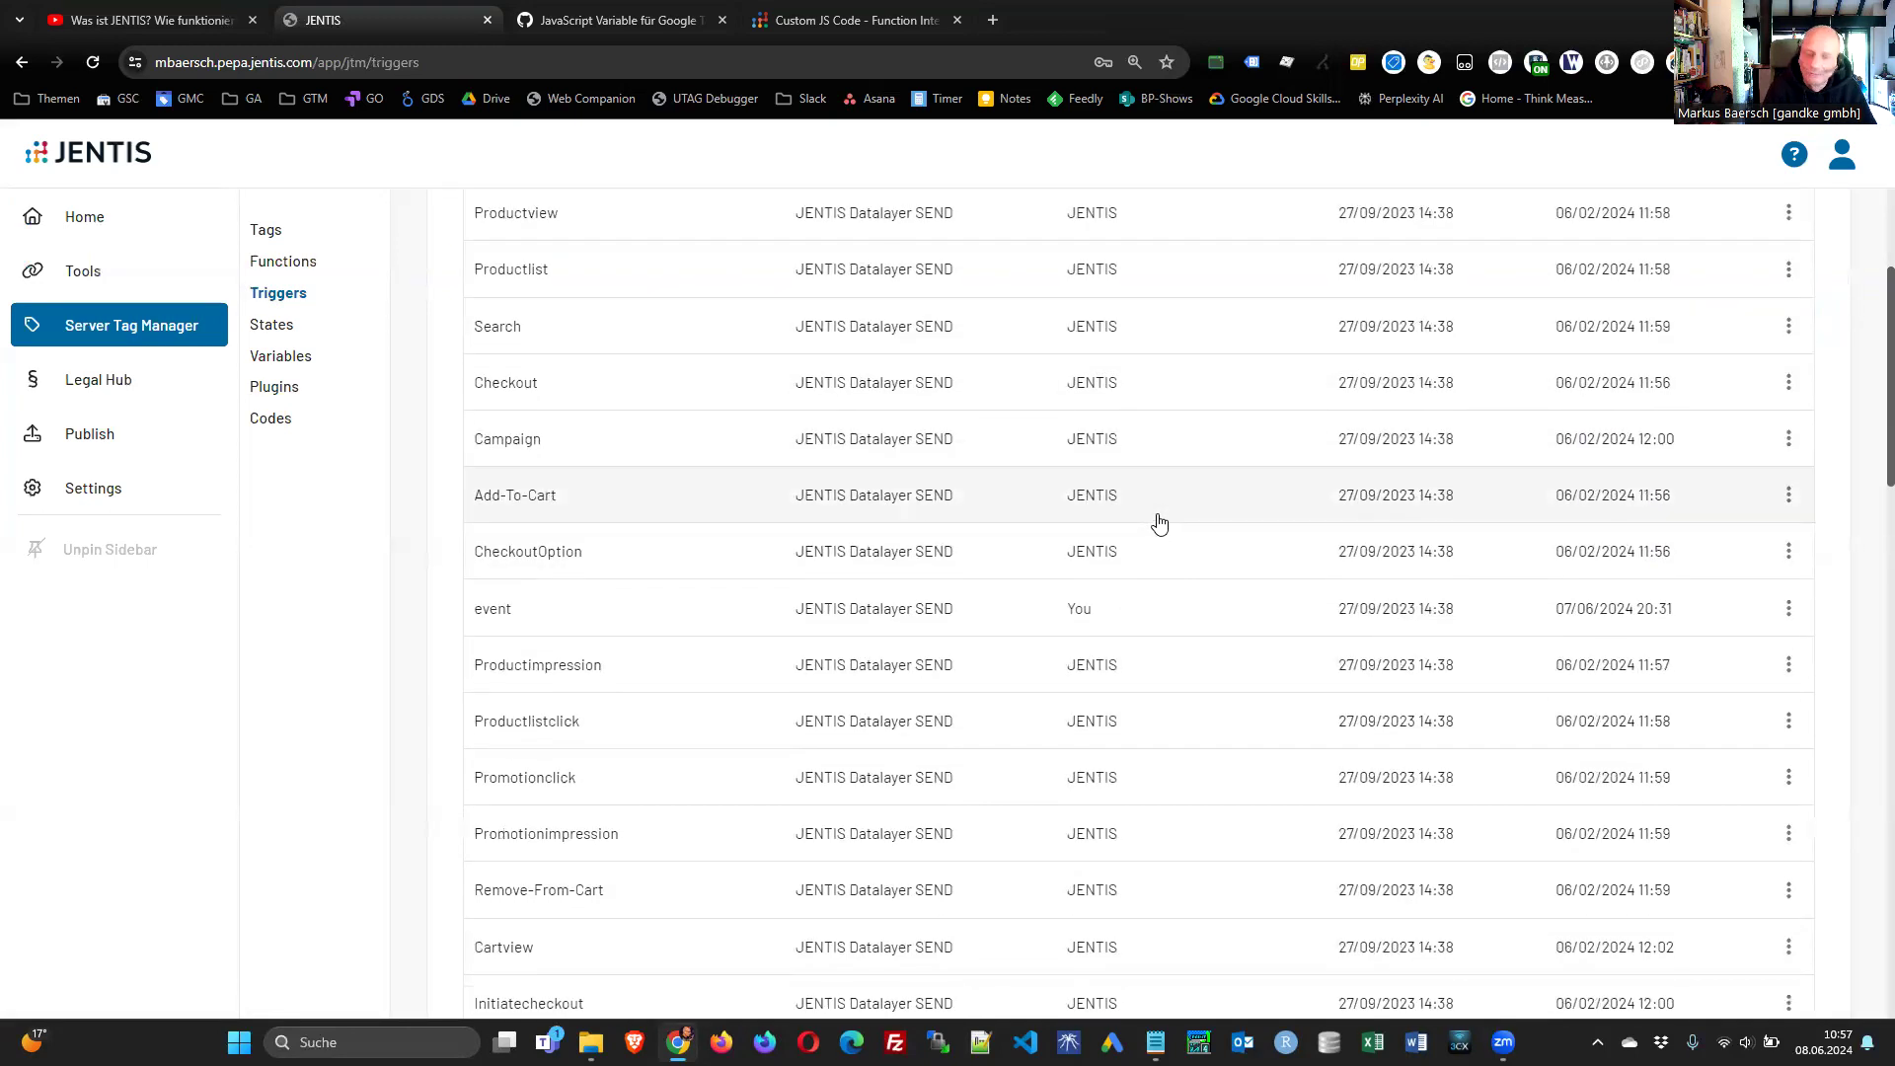
{"action": "scroll", "coordinate": [1273, 689], "scroll_direction": "down", "scroll_amount": 3}
{"action": "scroll", "coordinate": [1273, 689], "scroll_direction": "down", "scroll_amount": 15}
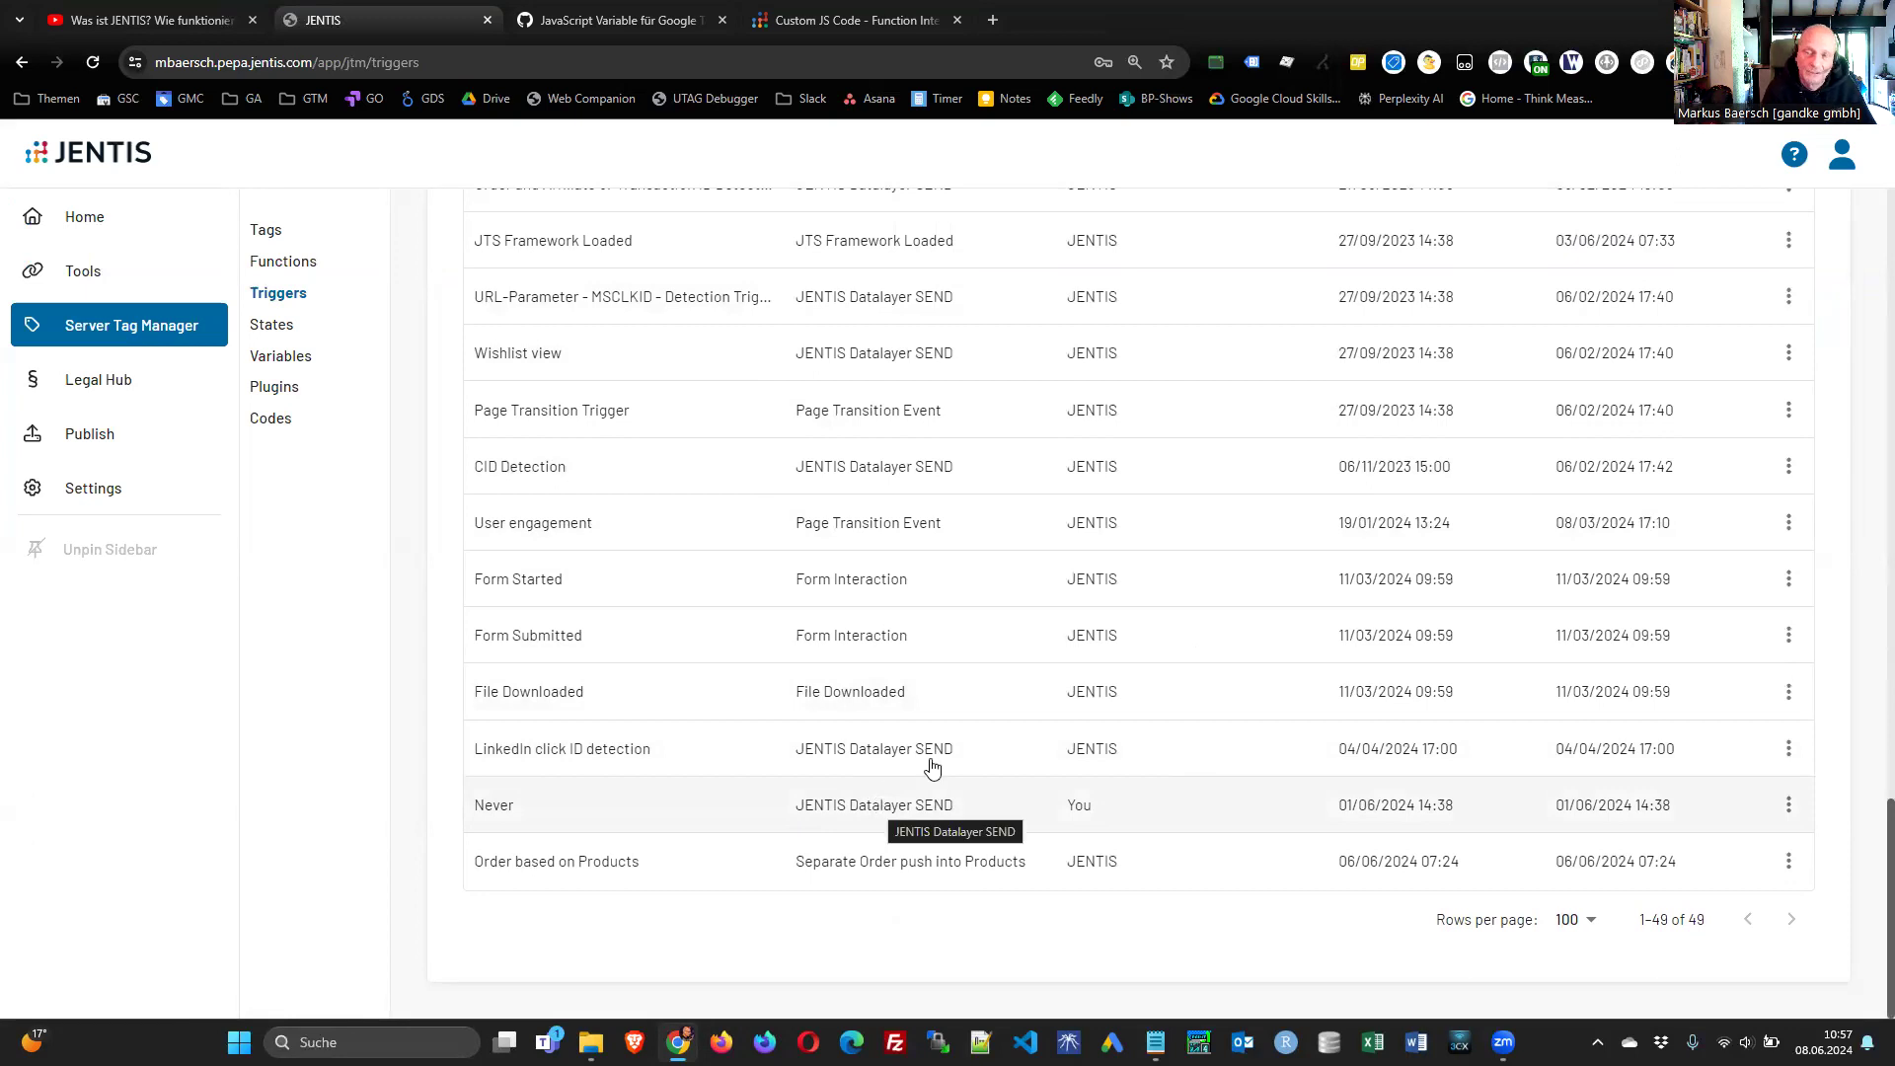
{"action": "scroll", "coordinate": [1016, 487], "scroll_direction": "up", "scroll_amount": 20}
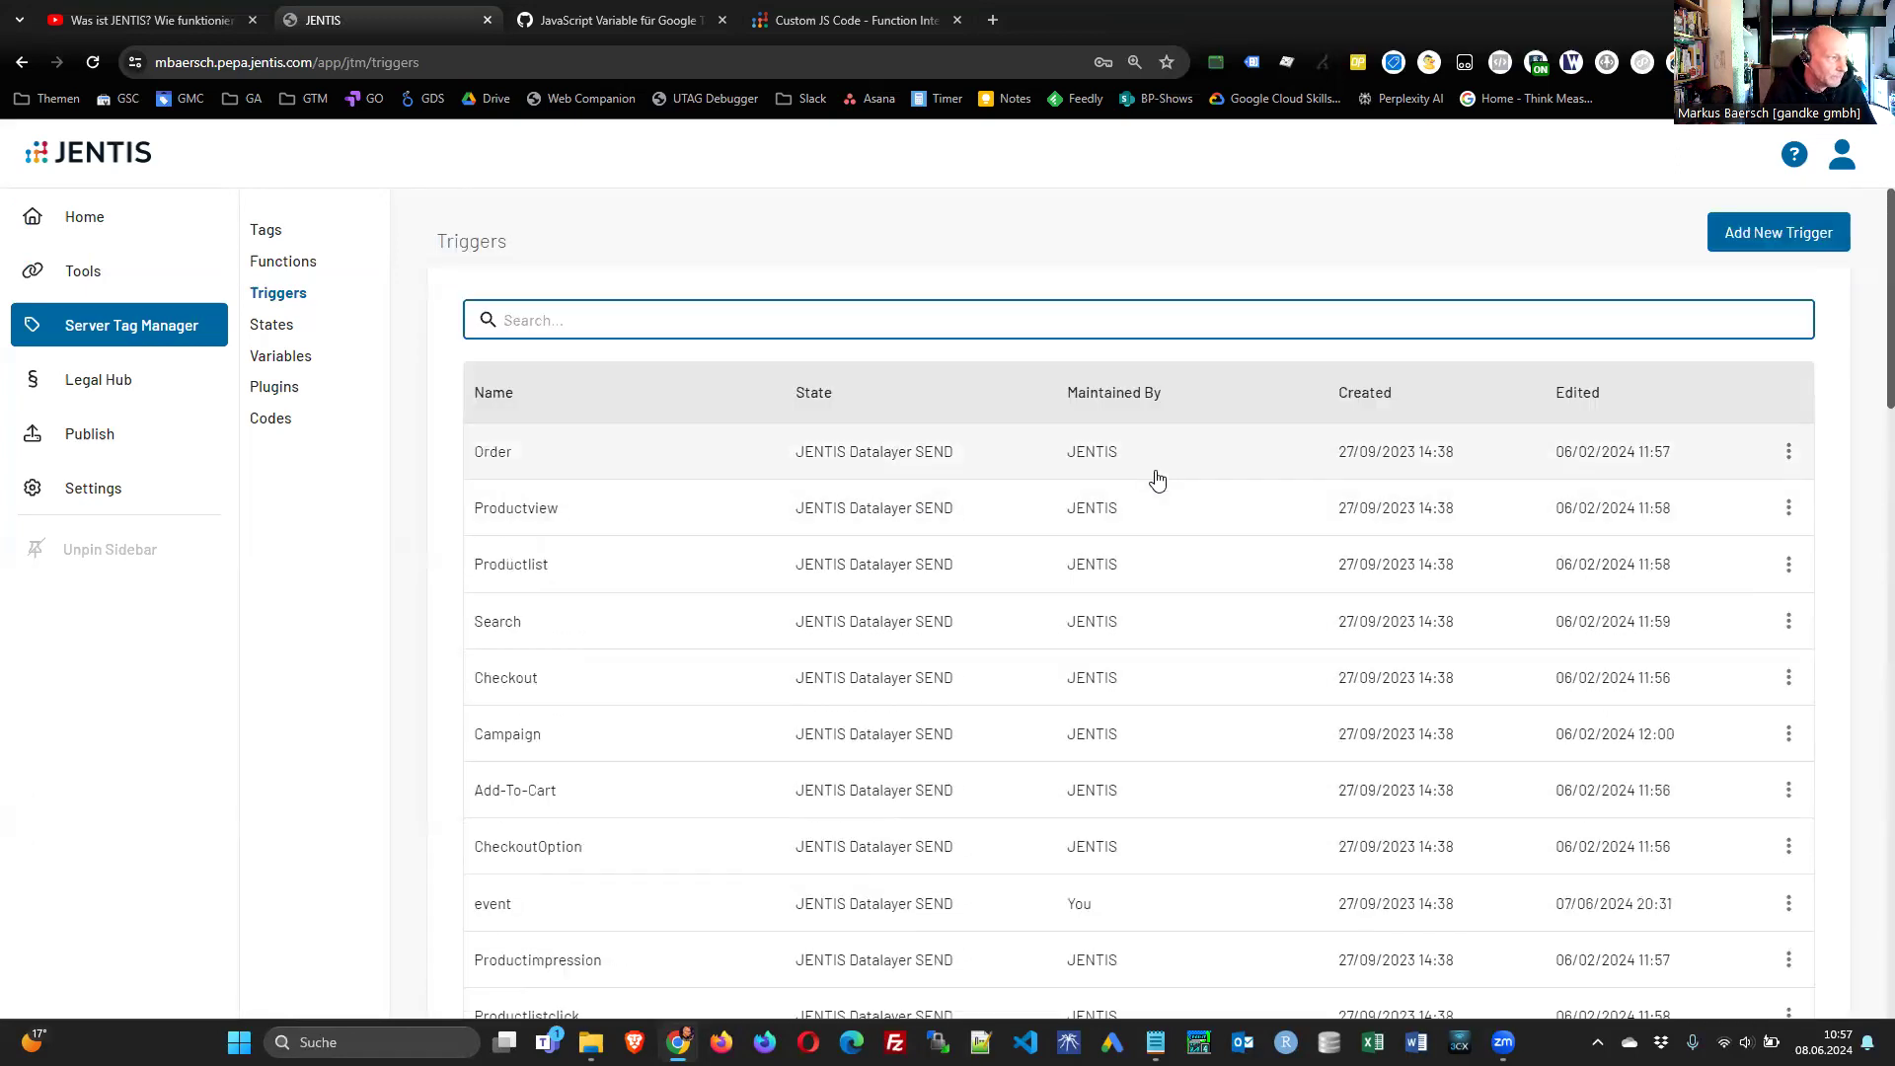
- View the available states and examine which state each trigger in the trigger list uses
{"action": "left_click", "coordinate": [285, 324]}
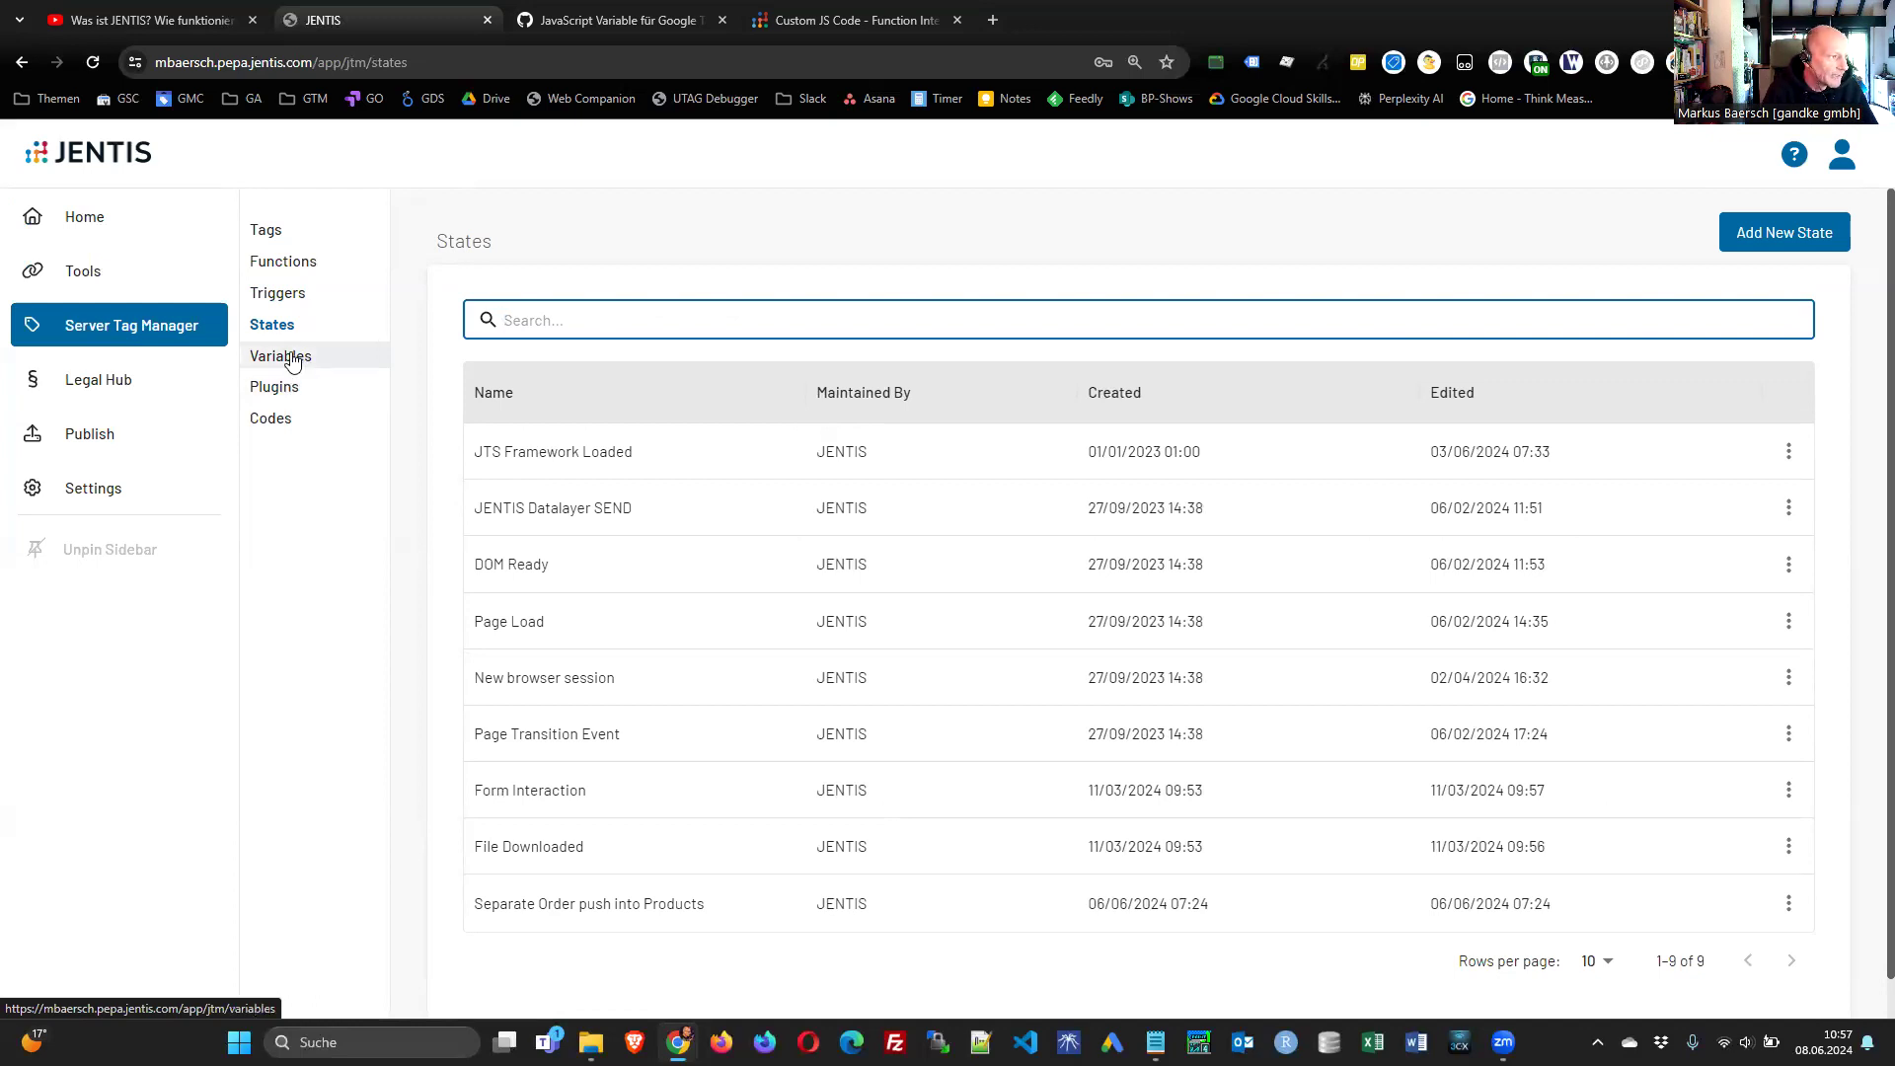
{"action": "left_click", "coordinate": [290, 294]}
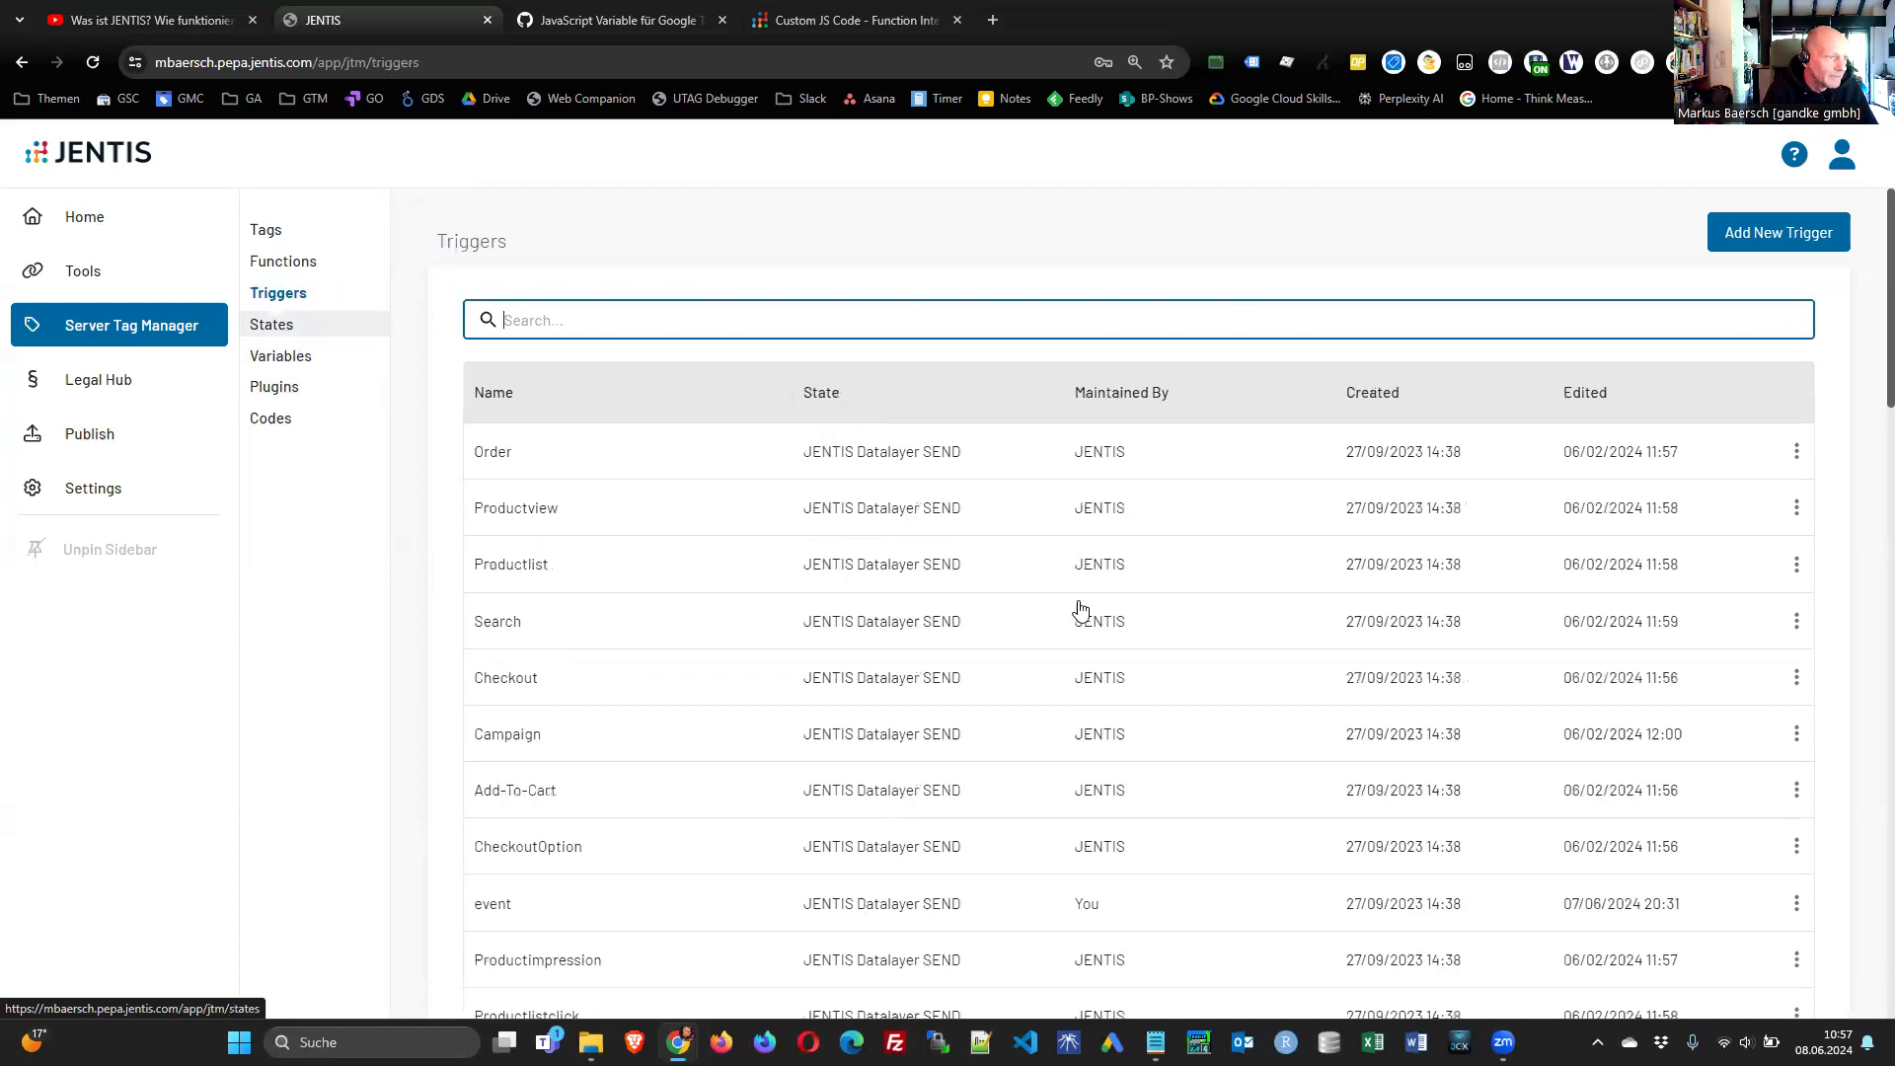
{"action": "scroll", "coordinate": [1036, 624], "scroll_direction": "down", "scroll_amount": 8}
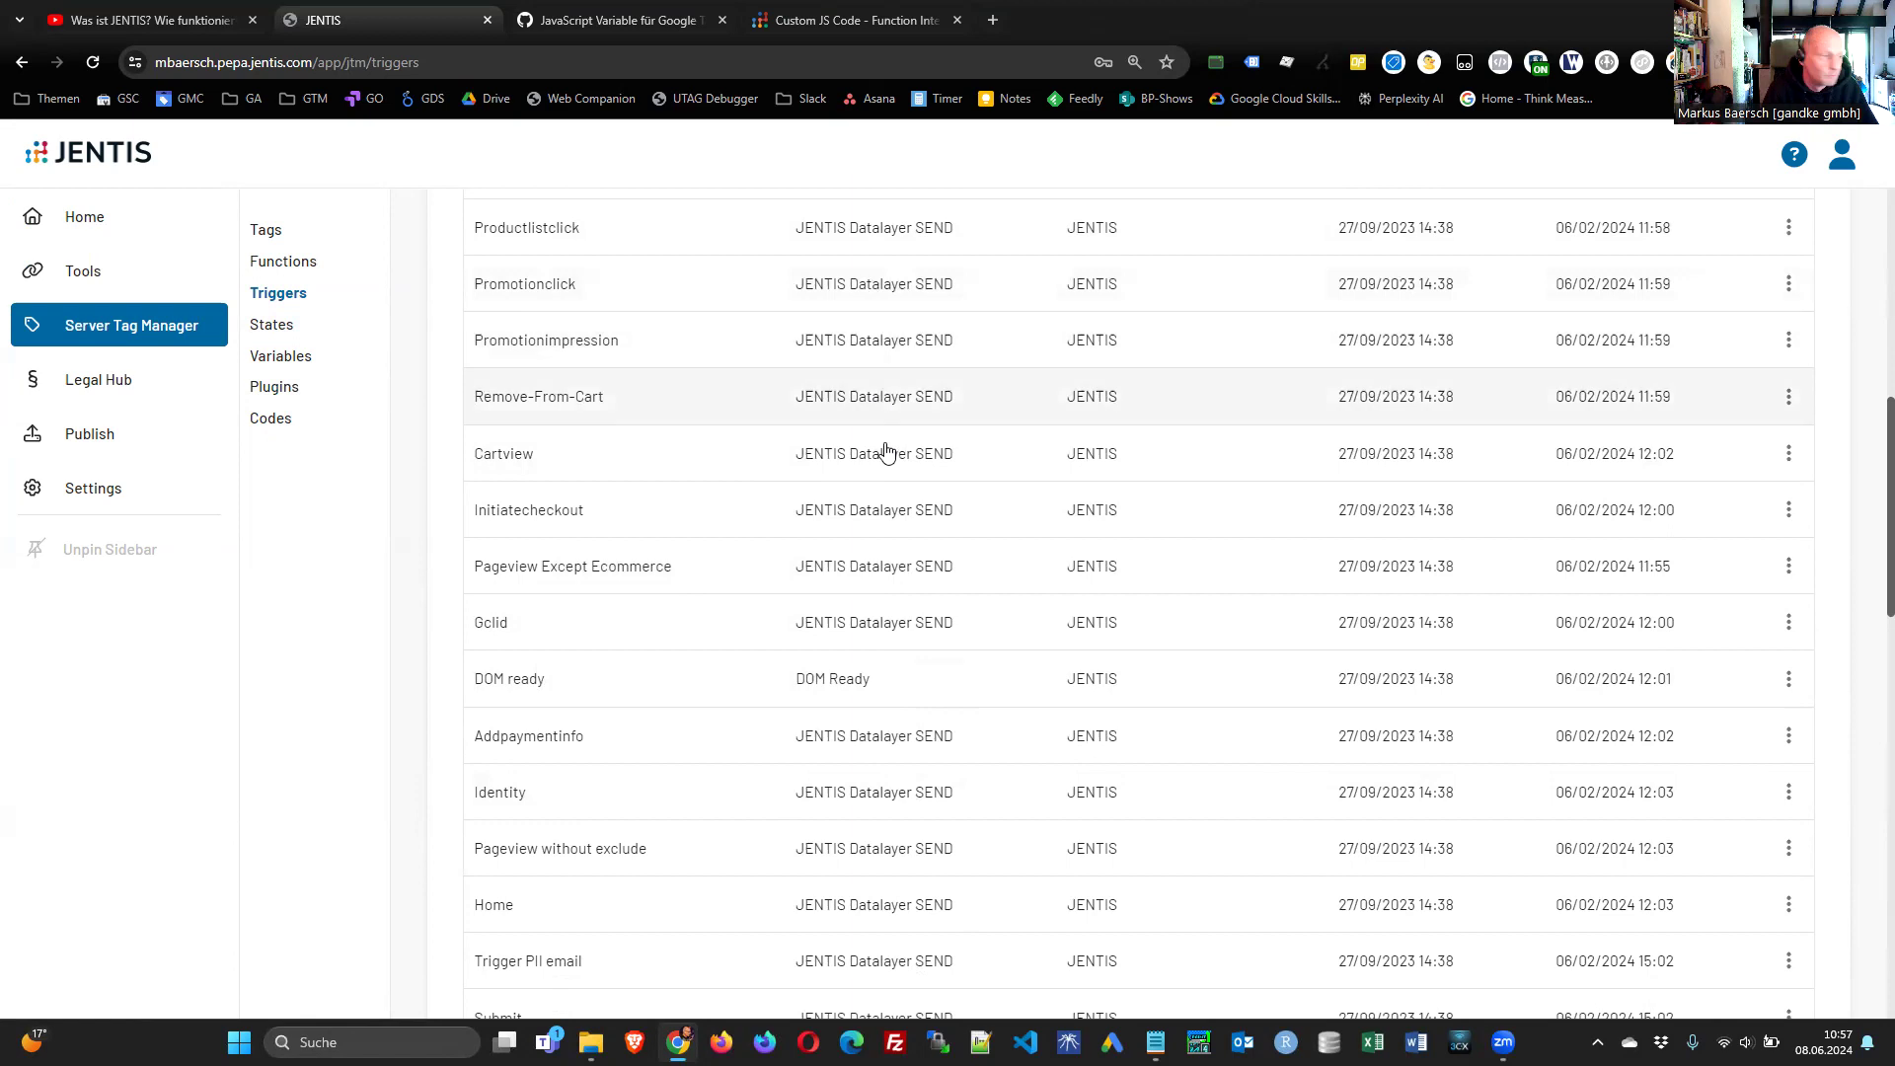
{"action": "scroll", "coordinate": [1033, 829], "scroll_direction": "down", "scroll_amount": 3}
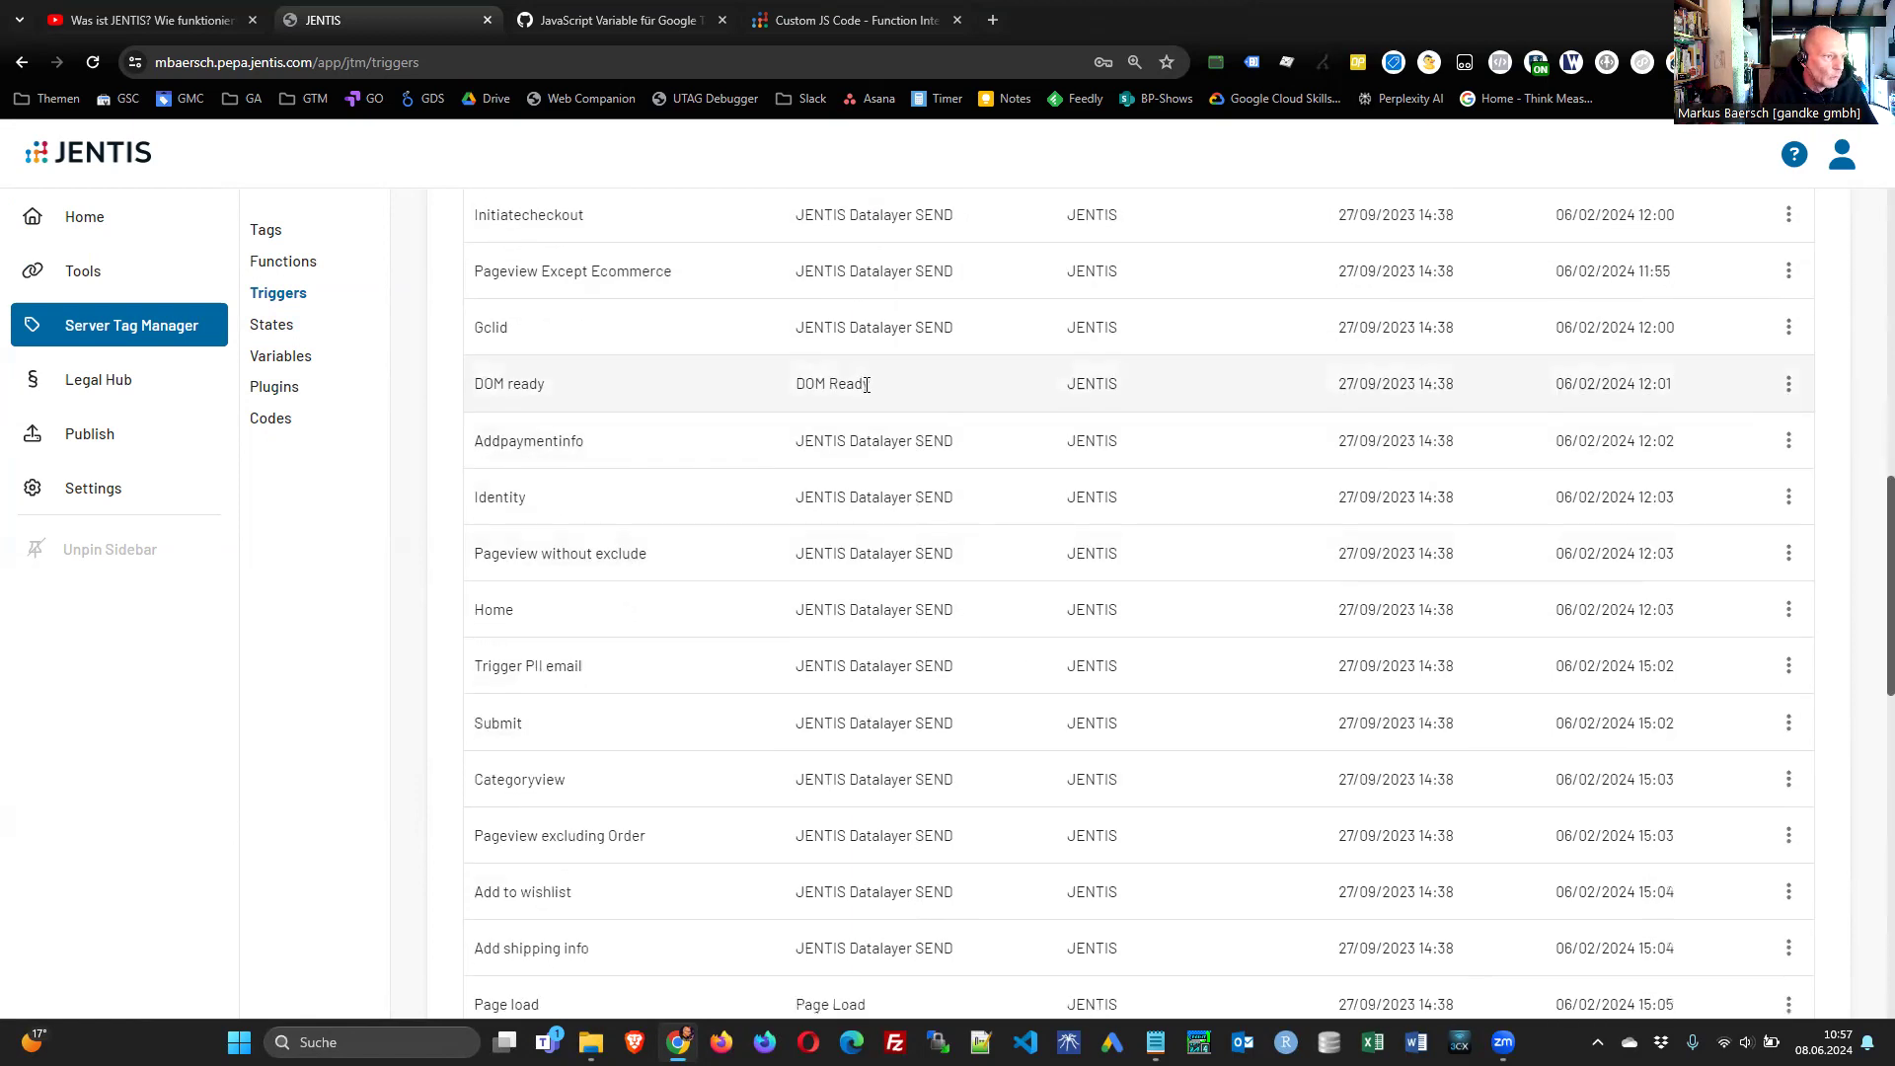
{"action": "scroll", "coordinate": [889, 425], "scroll_direction": "down", "scroll_amount": 6}
{"action": "scroll", "coordinate": [861, 431], "scroll_direction": "down", "scroll_amount": 7}
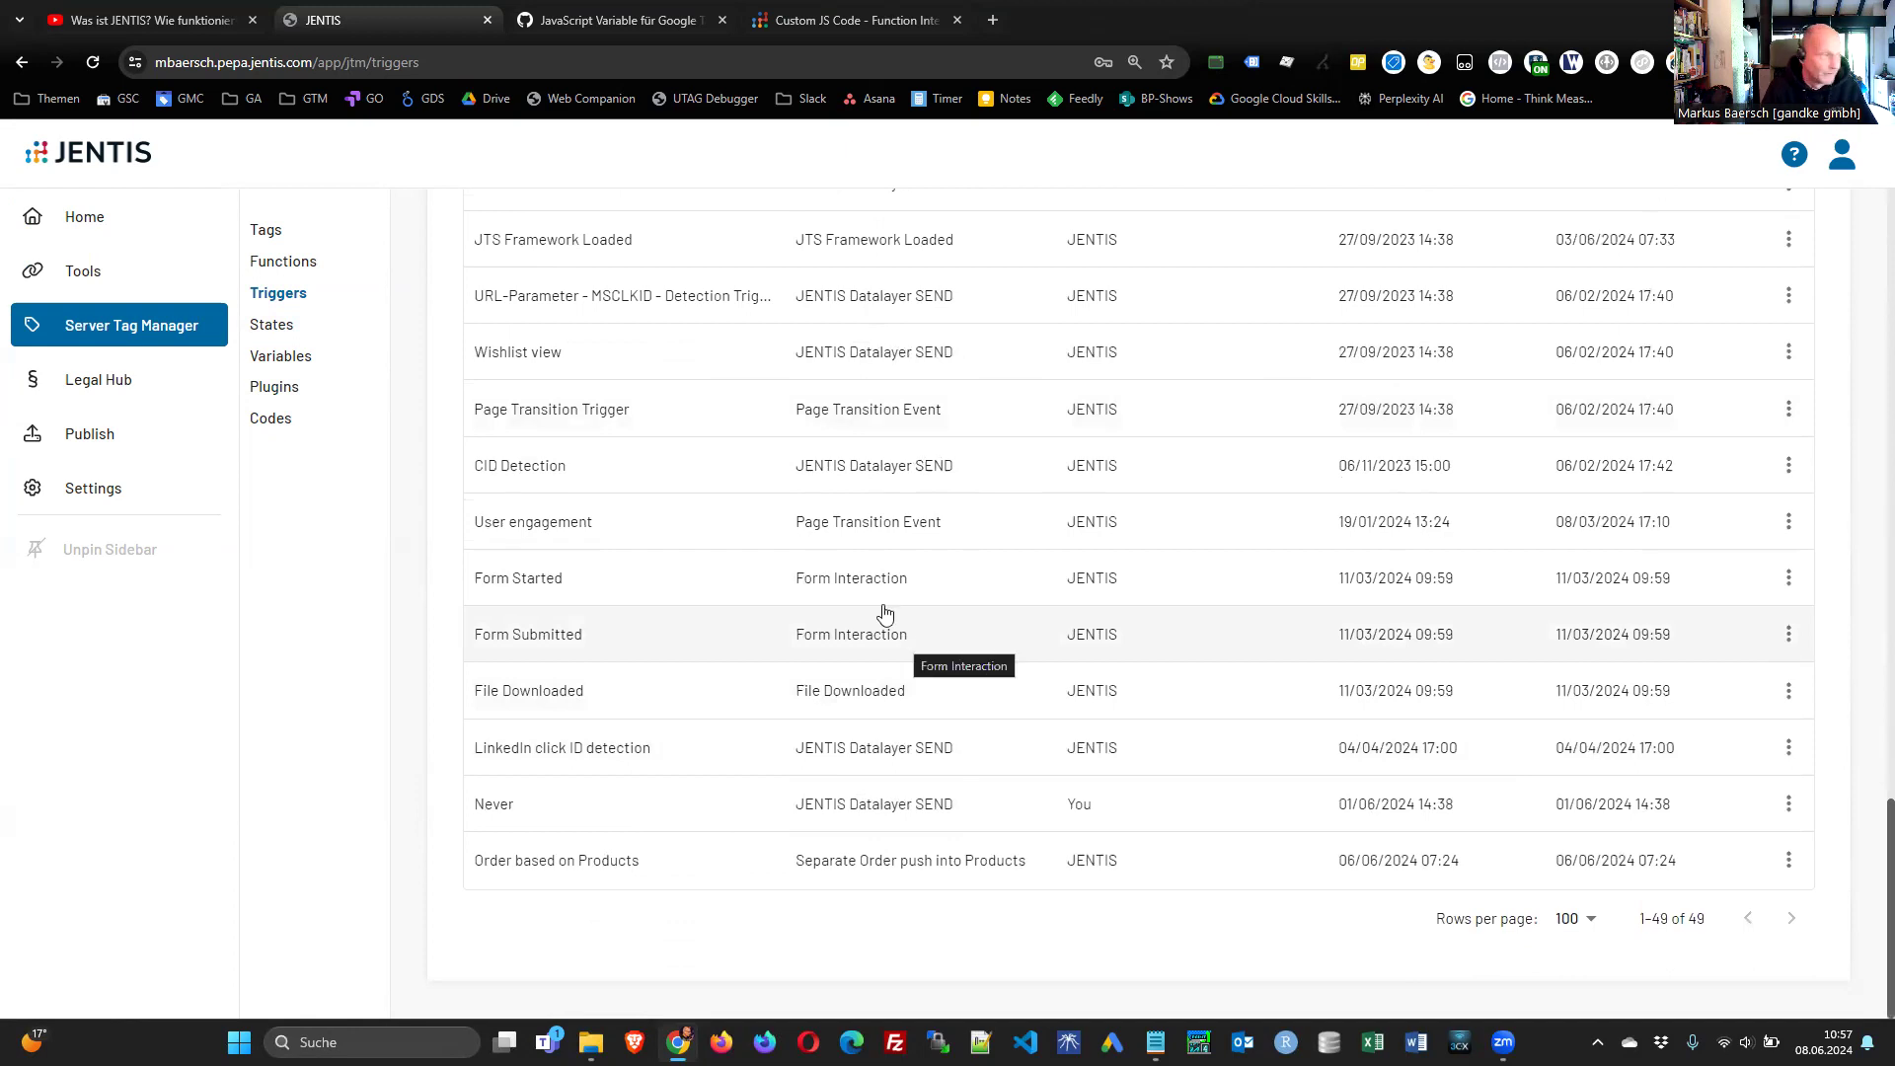
- Open the Server Tag Manager's variables and show 50 rows per page
{"action": "left_click", "coordinate": [296, 365]}
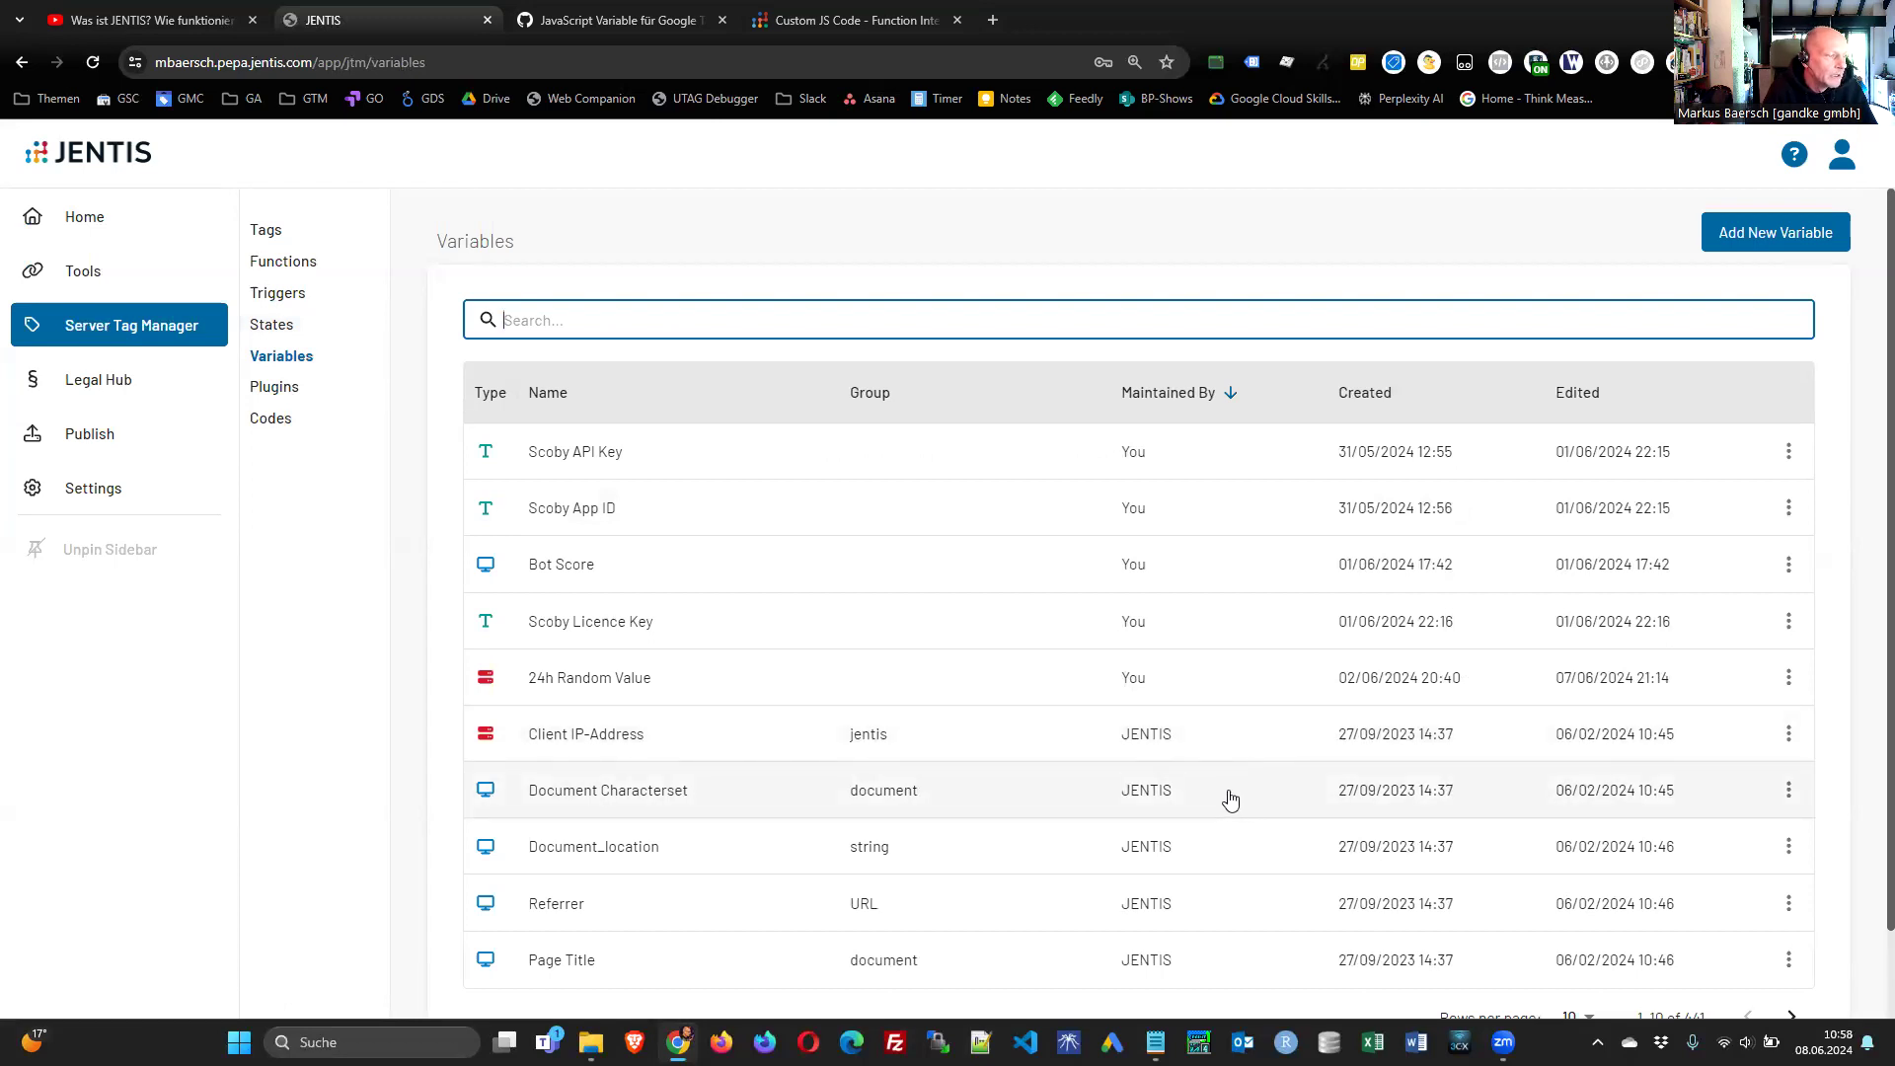
{"action": "scroll", "coordinate": [1214, 786], "scroll_direction": "down", "scroll_amount": 1}
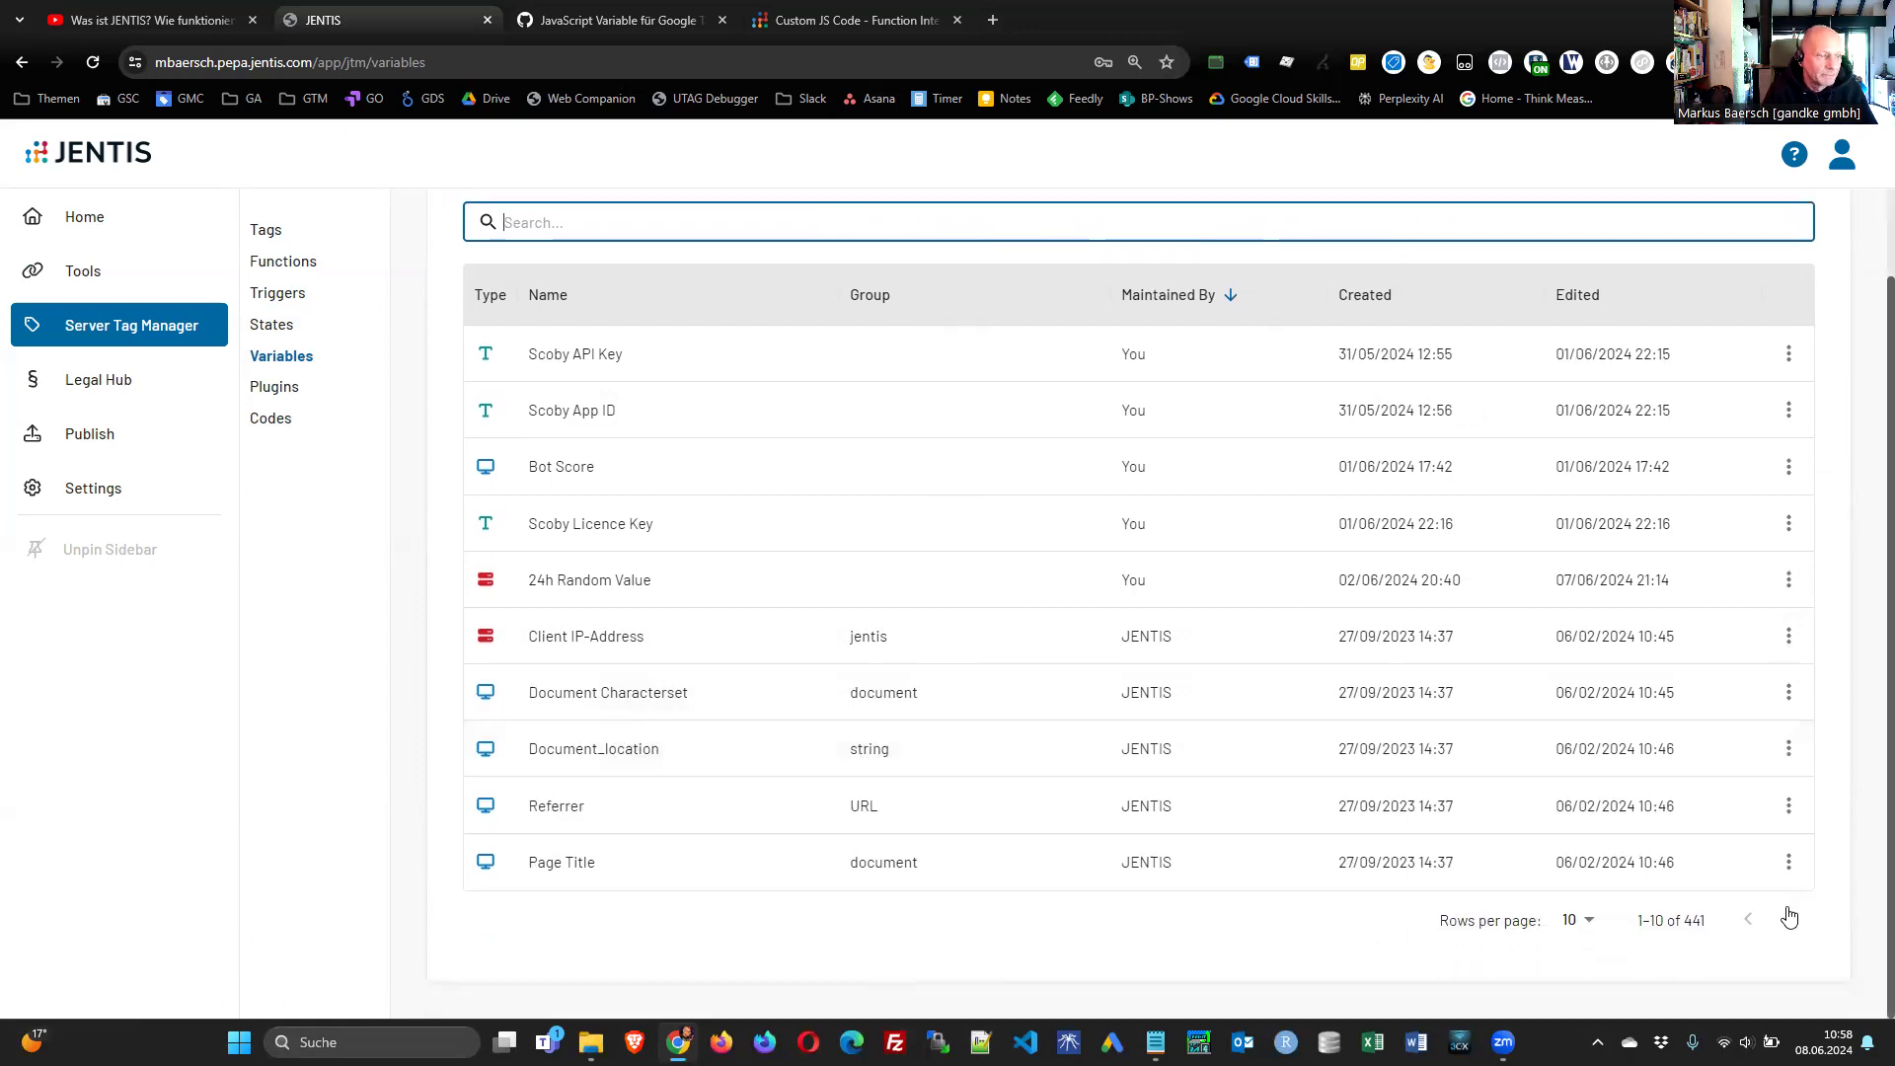
{"action": "left_click", "coordinate": [1580, 930]}
{"action": "left_click", "coordinate": [1575, 949]}
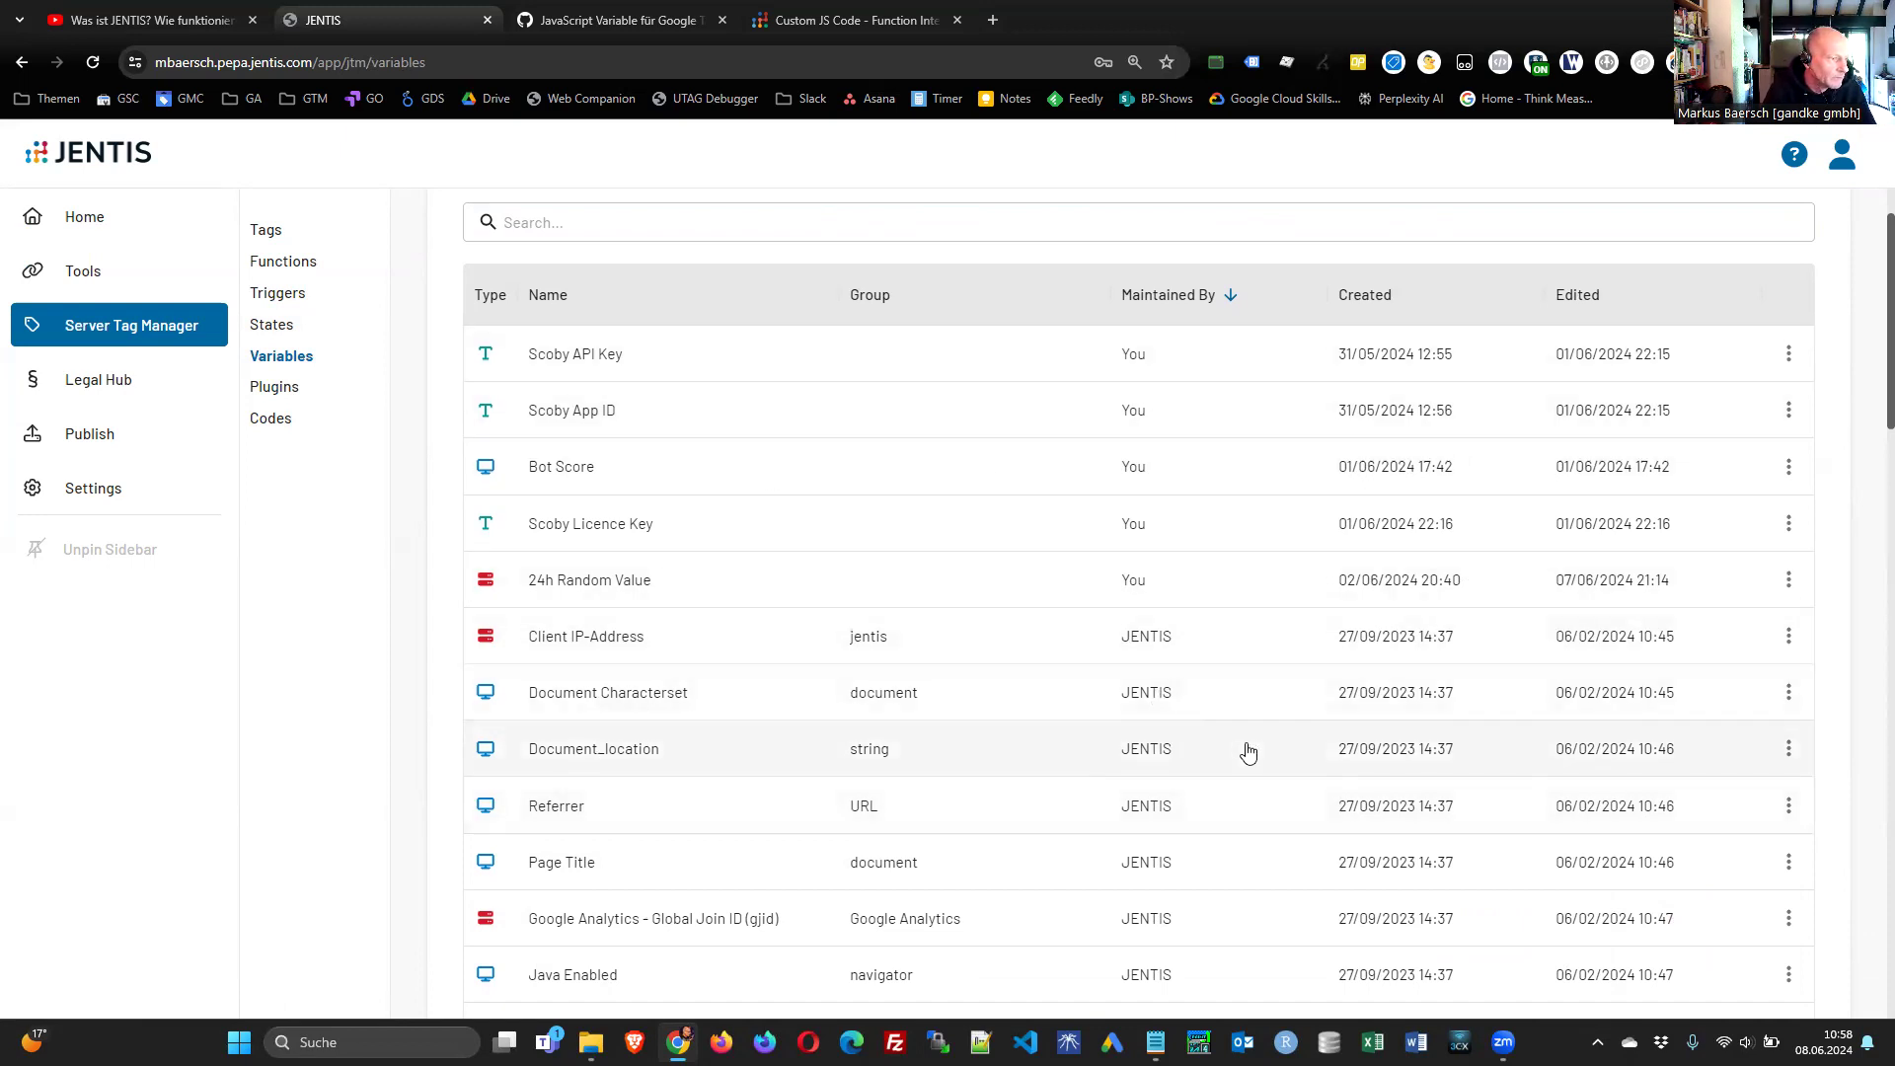
- Search the variables for "Agent", look through the matches and clear the search
{"action": "left_click", "coordinate": [725, 226]}
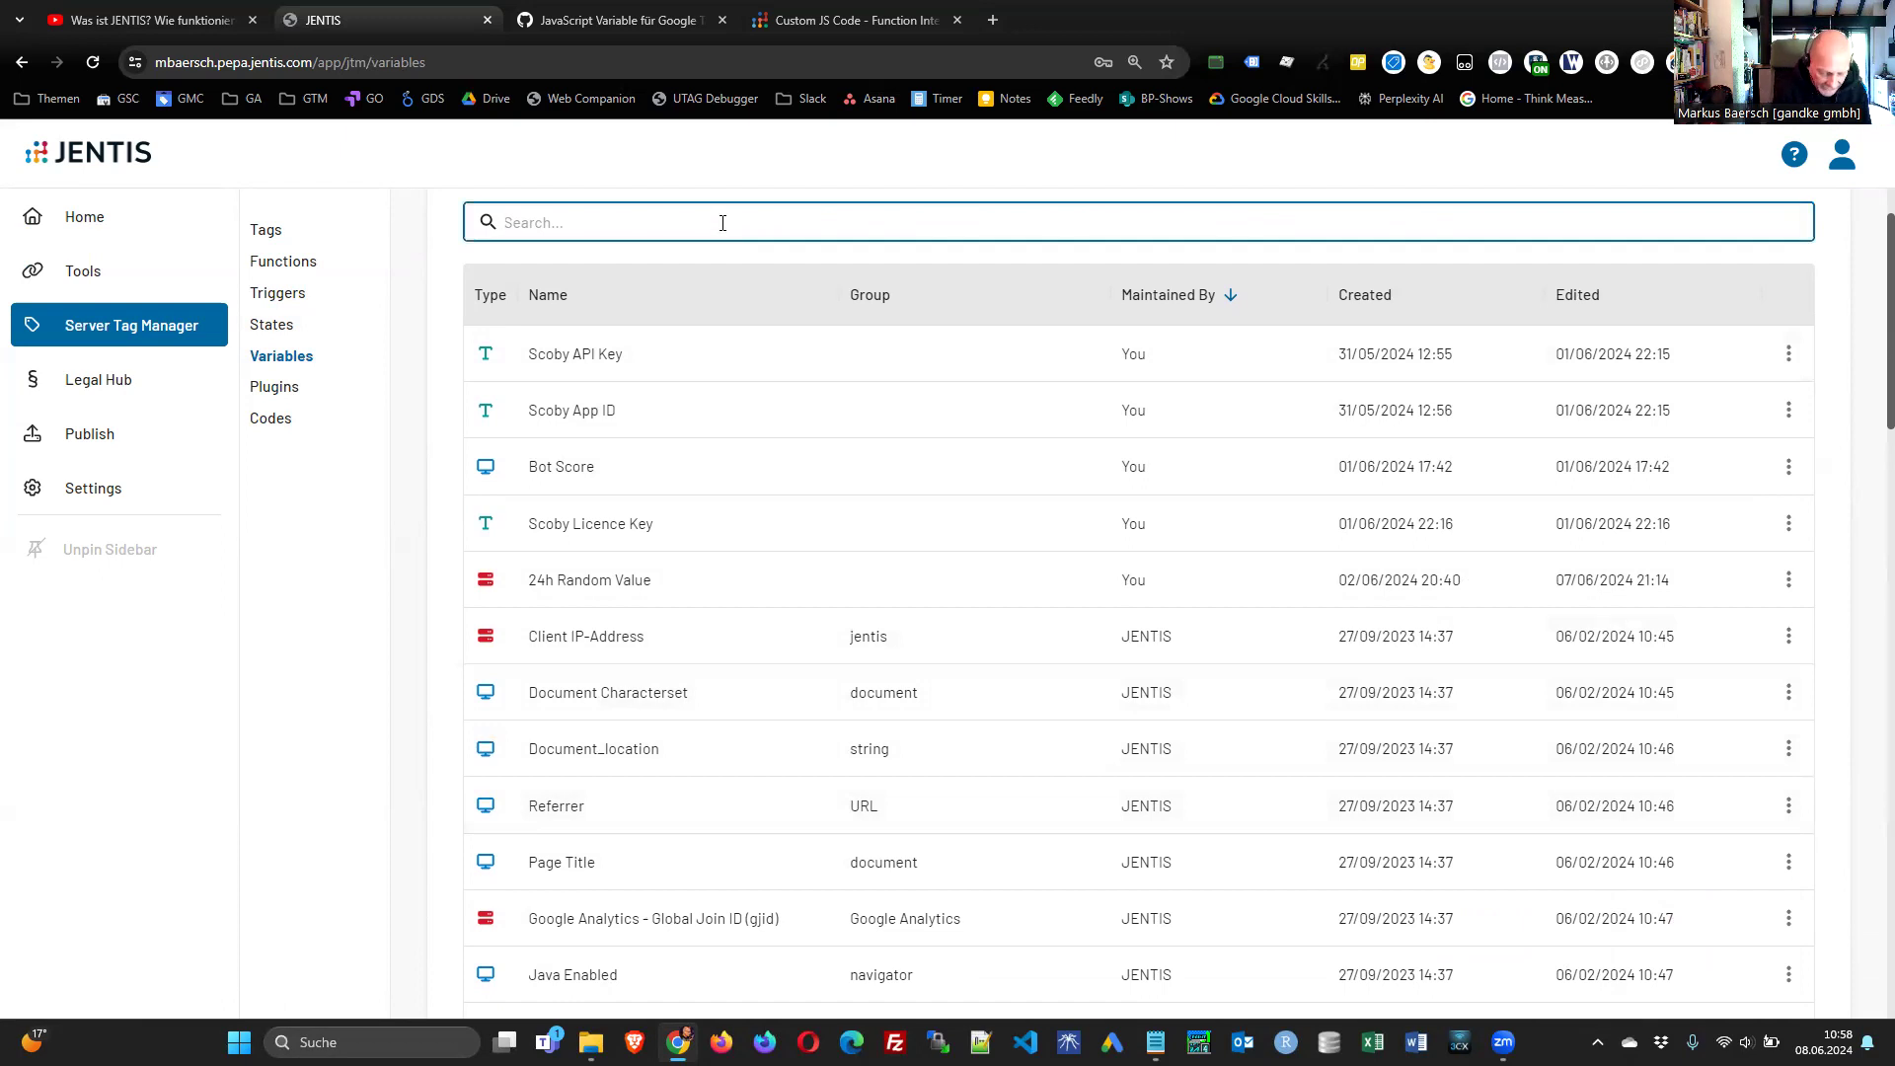
{"action": "type", "text": "Agent"}
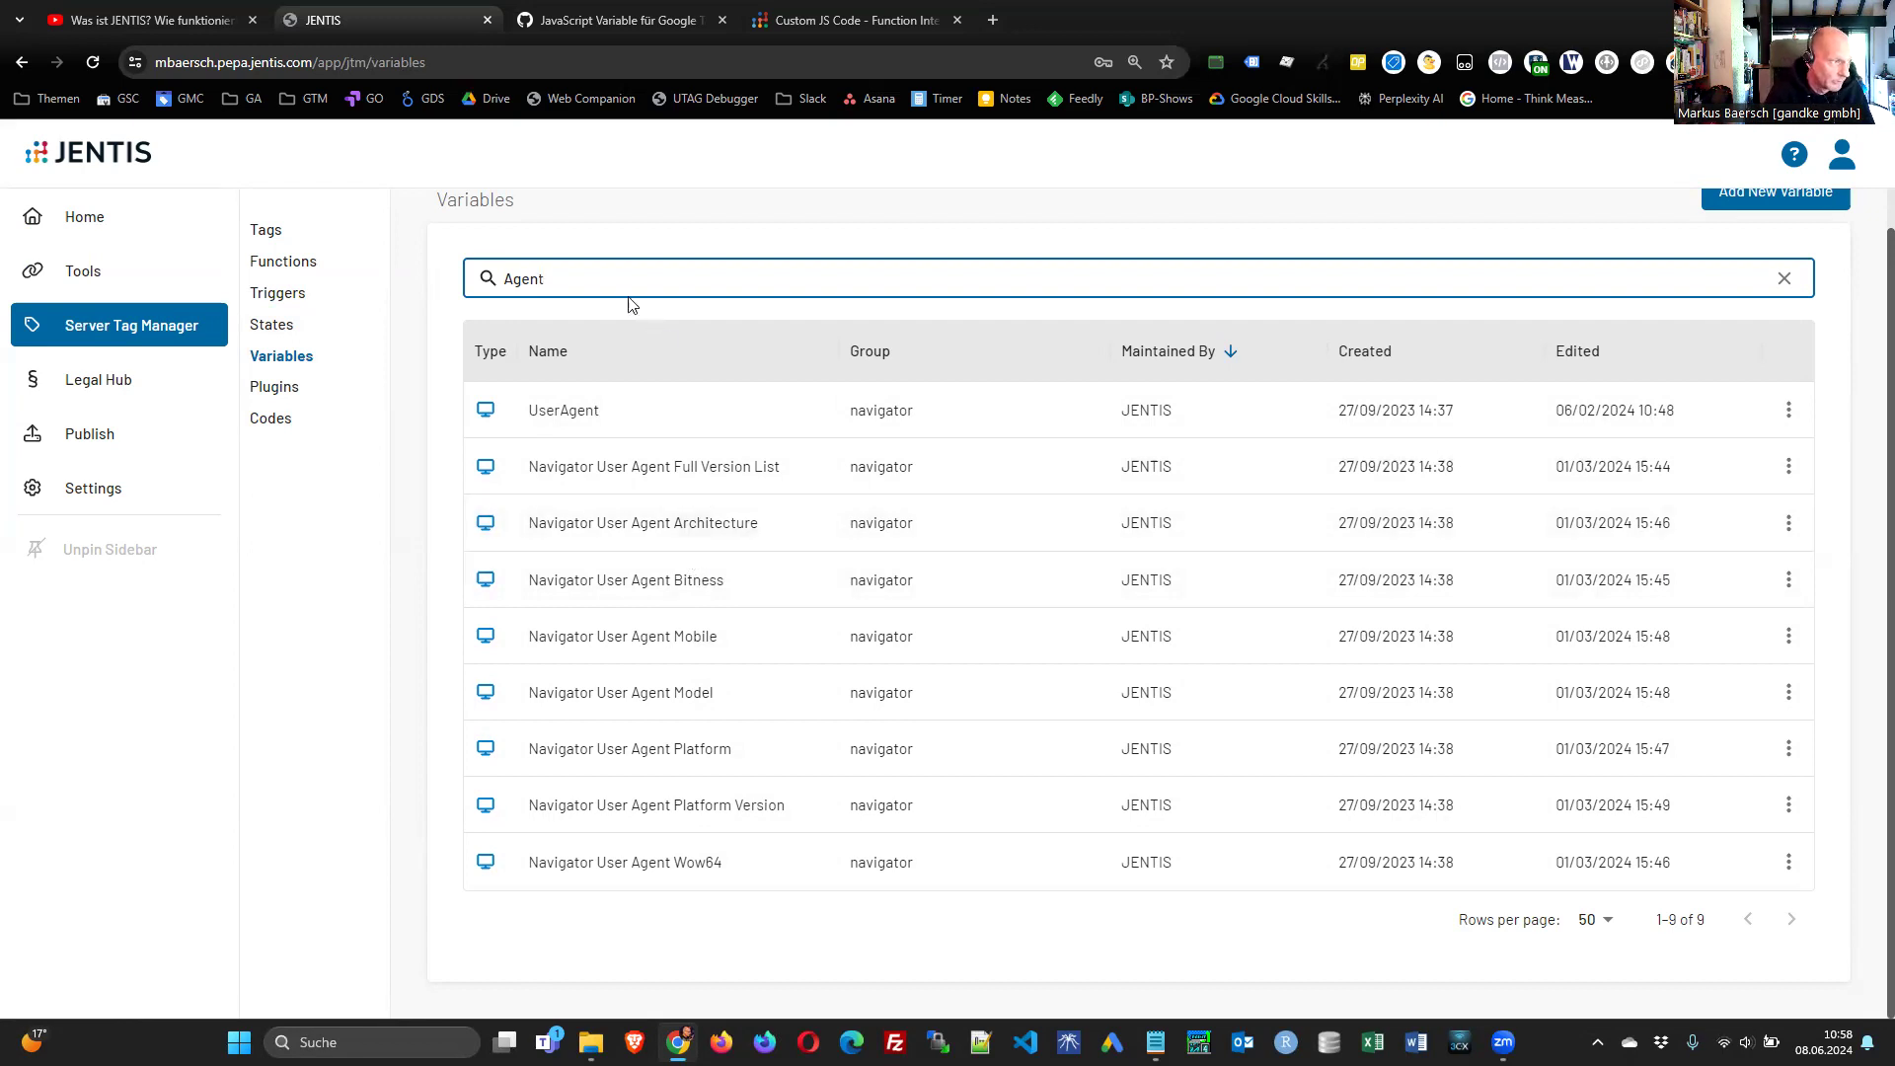
{"action": "left_click", "coordinate": [1785, 287]}
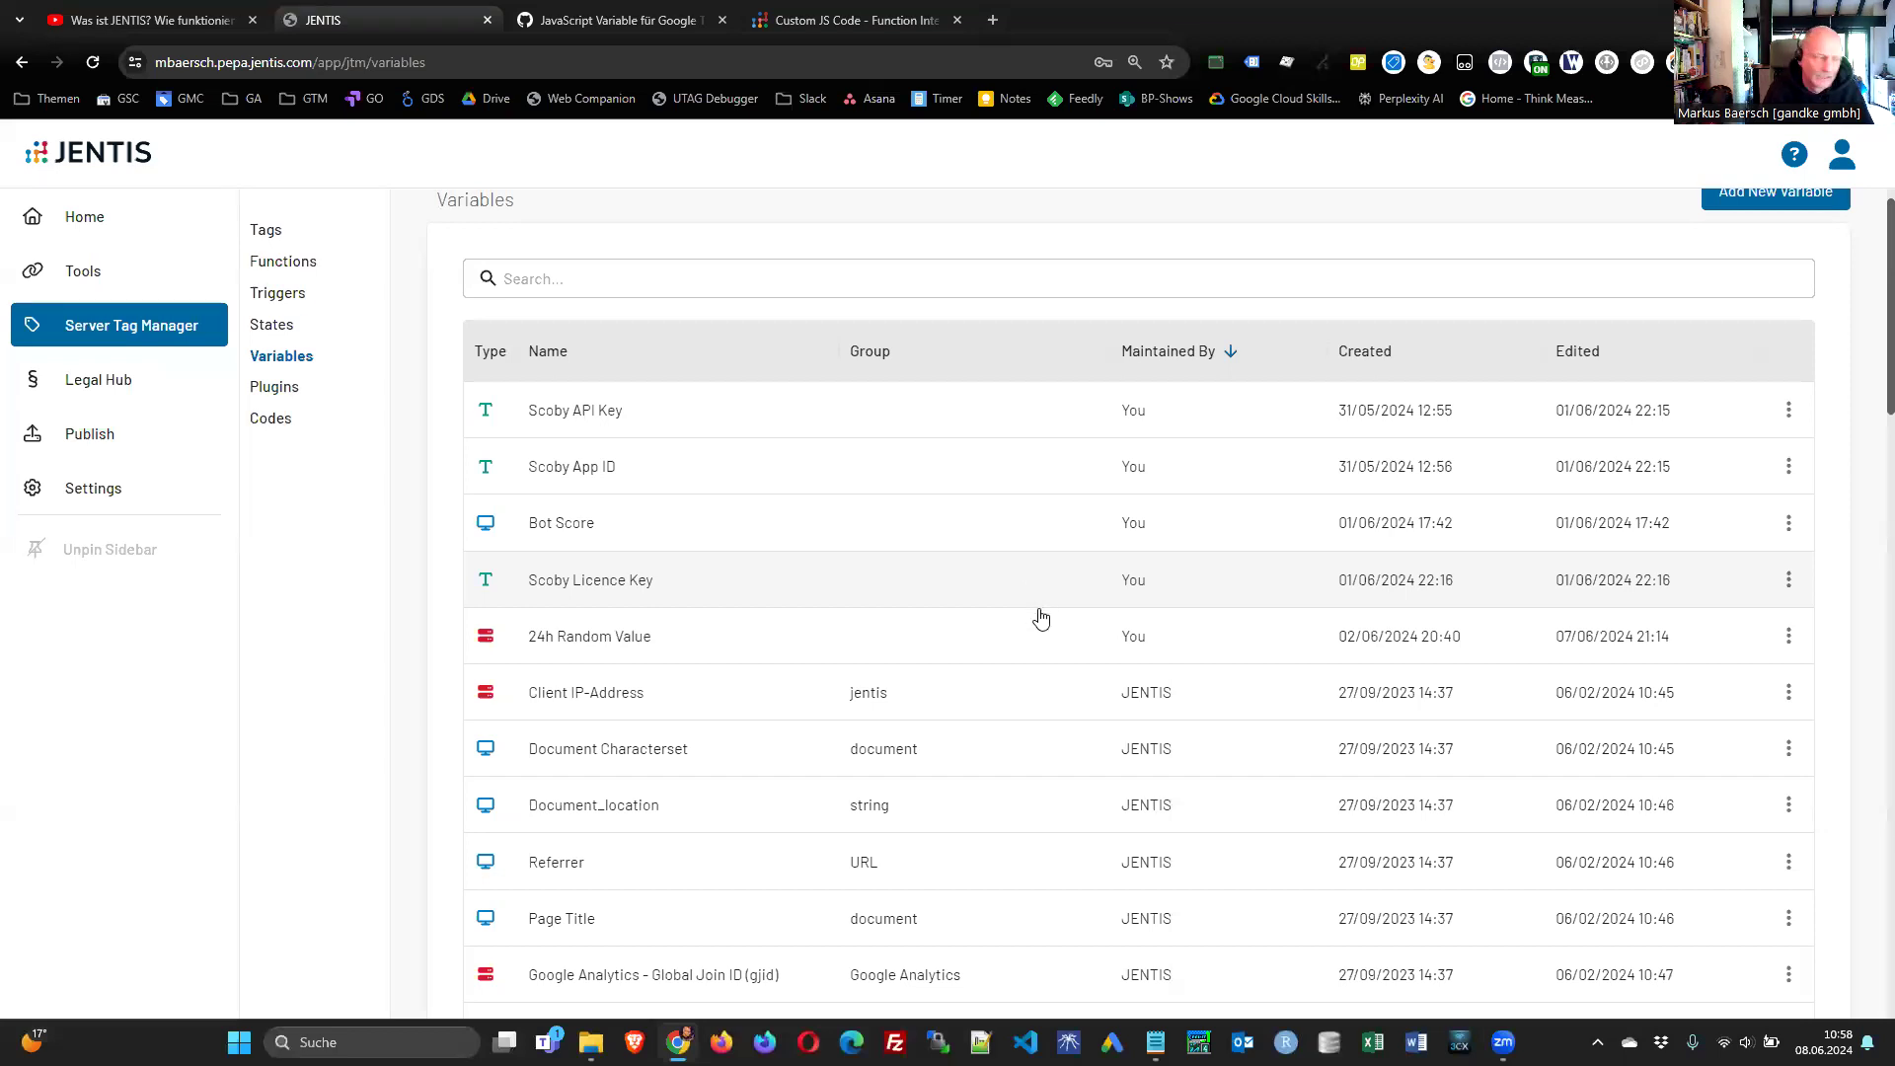
- Start adding a variable and look at the client-side, server-side and constant options, ending on the client-side templates
{"action": "scroll", "coordinate": [1593, 381], "scroll_direction": "up", "scroll_amount": 1}
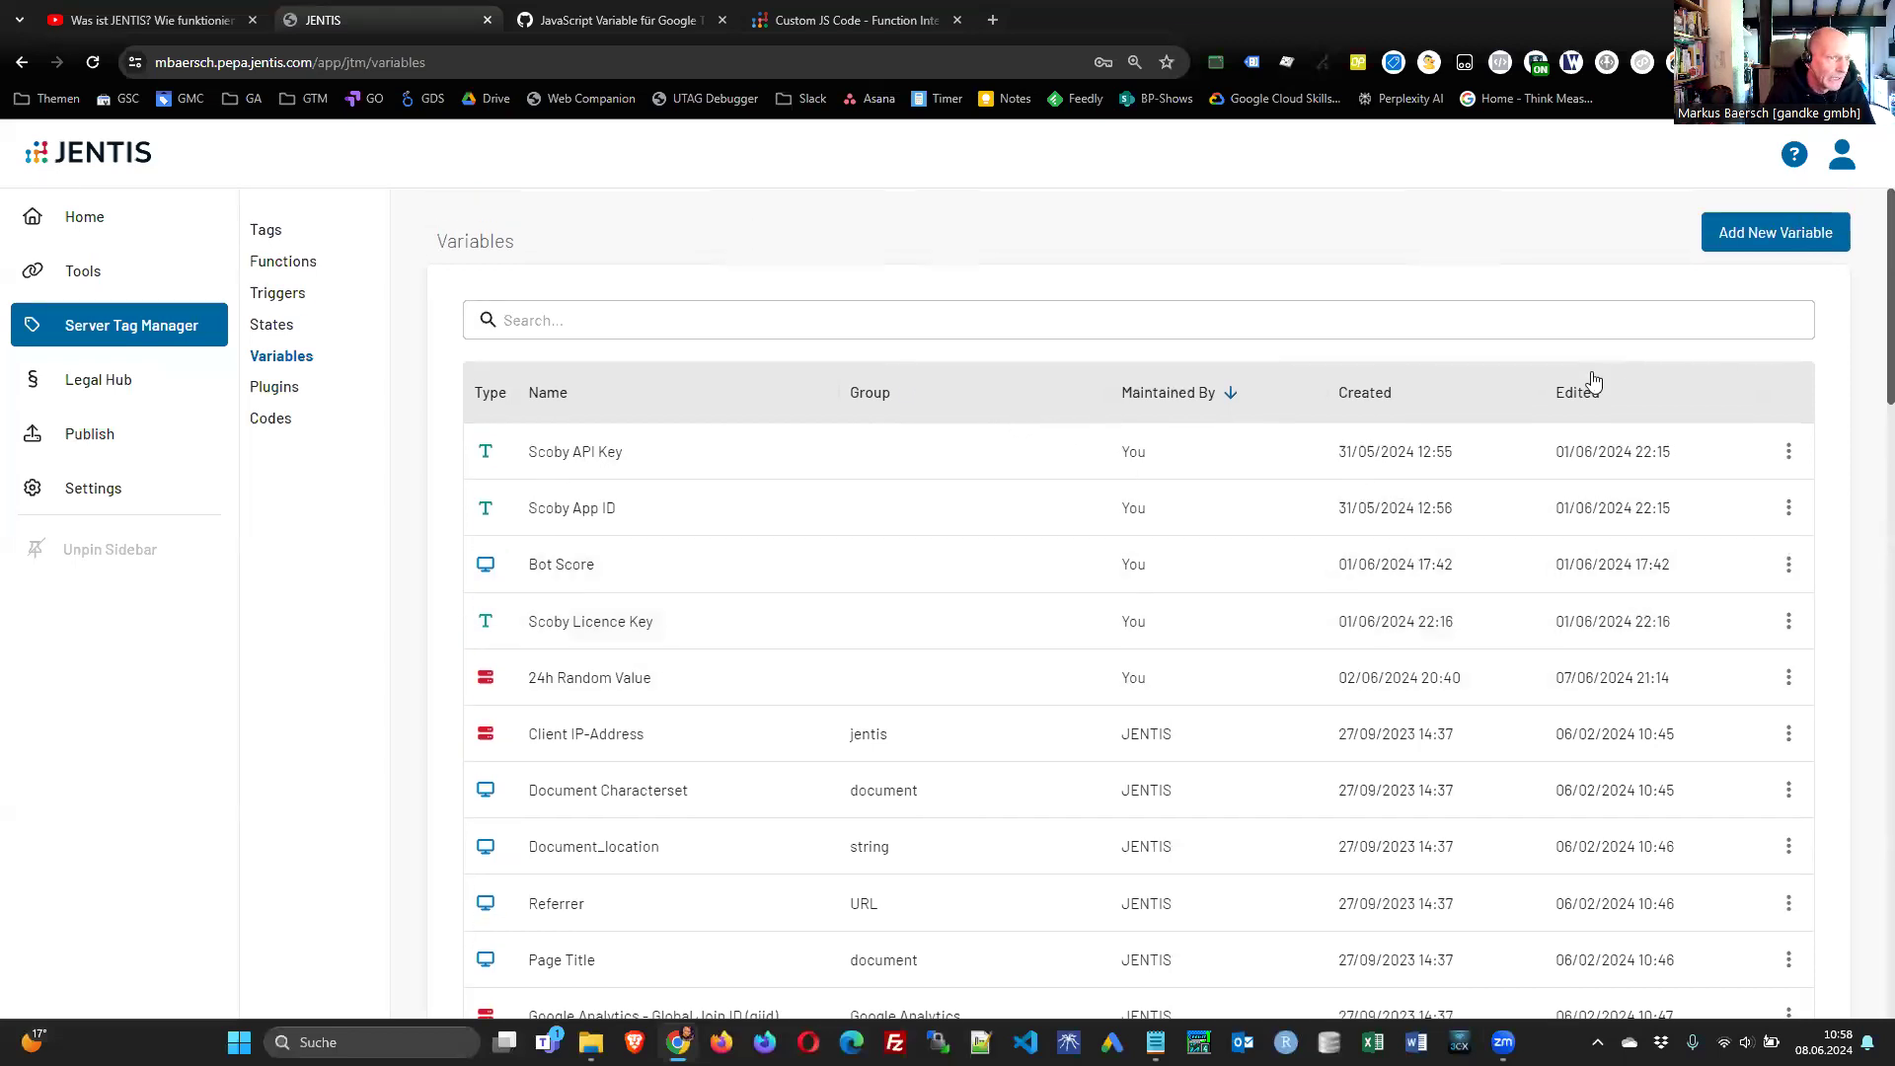
{"action": "left_click", "coordinate": [1774, 233]}
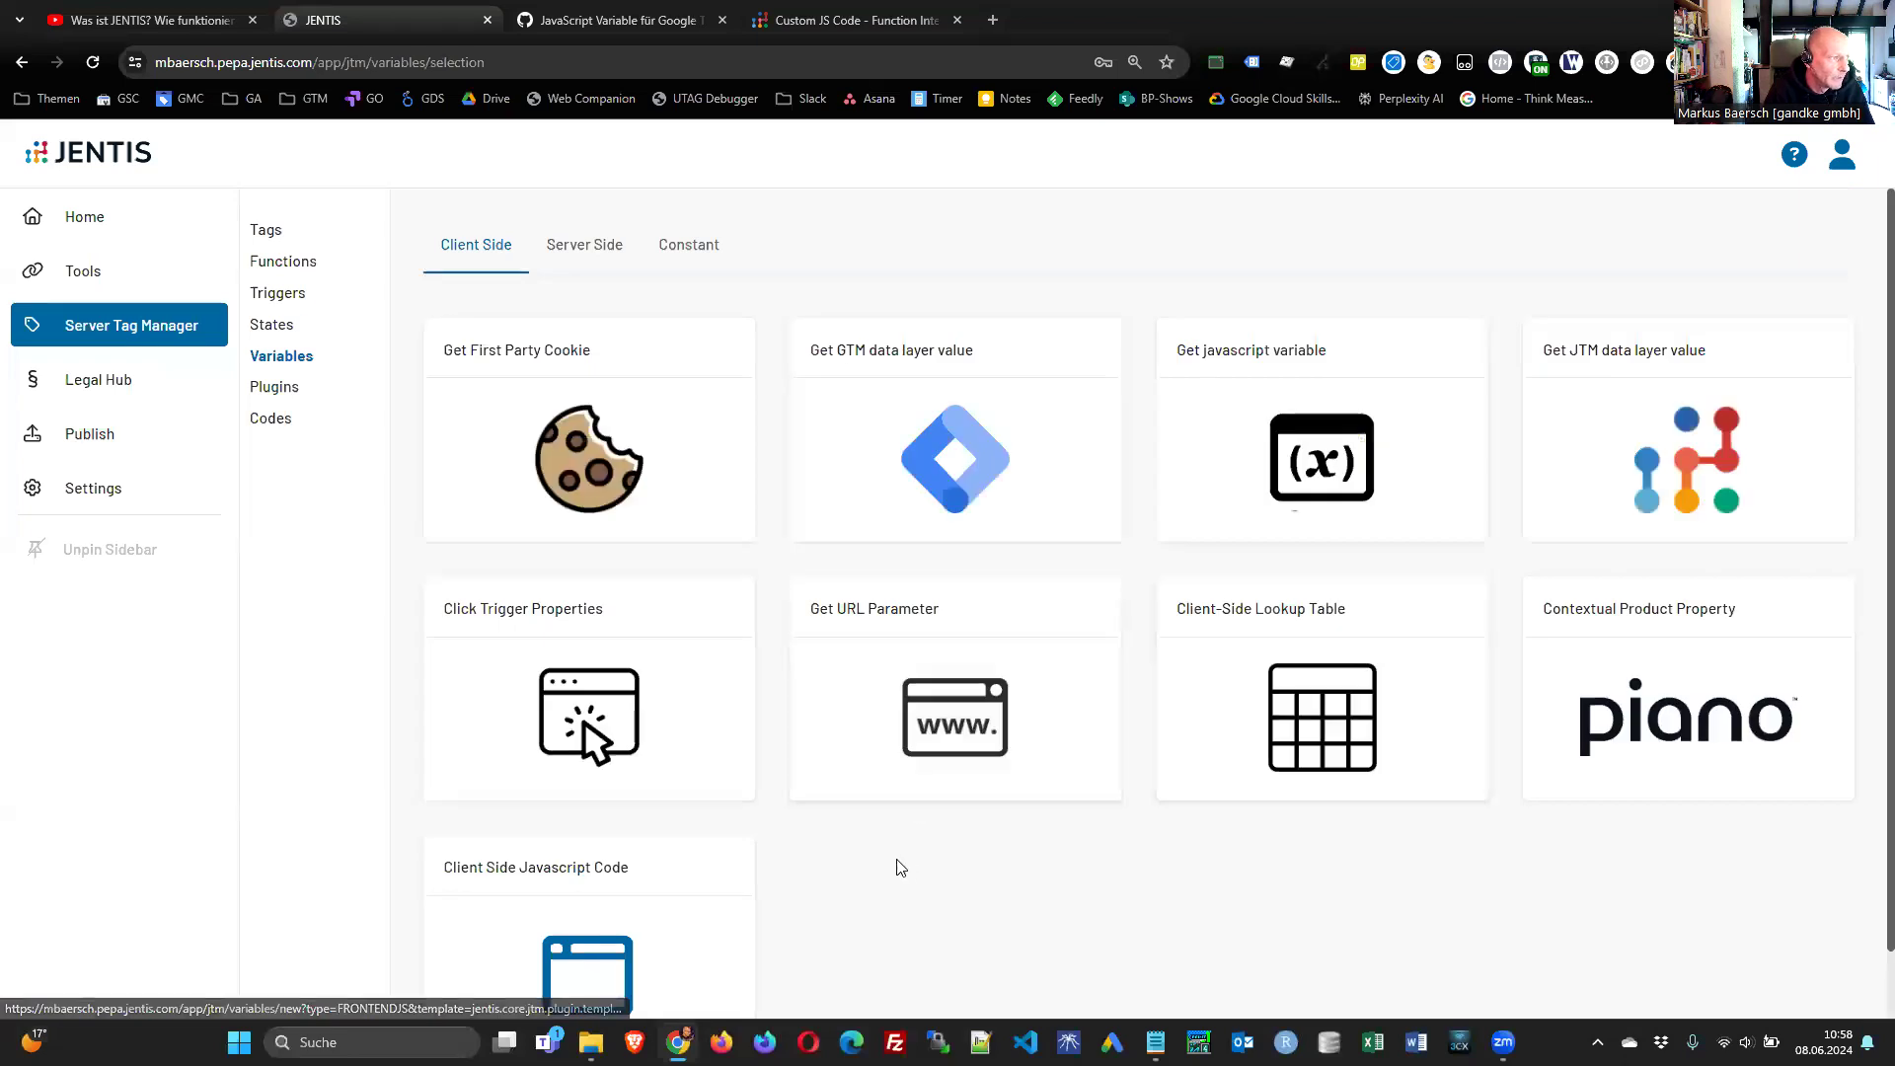
{"action": "left_click", "coordinate": [583, 246]}
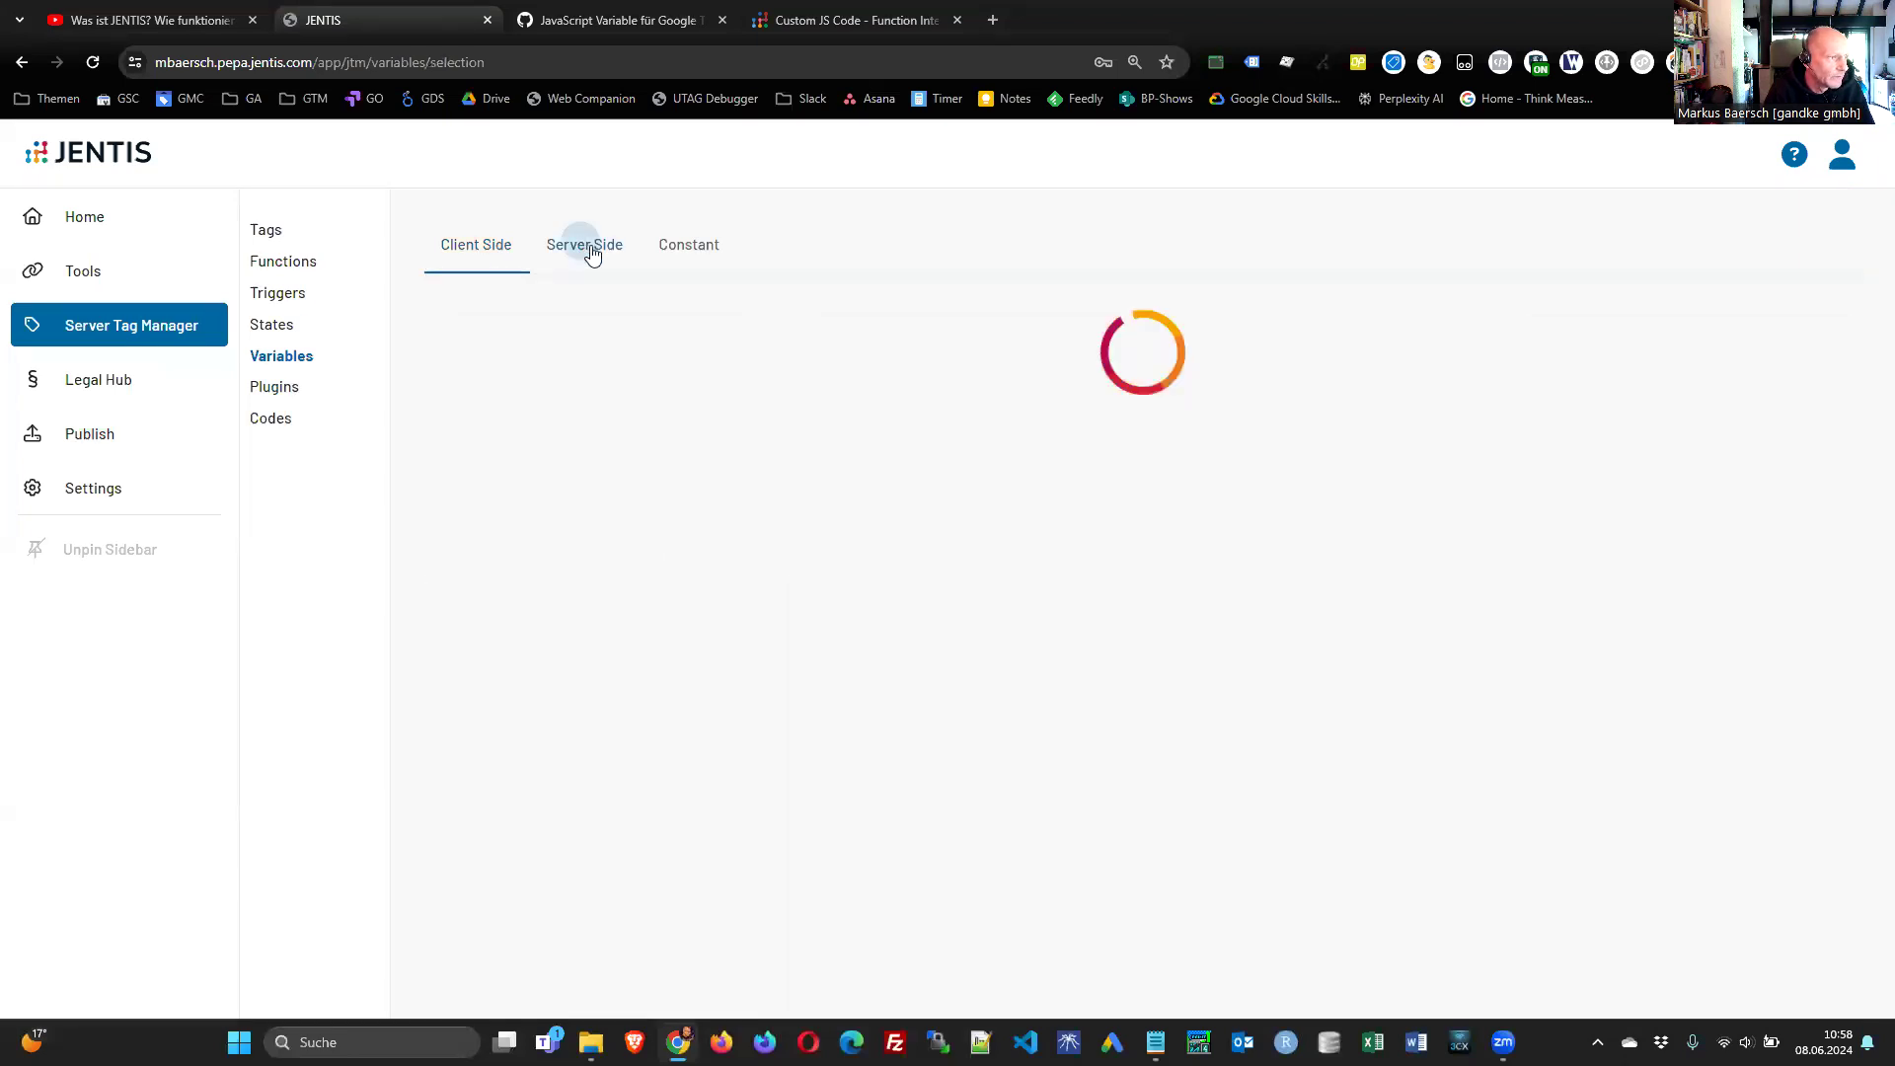
{"action": "left_click", "coordinate": [687, 244]}
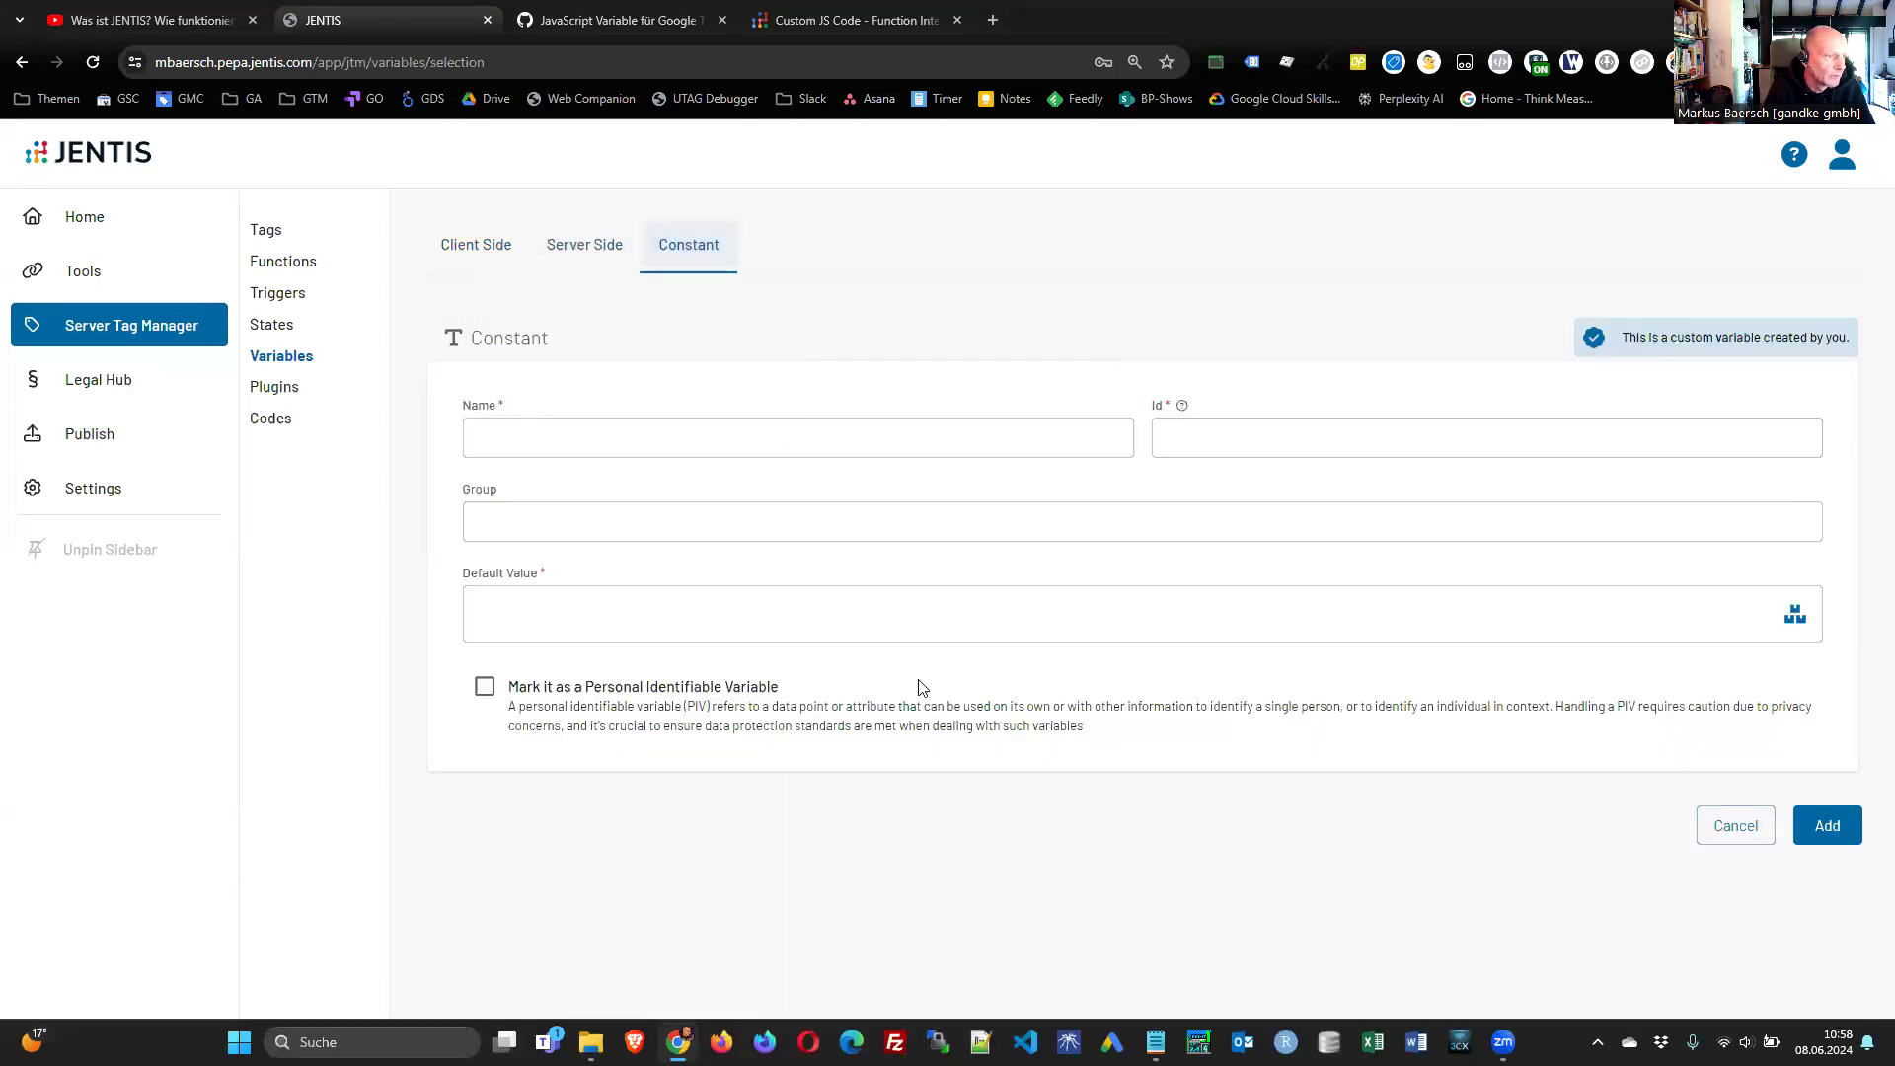
{"action": "left_click", "coordinate": [458, 251]}
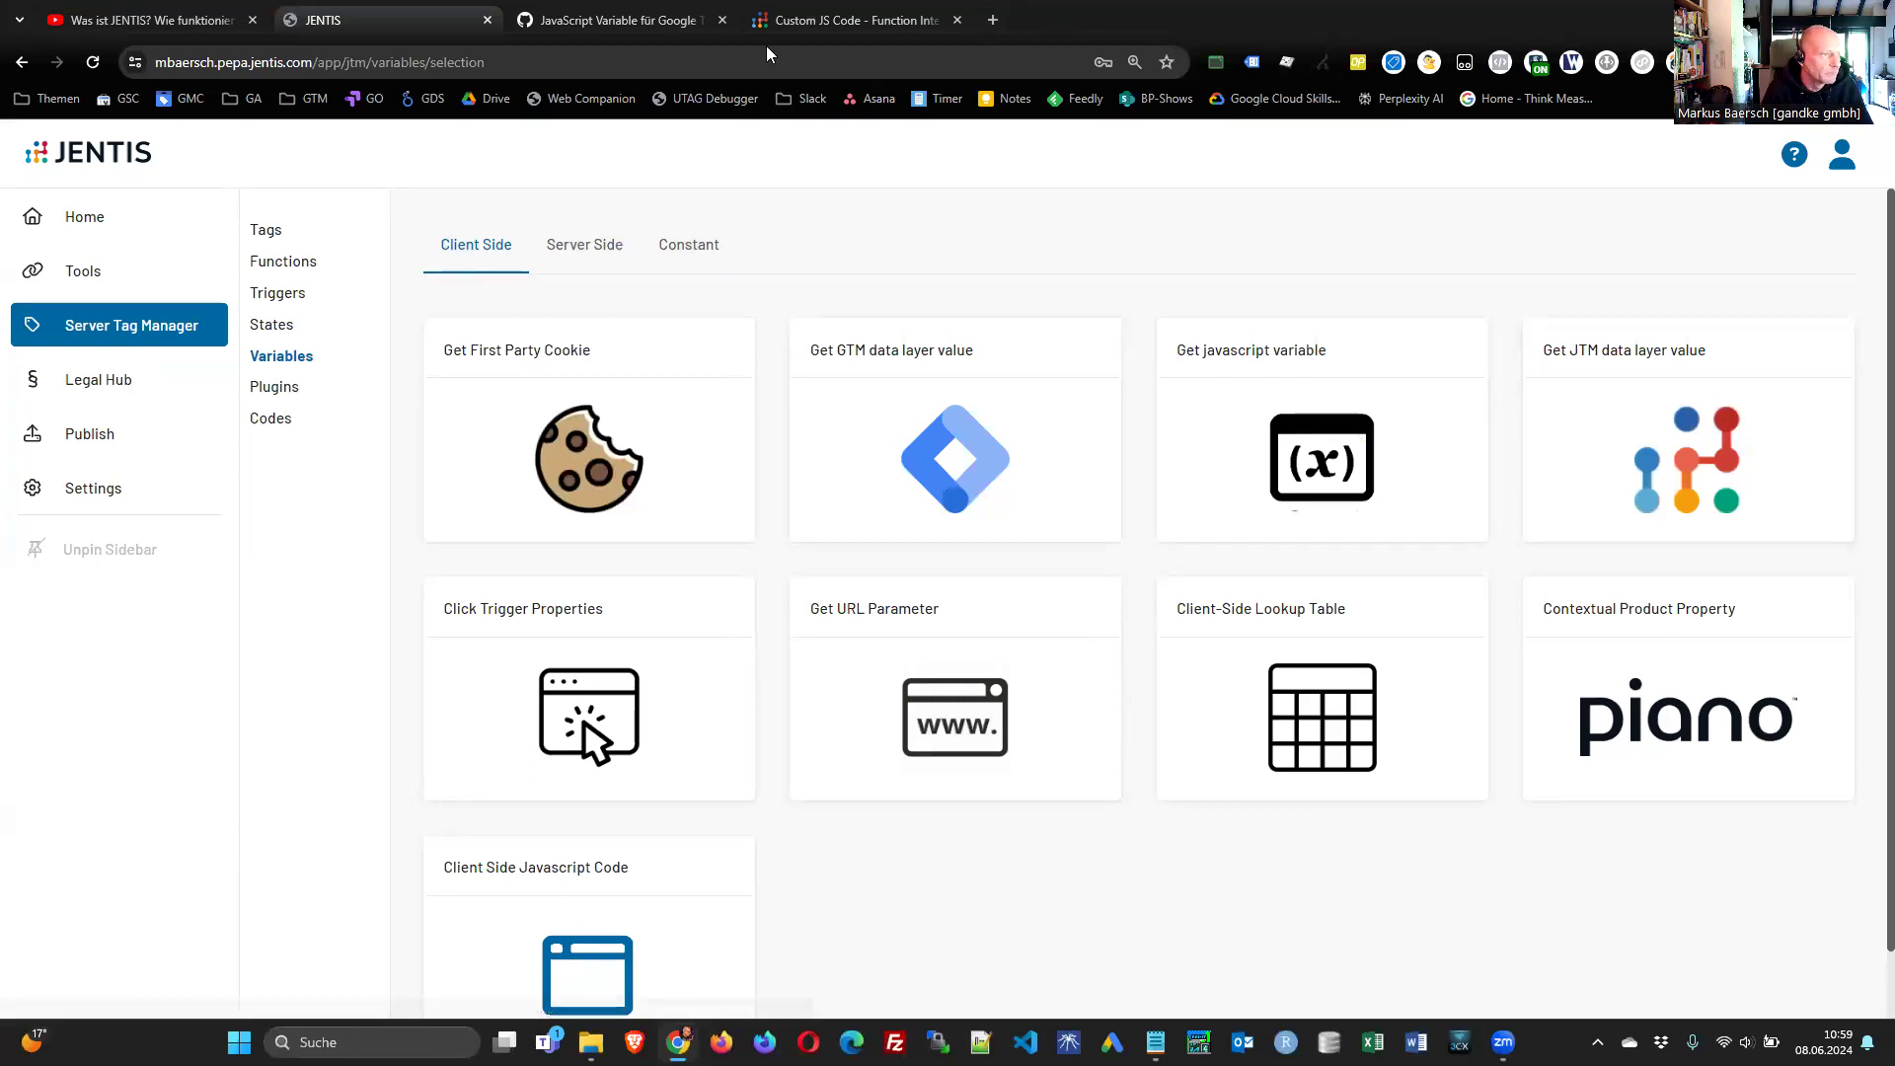
- Switch to the JENTIS developer documentation and look through the articles listed under Use Cases
{"action": "left_click", "coordinate": [854, 19]}
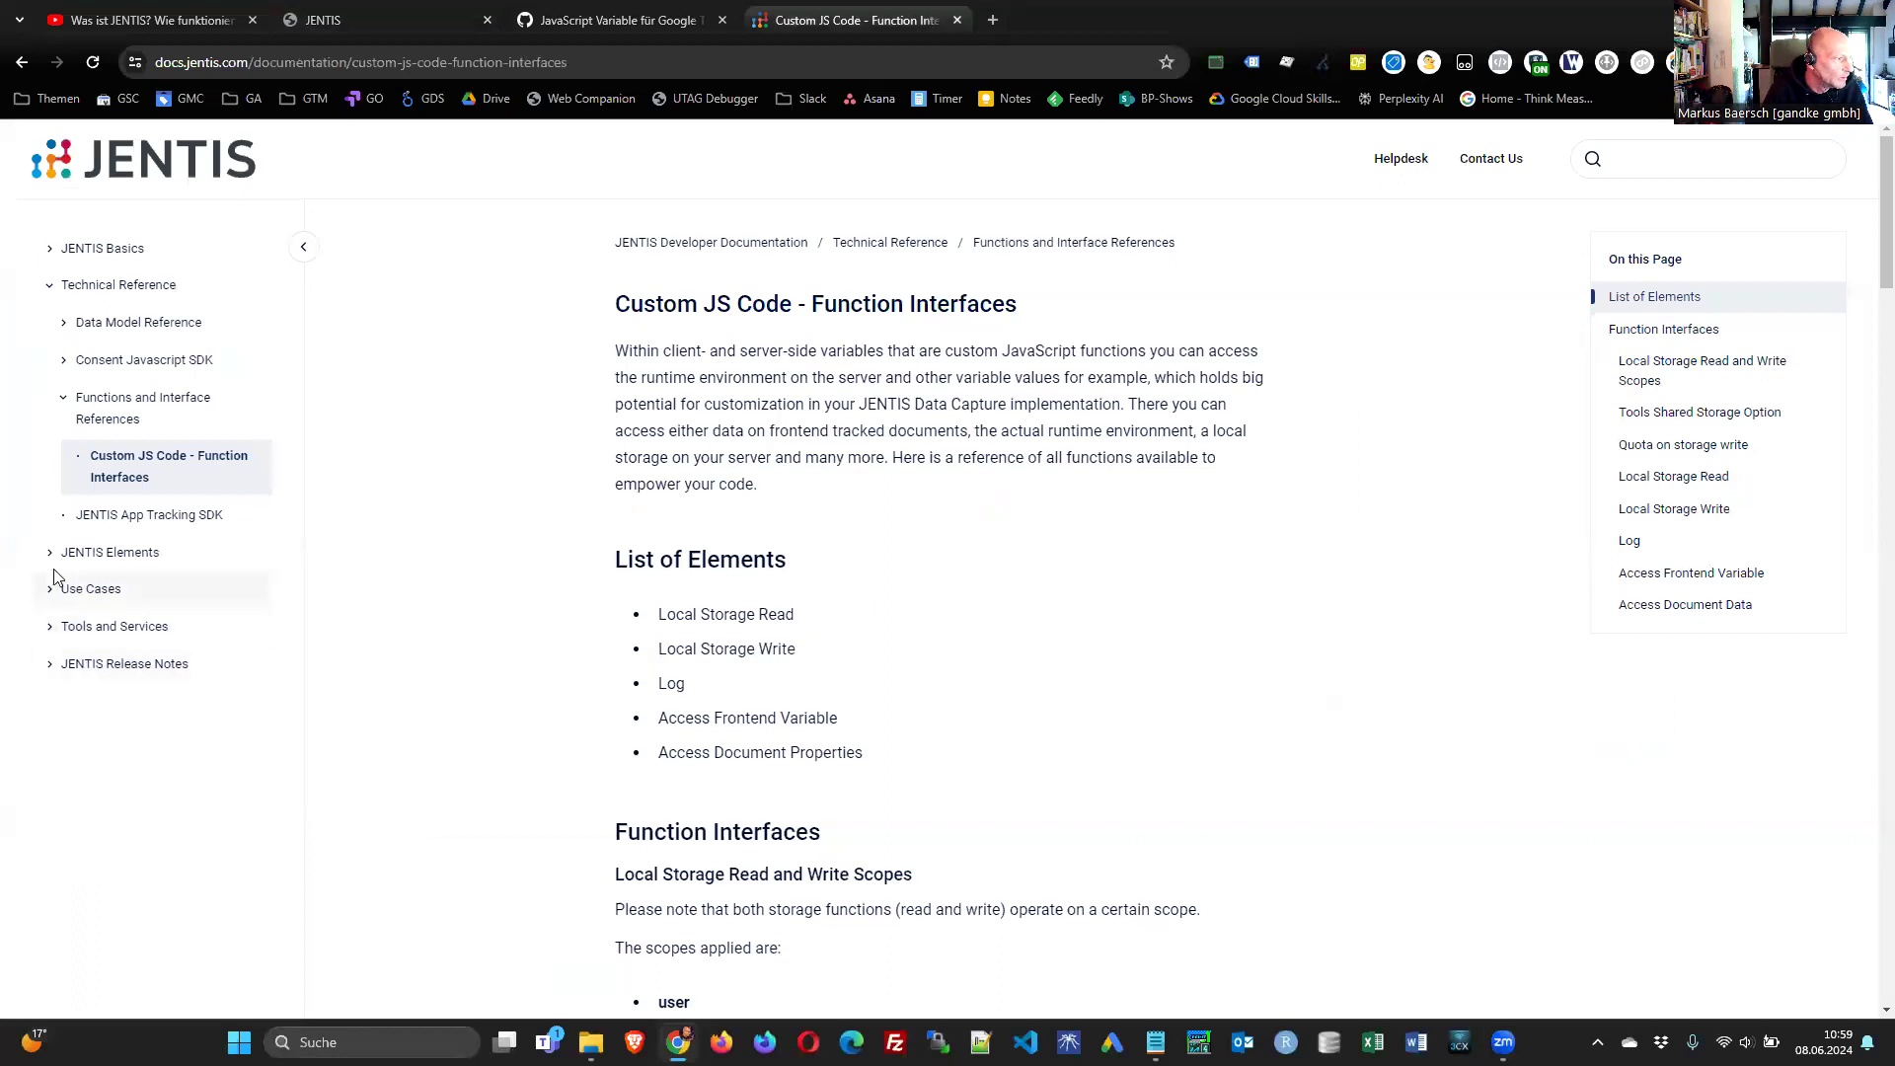
{"action": "left_click", "coordinate": [51, 590]}
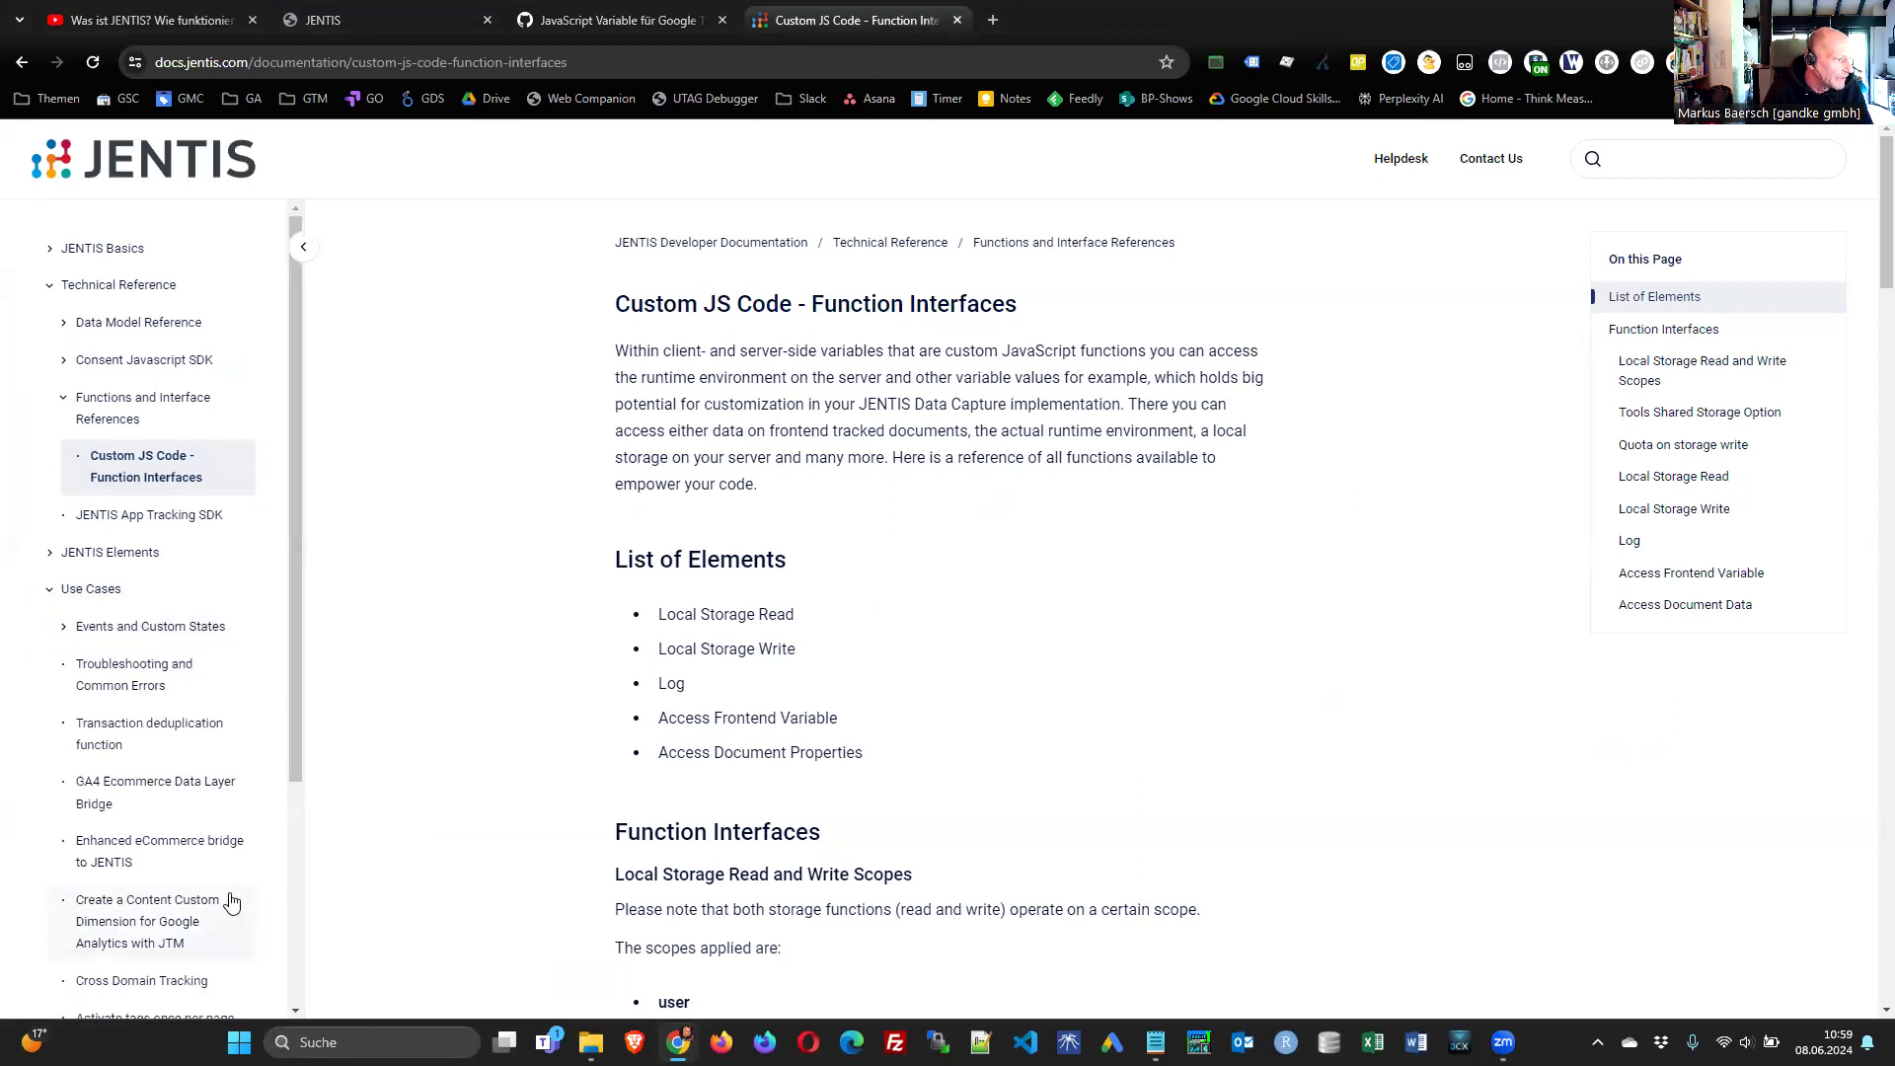
{"action": "scroll", "coordinate": [241, 898], "scroll_direction": "down", "scroll_amount": 3}
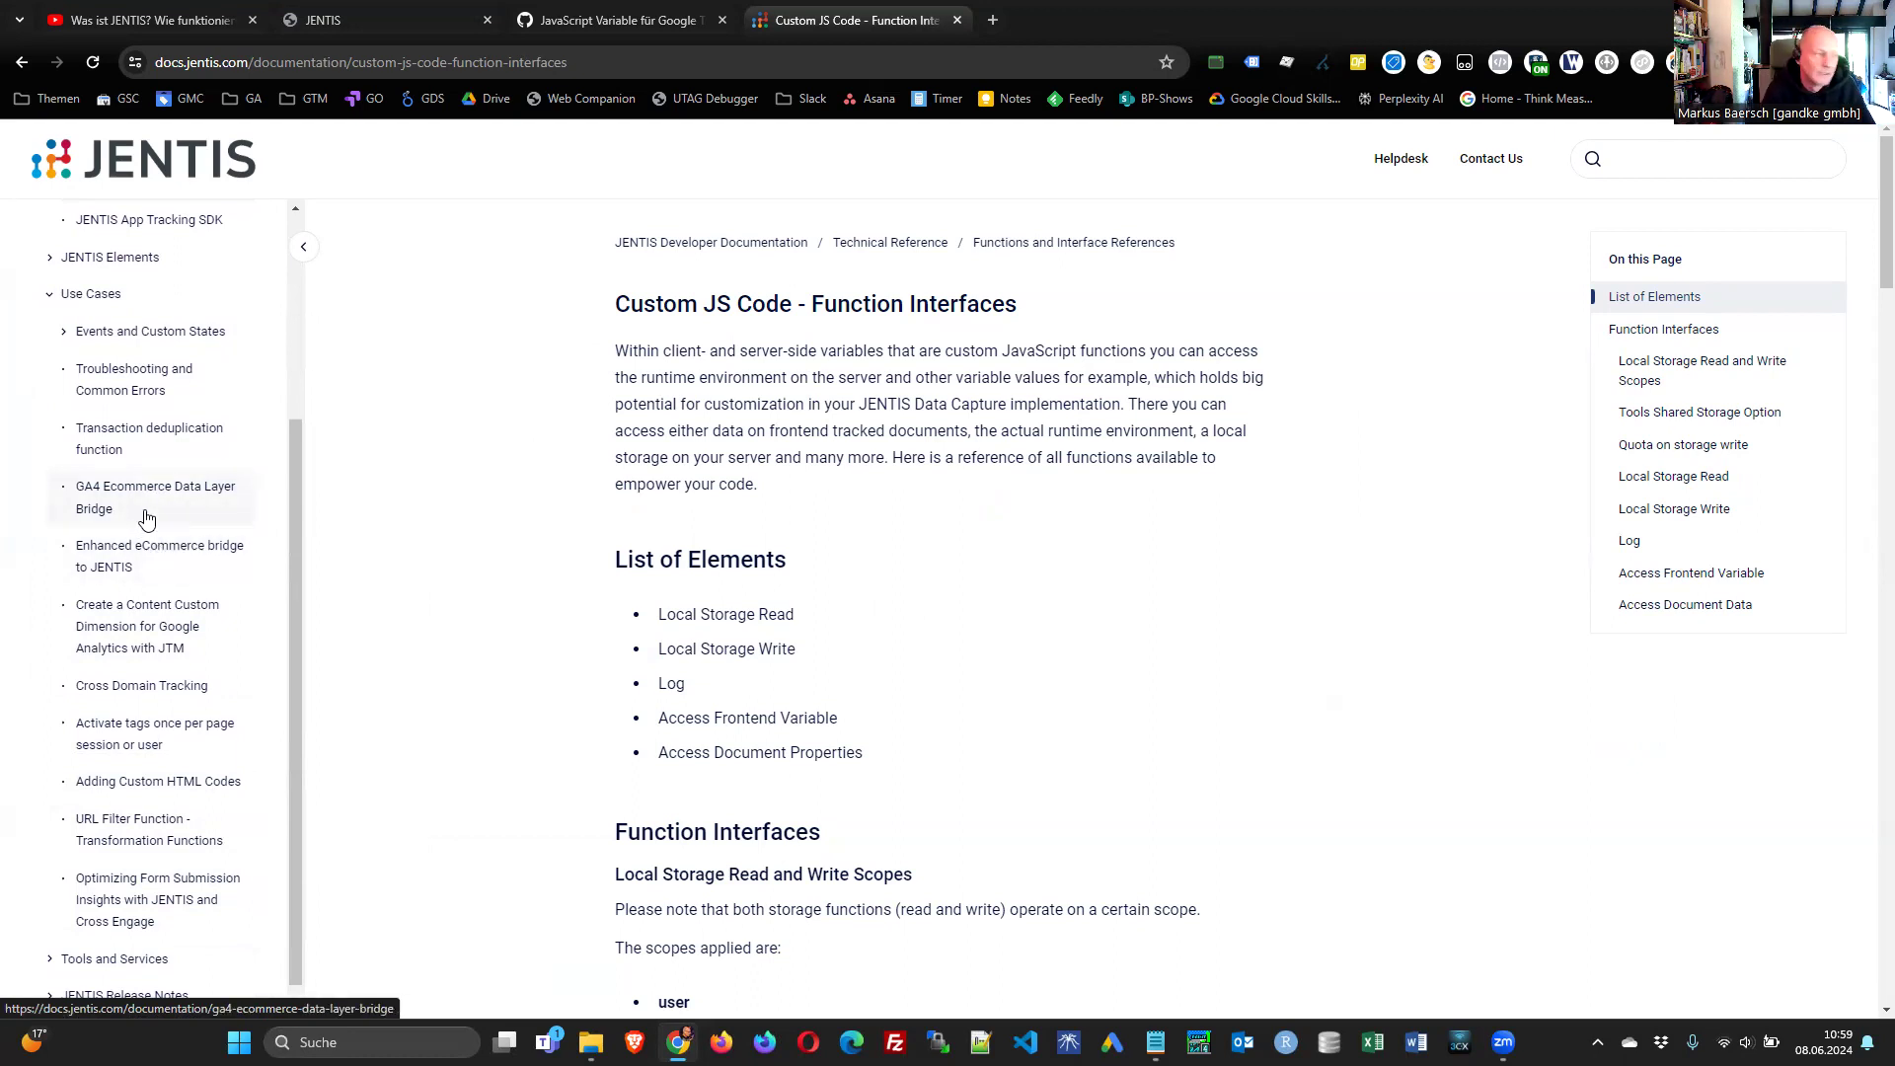
{"action": "scroll", "coordinate": [153, 493], "scroll_direction": "up", "scroll_amount": 3}
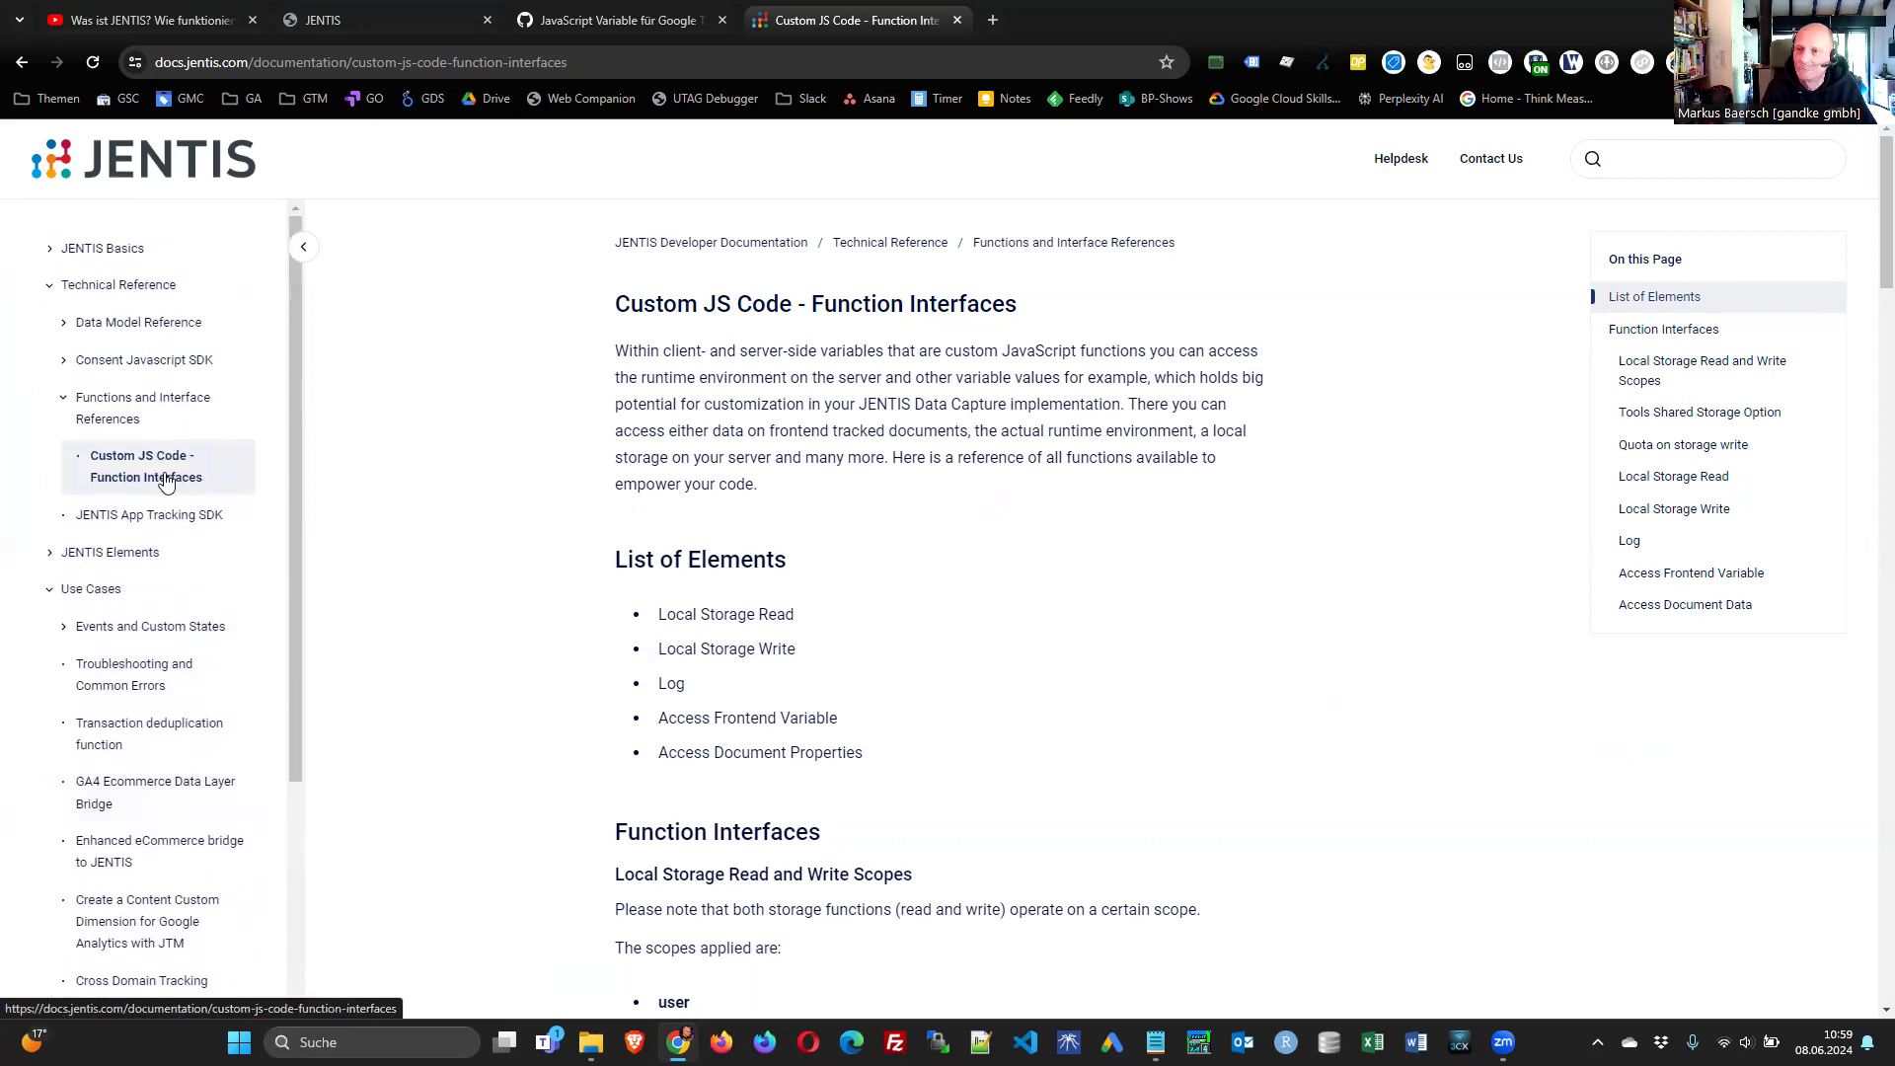
- Return to the JENTIS variable selection and examine the client-side templates, the server-side templates and the constant form
{"action": "left_click", "coordinate": [397, 14]}
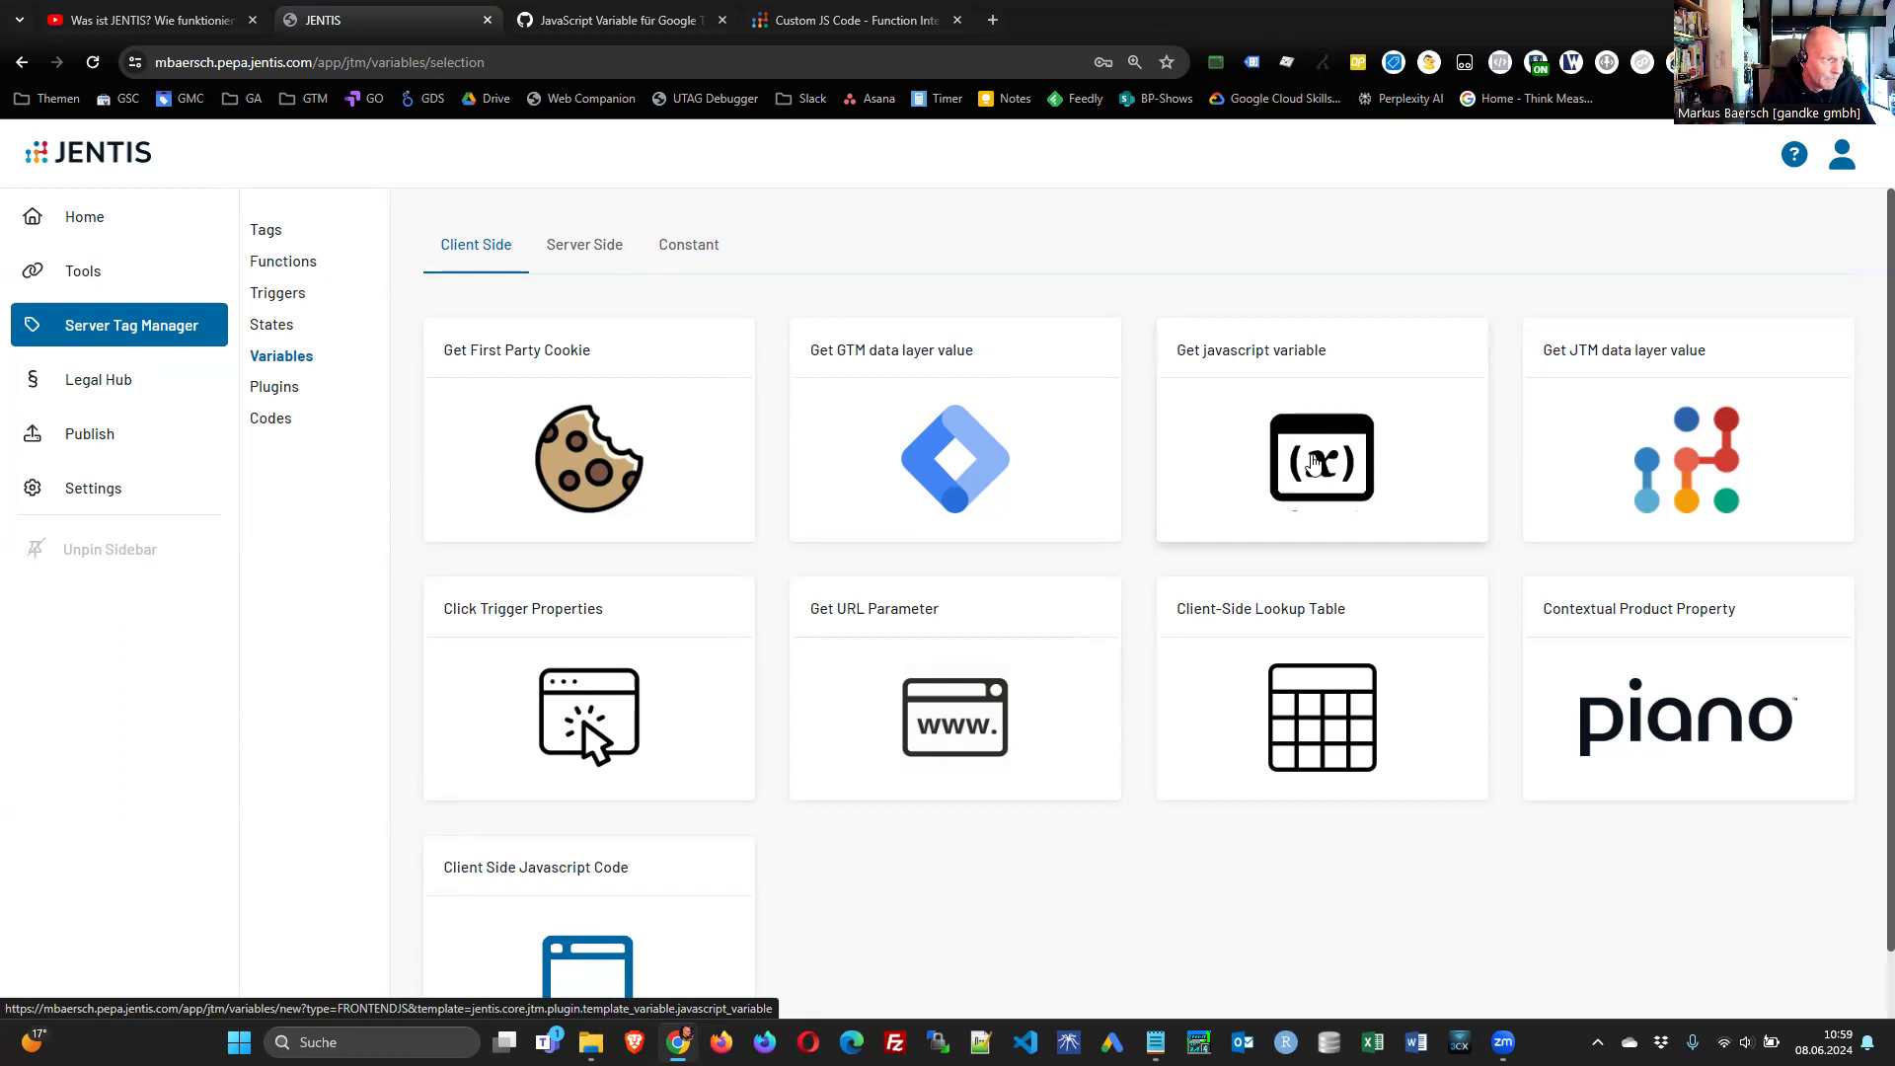
{"action": "scroll", "coordinate": [1461, 750], "scroll_direction": "down", "scroll_amount": 1}
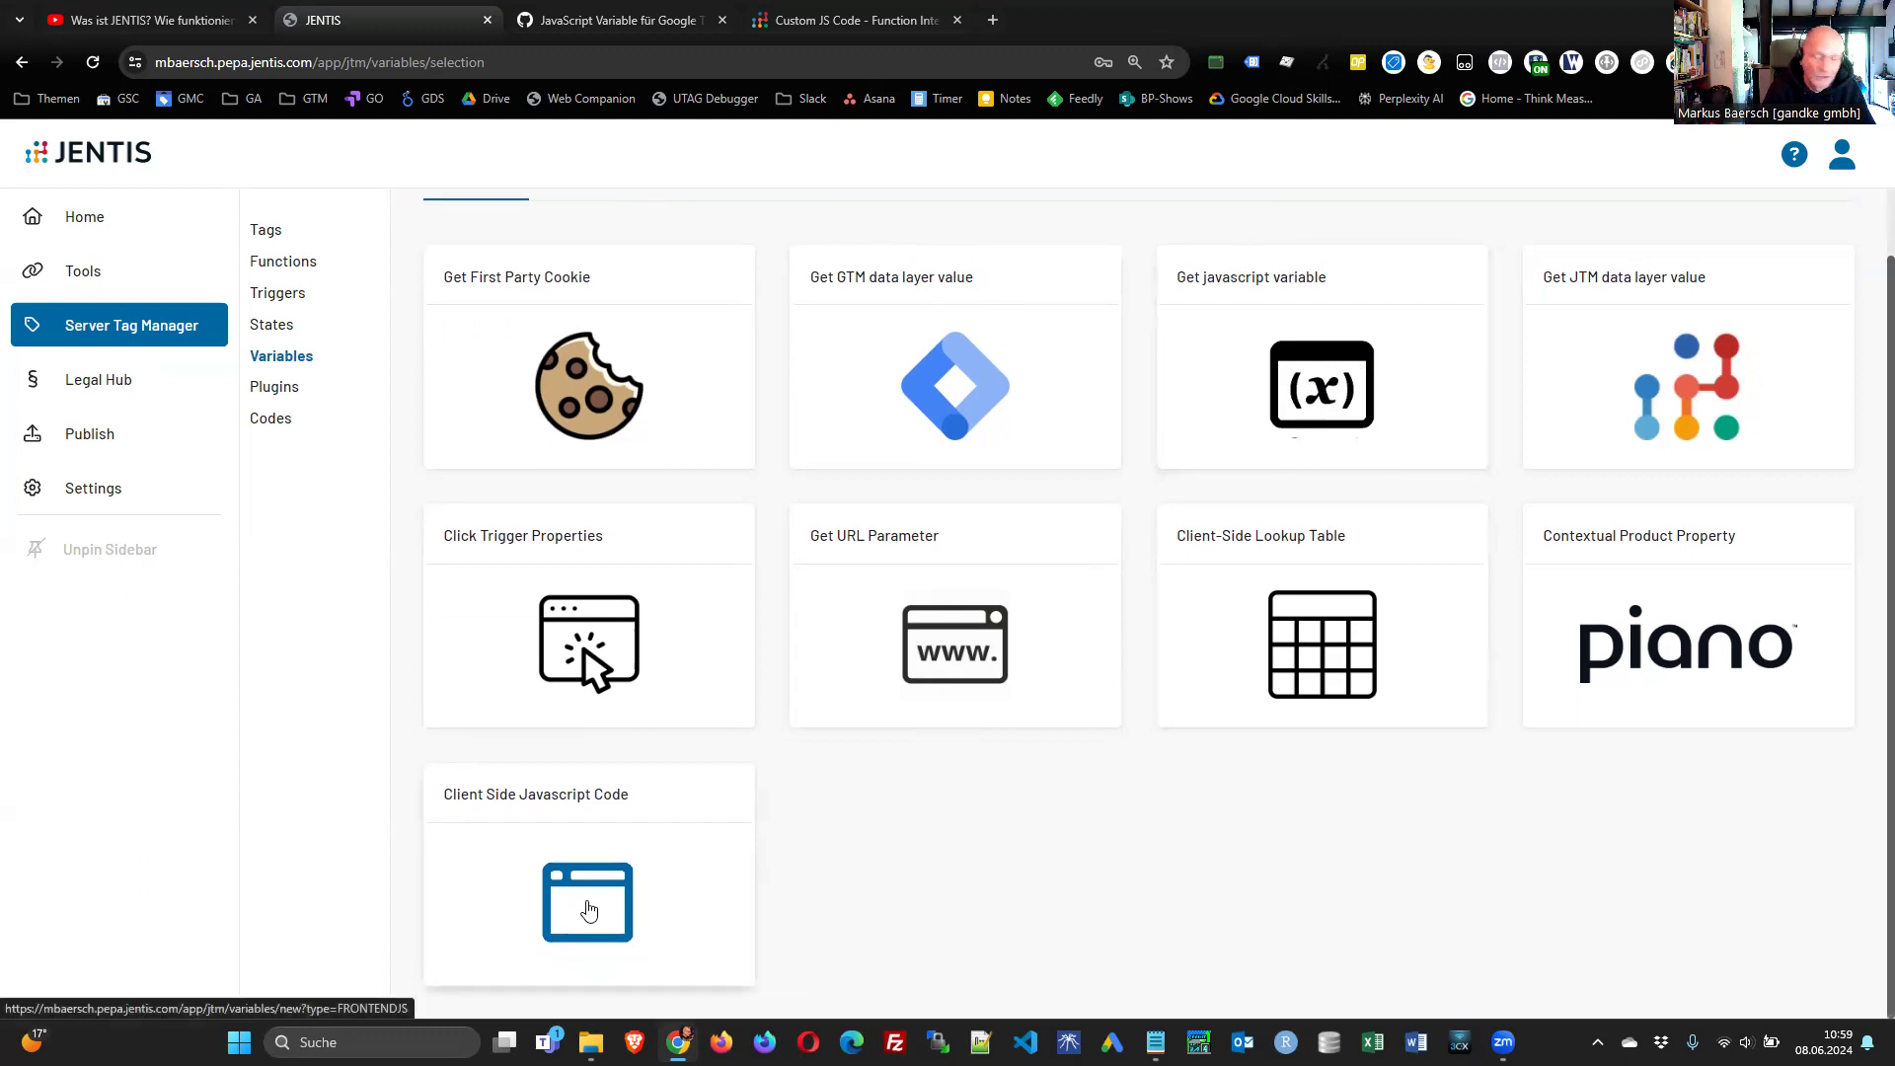
{"action": "scroll", "coordinate": [1105, 845], "scroll_direction": "up", "scroll_amount": 1}
{"action": "left_click", "coordinate": [592, 246]}
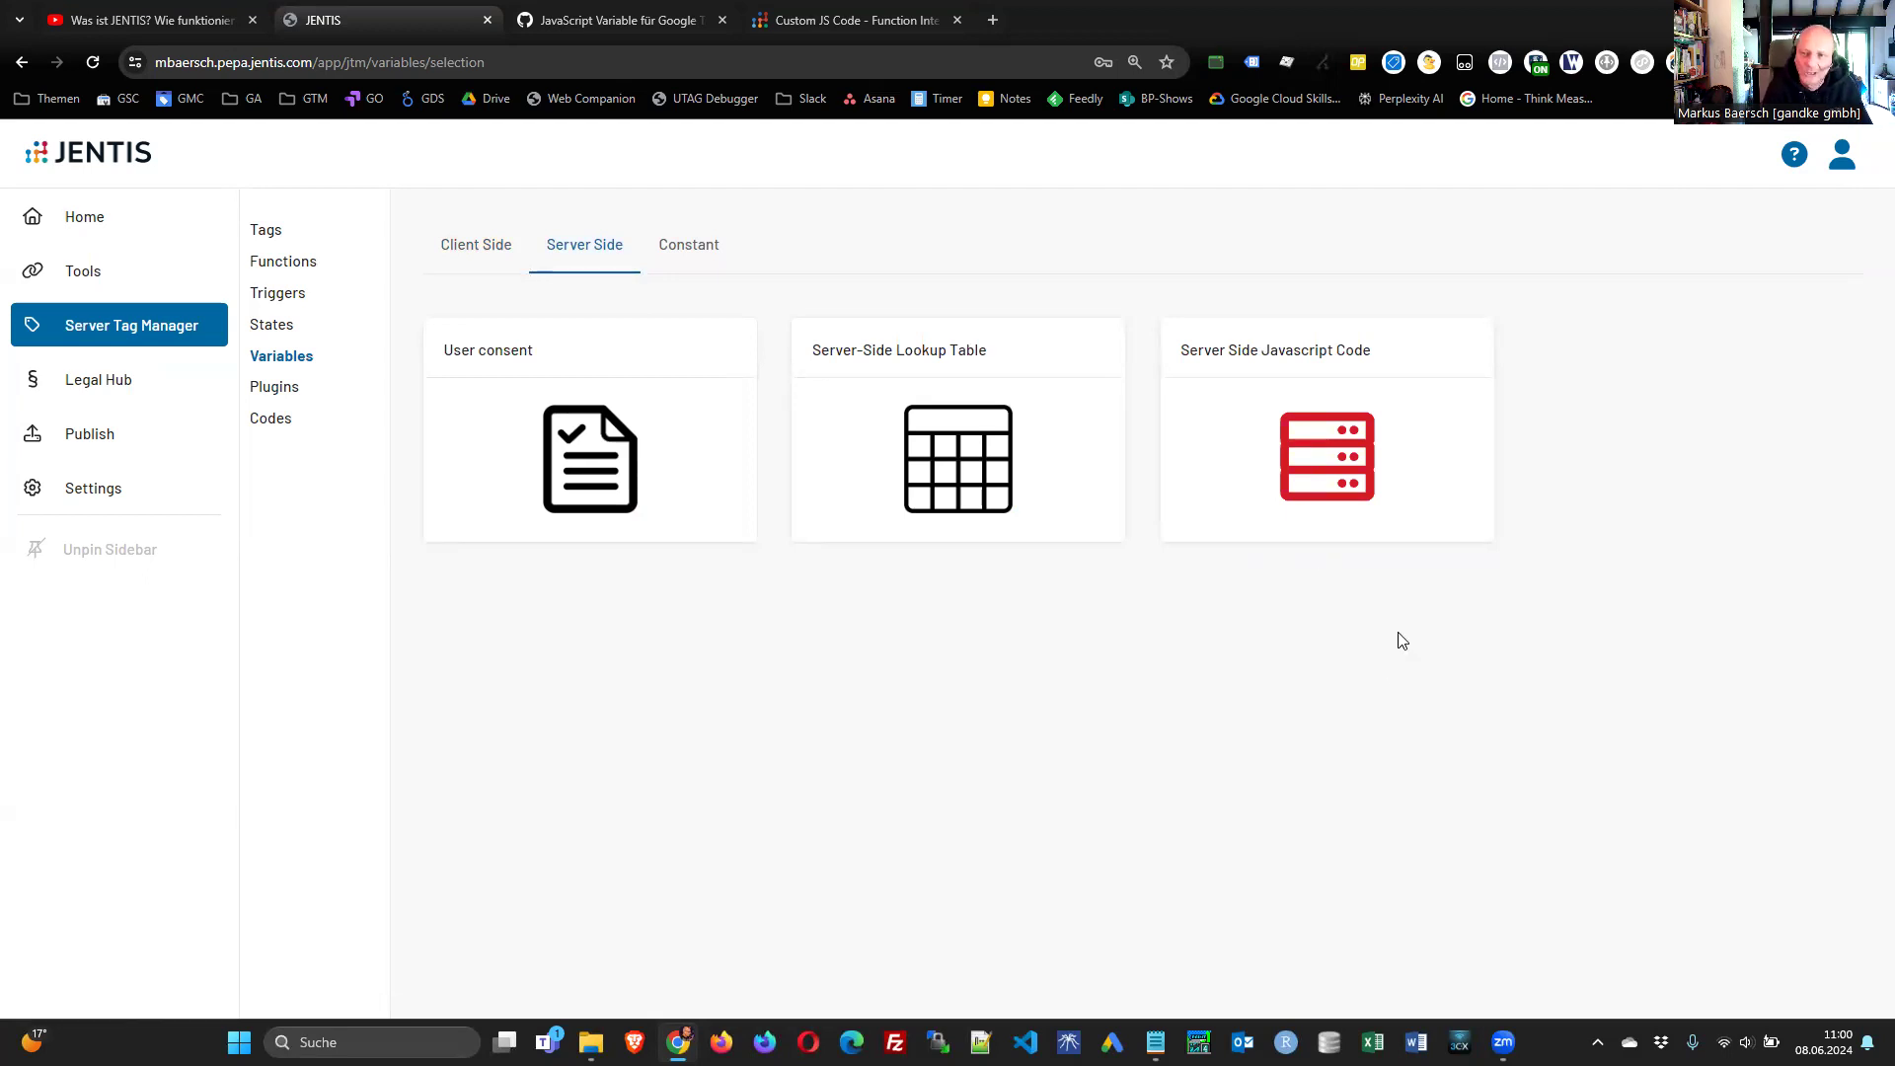
{"action": "left_click", "coordinate": [703, 251]}
- Go back to the variable list and open the client-side variable Bot Score to view its JavaScript code
{"action": "left_click", "coordinate": [282, 356]}
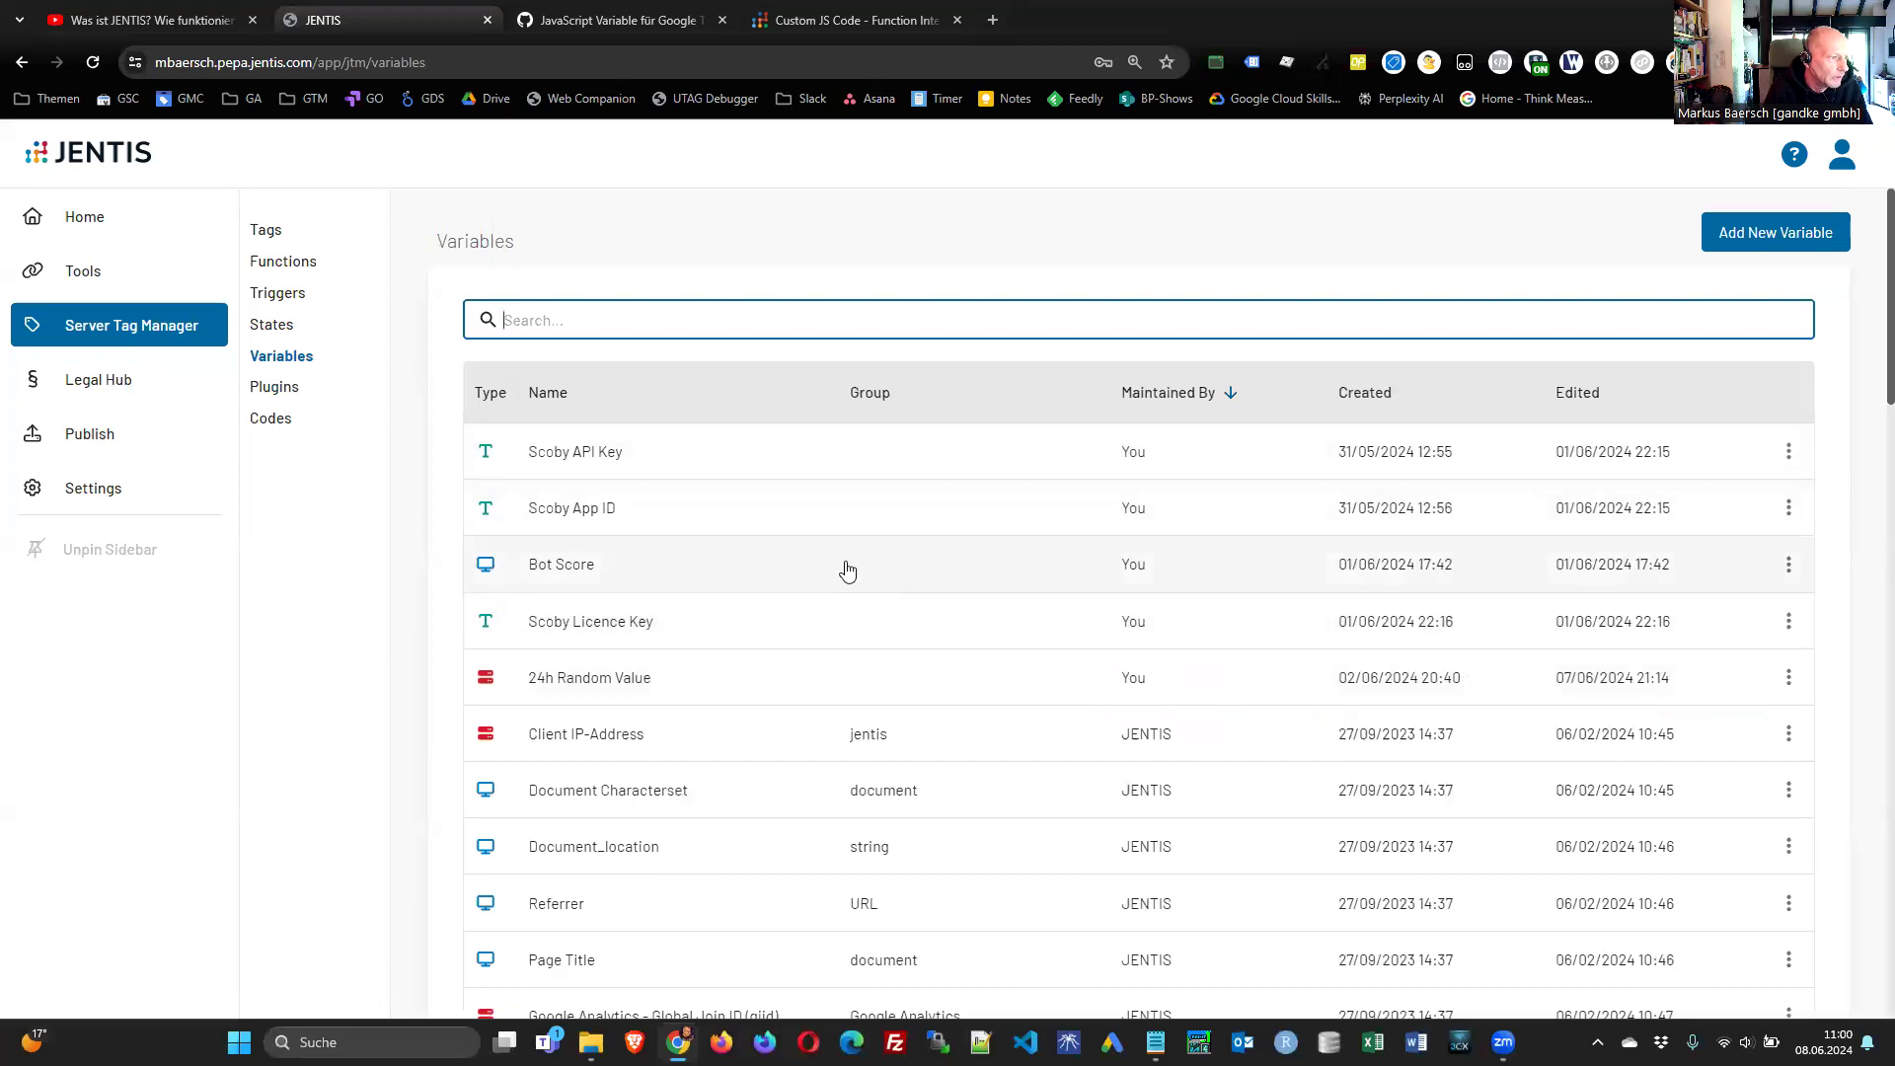
{"action": "left_click", "coordinate": [482, 567]}
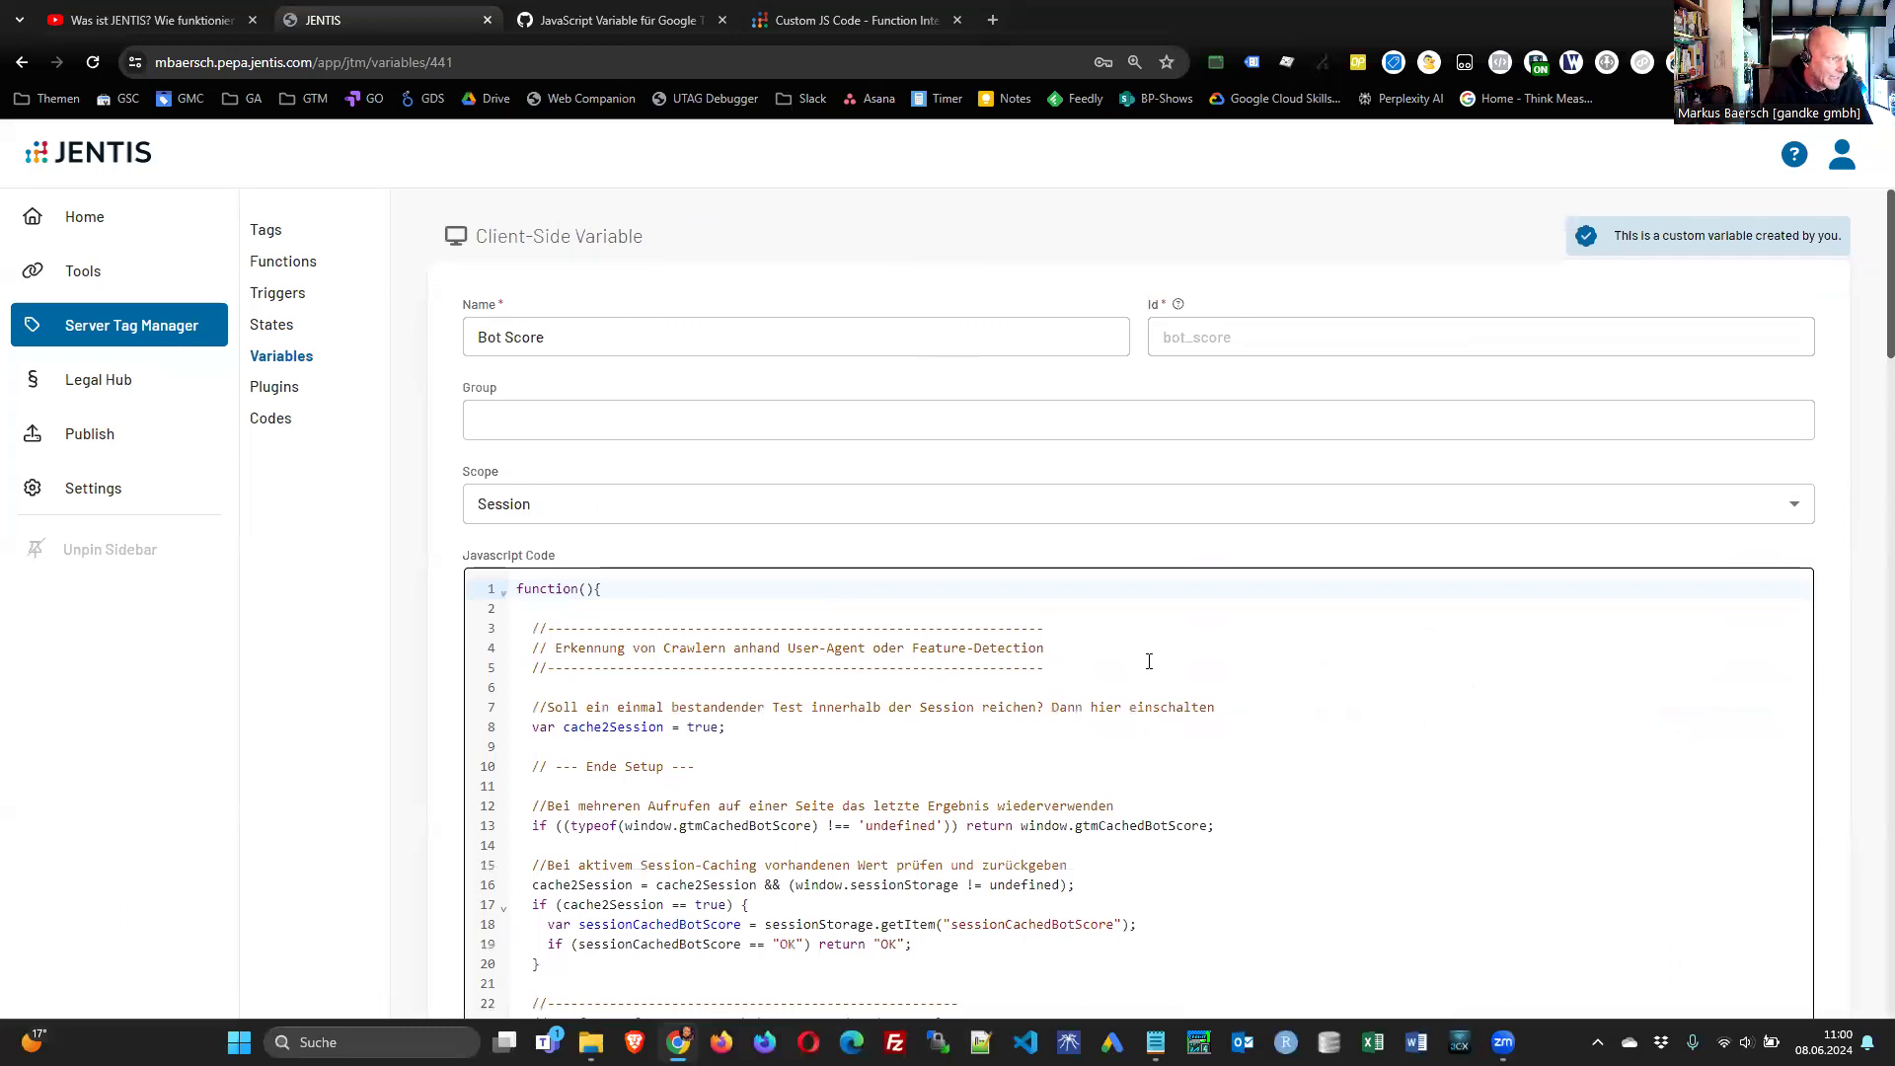
{"action": "scroll", "coordinate": [1142, 655], "scroll_direction": "down", "scroll_amount": 3}
- Switch to the GitHub Gist and examine the bot-detection-variable-gtm.js code through to its usage notes
{"action": "left_click", "coordinate": [633, 13]}
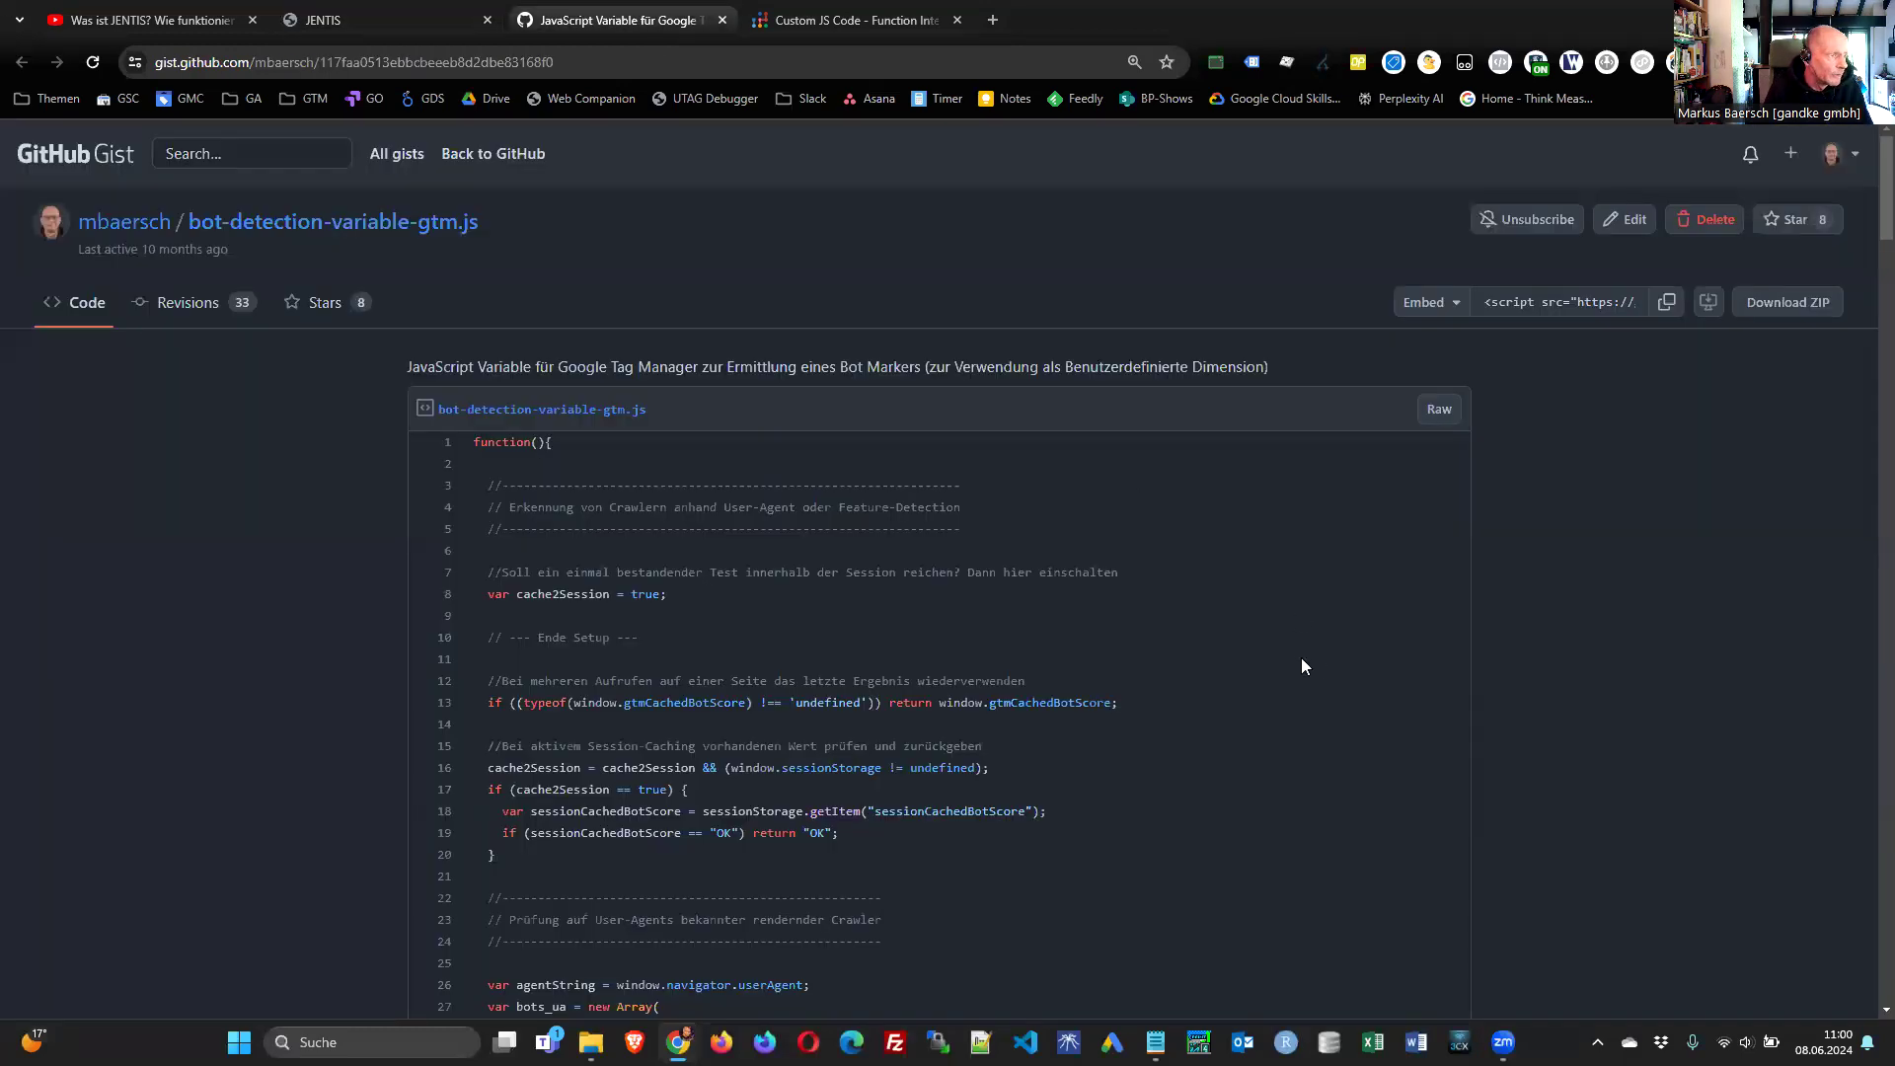
{"action": "scroll", "coordinate": [1298, 631], "scroll_direction": "down", "scroll_amount": 2}
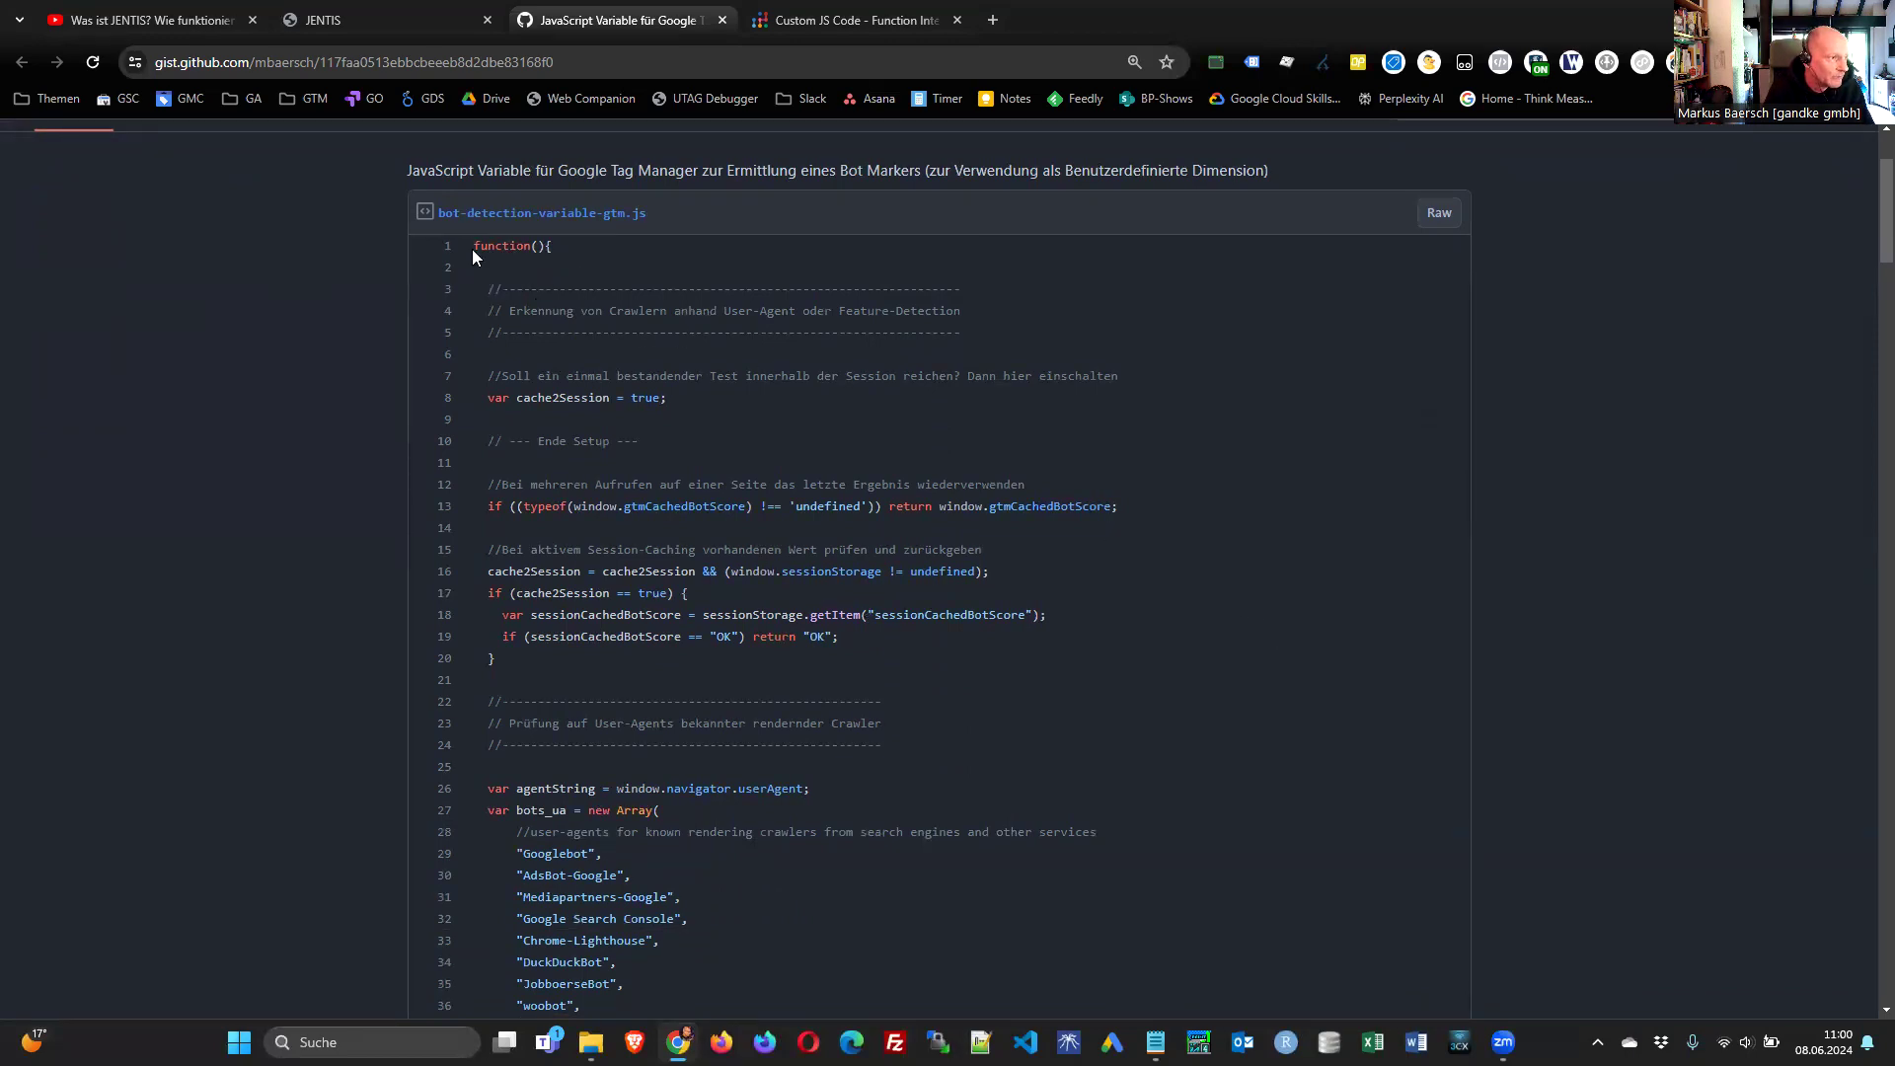
{"action": "scroll", "coordinate": [867, 815], "scroll_direction": "down", "scroll_amount": 16}
{"action": "scroll", "coordinate": [879, 754], "scroll_direction": "down", "scroll_amount": 18}
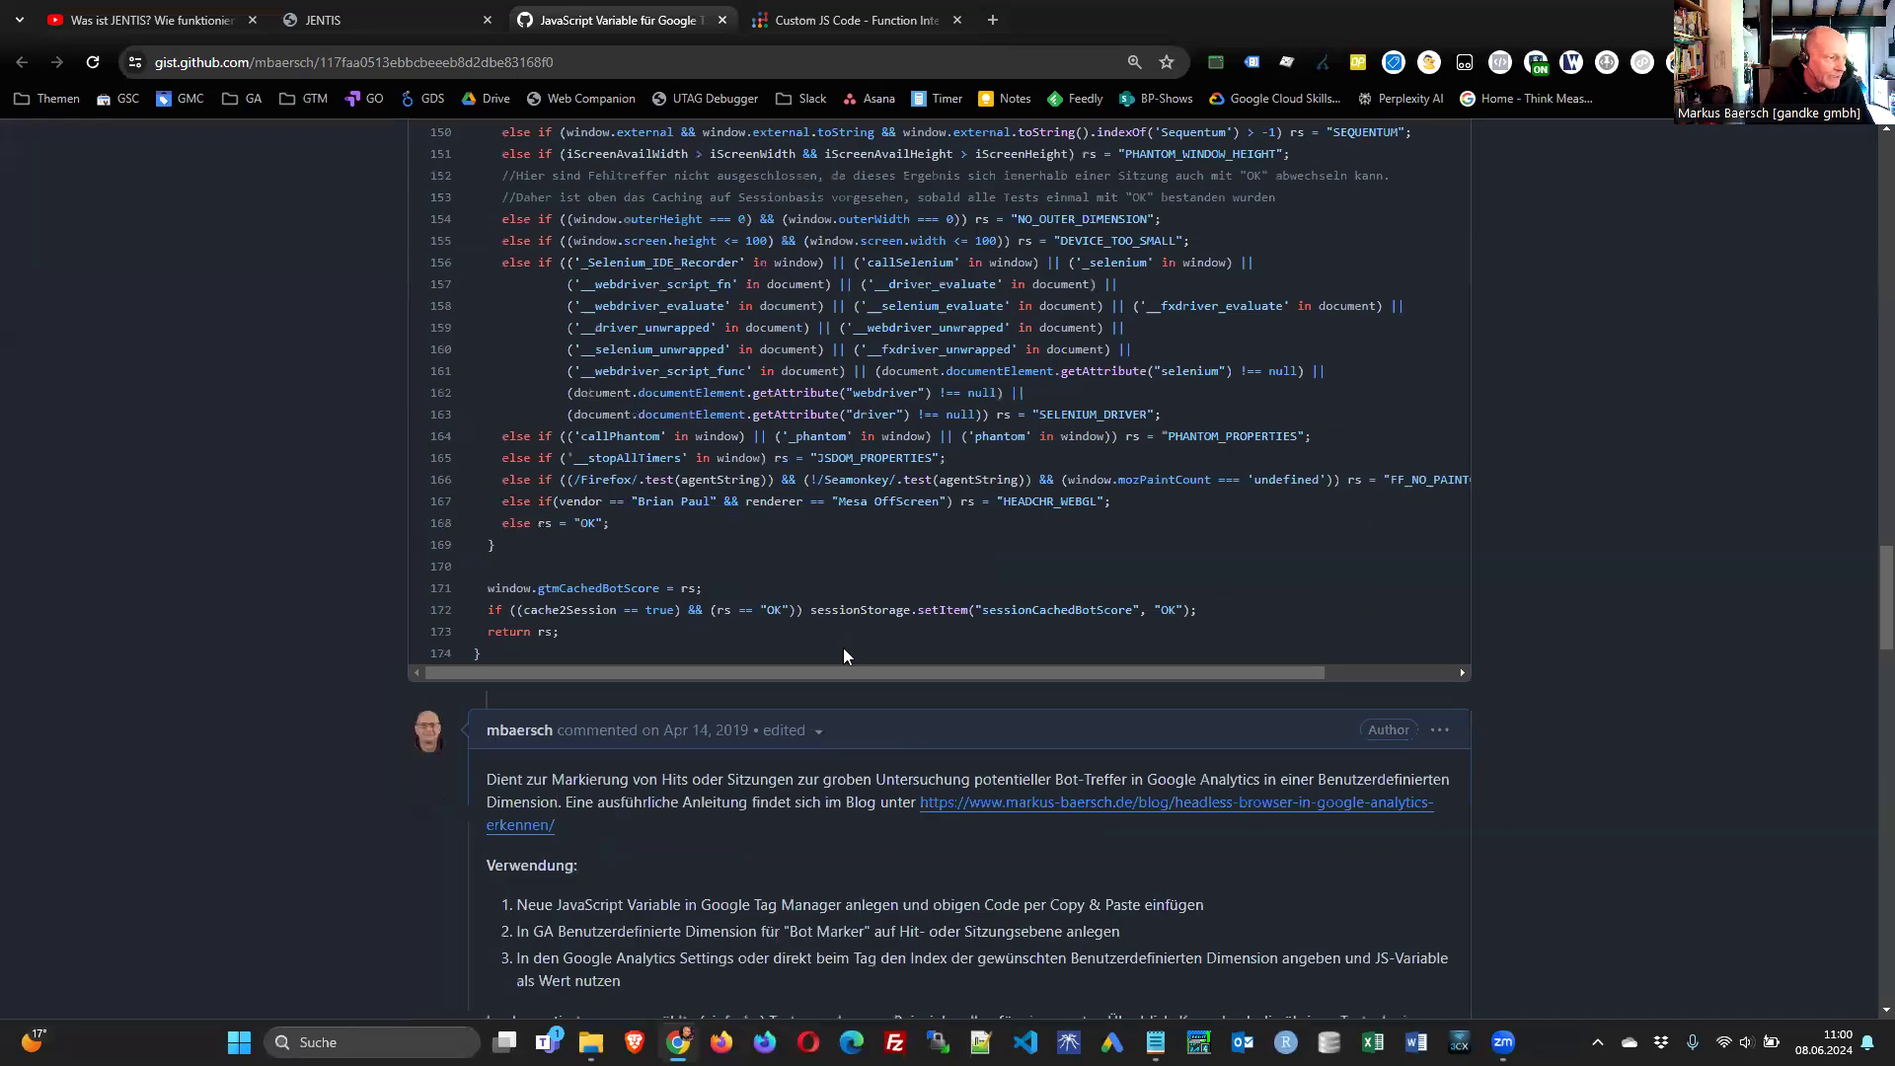
{"action": "scroll", "coordinate": [690, 424], "scroll_direction": "down", "scroll_amount": 2}
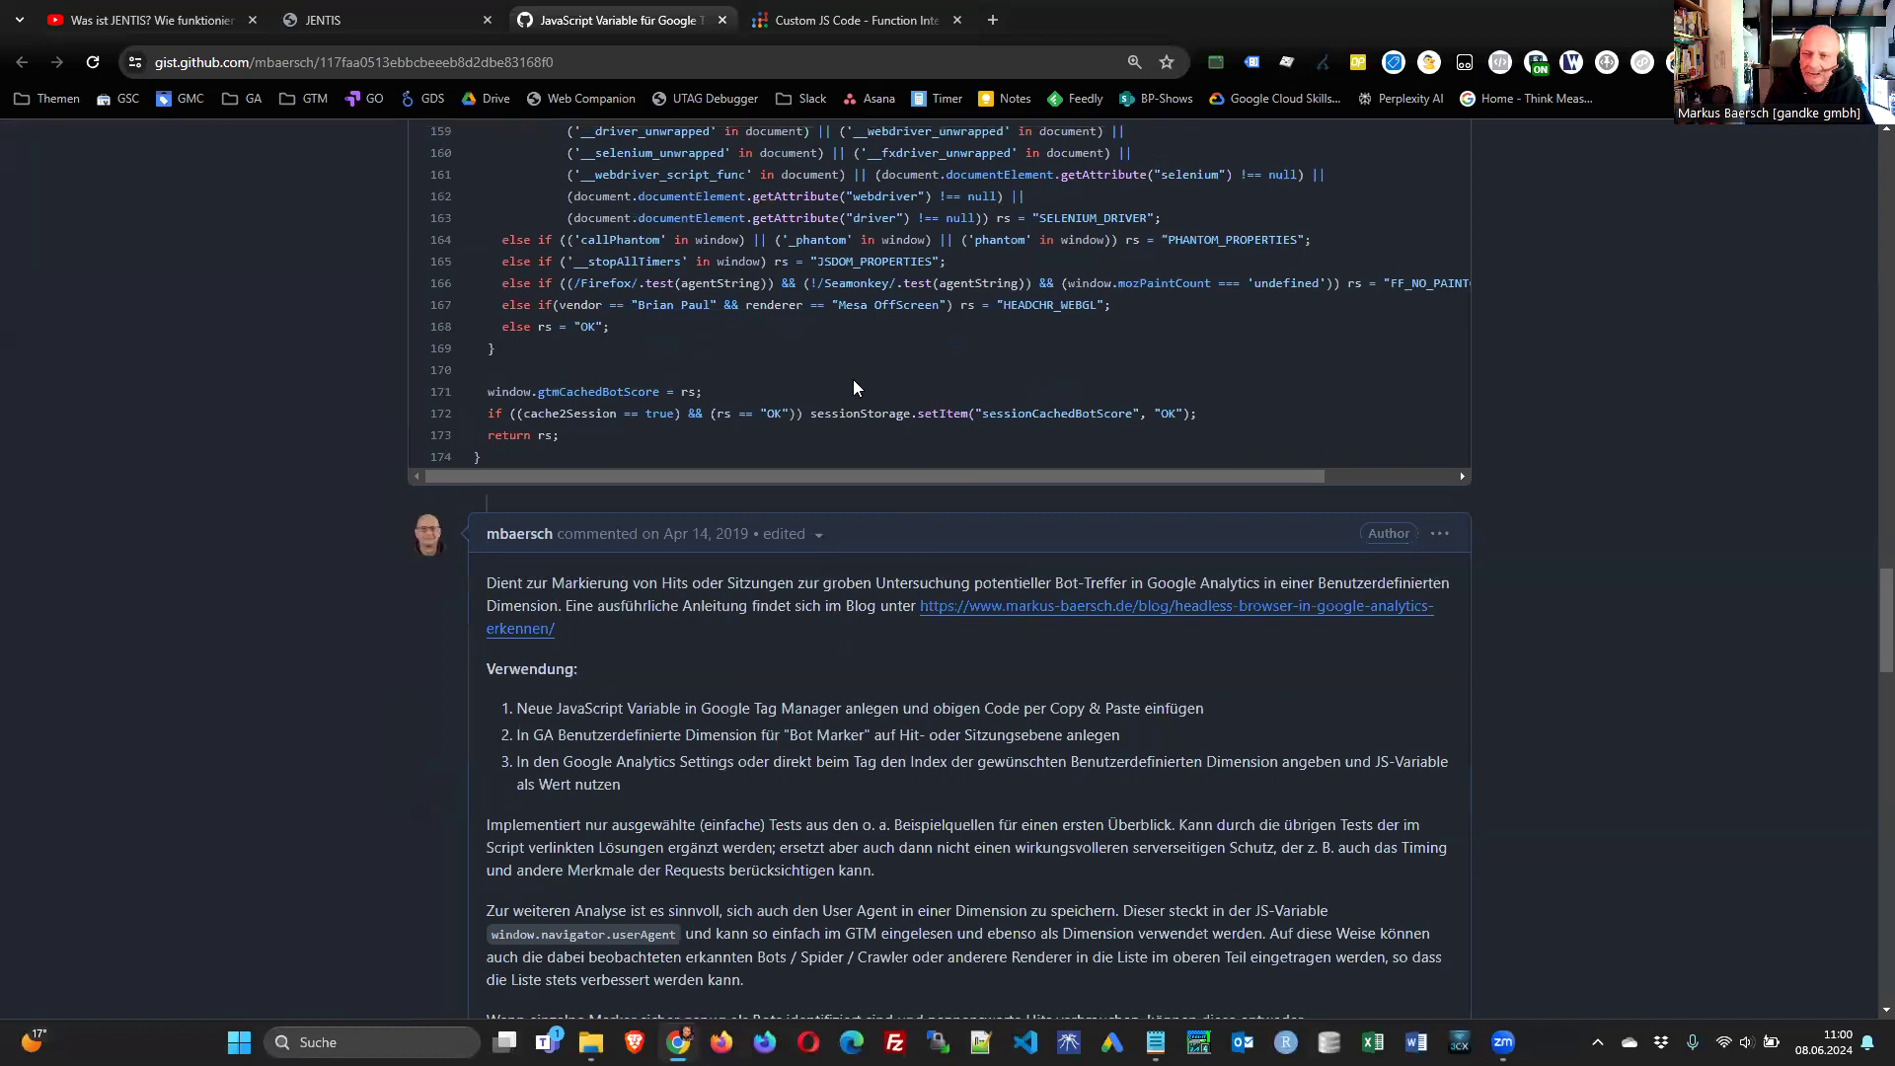
{"action": "scroll", "coordinate": [848, 444], "scroll_direction": "up", "scroll_amount": 8}
{"action": "scroll", "coordinate": [841, 504], "scroll_direction": "up", "scroll_amount": 20}
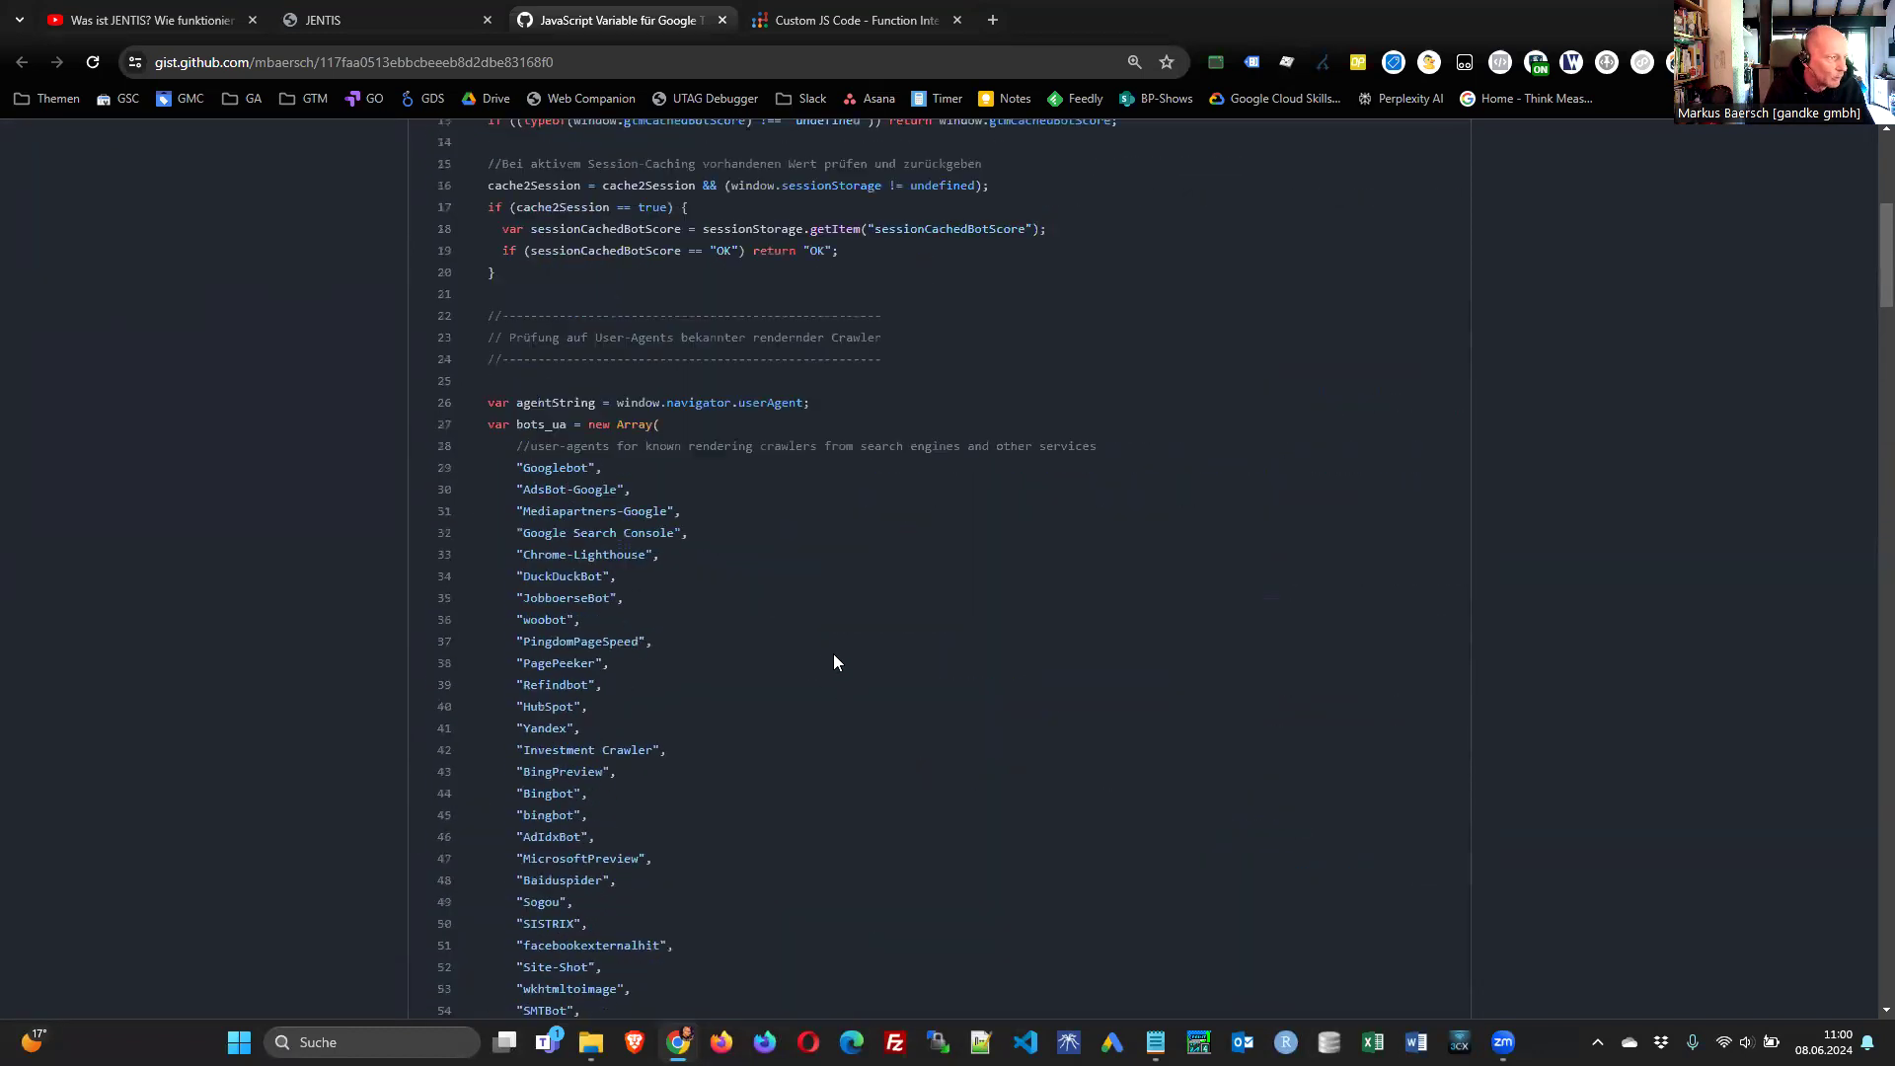
- Return to JENTIS and examine the Bot Score variable's JavaScript code from its first to its last line
{"action": "left_click", "coordinate": [385, 20]}
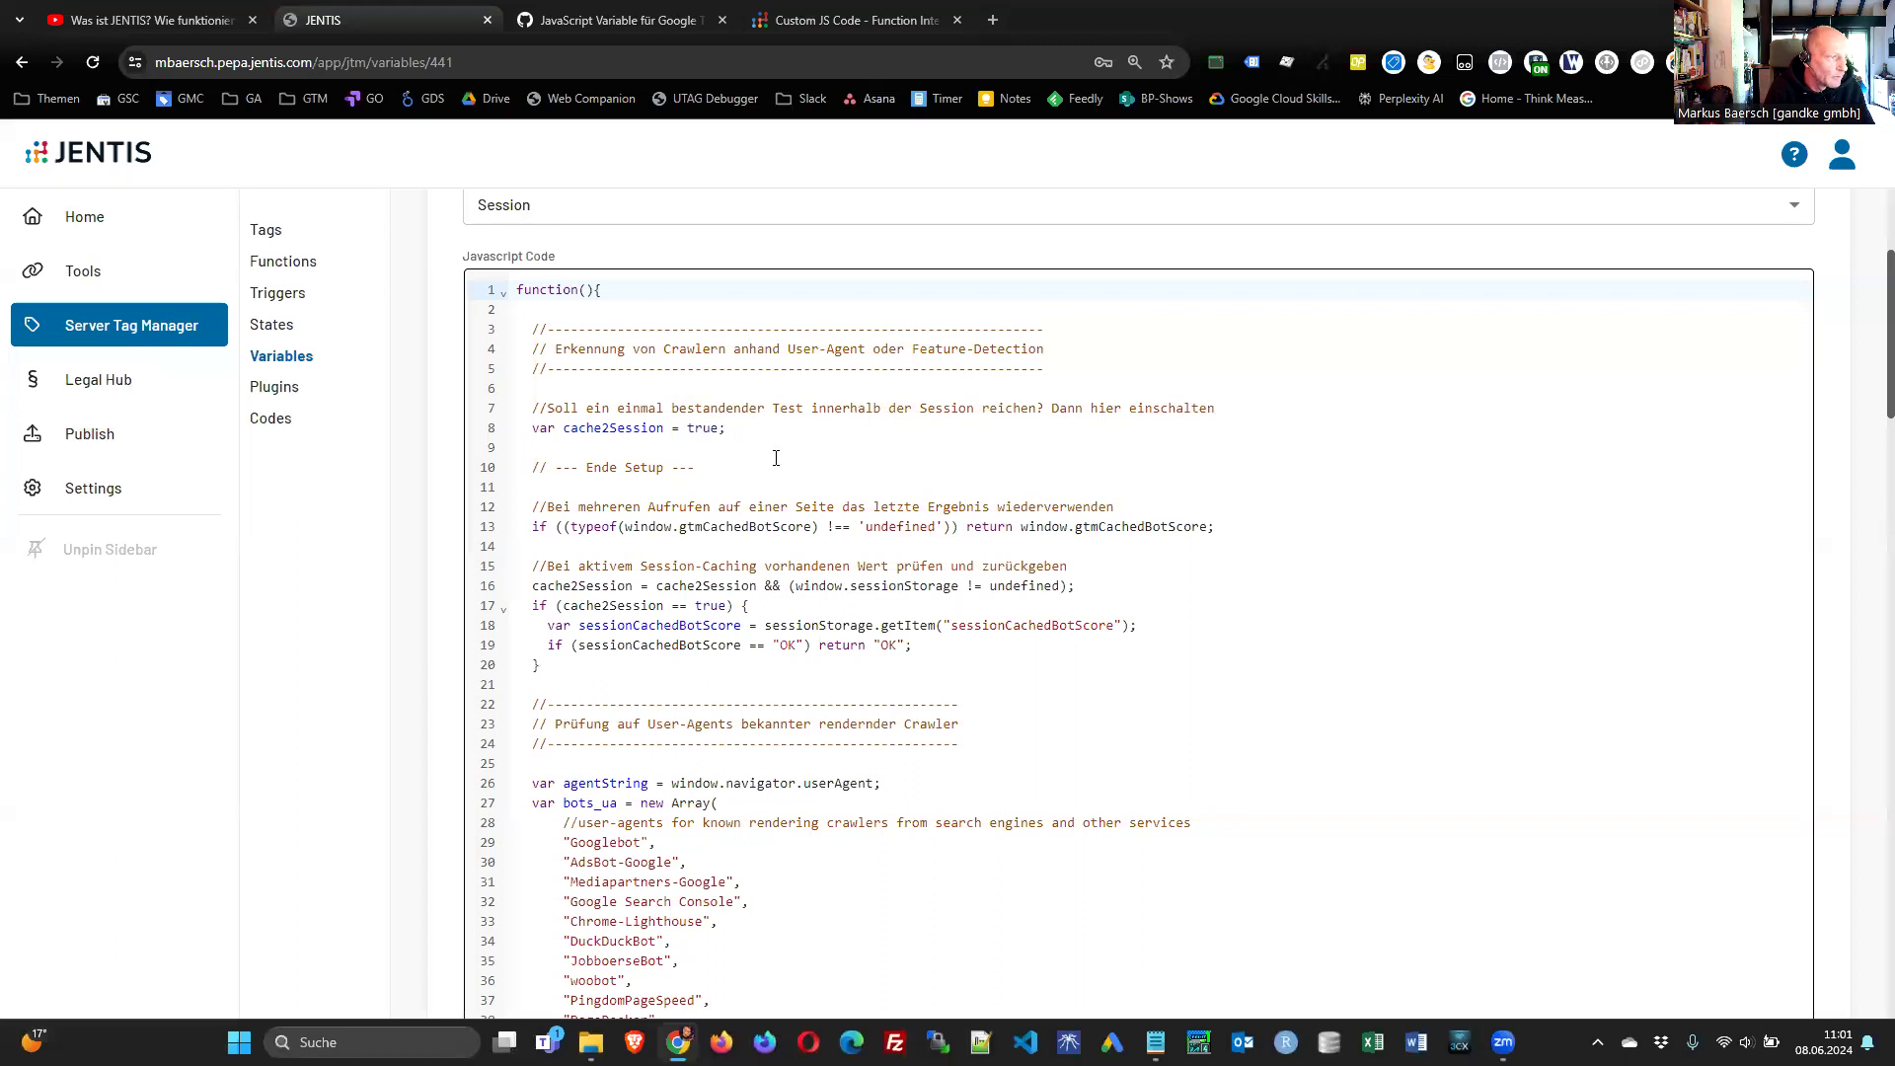
{"action": "left_click", "coordinate": [540, 294]}
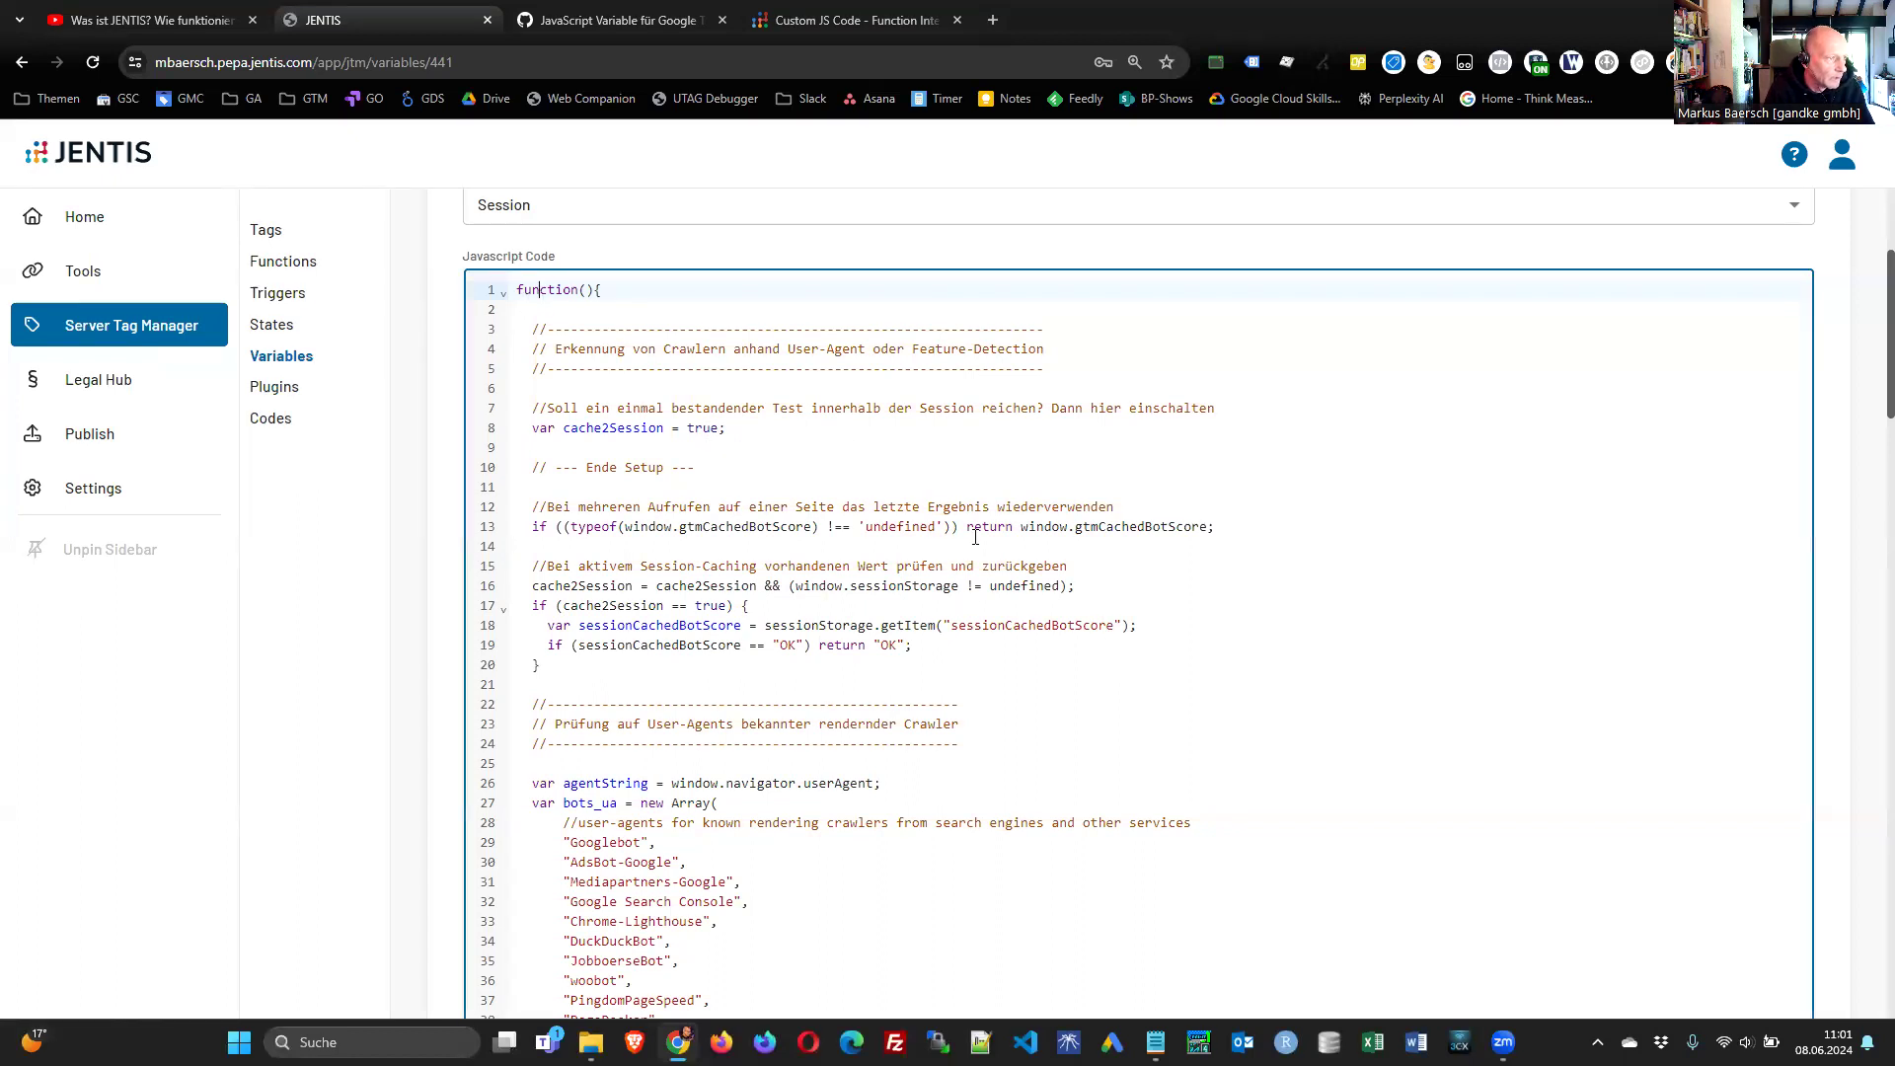
{"action": "scroll", "coordinate": [975, 536], "scroll_direction": "down", "scroll_amount": 20}
{"action": "scroll", "coordinate": [967, 630], "scroll_direction": "down", "scroll_amount": 10}
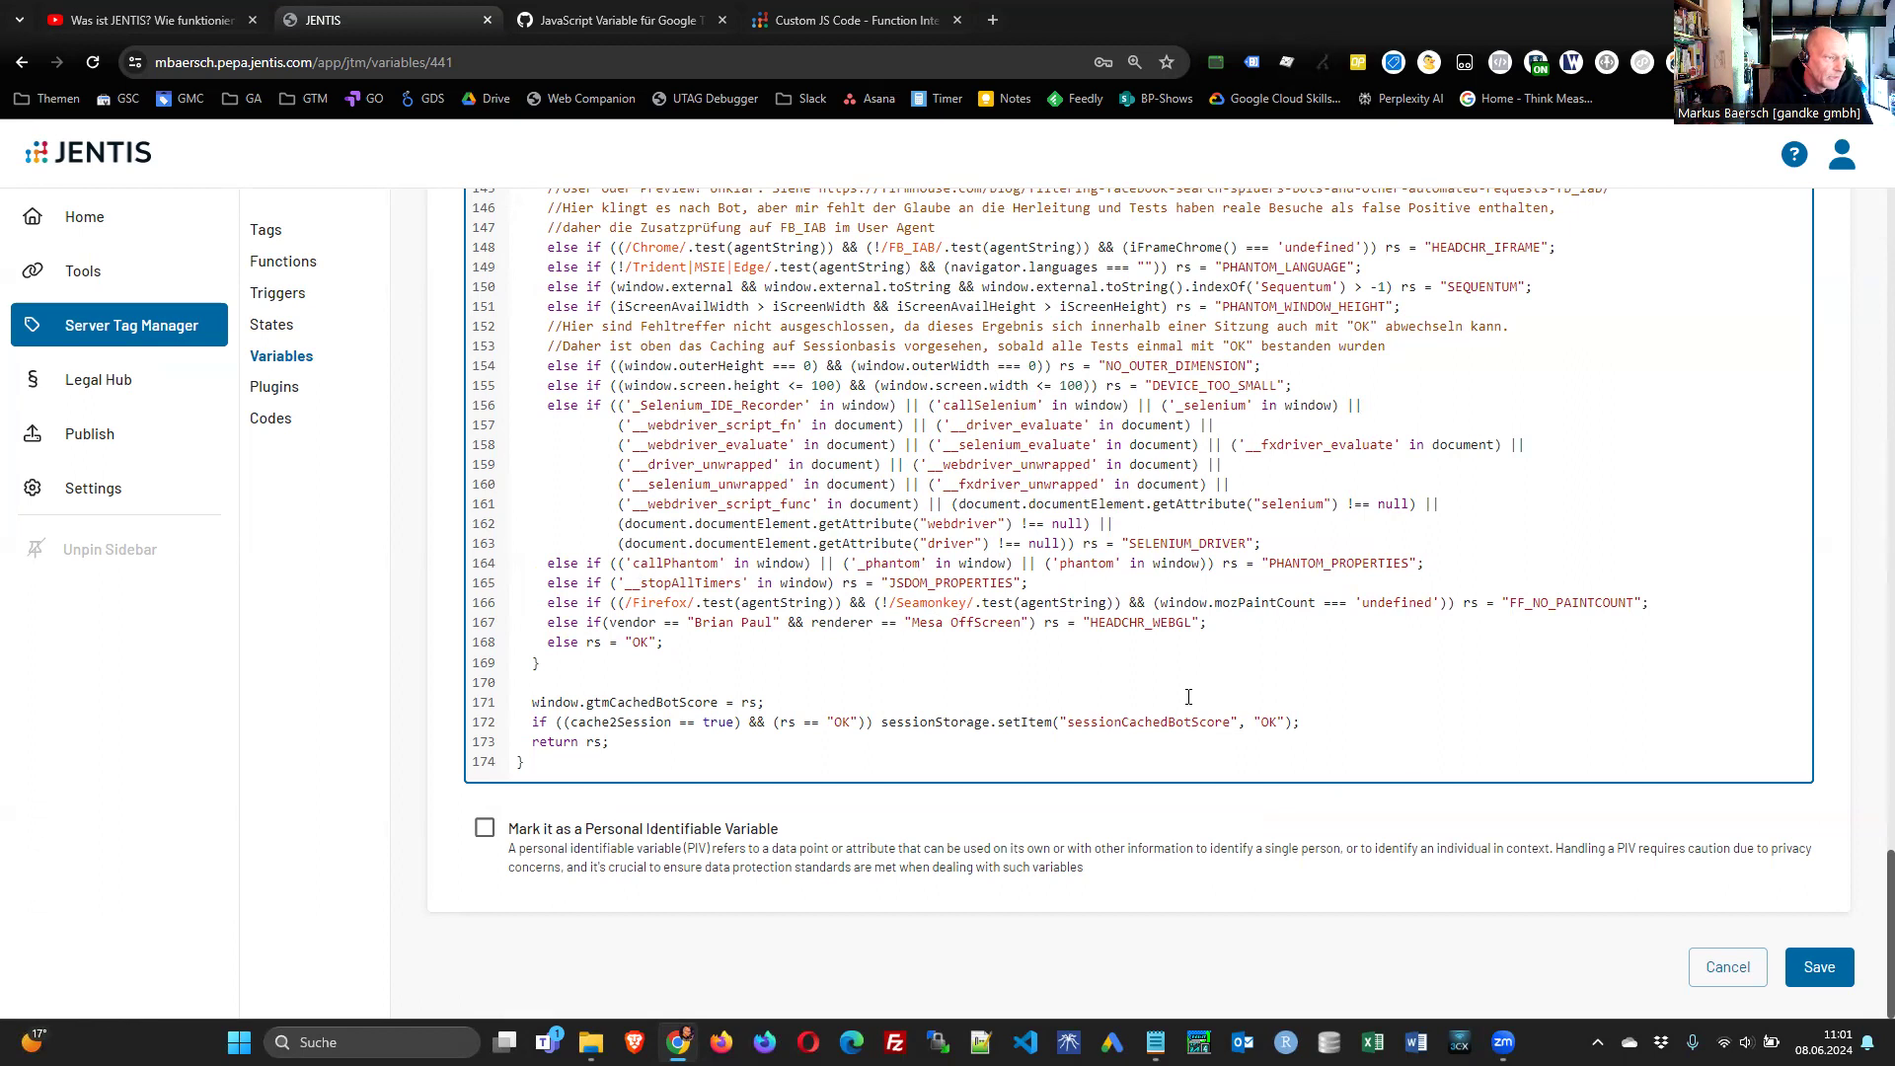
{"action": "scroll", "coordinate": [1186, 646], "scroll_direction": "up", "scroll_amount": 20}
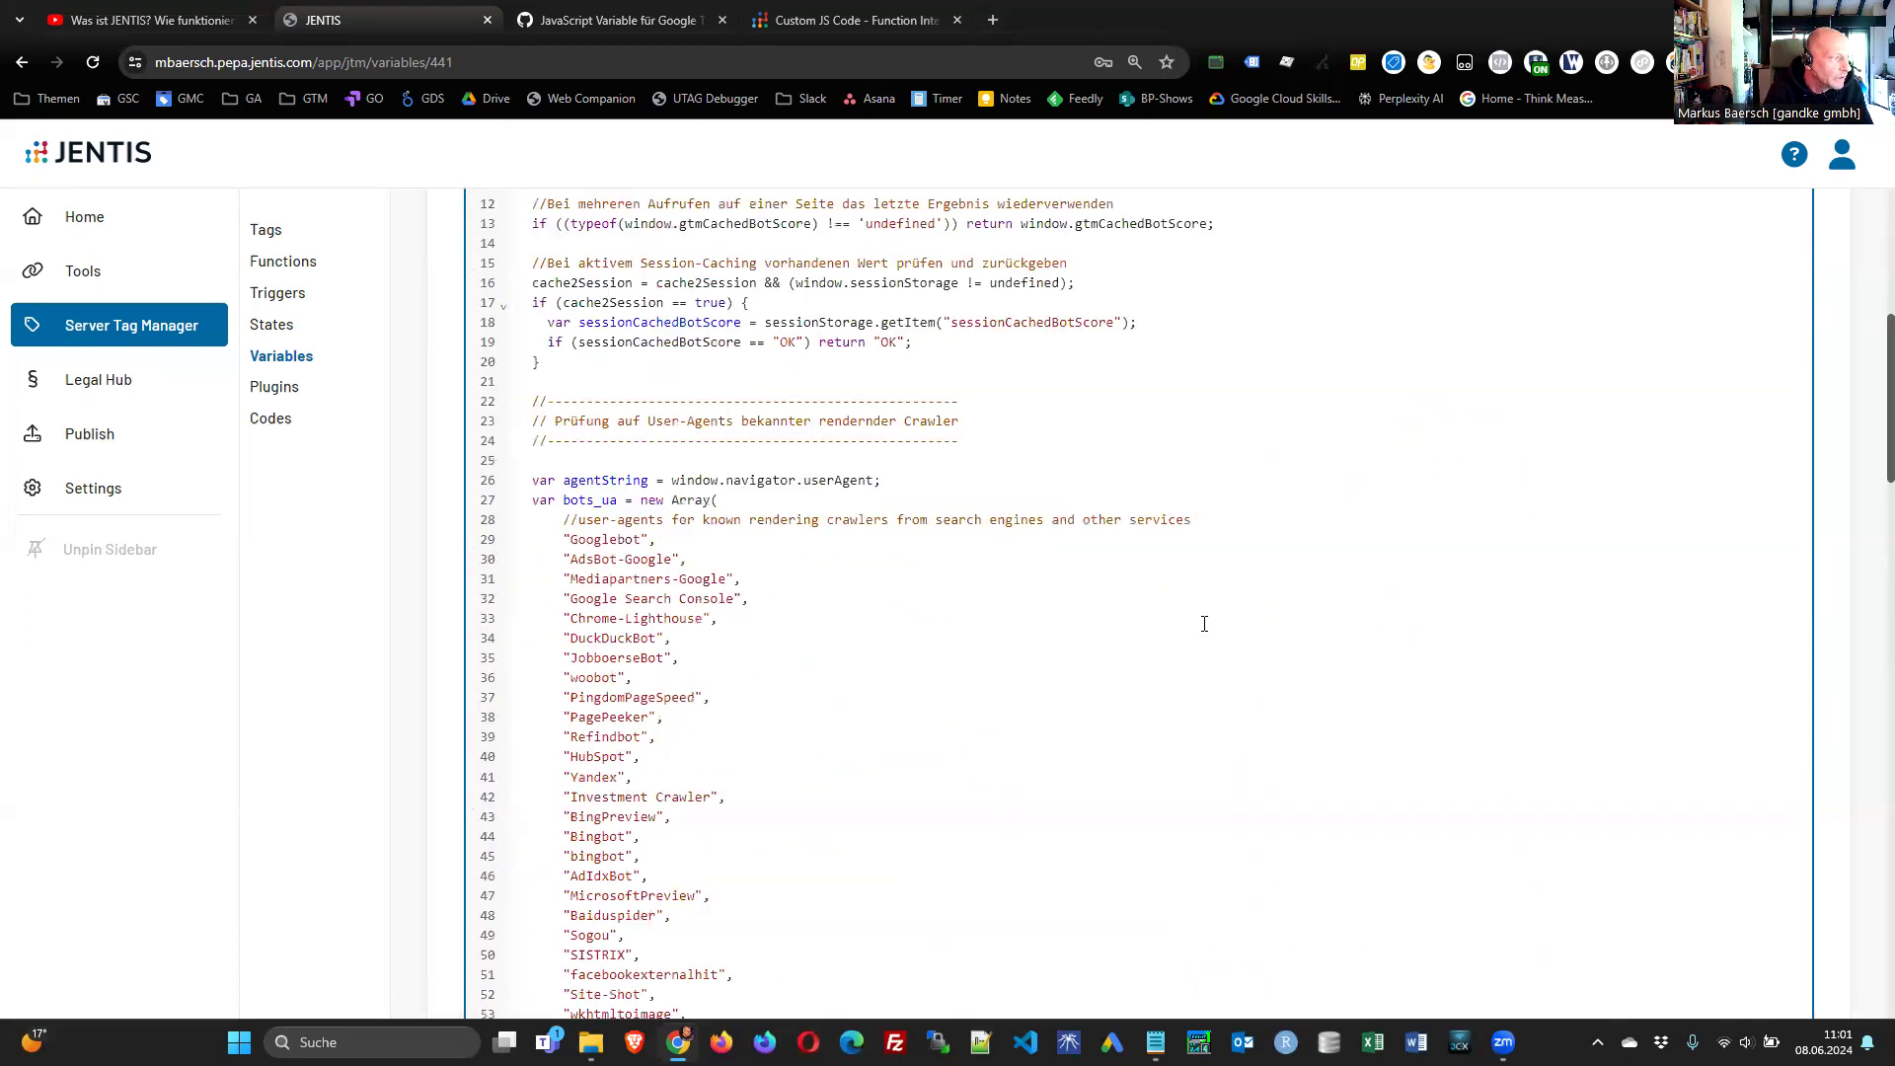
{"action": "left_click", "coordinate": [632, 316]}
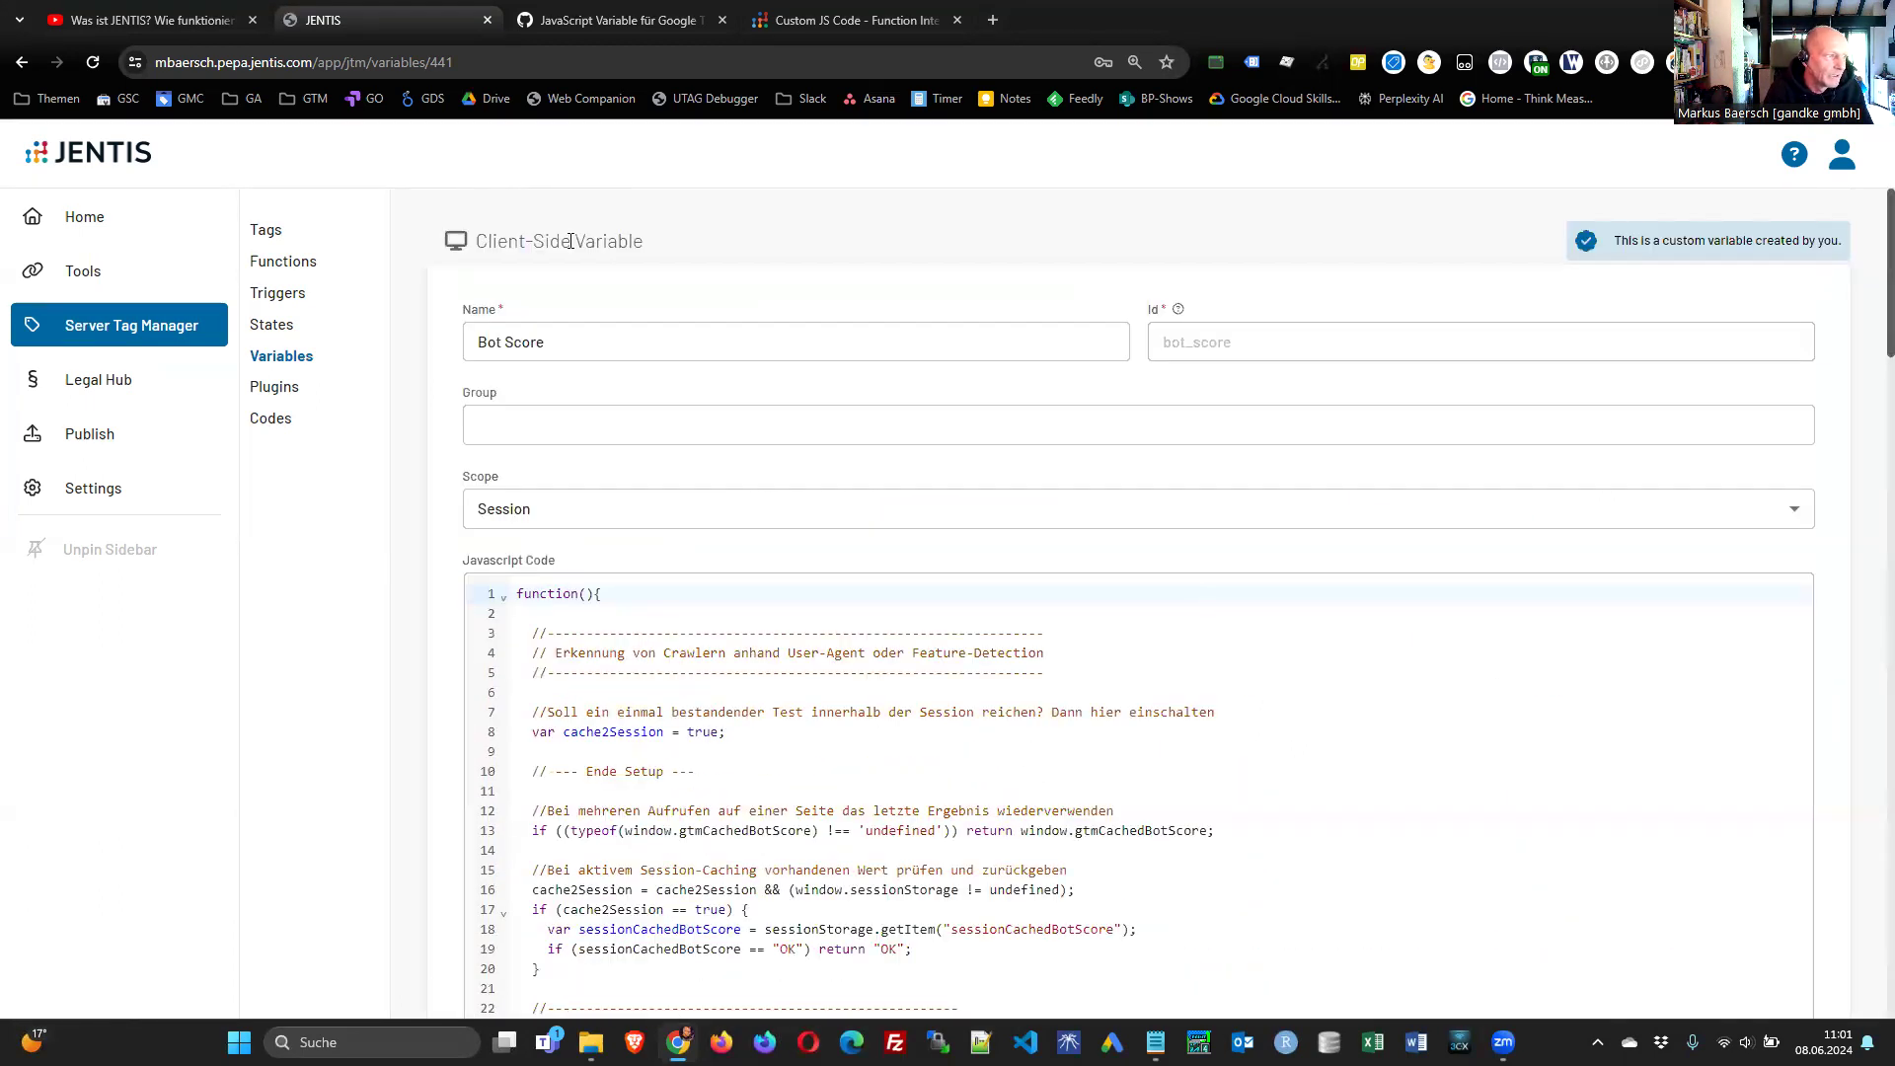
- Open the server-side variable 24h Random Value, examine its JavaScript code and return to the variable list
{"action": "left_click", "coordinate": [281, 356]}
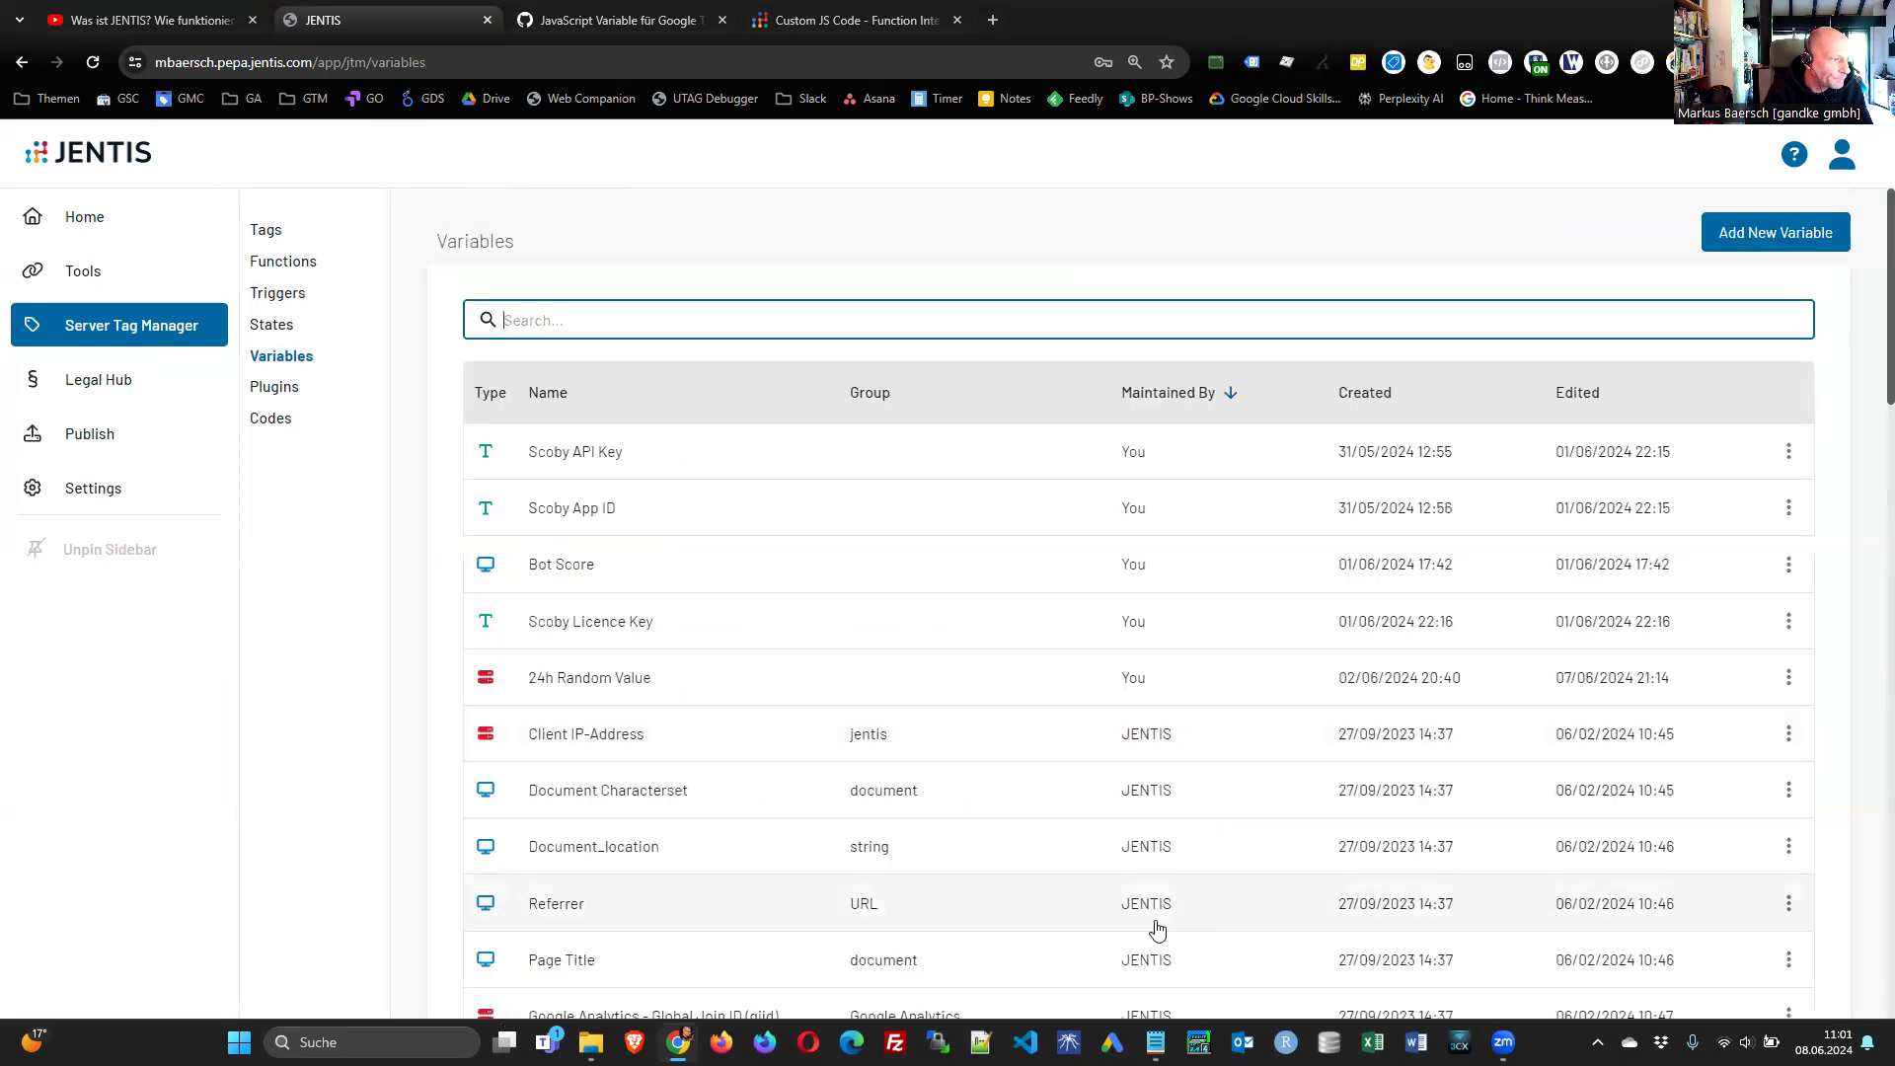
{"action": "left_click", "coordinate": [483, 681]}
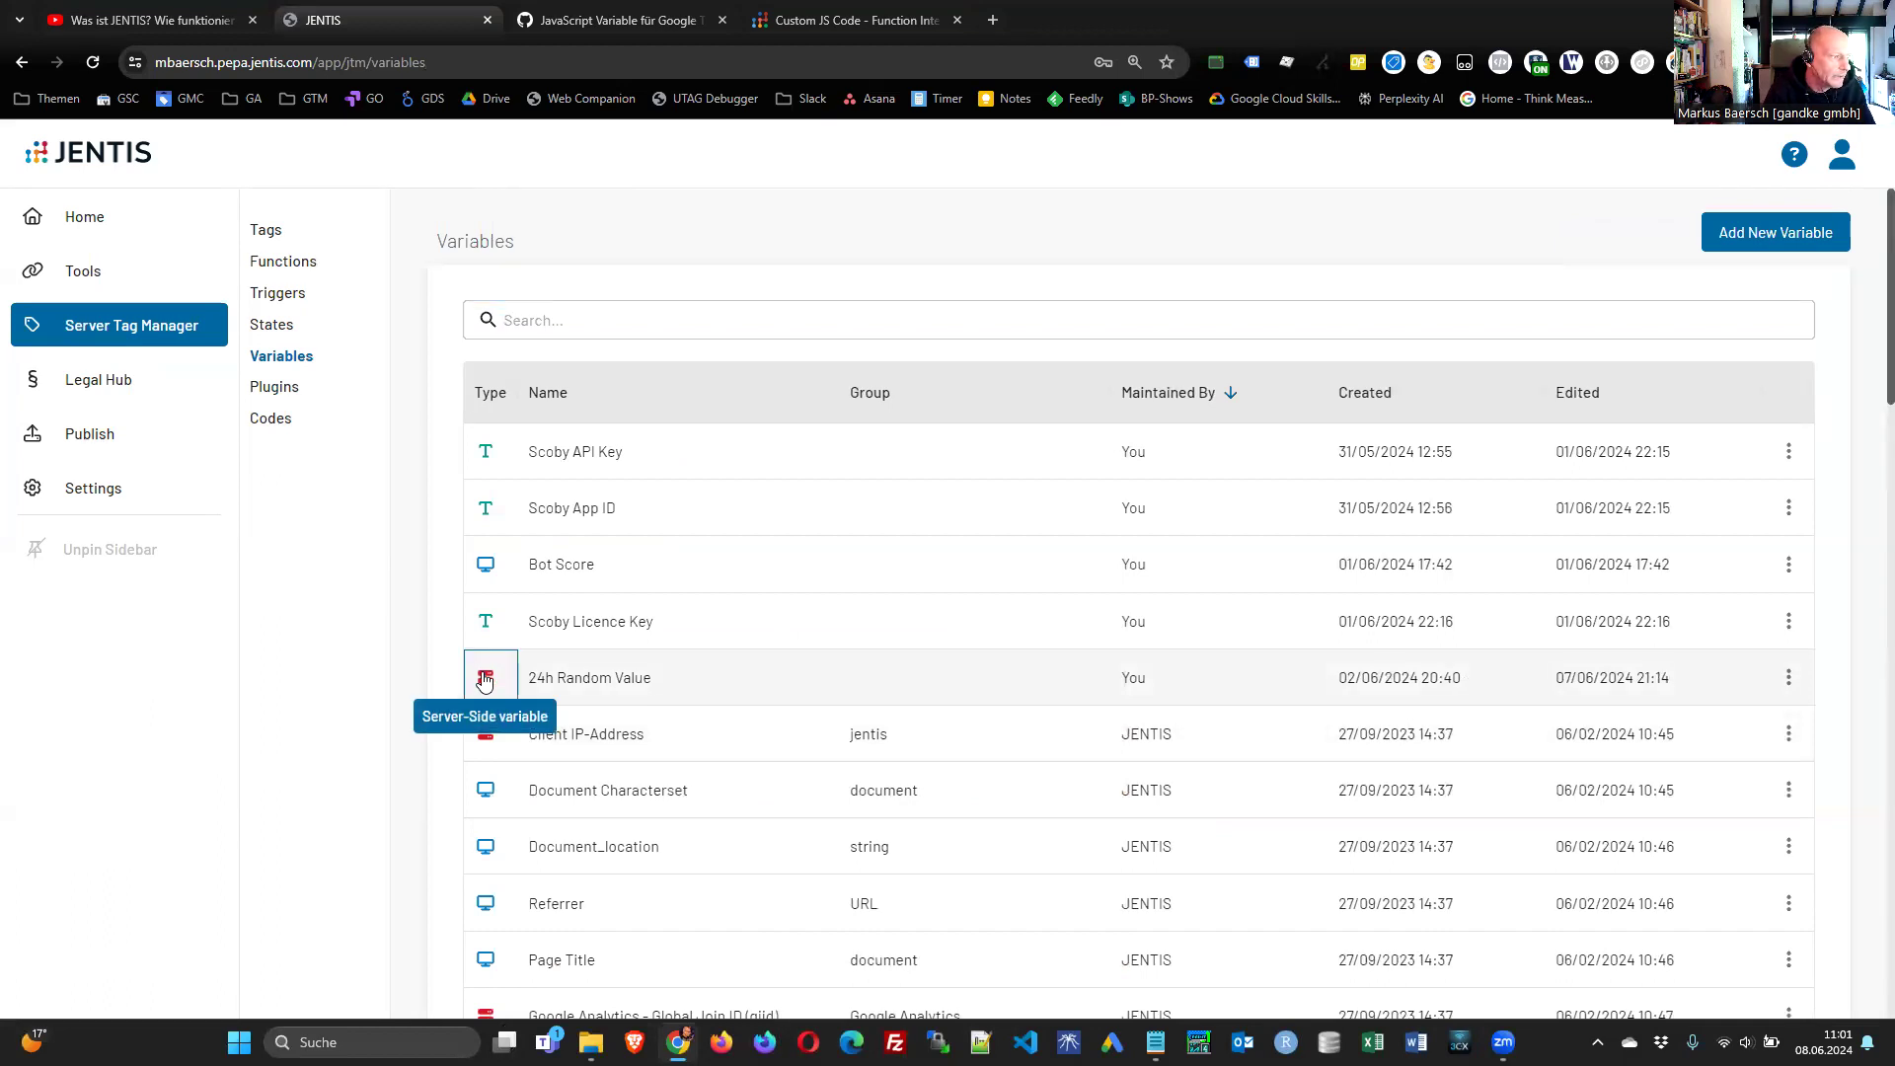
{"action": "left_click", "coordinate": [542, 678]}
{"action": "scroll", "coordinate": [1135, 666], "scroll_direction": "down", "scroll_amount": 3}
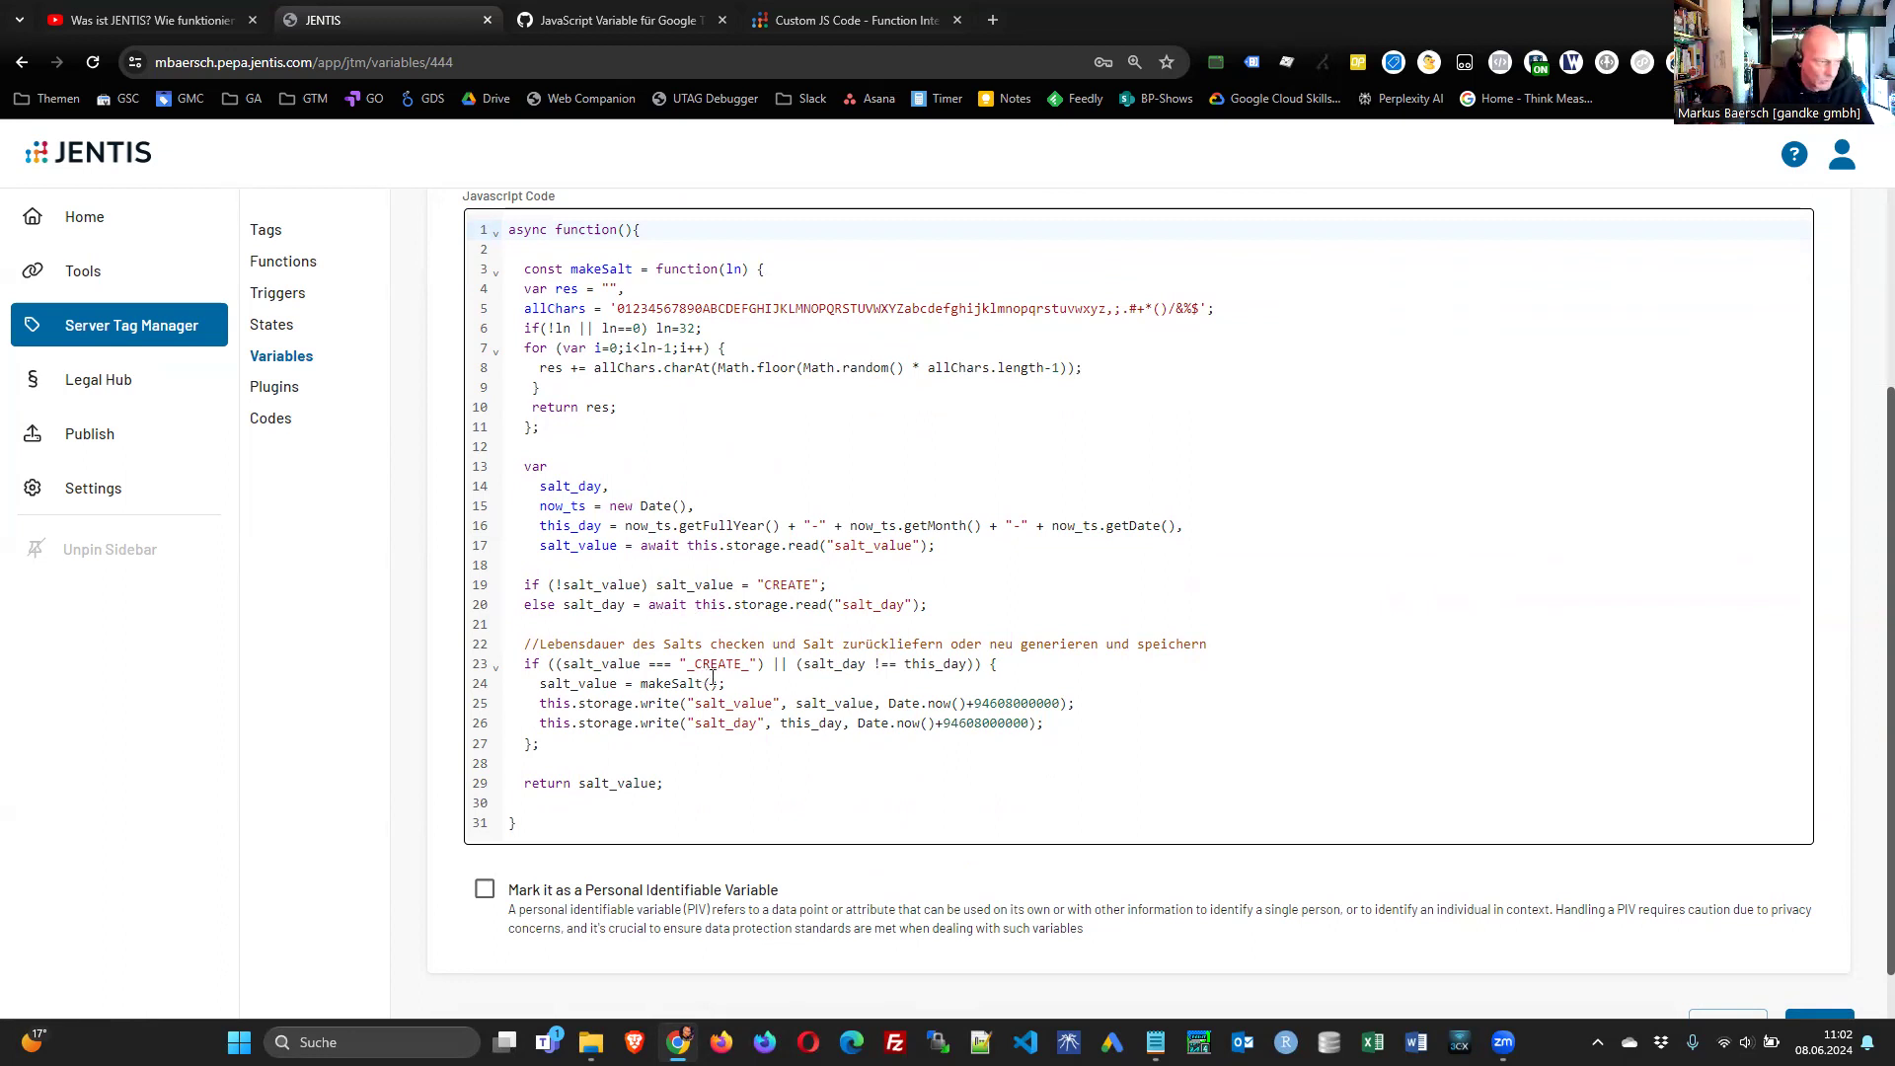
{"action": "scroll", "coordinate": [969, 610], "scroll_direction": "up", "scroll_amount": 3}
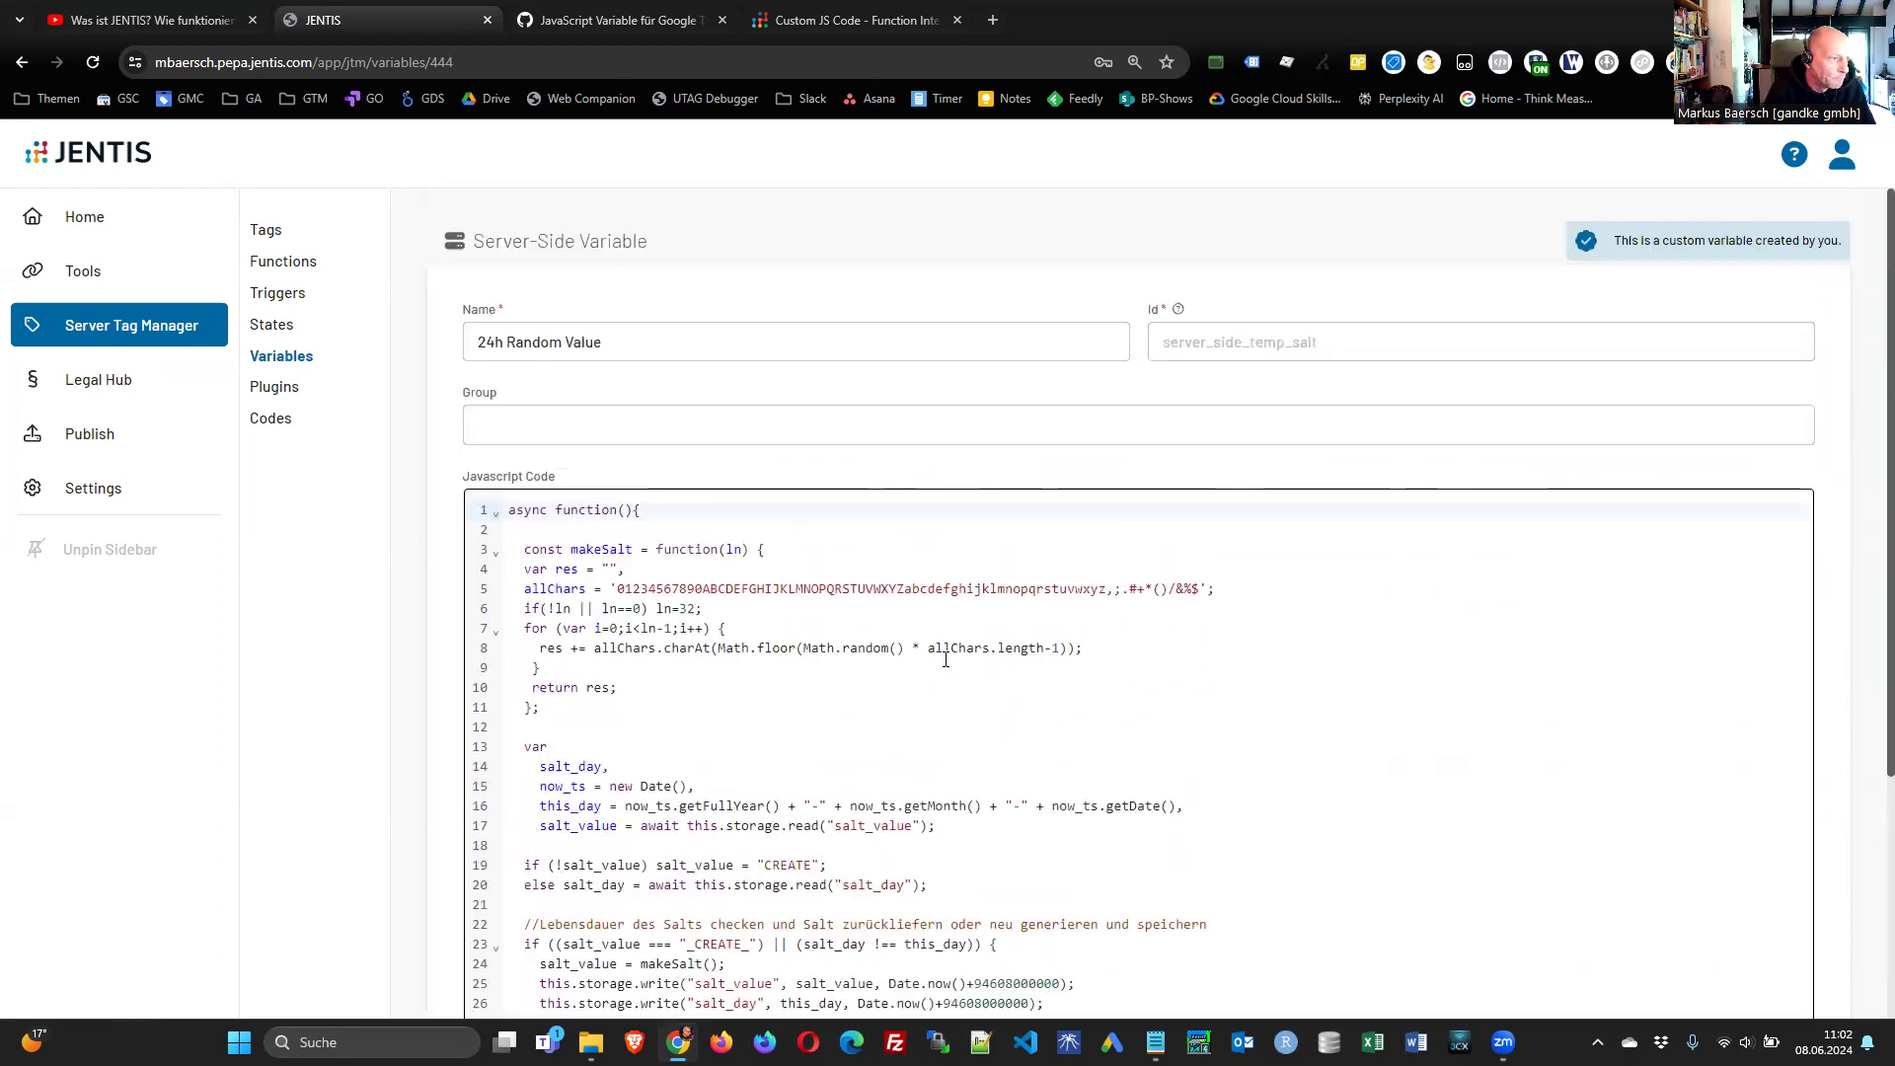
{"action": "left_click", "coordinate": [281, 355]}
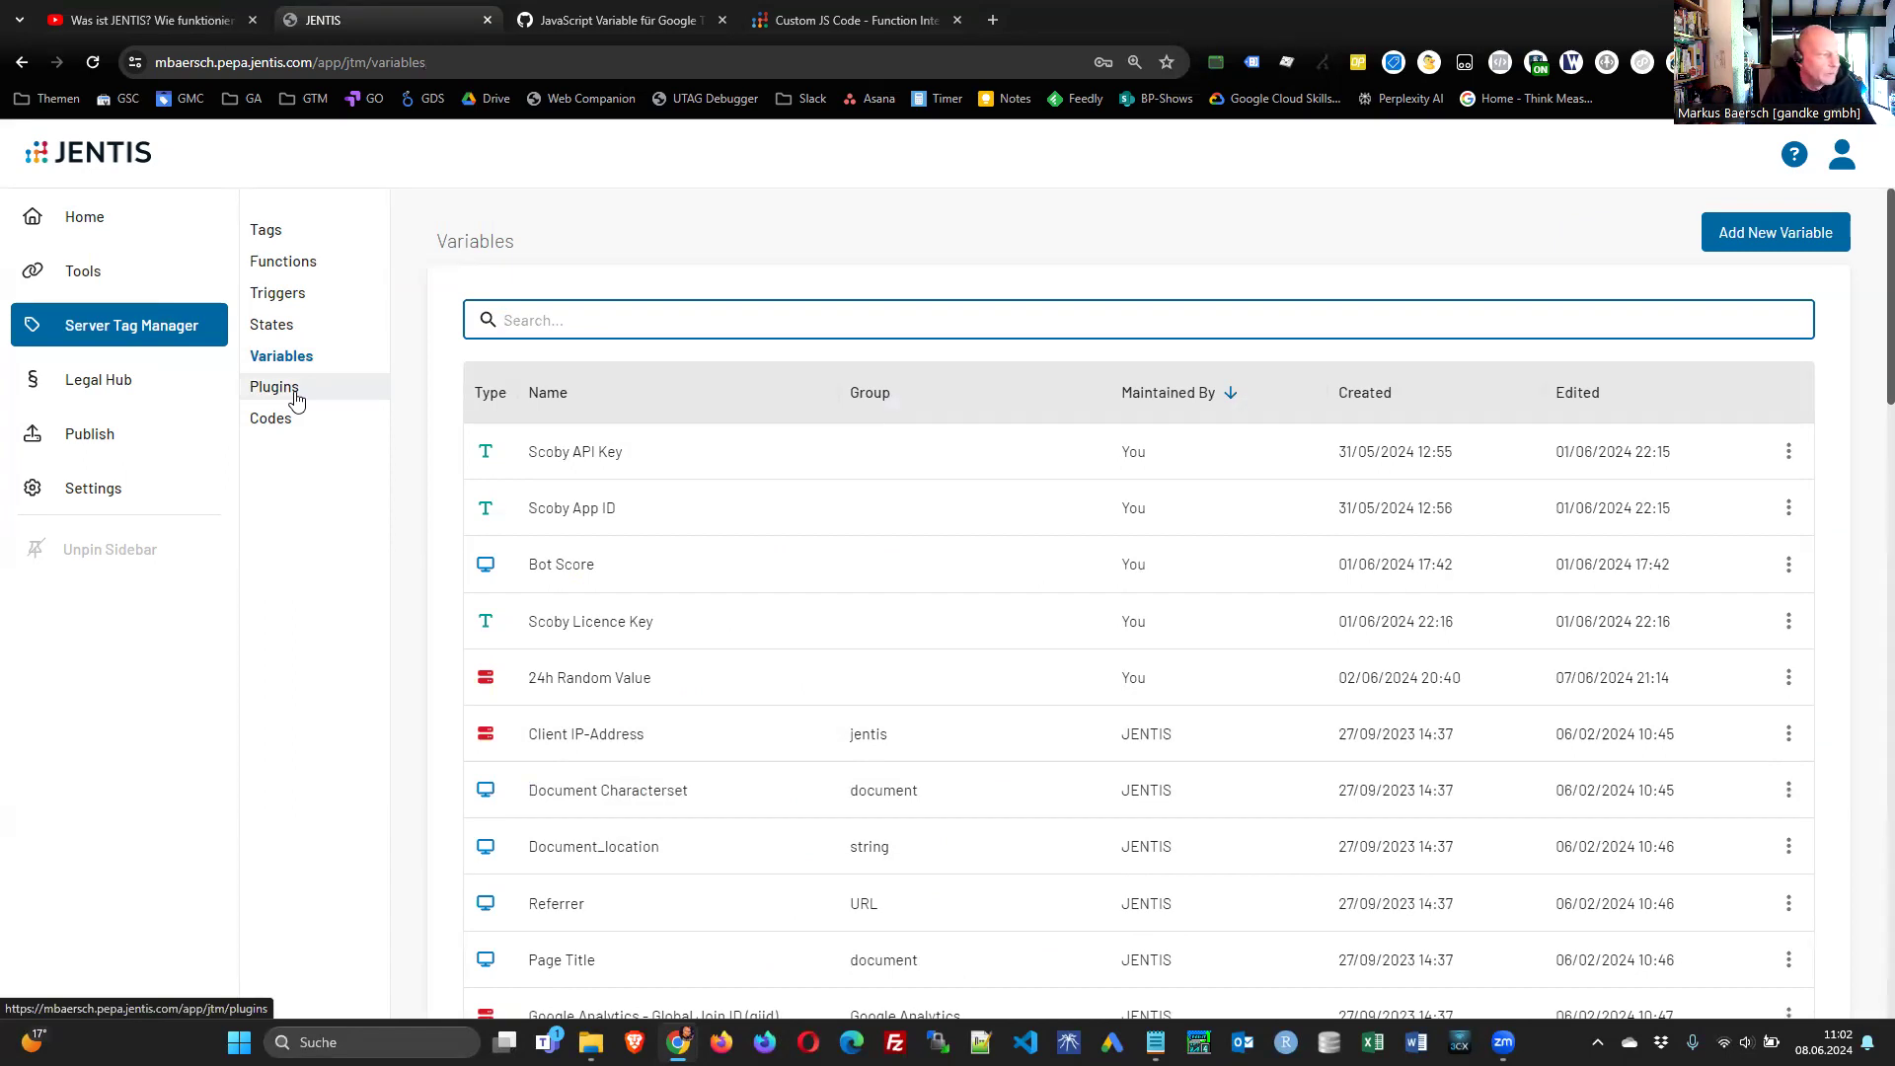
- Open the Accept All code in the Server Tag Manager, examine its JavaScript and CSS code and return to the code list
{"action": "left_click", "coordinate": [496, 481]}
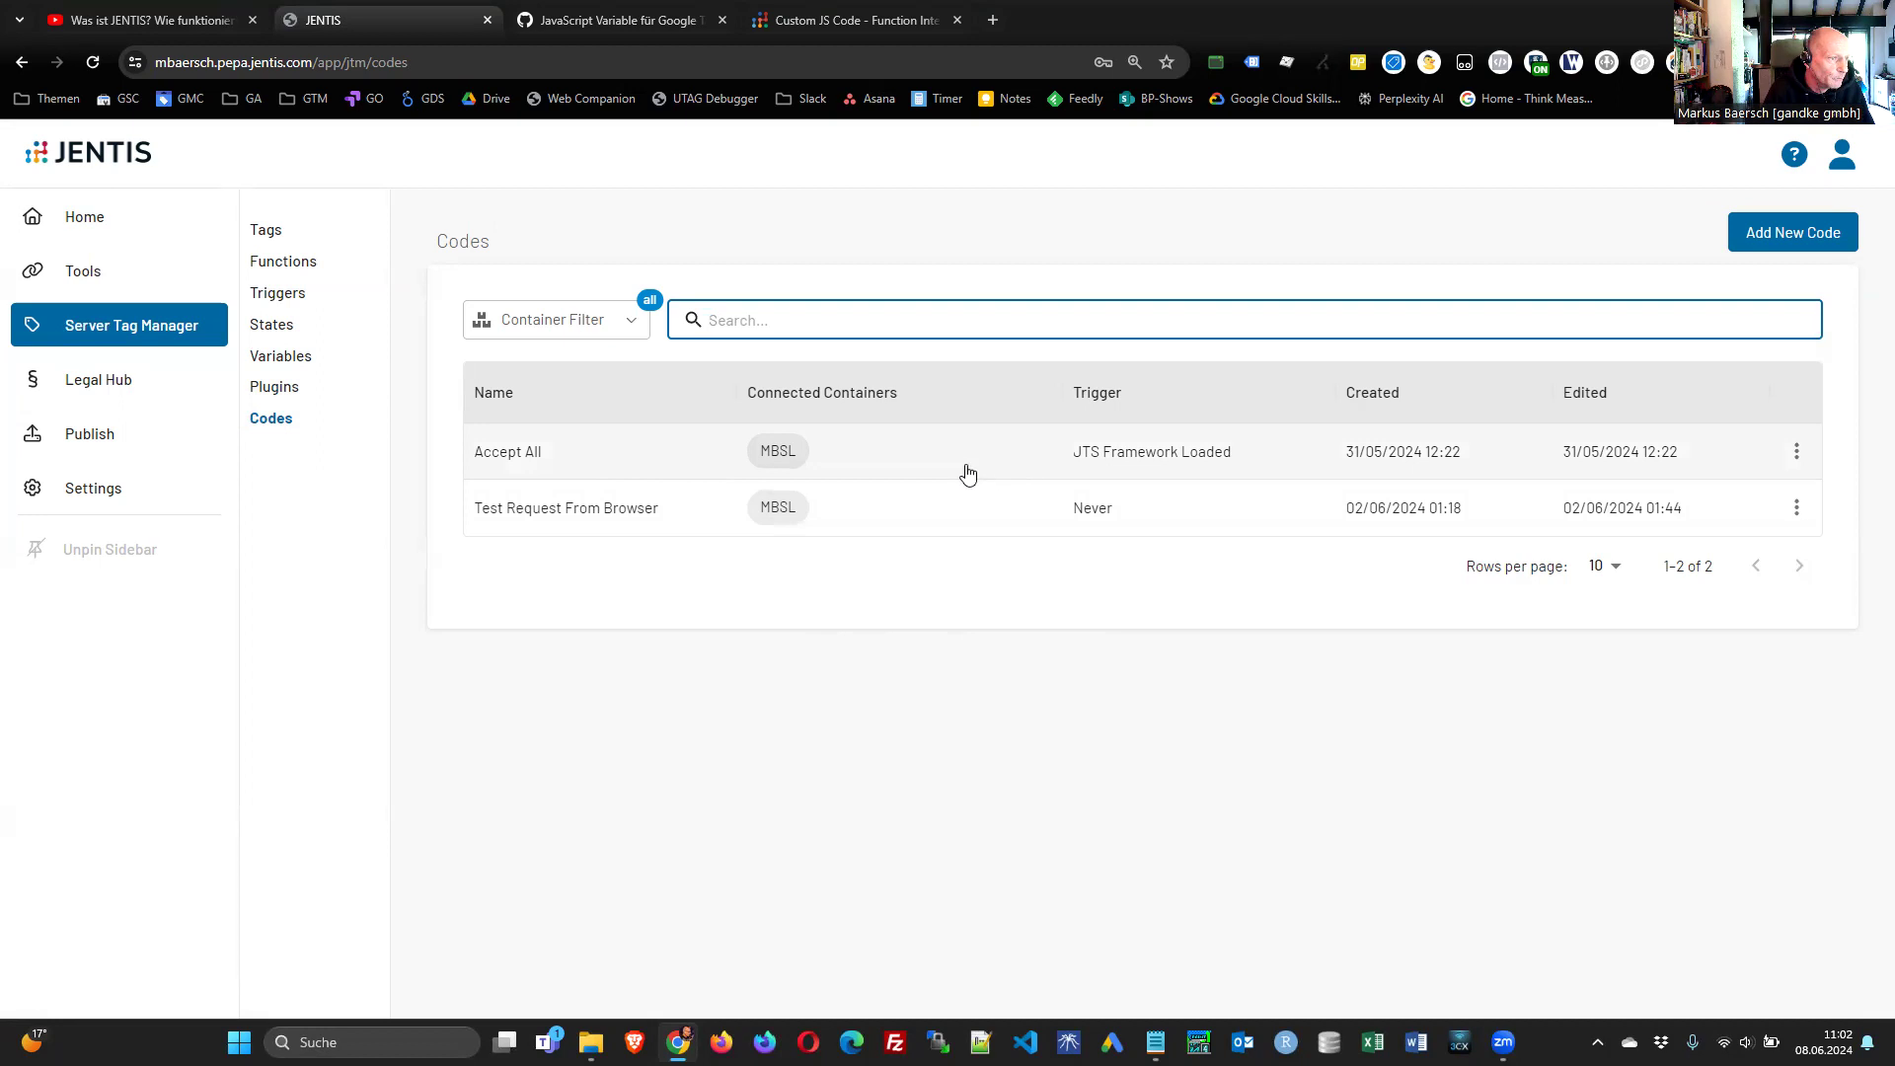
{"action": "left_click", "coordinate": [539, 457]}
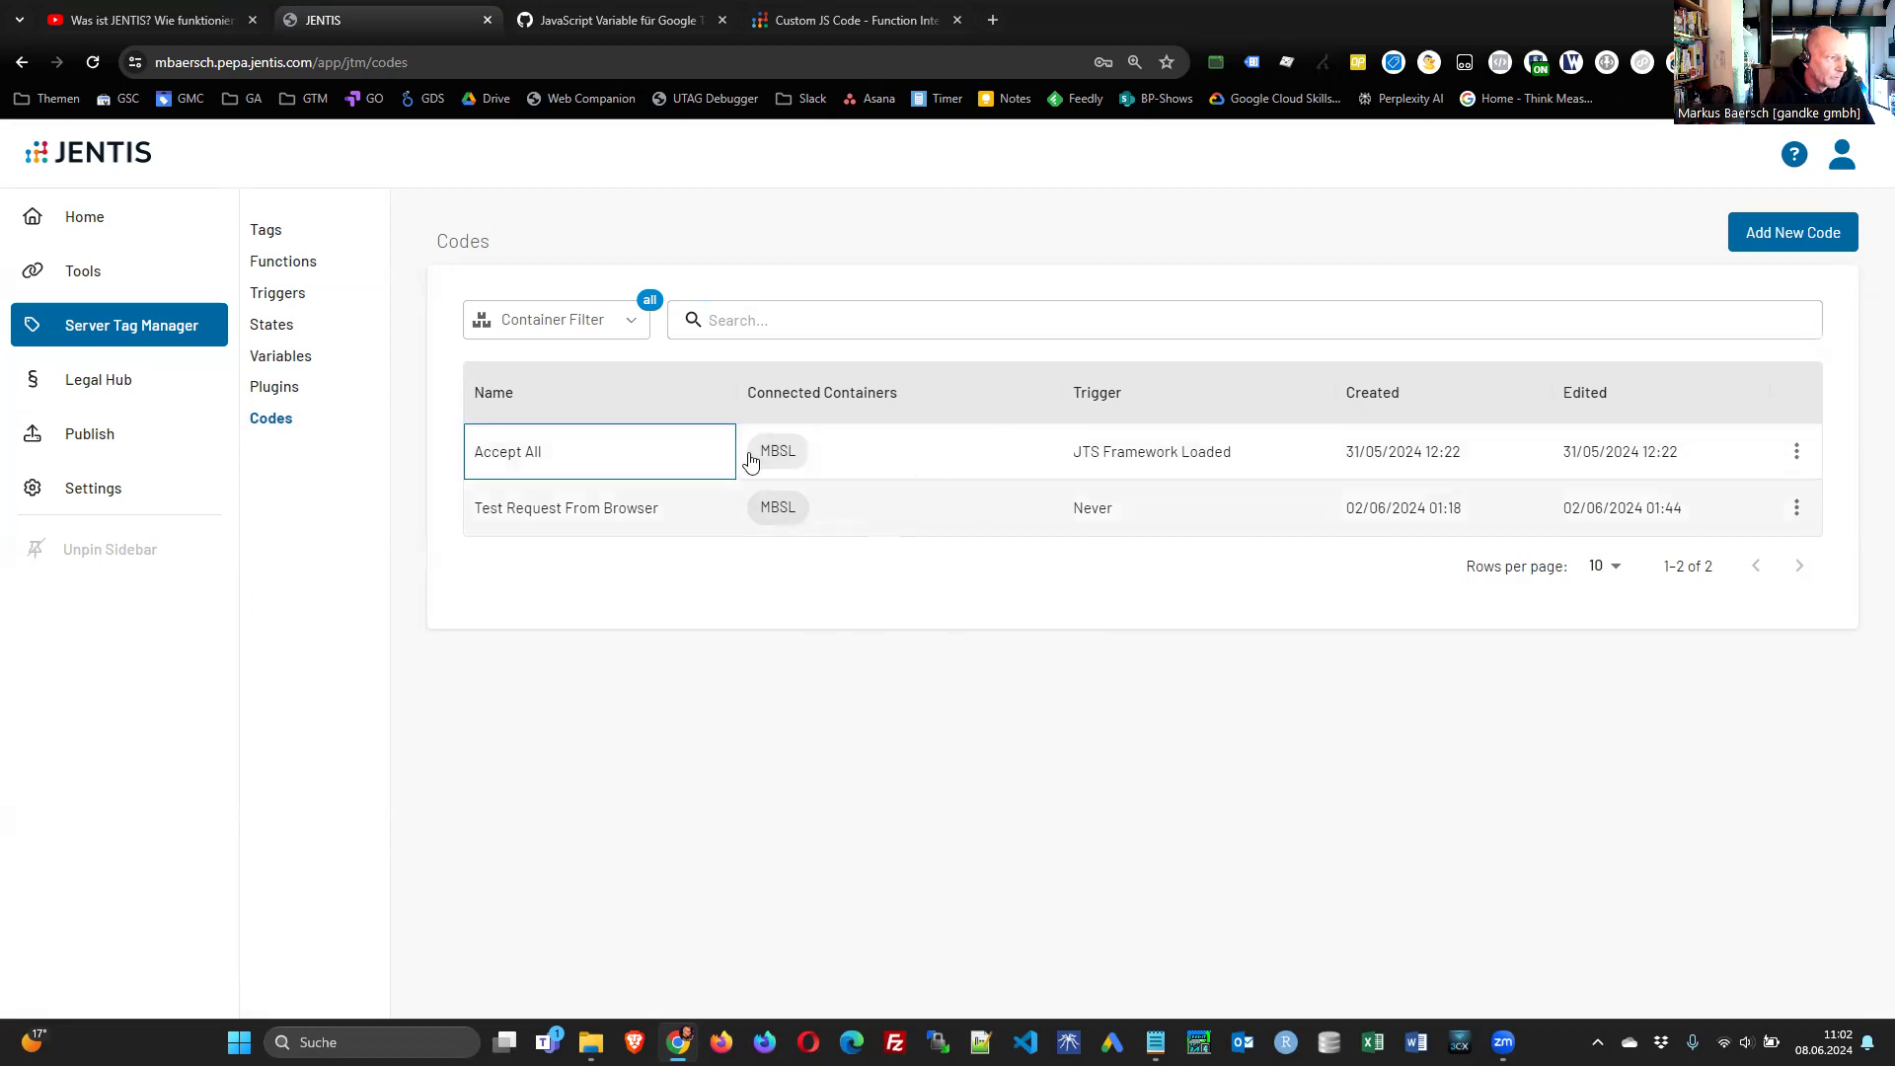
{"action": "left_click", "coordinate": [533, 453]}
{"action": "scroll", "coordinate": [982, 766], "scroll_direction": "down", "scroll_amount": 2}
{"action": "left_click", "coordinate": [589, 635]}
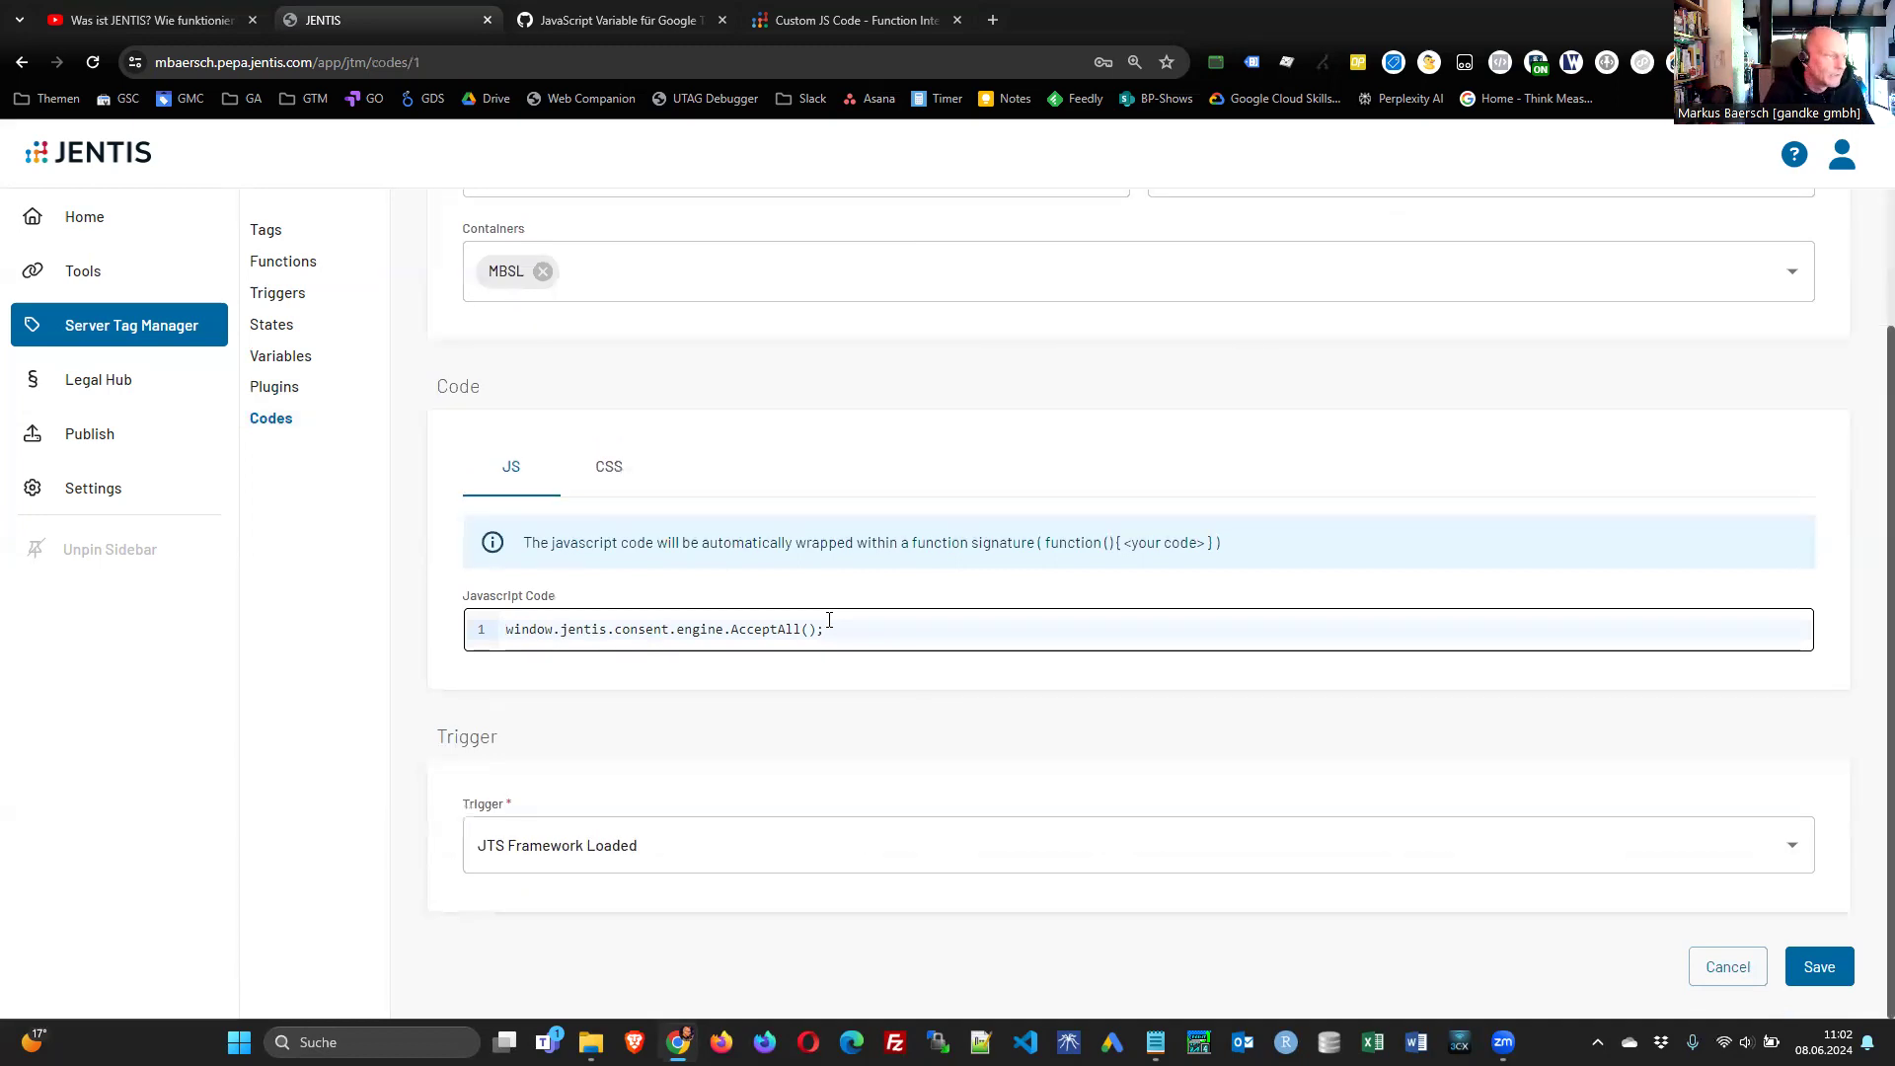
{"action": "left_click", "coordinate": [612, 474]}
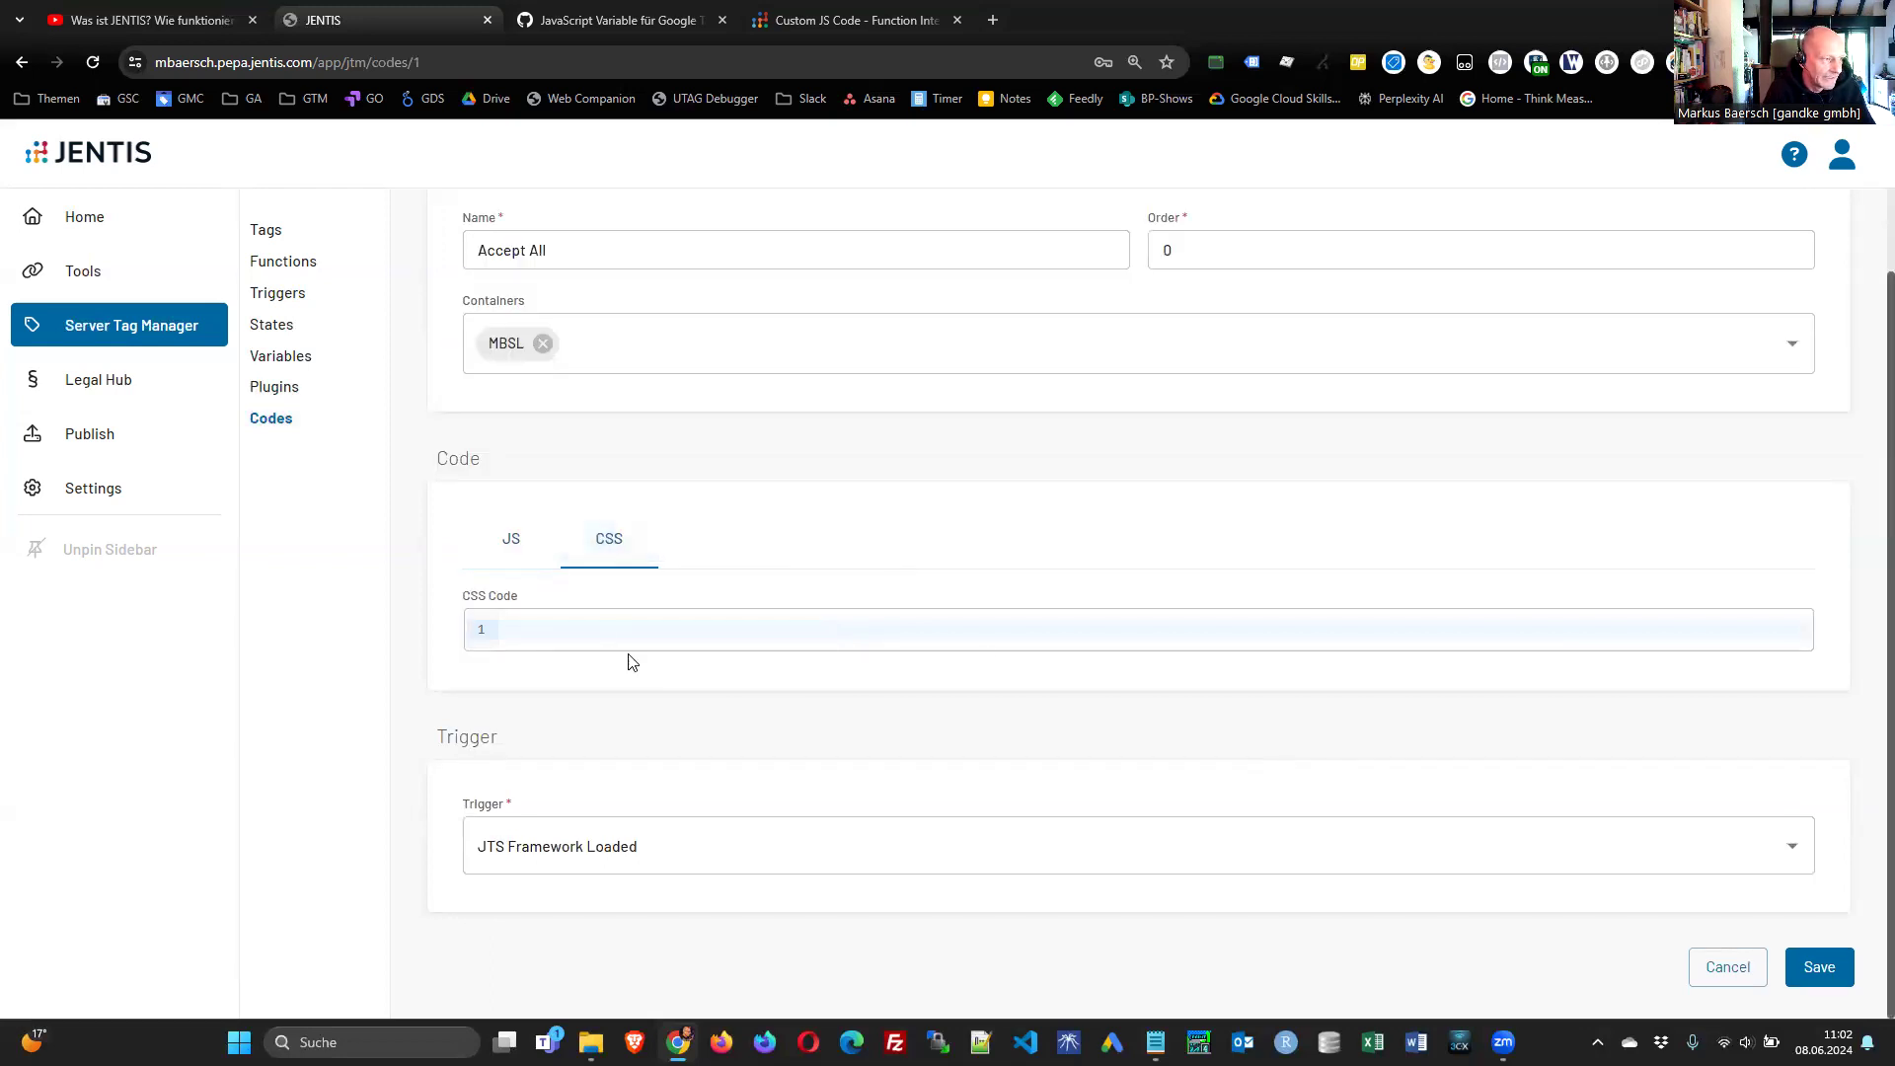
{"action": "left_click", "coordinate": [511, 537]}
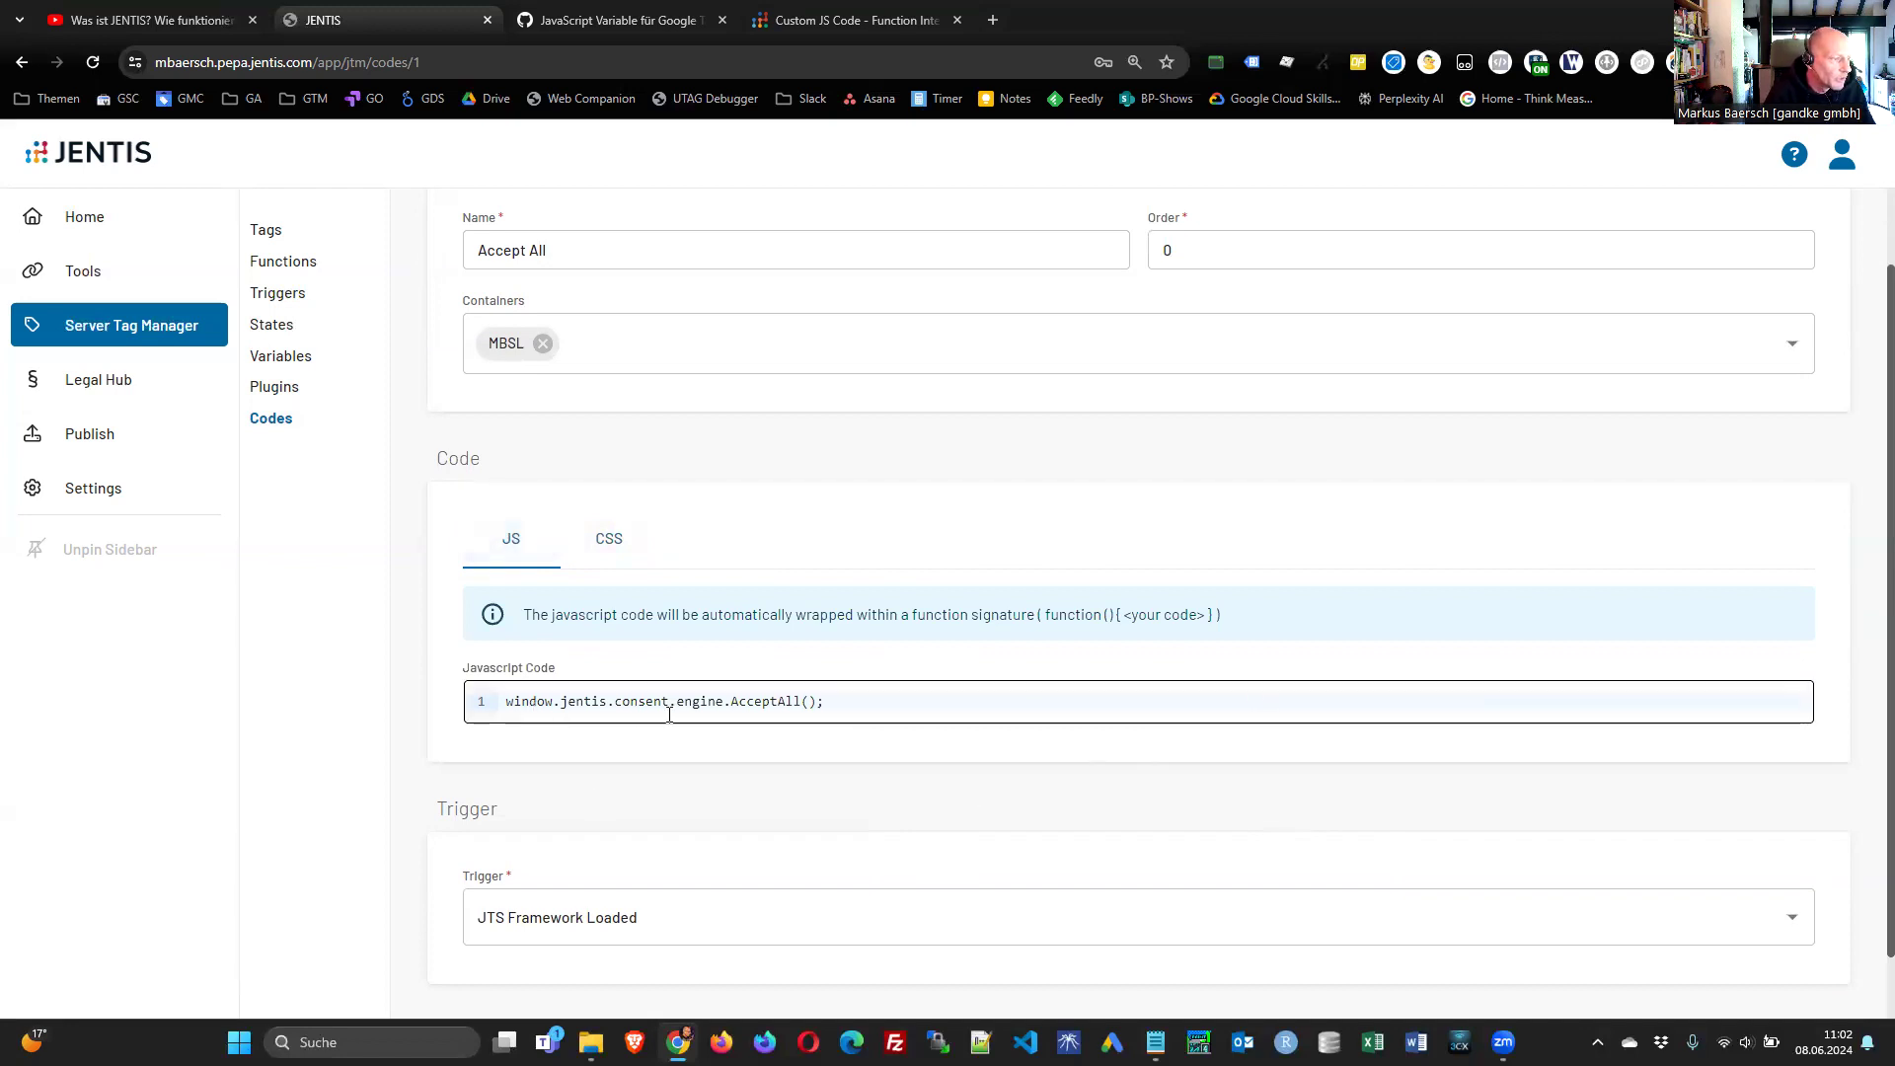
{"action": "left_click", "coordinate": [787, 702]}
{"action": "left_click", "coordinate": [908, 702]}
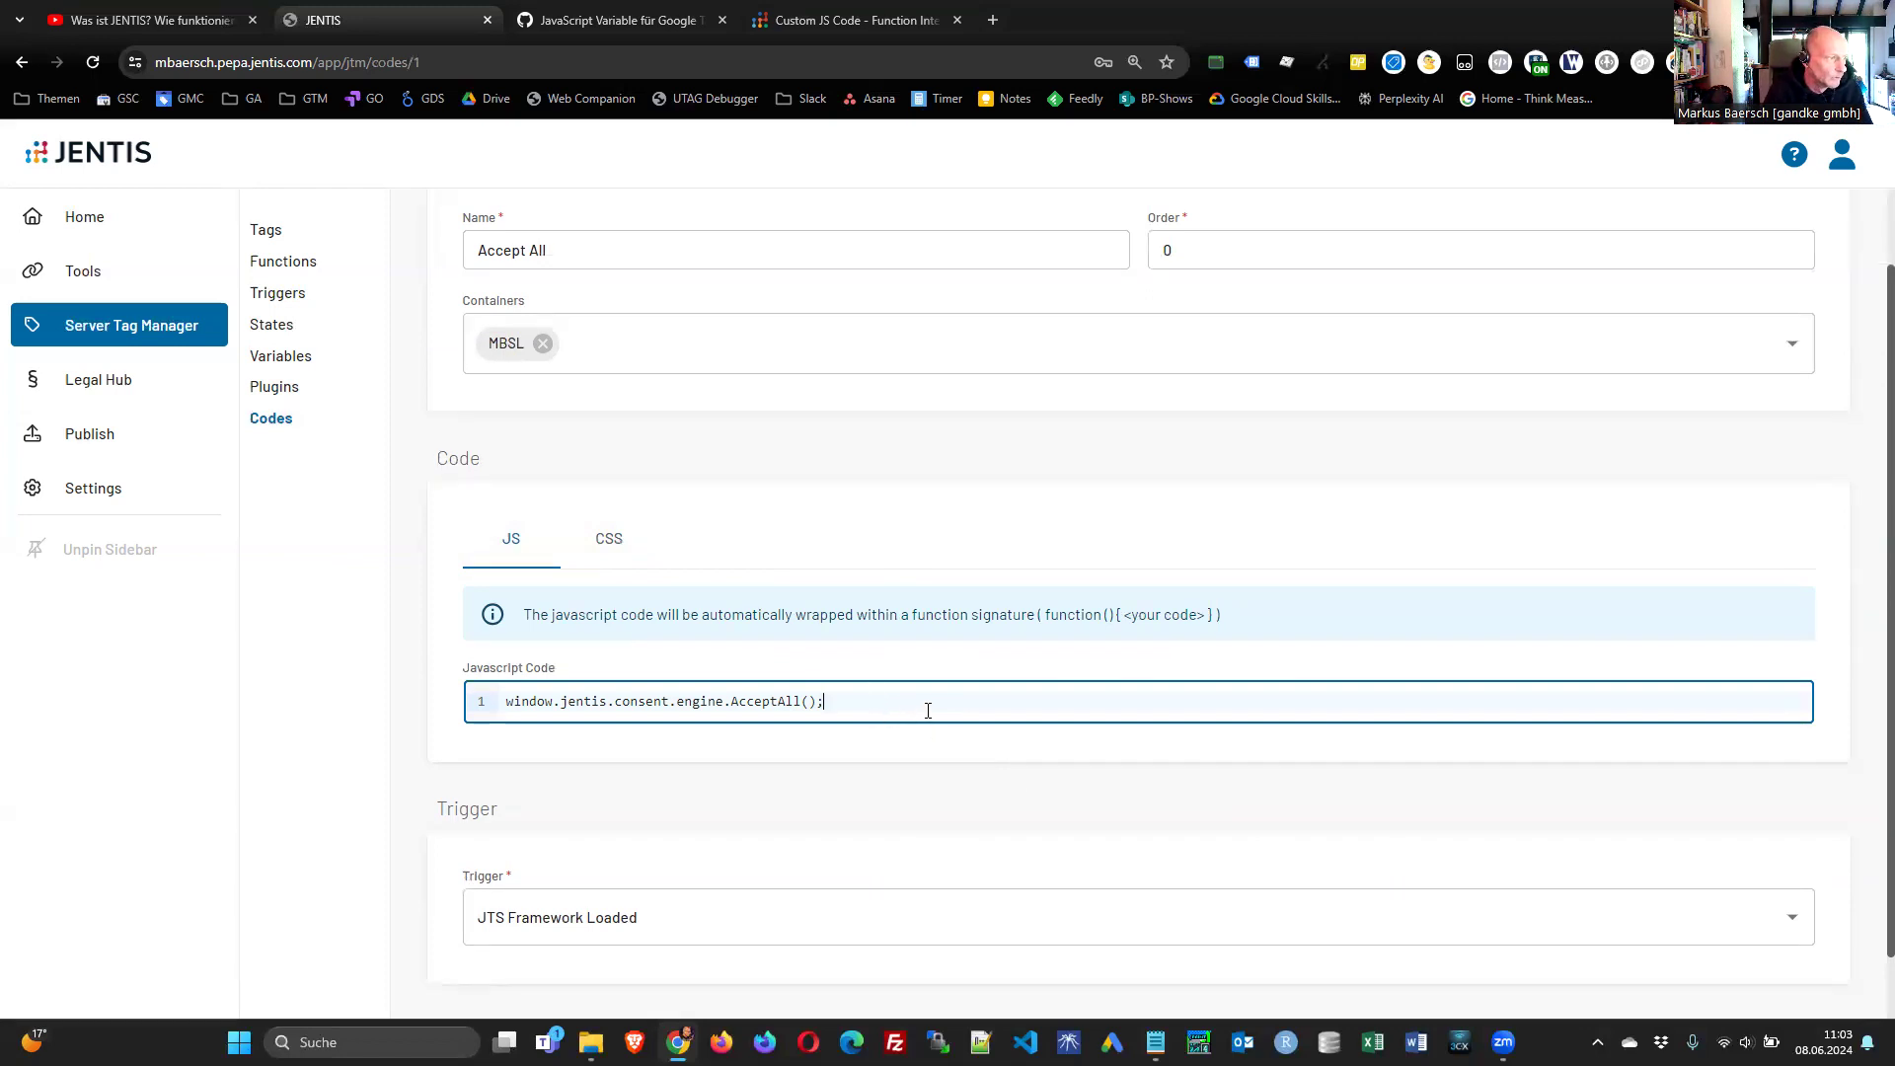
{"action": "left_click", "coordinate": [1016, 742]}
{"action": "scroll", "coordinate": [1019, 748], "scroll_direction": "up", "scroll_amount": 1}
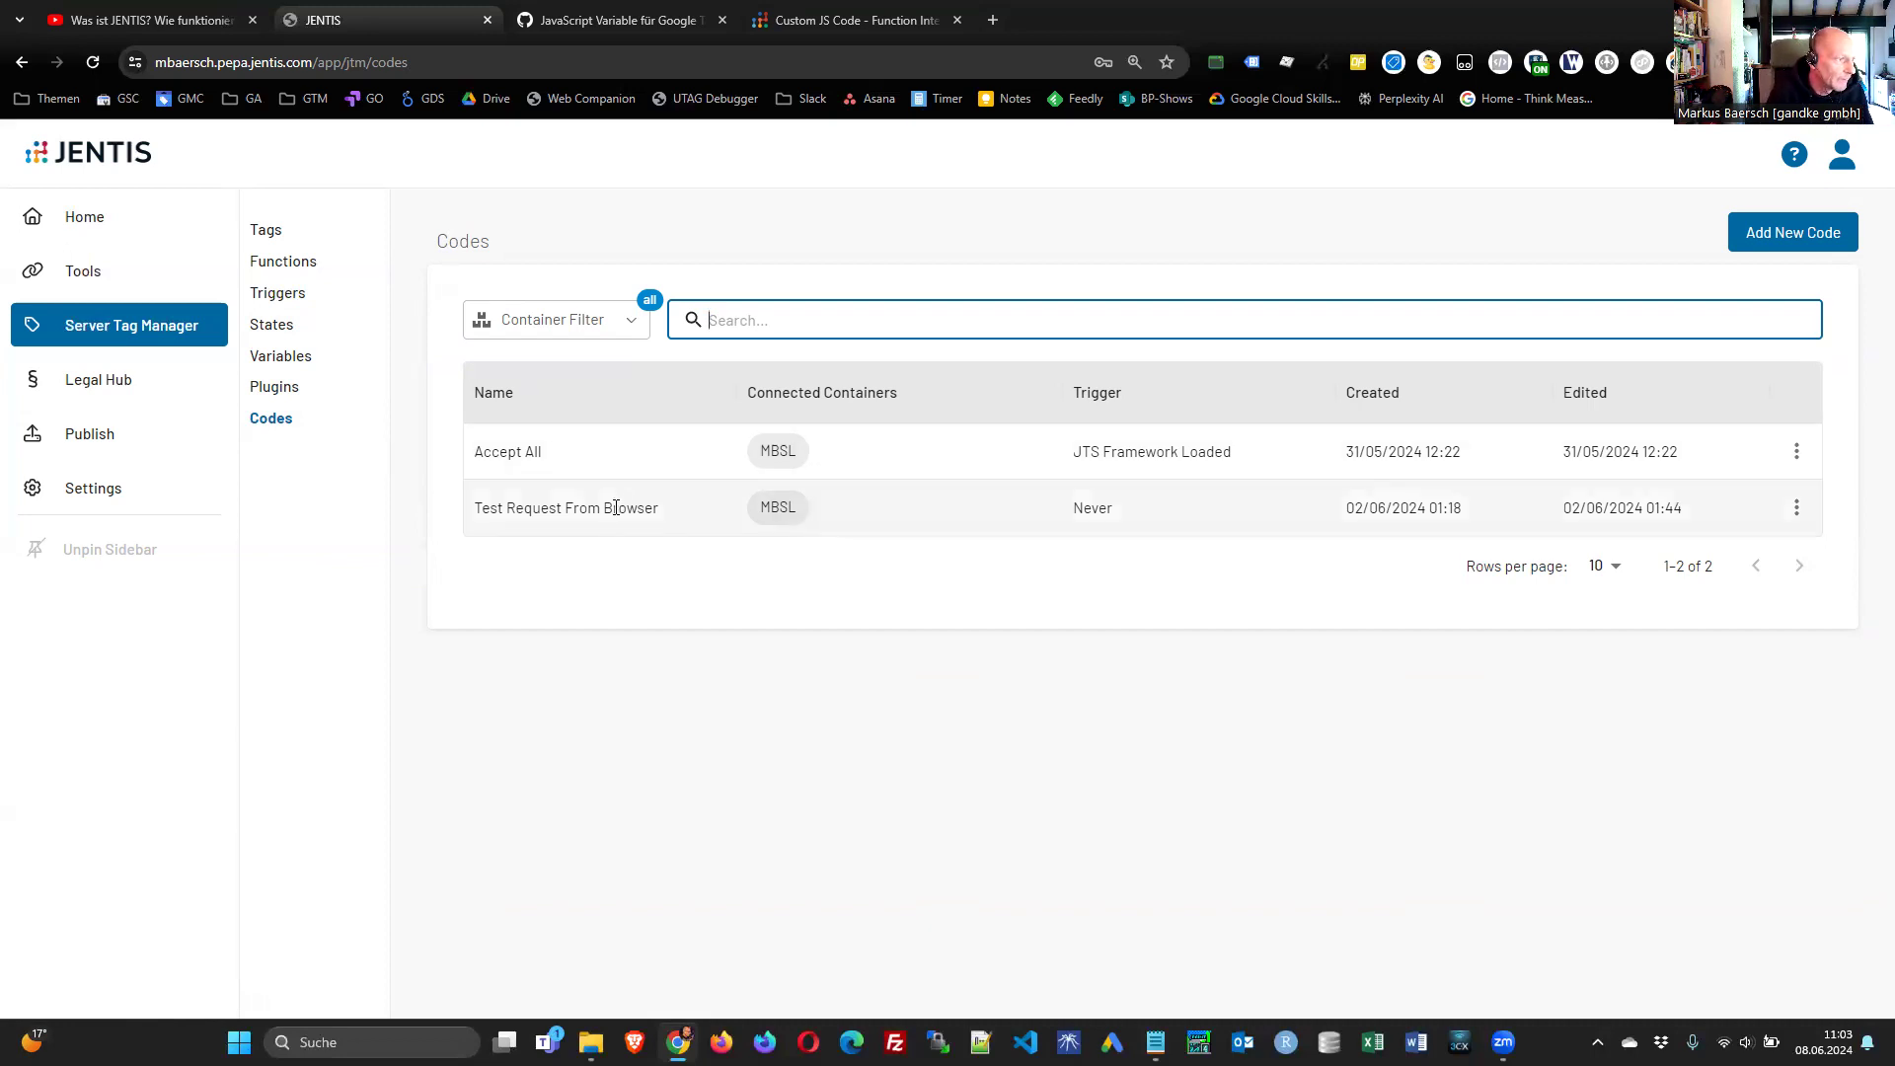
- Open the Test Request From Browser code, set its trigger to JTS Framework Loaded and save it
{"action": "left_click", "coordinate": [573, 519]}
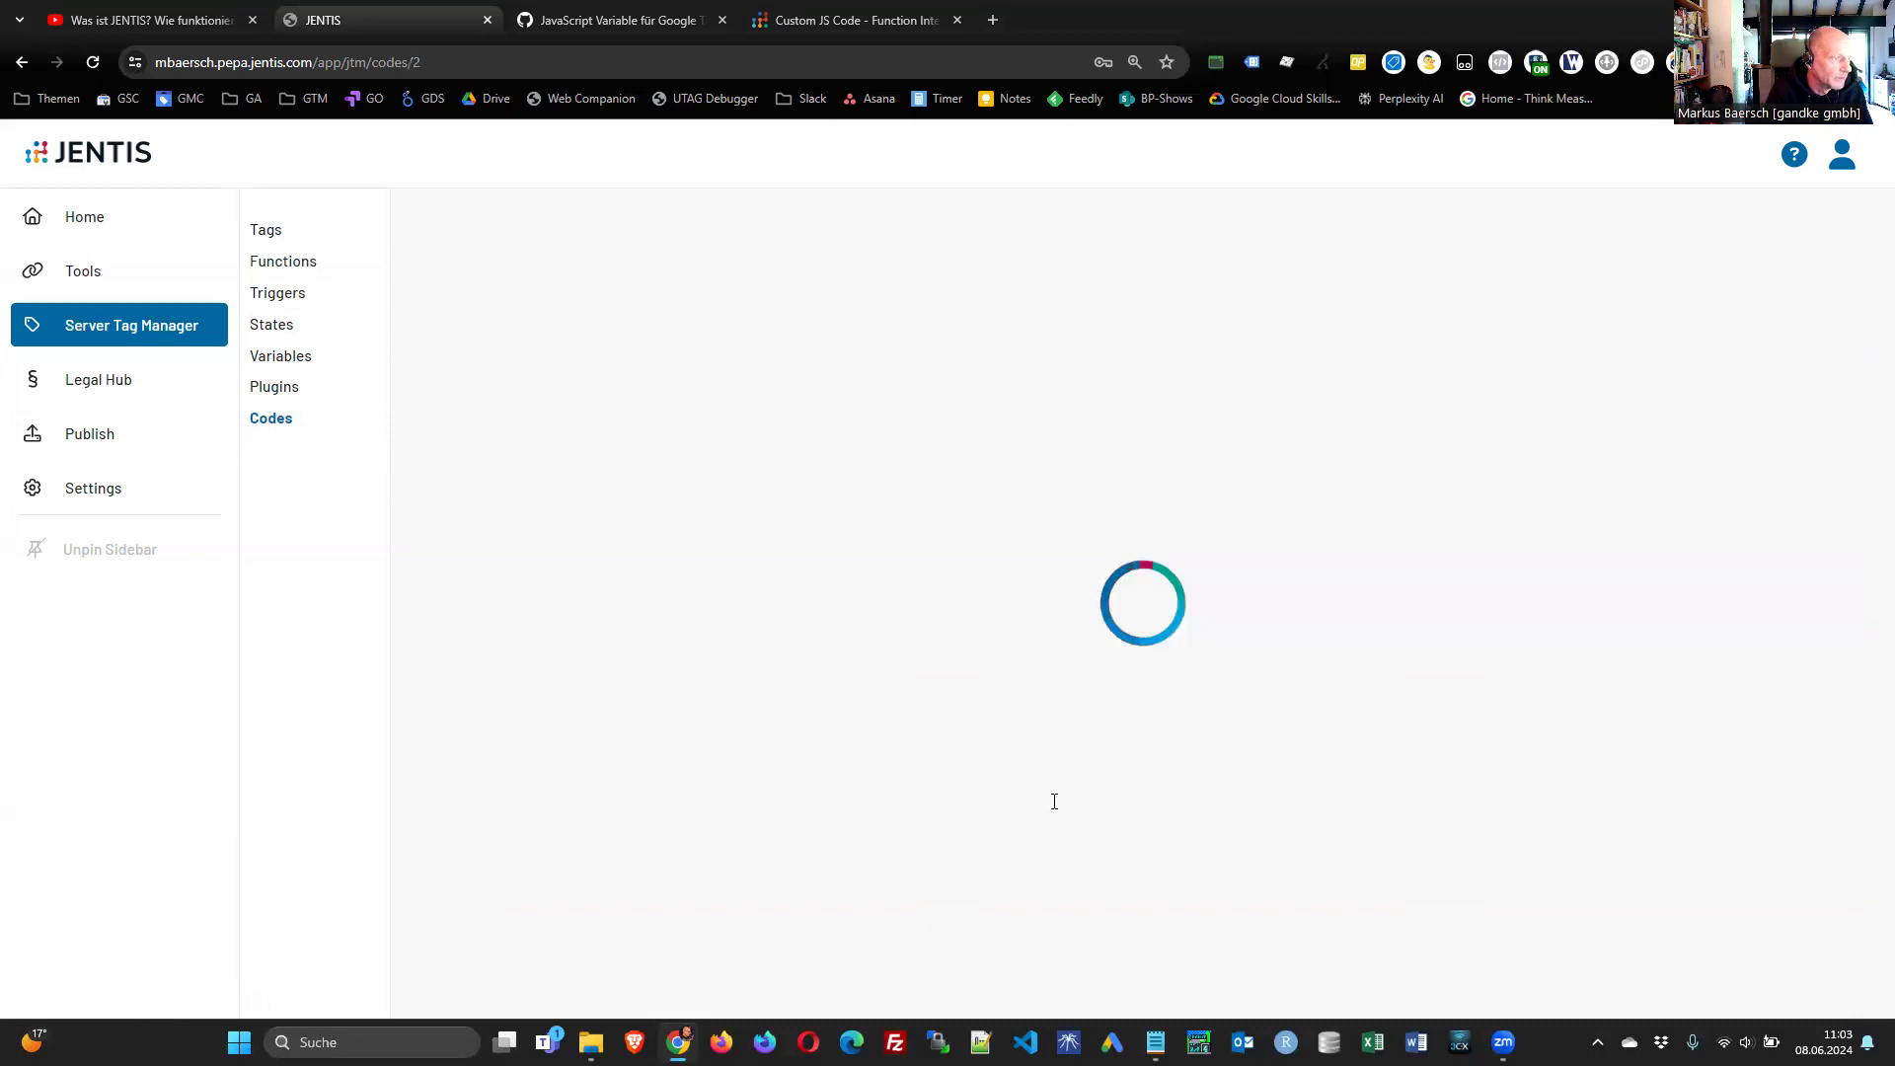
{"action": "scroll", "coordinate": [1109, 820], "scroll_direction": "down", "scroll_amount": 3}
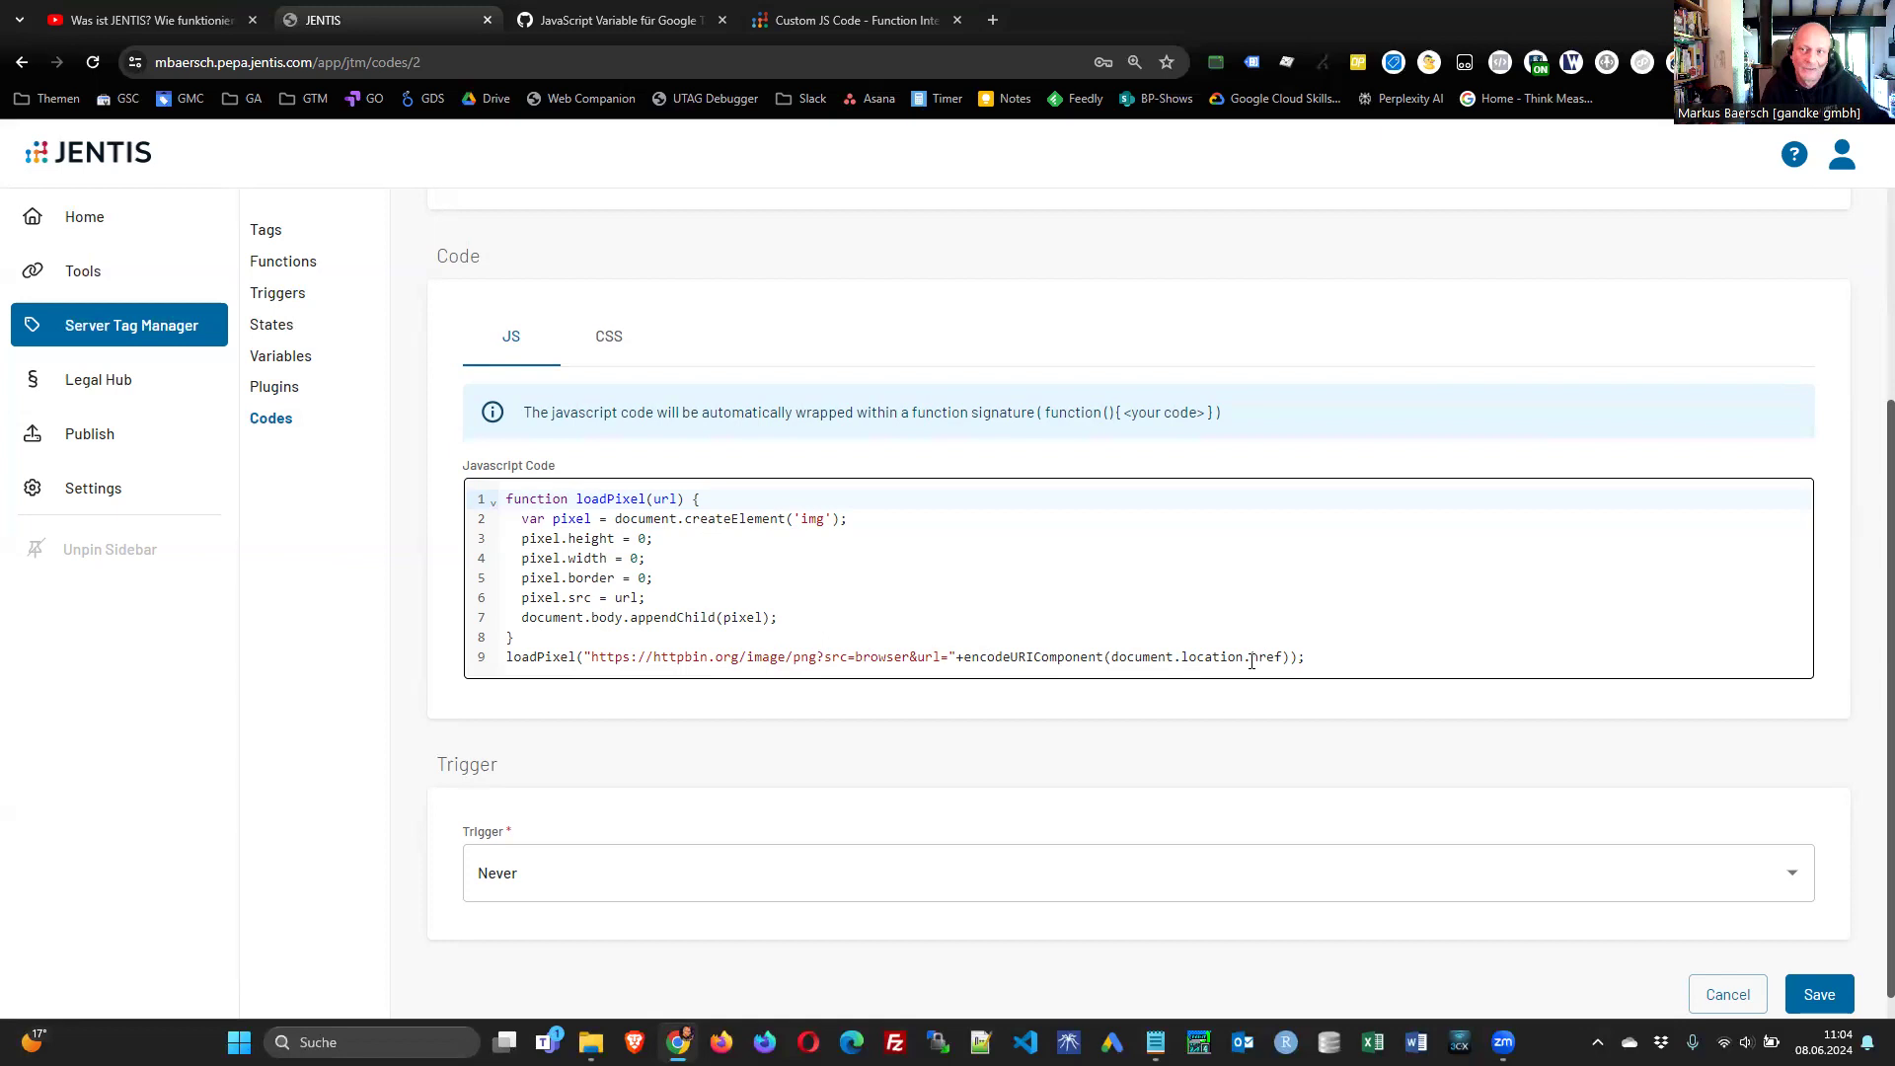
{"action": "left_click", "coordinate": [833, 629]}
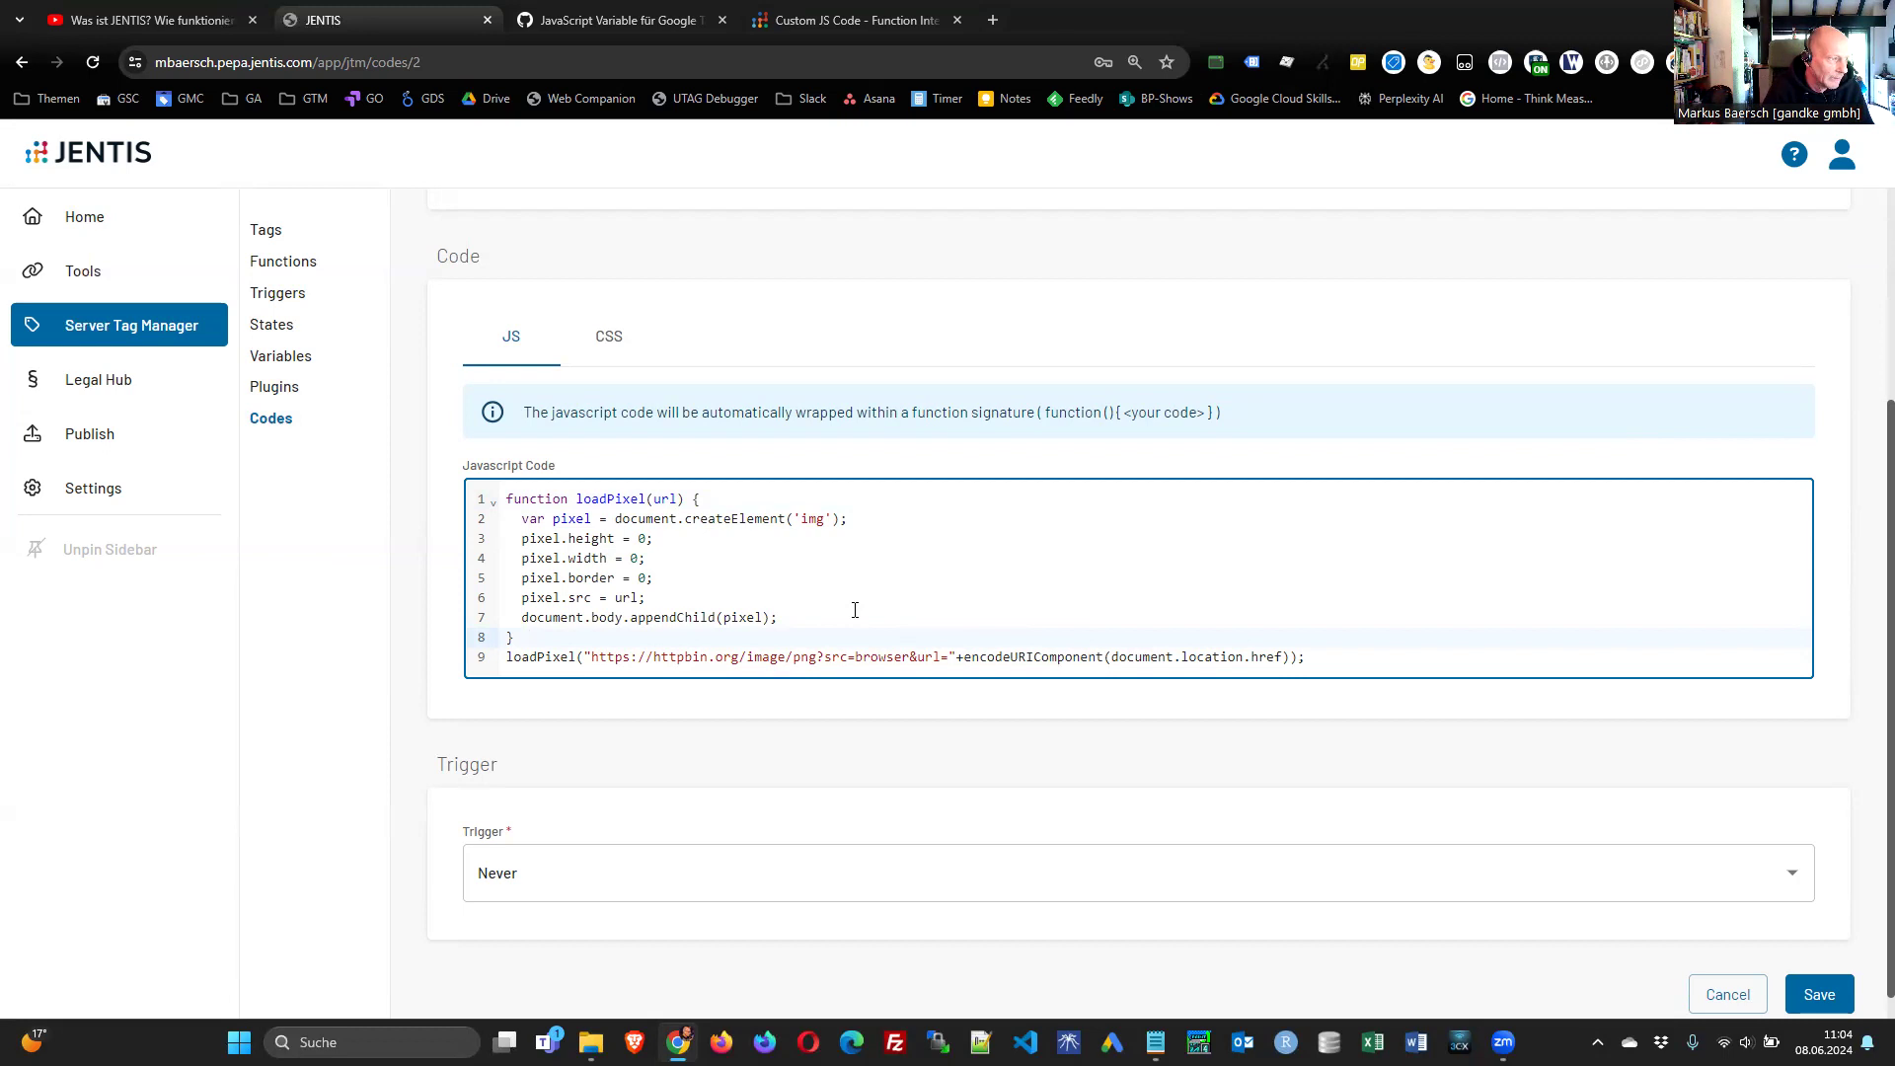
{"action": "left_click", "coordinate": [823, 869]}
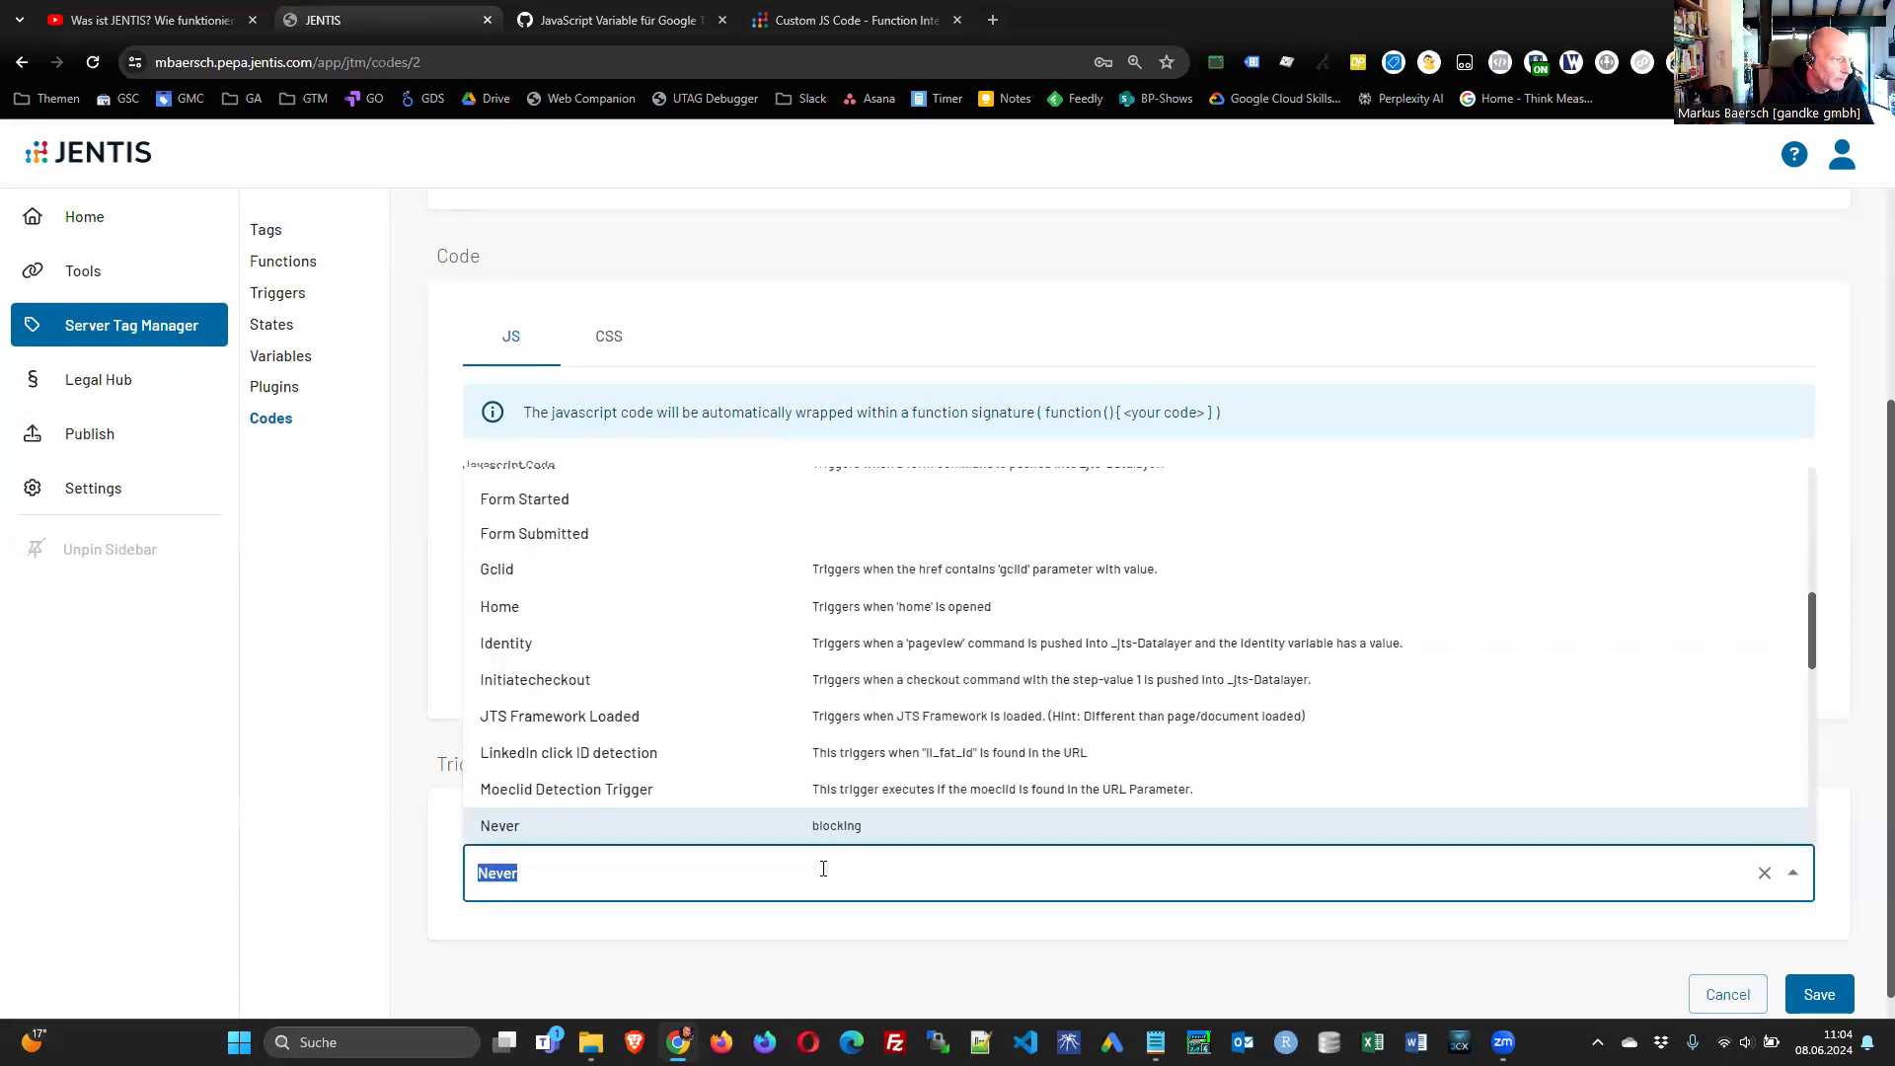
{"action": "left_click", "coordinate": [867, 718]}
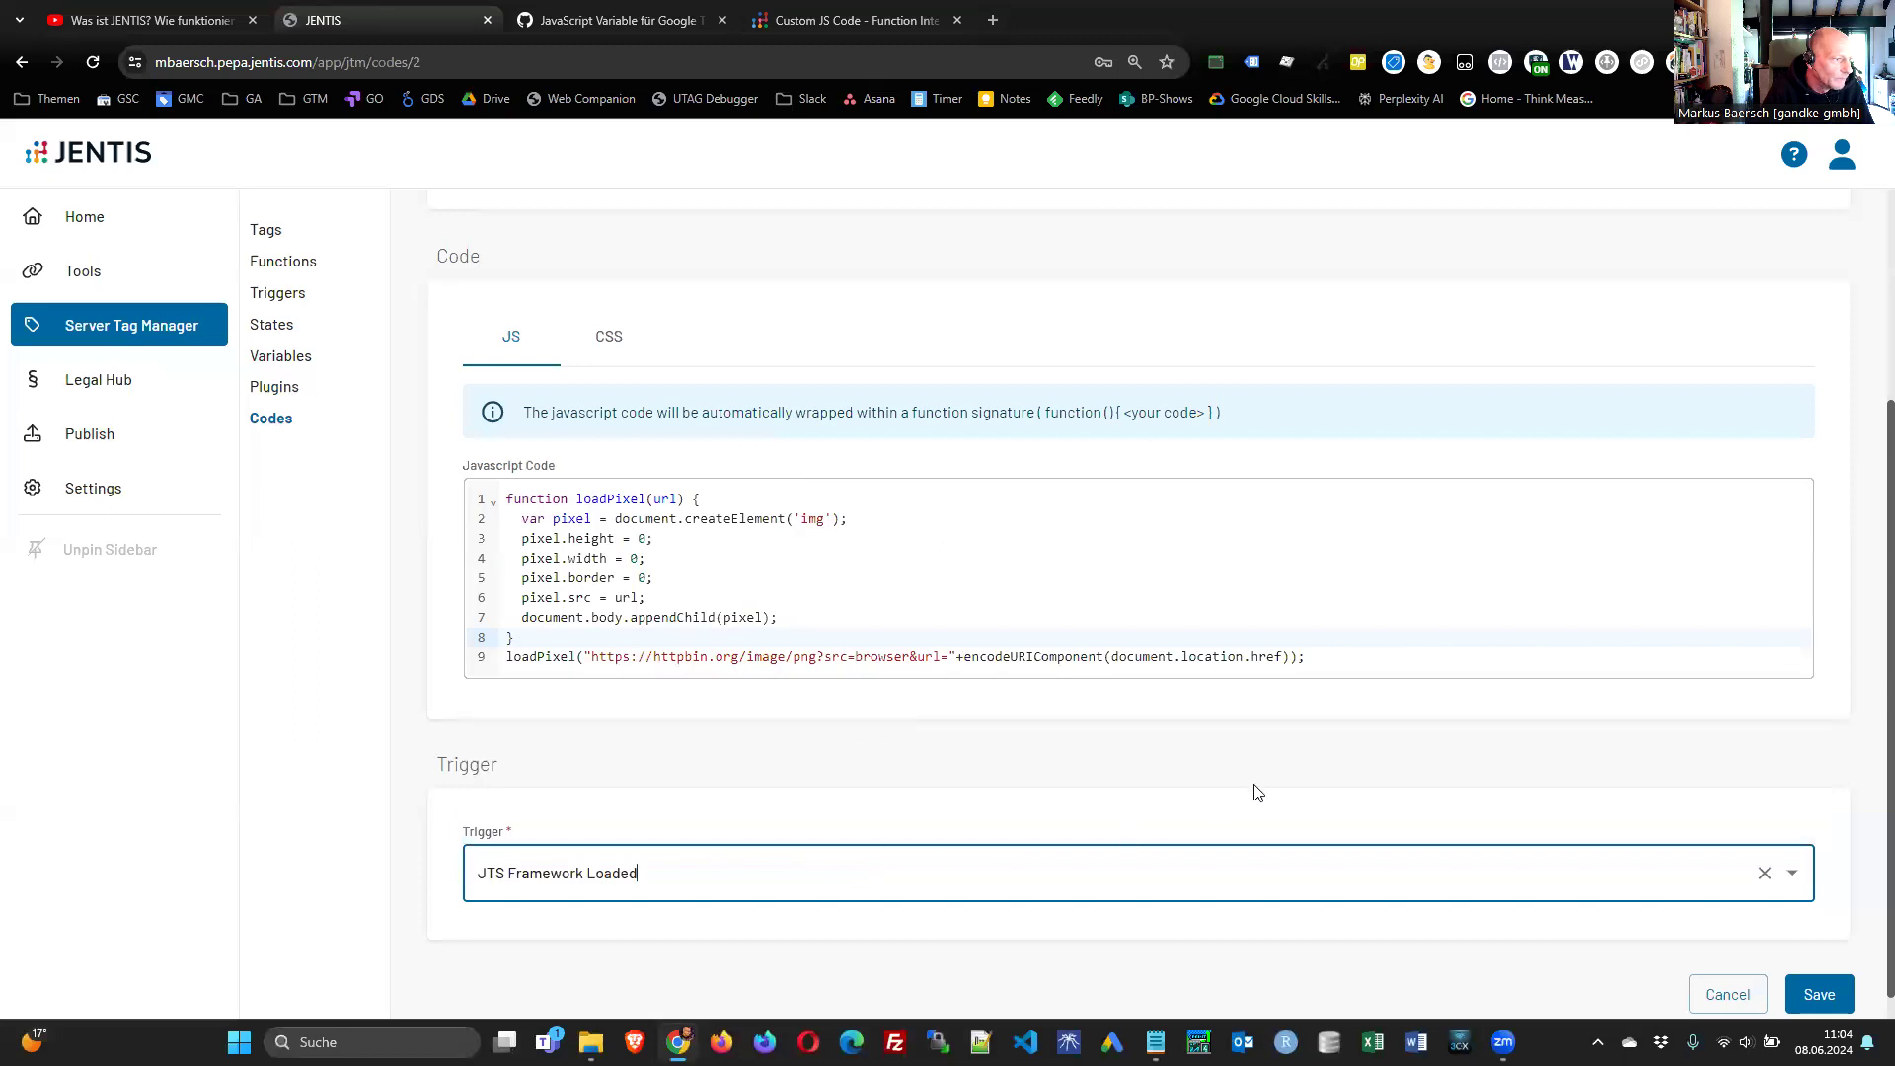
{"action": "scroll", "coordinate": [1279, 788], "scroll_direction": "down", "scroll_amount": 1}
{"action": "left_click", "coordinate": [1819, 966]}
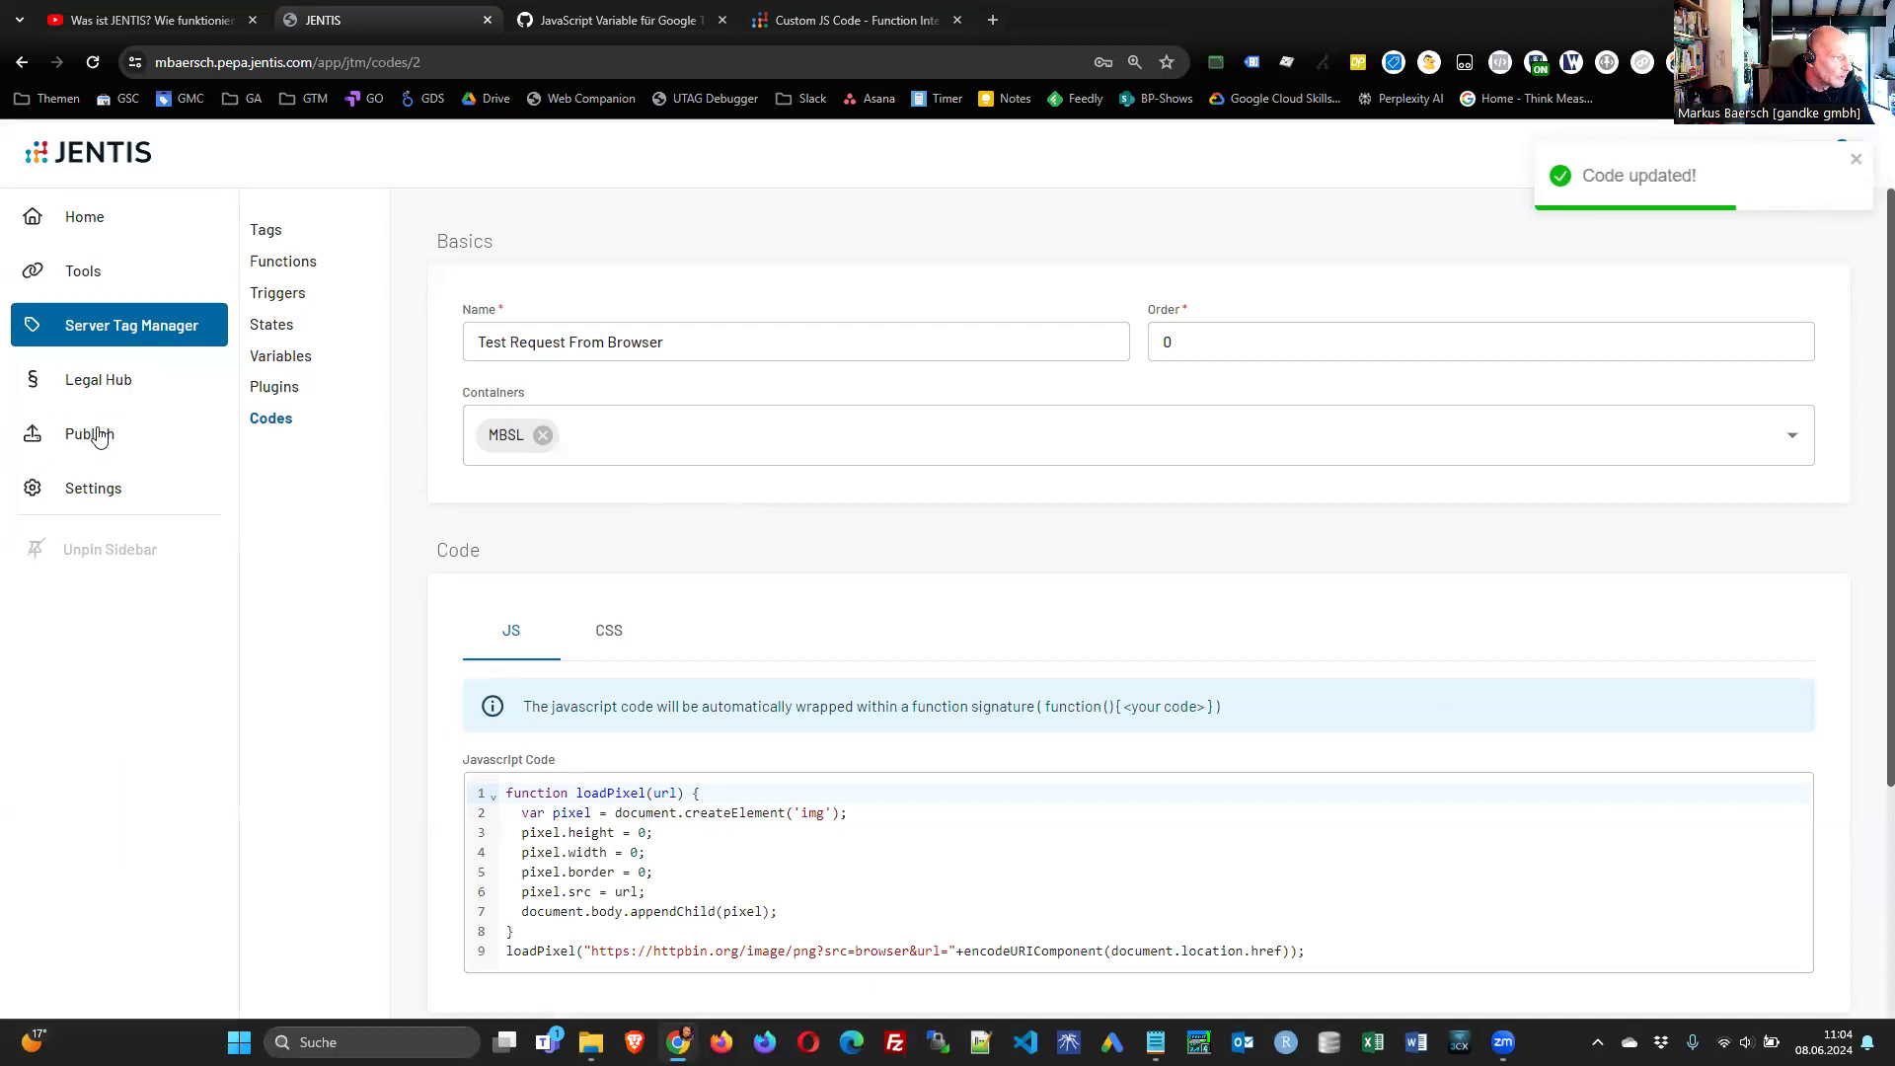
- Start a debug session from the preview of the current MBSL container version and open the website's Beratung page
{"action": "left_click", "coordinate": [132, 449]}
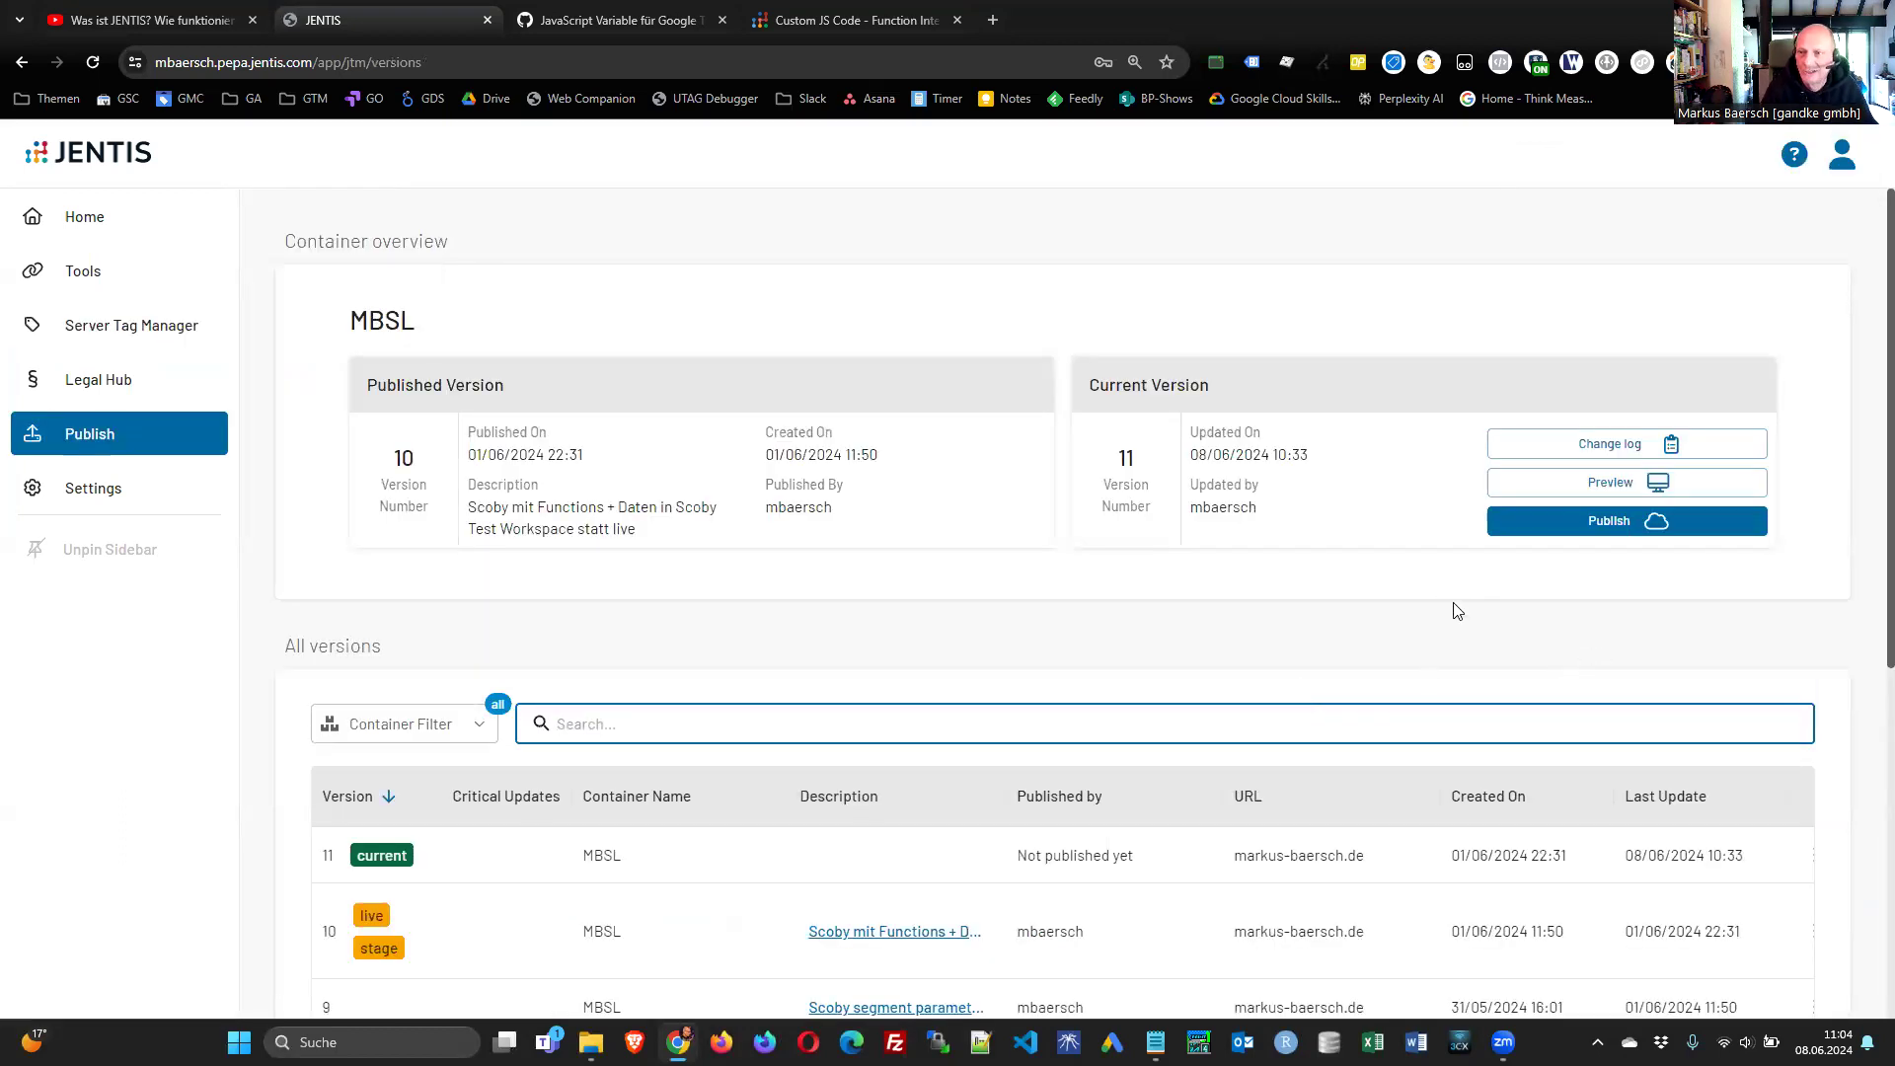
{"action": "left_click", "coordinate": [1594, 491]}
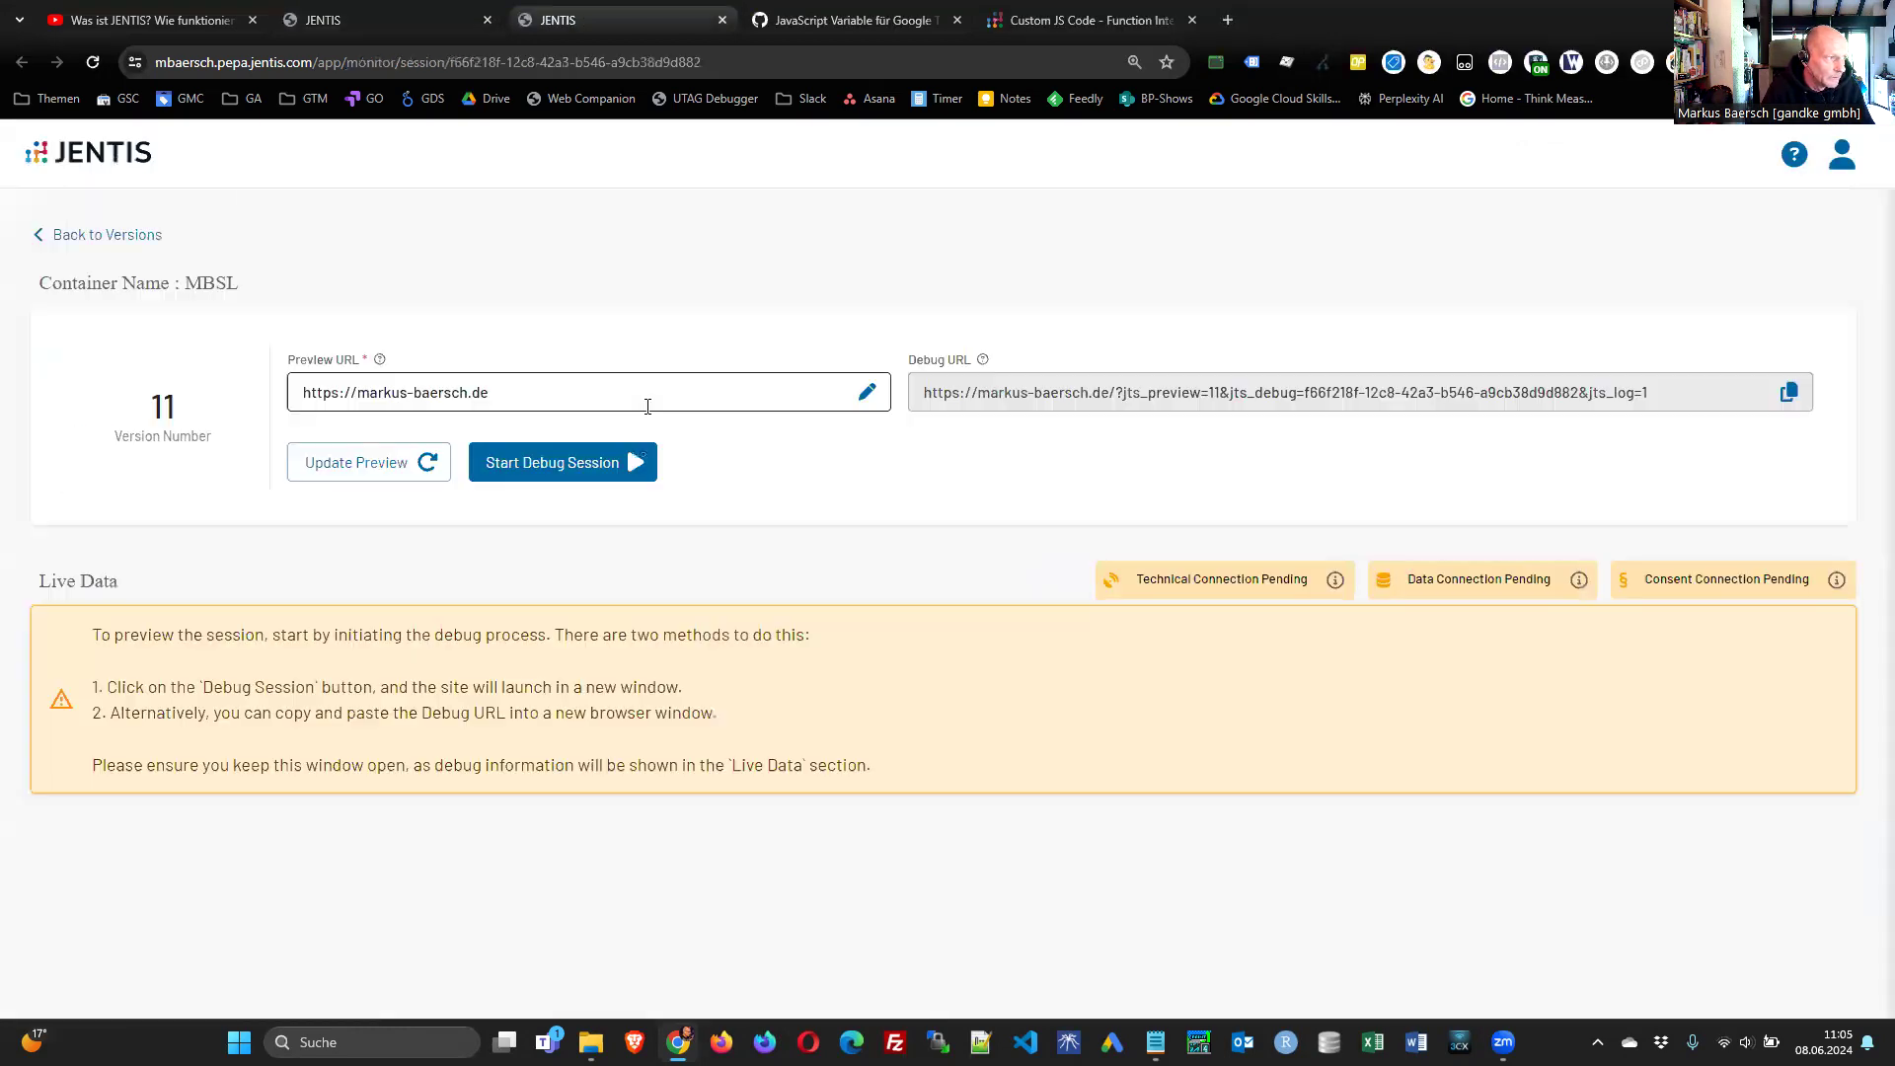
{"action": "left_click", "coordinate": [572, 464]}
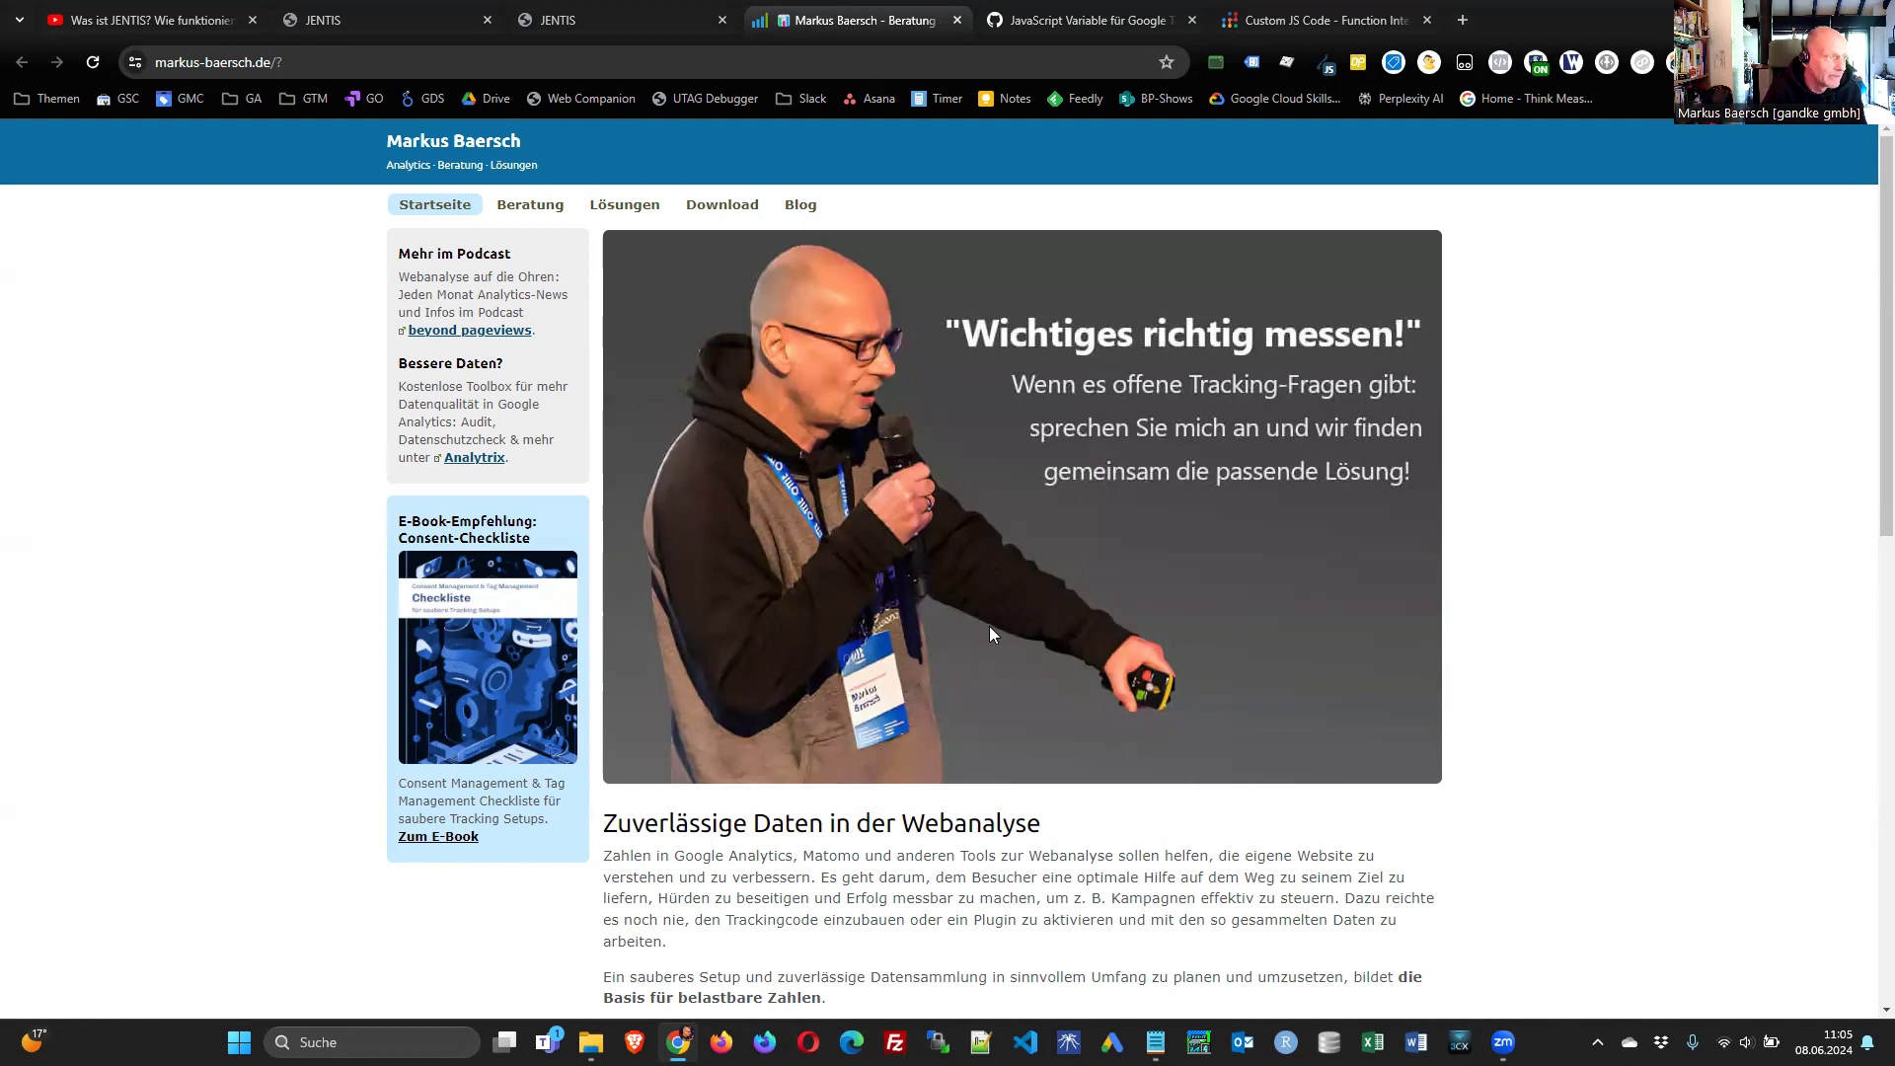
{"action": "left_click", "coordinate": [543, 204]}
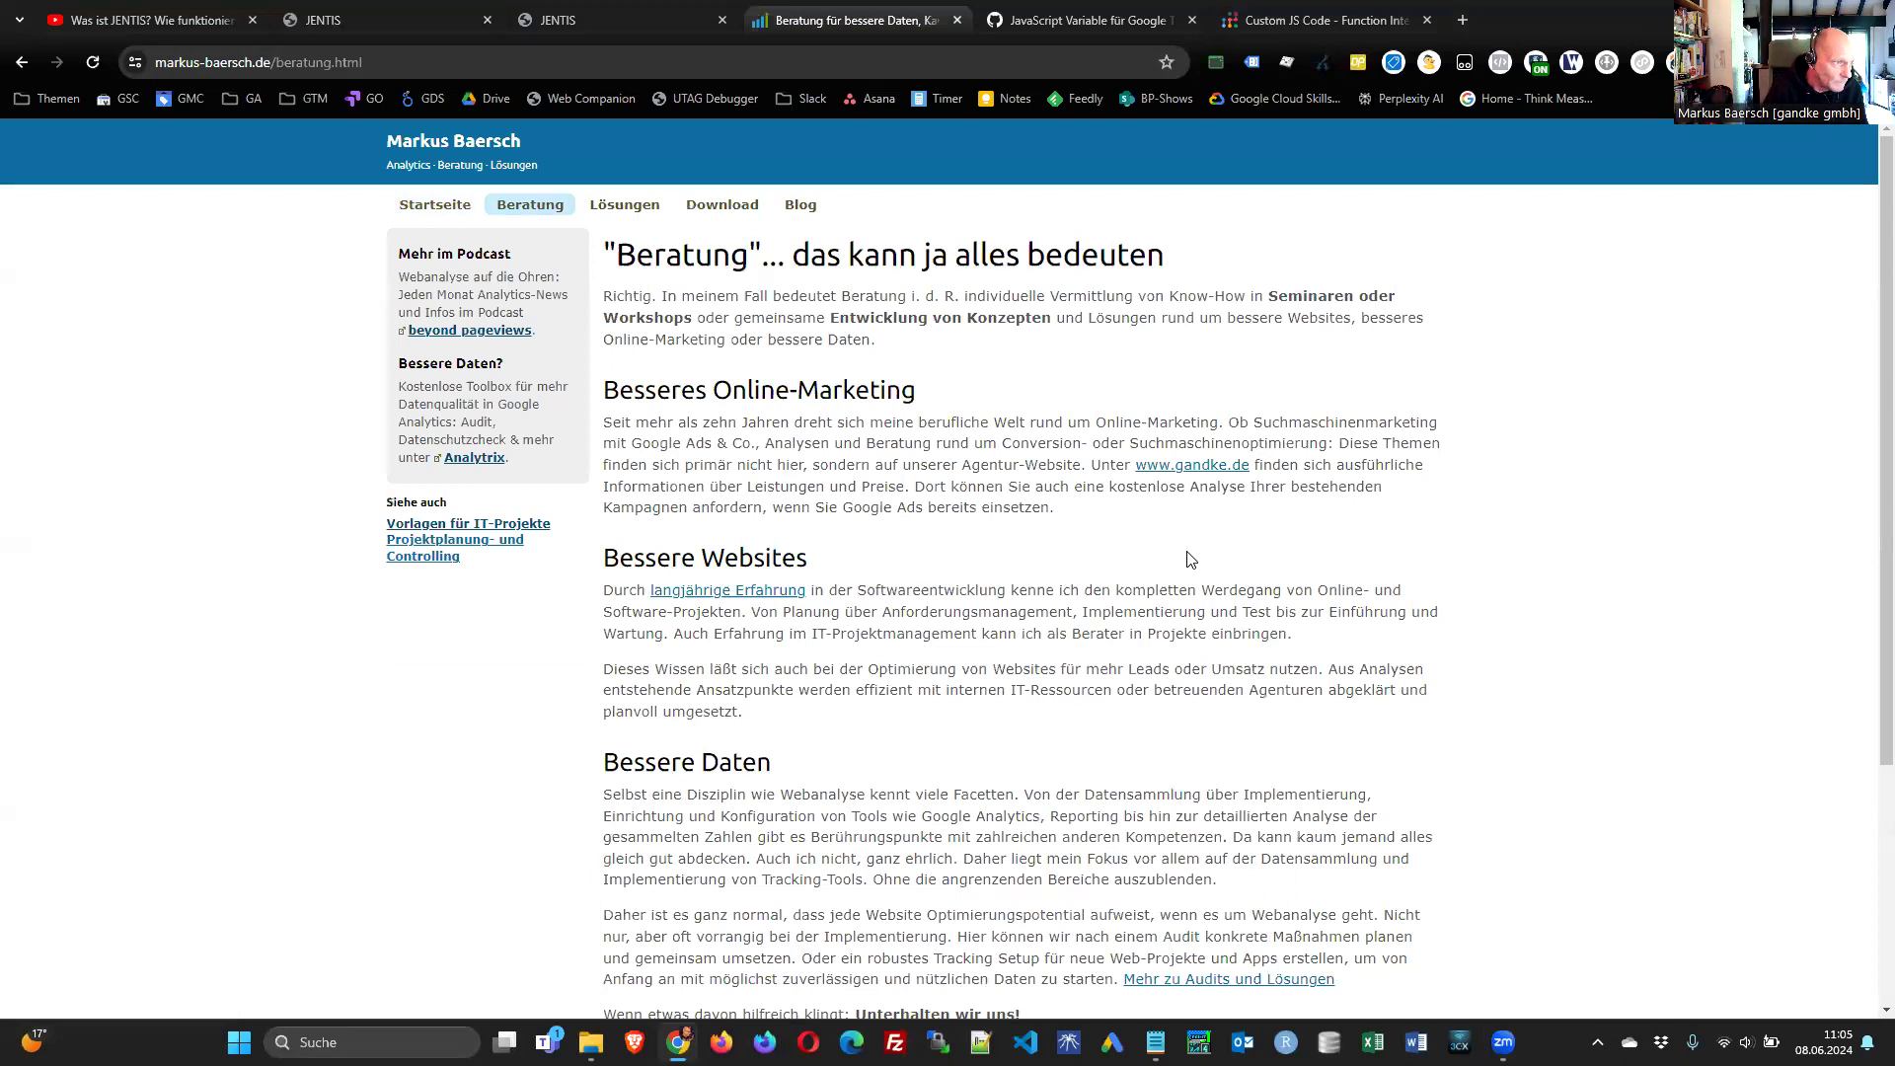
- Filter the browser's network log for httpbin and load the website's Lösungen page to record its requests
{"action": "key", "text": "F12"}
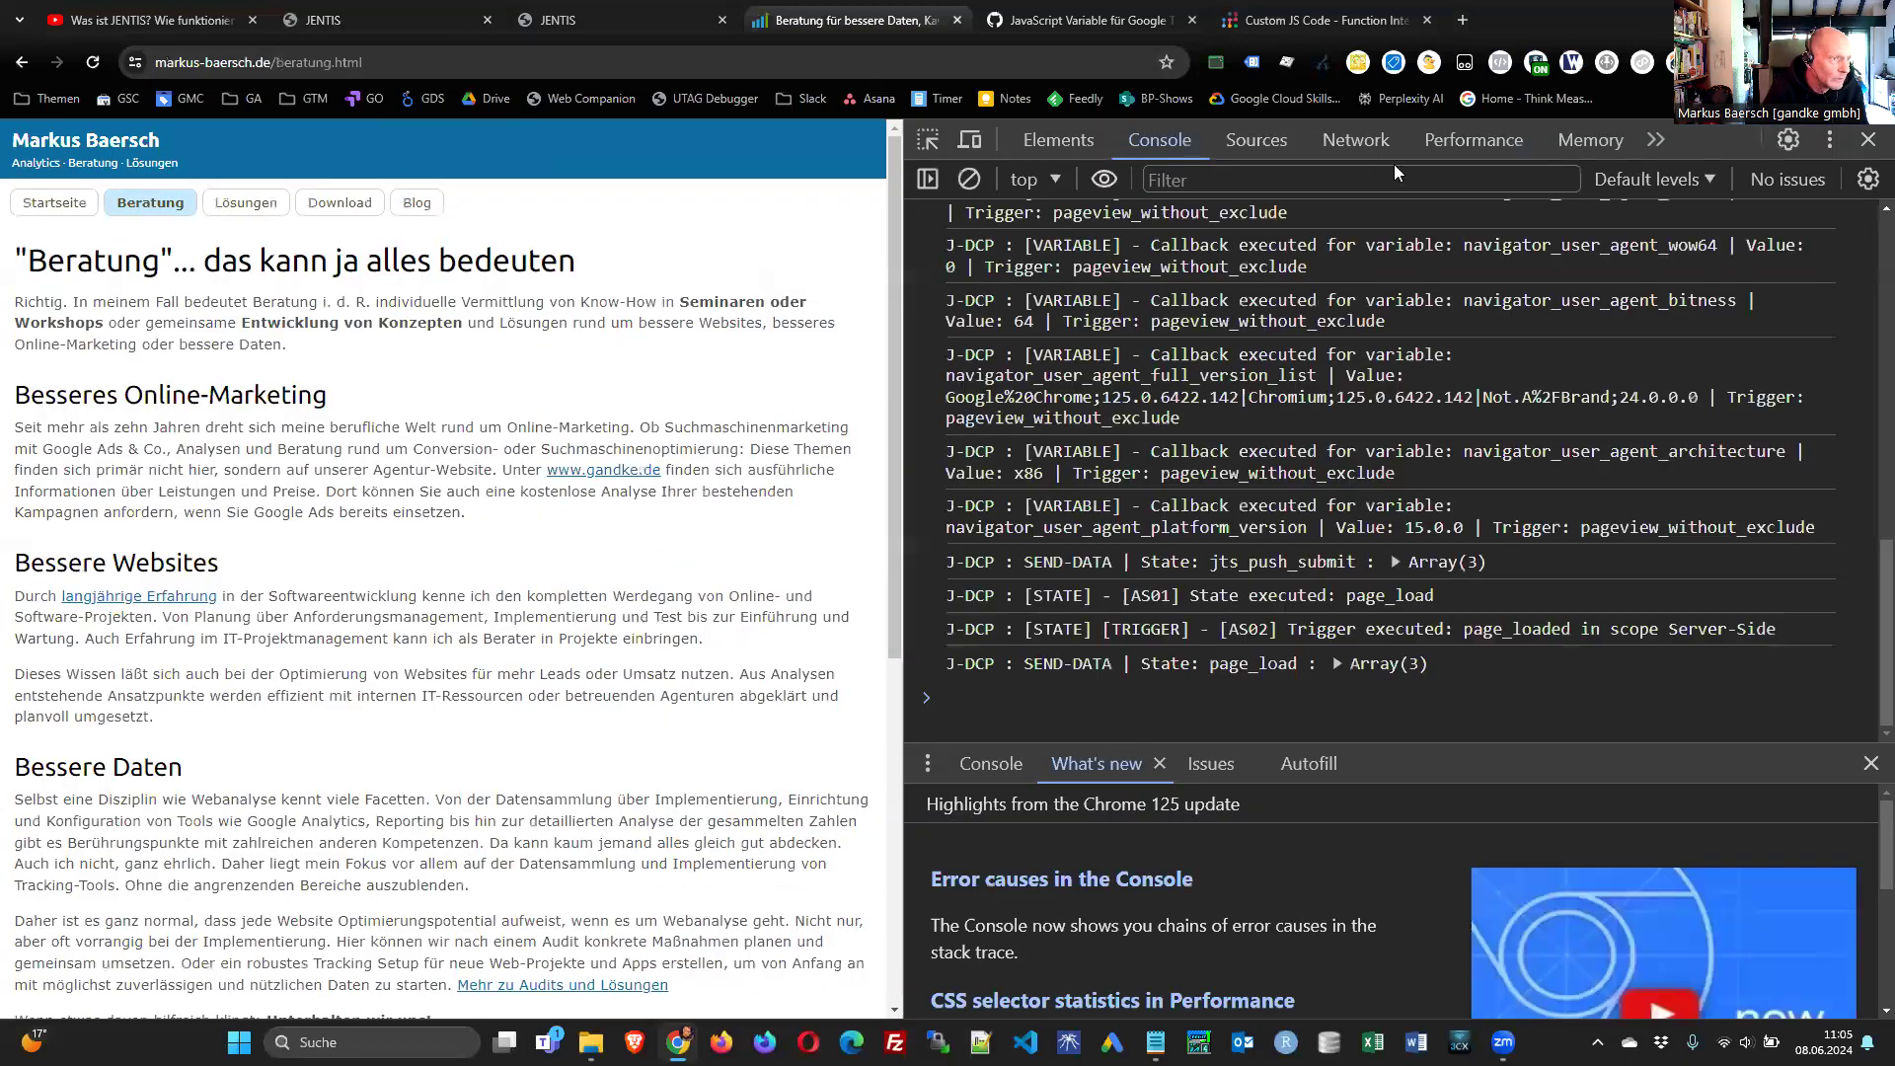
{"action": "left_click", "coordinate": [1358, 141]}
{"action": "key", "text": "ctrl+a"}
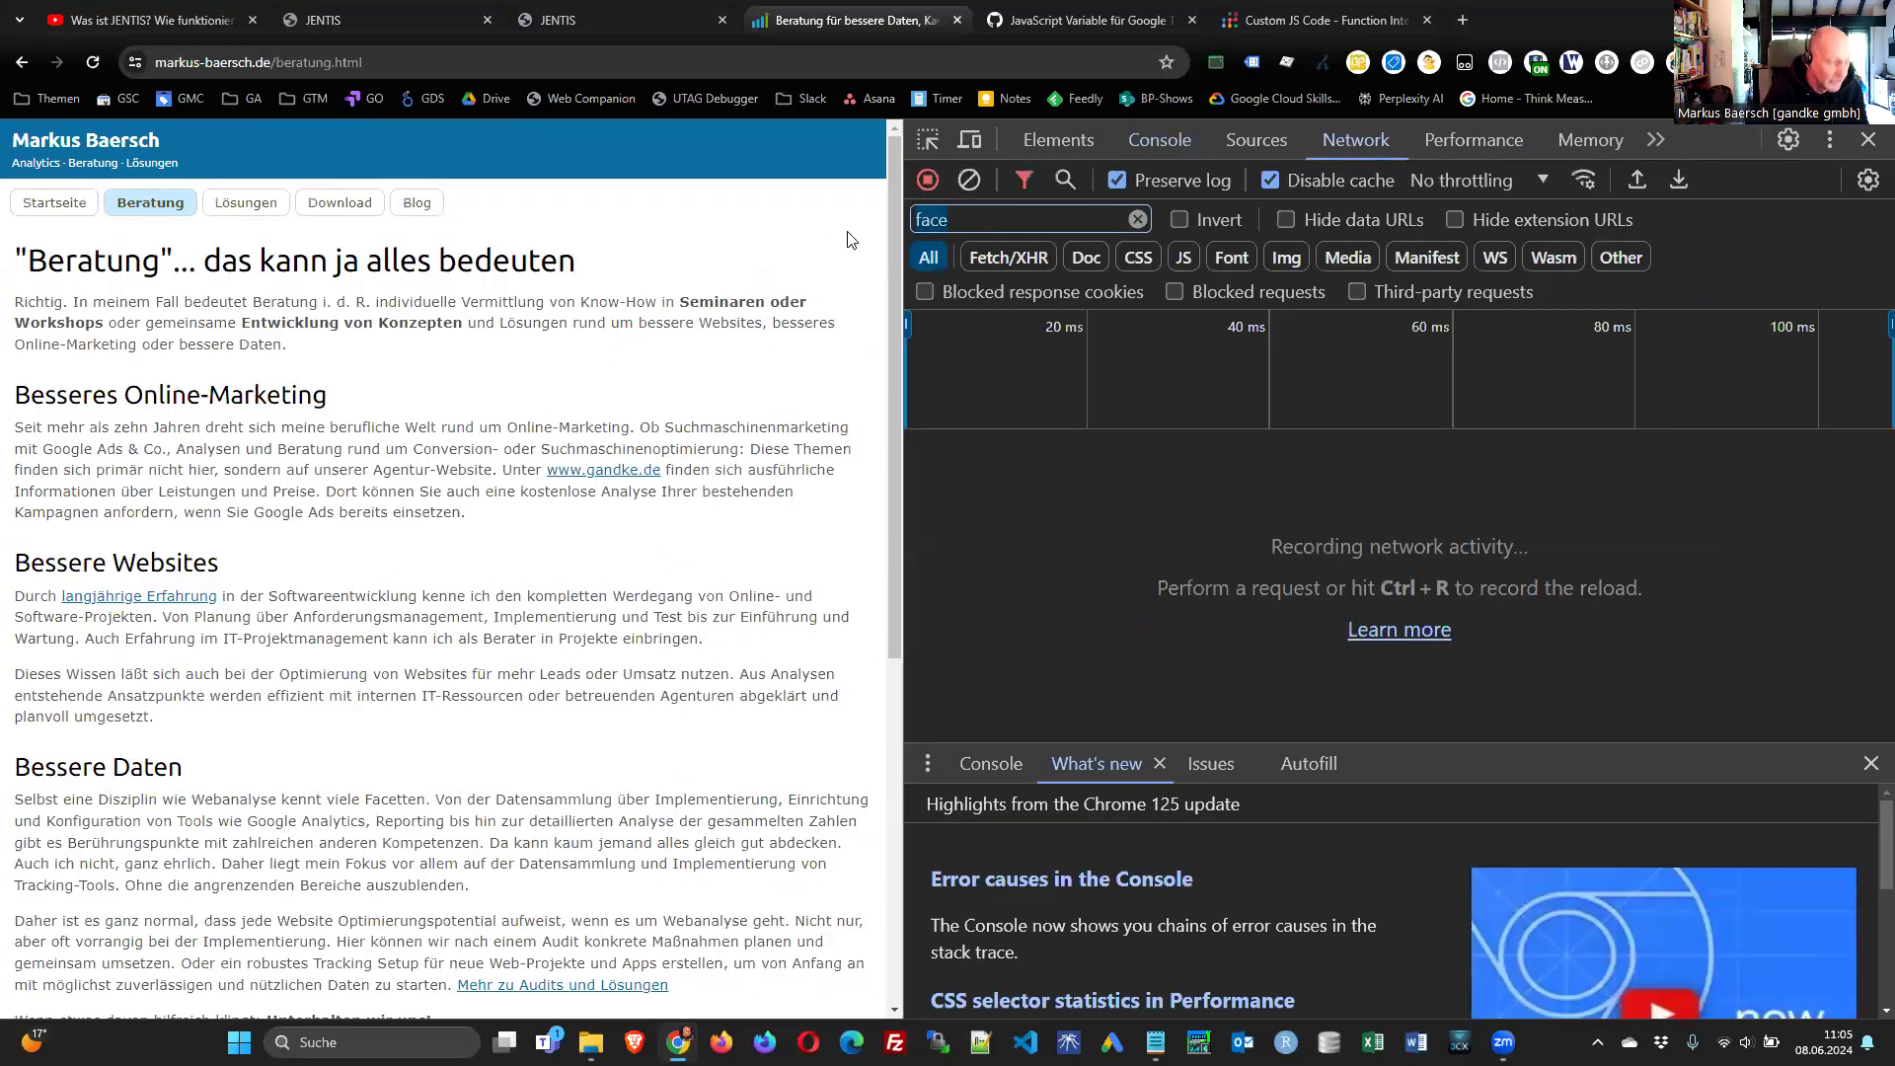
{"action": "type", "text": "http"}
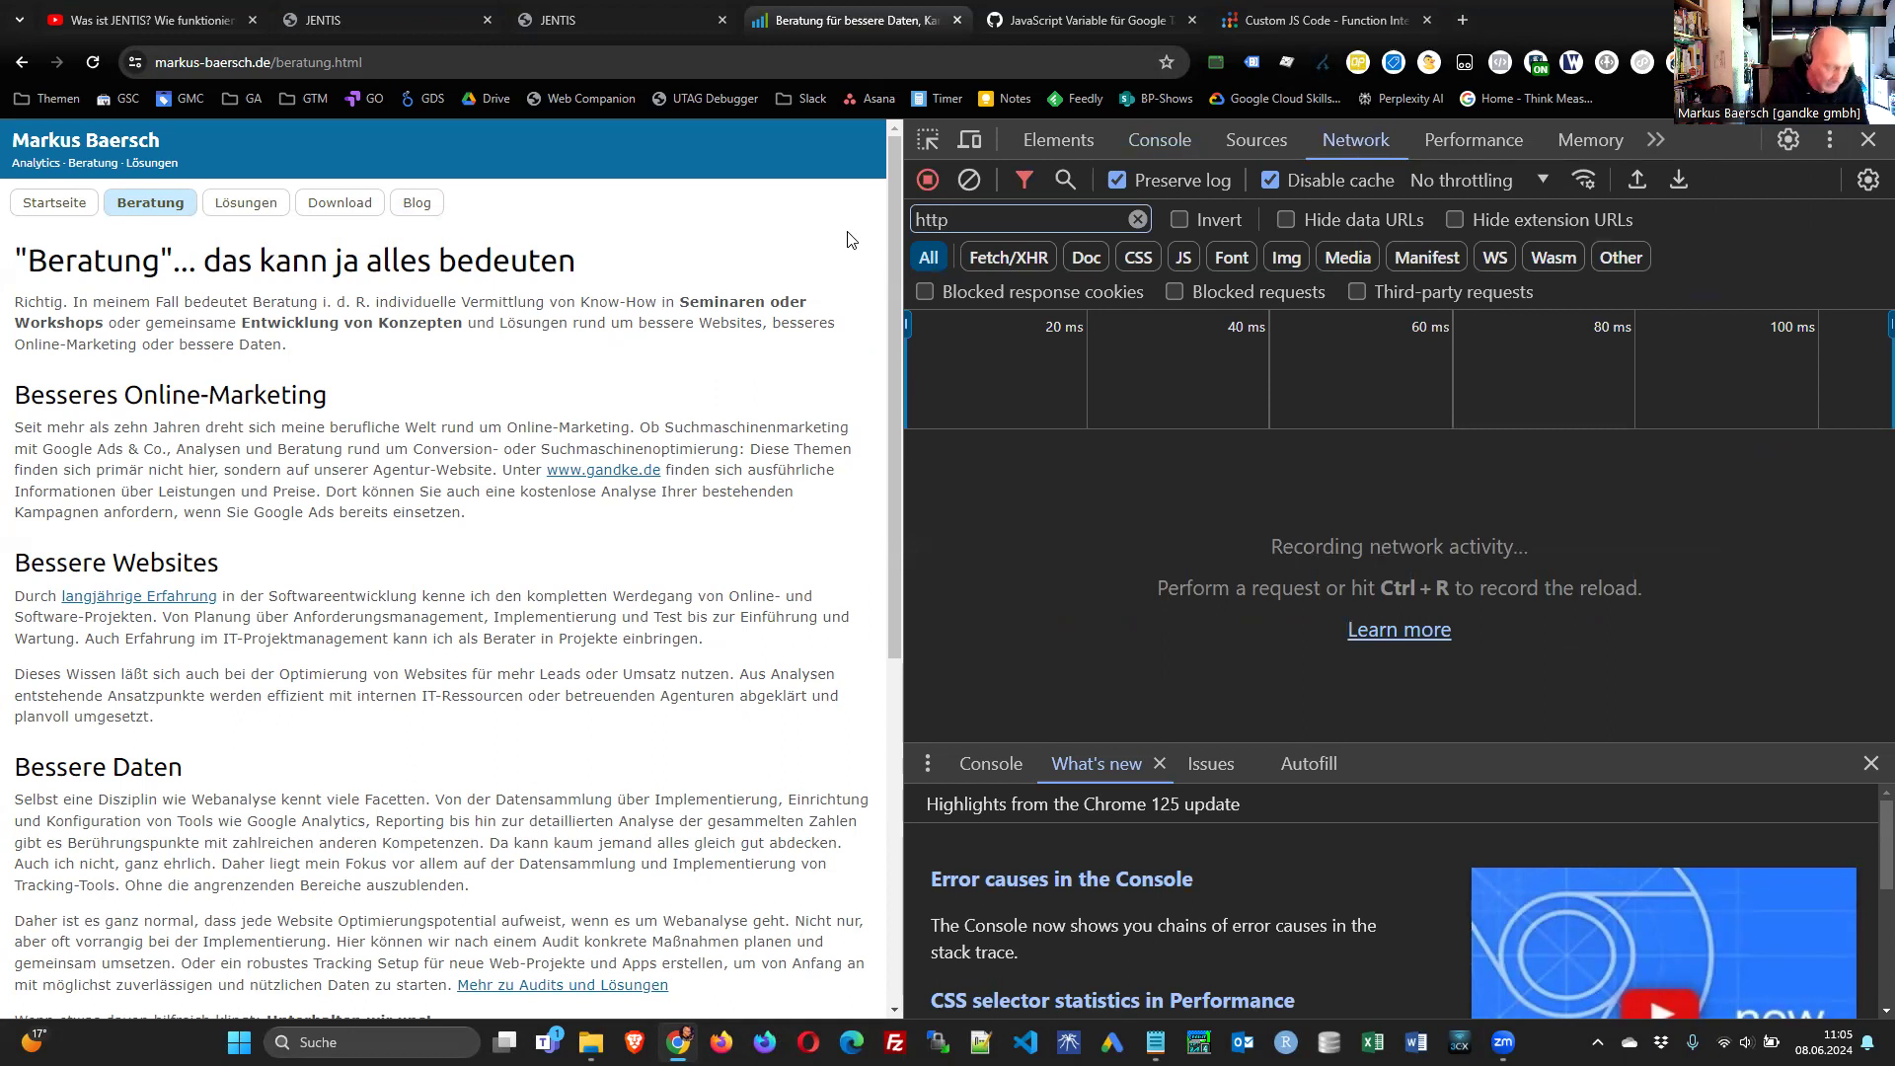
{"action": "type", "text": "bin"}
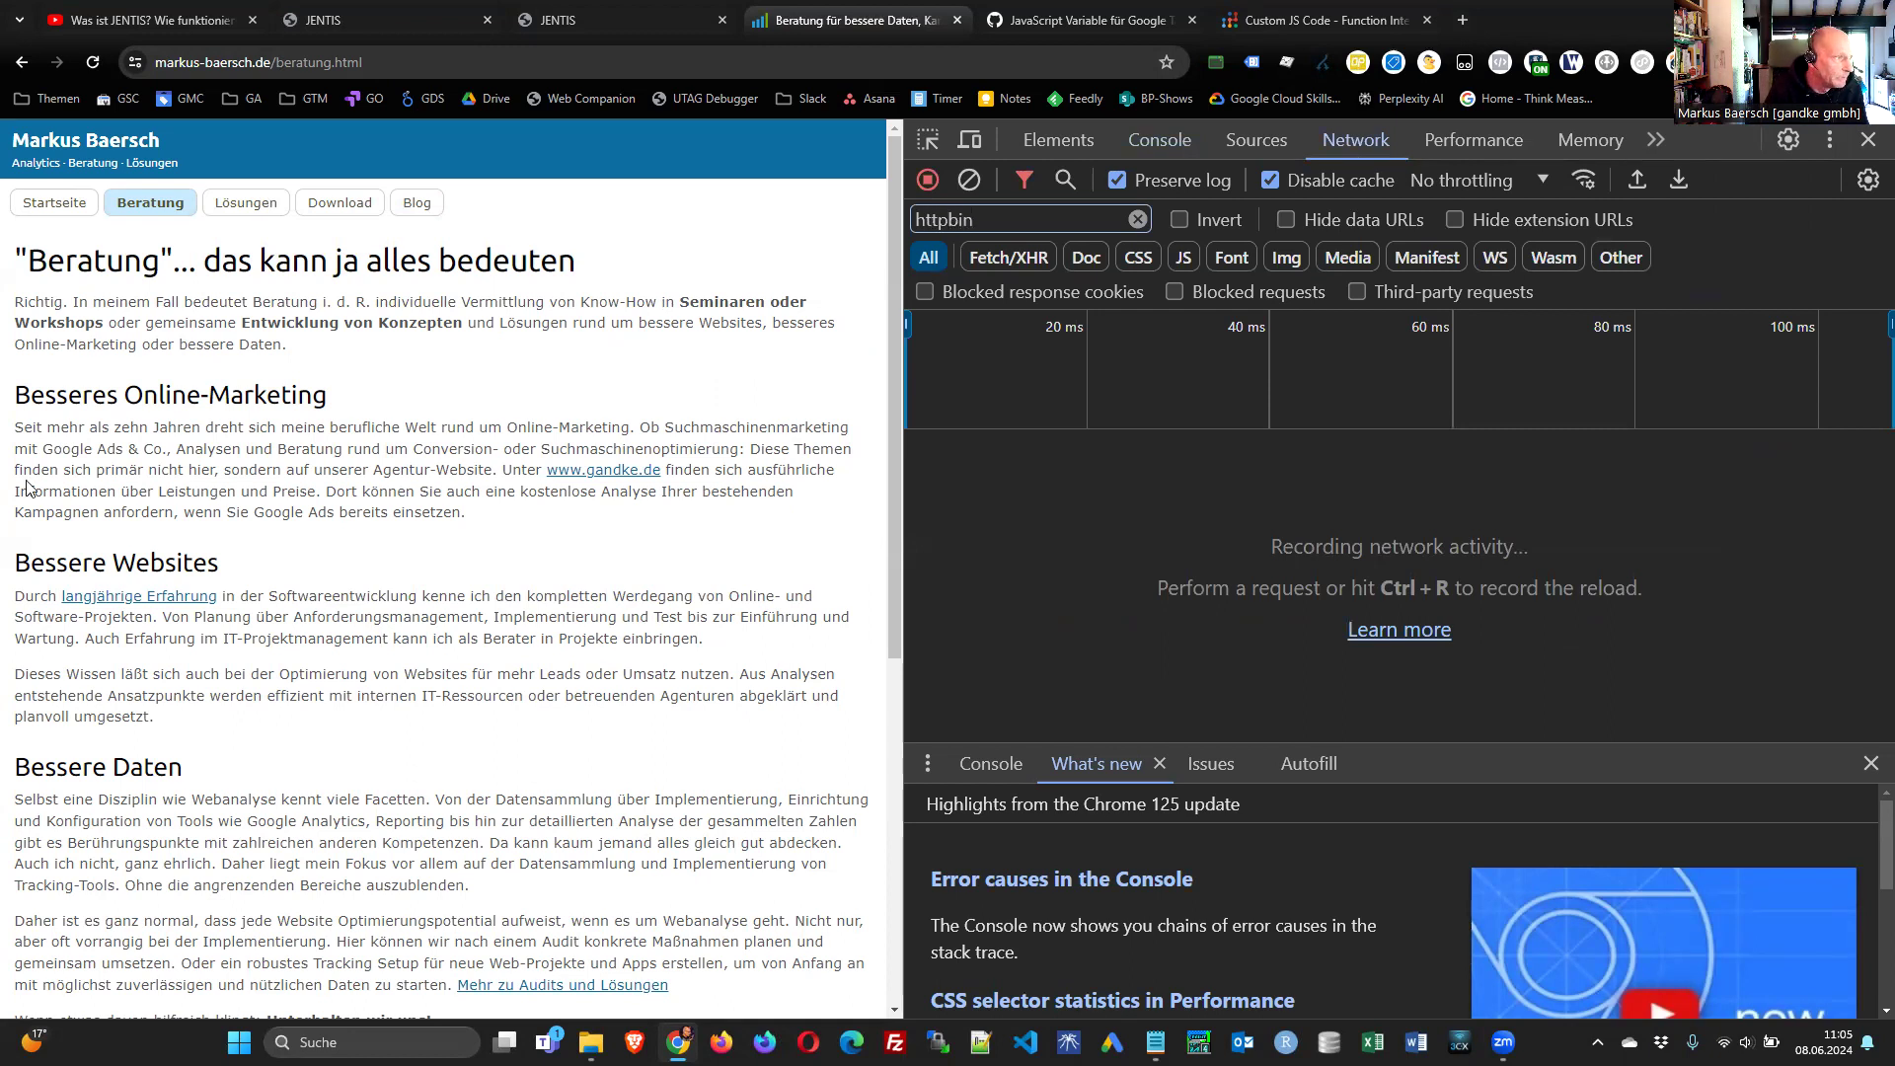
{"action": "left_click", "coordinate": [252, 204]}
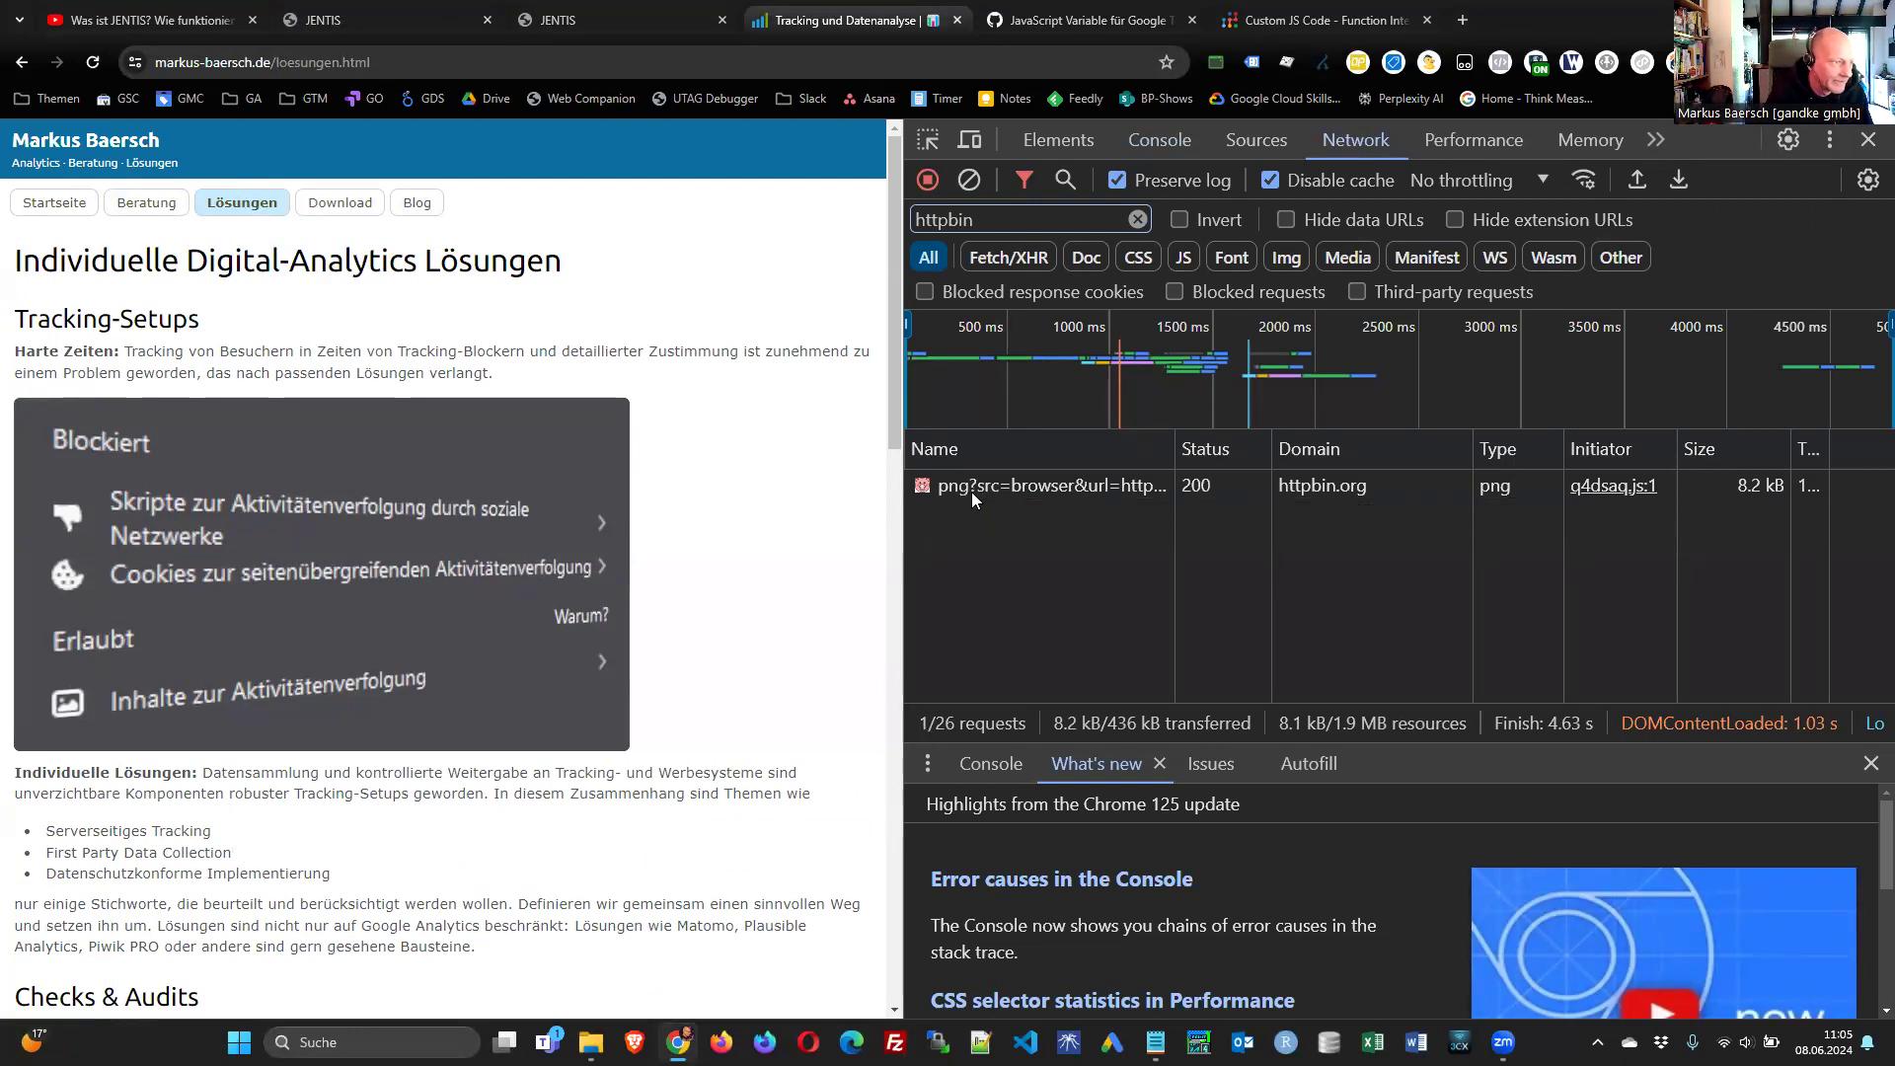
- Inspect the headers and the image preview of the recorded httpbin png request
{"action": "left_click", "coordinate": [1113, 484]}
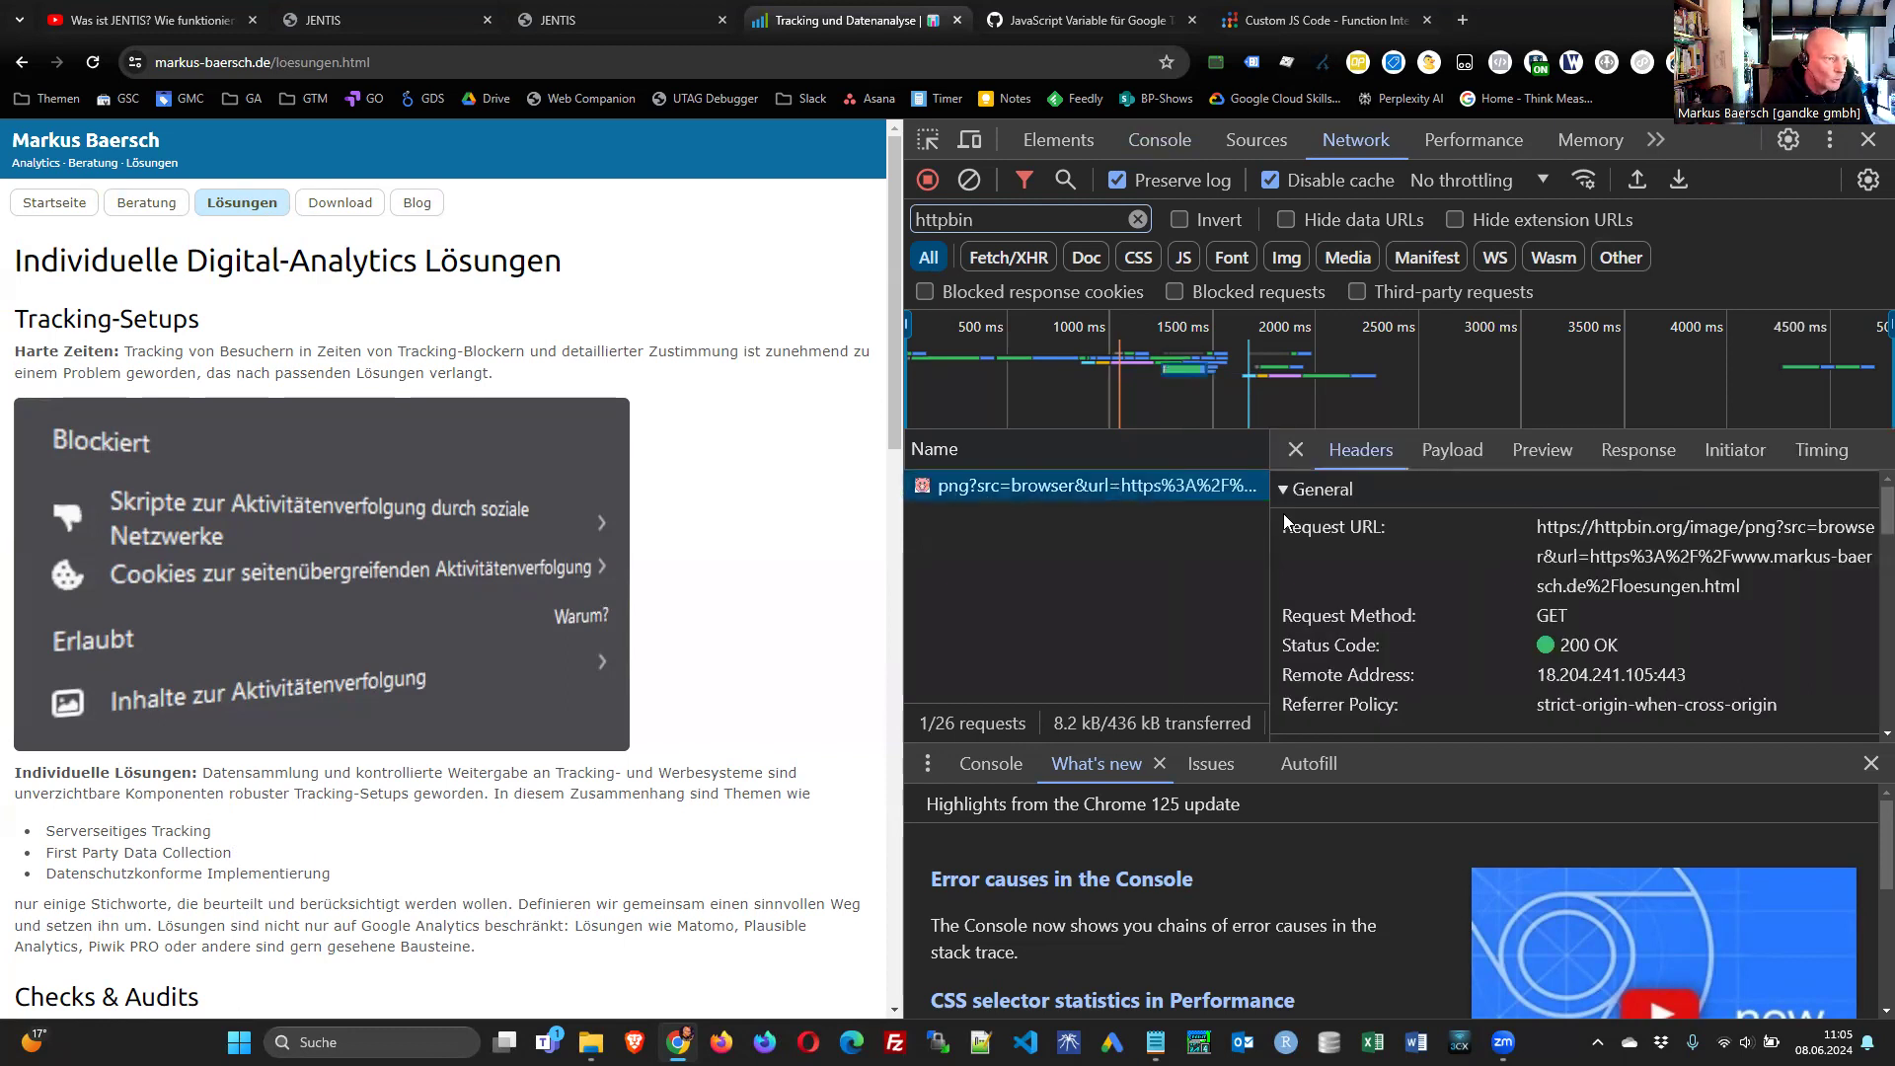
{"action": "left_click", "coordinate": [1636, 452]}
{"action": "left_click", "coordinate": [1539, 452]}
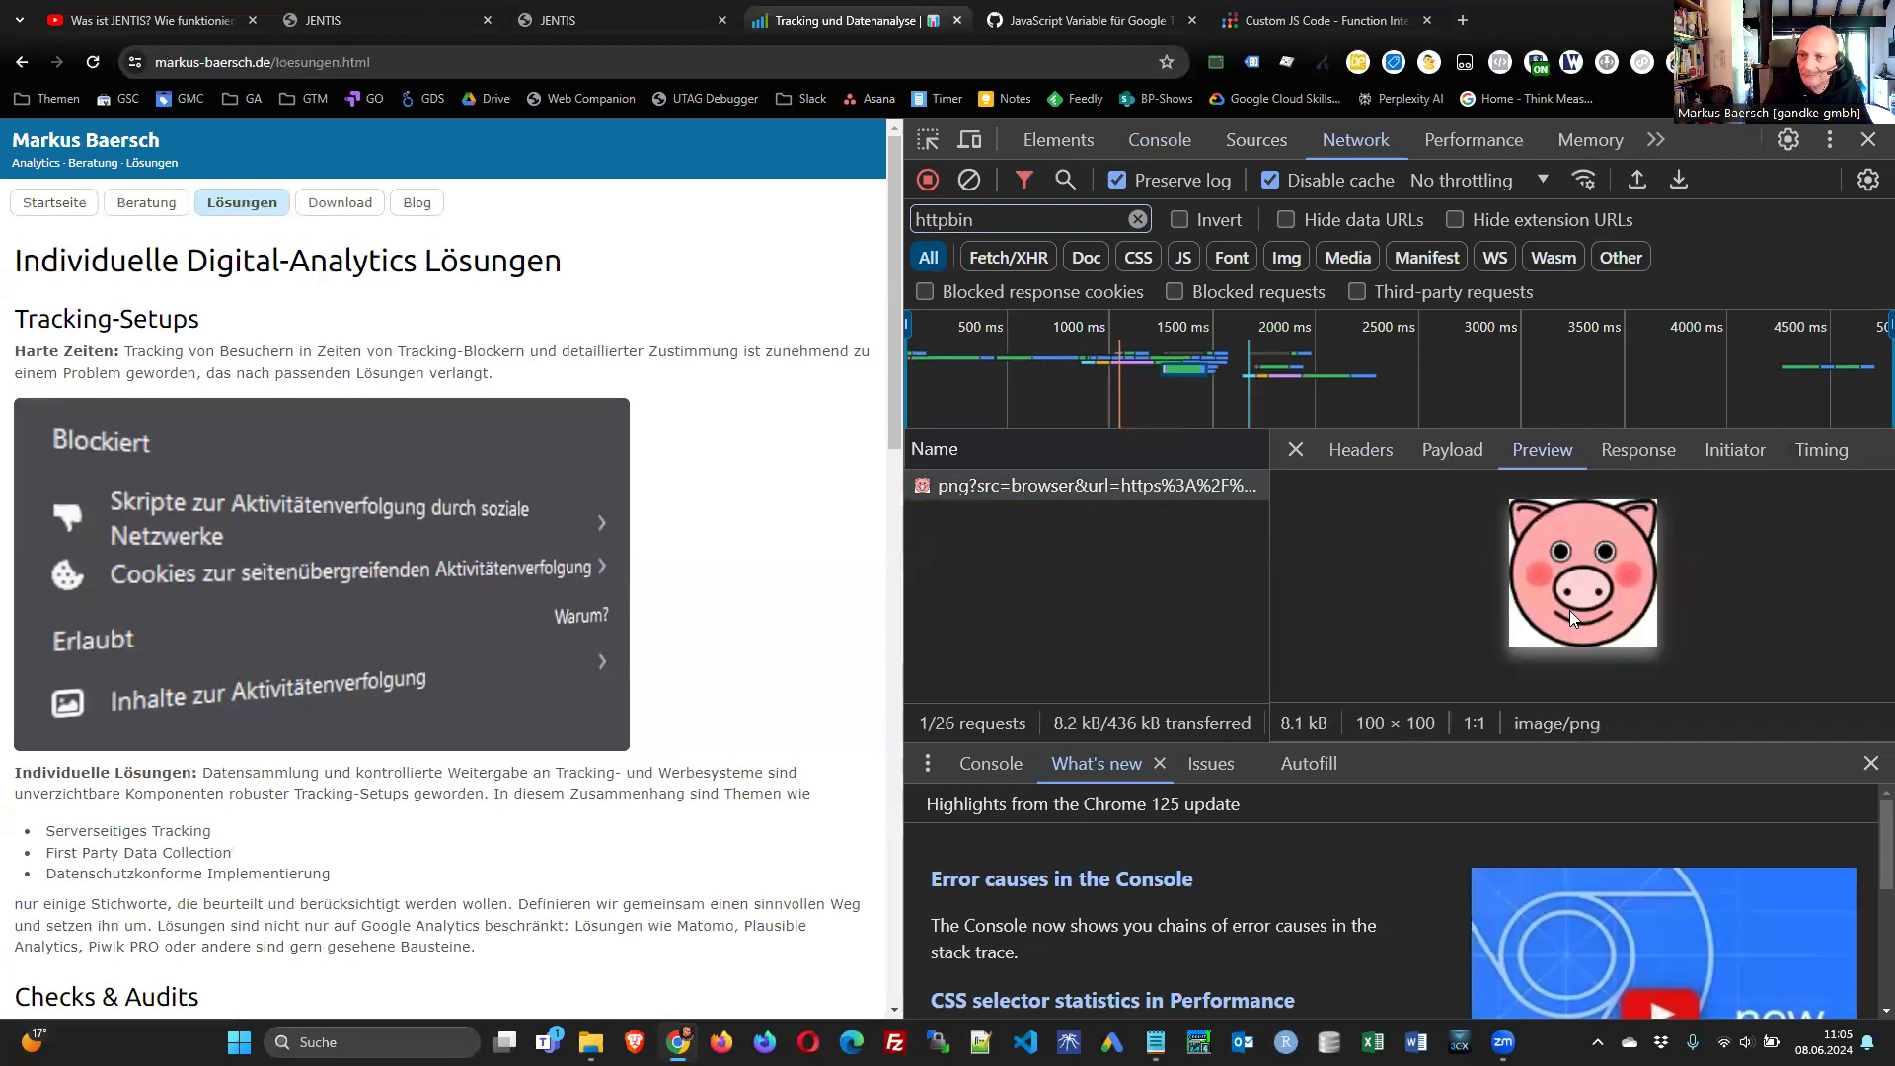
{"action": "left_click", "coordinate": [1358, 448]}
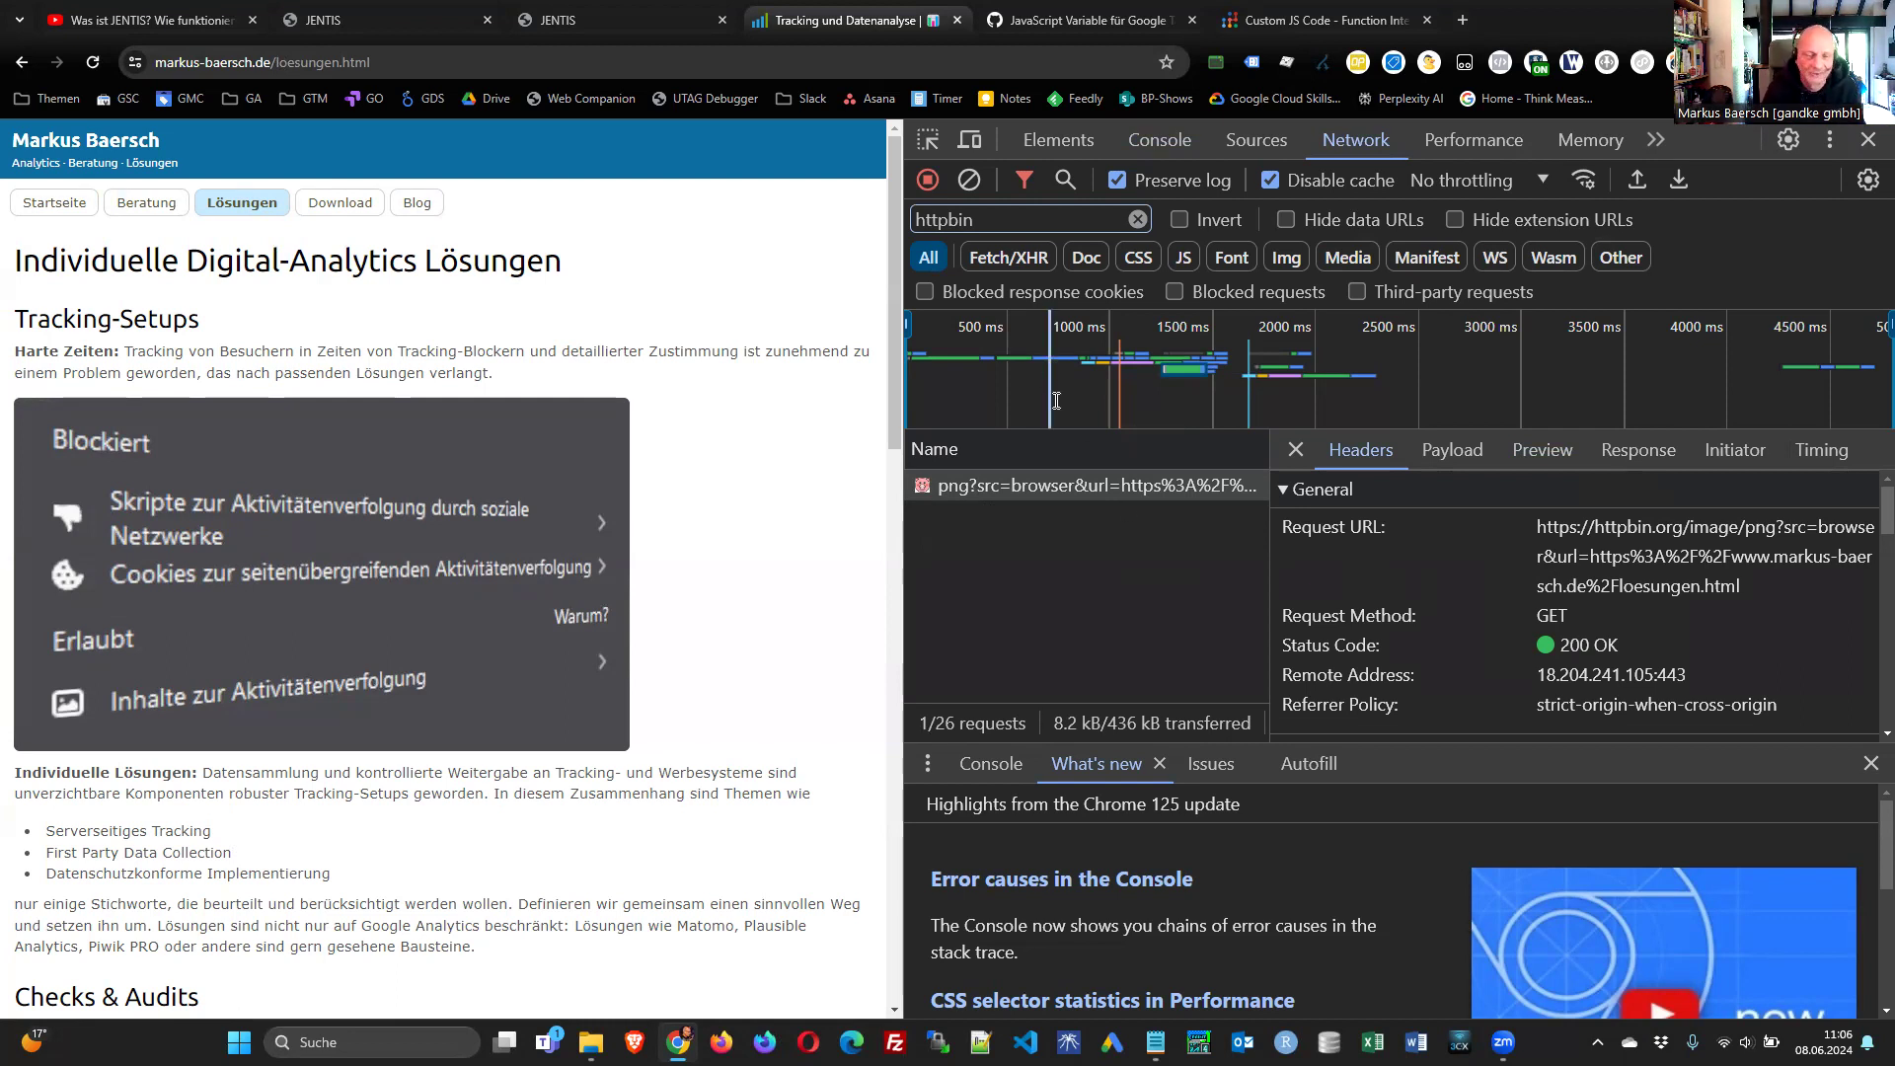
- Switch back to JENTIS and open the Client img tag from the Server Tag Manager's tag list
{"action": "left_click", "coordinate": [379, 23]}
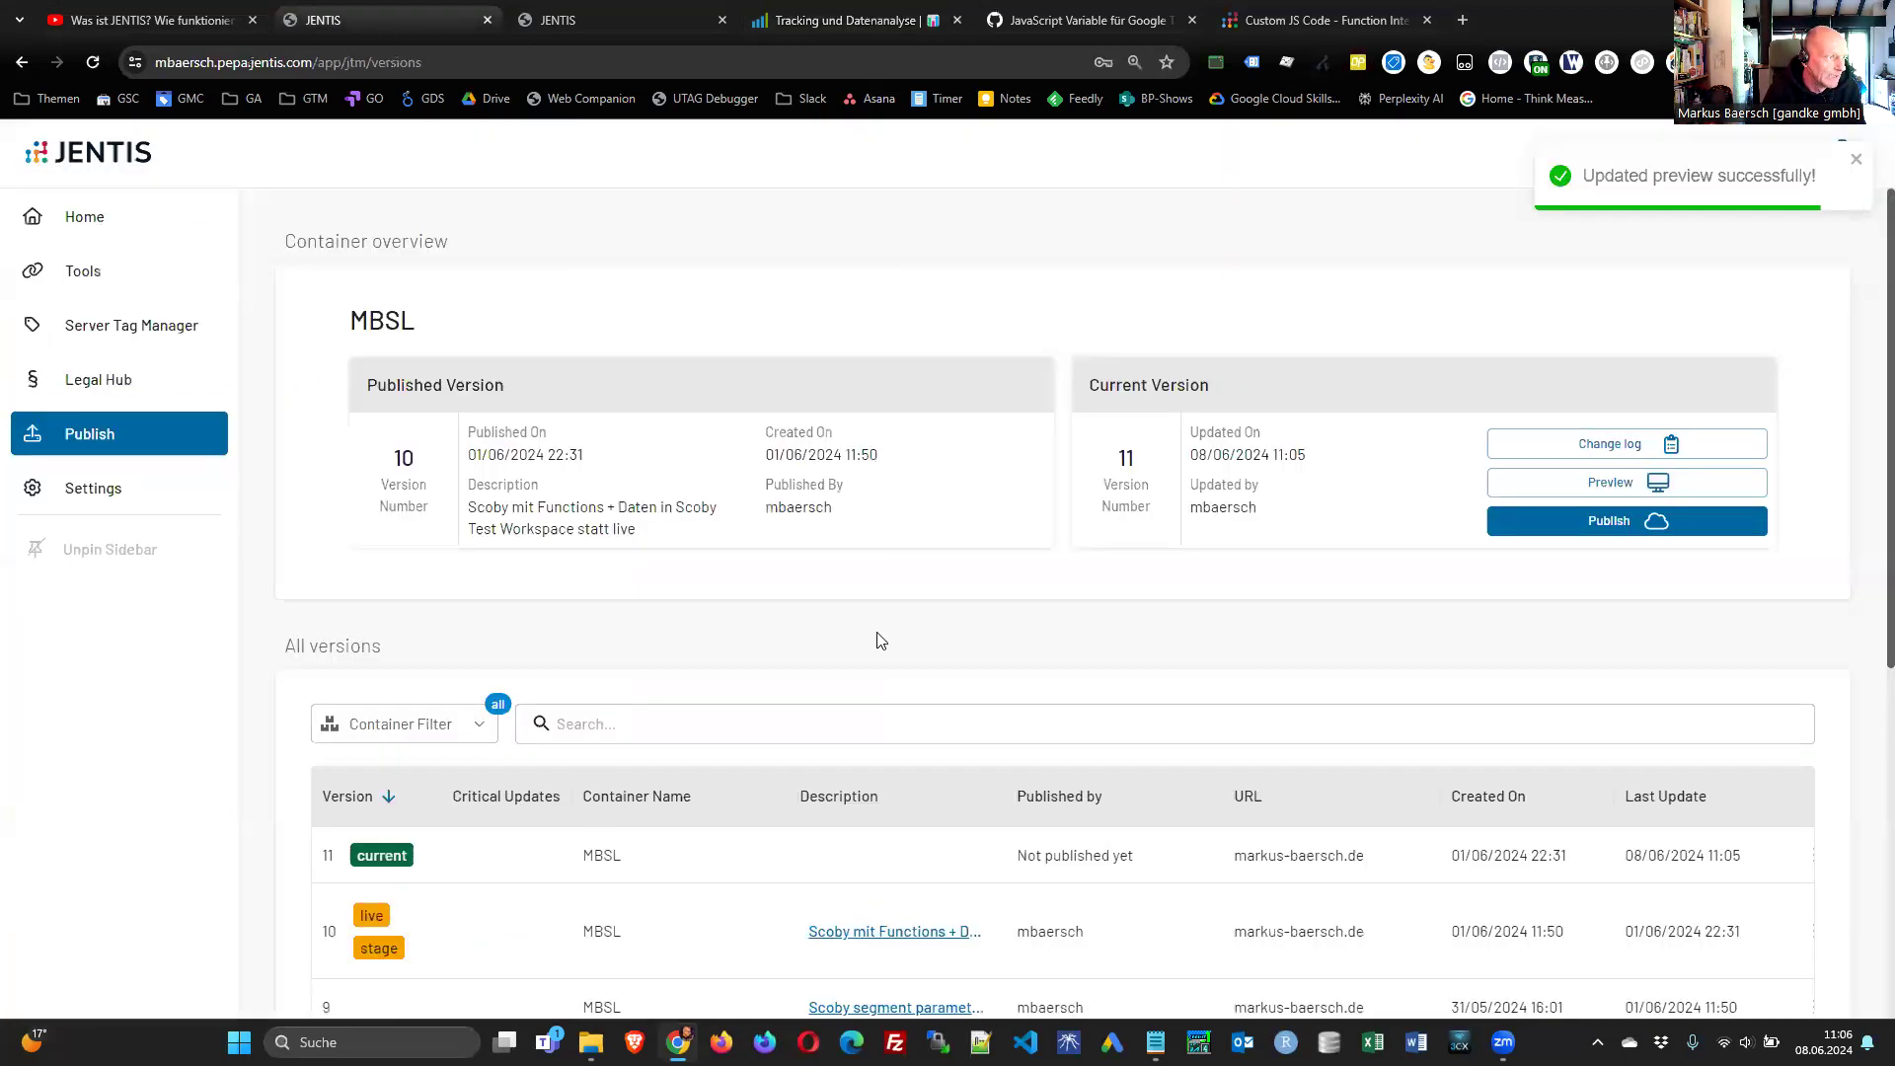
{"action": "left_click", "coordinate": [593, 20]}
{"action": "left_click", "coordinate": [385, 14]}
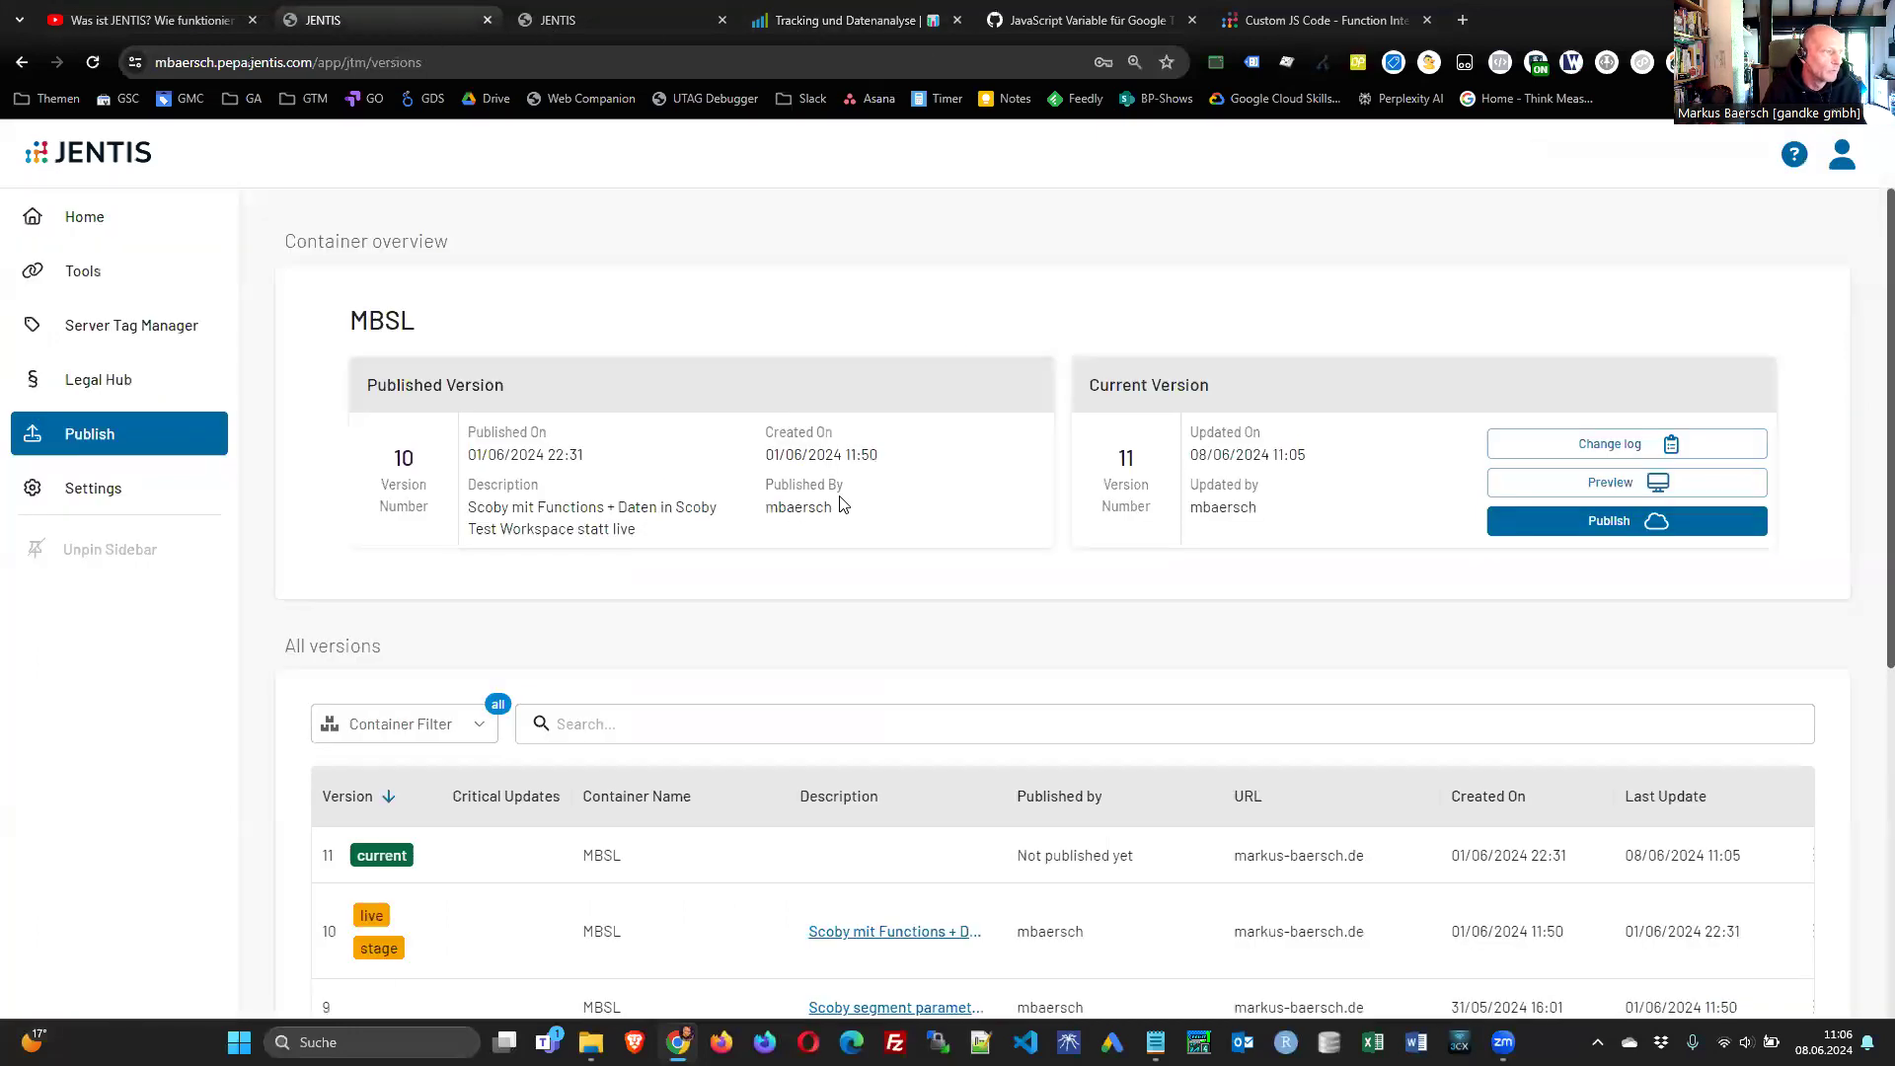
{"action": "left_click", "coordinate": [89, 343]}
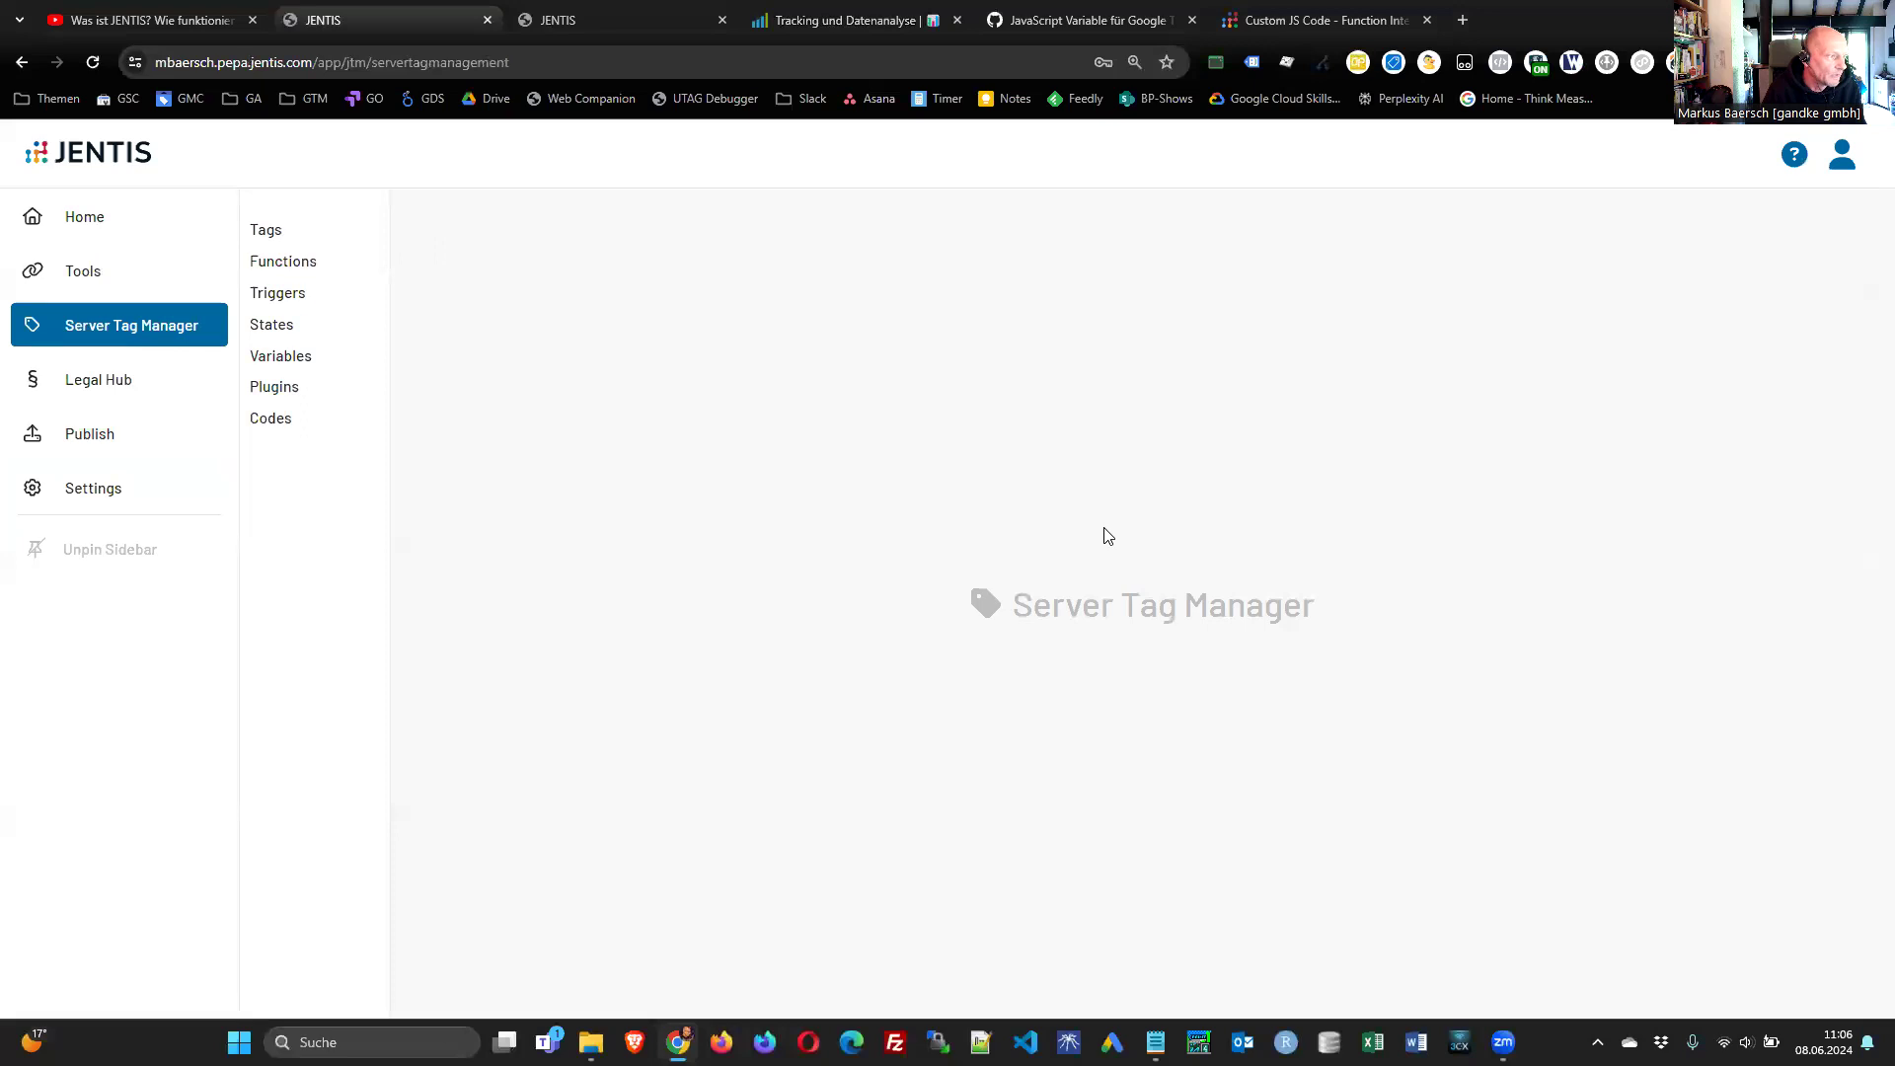
{"action": "left_click", "coordinate": [265, 229]}
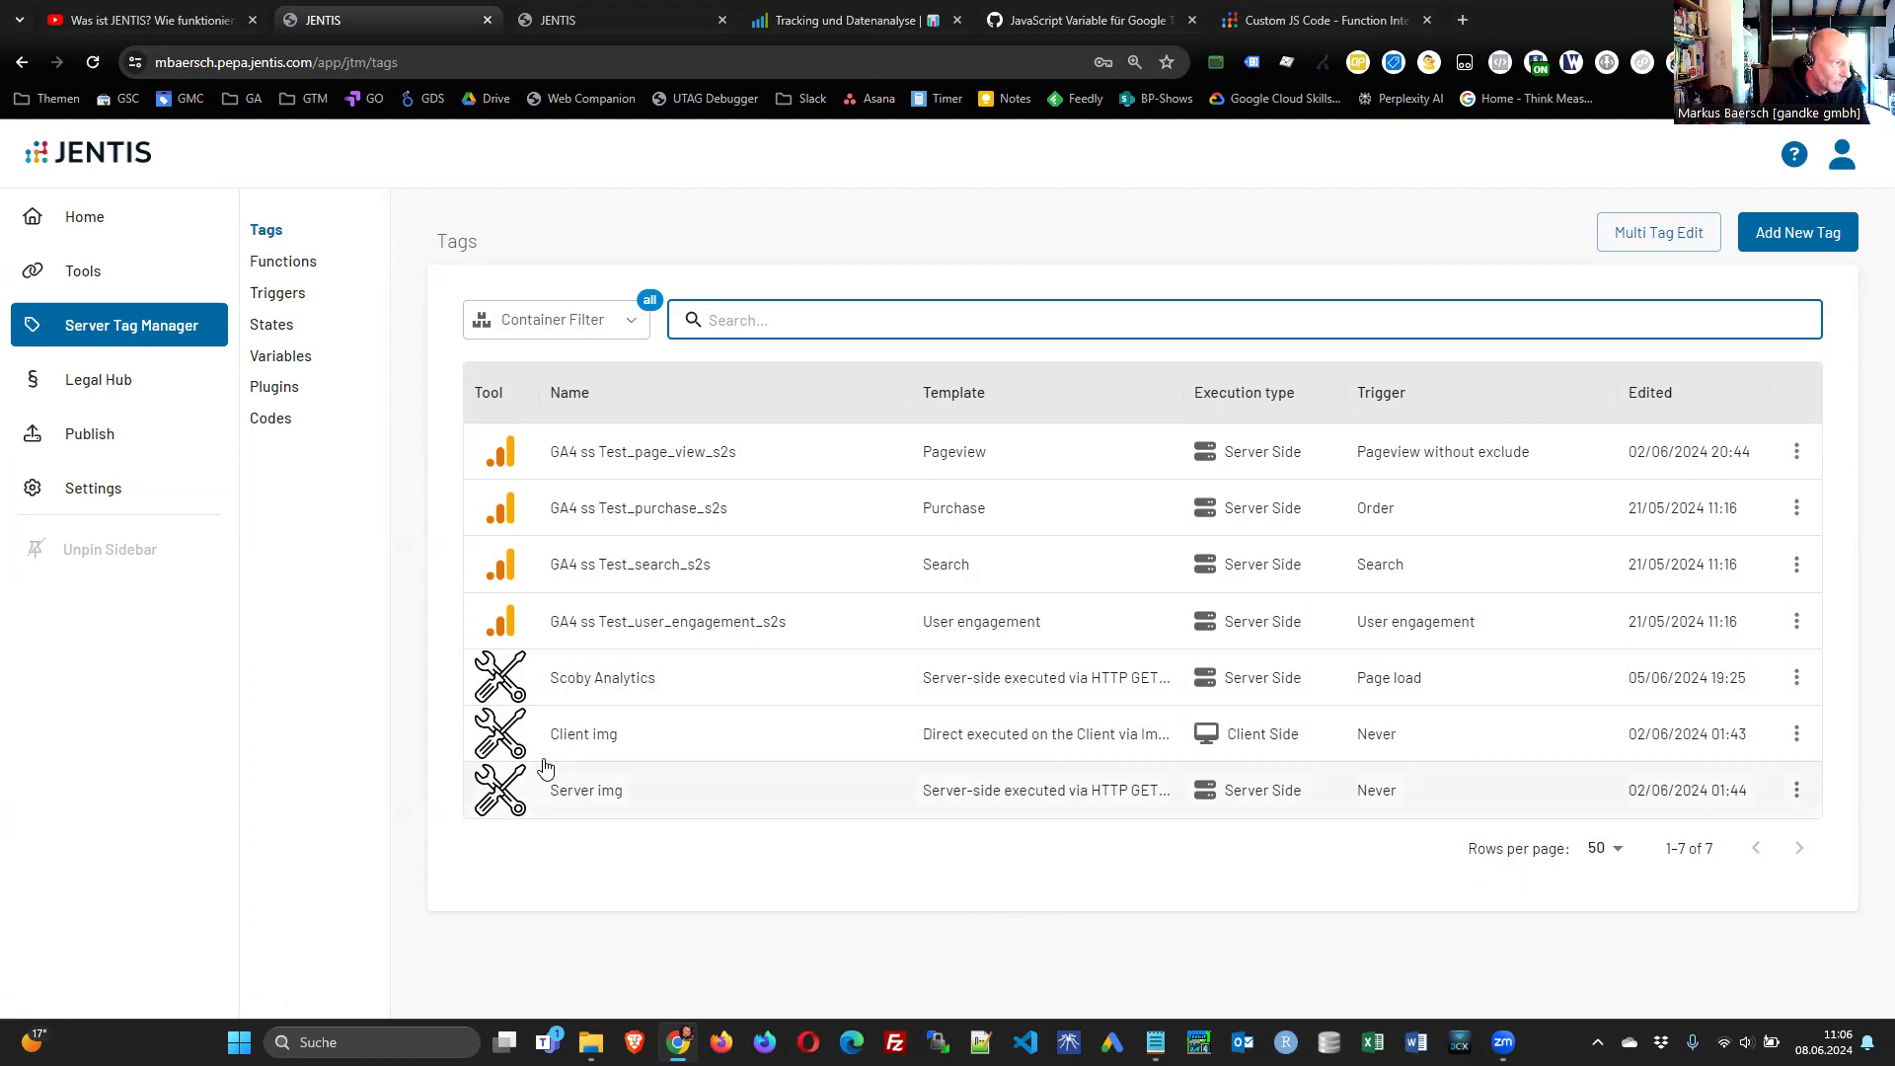
{"action": "left_click", "coordinate": [505, 736]}
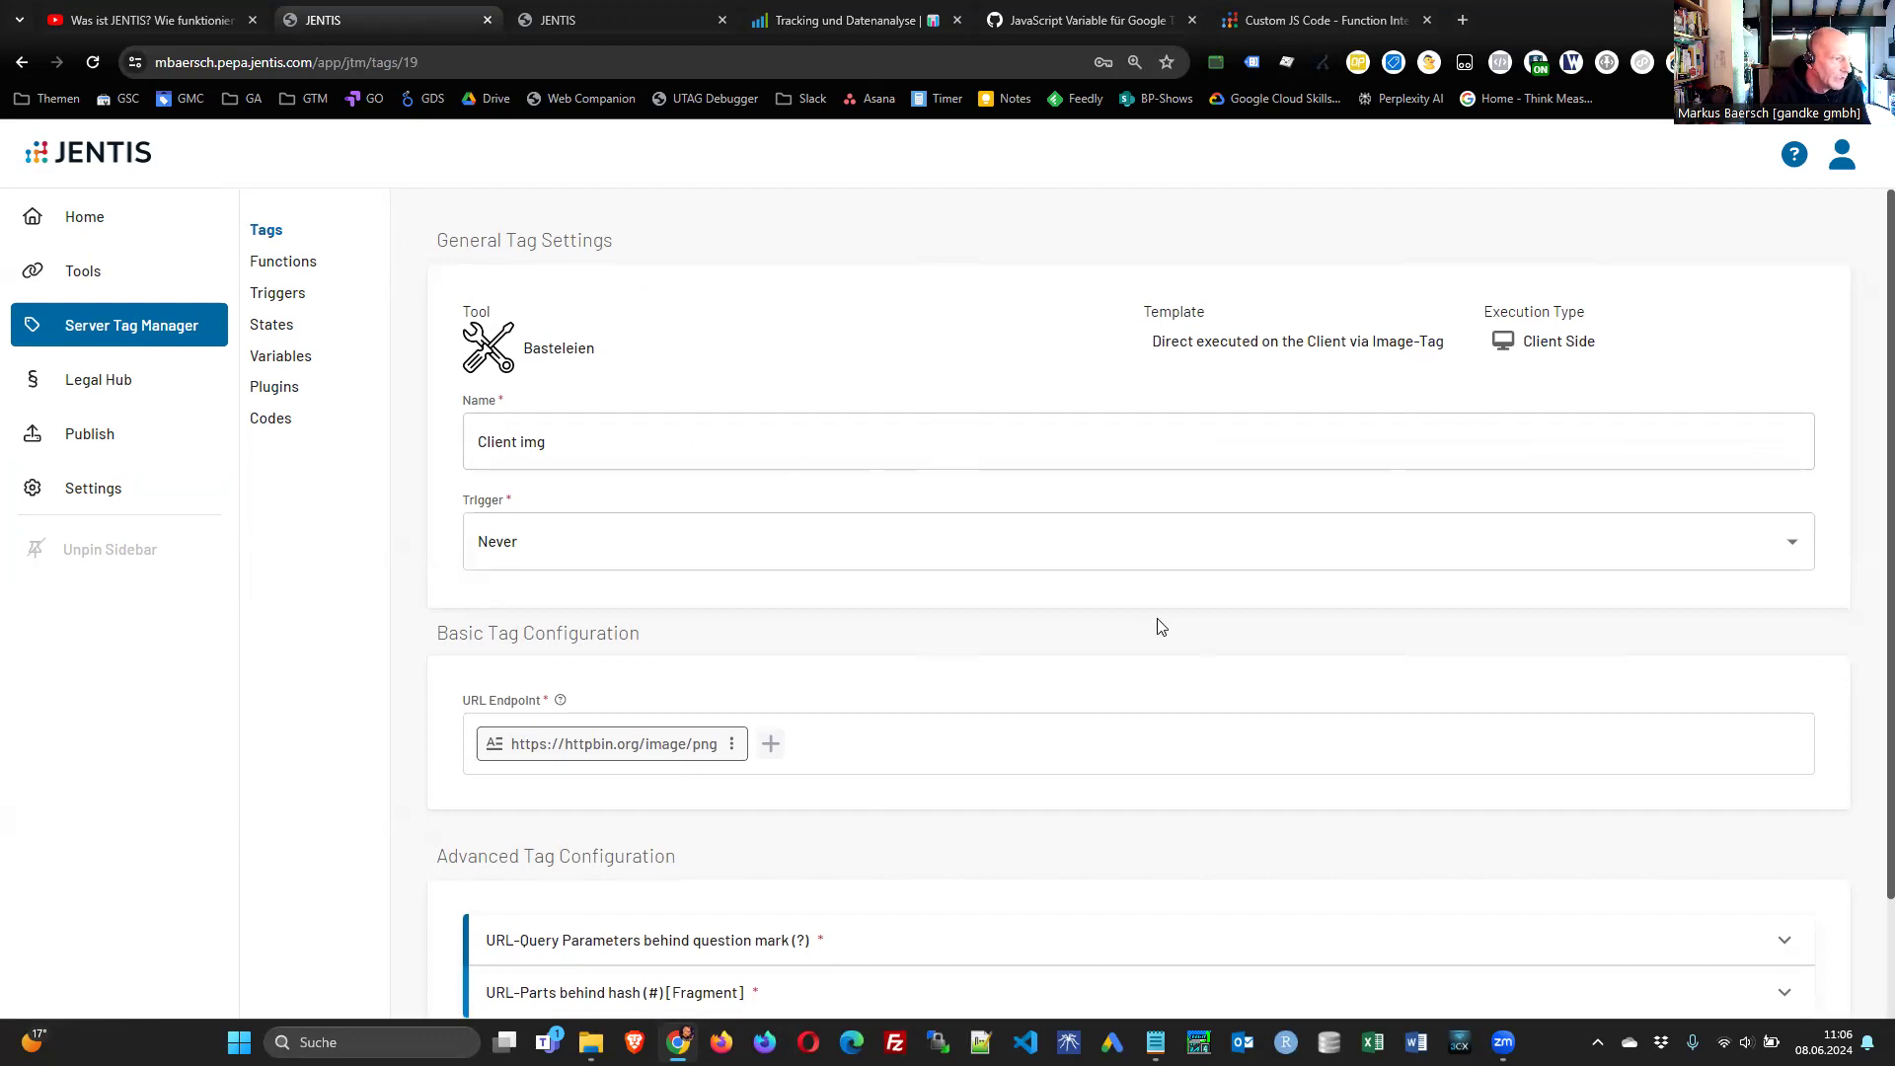
- Review the Client img tag's settings and set its trigger to JTS Framework Loaded
{"action": "scroll", "coordinate": [1149, 617], "scroll_direction": "down", "scroll_amount": 2}
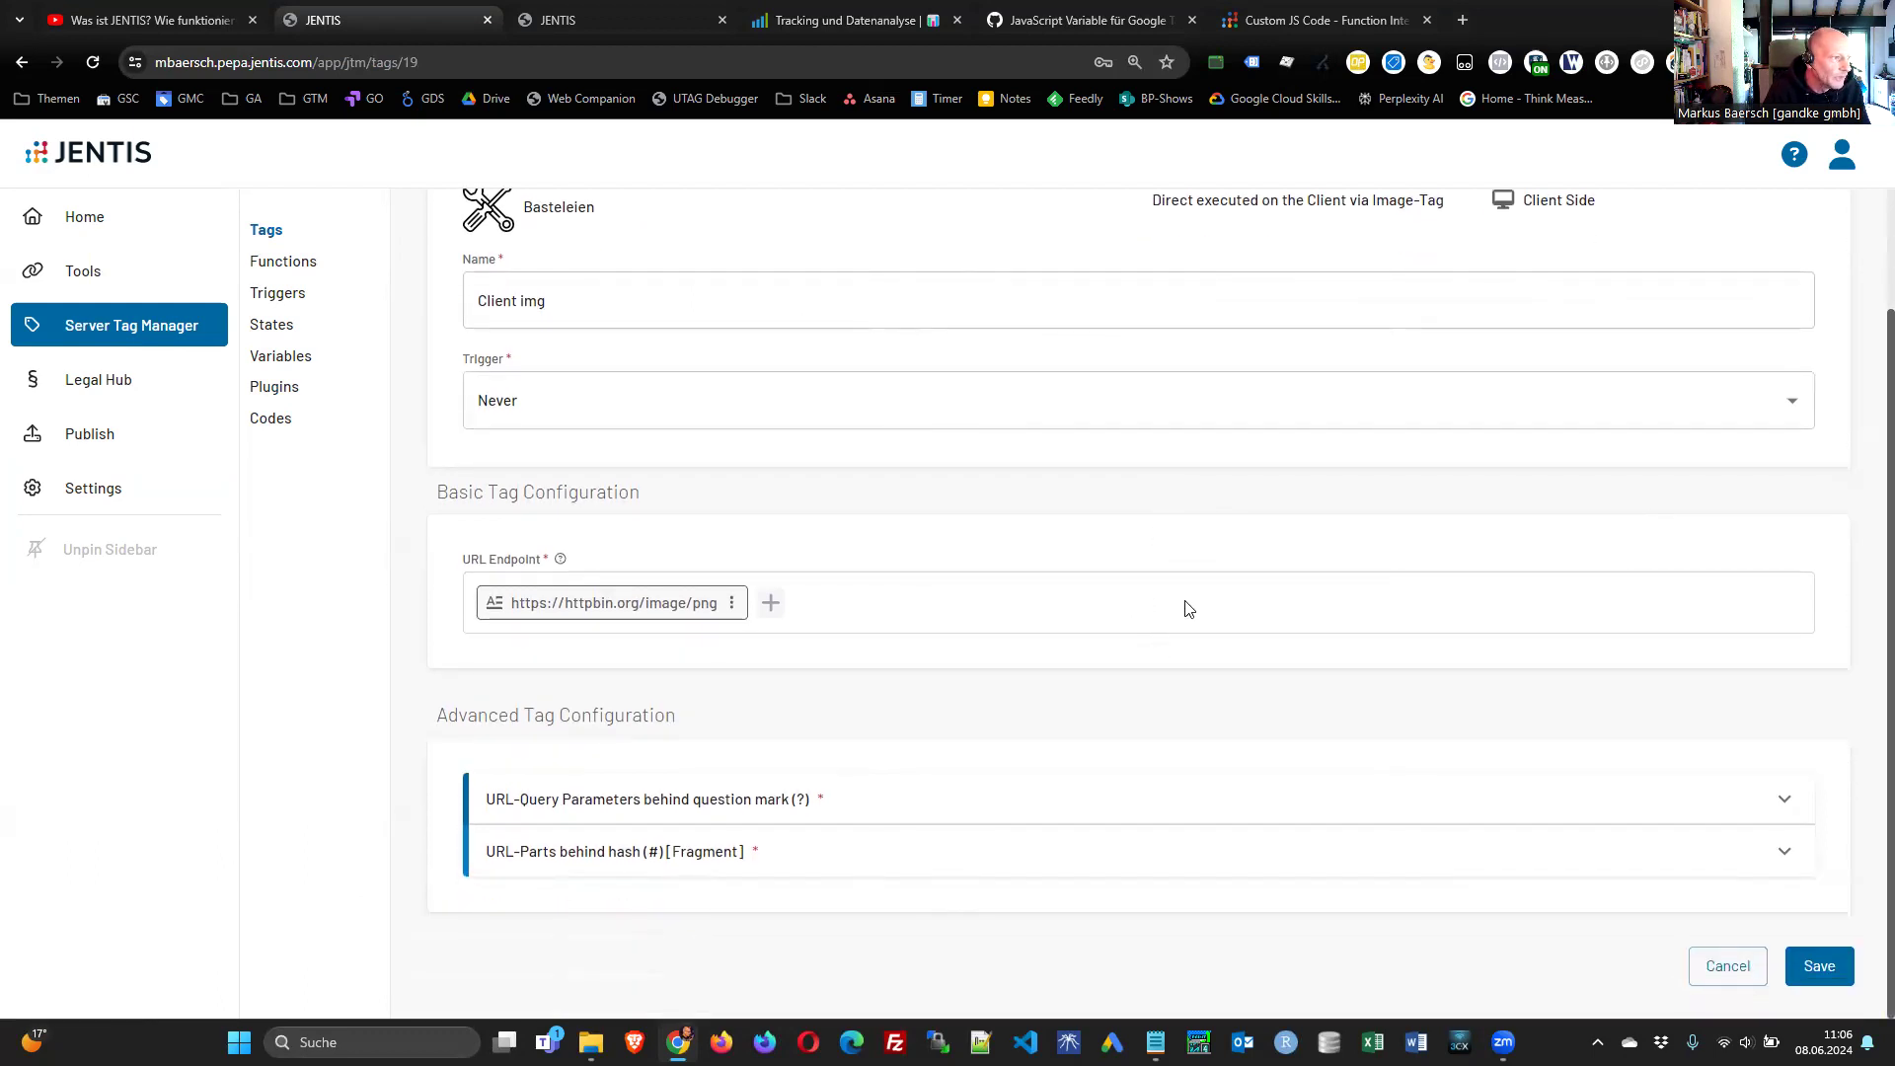
{"action": "scroll", "coordinate": [1188, 602], "scroll_direction": "up", "scroll_amount": 2}
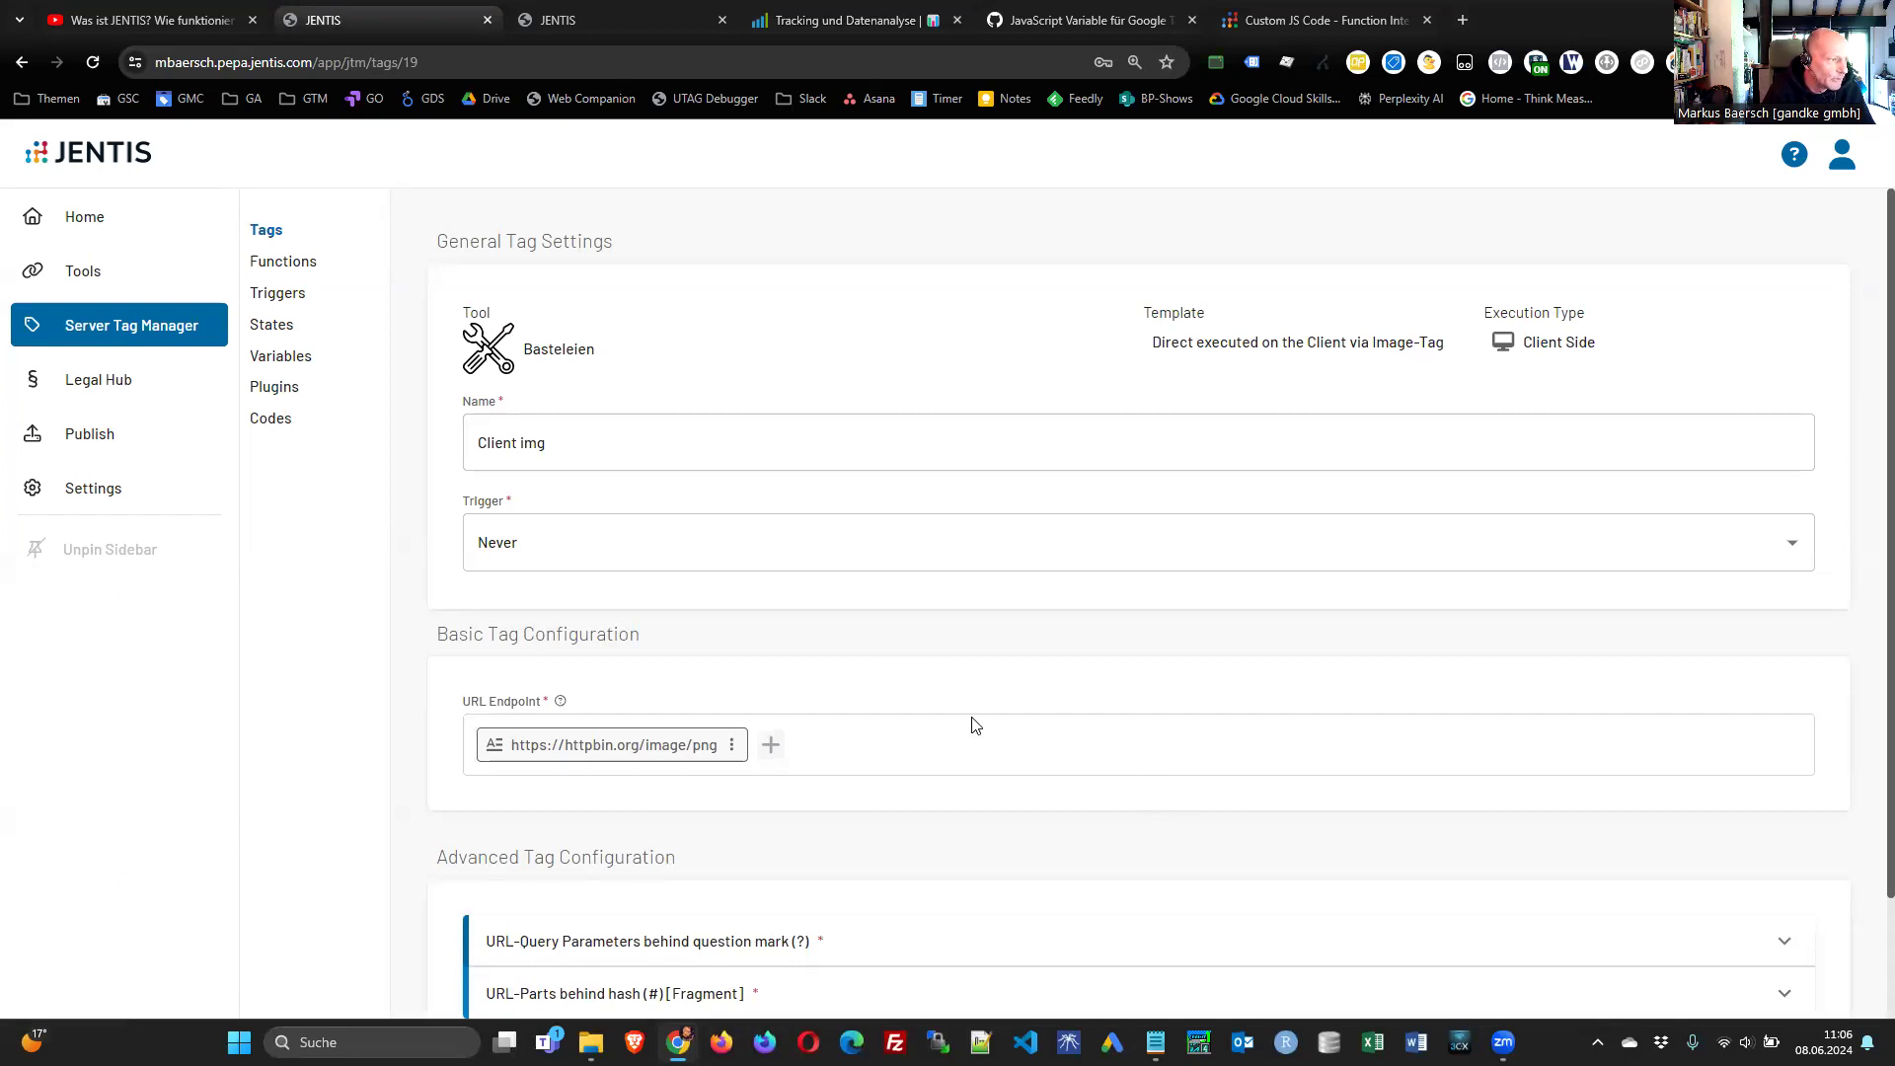
{"action": "scroll", "coordinate": [1077, 760], "scroll_direction": "down", "scroll_amount": 2}
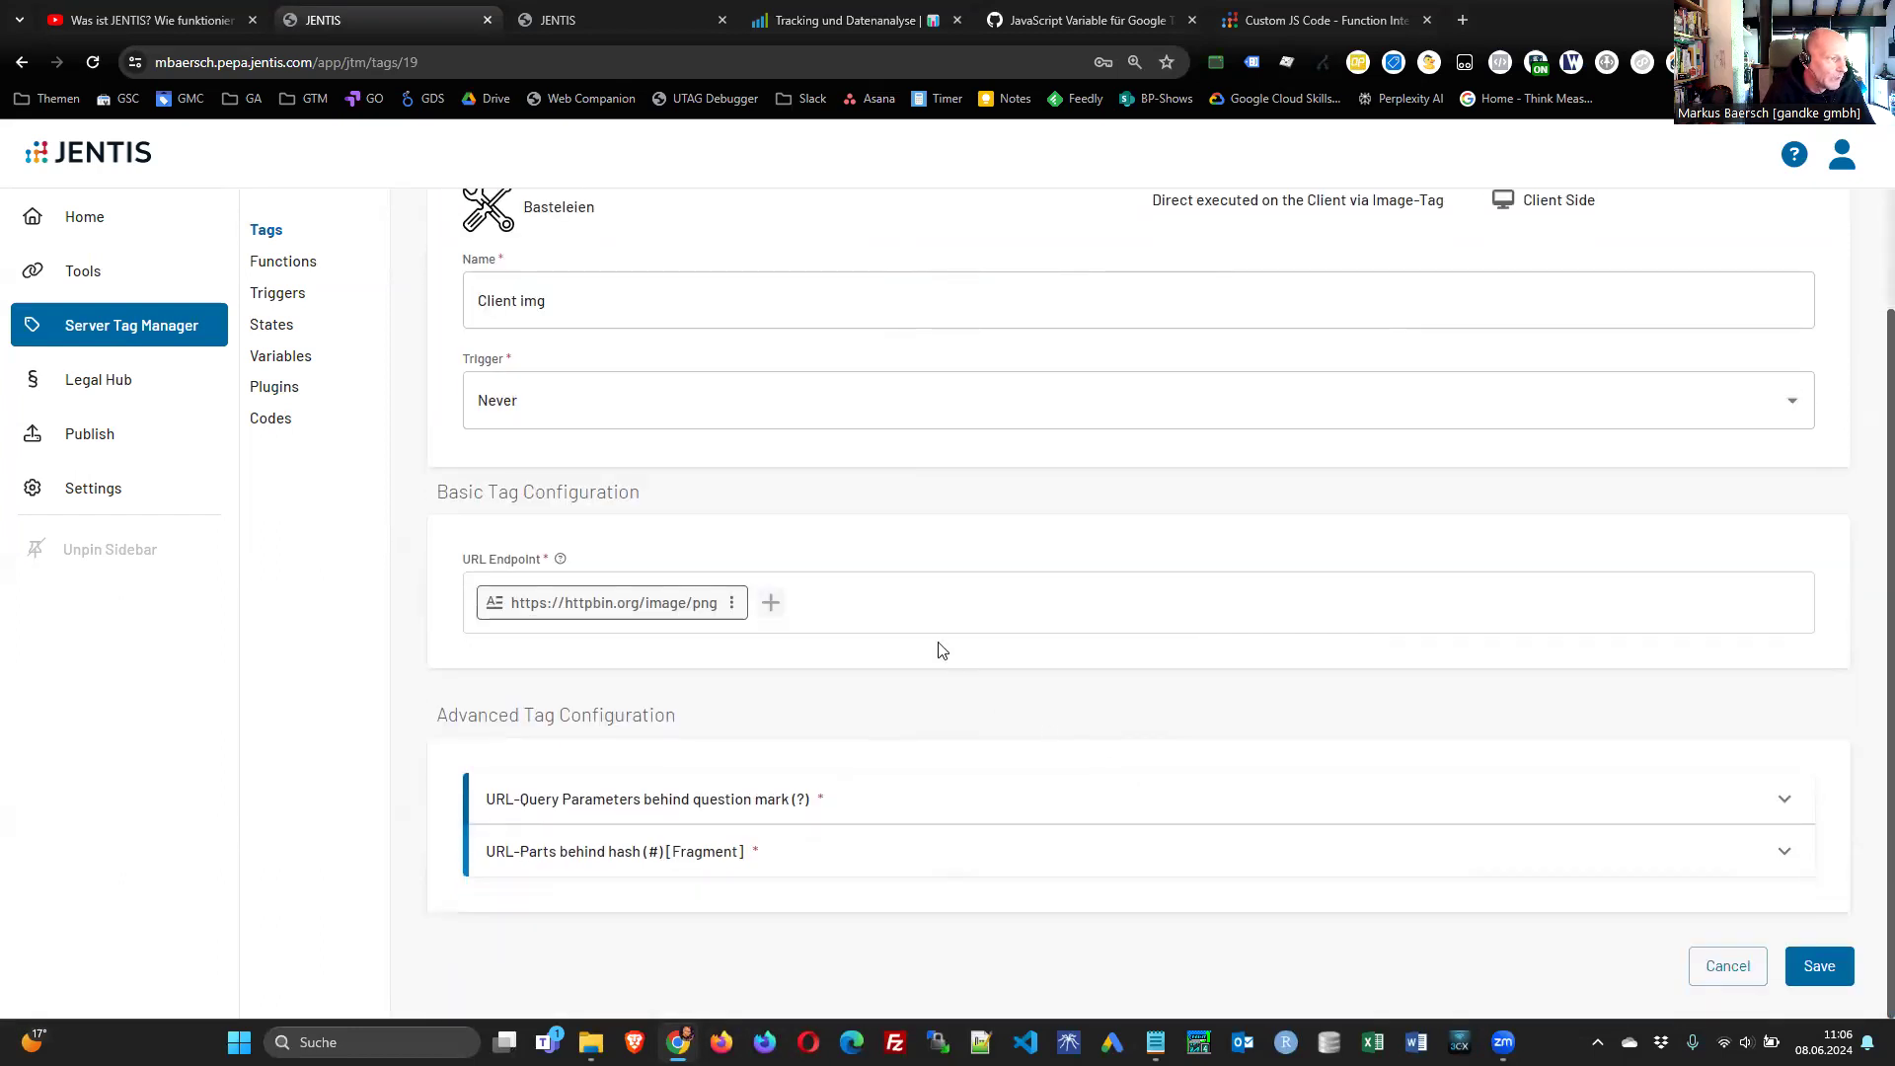
{"action": "left_click", "coordinate": [1030, 405]}
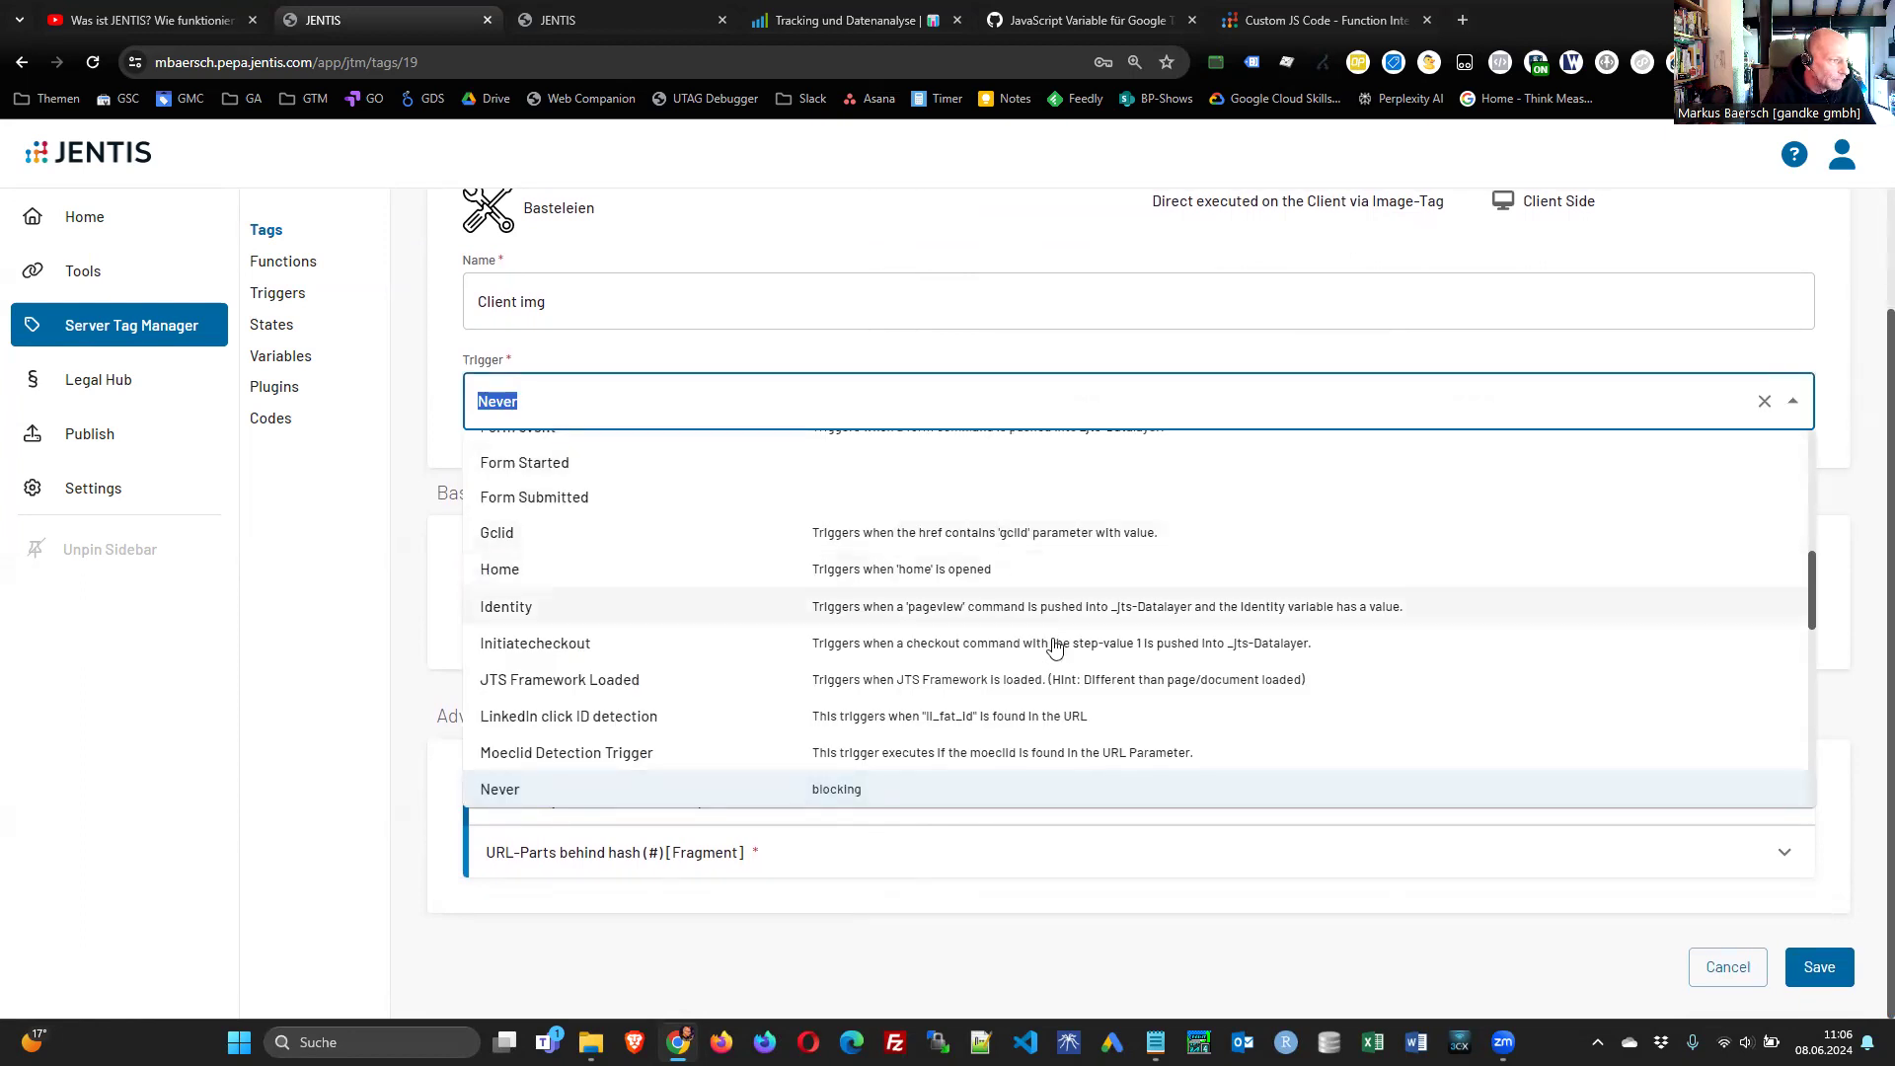
{"action": "left_click", "coordinate": [1070, 681]}
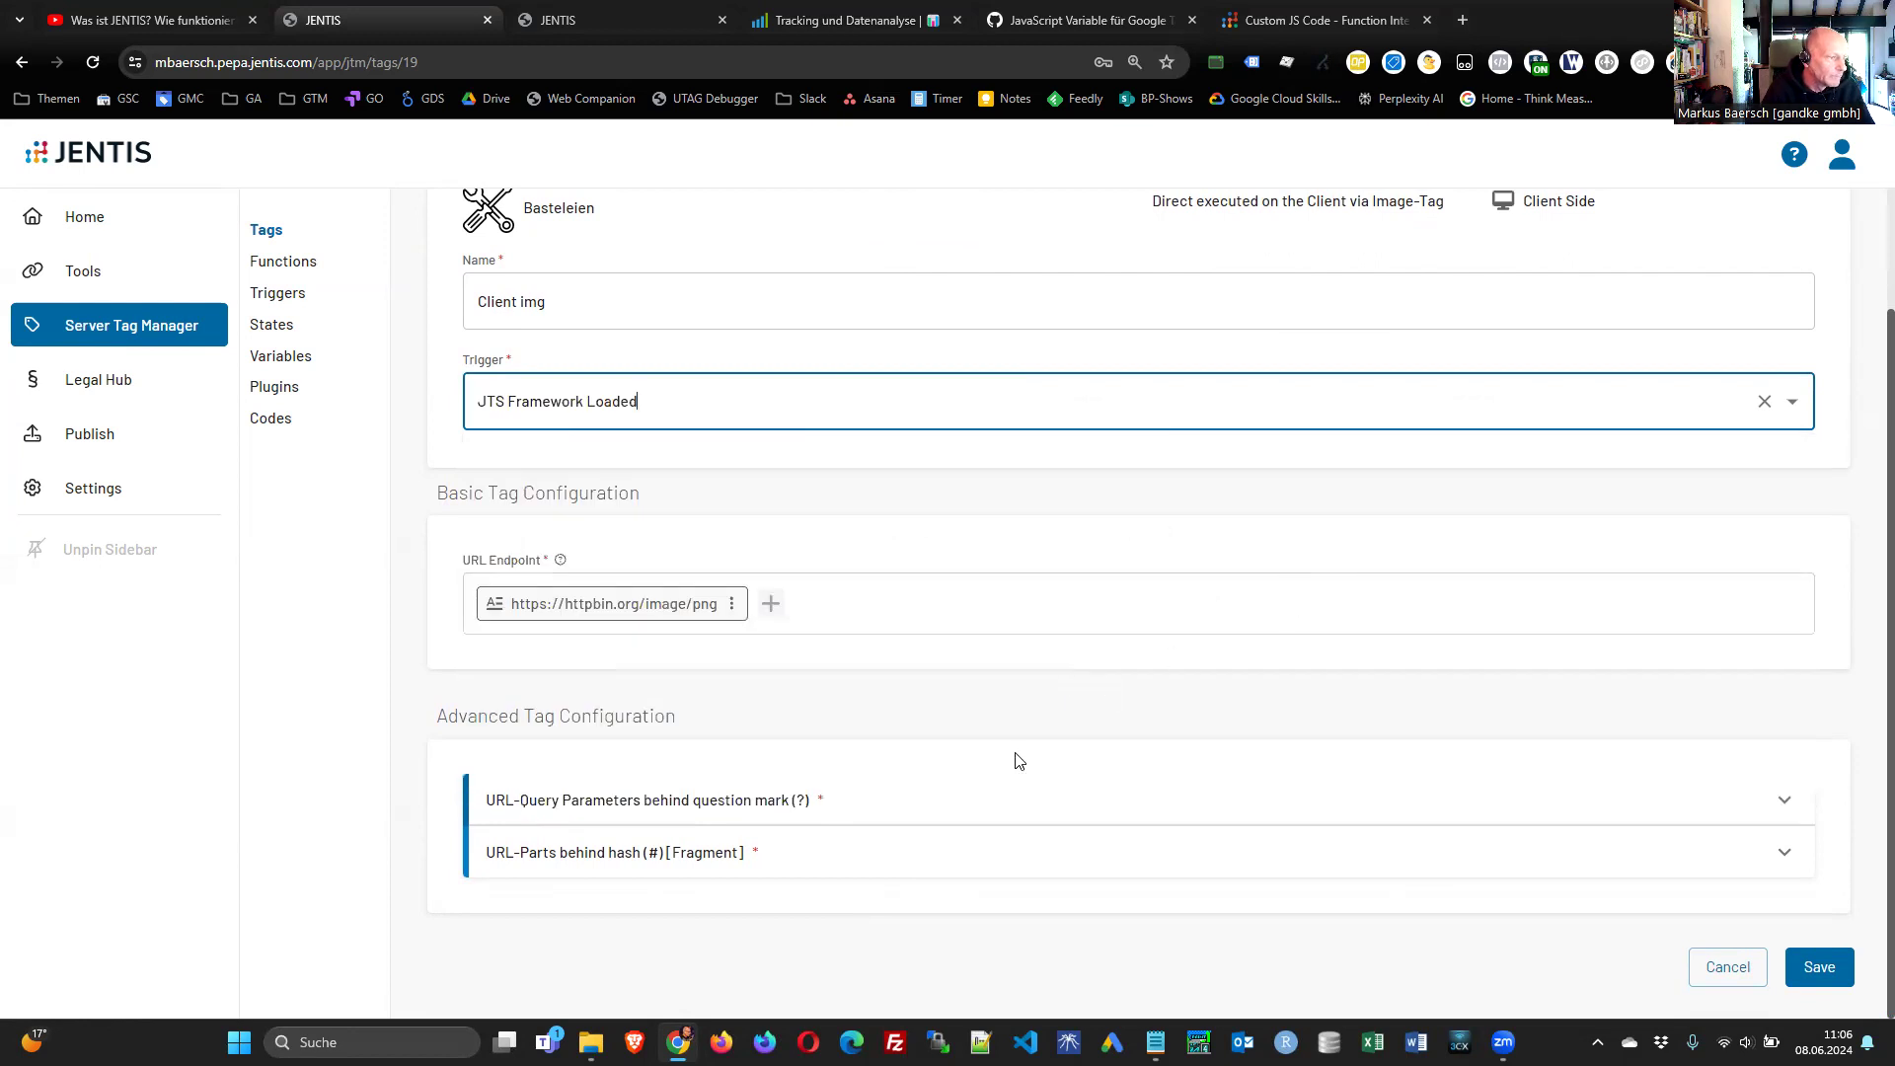
- Expand the tag's URL-query parameters and examine the names and values passed to the httpbin endpoint
{"action": "left_click", "coordinate": [1759, 801]}
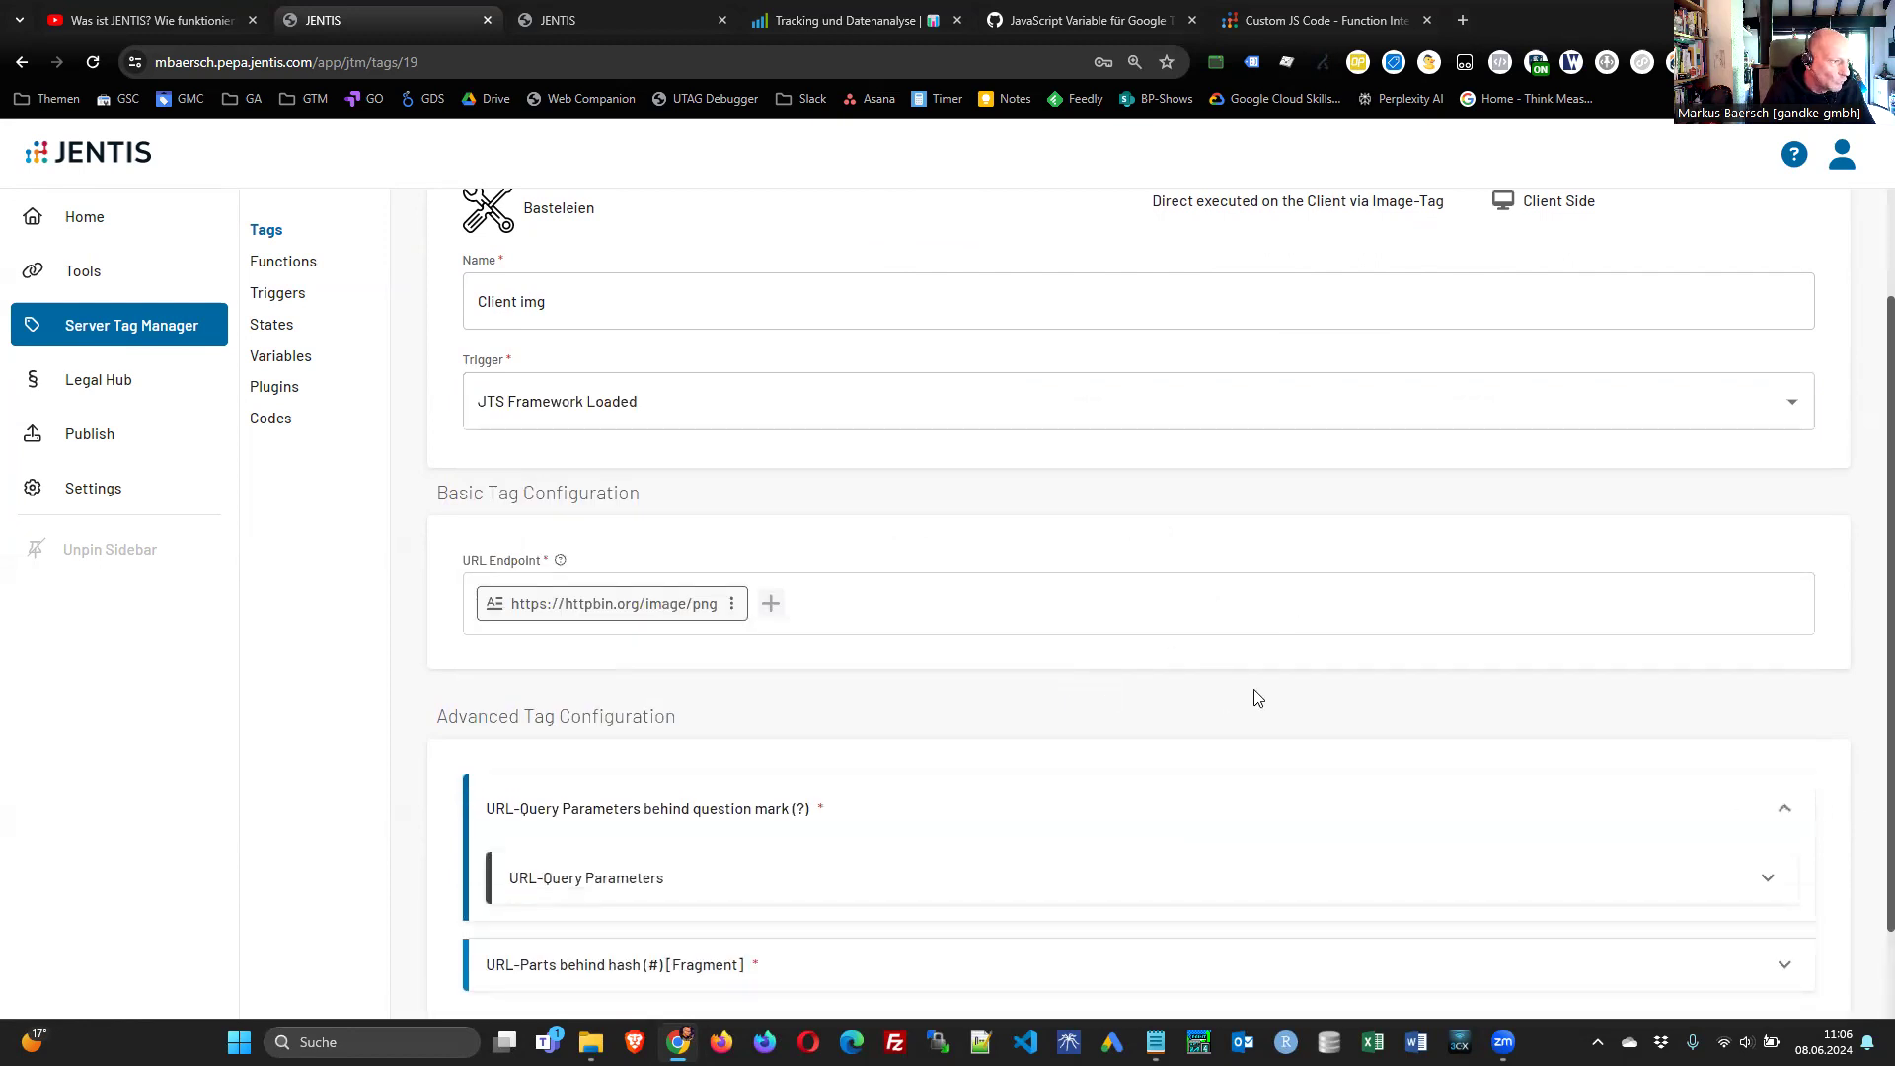
{"action": "scroll", "coordinate": [1283, 711], "scroll_direction": "down", "scroll_amount": 1}
{"action": "left_click", "coordinate": [1771, 767]}
{"action": "scroll", "coordinate": [1161, 603], "scroll_direction": "down", "scroll_amount": 3}
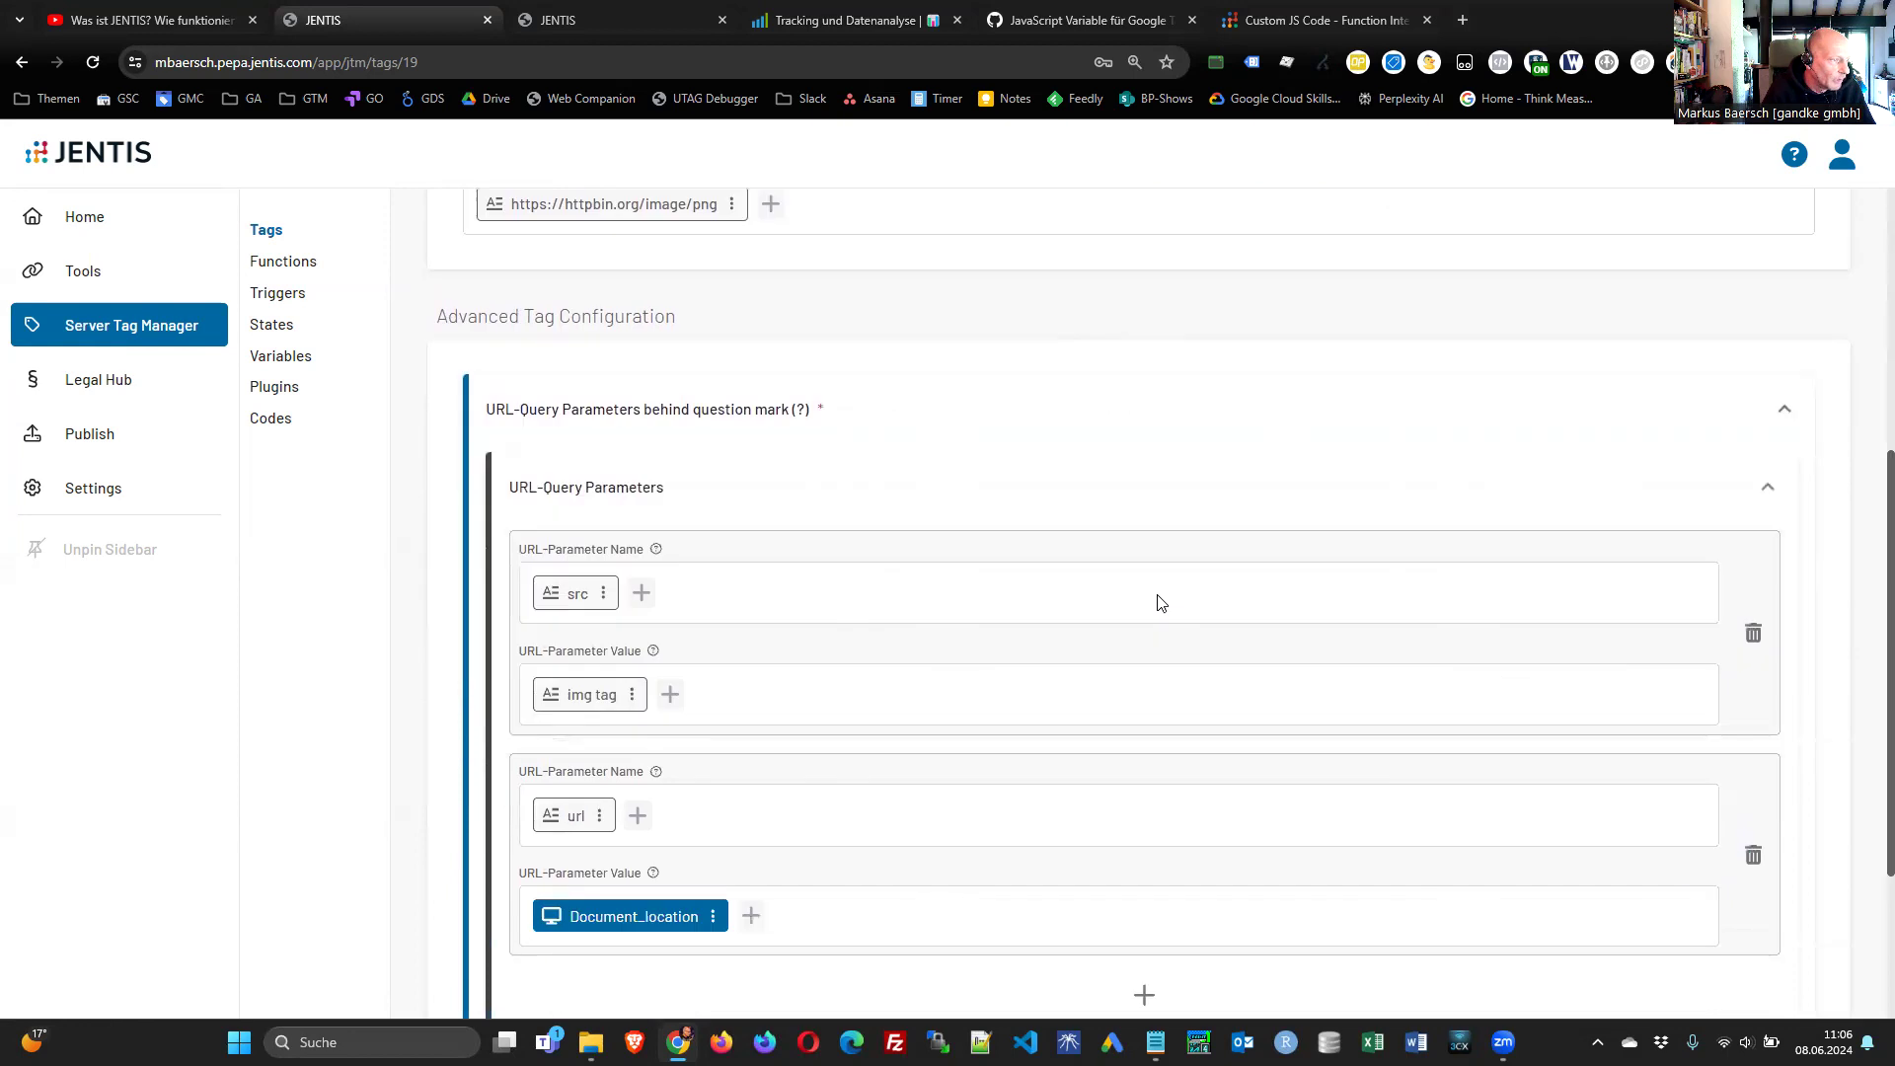
{"action": "scroll", "coordinate": [1161, 603], "scroll_direction": "down", "scroll_amount": 2}
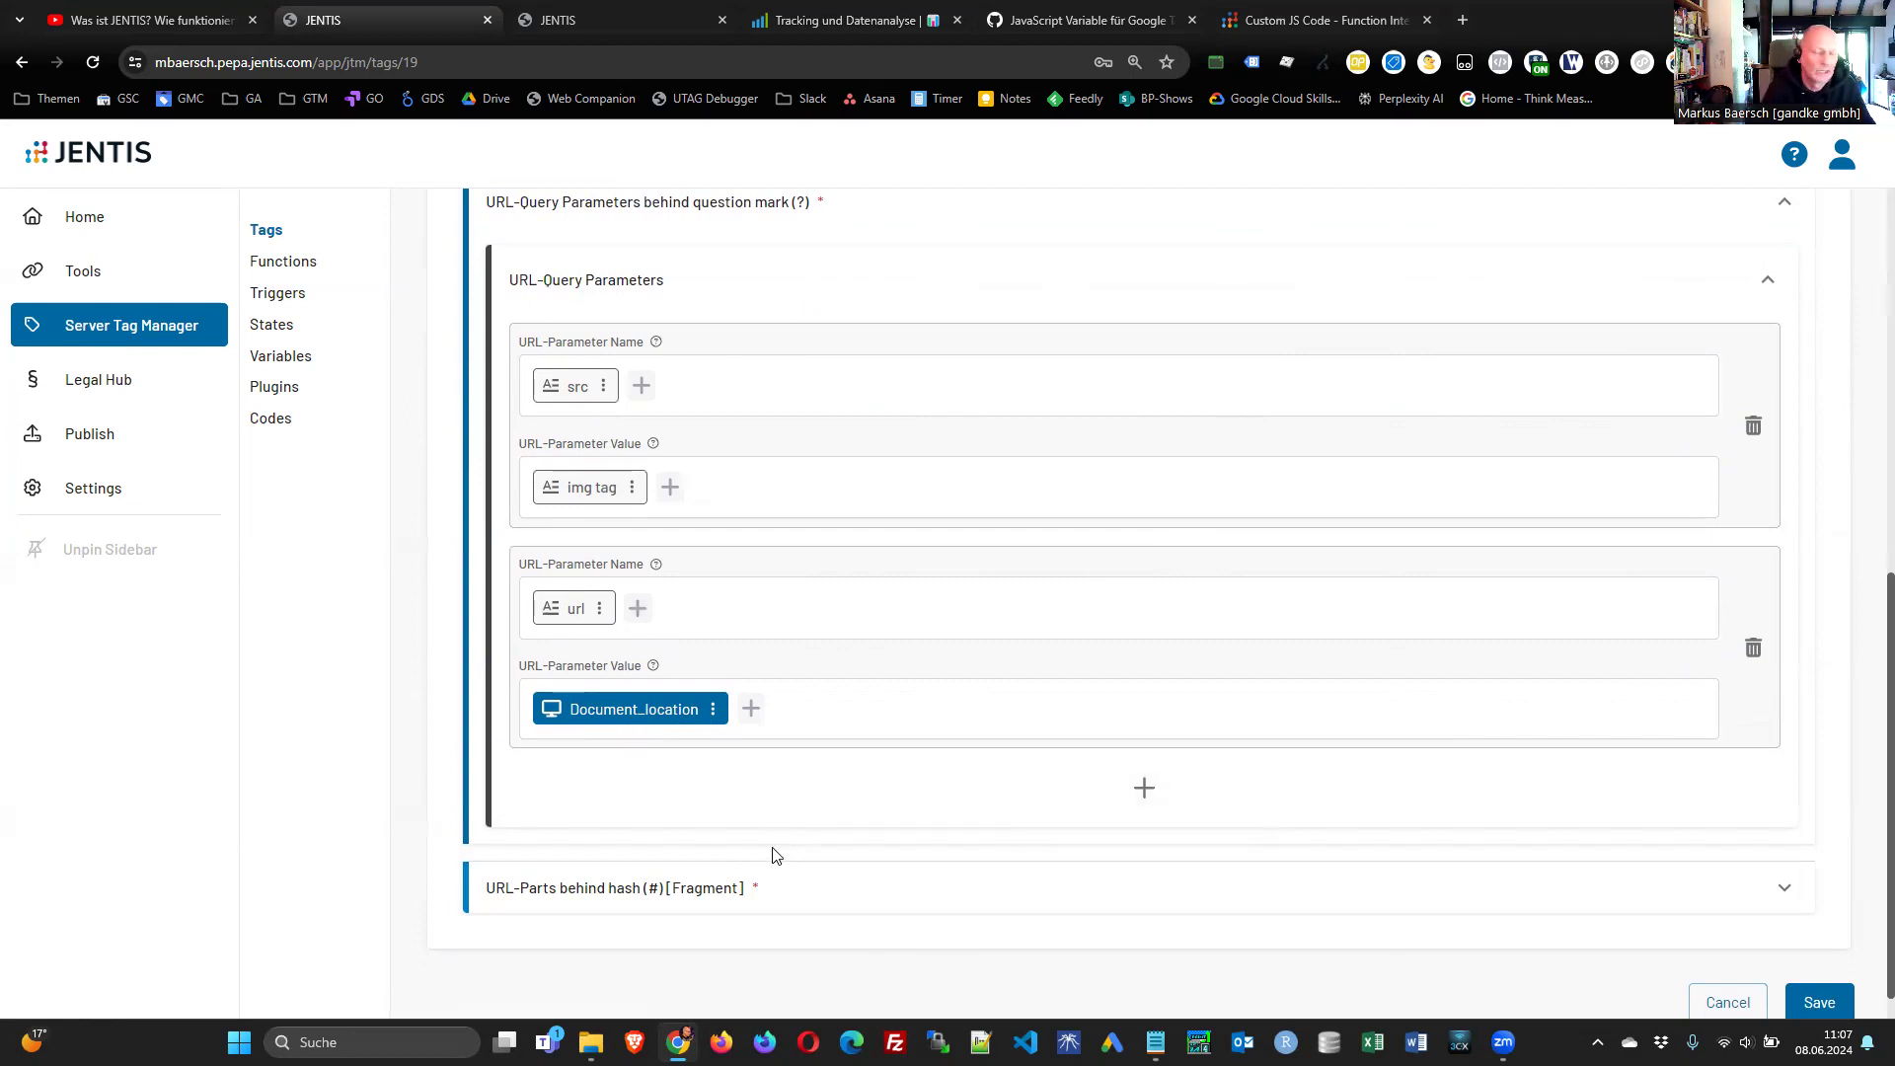
{"action": "scroll", "coordinate": [1028, 554], "scroll_direction": "up", "scroll_amount": 4}
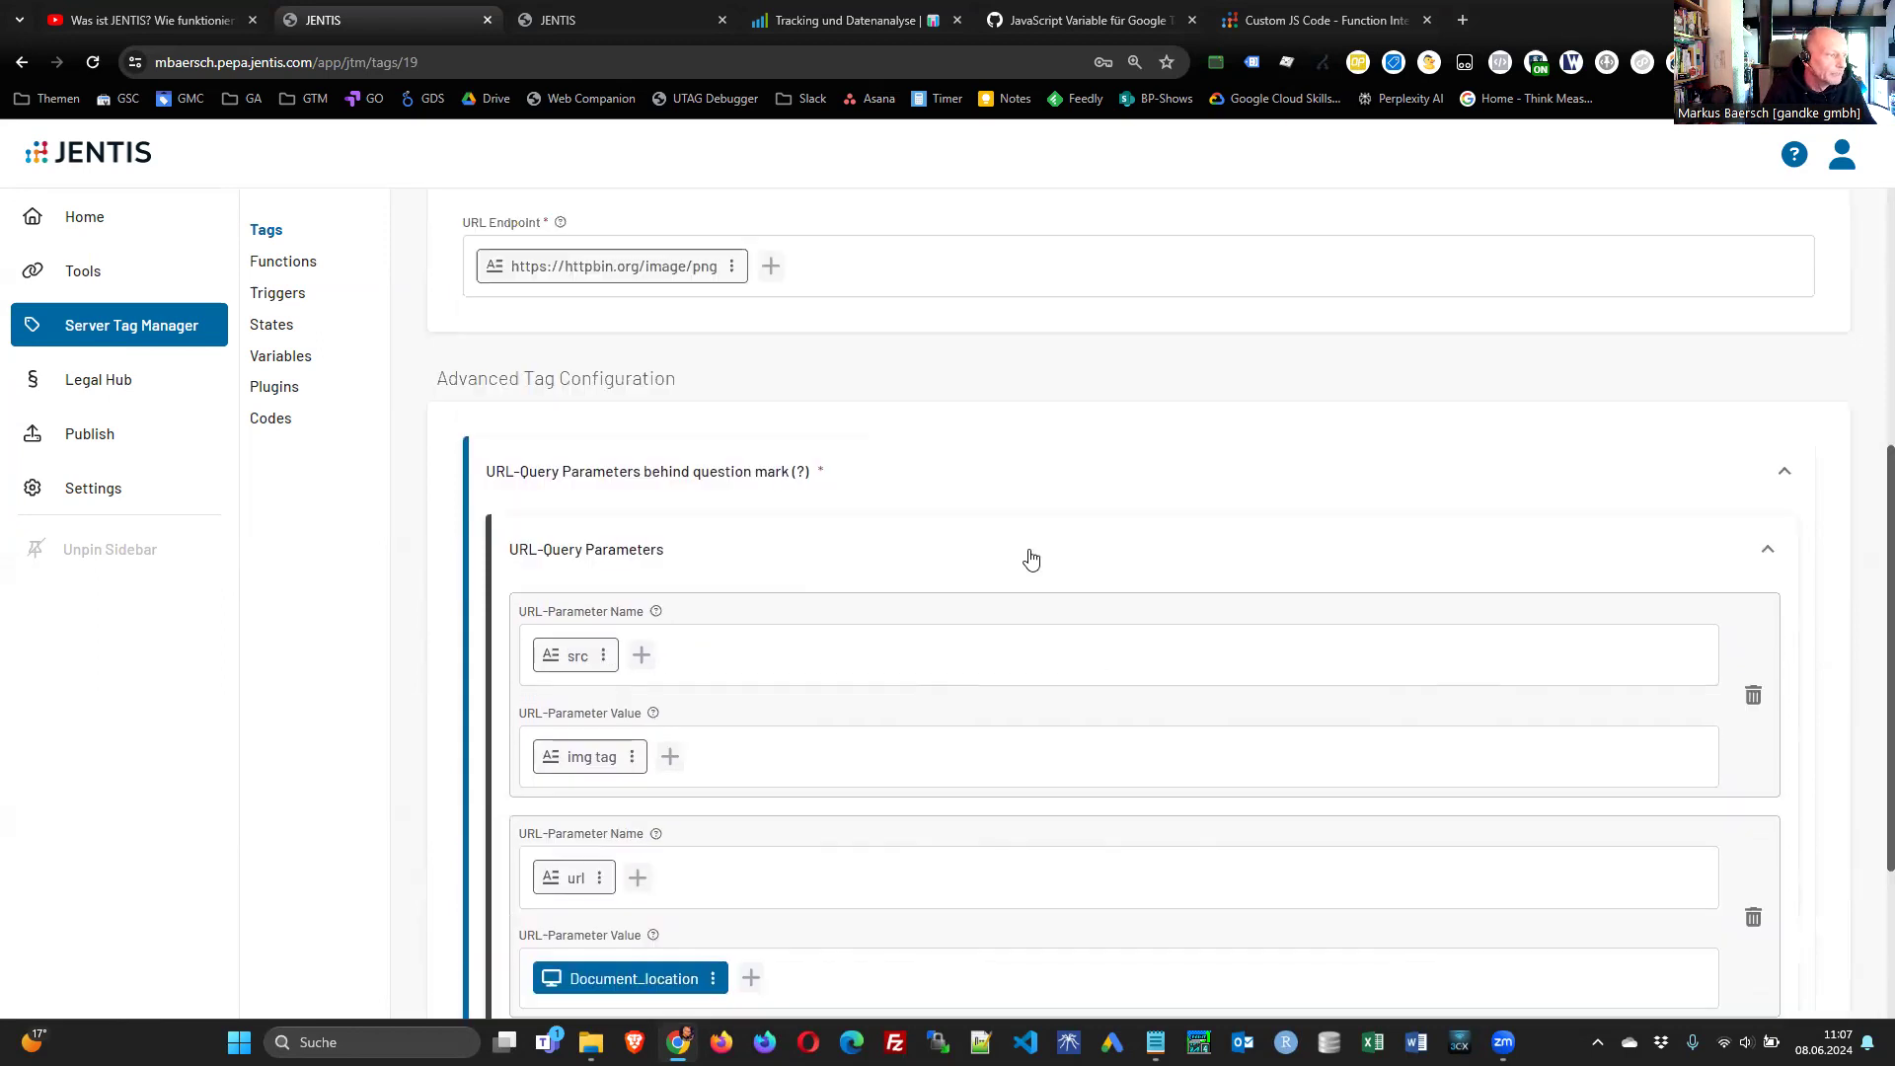
{"action": "scroll", "coordinate": [1096, 681], "scroll_direction": "down", "scroll_amount": 4}
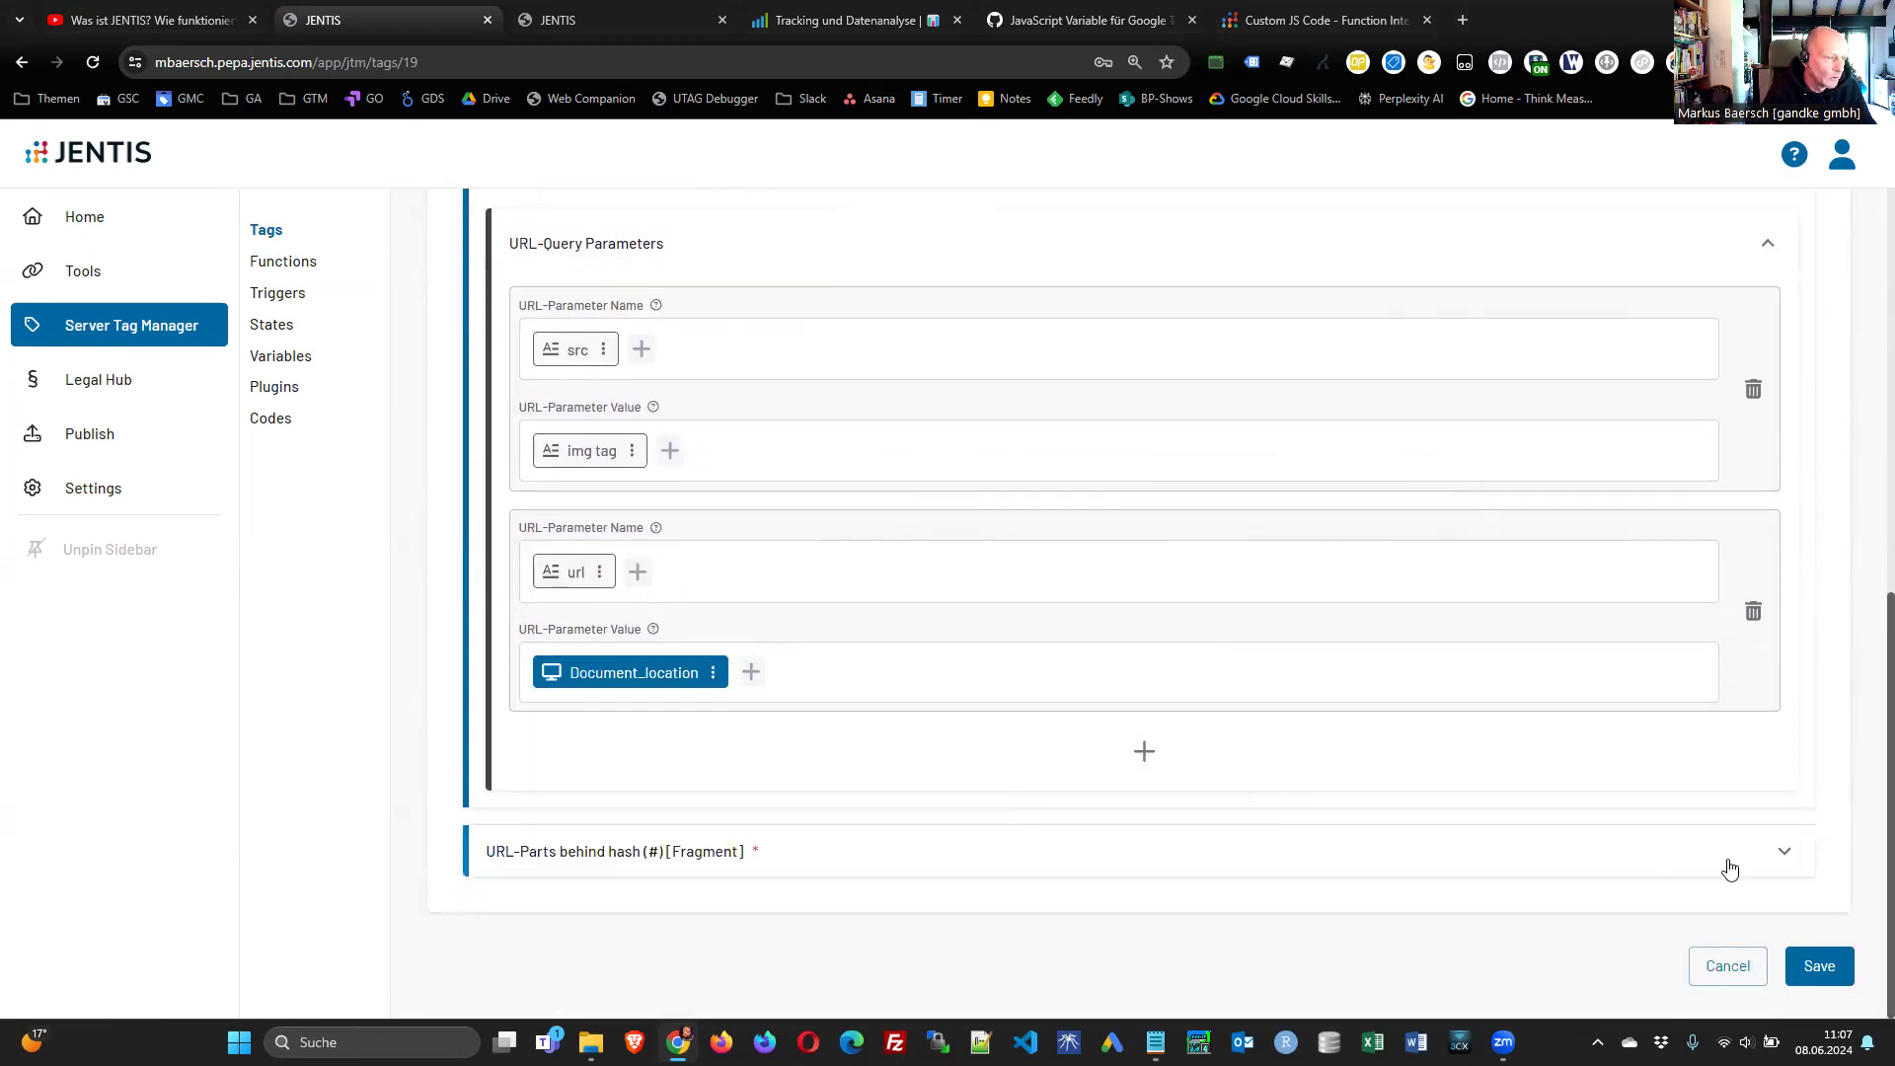
- Expand the tag's URL fragment settings and add an empty entry under its fragment parameters
{"action": "left_click", "coordinate": [1784, 855]}
{"action": "scroll", "coordinate": [1163, 872], "scroll_direction": "down", "scroll_amount": 2}
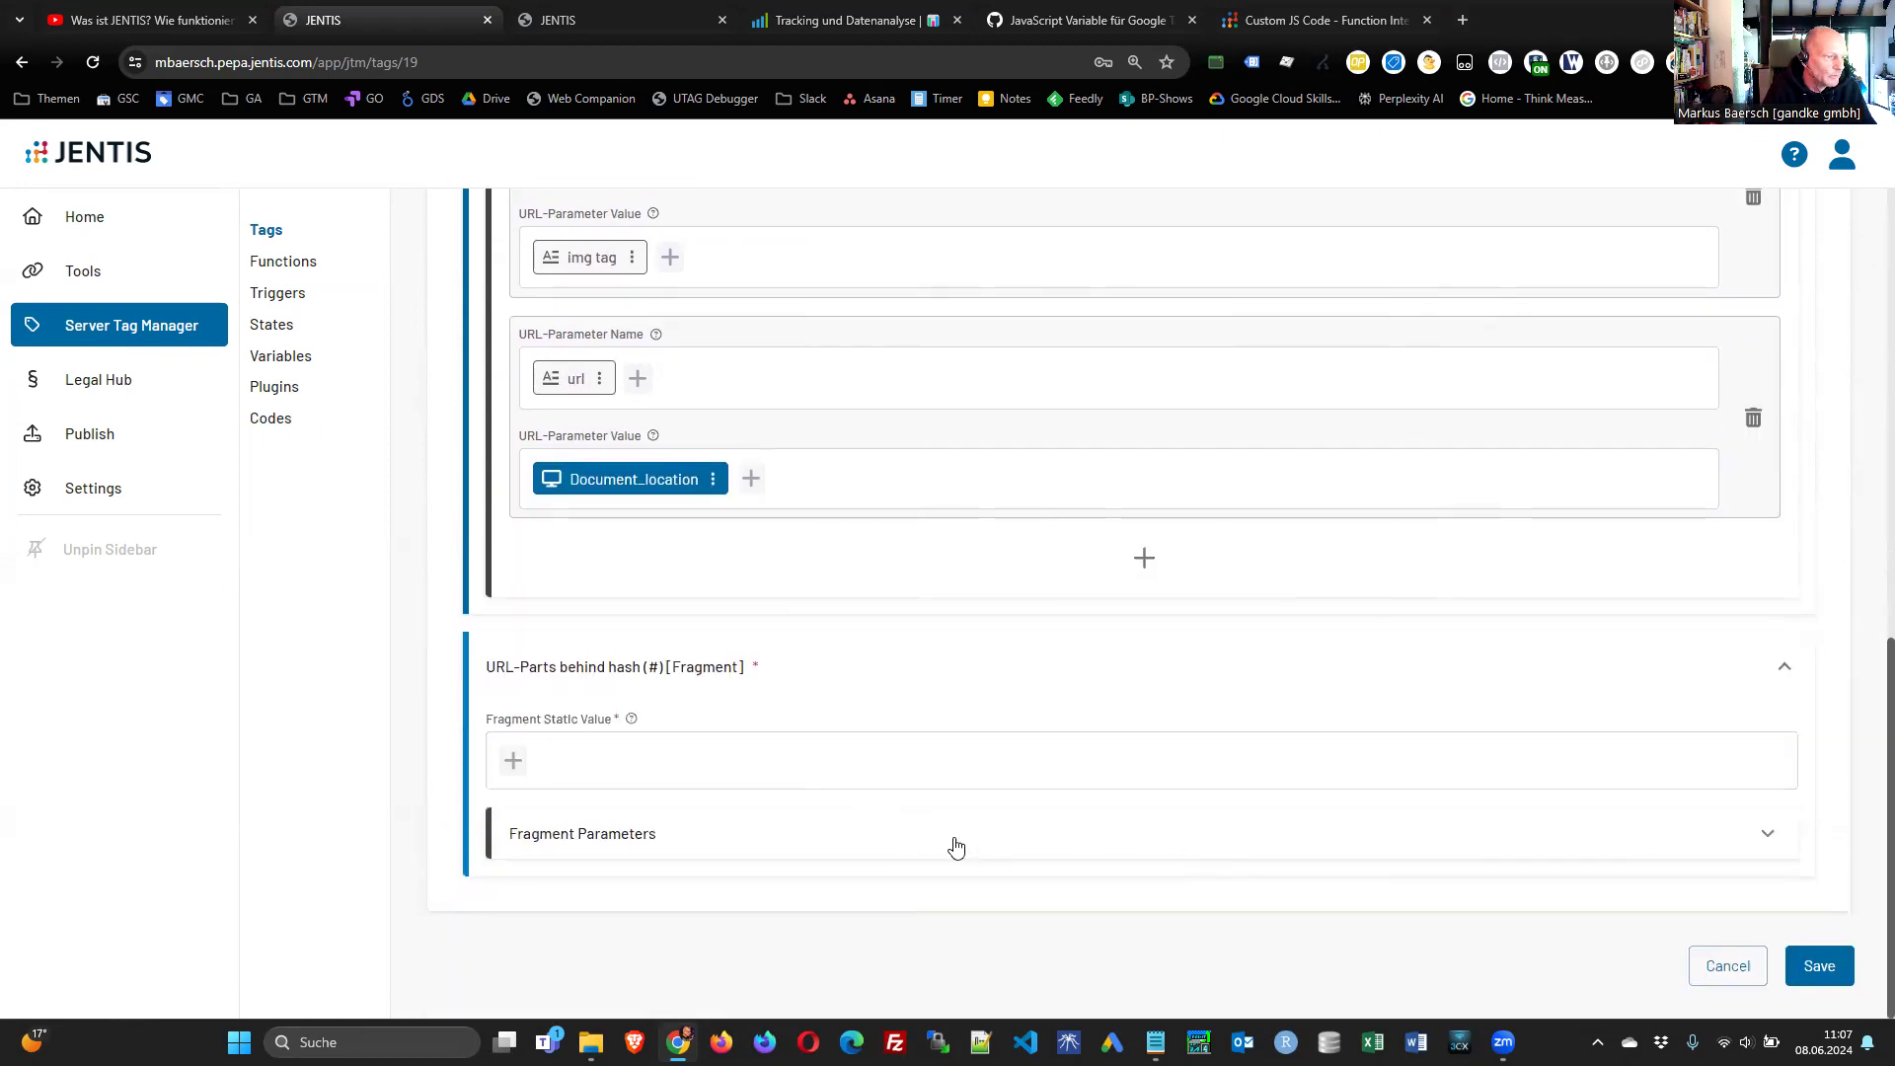
{"action": "scroll", "coordinate": [1364, 714], "scroll_direction": "up", "scroll_amount": 7}
{"action": "scroll", "coordinate": [842, 845], "scroll_direction": "down", "scroll_amount": 7}
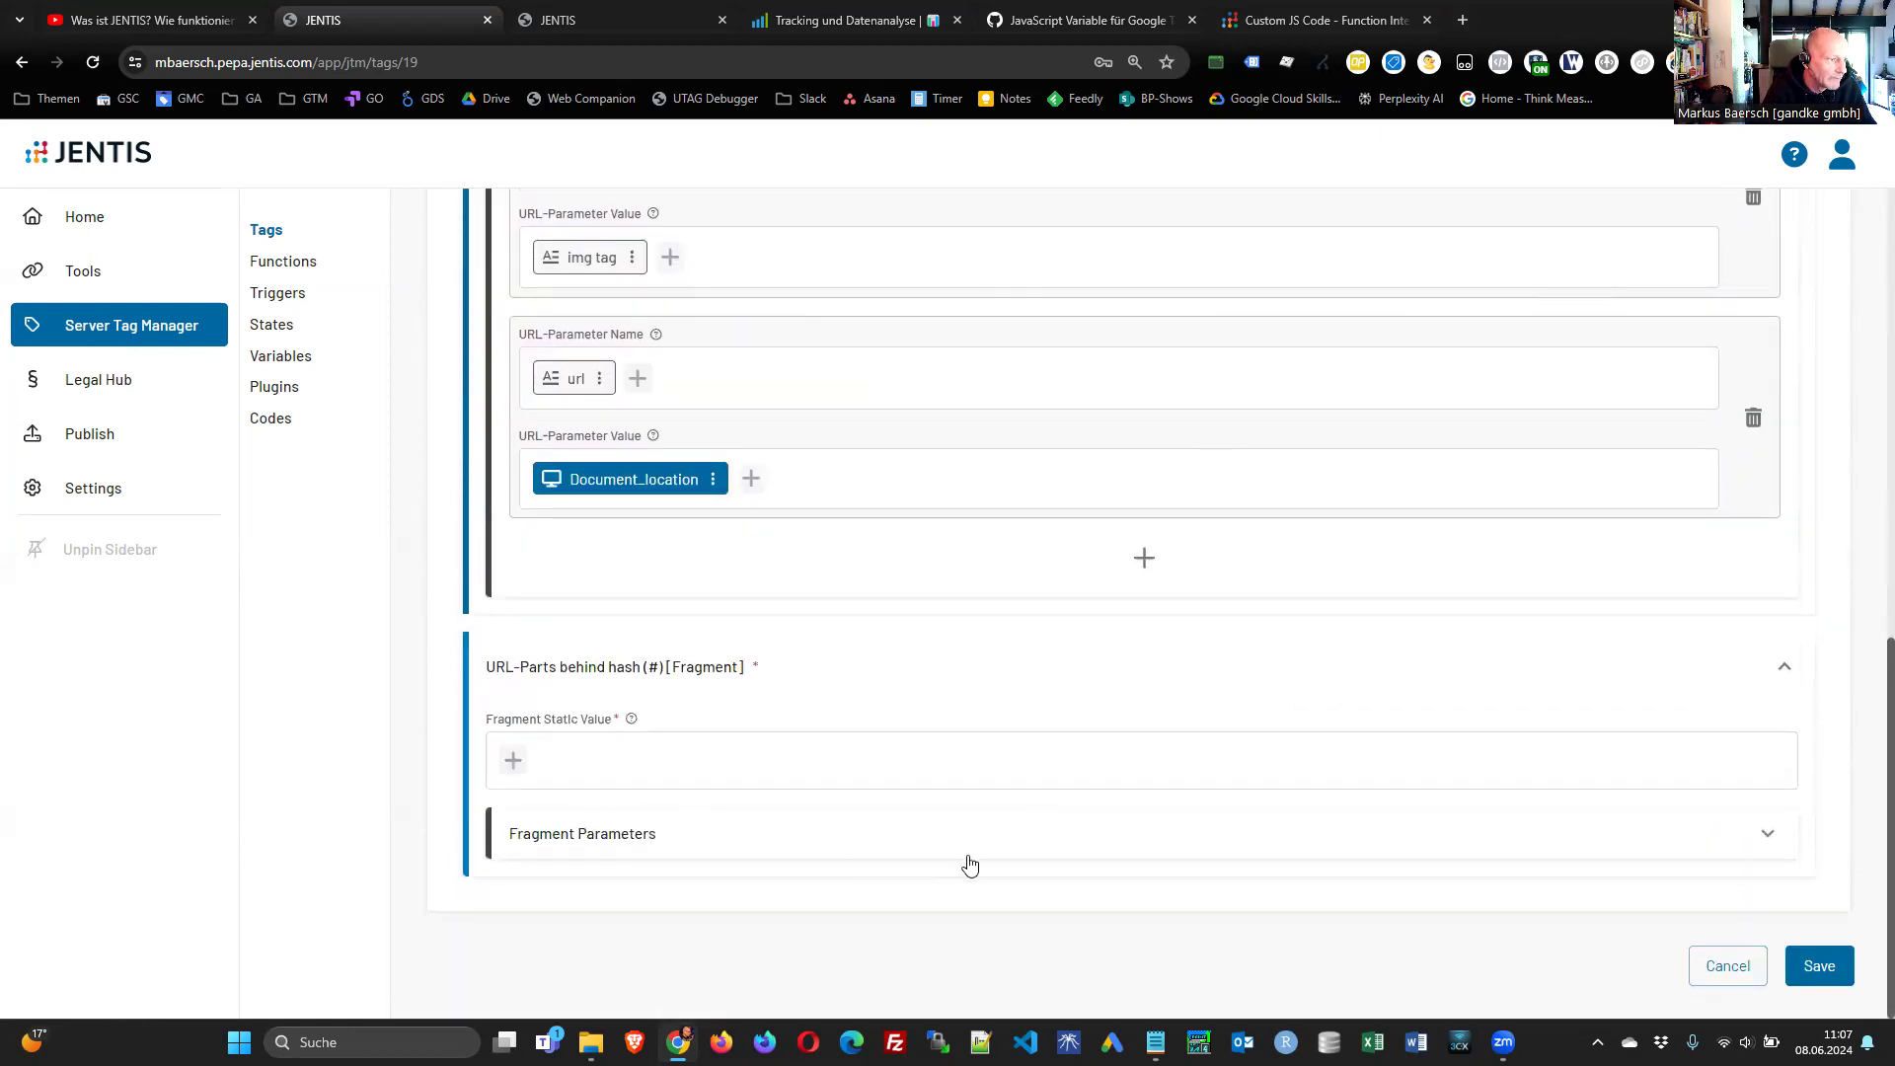
{"action": "left_click", "coordinate": [664, 838]}
{"action": "scroll", "coordinate": [1166, 820], "scroll_direction": "down", "scroll_amount": 1}
{"action": "left_click", "coordinate": [1144, 820]}
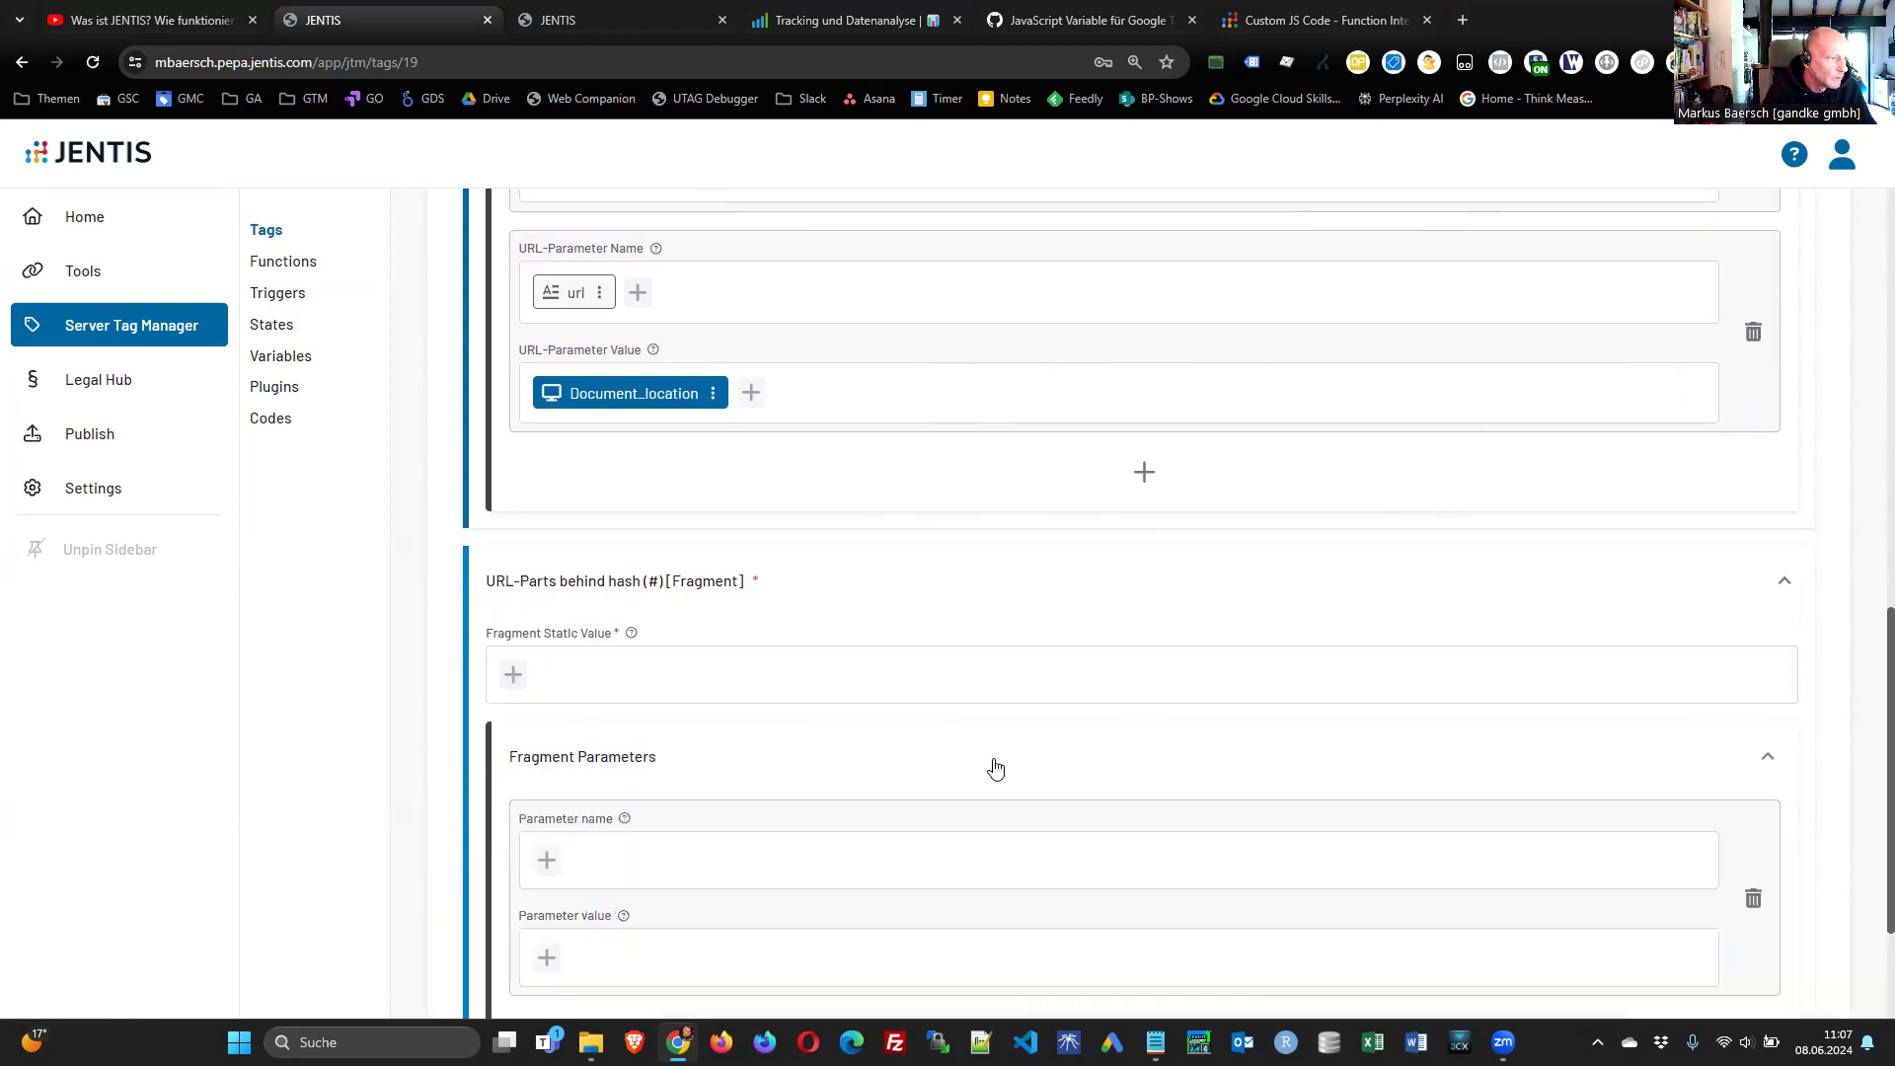
{"action": "scroll", "coordinate": [604, 765], "scroll_direction": "down", "scroll_amount": 2}
- Browse the variables offered for the fragment parameter's name, search them for "test", and close the selection without adding anything
{"action": "left_click", "coordinate": [544, 652]}
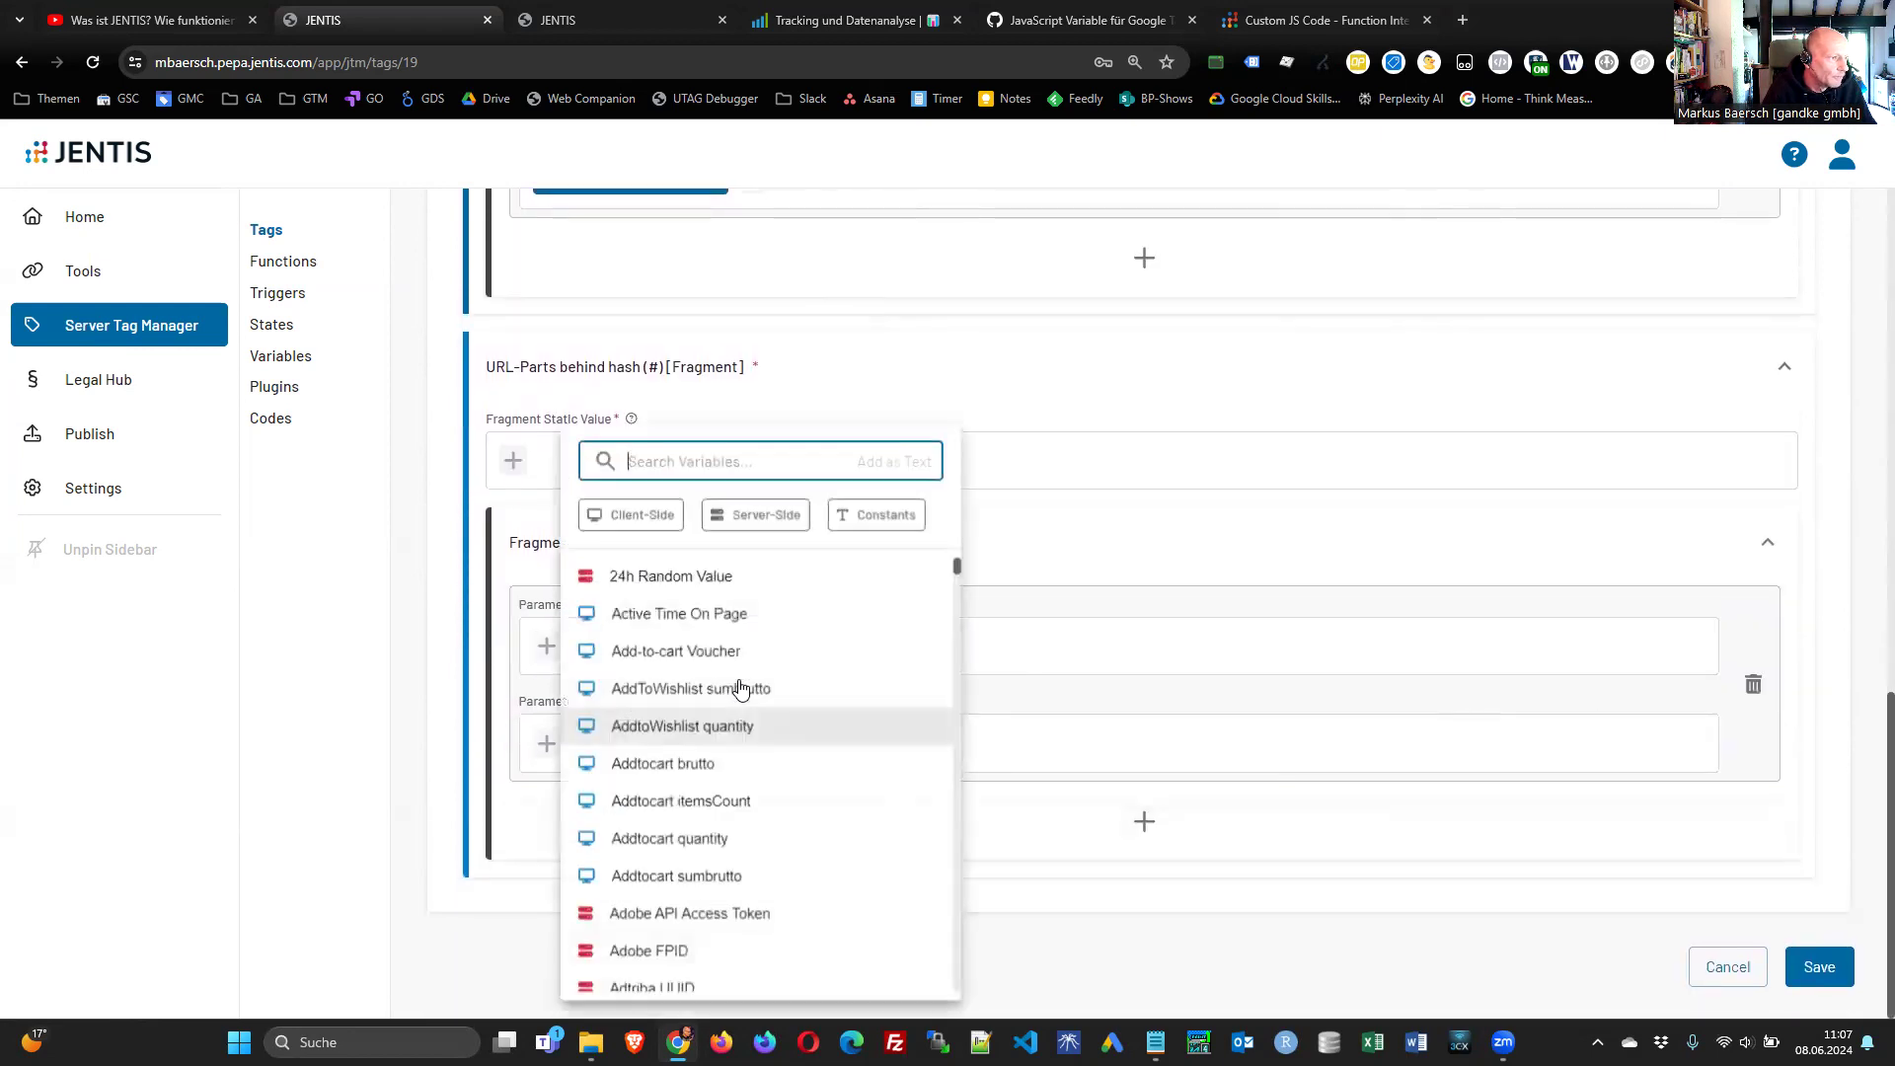
{"action": "scroll", "coordinate": [773, 782], "scroll_direction": "down", "scroll_amount": 6}
{"action": "scroll", "coordinate": [791, 710], "scroll_direction": "up", "scroll_amount": 6}
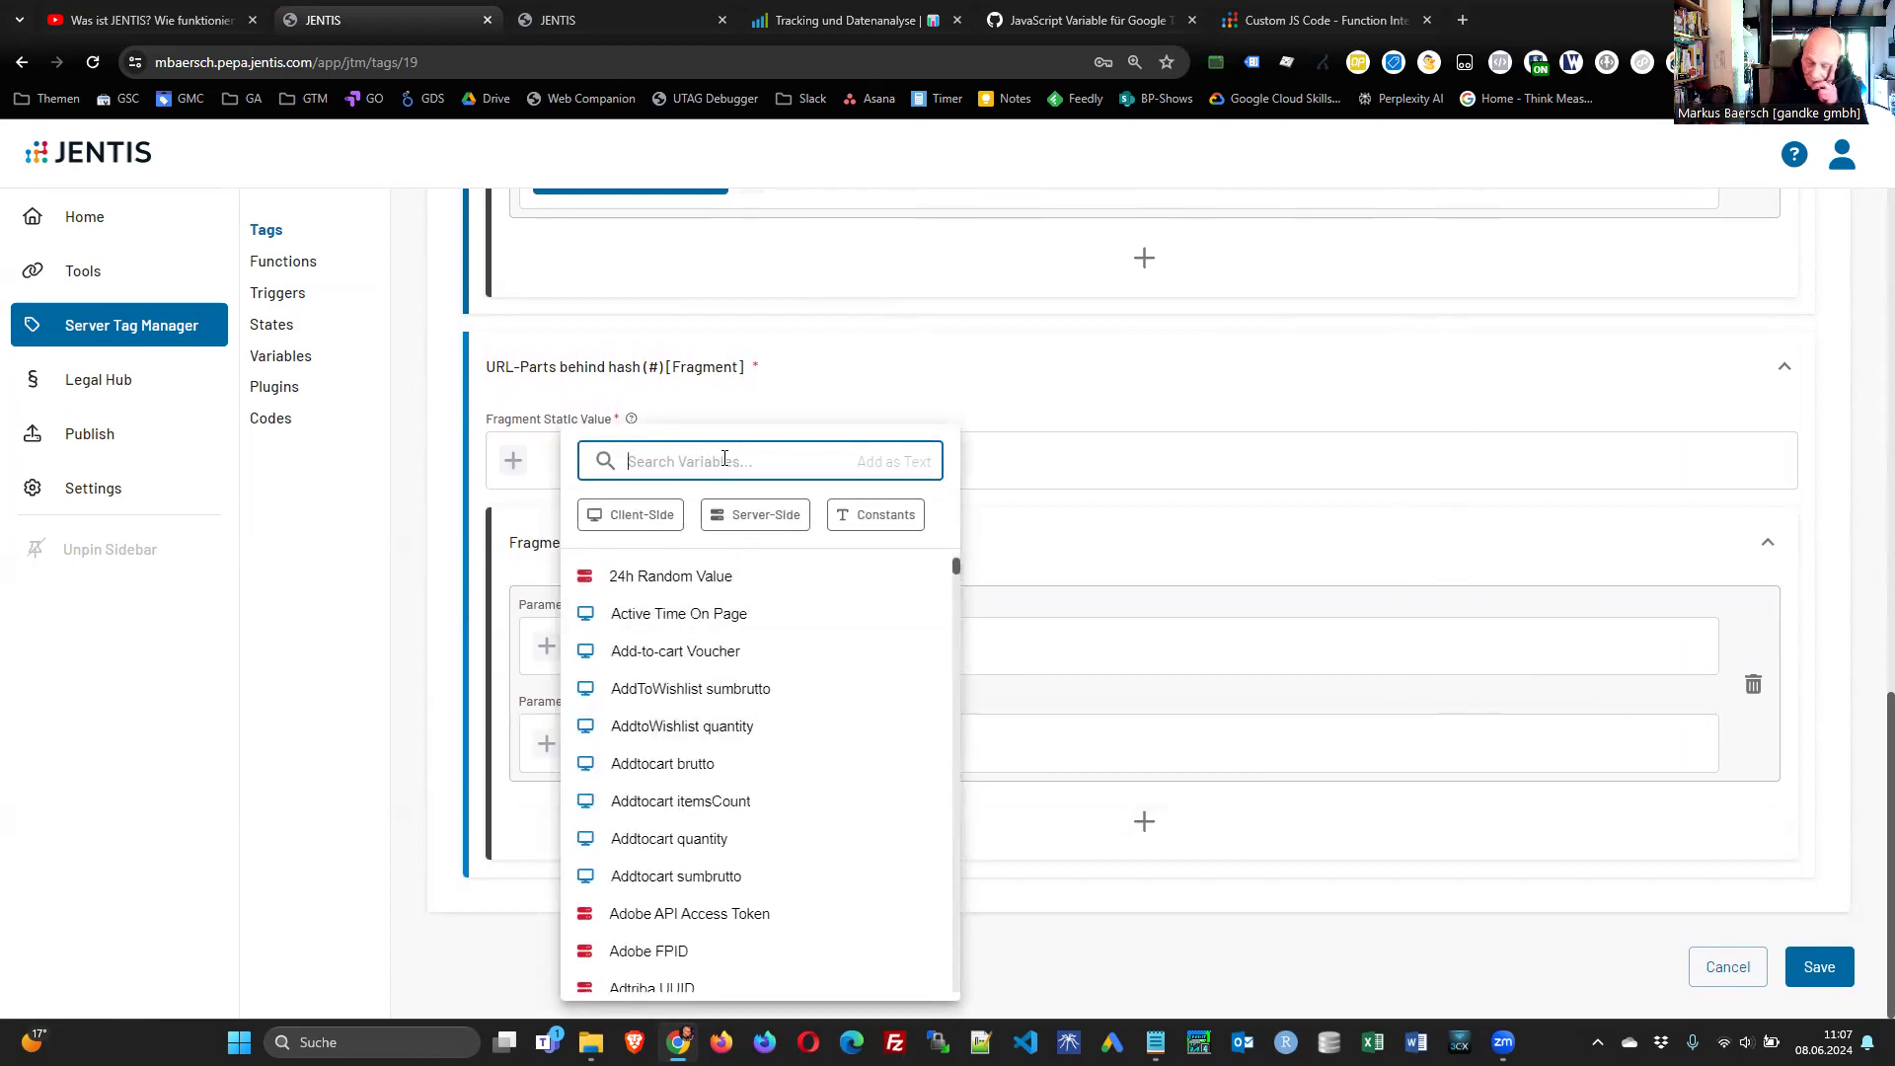
{"action": "type", "text": "test"}
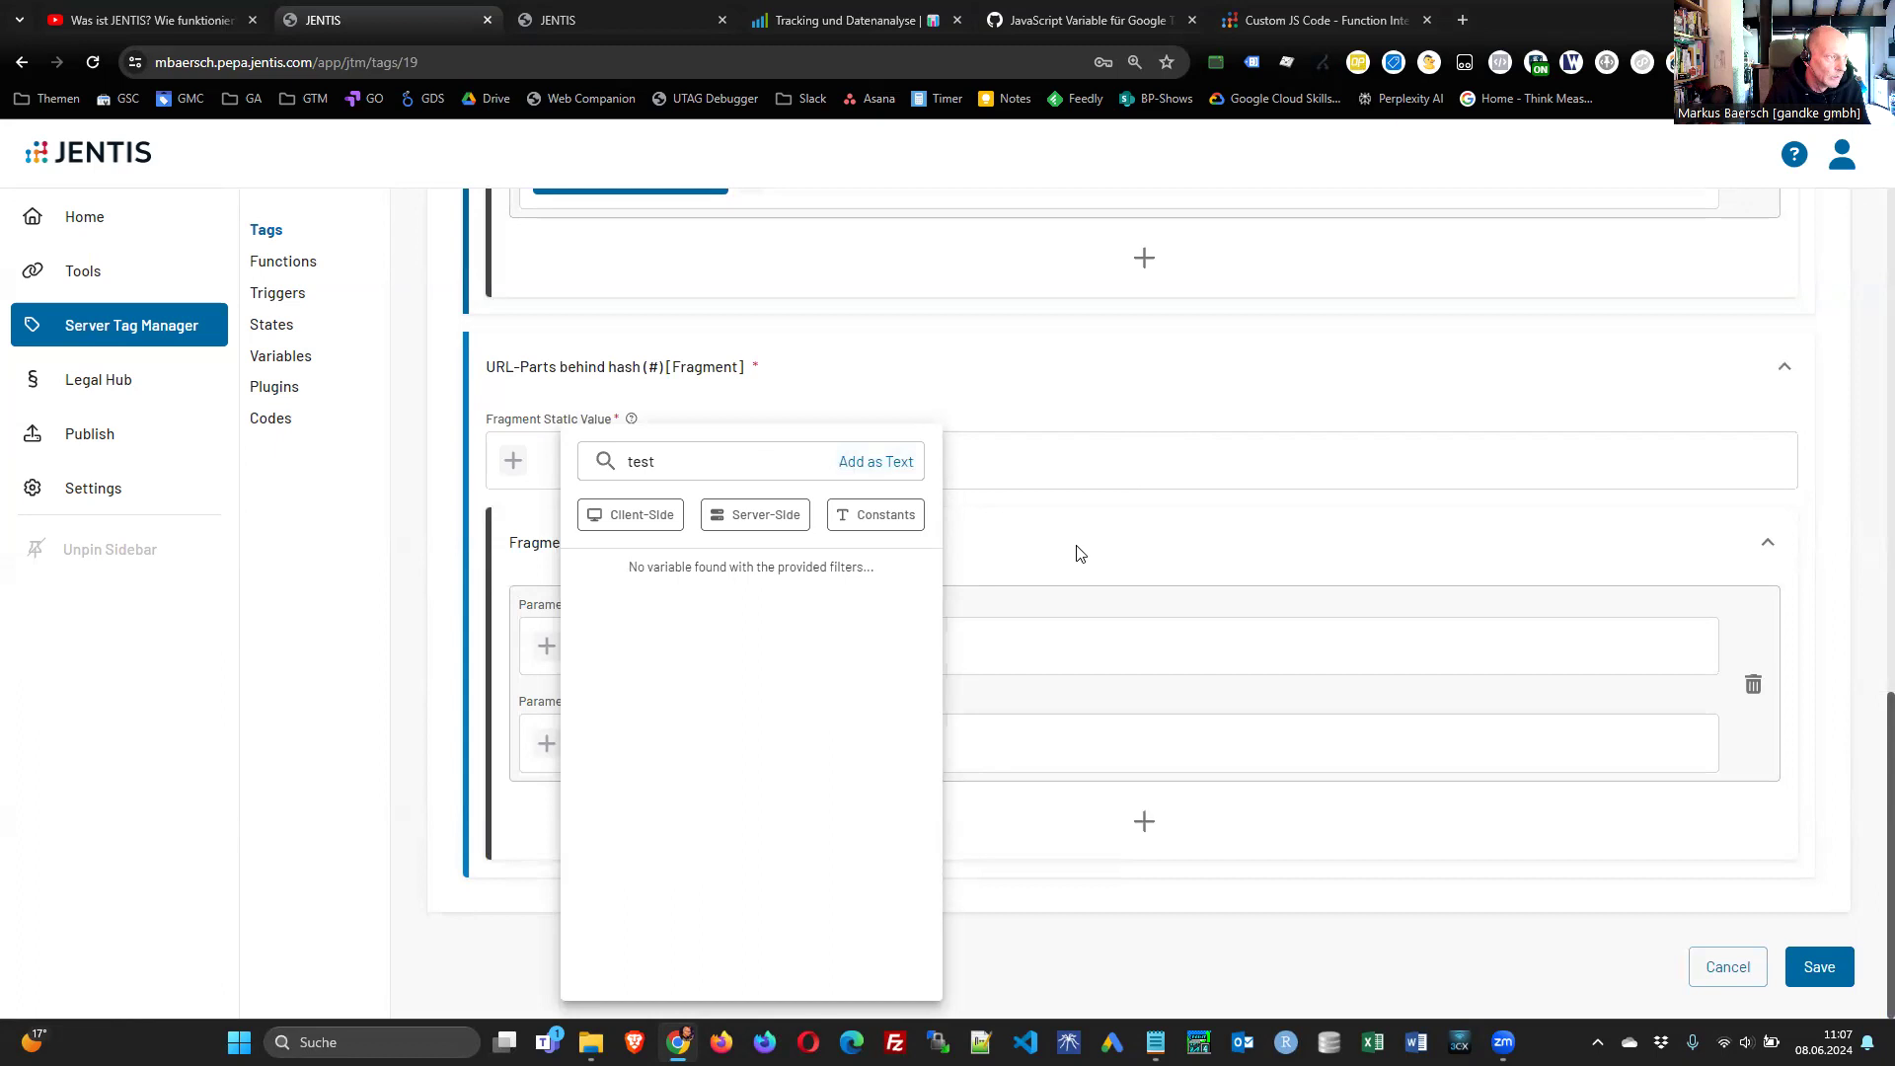
{"action": "left_click", "coordinate": [1443, 809]}
- Review the query and fragment parameters once more and leave the Client img tag without saving
{"action": "scroll", "coordinate": [1602, 350], "scroll_direction": "up", "scroll_amount": 1}
{"action": "scroll", "coordinate": [1603, 351], "scroll_direction": "up", "scroll_amount": 5}
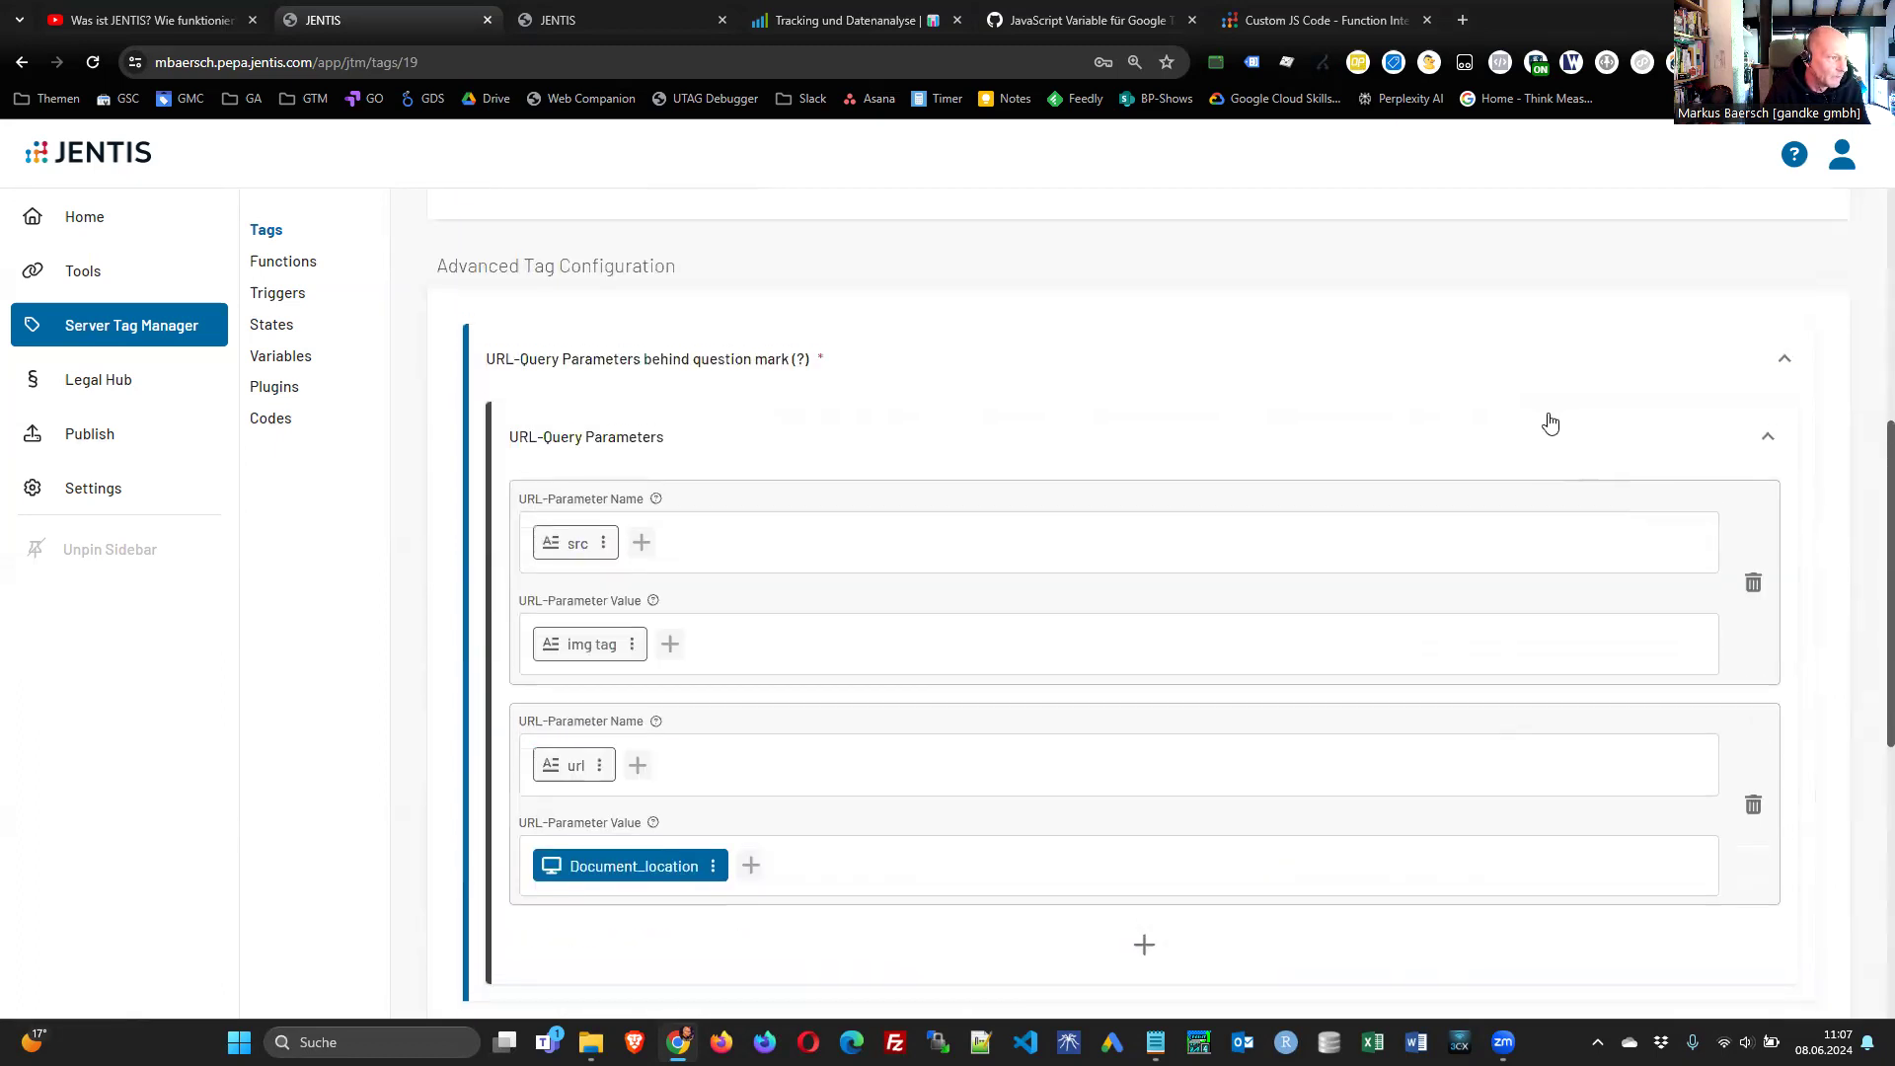
{"action": "scroll", "coordinate": [1570, 435], "scroll_direction": "down", "scroll_amount": 6}
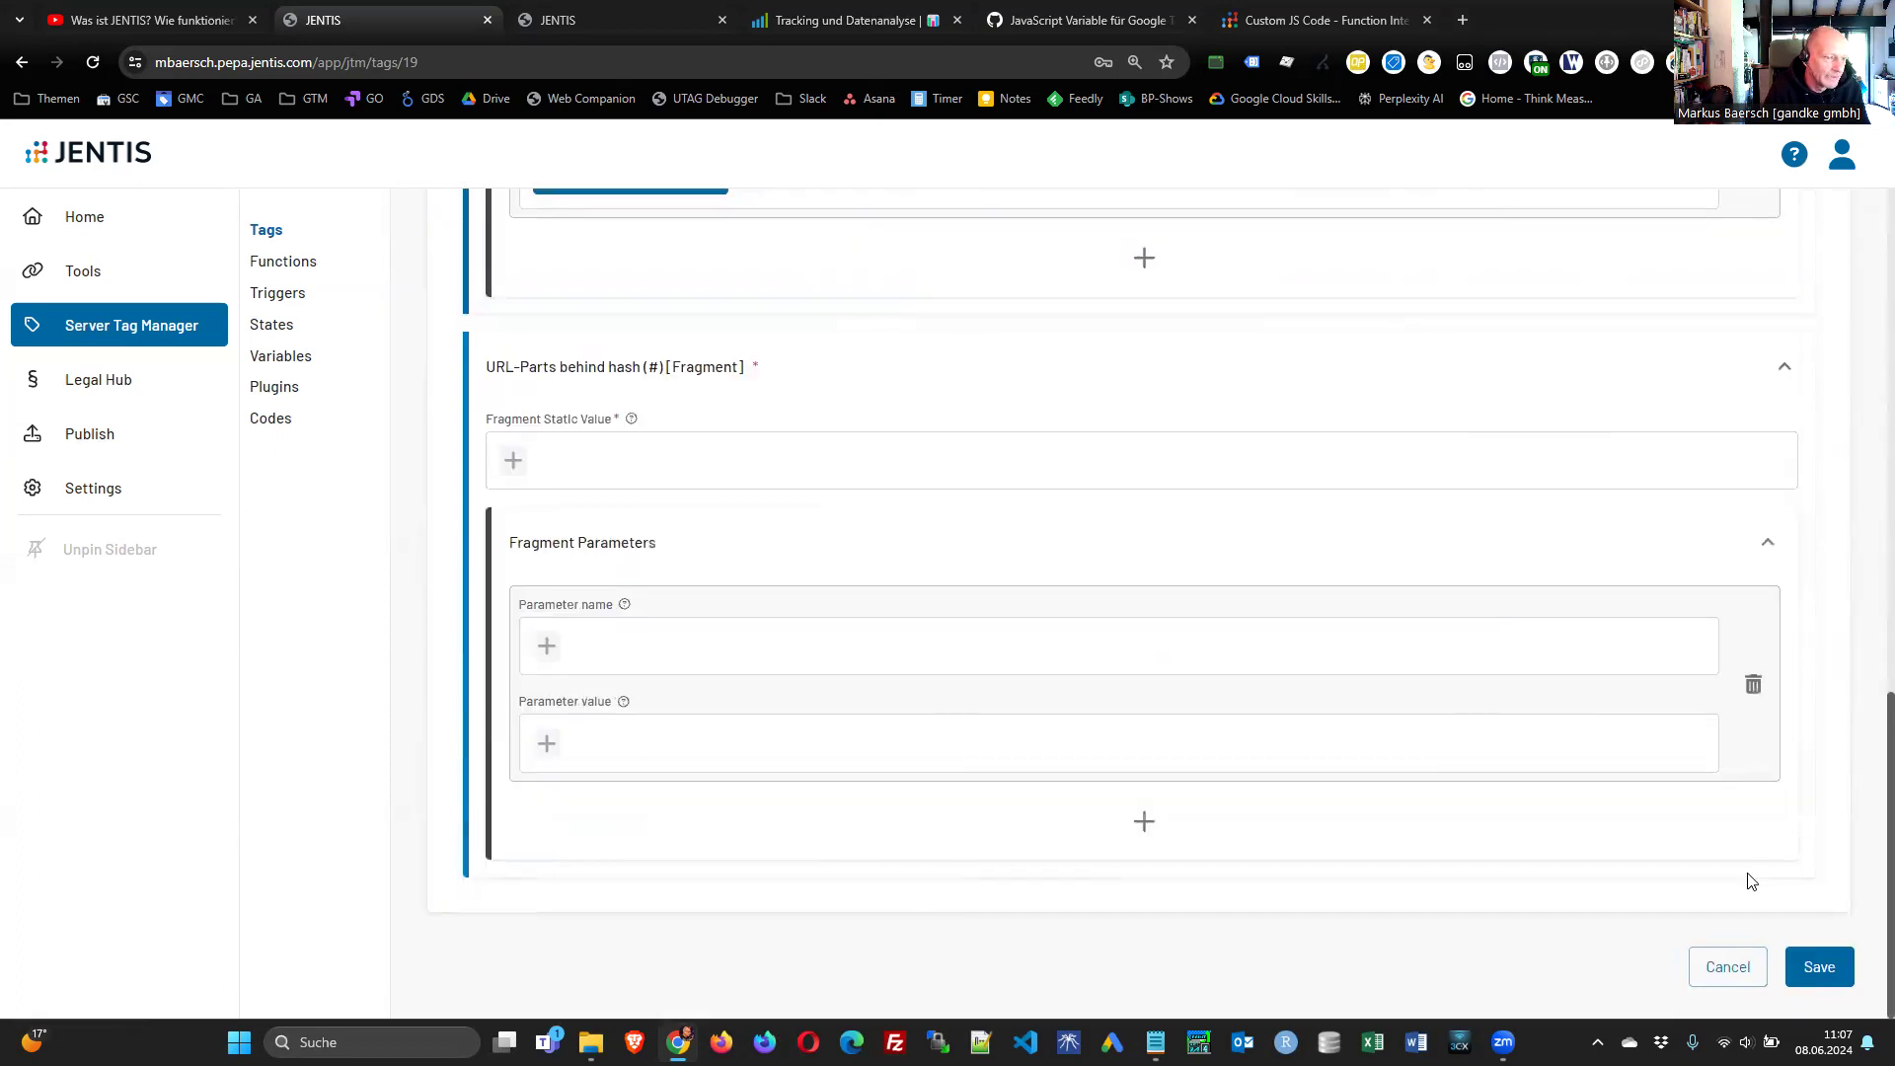
{"action": "scroll", "coordinate": [1742, 937], "scroll_direction": "up", "scroll_amount": 1}
{"action": "scroll", "coordinate": [1727, 977], "scroll_direction": "down", "scroll_amount": 1}
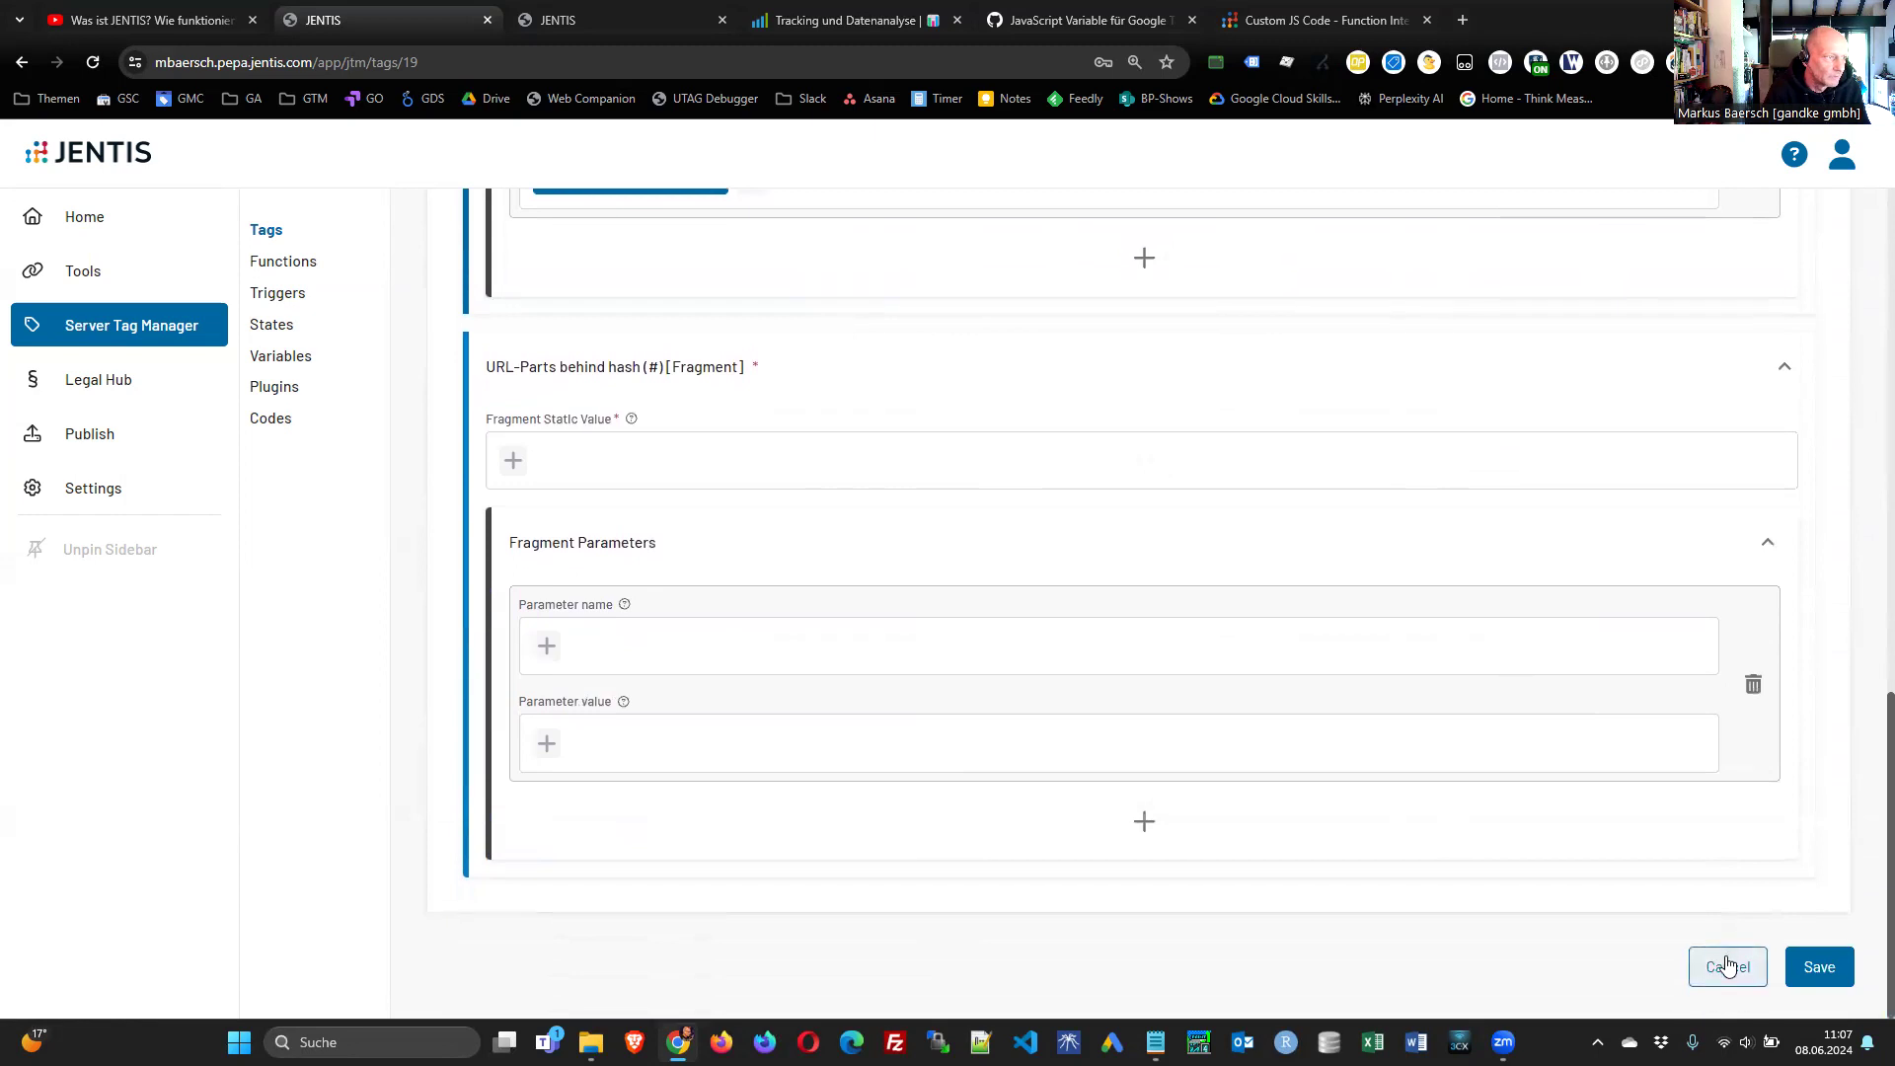
{"action": "left_click", "coordinate": [1727, 967]}
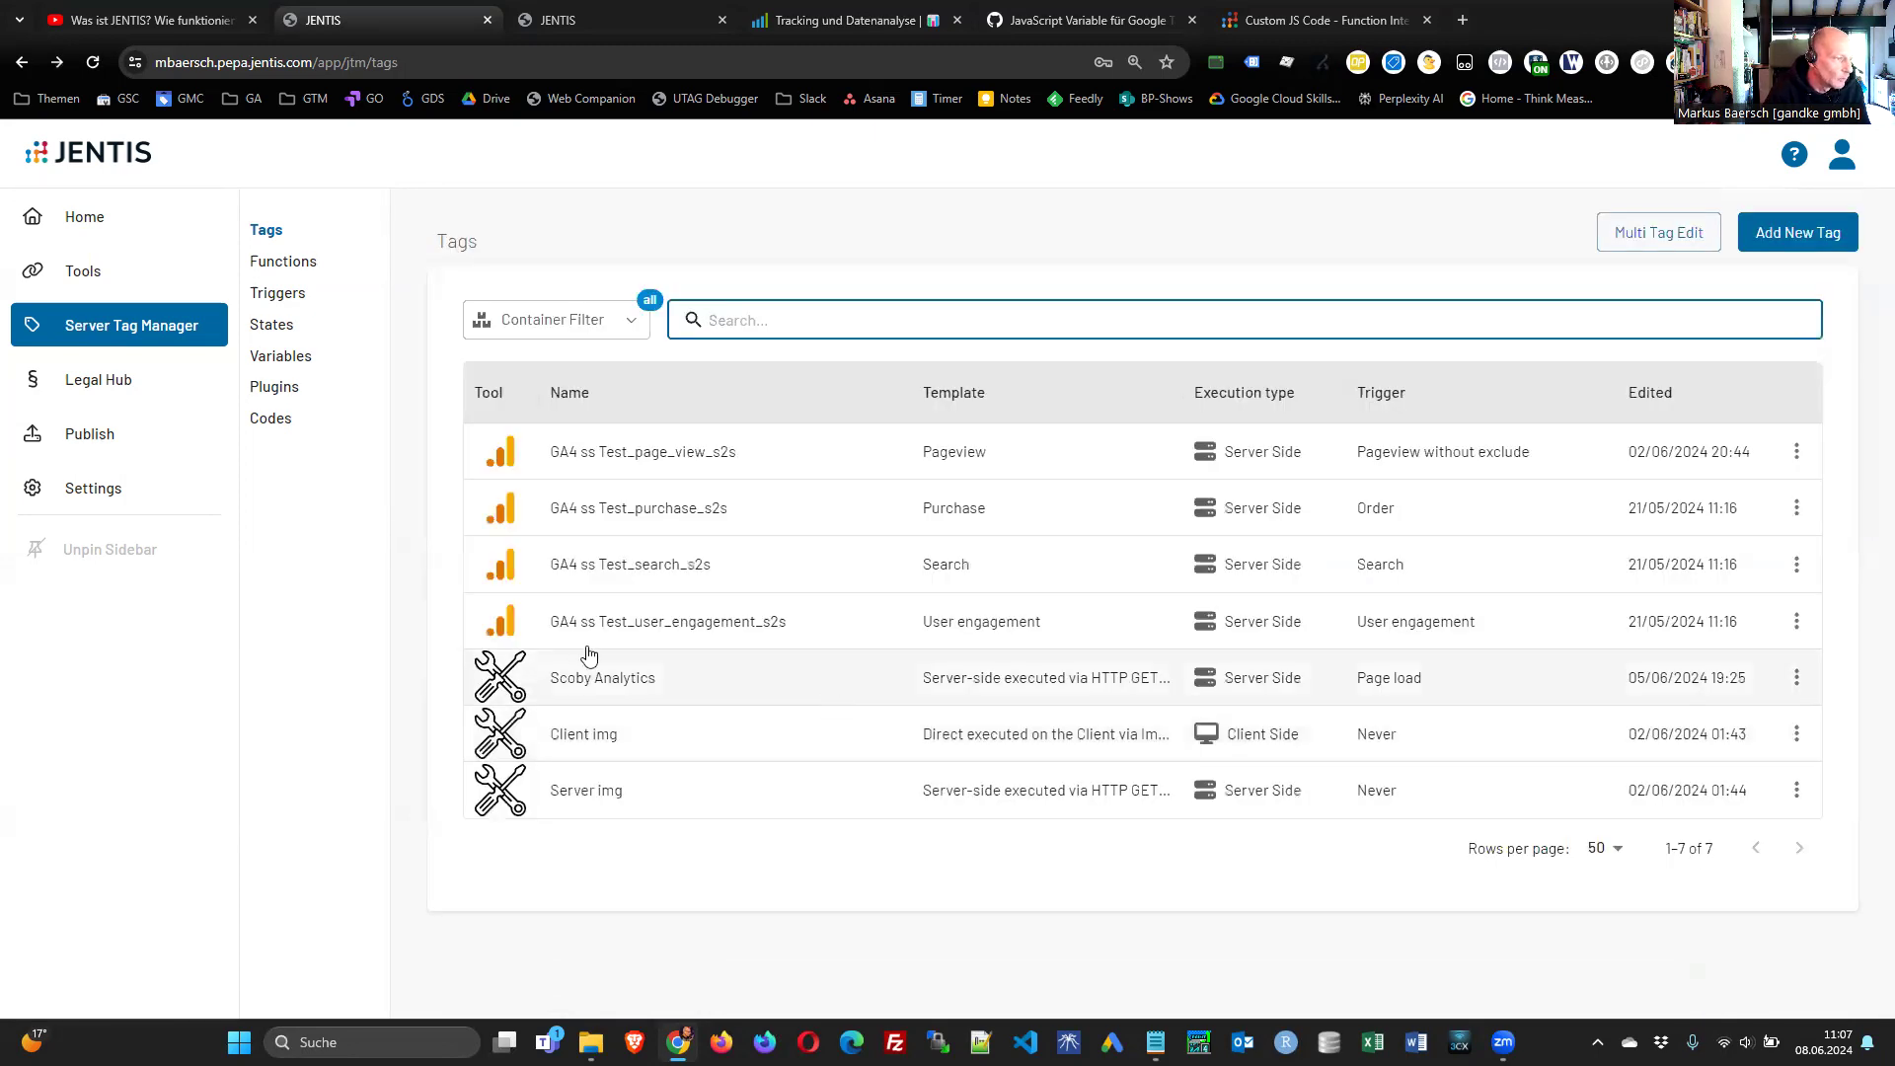
- Reopen the Client img tag, set its trigger to JTS Framework Loaded, and save it
{"action": "left_click", "coordinate": [509, 738]}
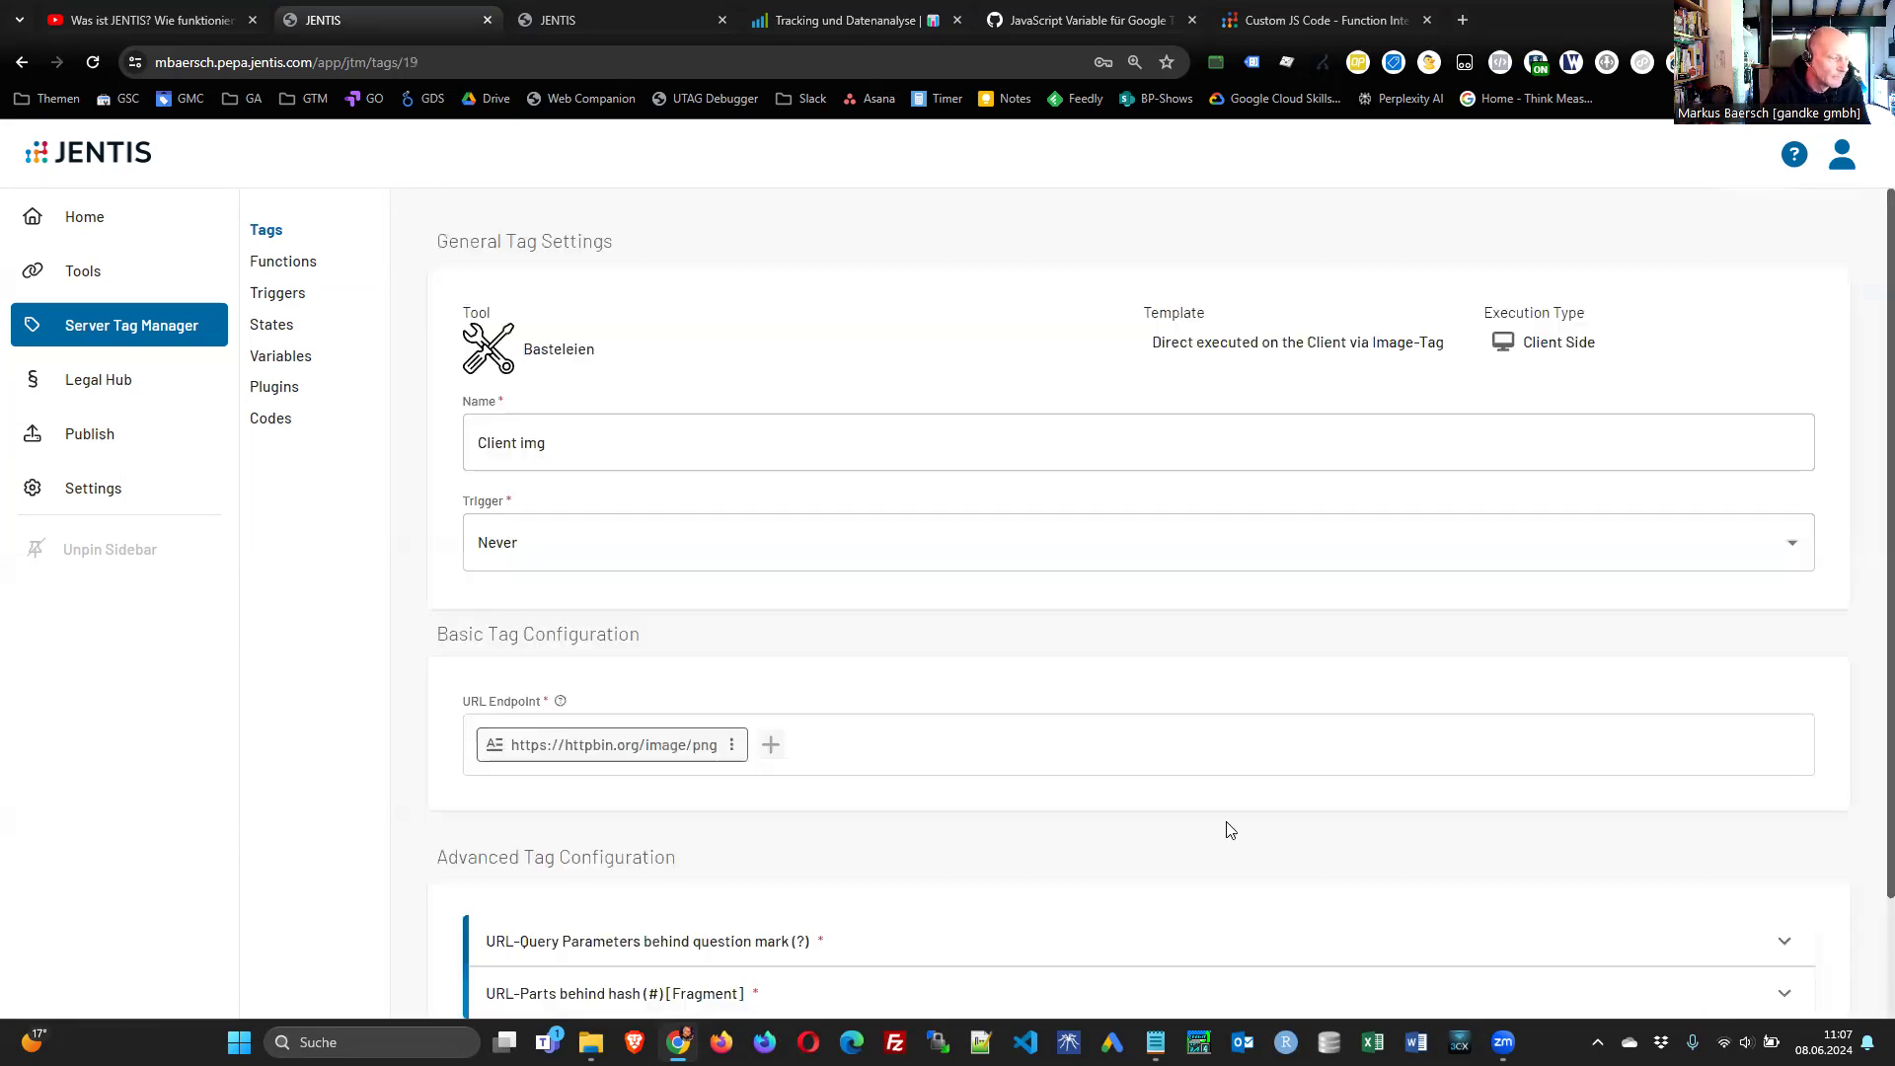
{"action": "left_click", "coordinate": [910, 565]}
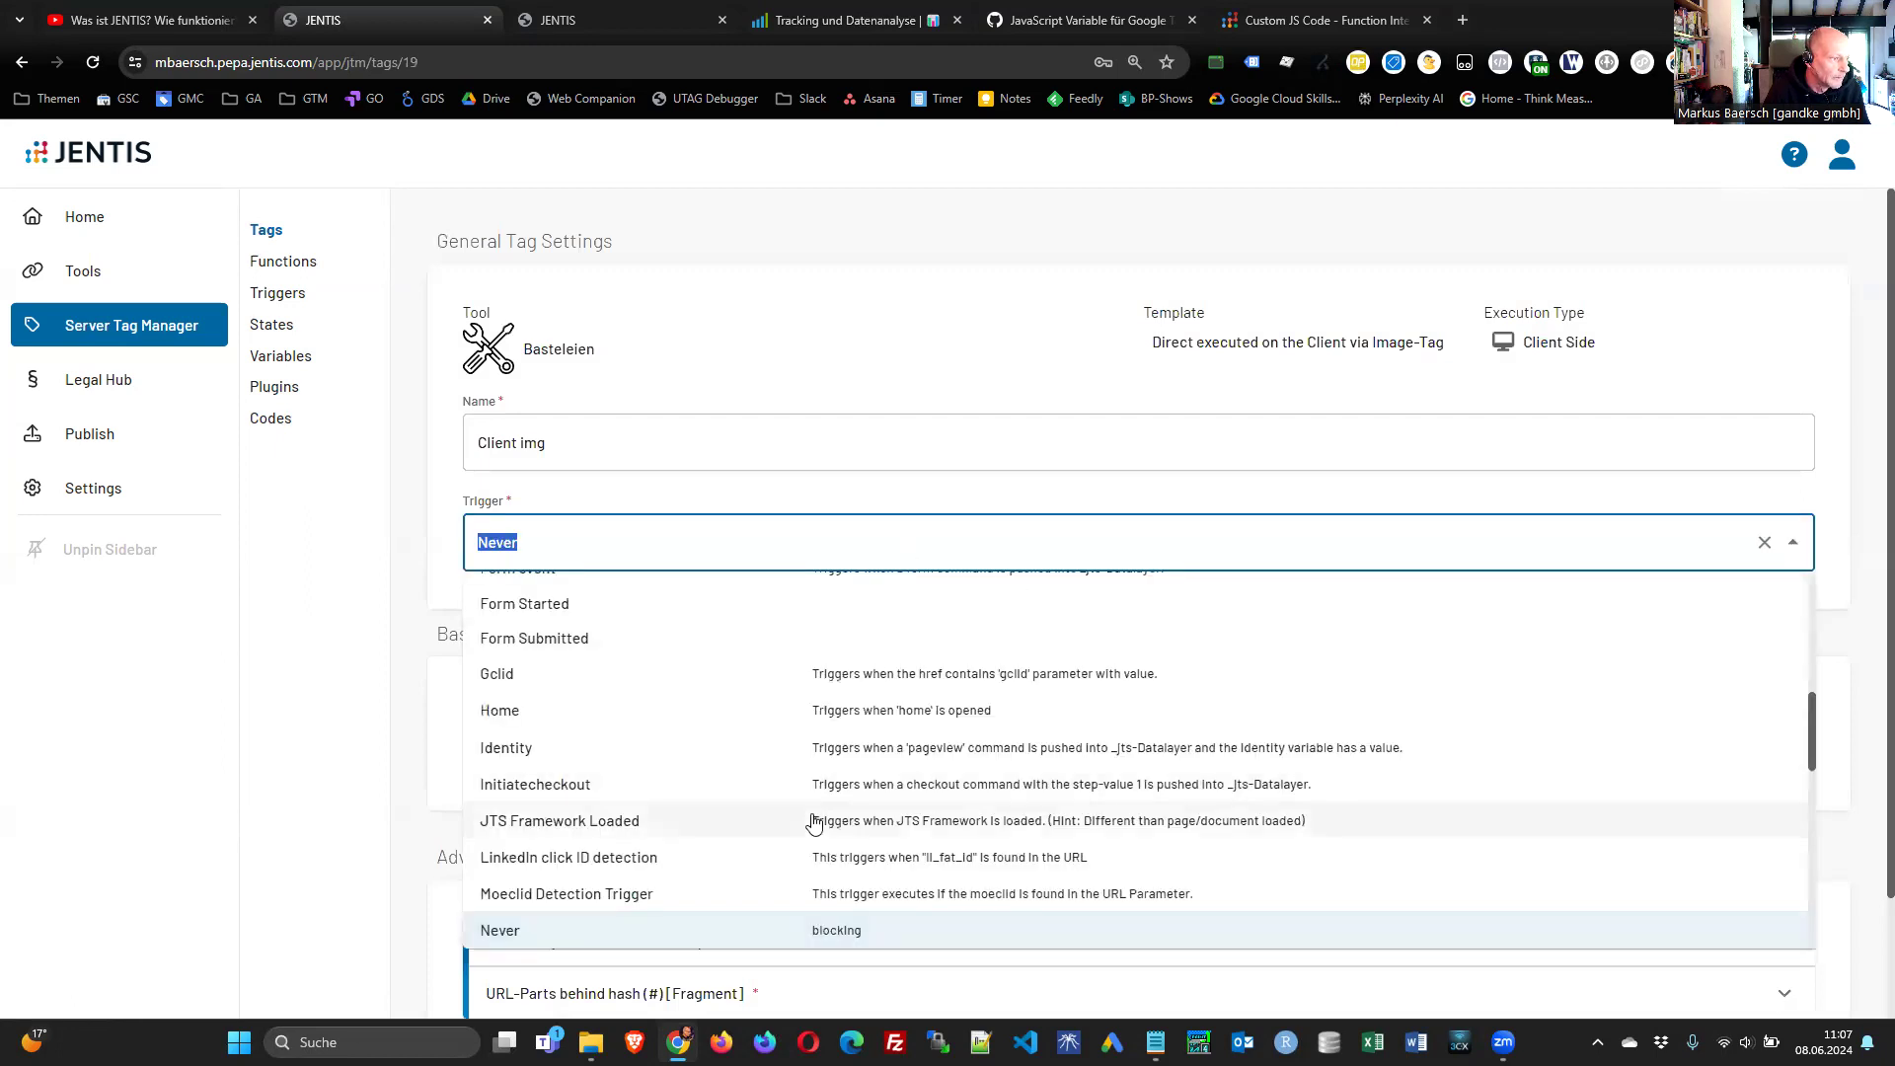
{"action": "left_click", "coordinate": [812, 816]}
{"action": "scroll", "coordinate": [1623, 789], "scroll_direction": "down", "scroll_amount": 2}
{"action": "left_click", "coordinate": [1818, 968]}
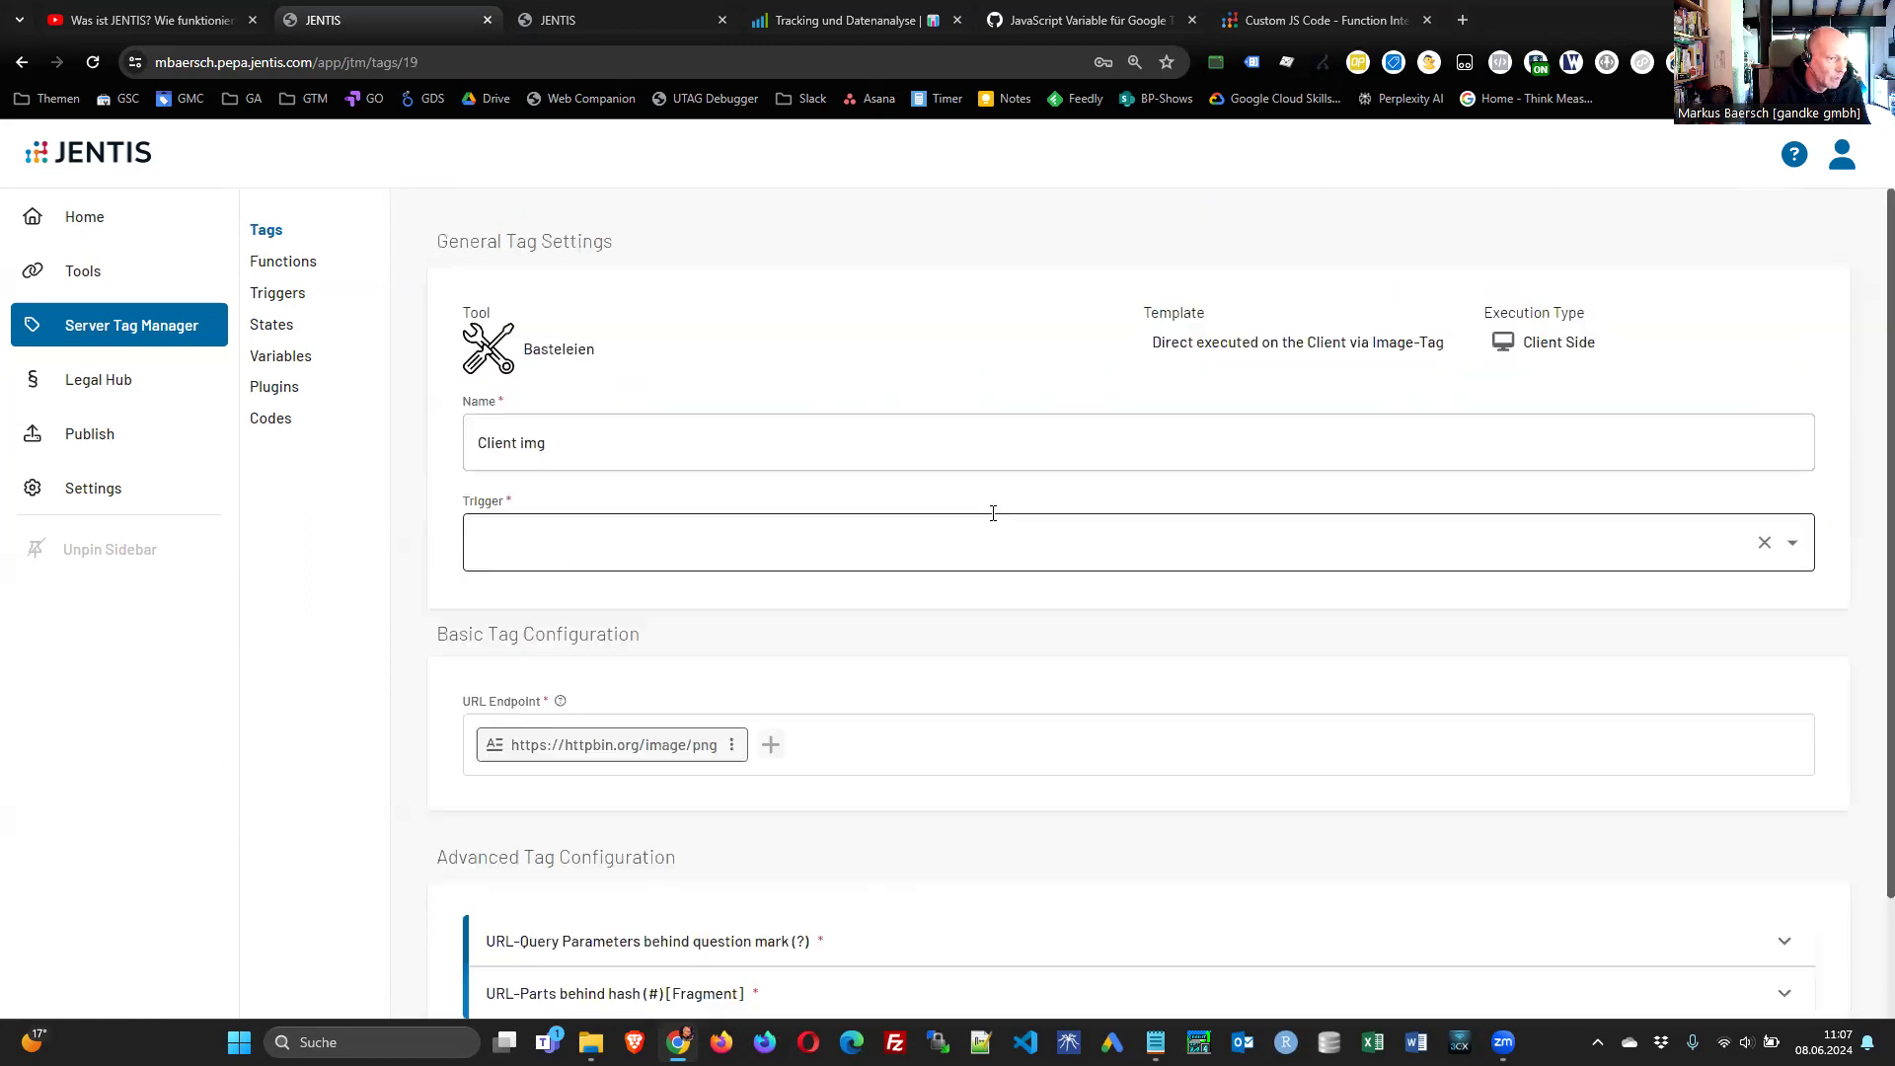
- Update the preview of the MBSL container and load the website's Download page to record its httpbin requests
{"action": "left_click", "coordinate": [612, 5]}
{"action": "left_click", "coordinate": [375, 466]}
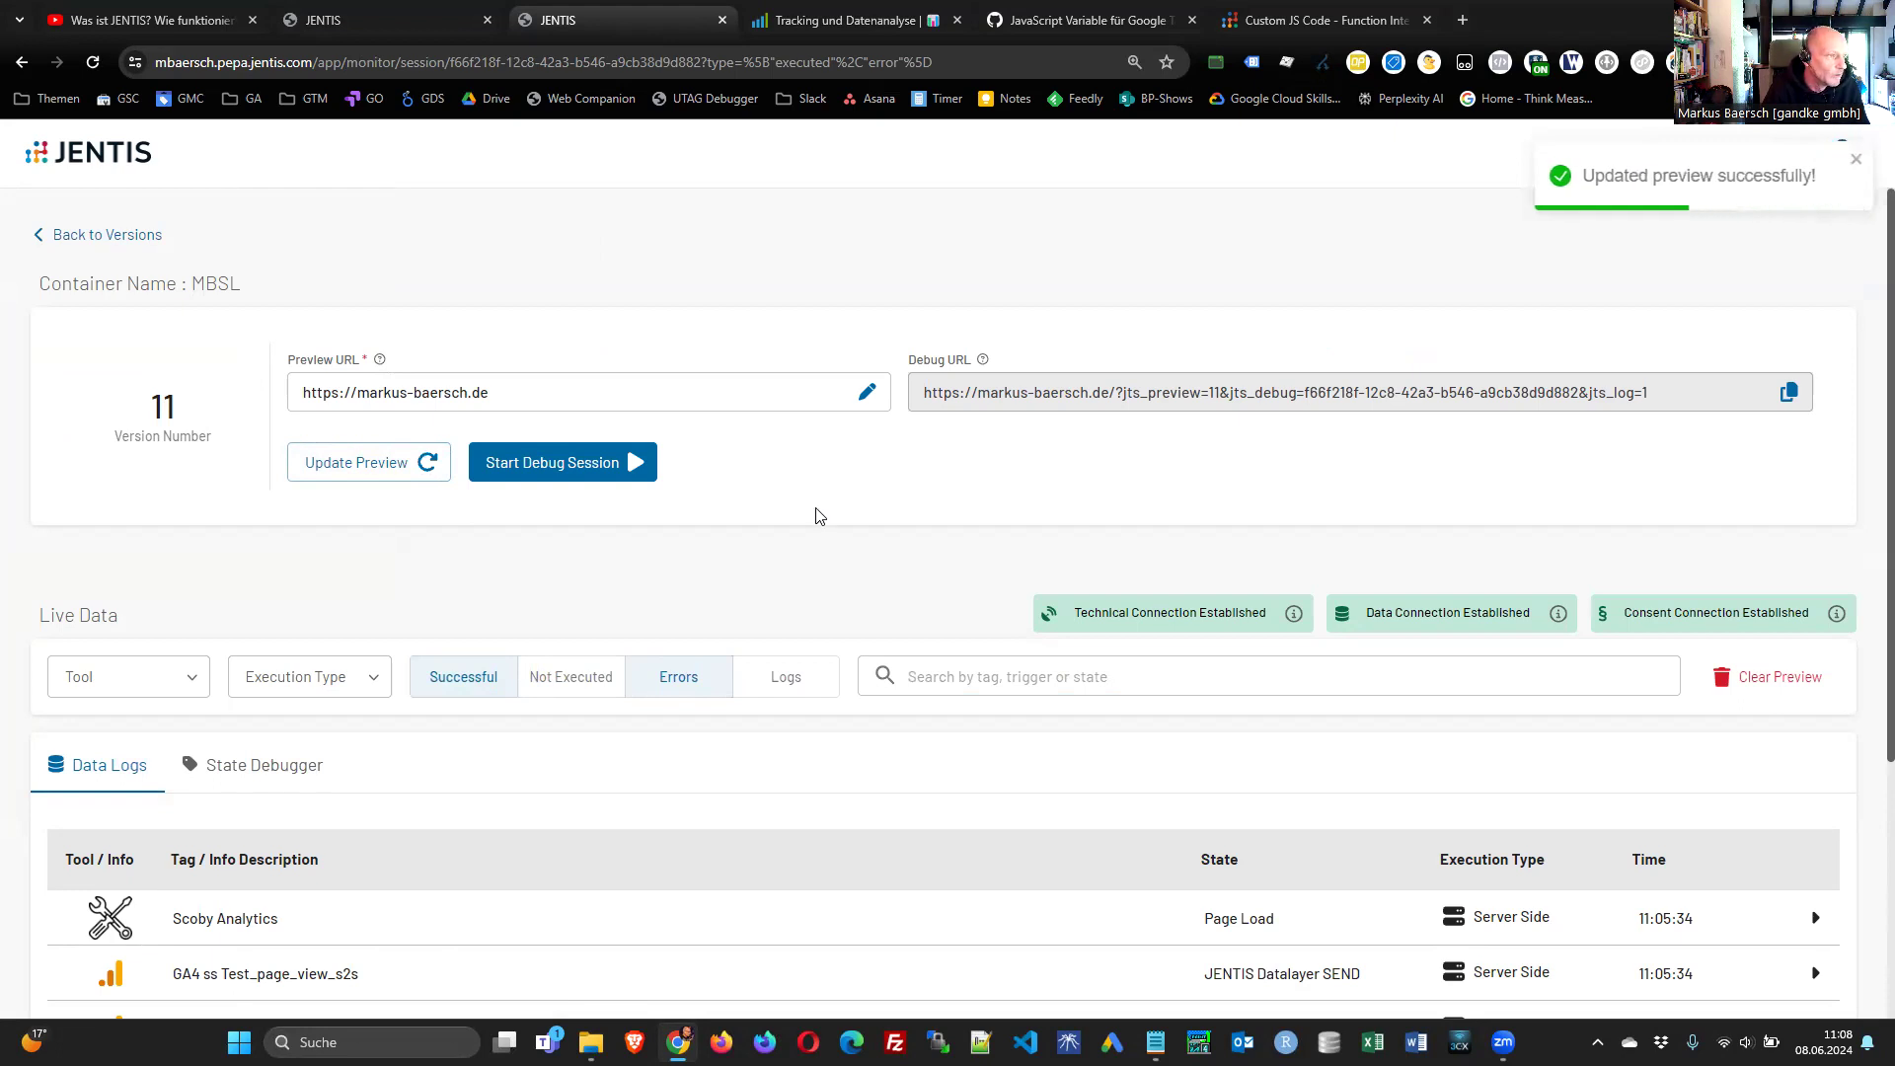
{"action": "left_click", "coordinate": [846, 22]}
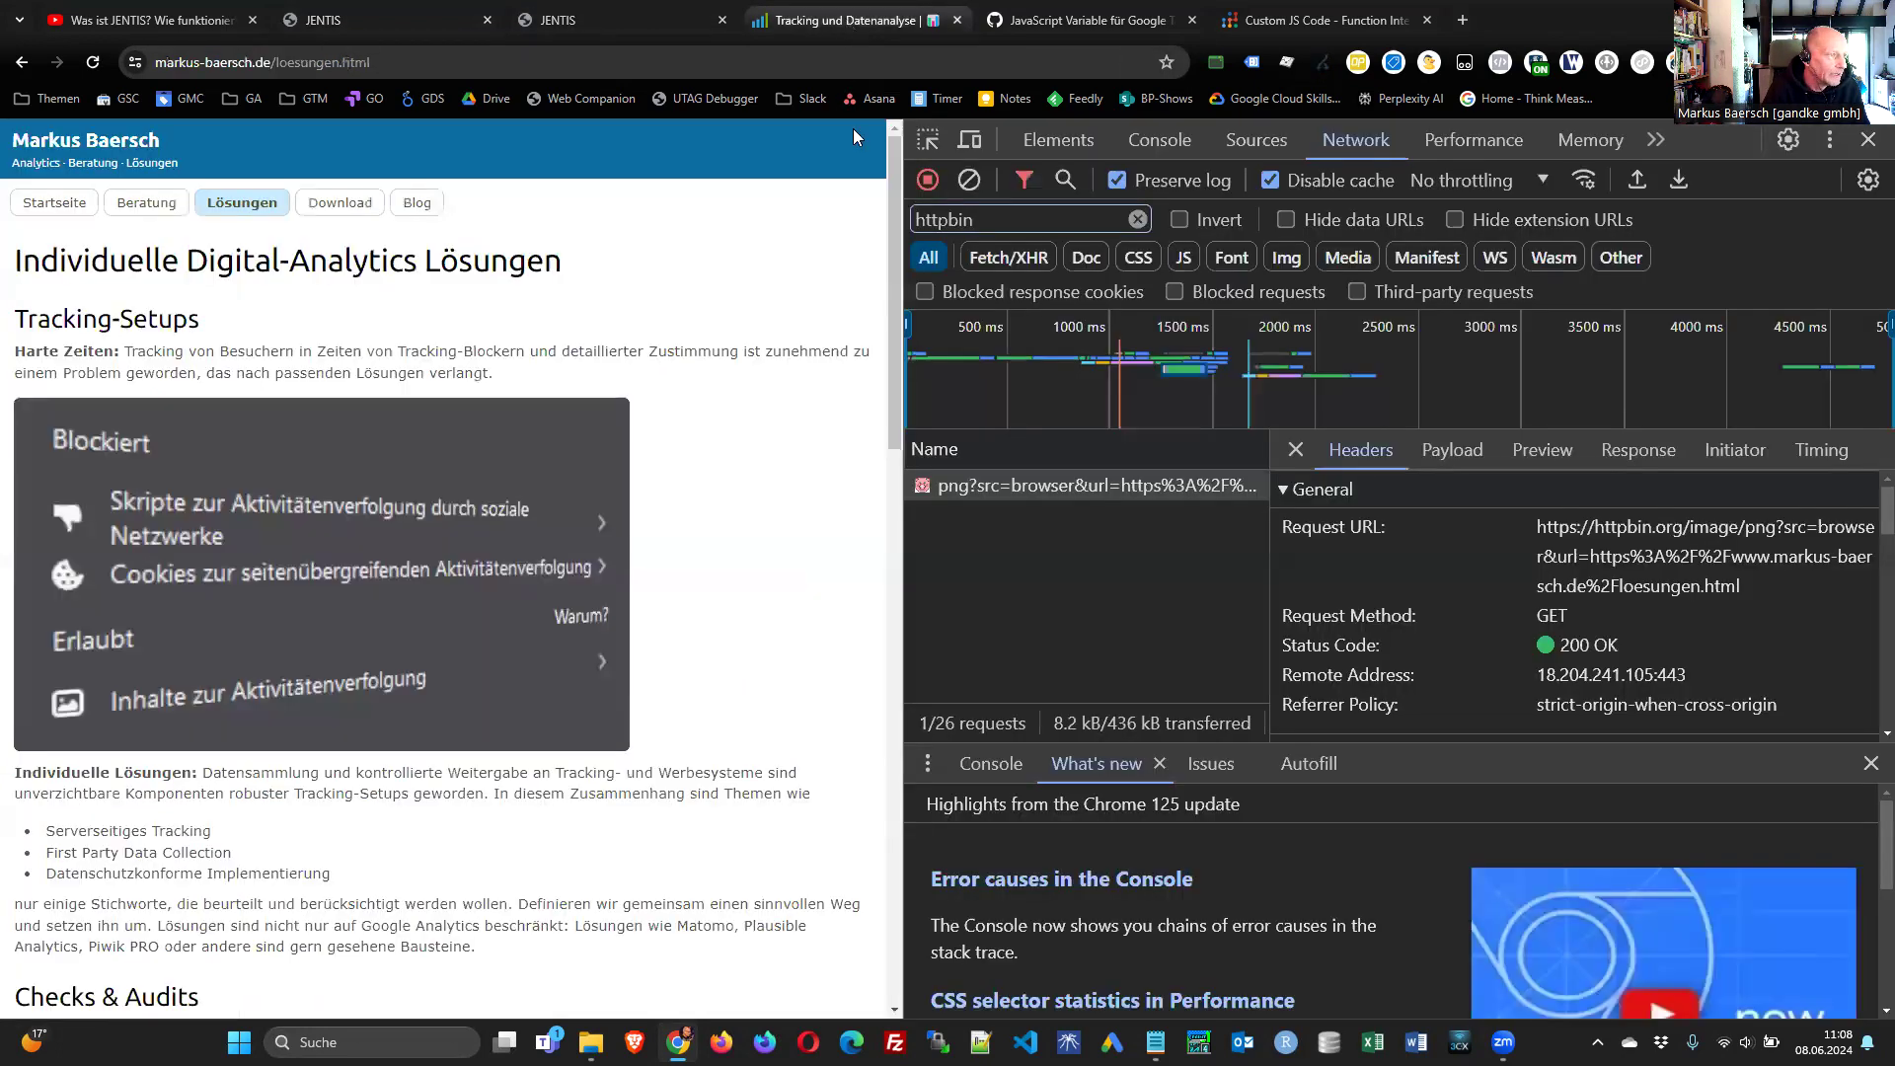
{"action": "left_click", "coordinate": [344, 209]}
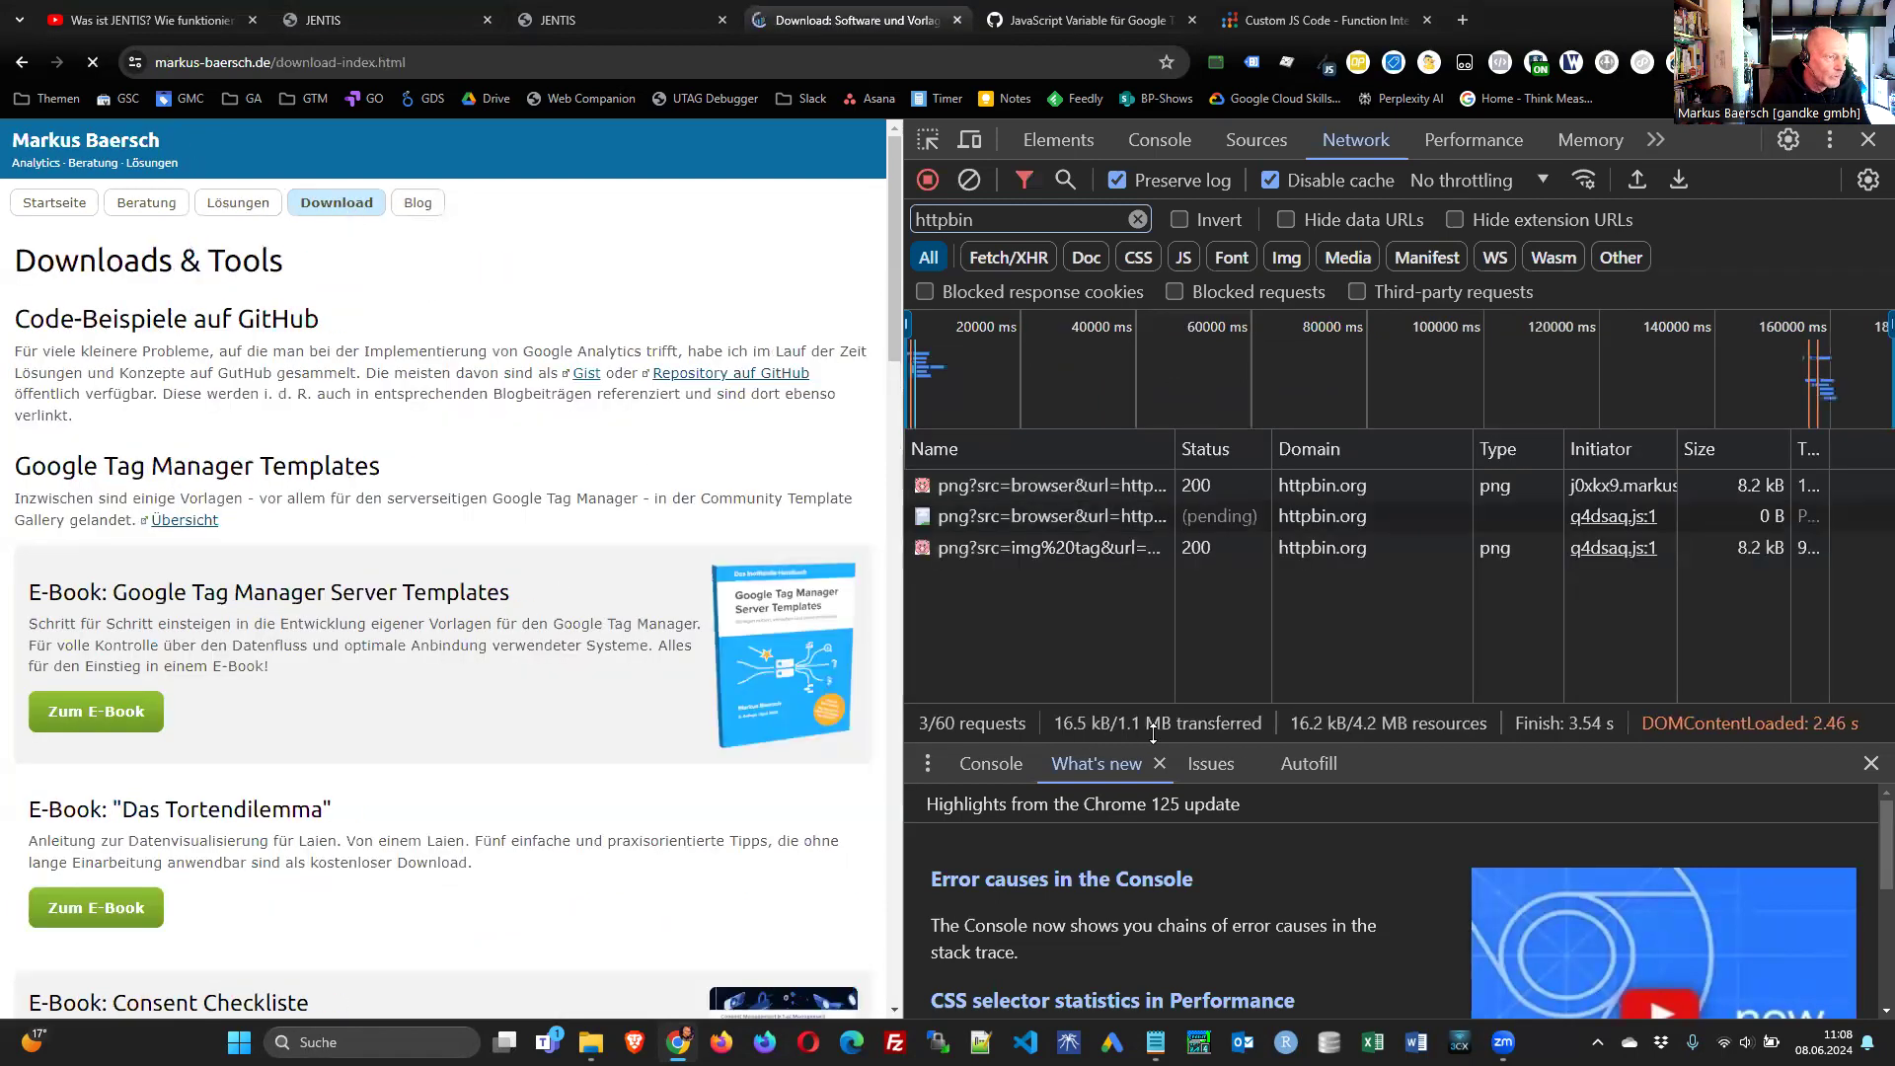
- Inspect the headers of the Download page's httpbin requests with the sources browser and img tag
{"action": "left_click", "coordinate": [1036, 517]}
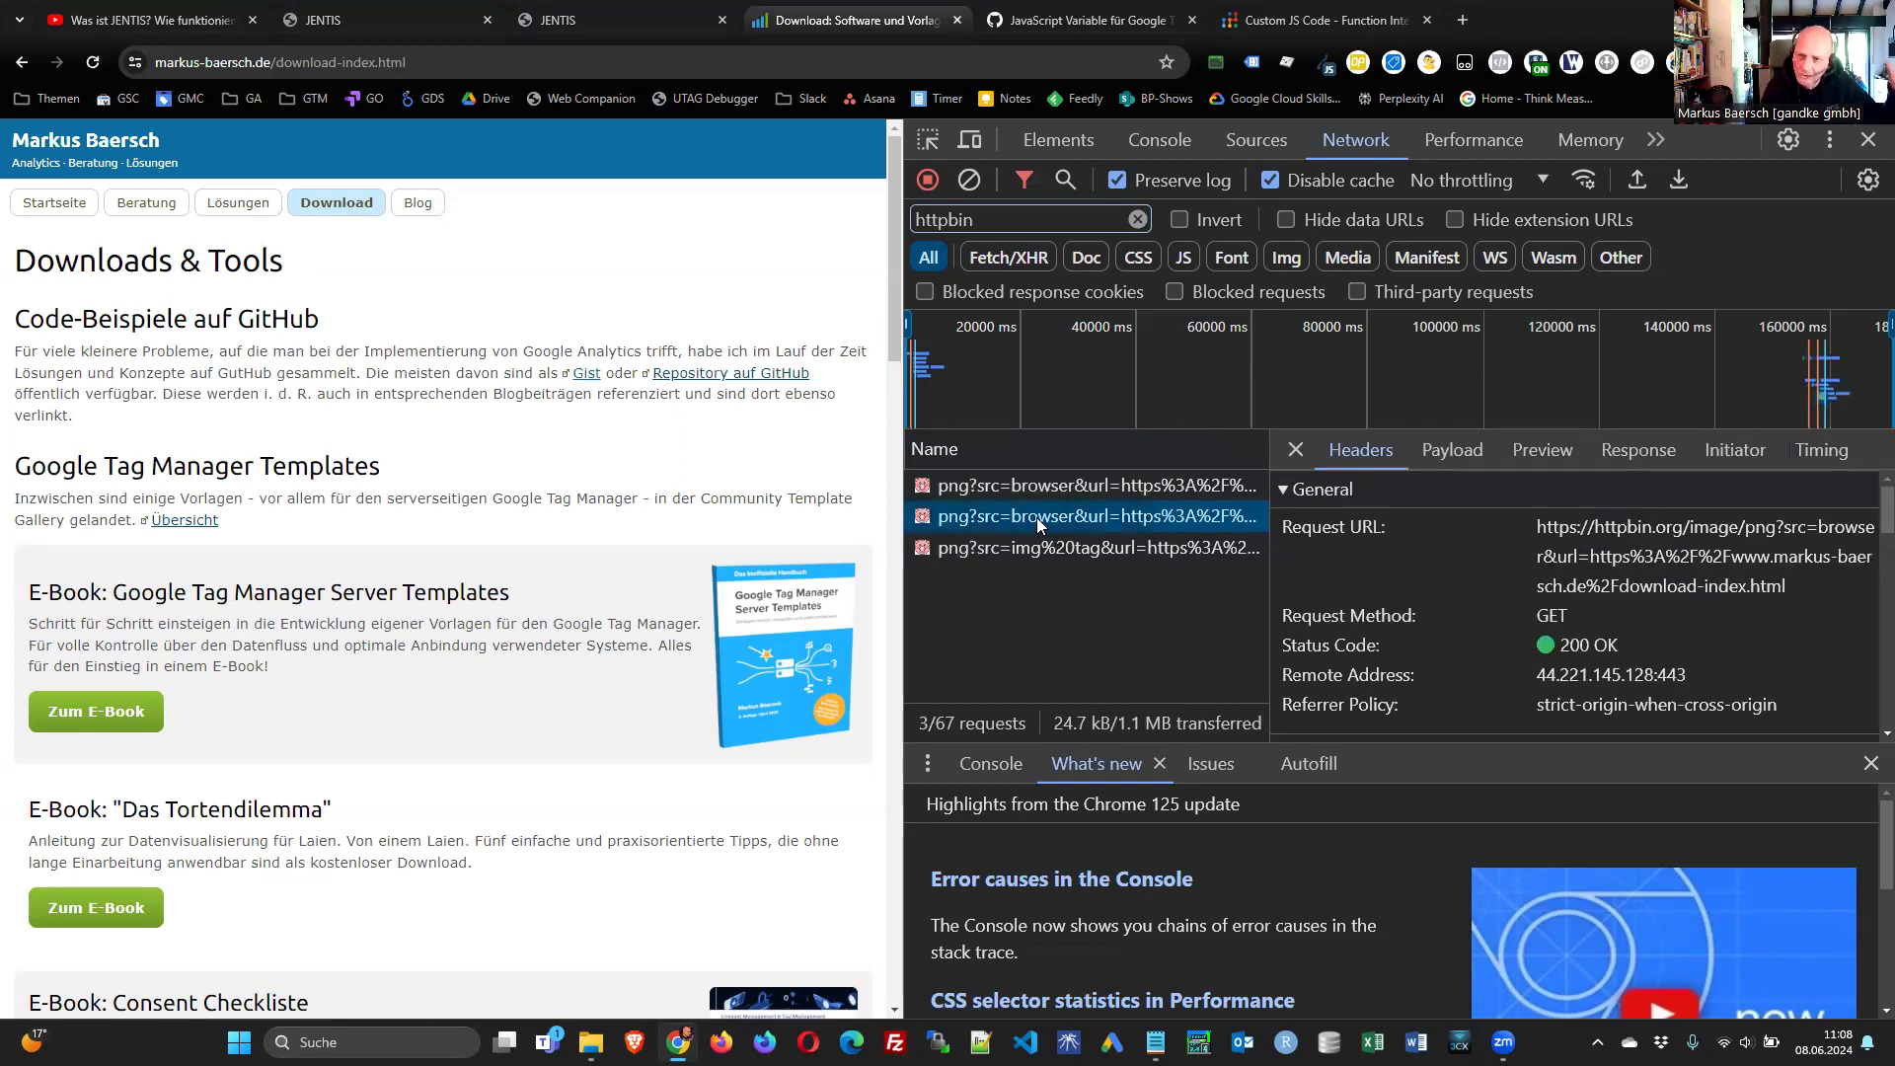
{"action": "left_click", "coordinate": [1052, 546]}
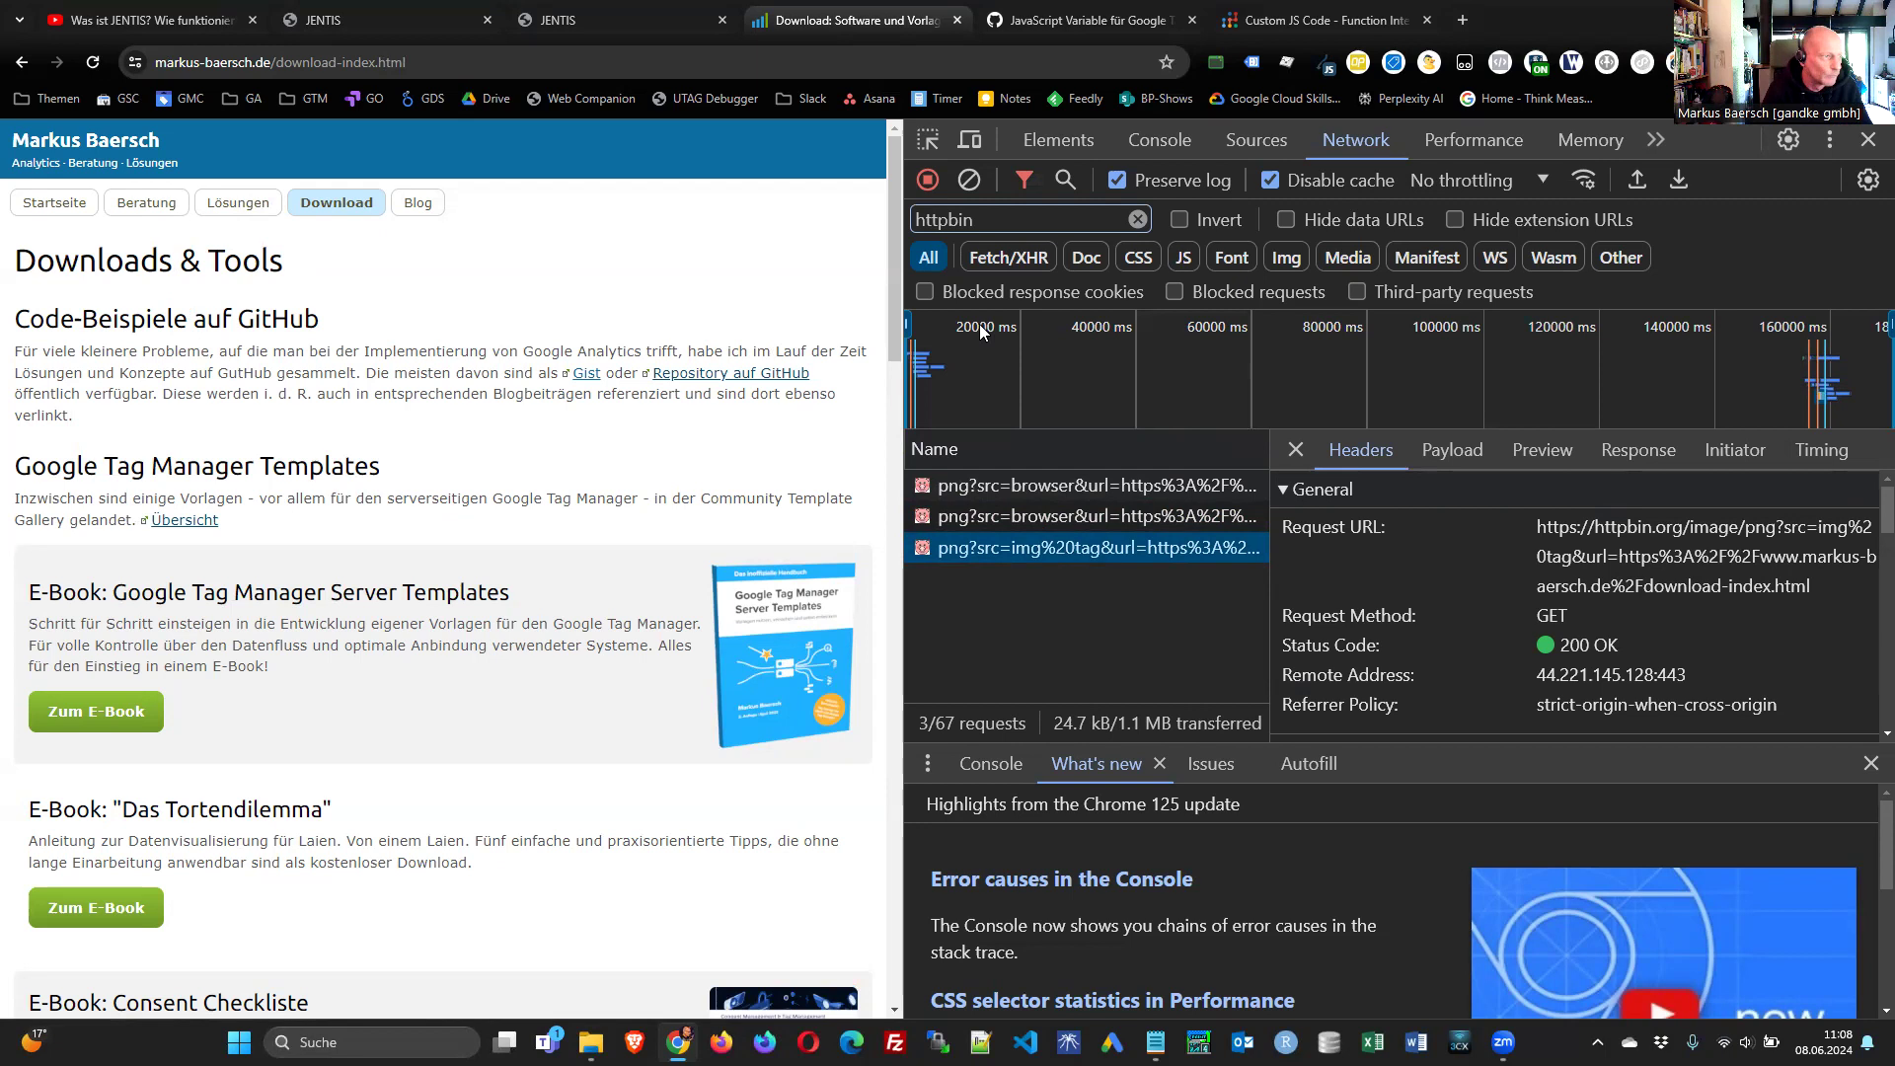
- Switch back to JENTIS, start adding a new tag for the Basteleien tool, and look through the available tag templates
{"action": "left_click", "coordinate": [410, 18]}
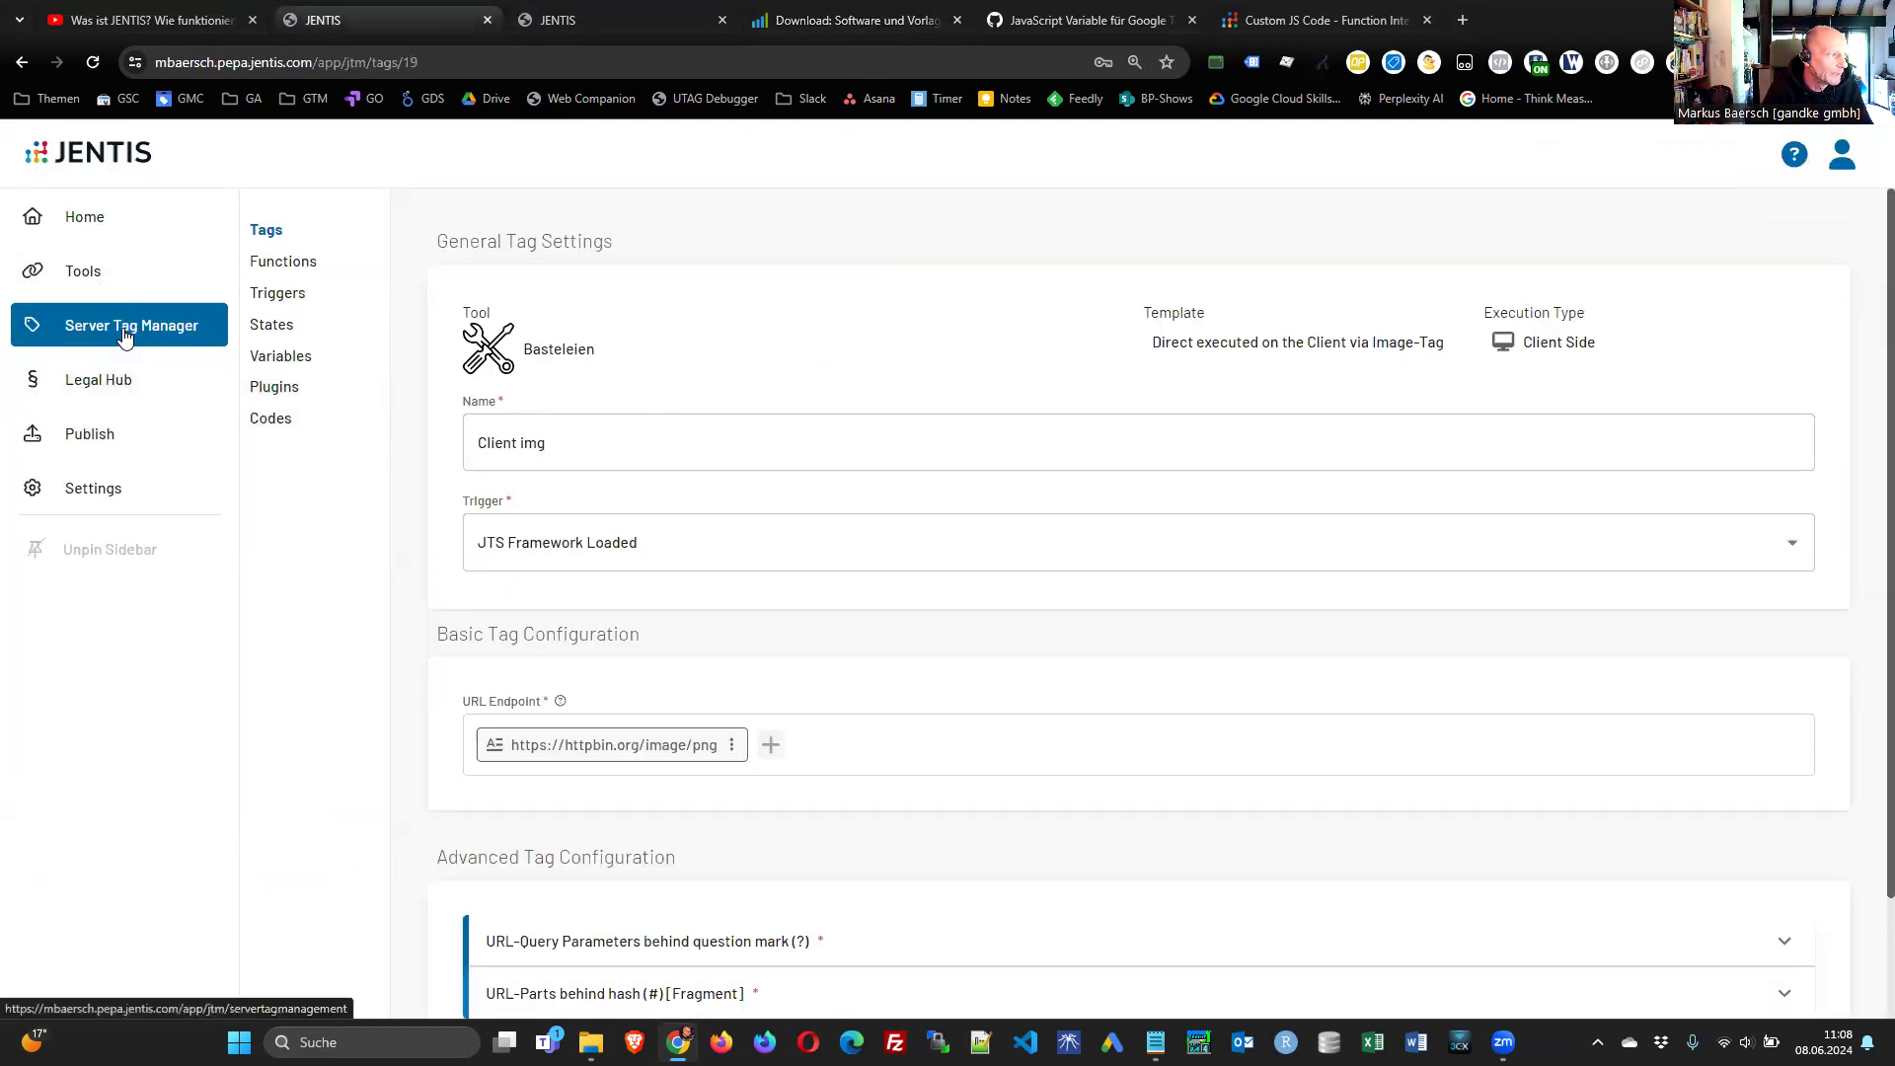
{"action": "left_click", "coordinate": [258, 238]}
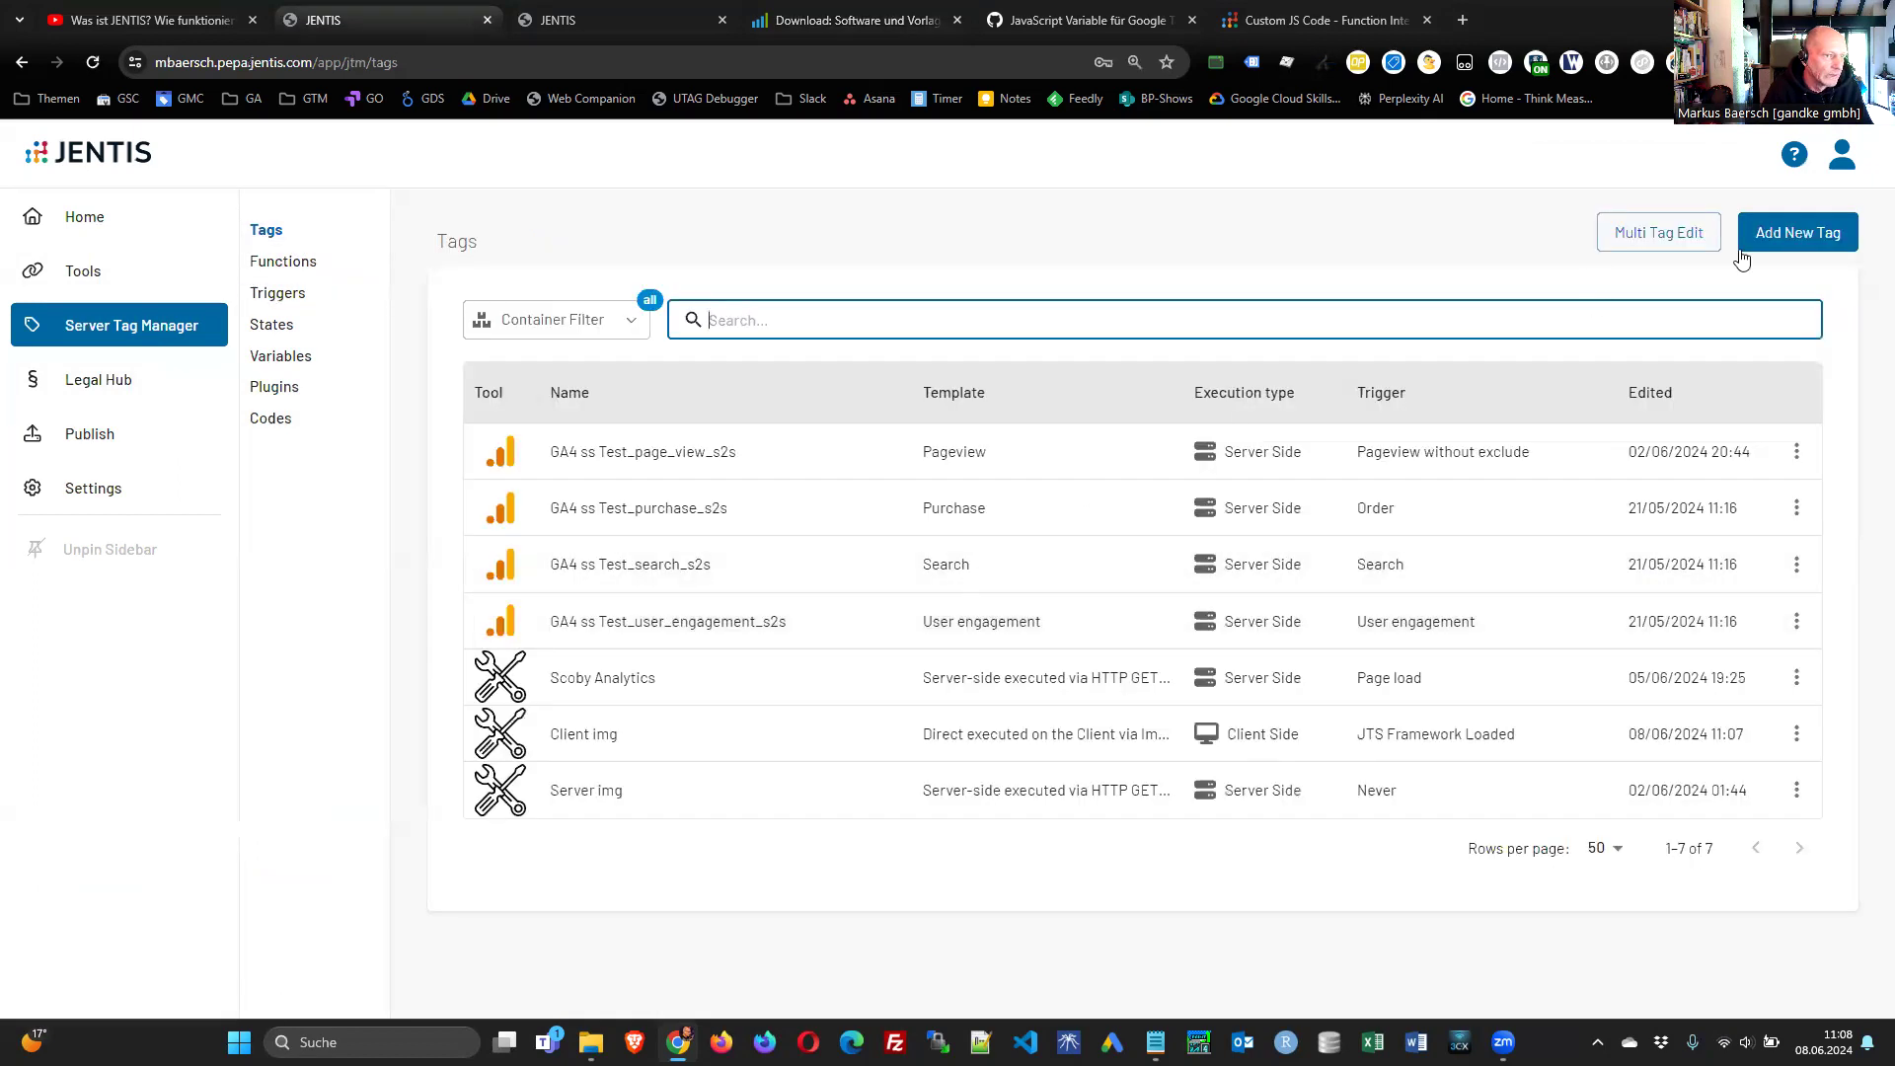
{"action": "left_click", "coordinate": [1794, 232]}
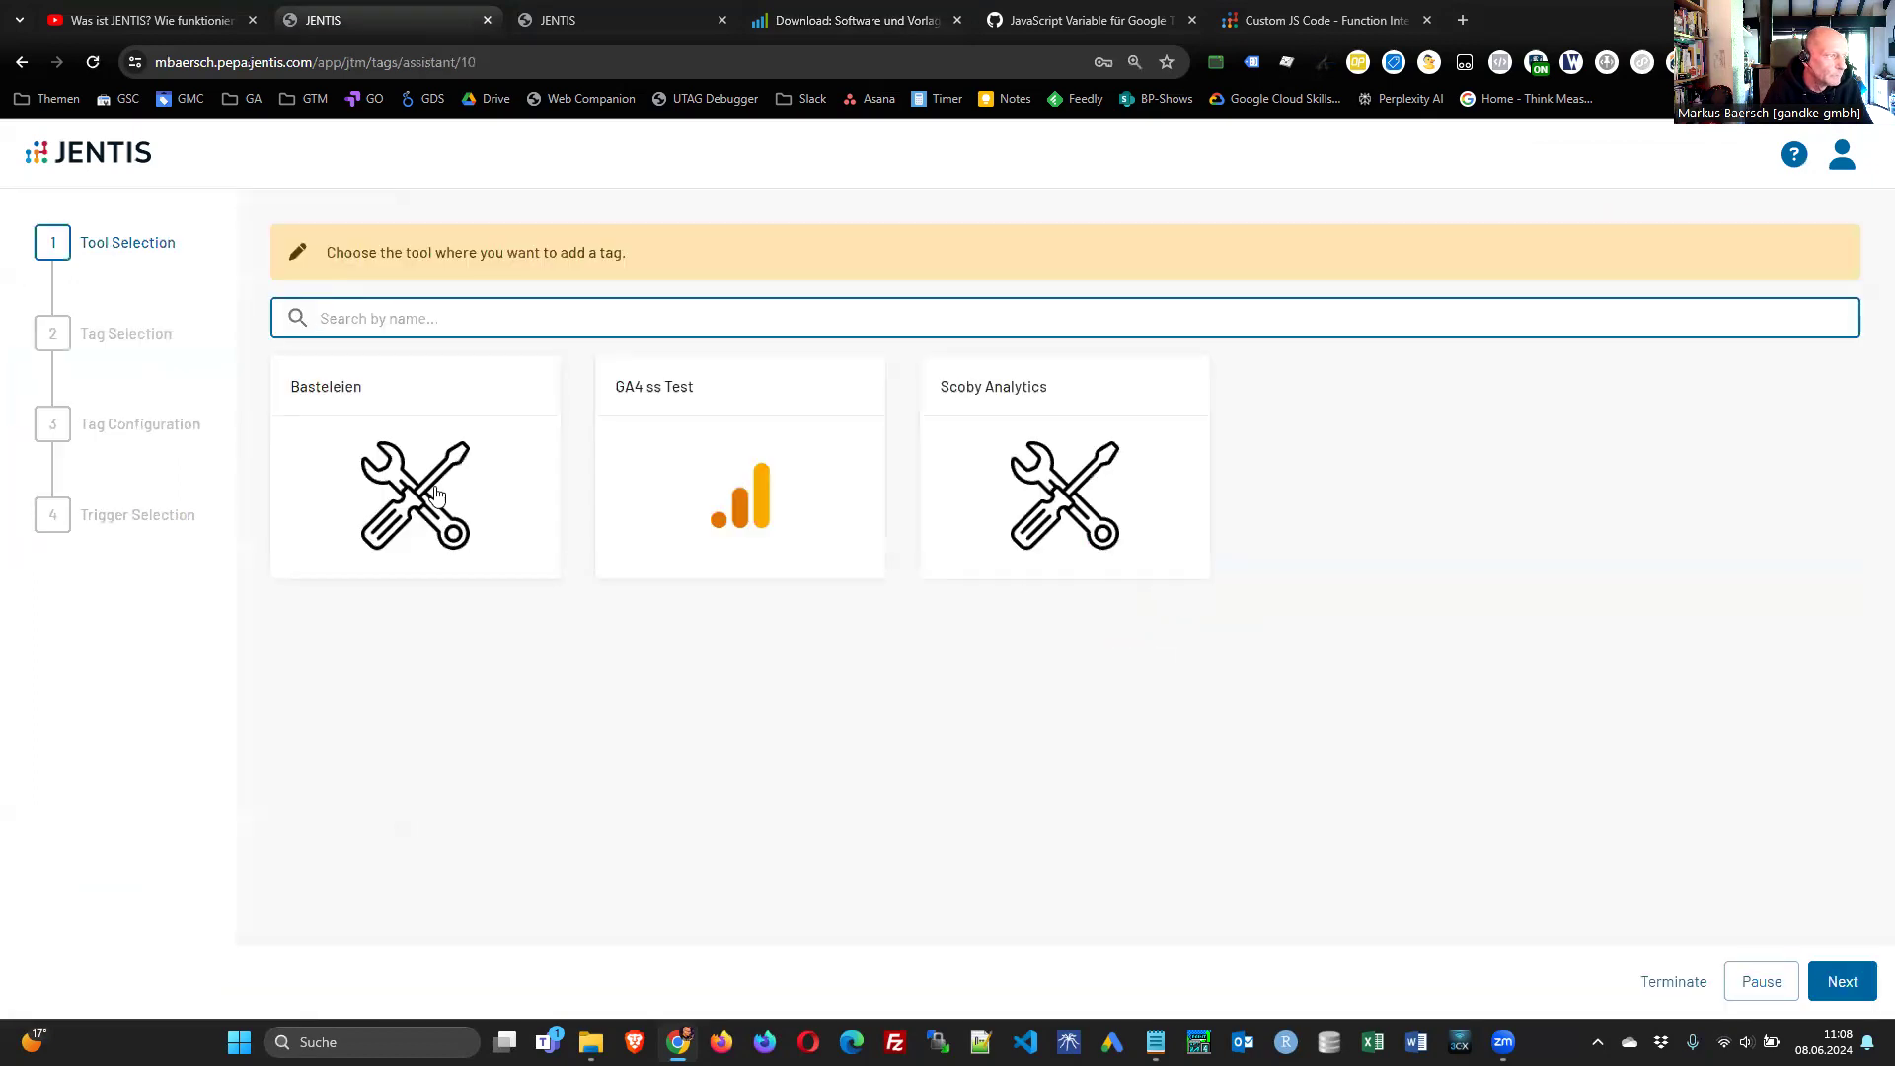
{"action": "left_click", "coordinate": [419, 459]}
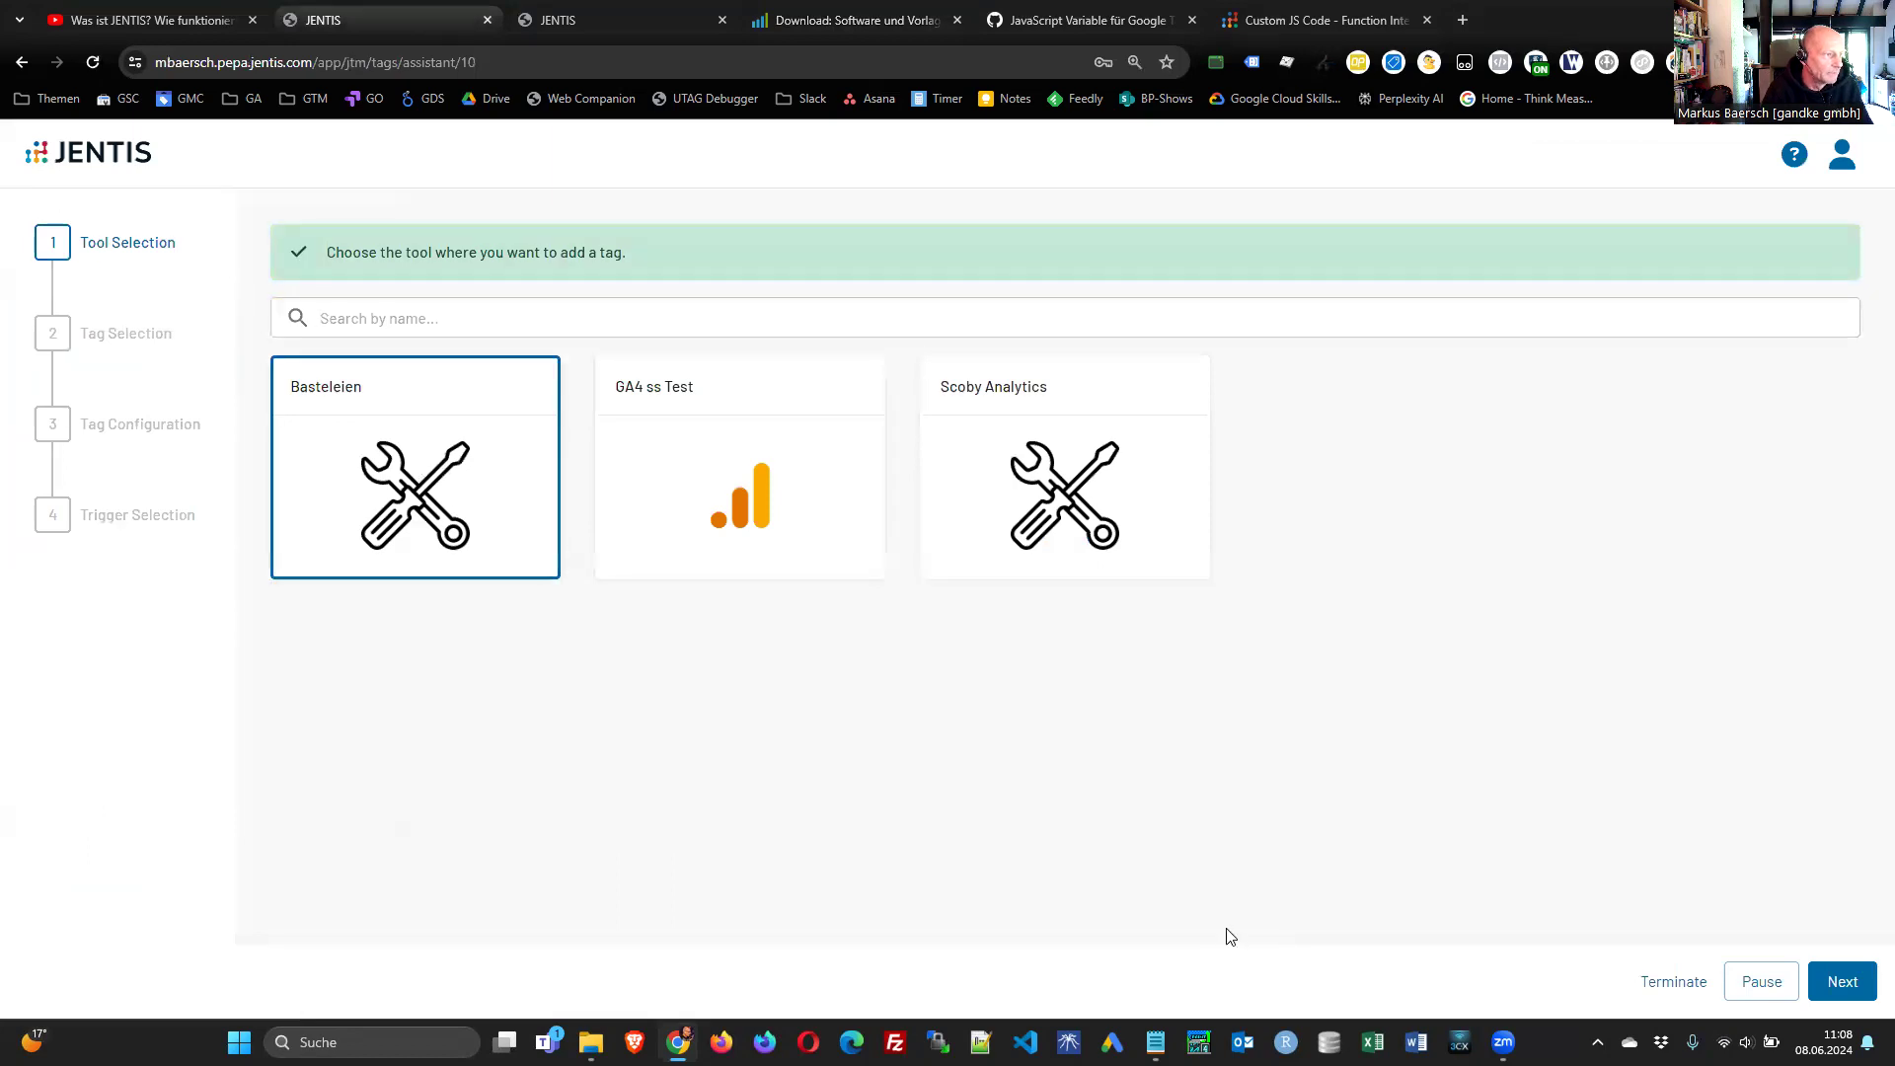
{"action": "left_click", "coordinate": [1837, 981]}
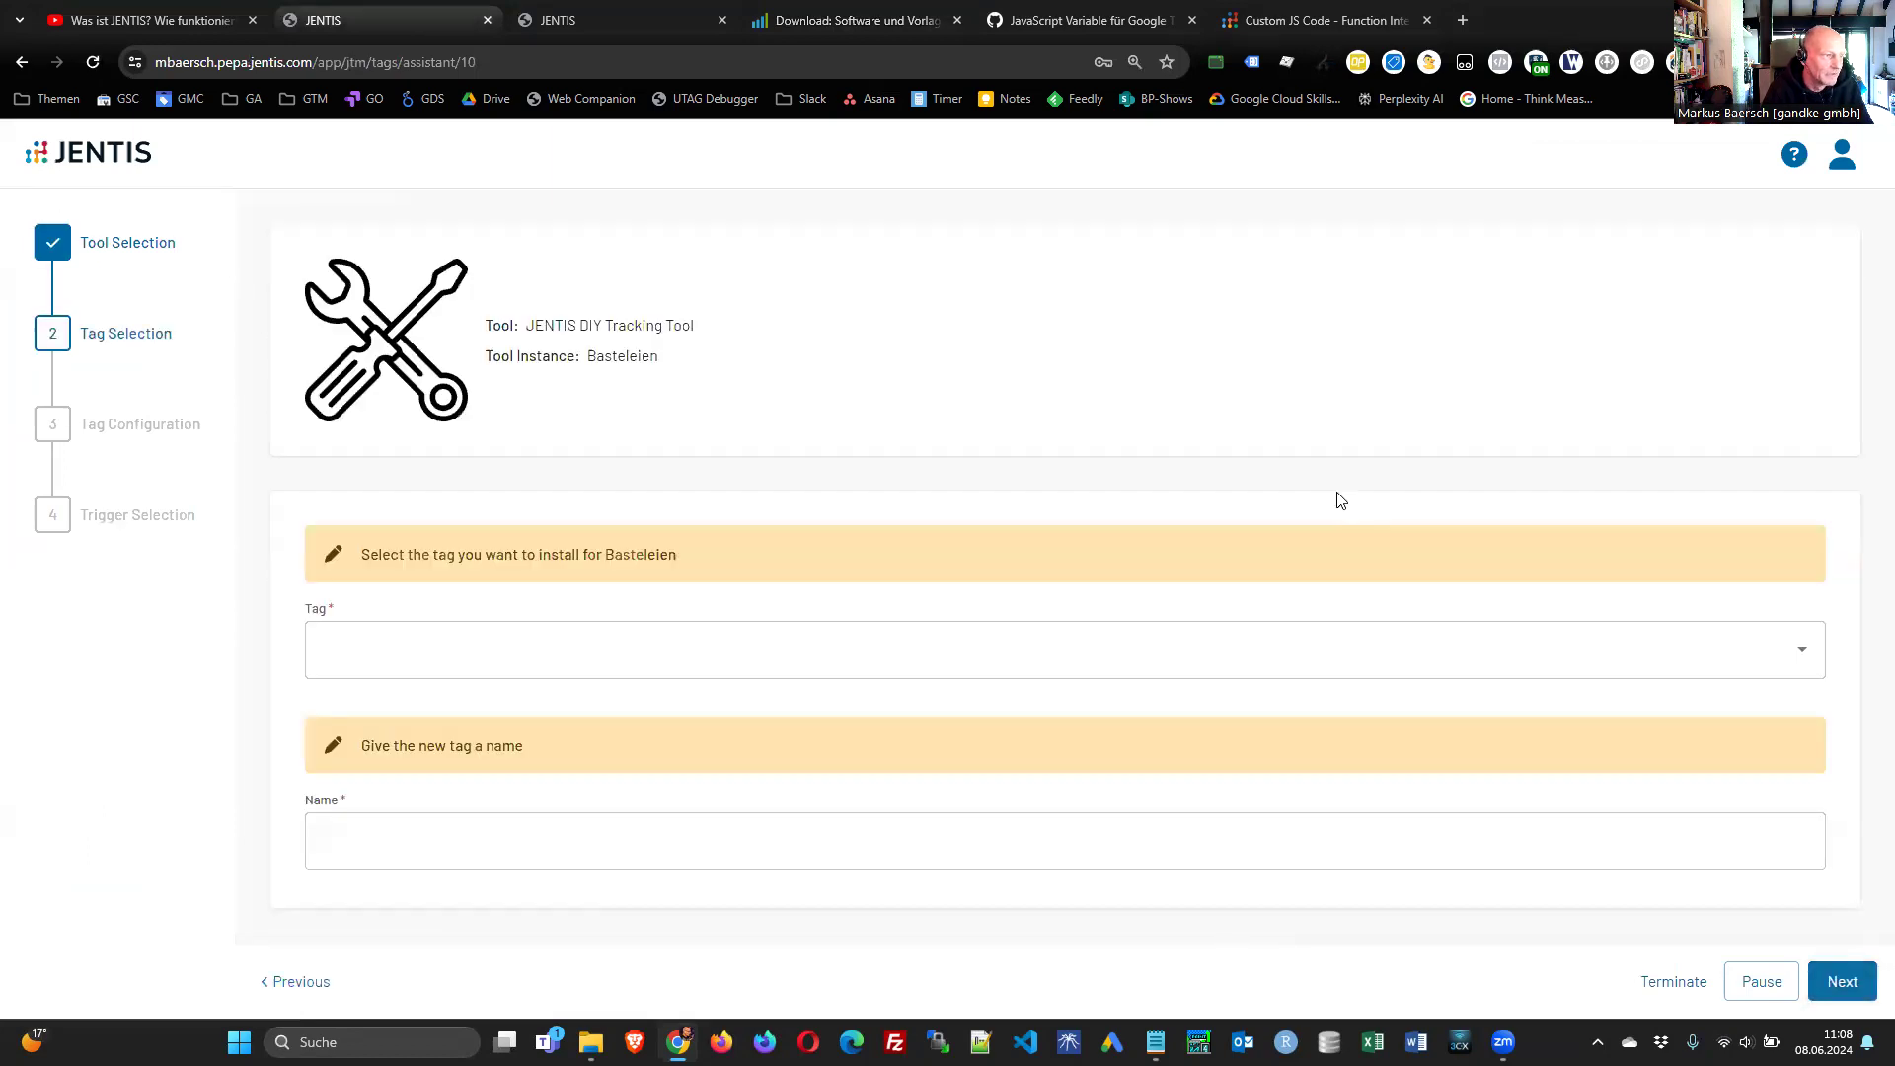
{"action": "left_click", "coordinate": [821, 636]}
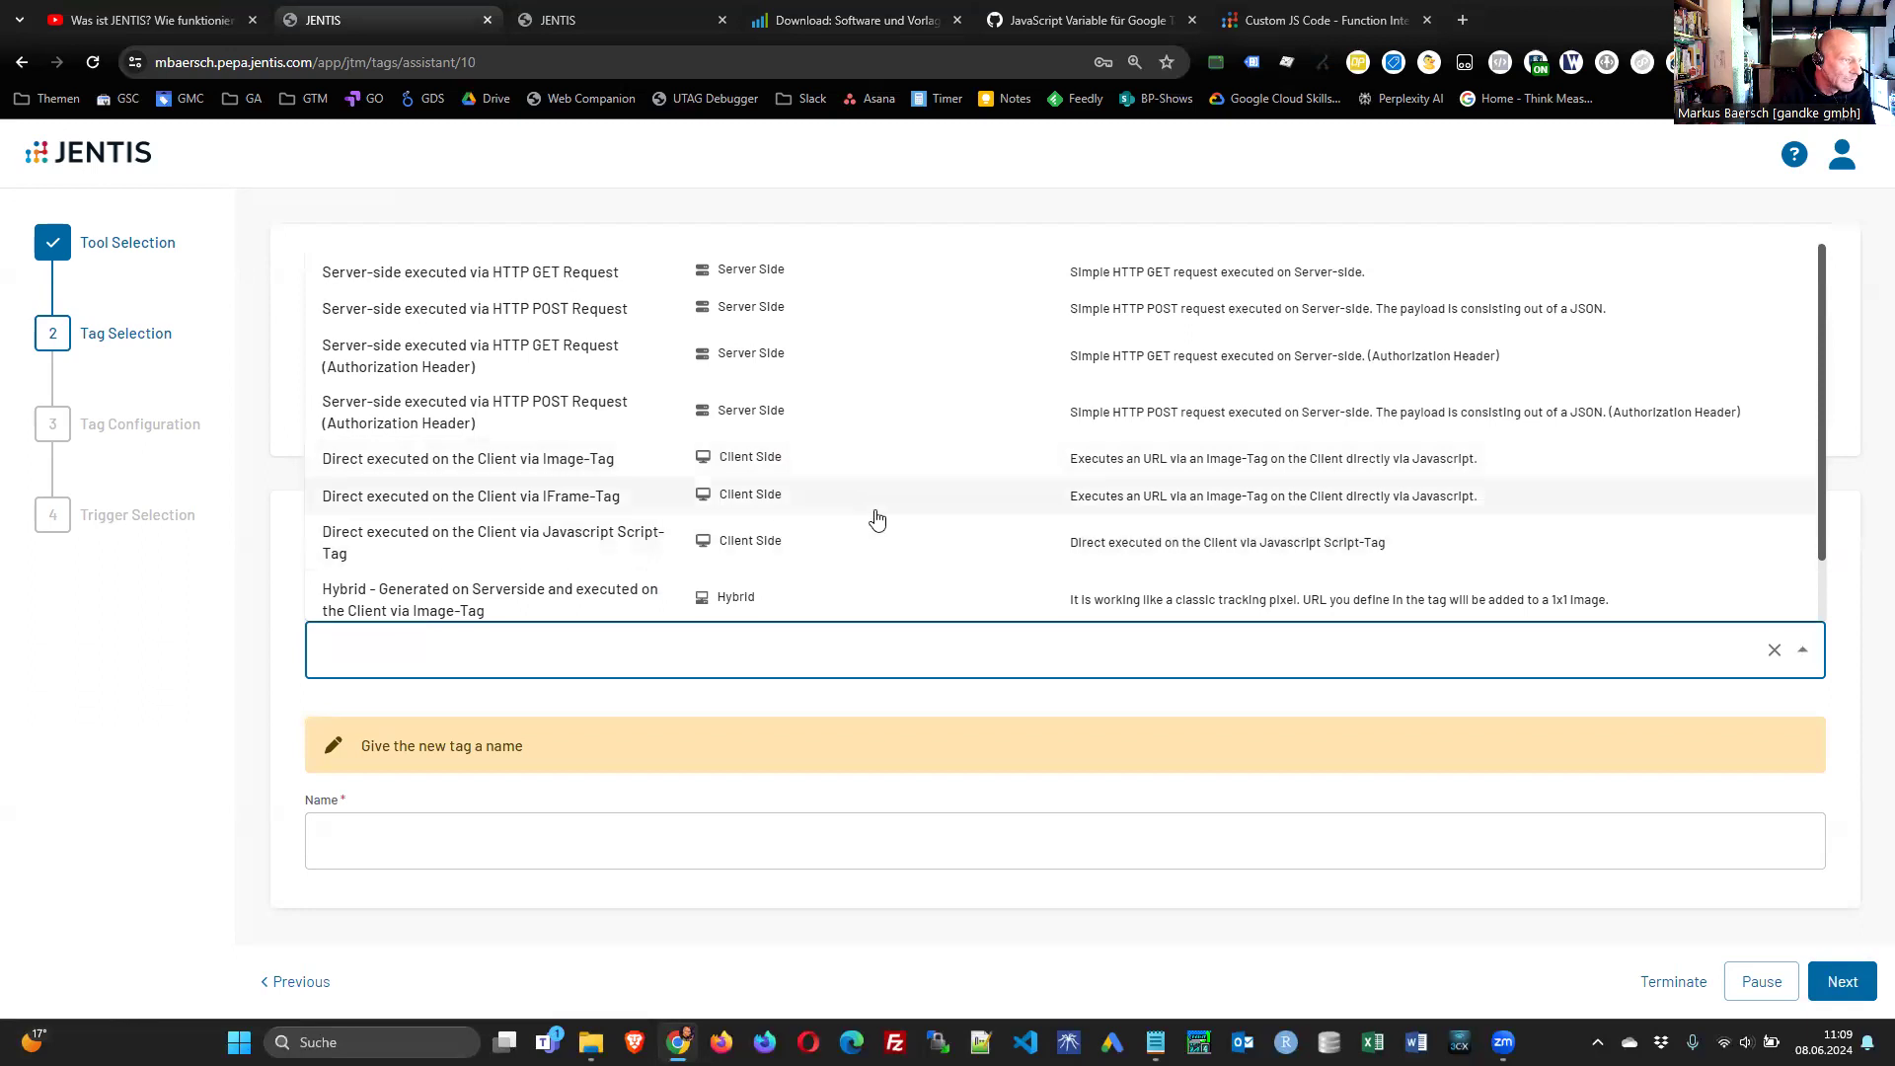
{"action": "scroll", "coordinate": [876, 516], "scroll_direction": "down", "scroll_amount": 1}
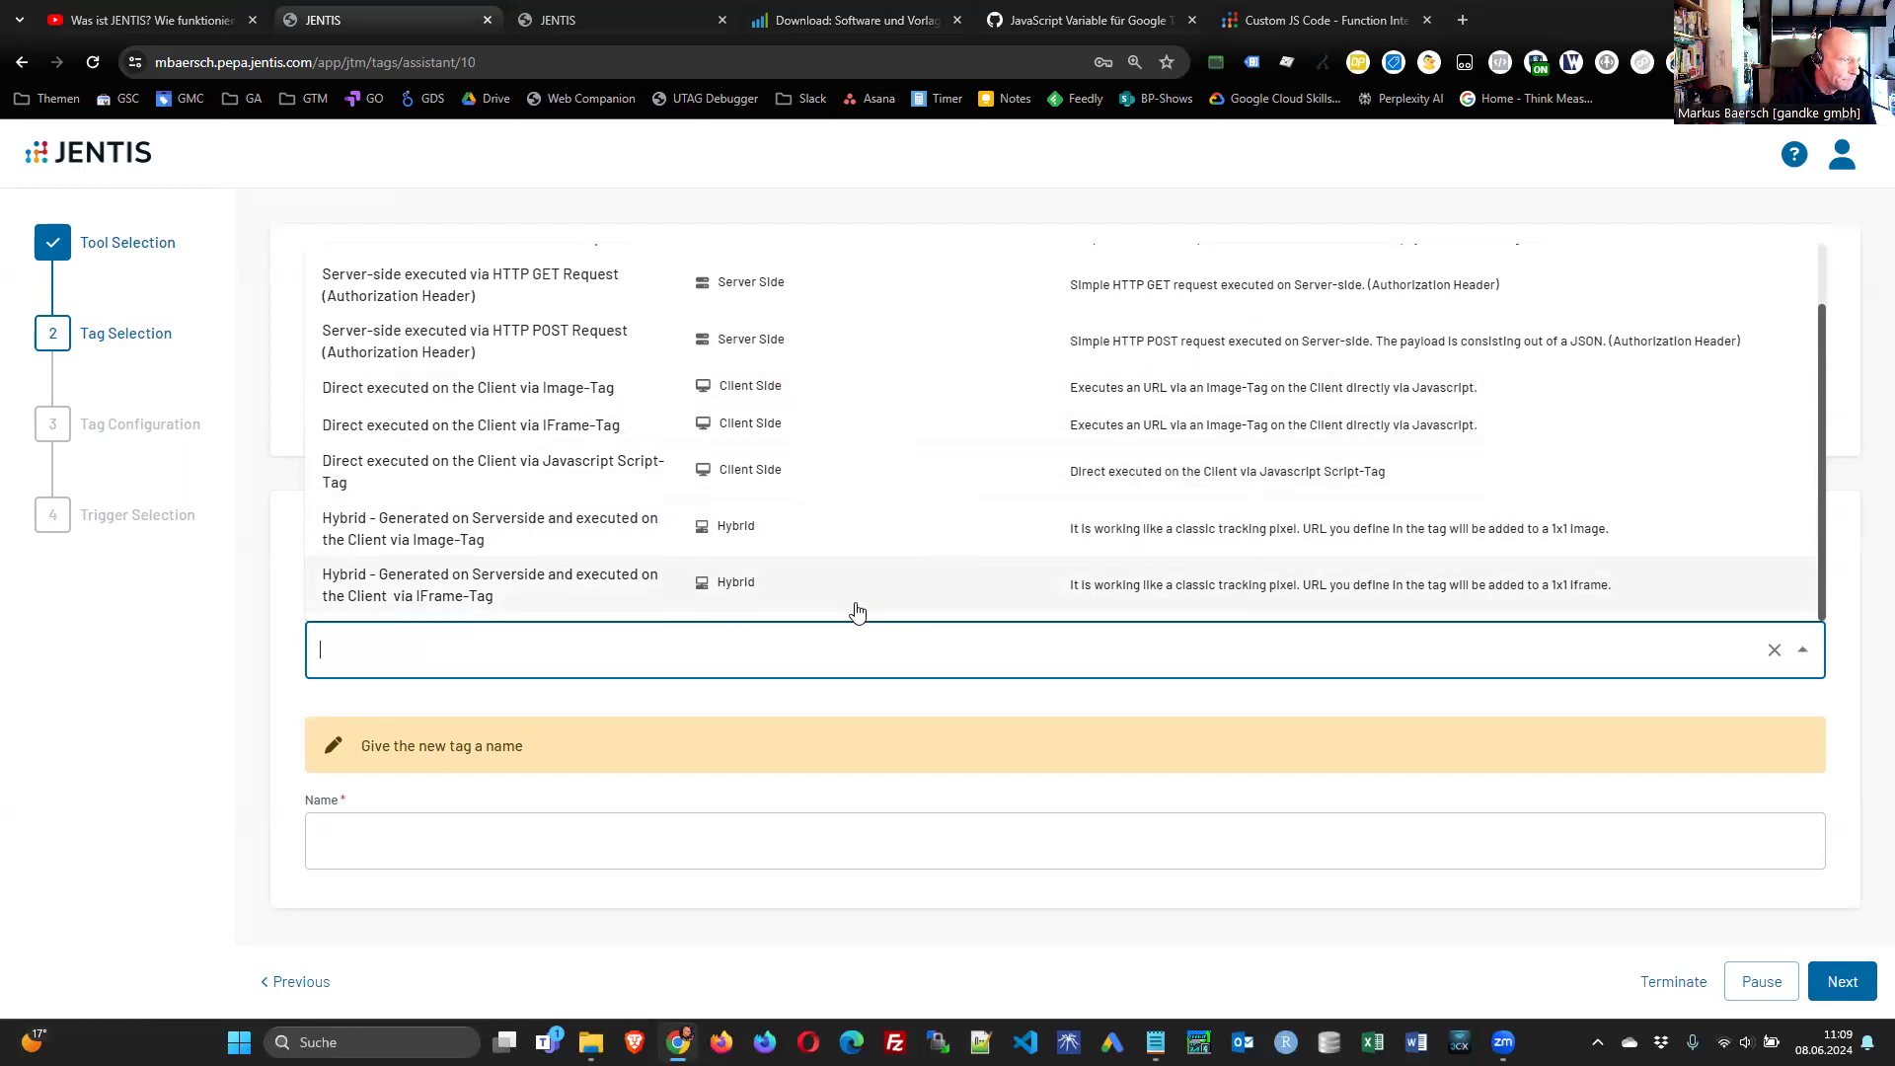
- Look through the server-side, client-side and hybrid DIY tag templates and terminate the new tag assistant without adding a tag
{"action": "scroll", "coordinate": [975, 467], "scroll_direction": "up", "scroll_amount": 2}
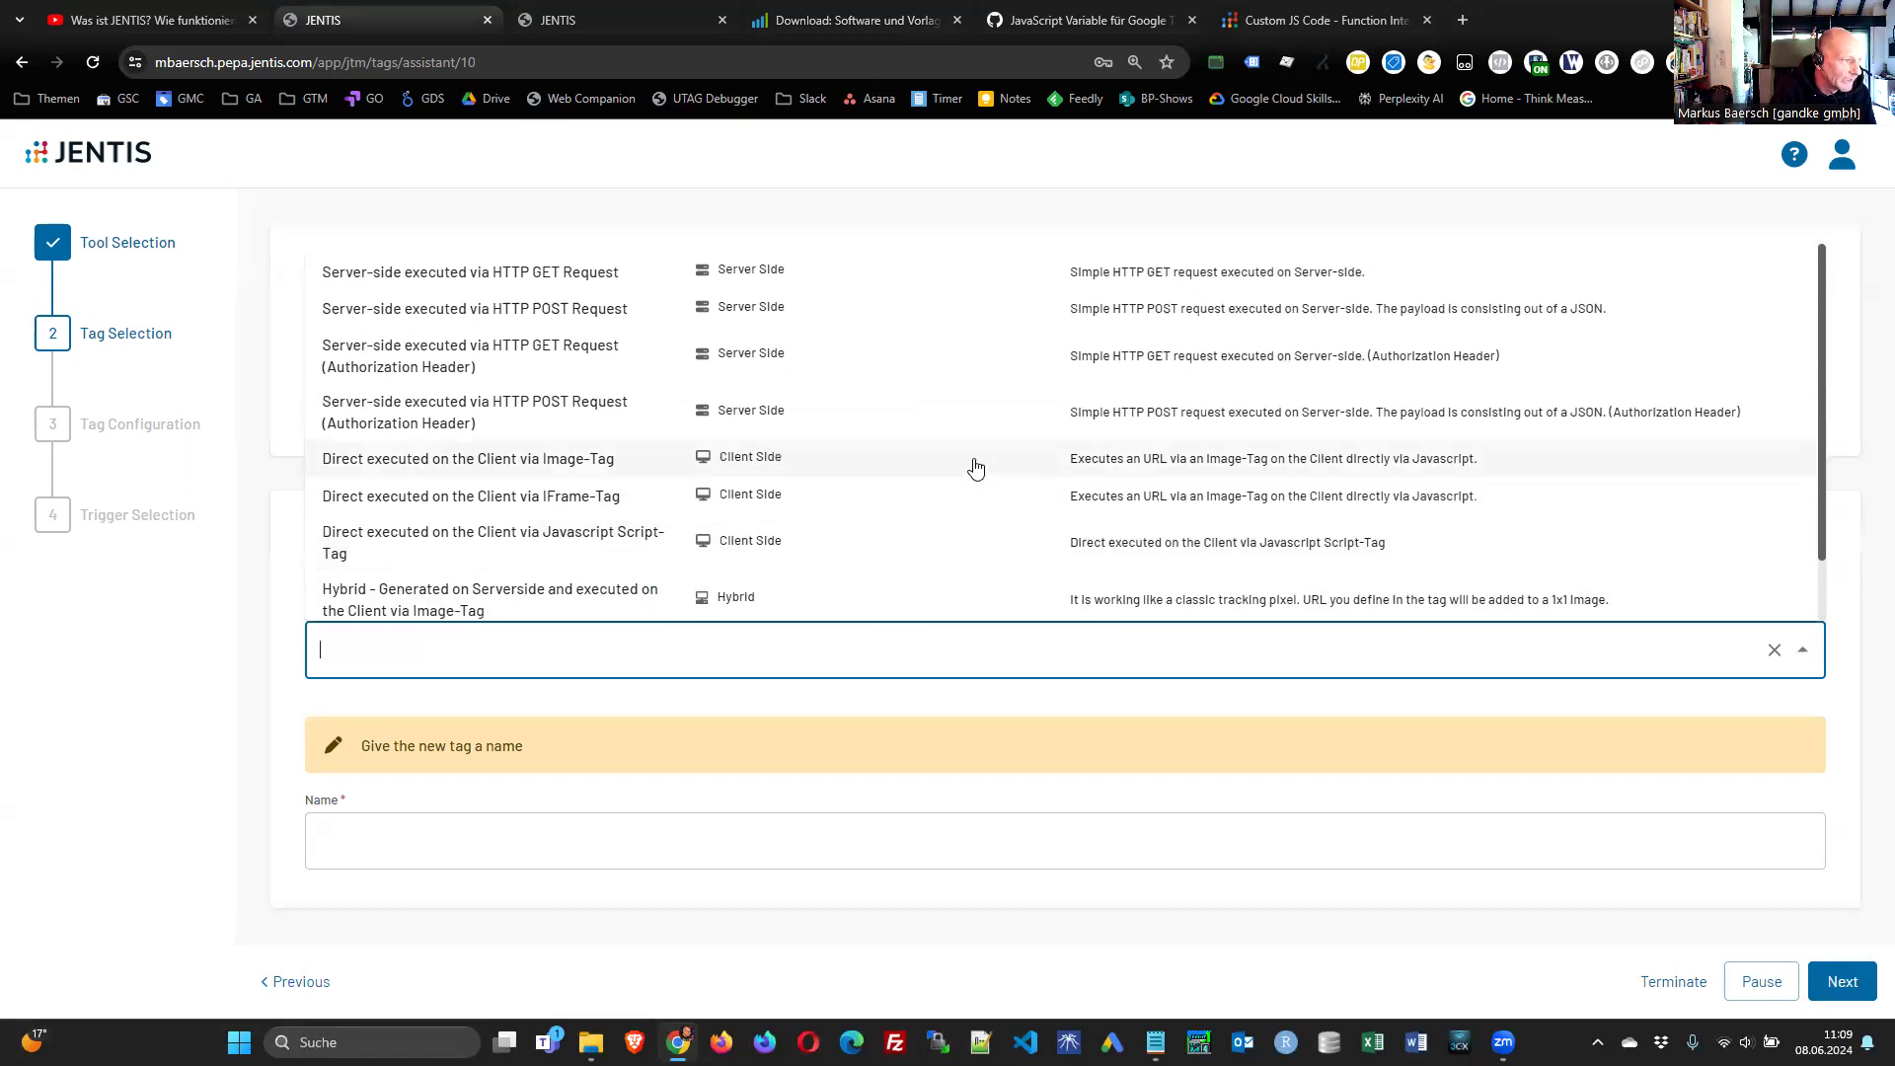
{"action": "scroll", "coordinate": [973, 487], "scroll_direction": "down", "scroll_amount": 2}
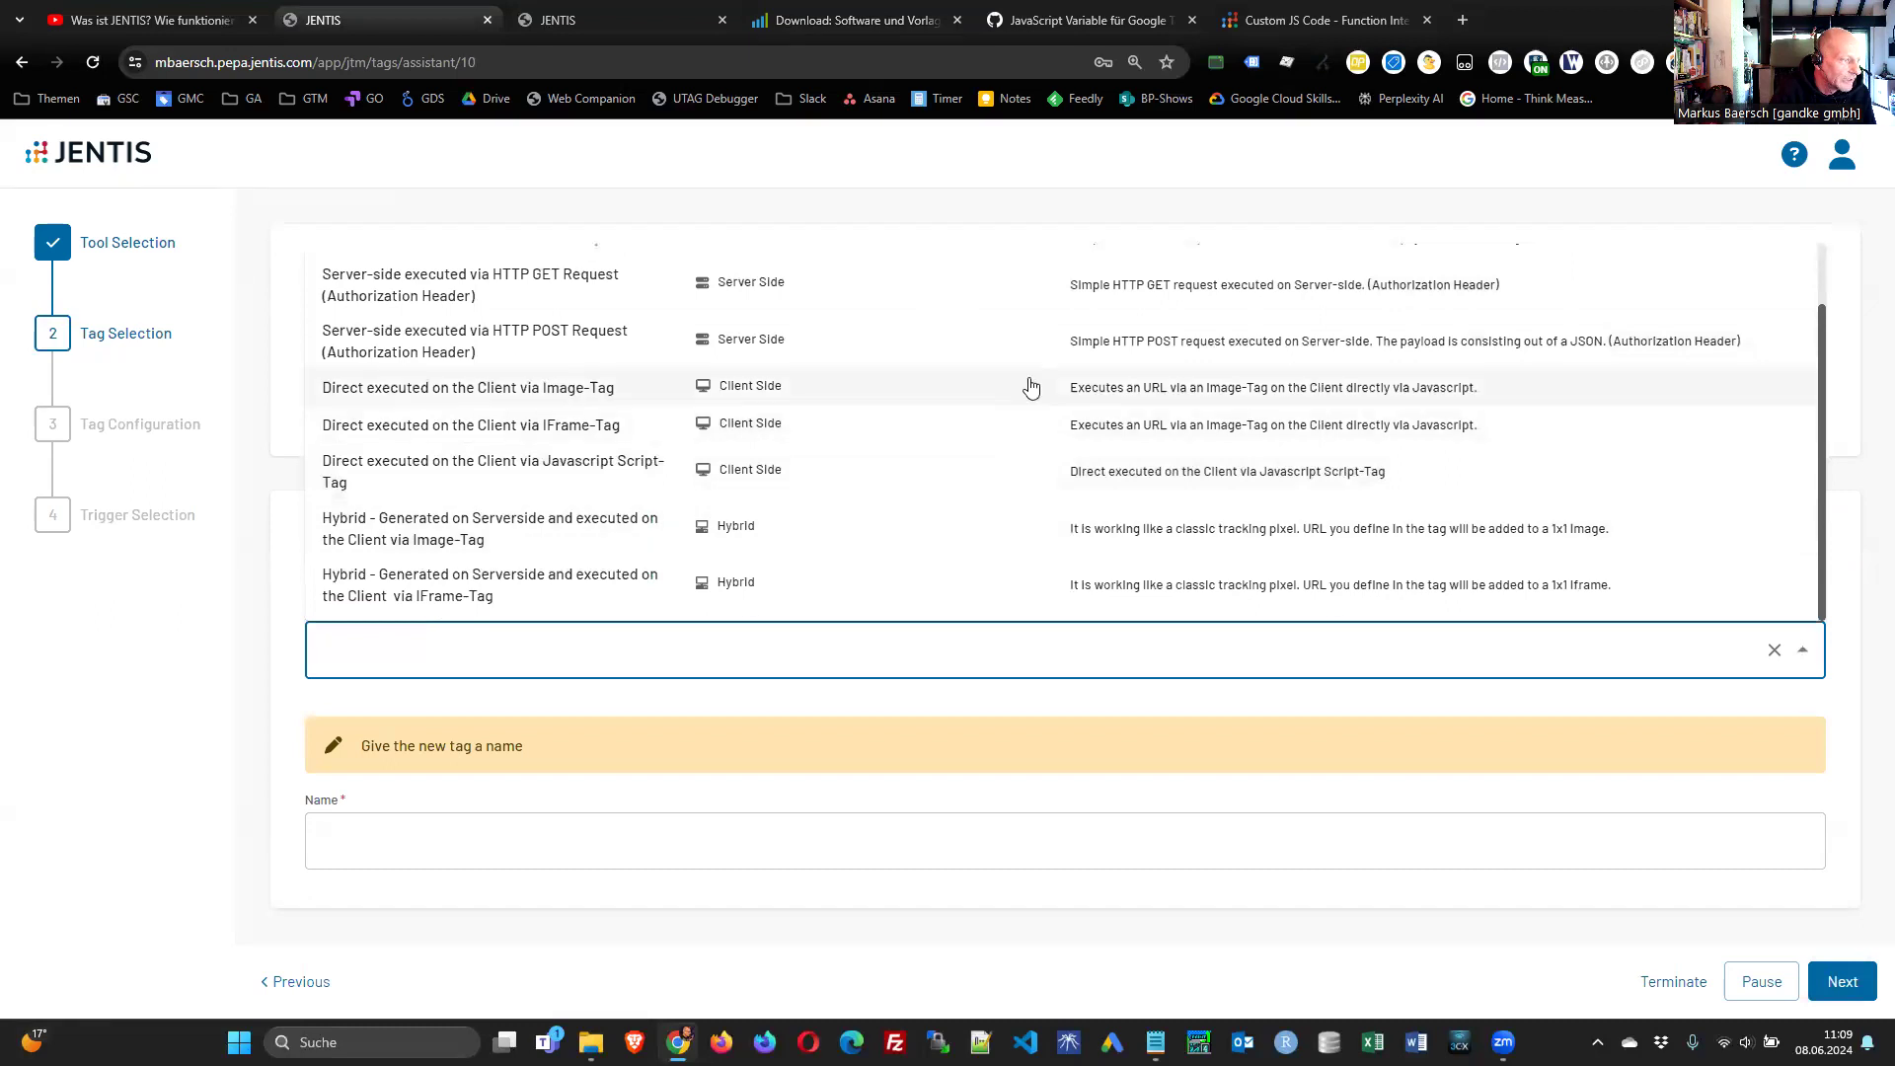
{"action": "scroll", "coordinate": [1026, 383], "scroll_direction": "up", "scroll_amount": 2}
{"action": "scroll", "coordinate": [1180, 588], "scroll_direction": "down", "scroll_amount": 1}
{"action": "left_click", "coordinate": [1454, 939]}
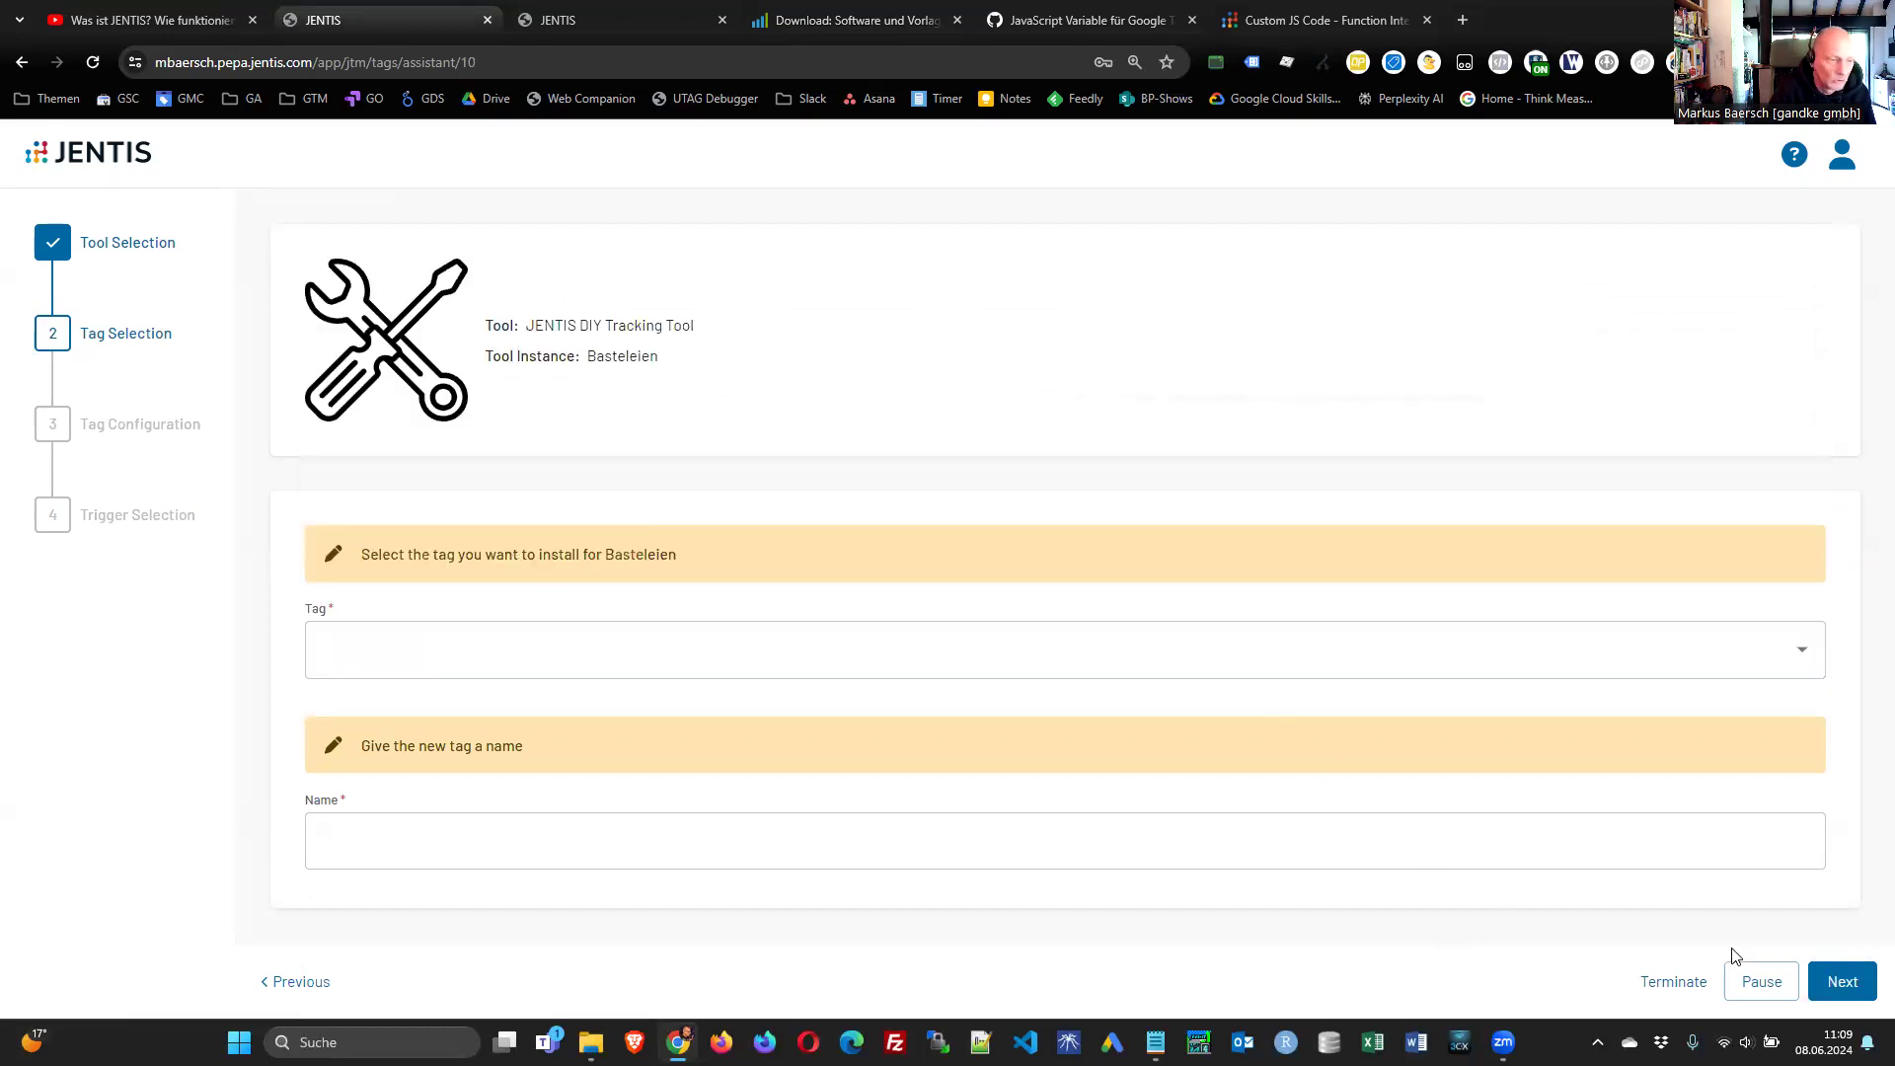
{"action": "left_click", "coordinate": [1679, 988]}
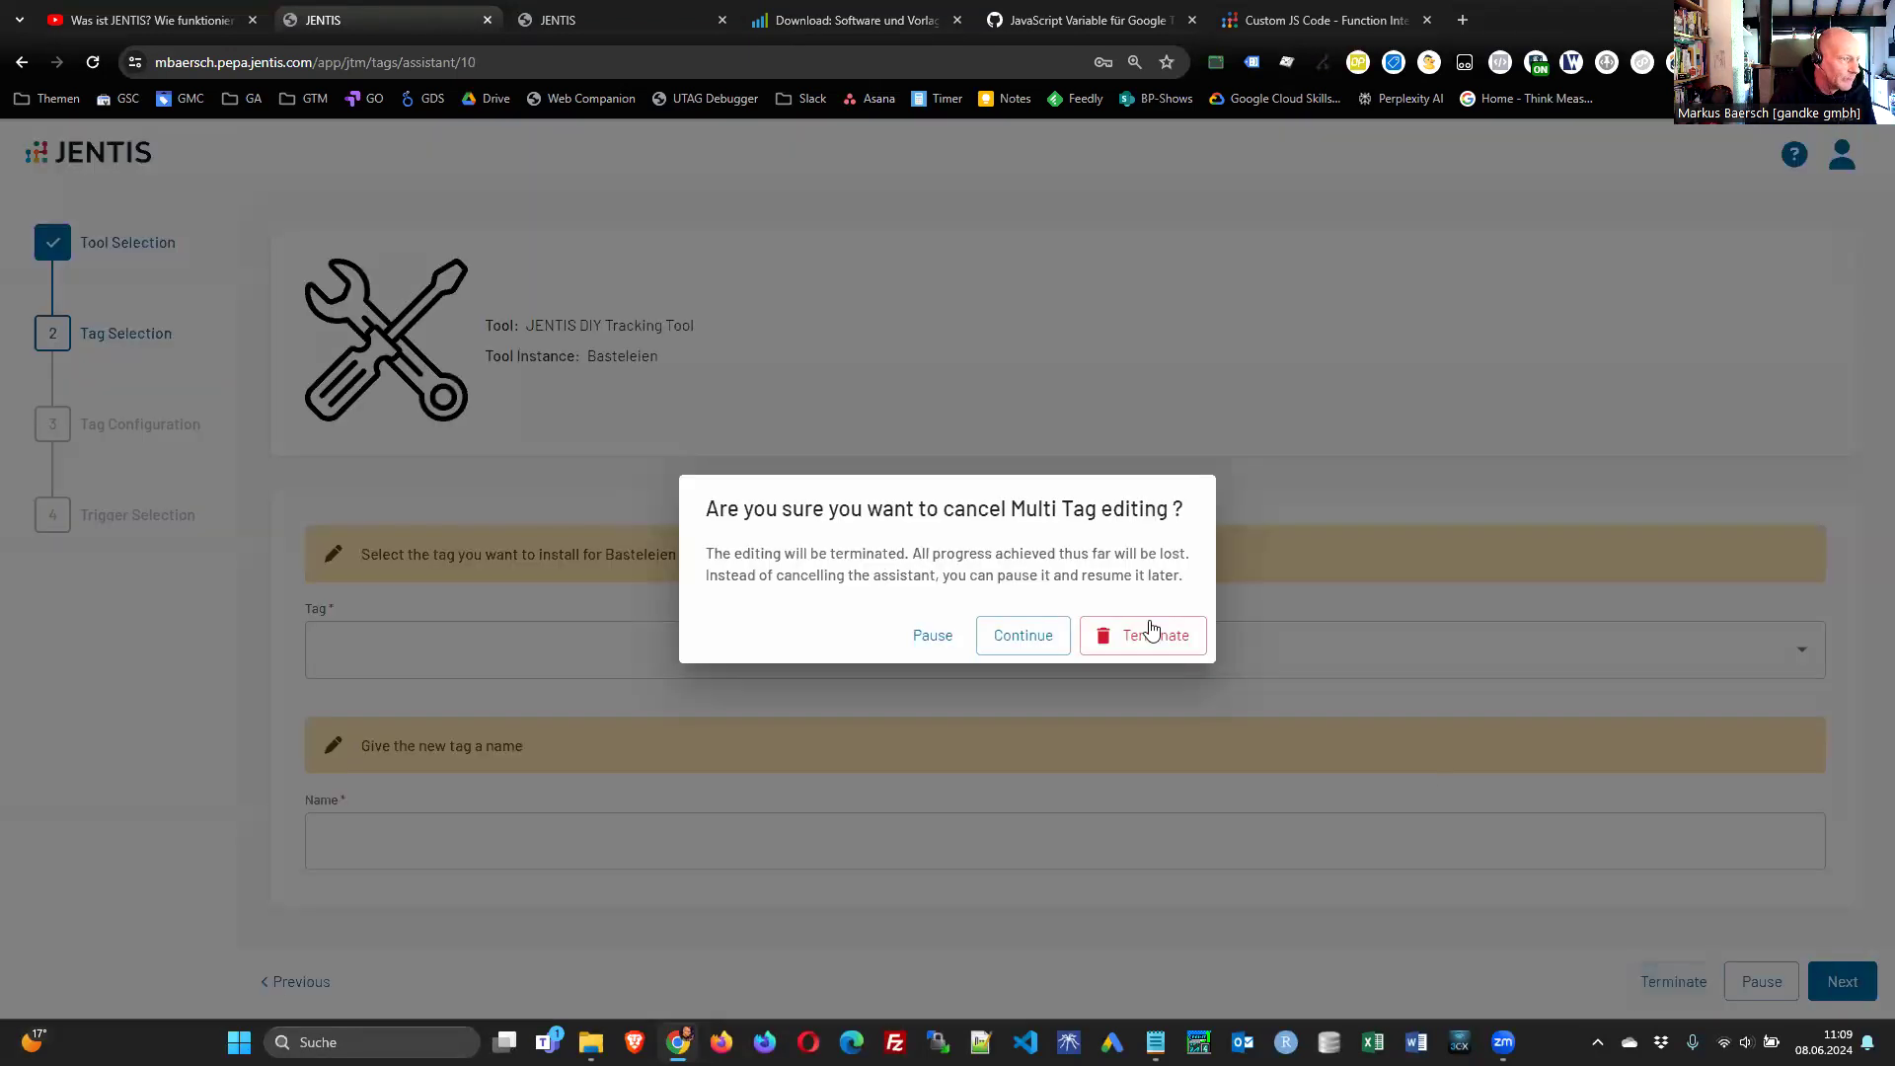
{"action": "left_click", "coordinate": [1176, 644]}
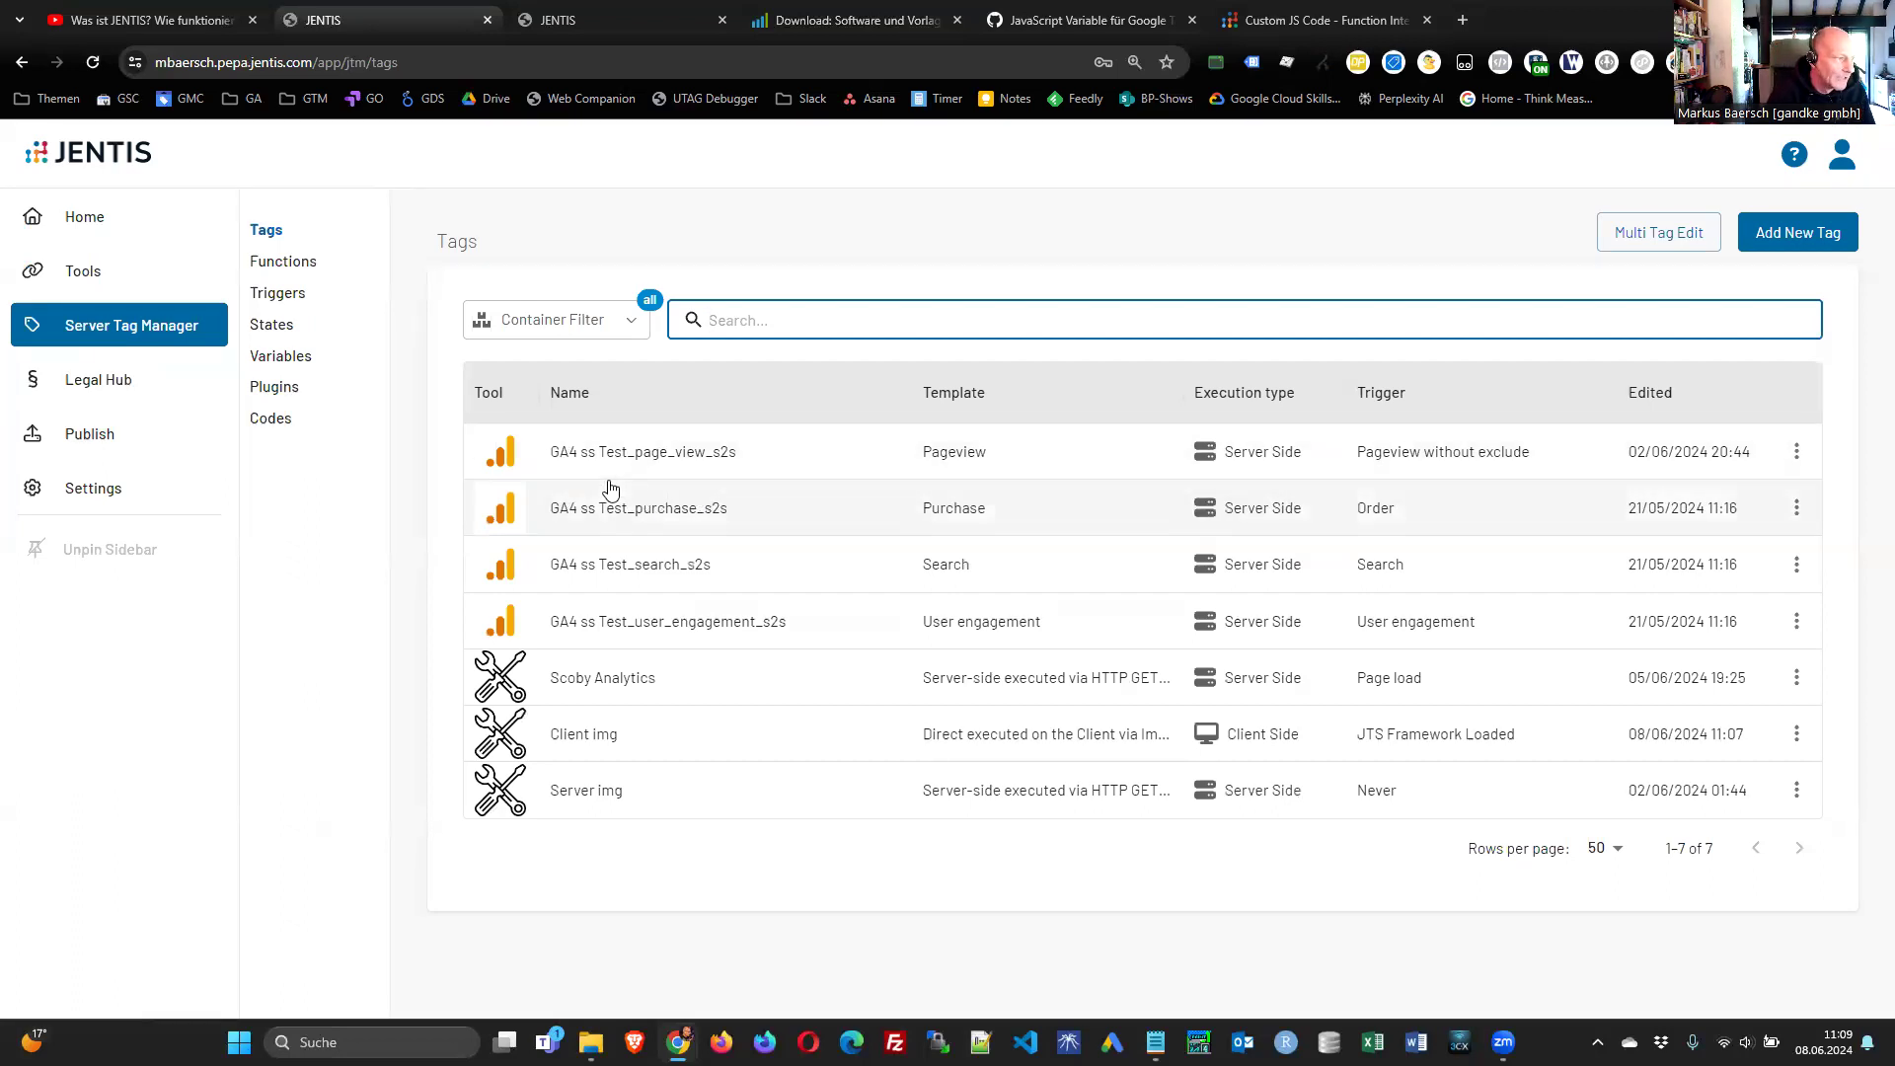
- Return to the tags list past Codes and Functions, open the Server img tag and set its trigger to JTS Framework Loaded
{"action": "left_click", "coordinate": [289, 419]}
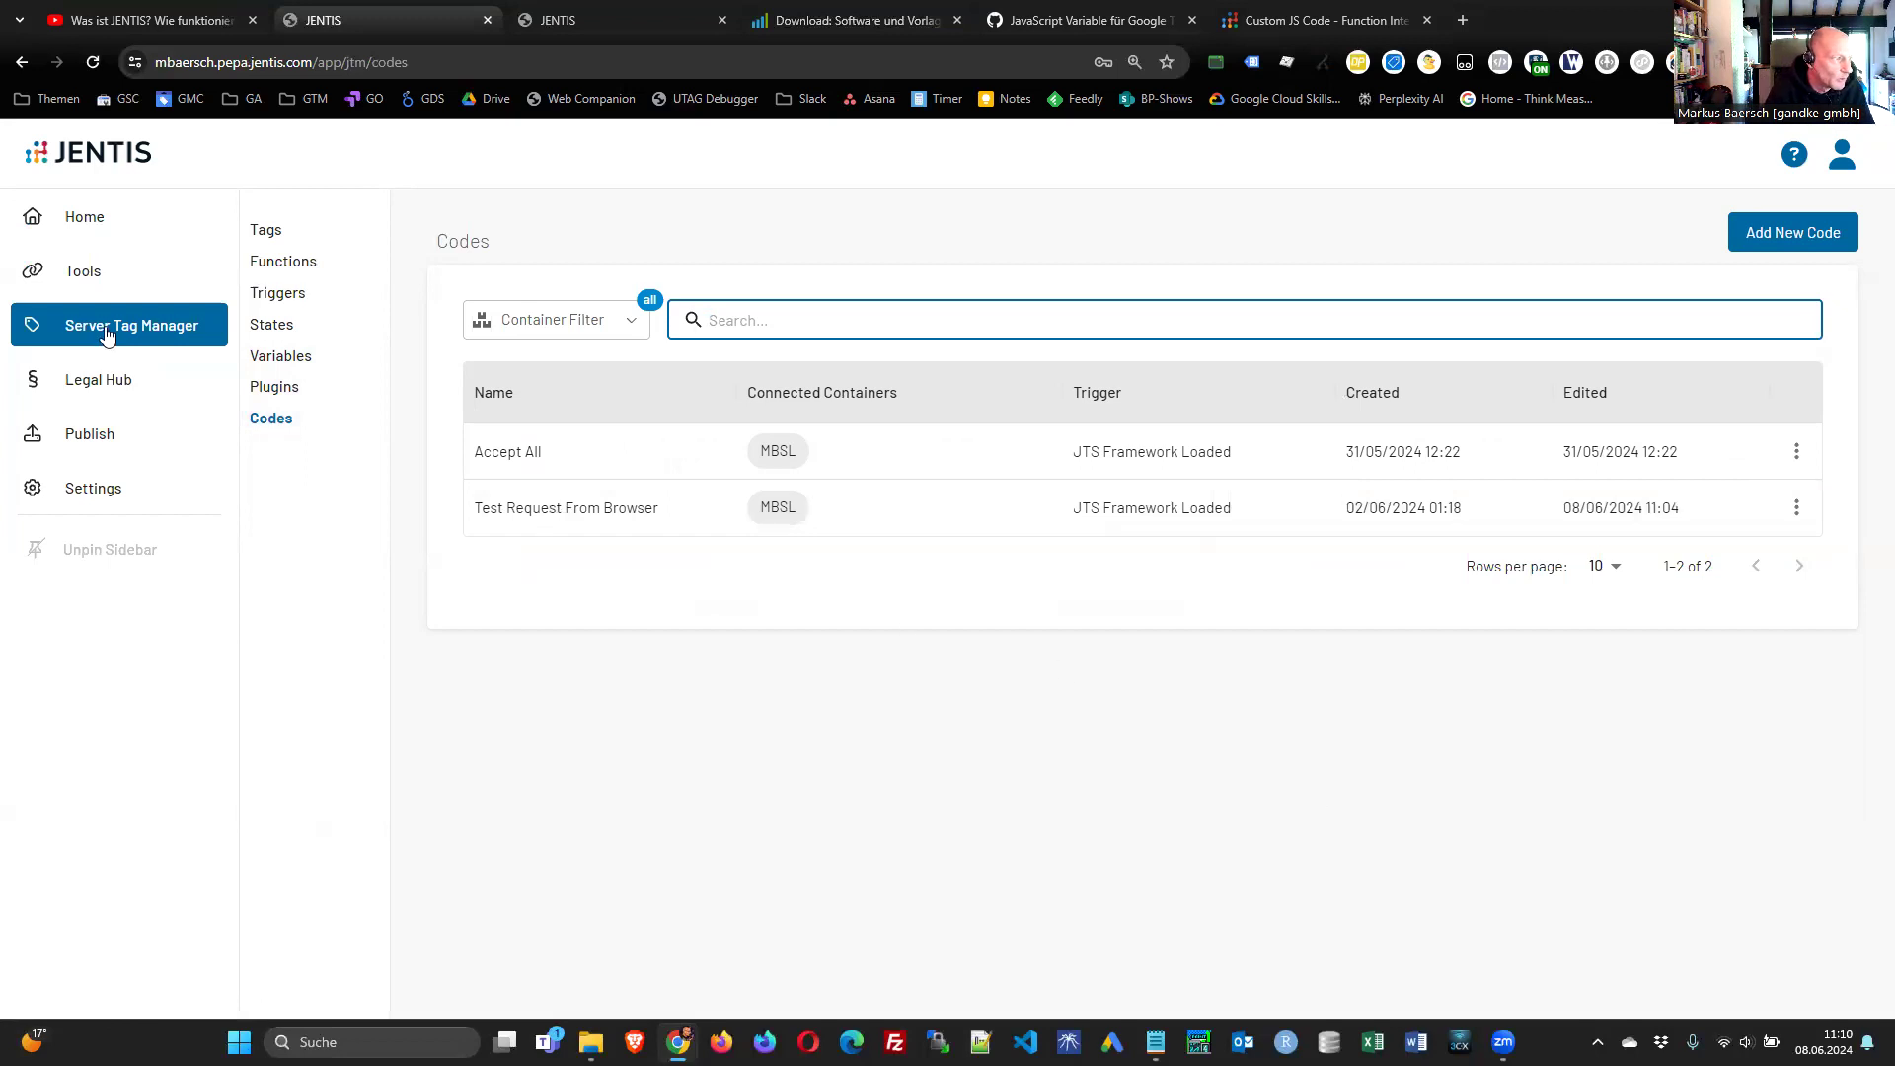
{"action": "left_click", "coordinate": [269, 250]}
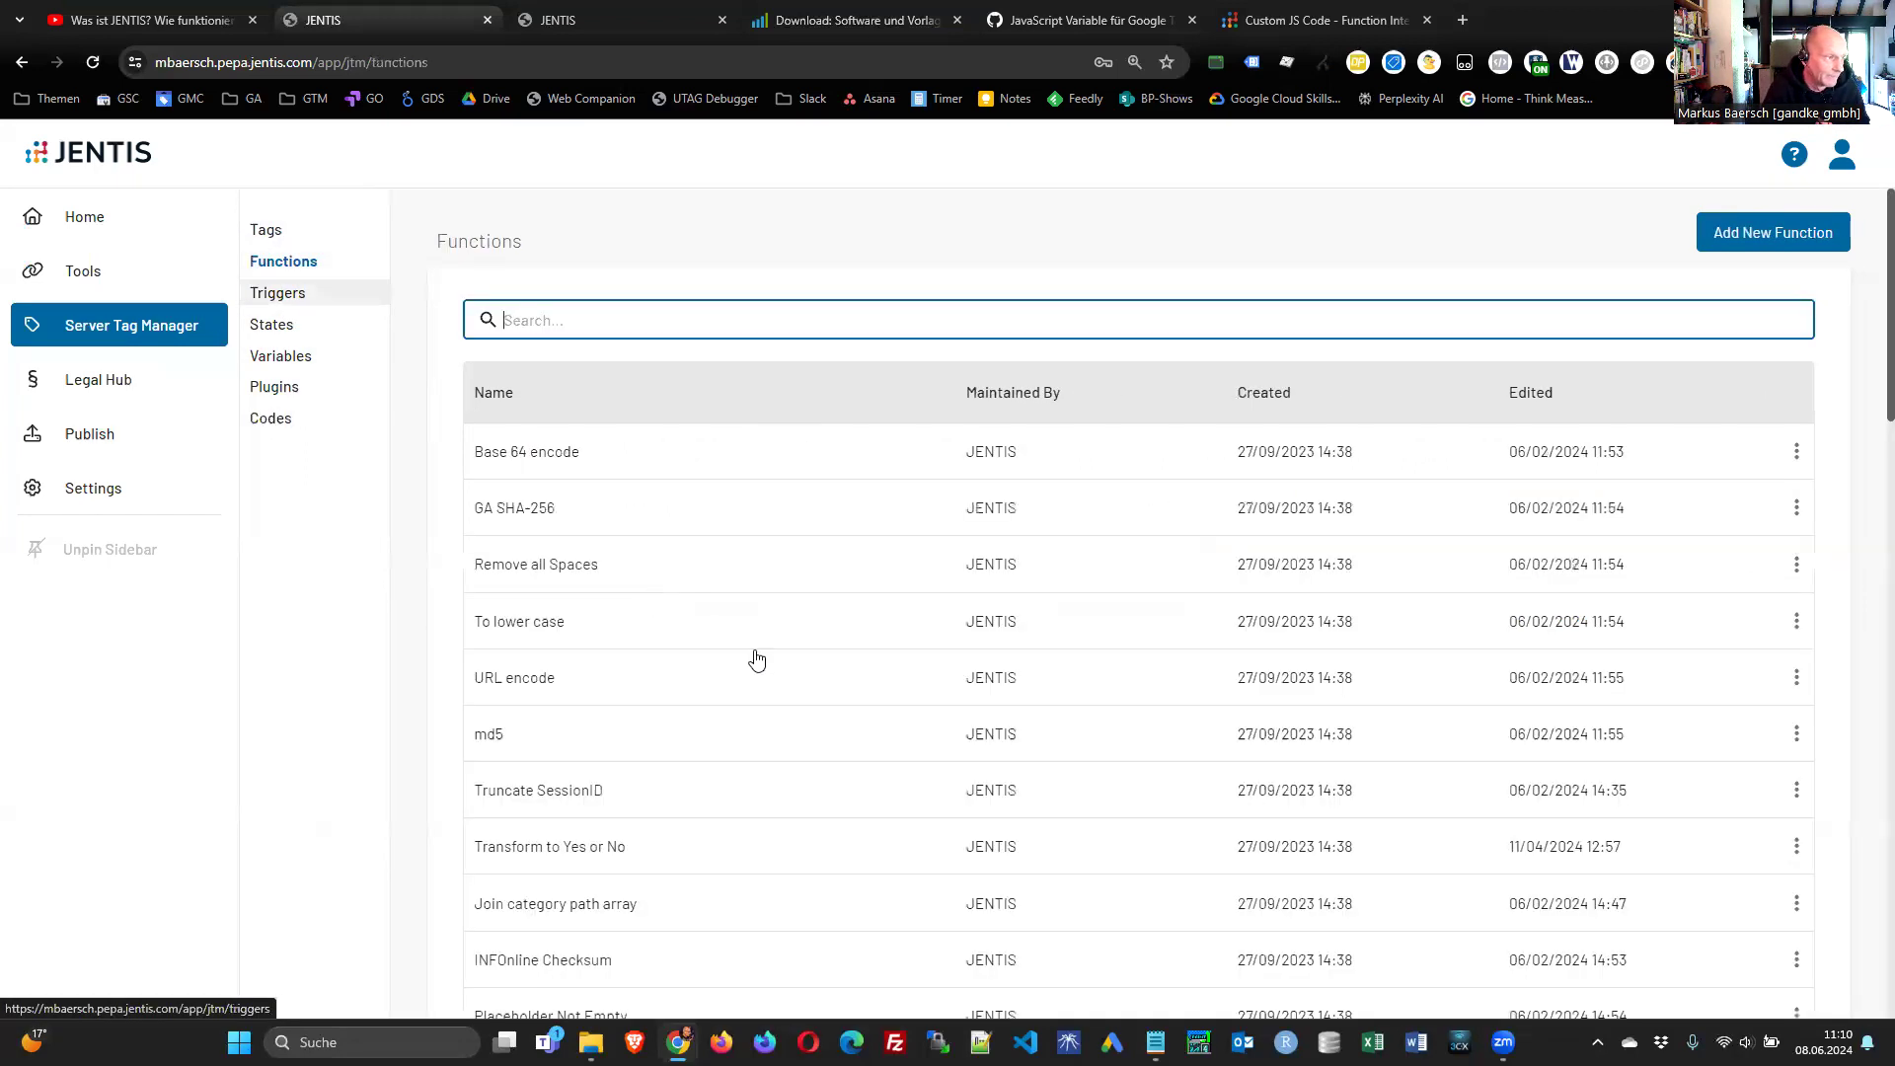
{"action": "left_click", "coordinate": [323, 242]}
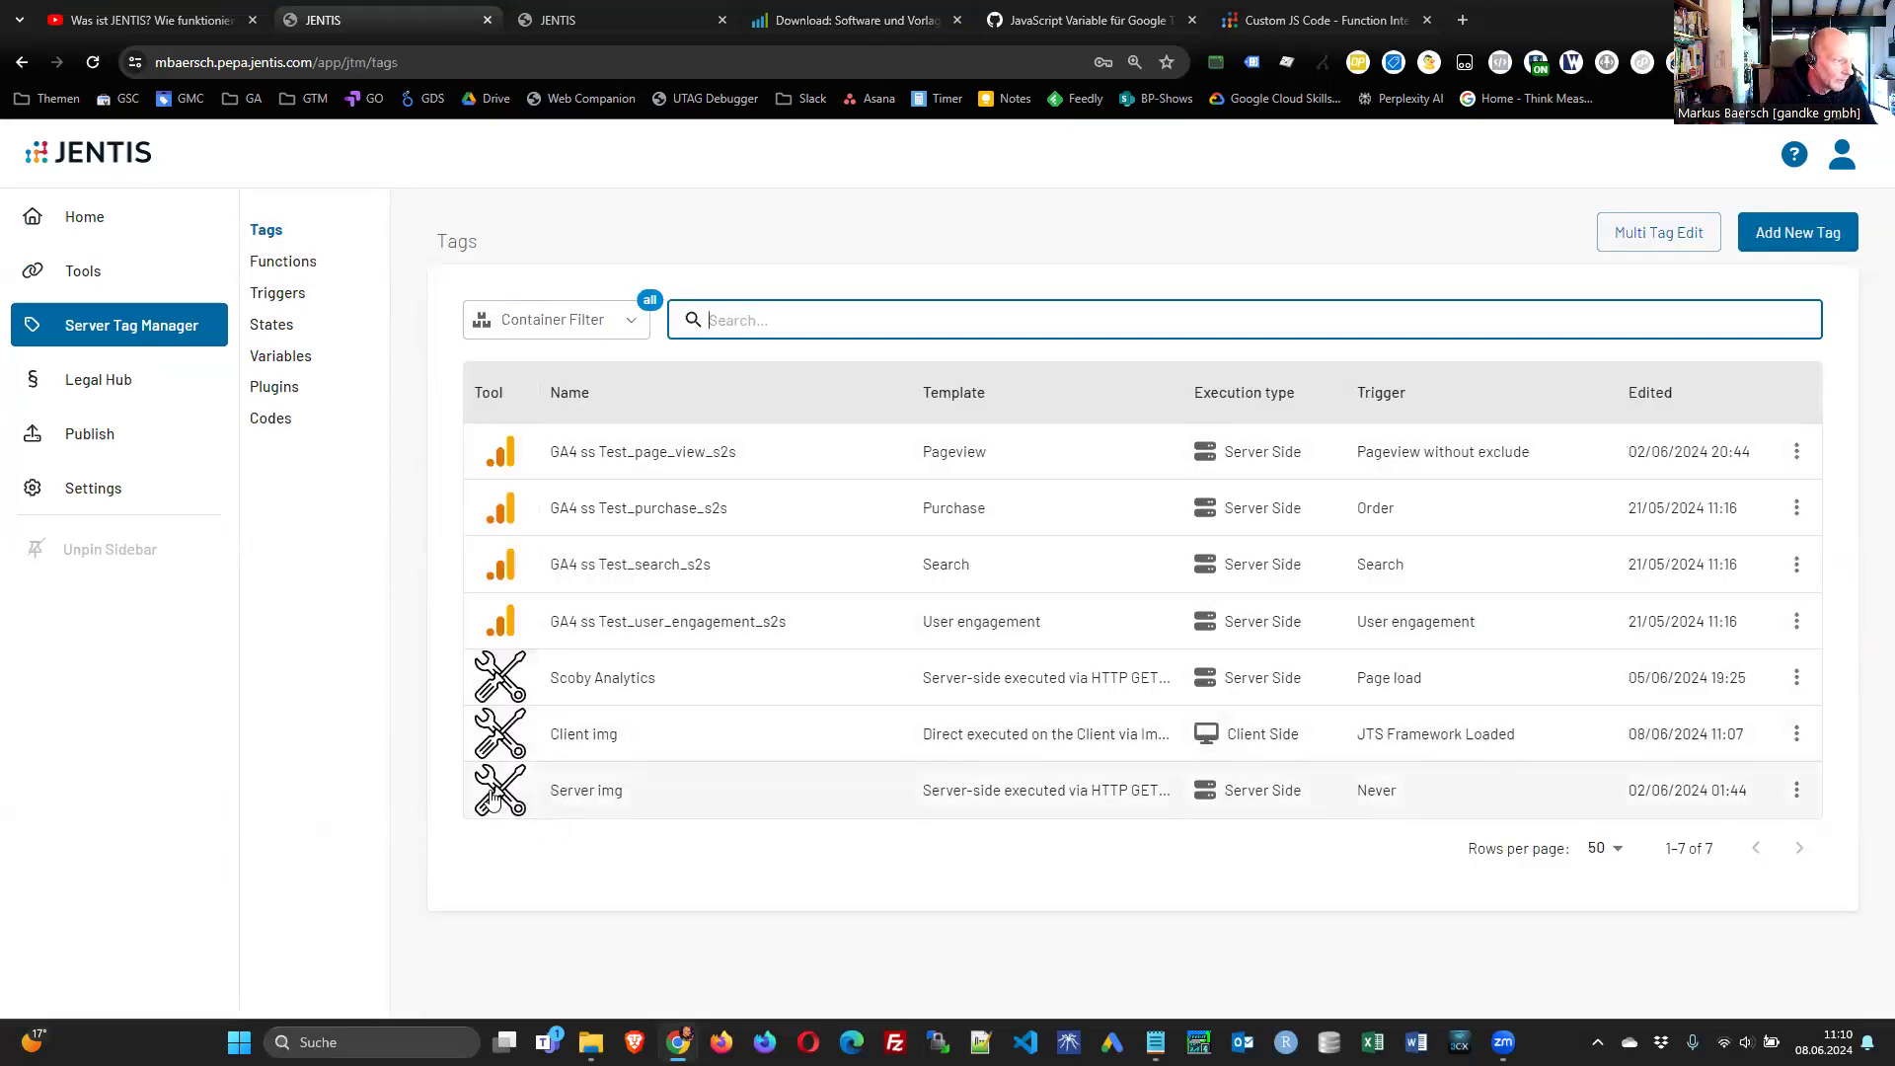
{"action": "left_click", "coordinate": [500, 798]}
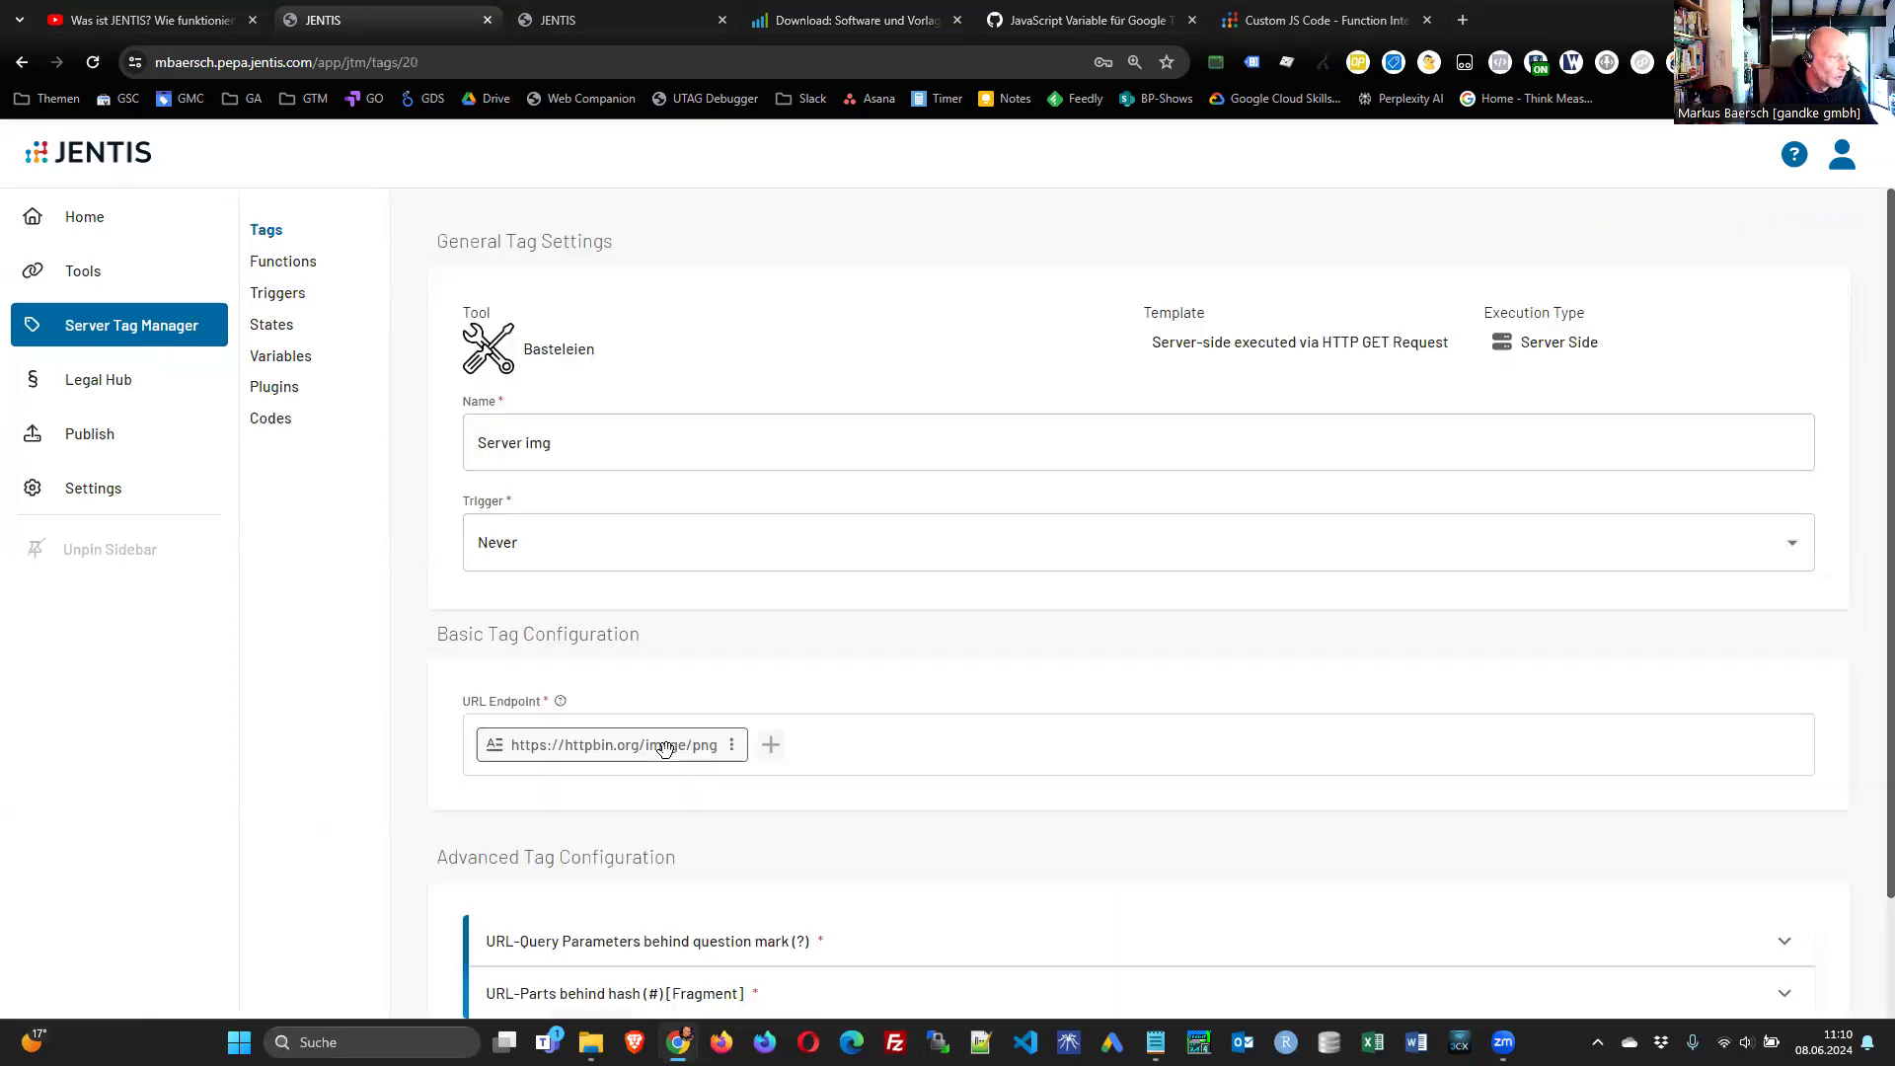
{"action": "scroll", "coordinate": [1101, 616], "scroll_direction": "down", "scroll_amount": 2}
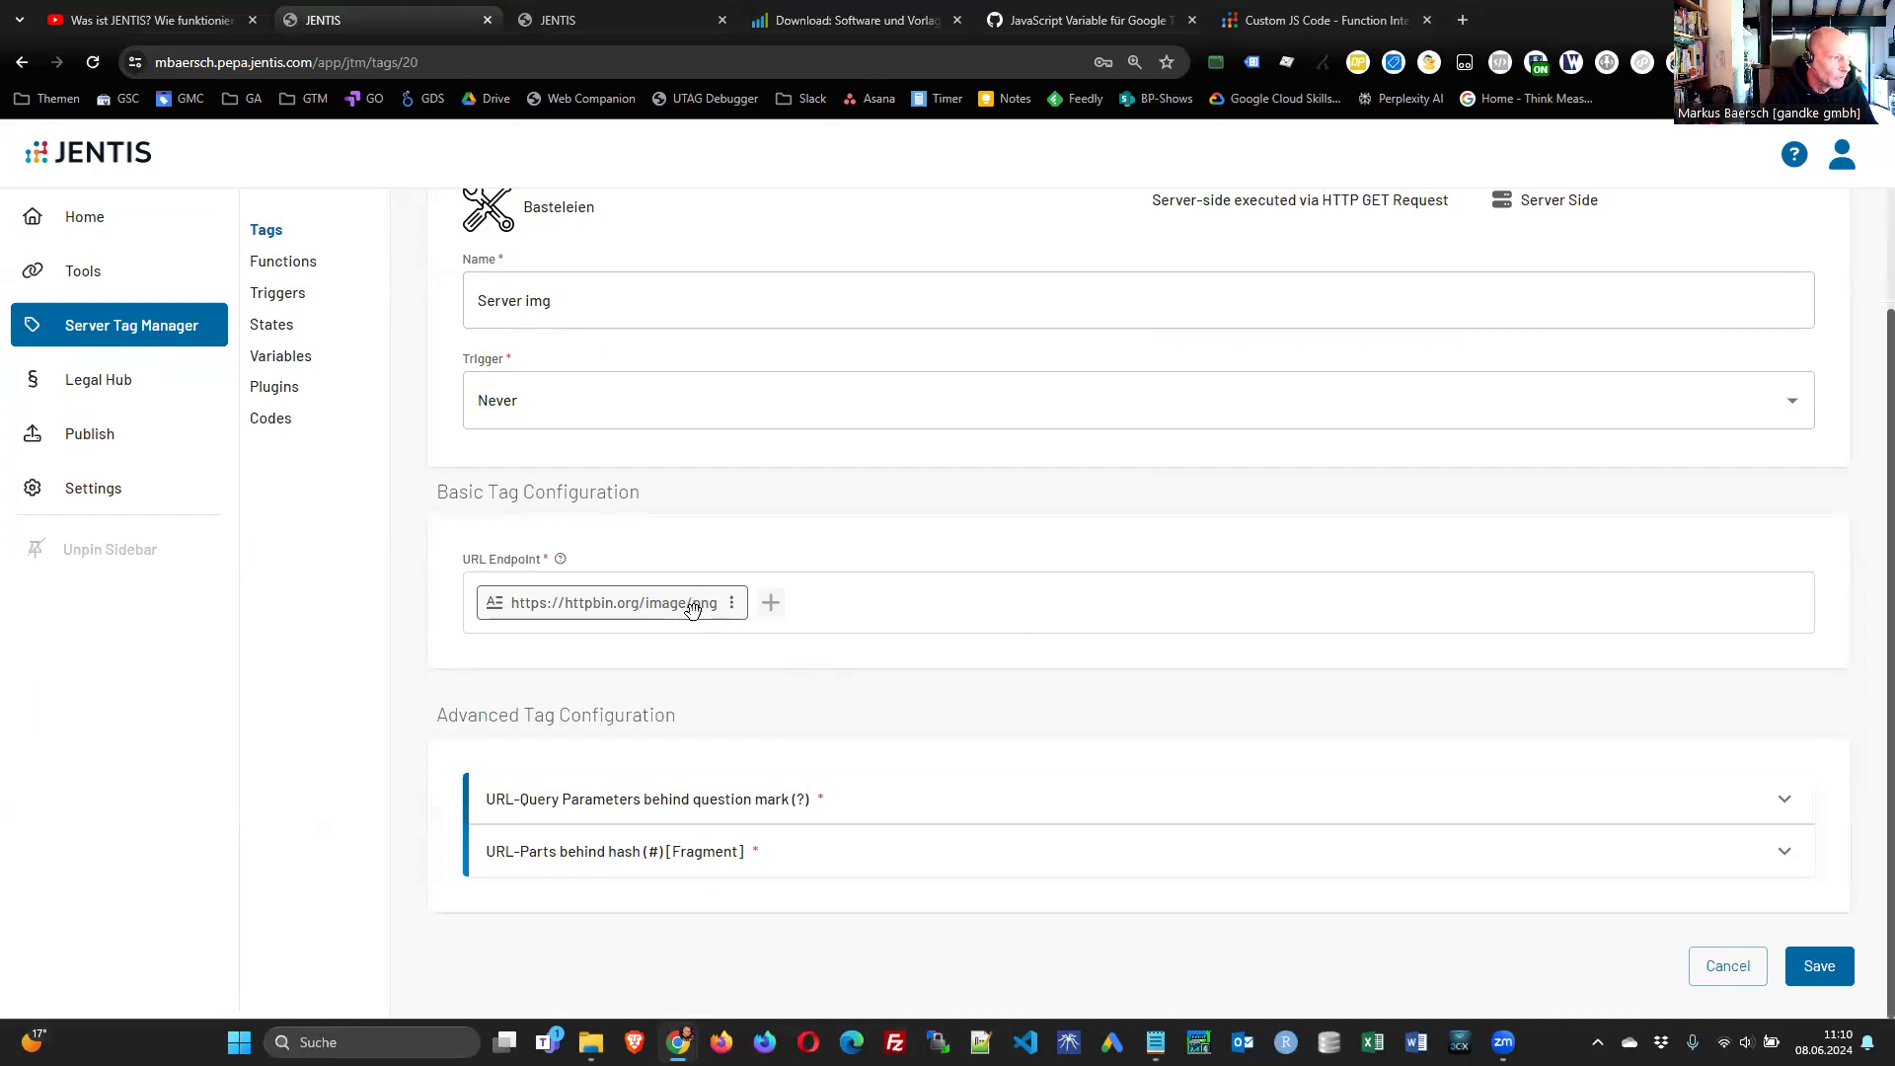
{"action": "left_click", "coordinate": [924, 402]}
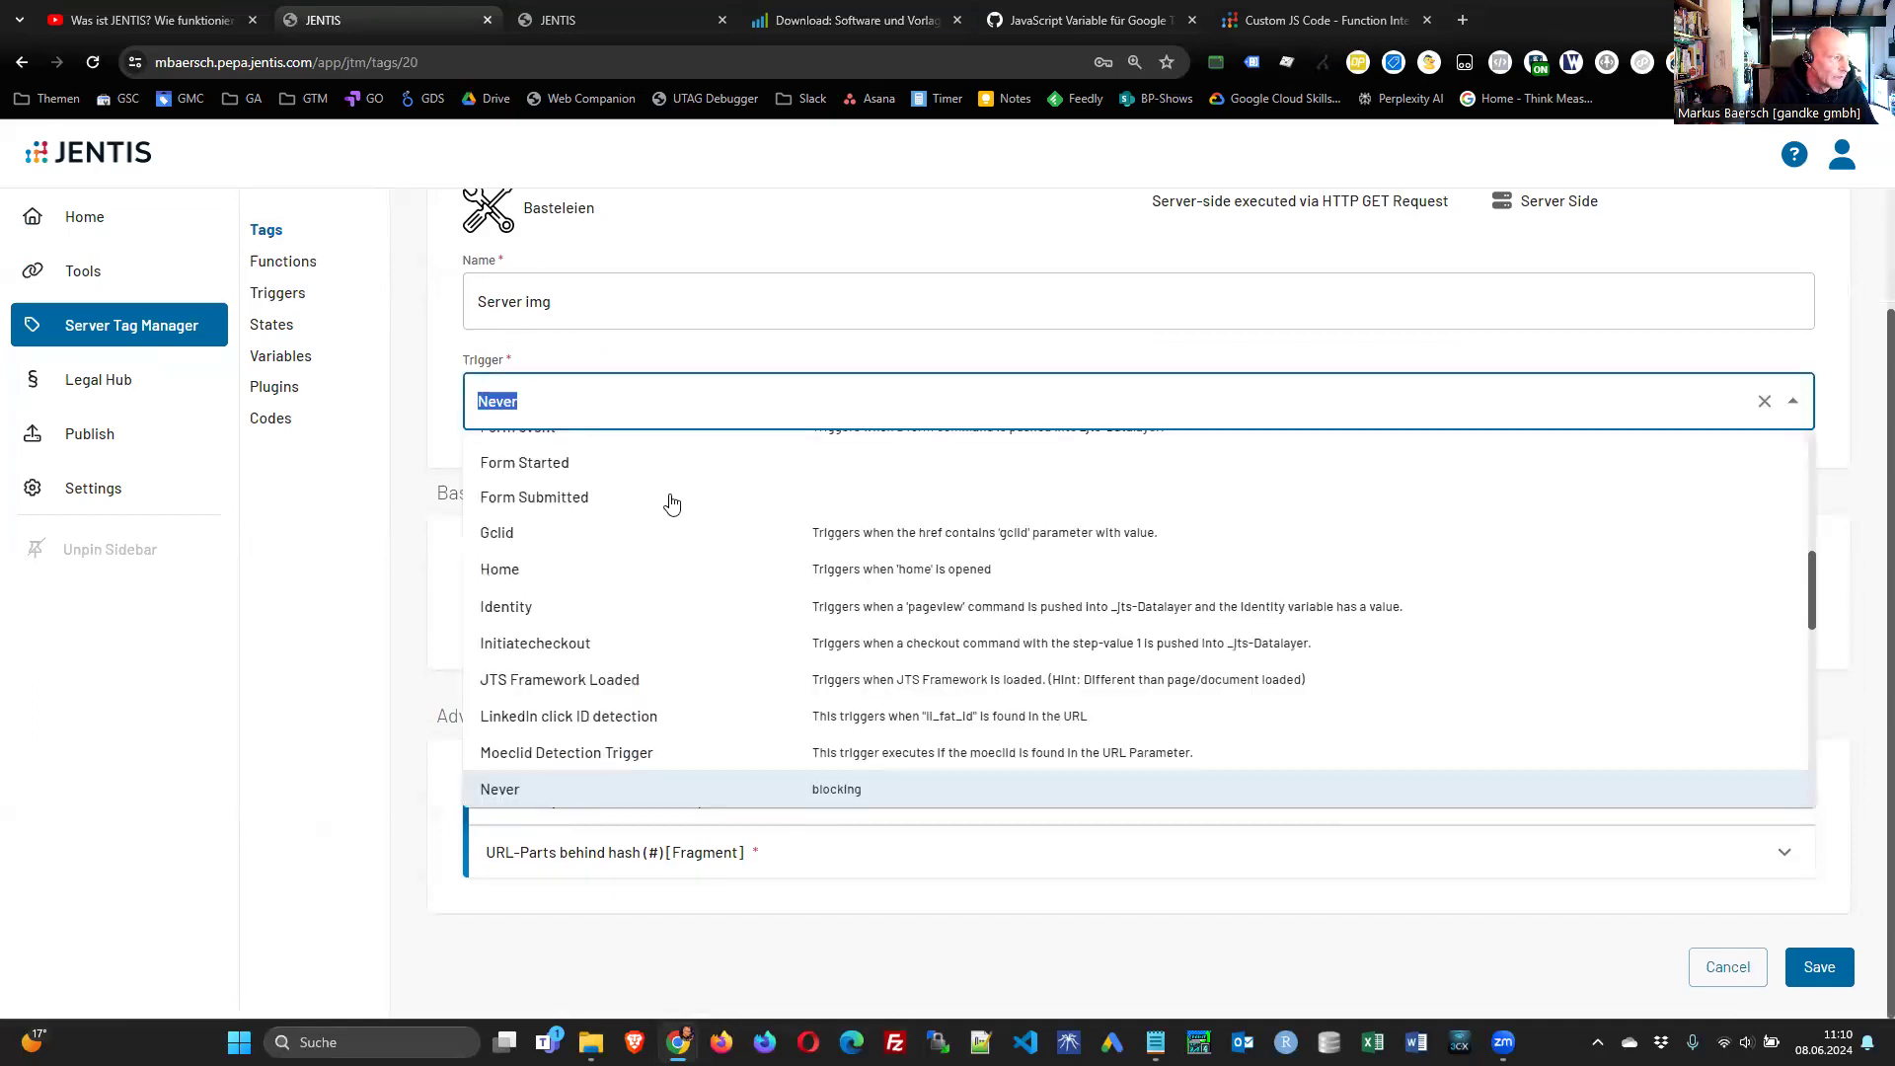
{"action": "left_click", "coordinate": [703, 683]}
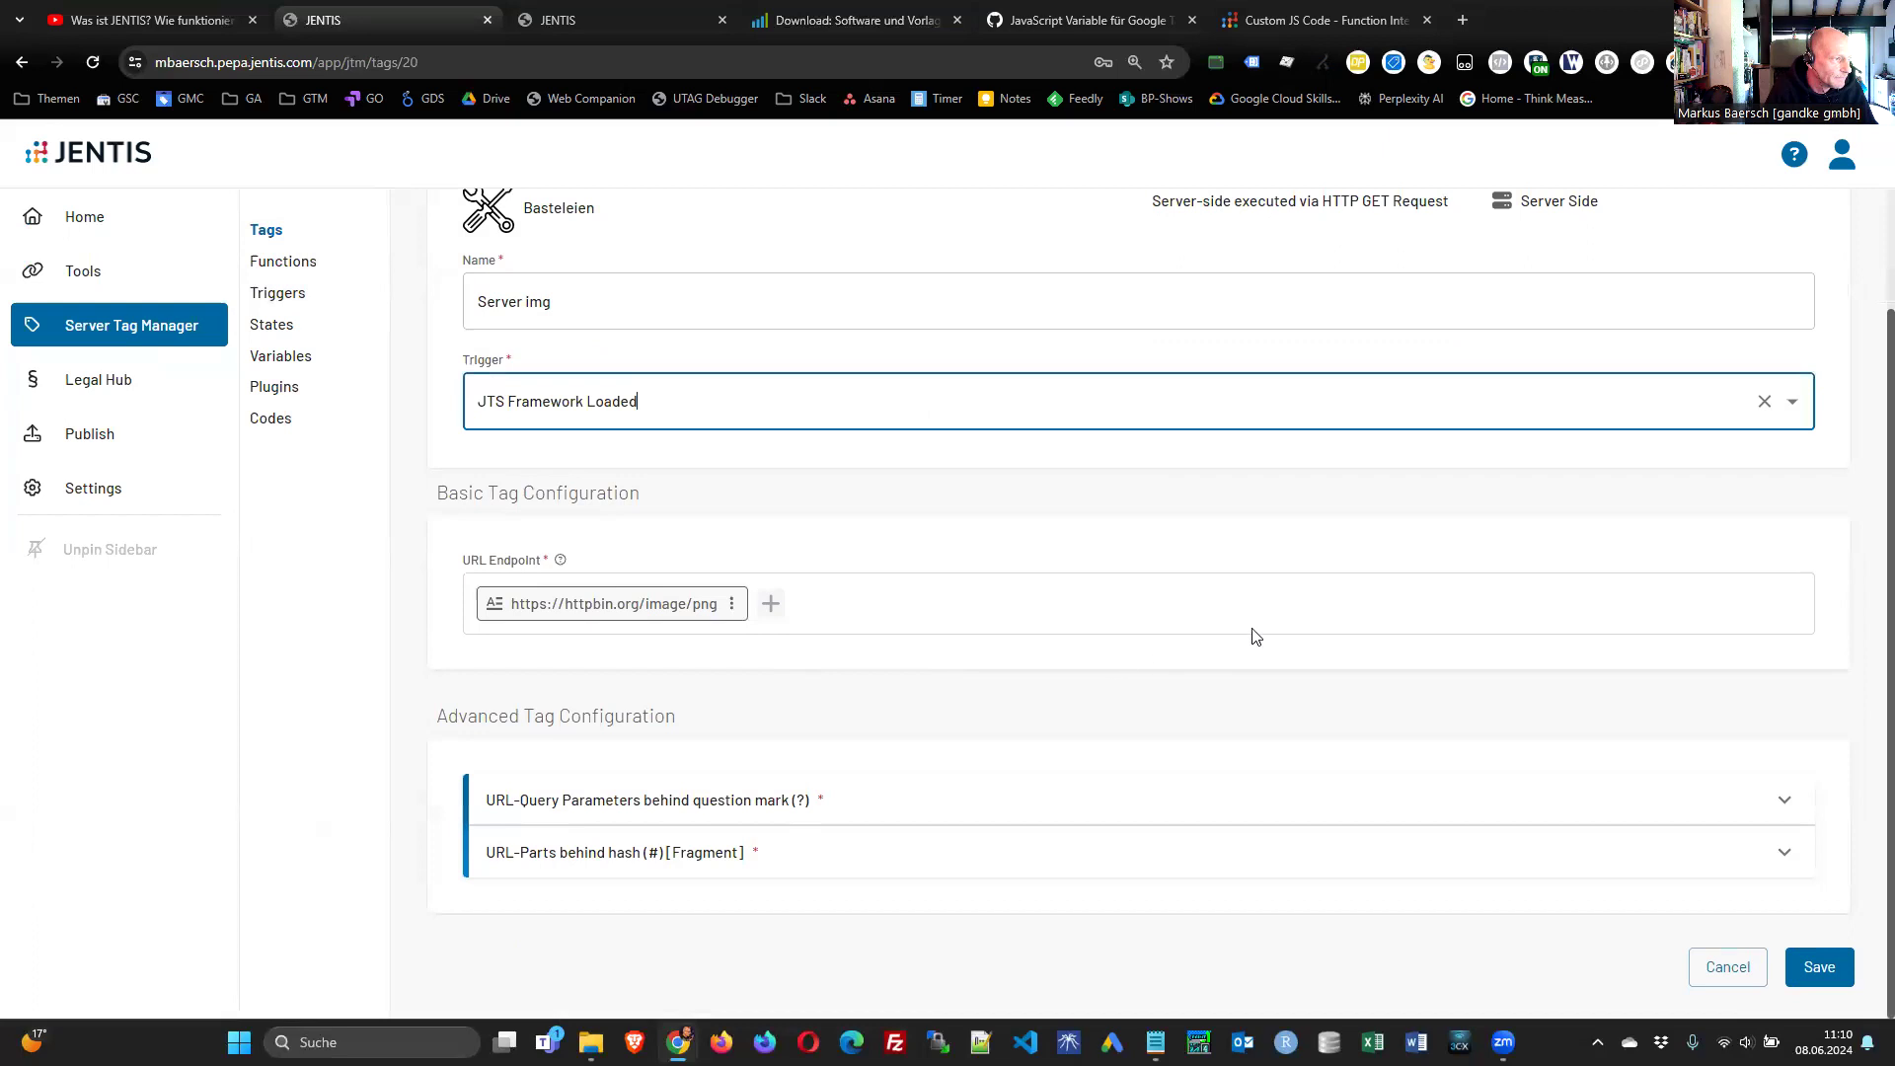
- Expand the Server img tag's URL query parameters to review the src and url entries, and save the tag
{"action": "left_click", "coordinate": [1782, 801]}
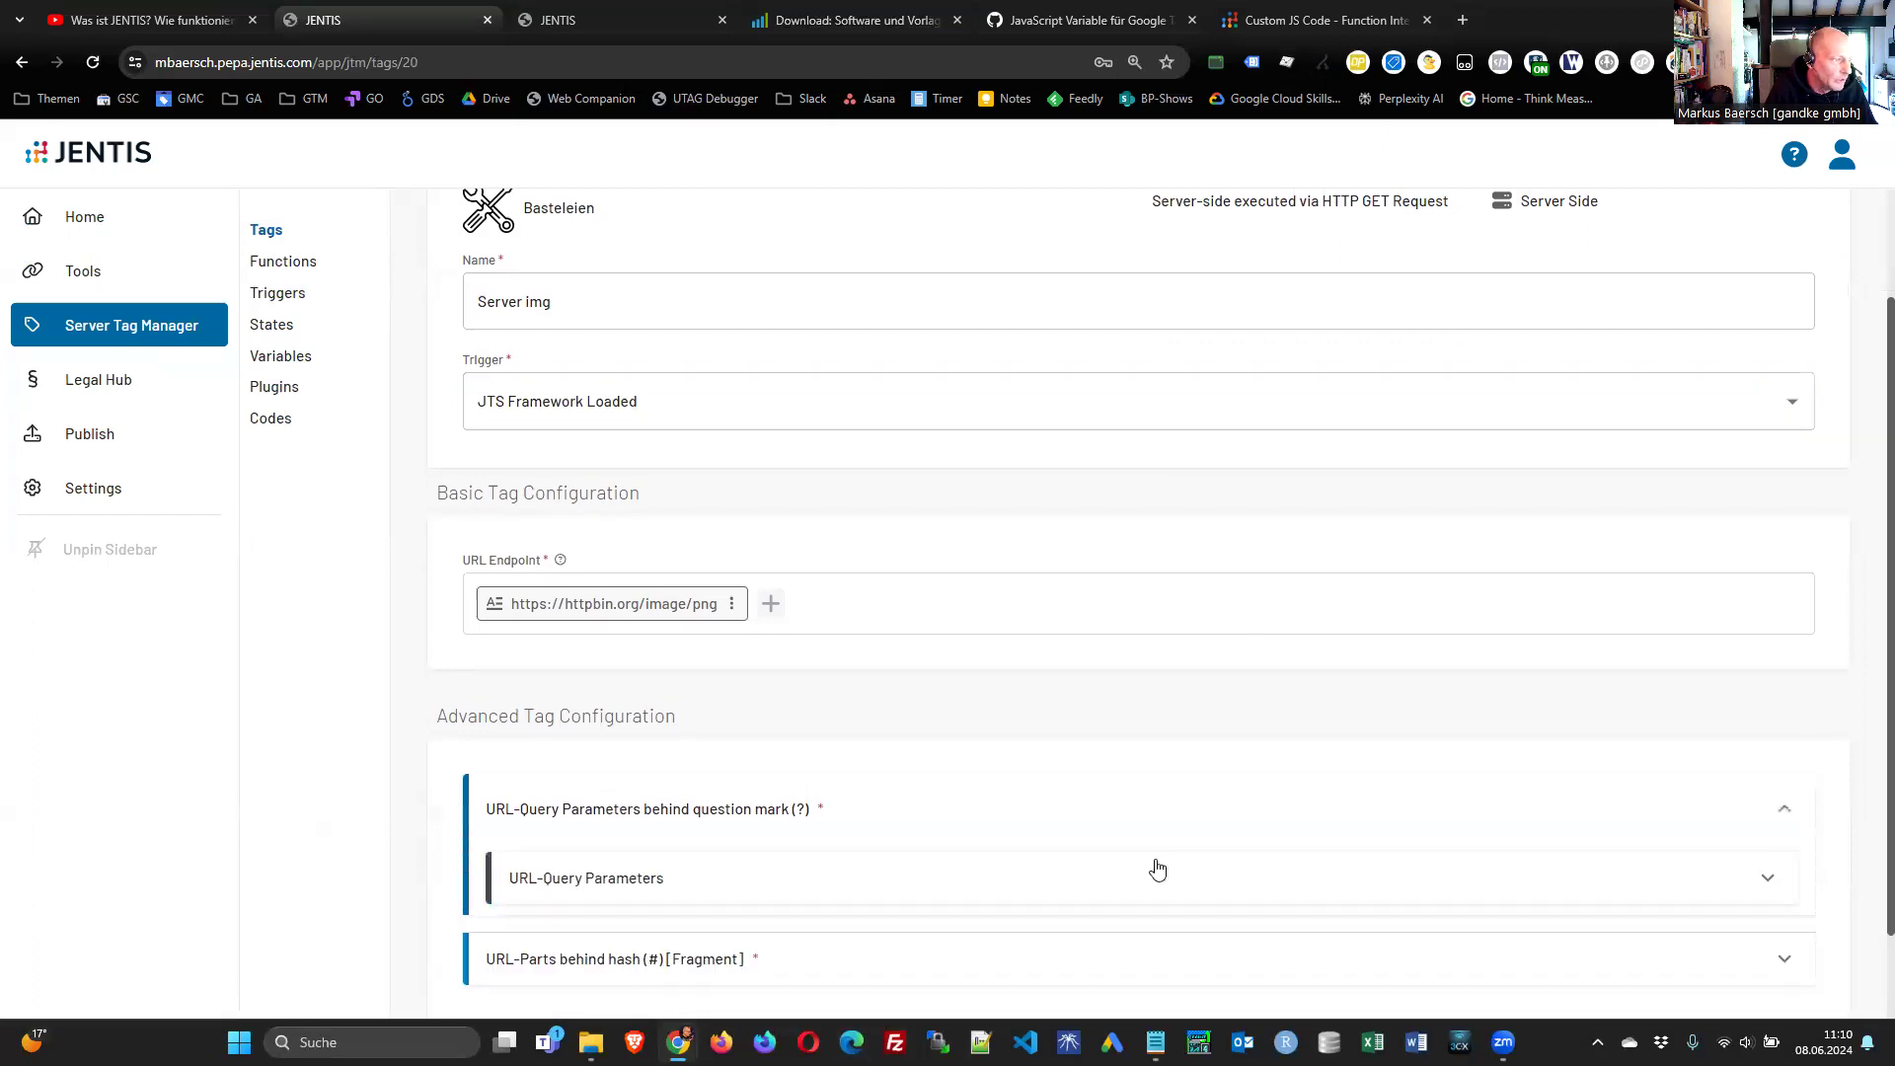
{"action": "scroll", "coordinate": [1110, 875], "scroll_direction": "down", "scroll_amount": 2}
{"action": "left_click", "coordinate": [1194, 772]}
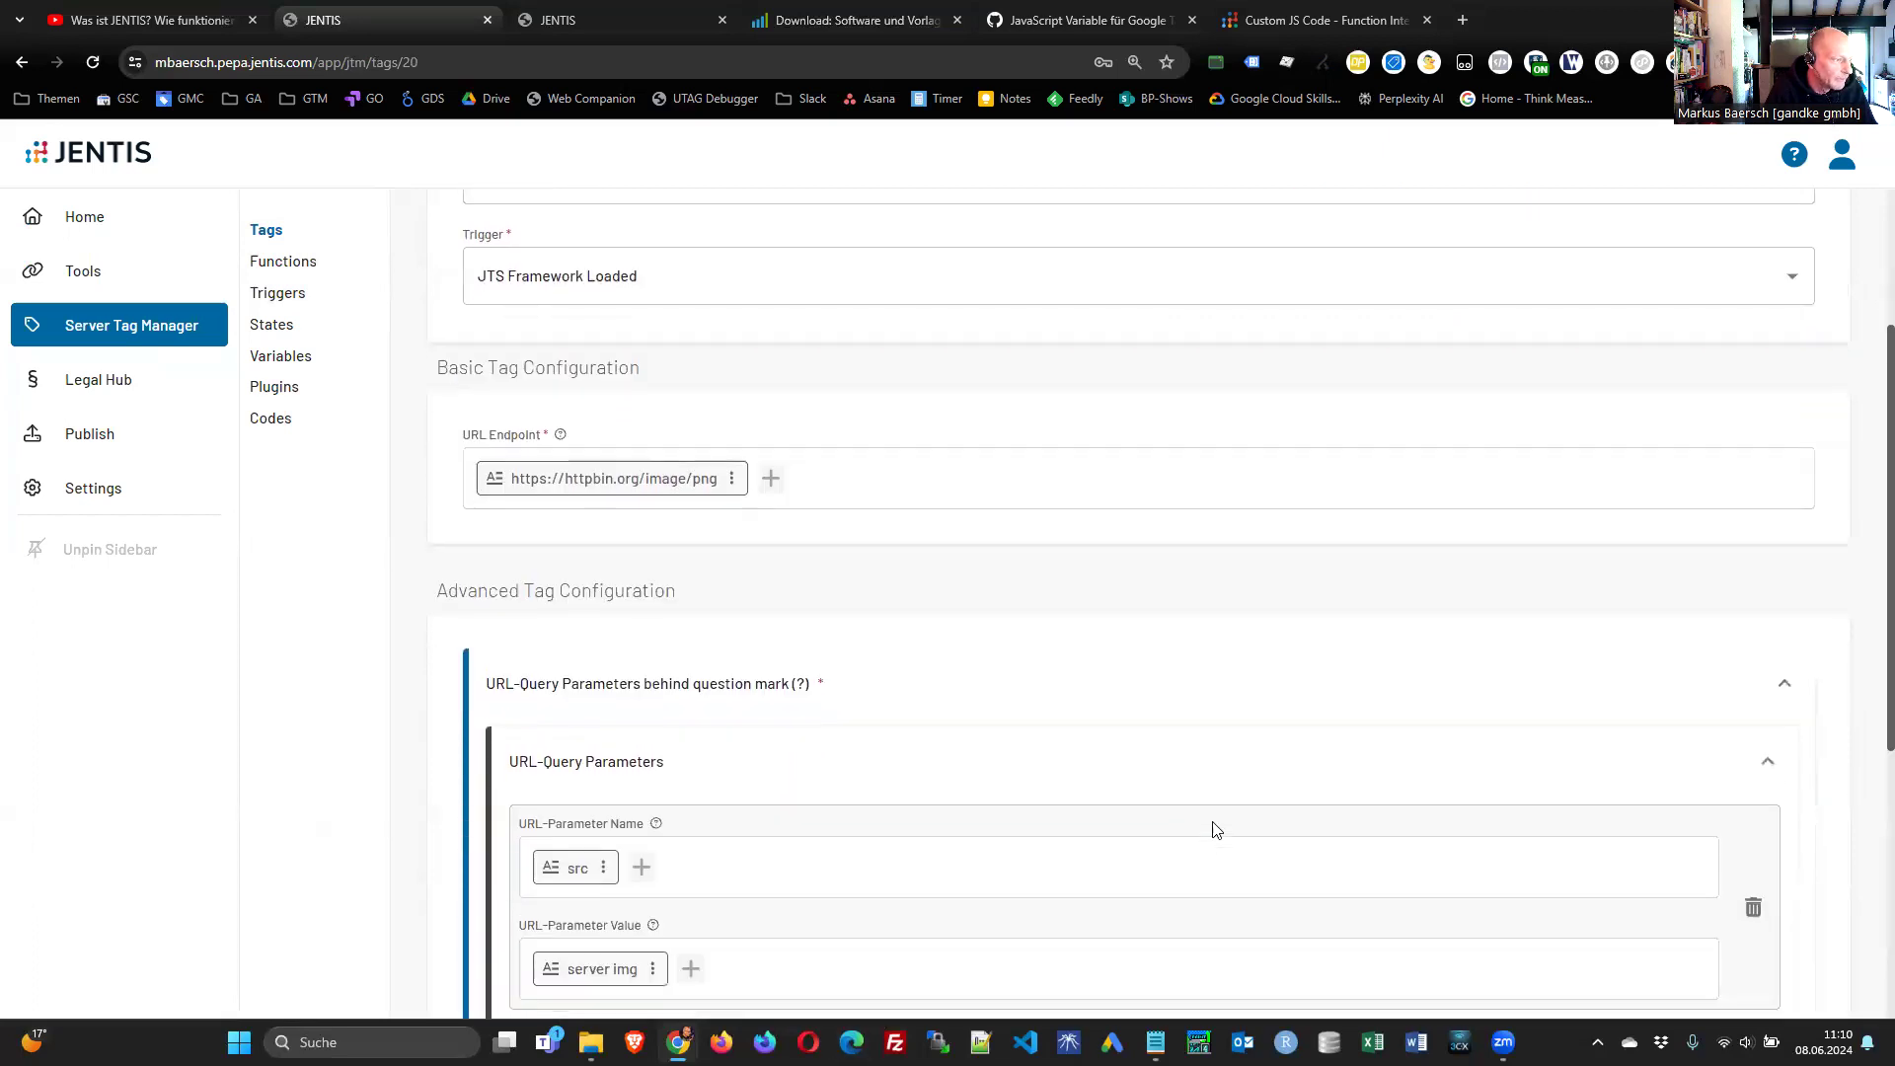
{"action": "scroll", "coordinate": [1085, 710], "scroll_direction": "down", "scroll_amount": 5}
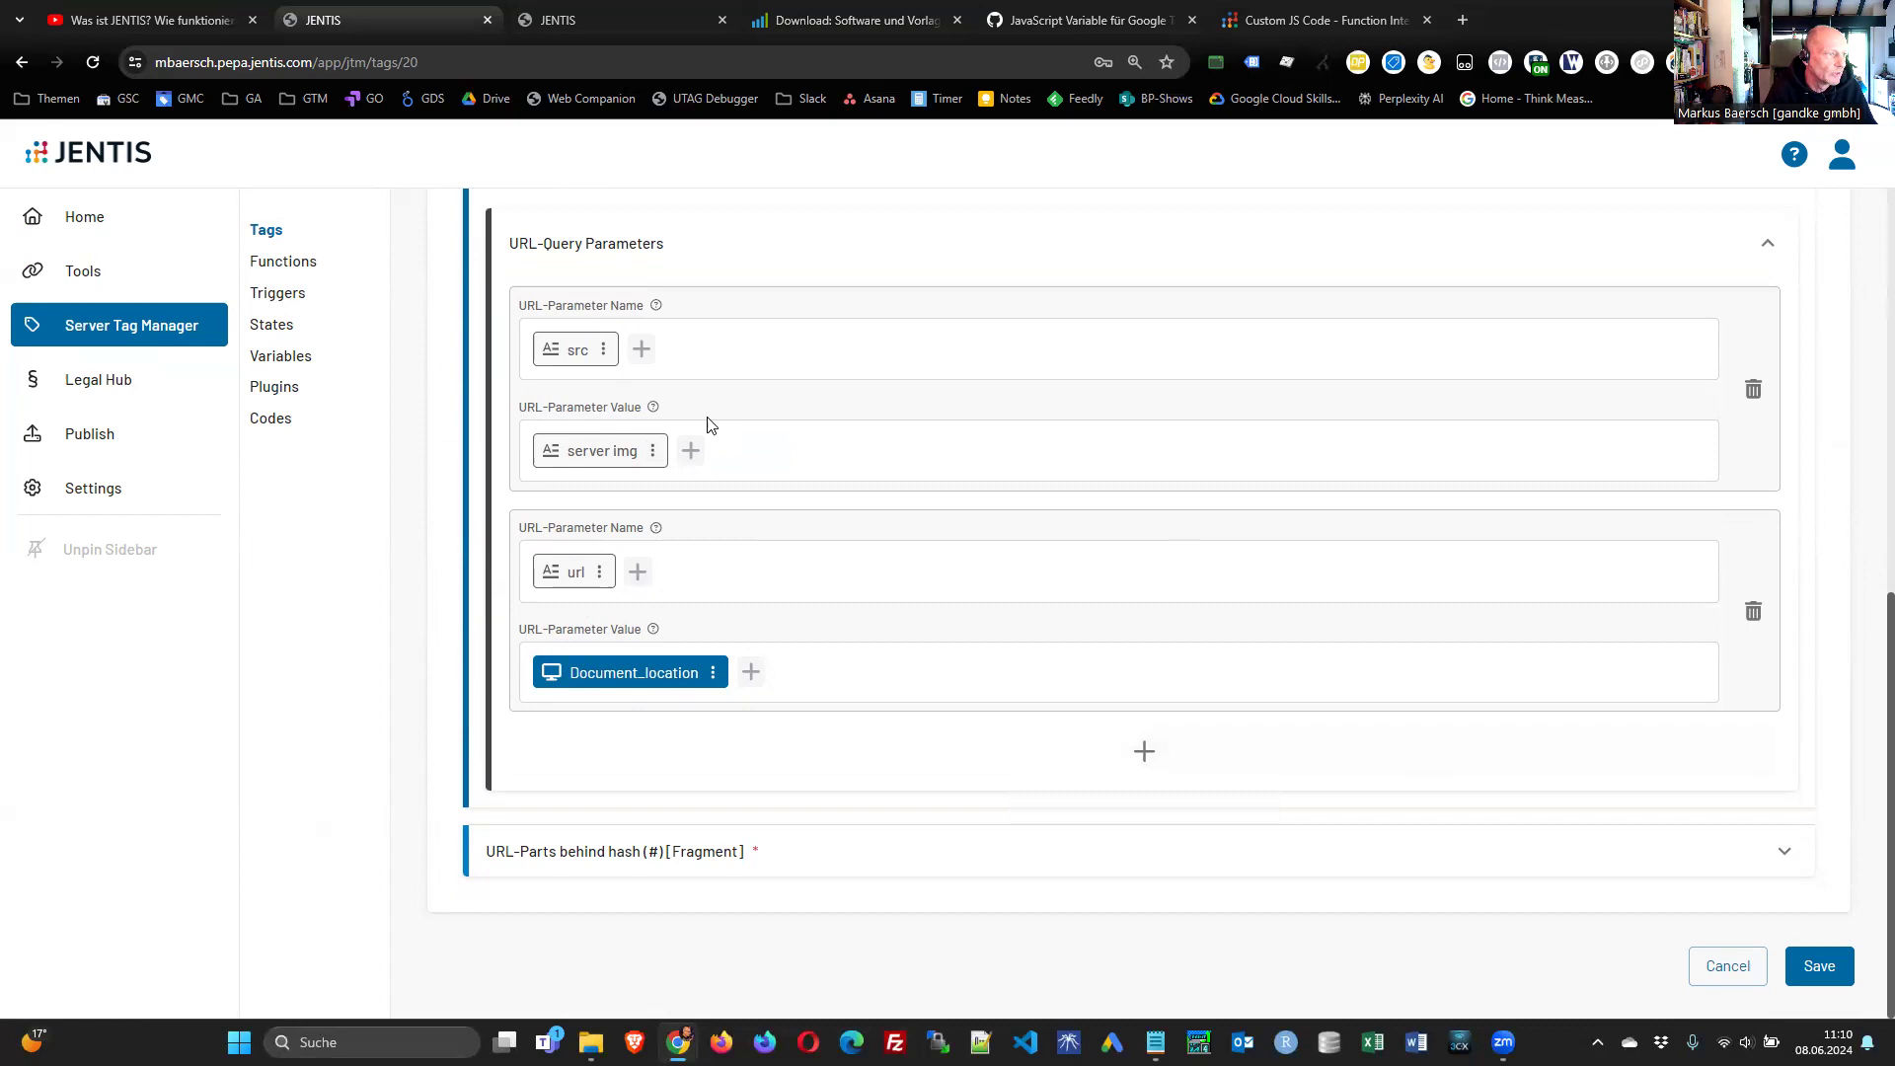
{"action": "left_click", "coordinate": [1832, 968]}
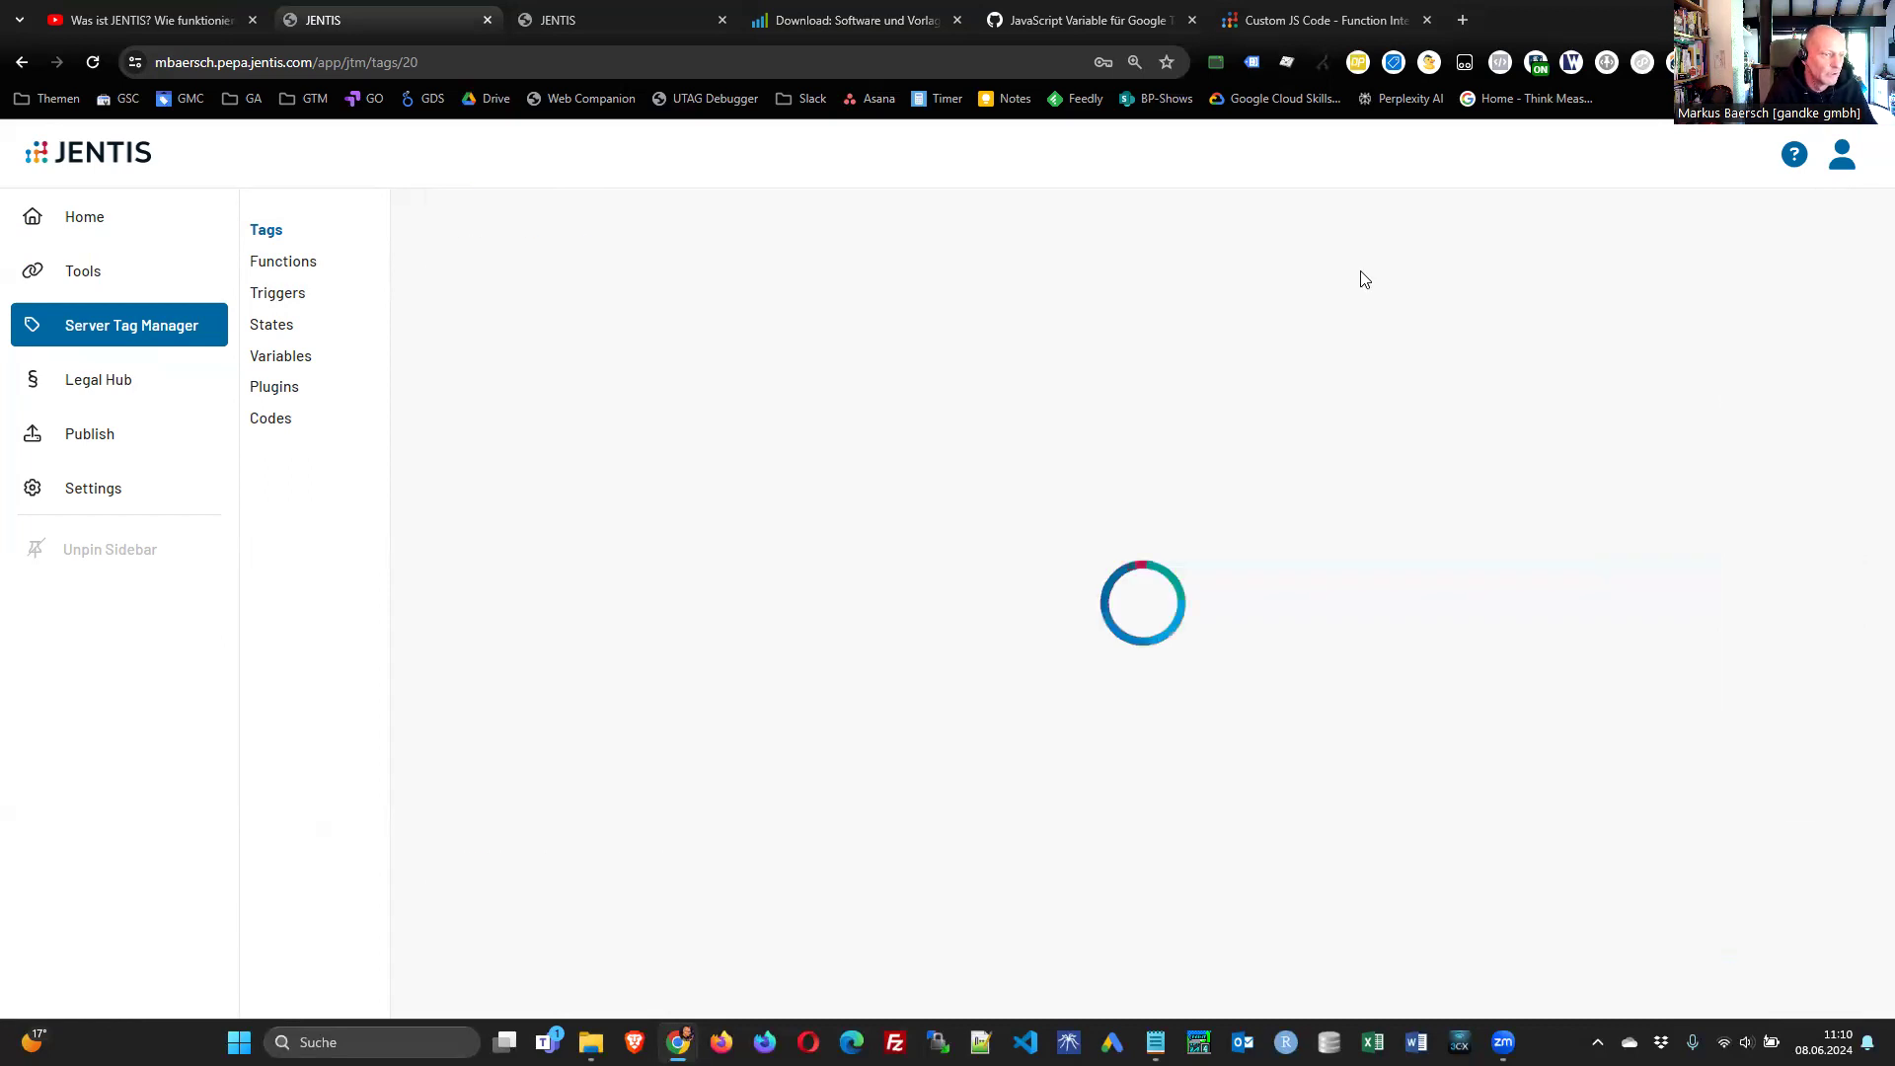
- Update the MBSL container's preview, clear its logged data, and load the website's Lösungen page with network recording on
{"action": "left_click", "coordinate": [553, 20]}
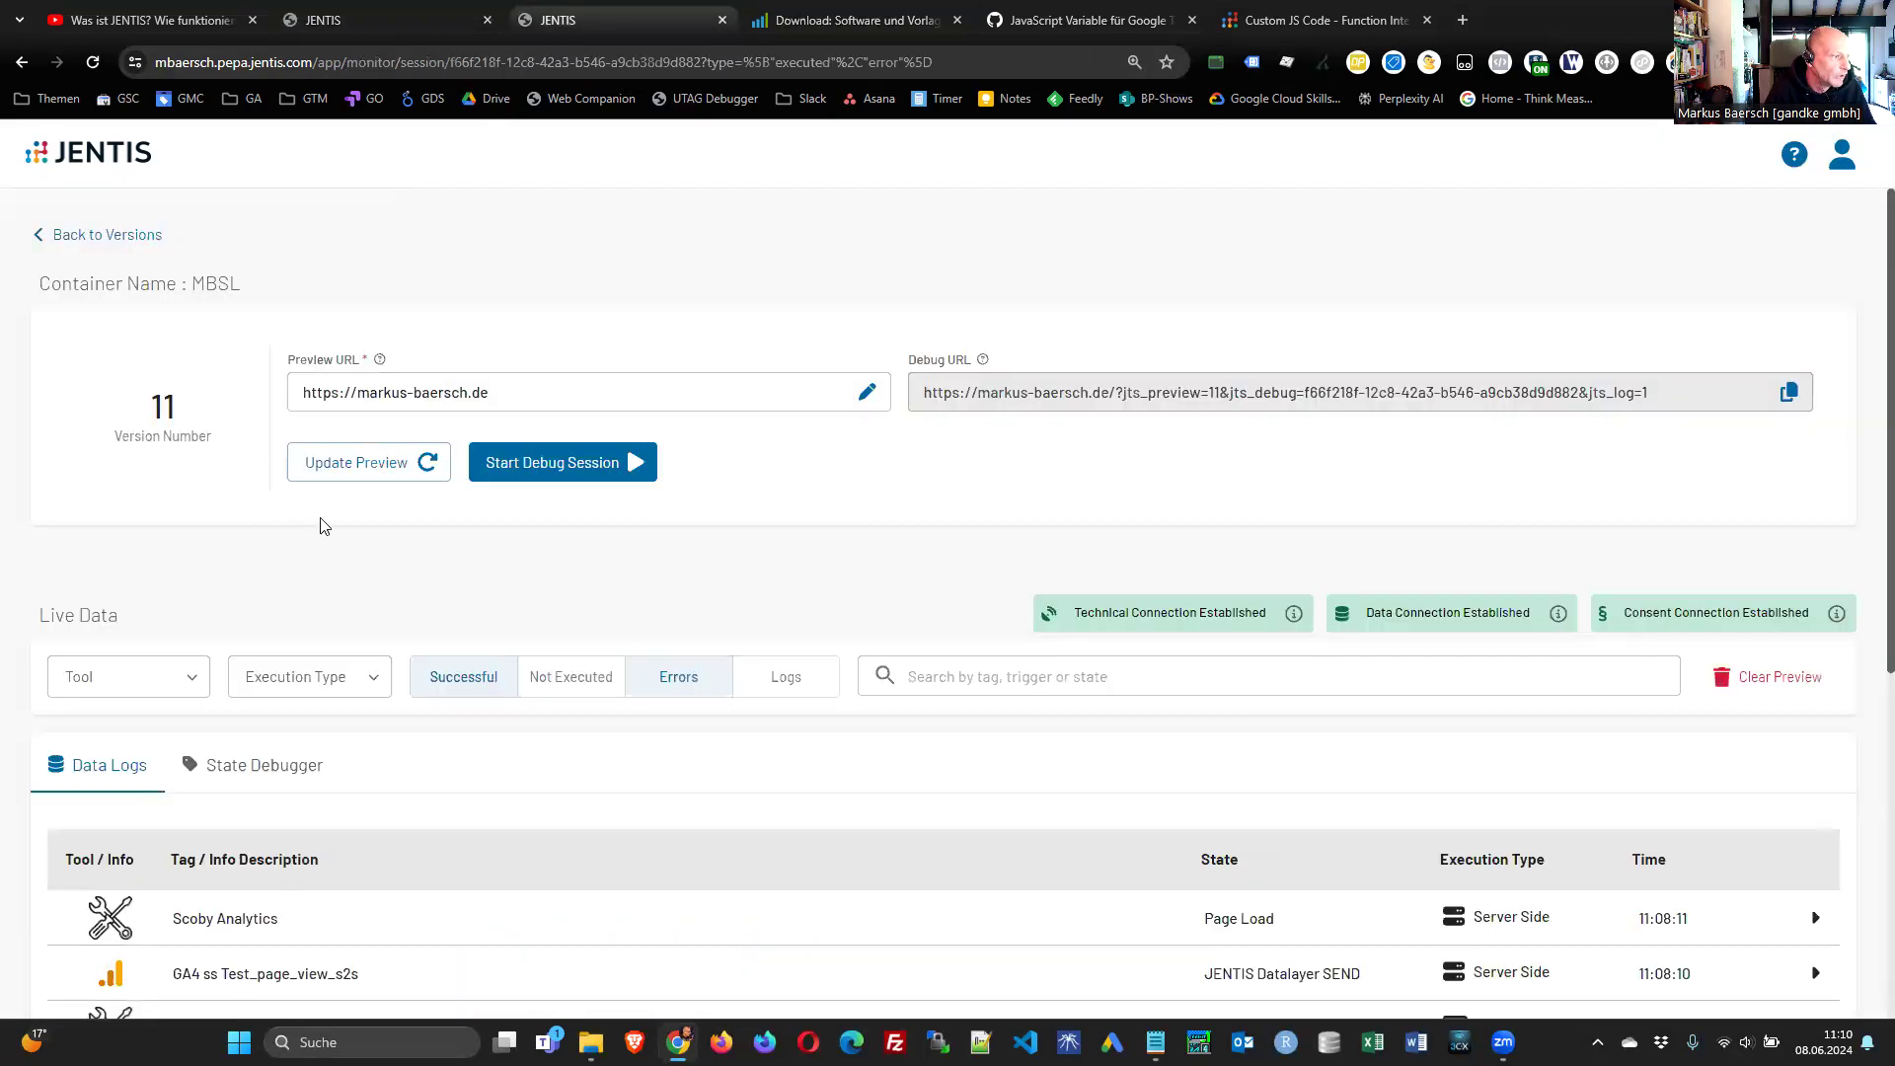
{"action": "left_click", "coordinate": [383, 466]}
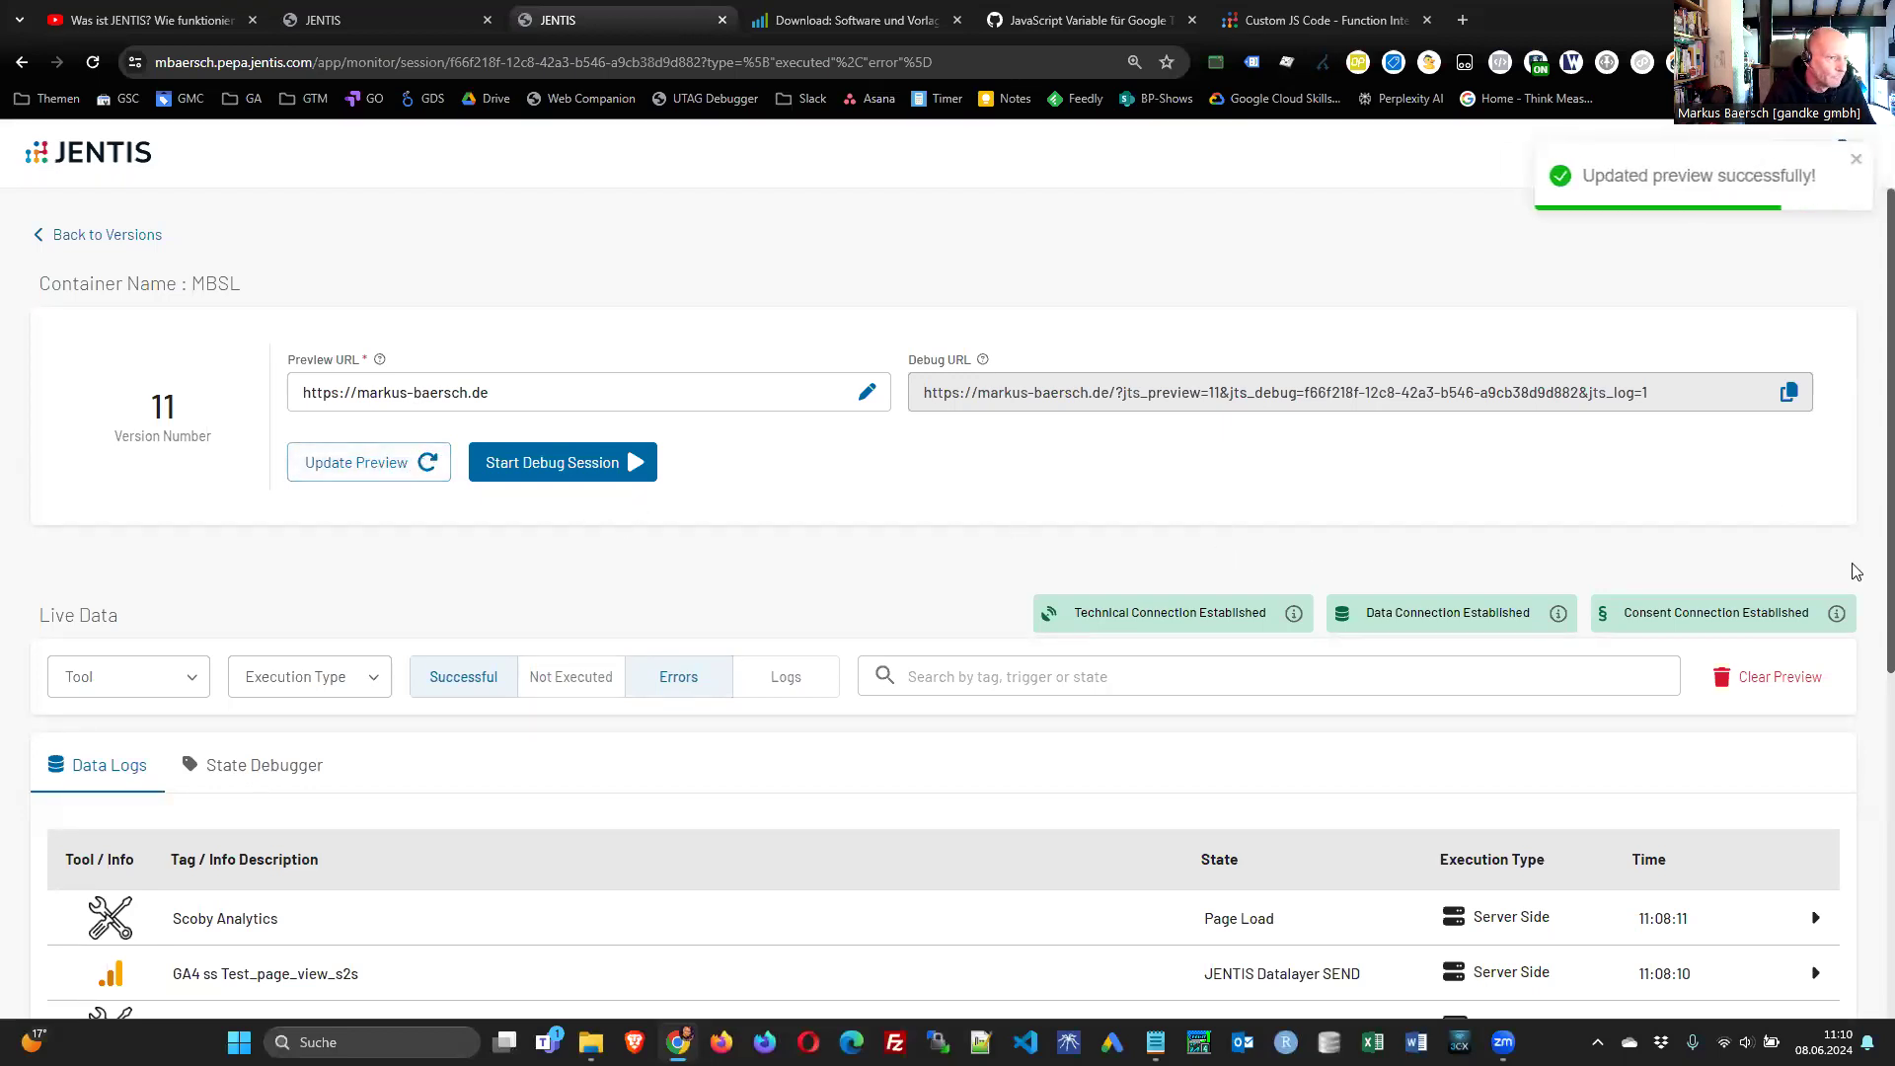
{"action": "left_click", "coordinate": [1782, 676]}
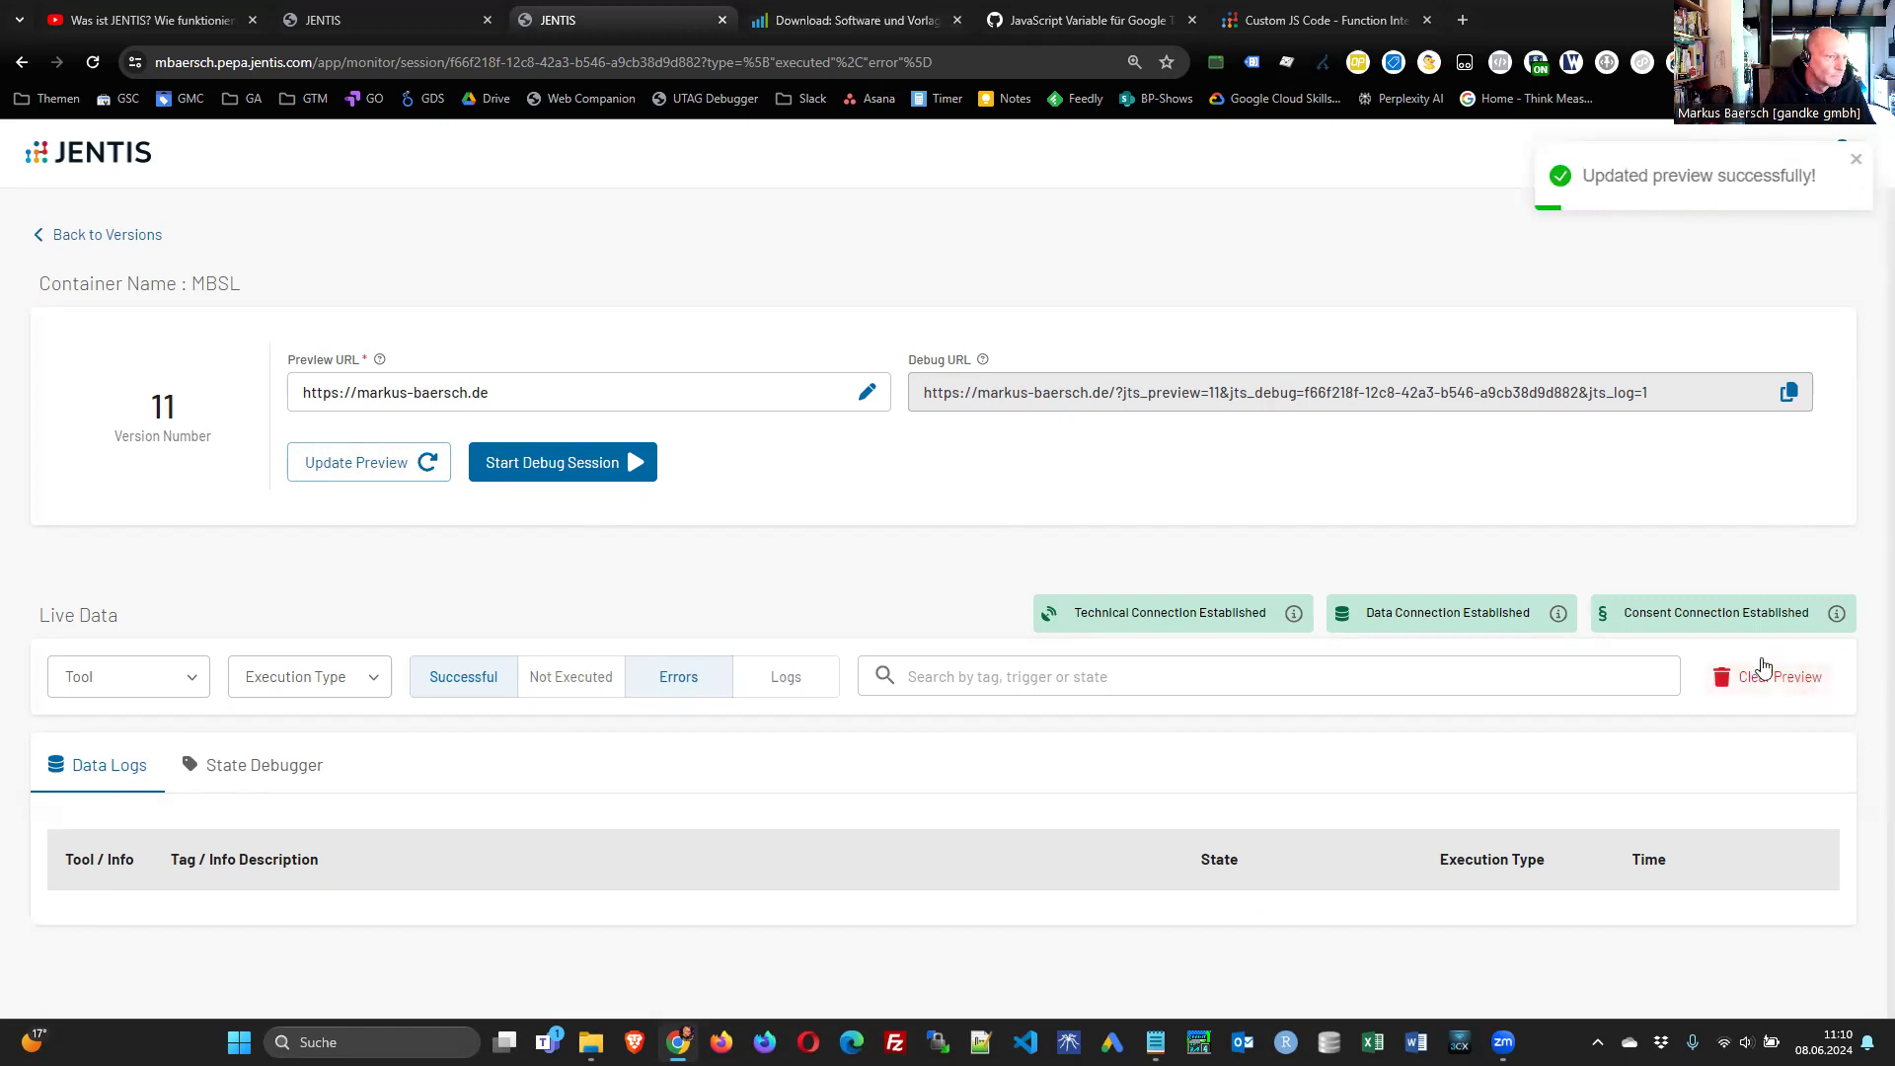
{"action": "left_click", "coordinate": [876, 22]}
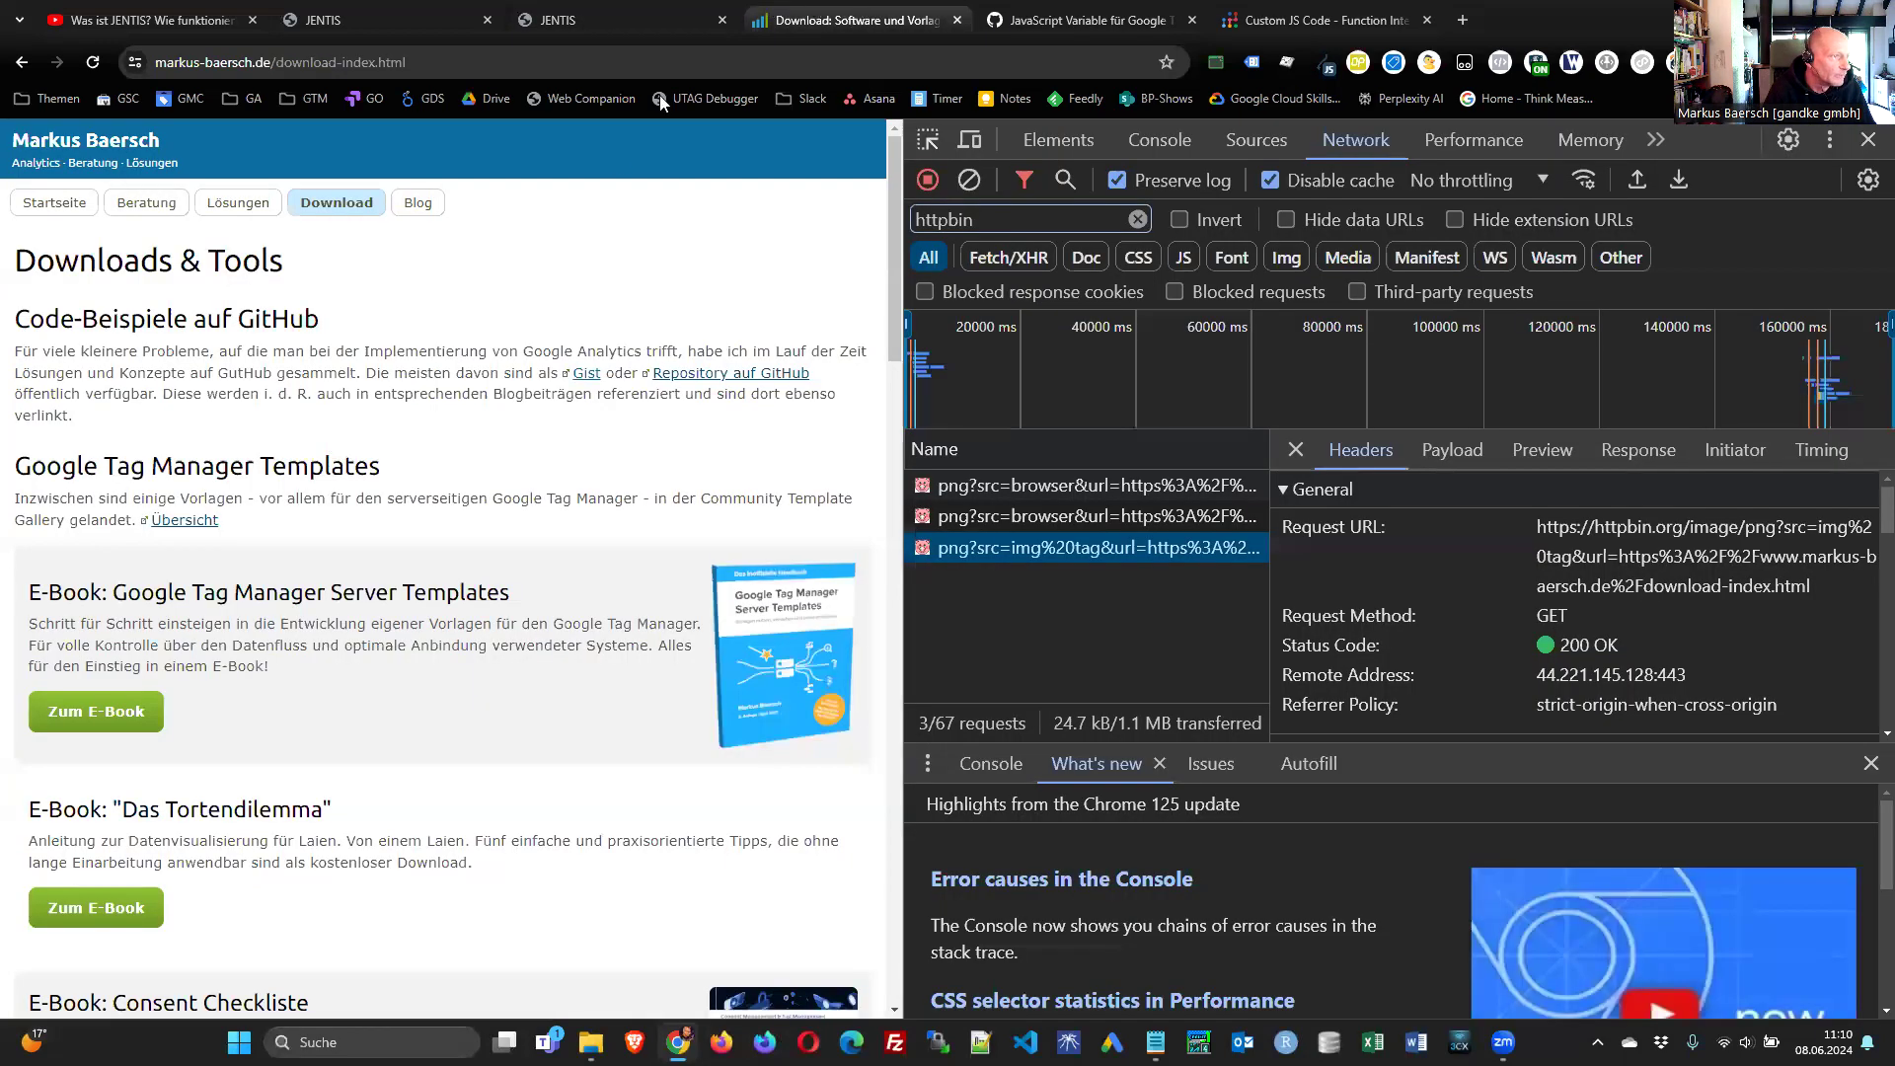
{"action": "left_click", "coordinate": [237, 202]}
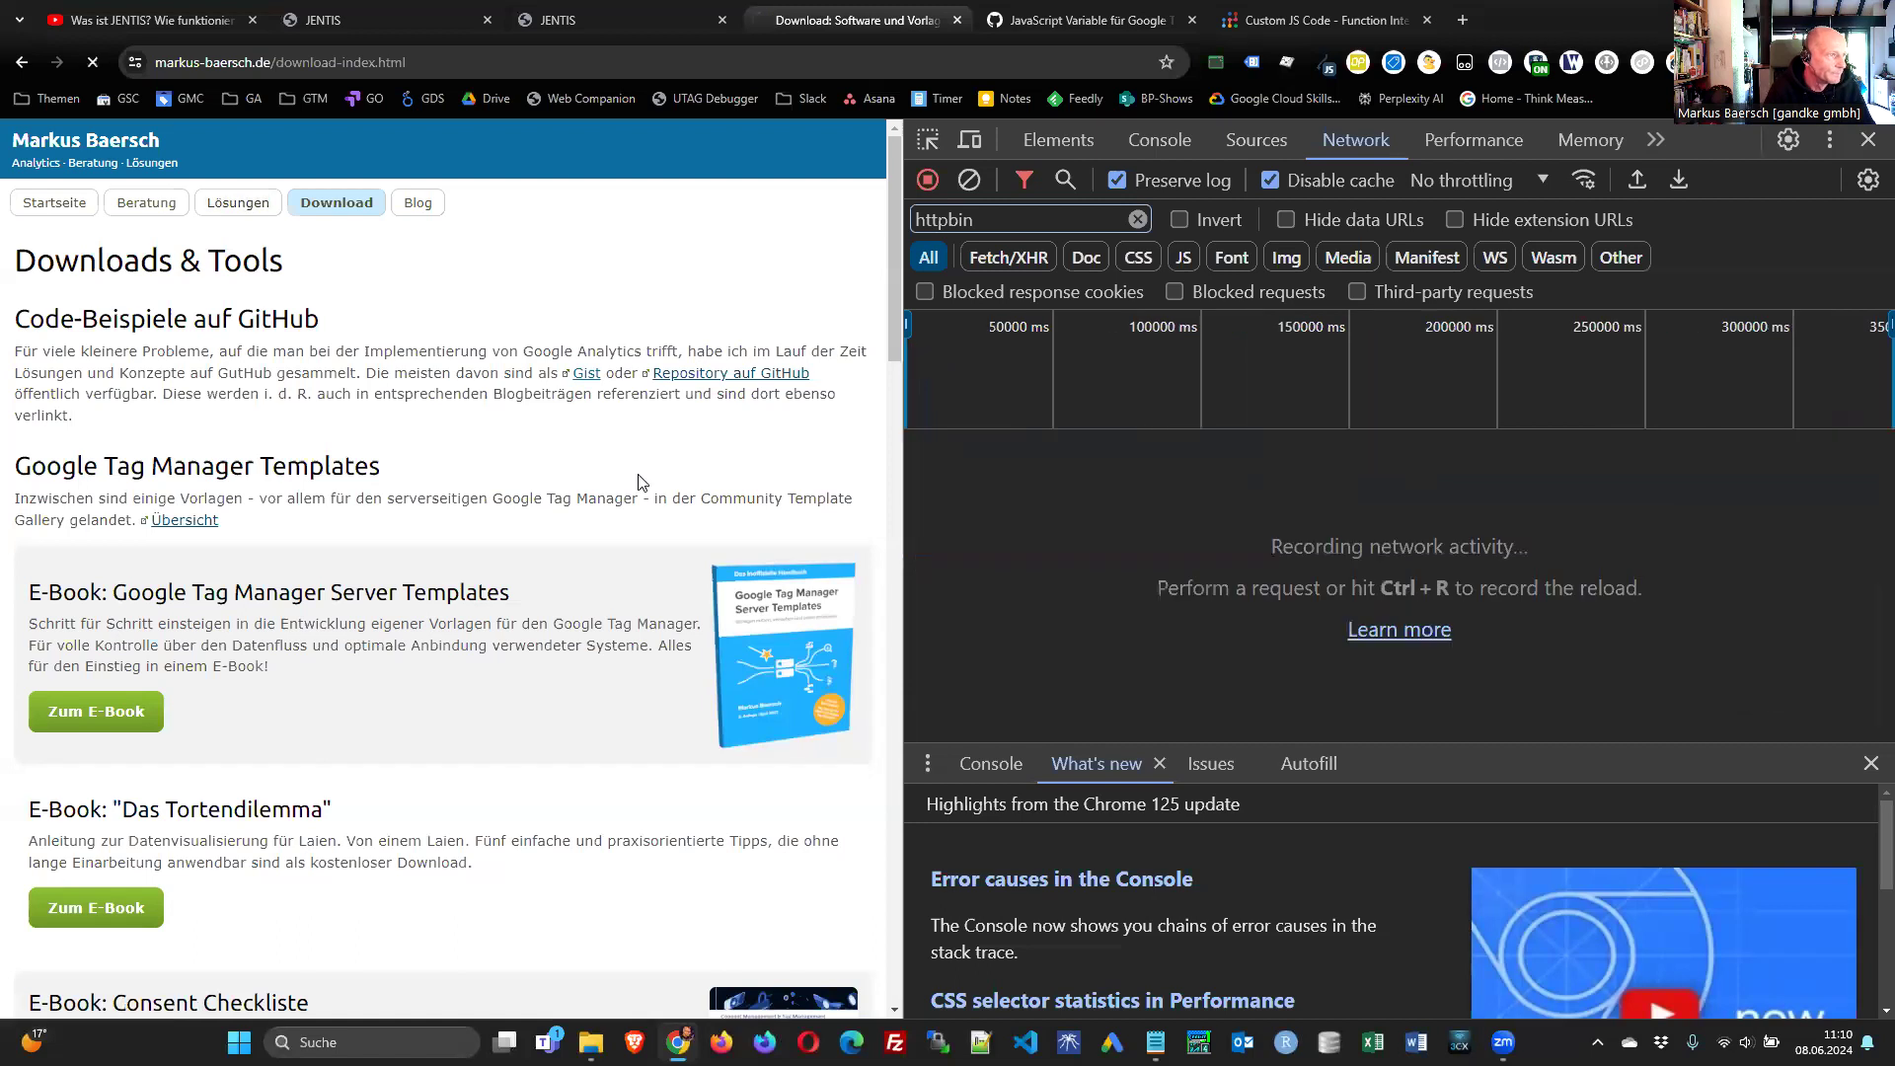
- Check the preview's data logs for the page load and examine the GA4 ss Test_page_view_s2s request's HTTP details
{"action": "left_click", "coordinate": [589, 14]}
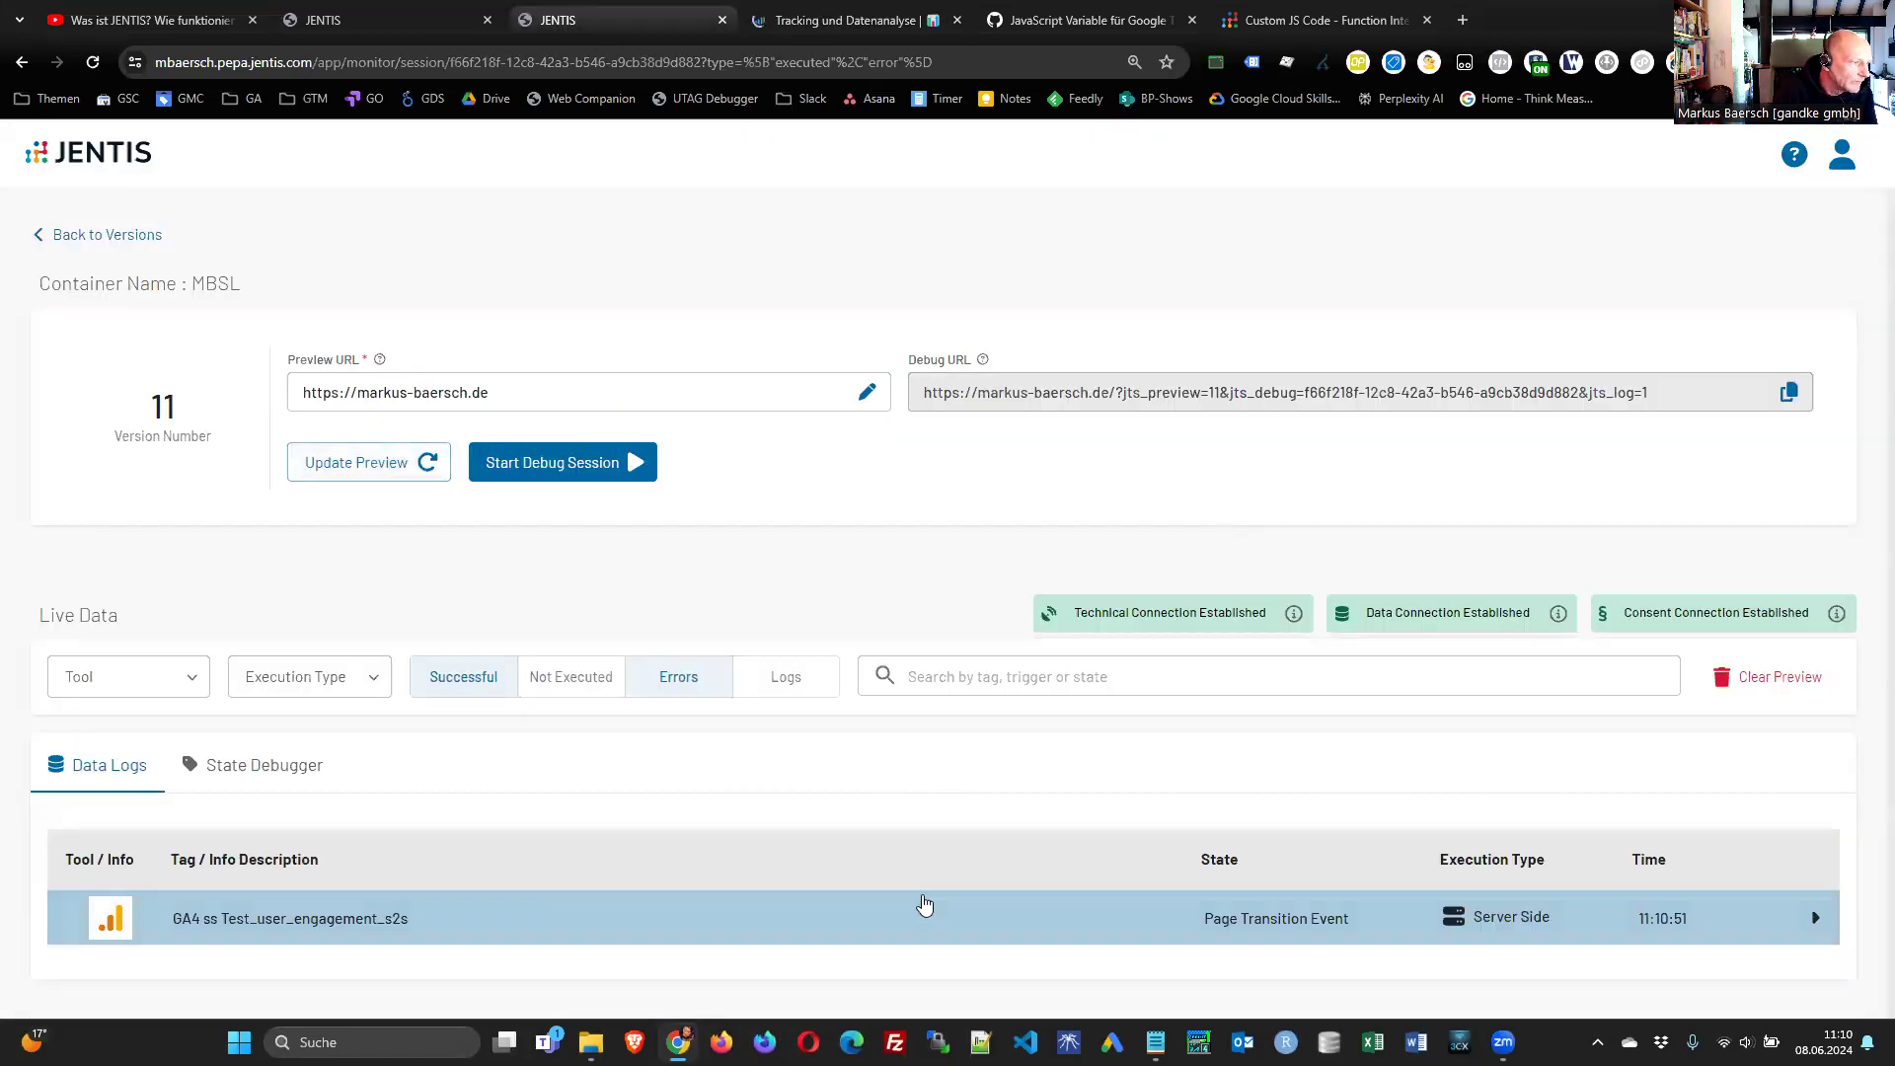
{"action": "scroll", "coordinate": [1026, 933], "scroll_direction": "down", "scroll_amount": 1}
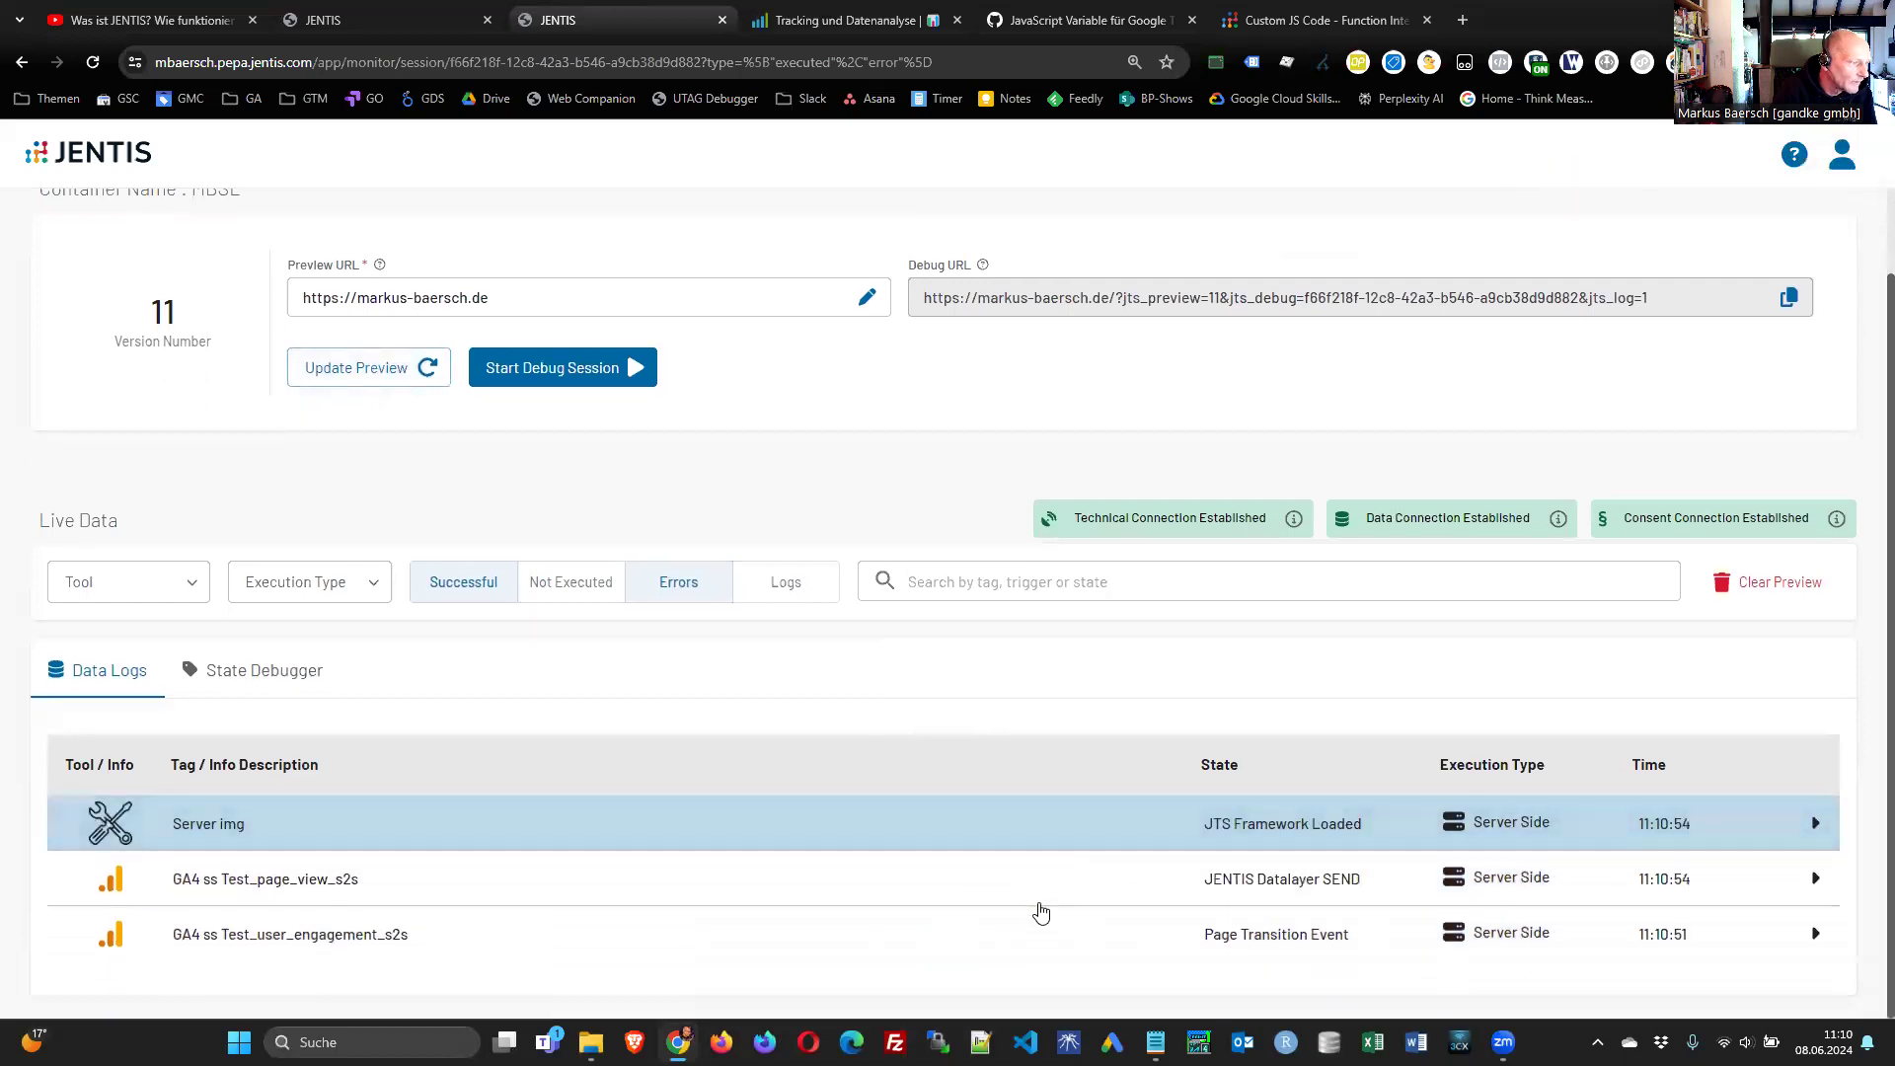
{"action": "scroll", "coordinate": [1009, 896], "scroll_direction": "down", "scroll_amount": 1}
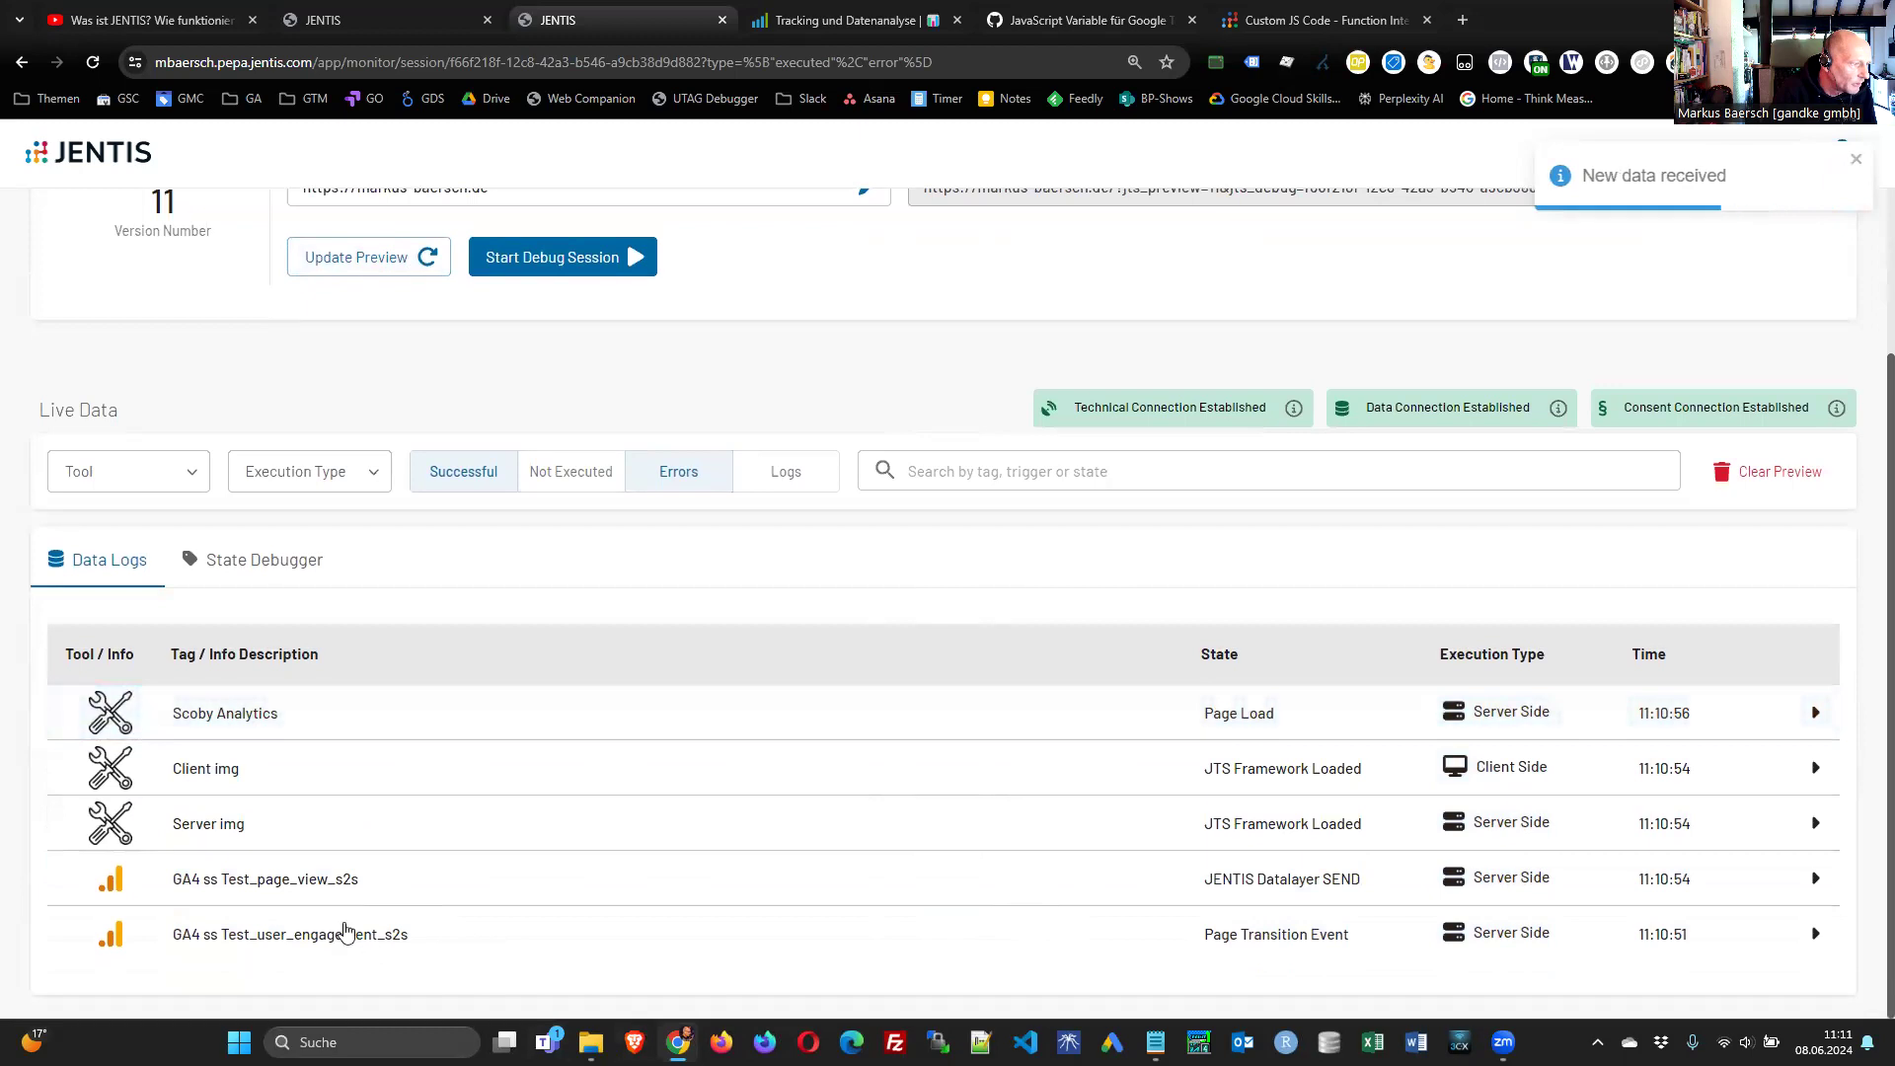
{"action": "left_click", "coordinate": [306, 886]}
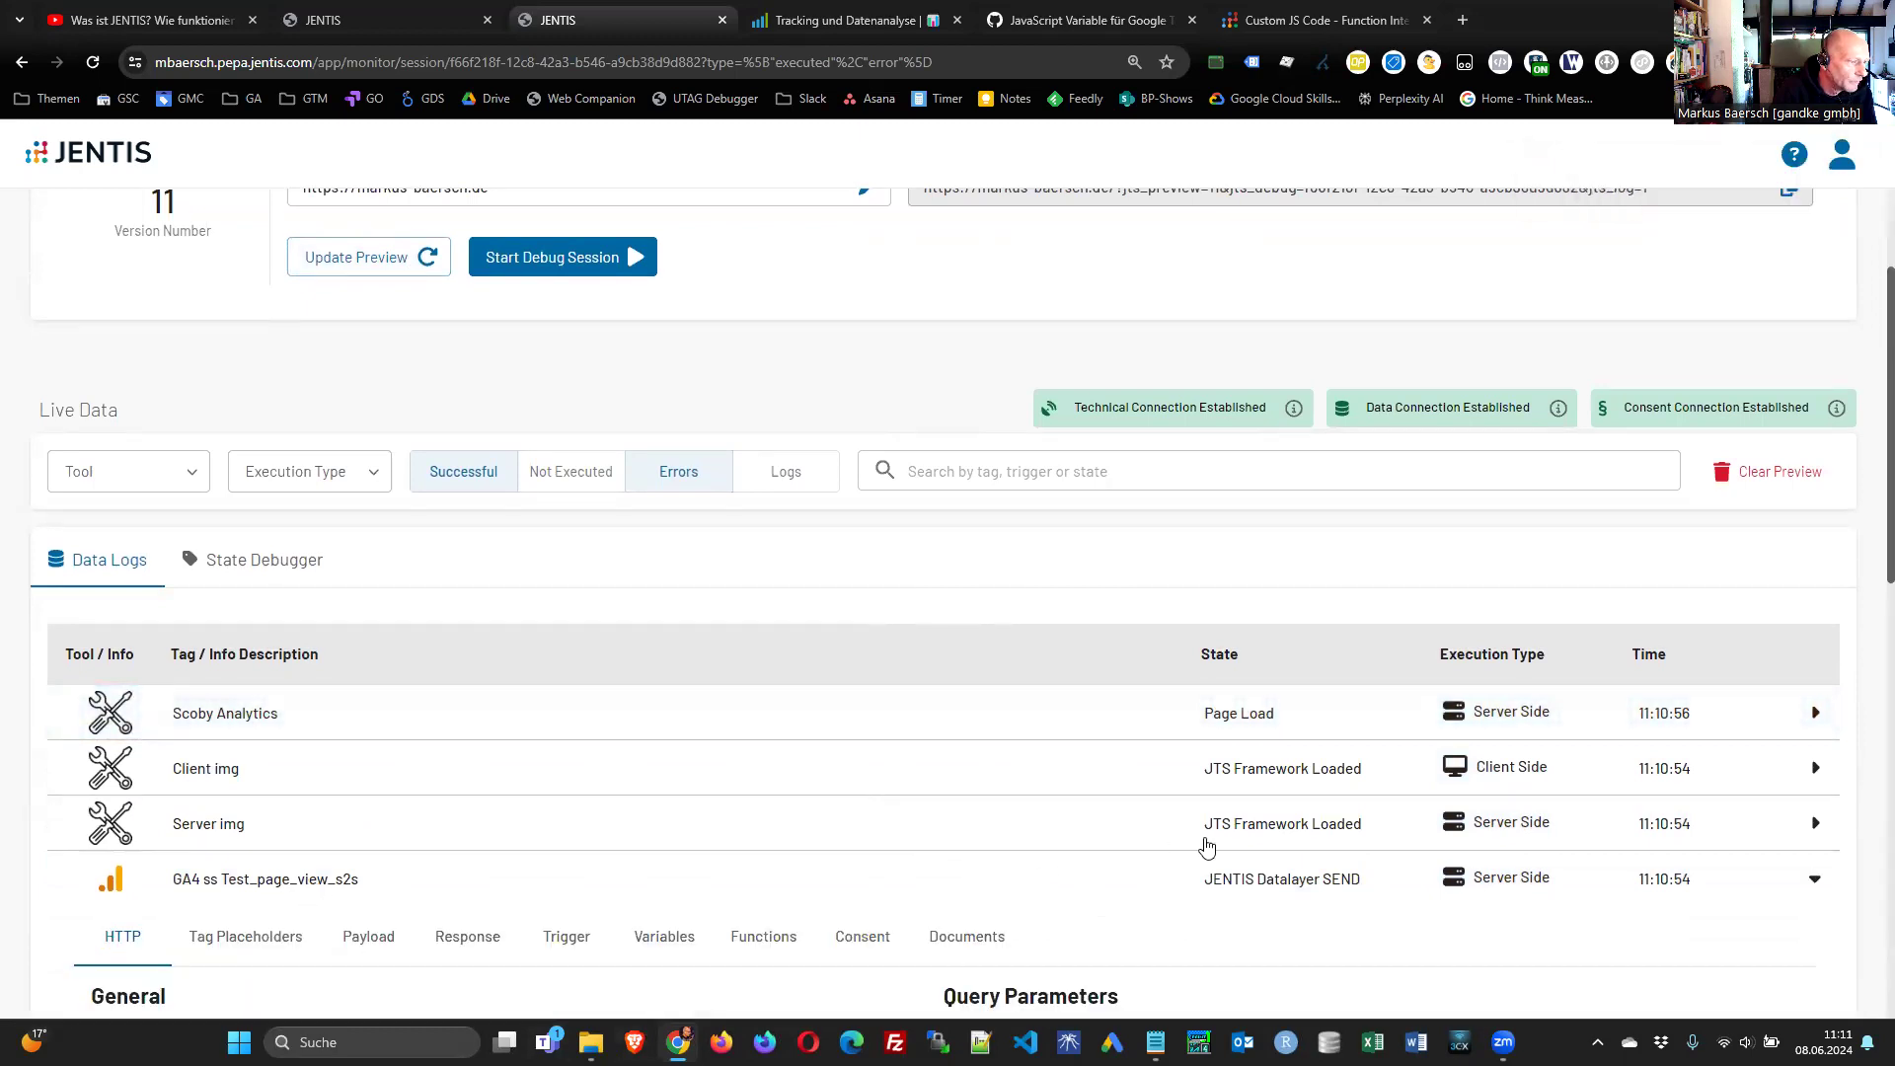
{"action": "scroll", "coordinate": [1214, 839], "scroll_direction": "down", "scroll_amount": 6}
{"action": "scroll", "coordinate": [1248, 804], "scroll_direction": "down", "scroll_amount": 3}
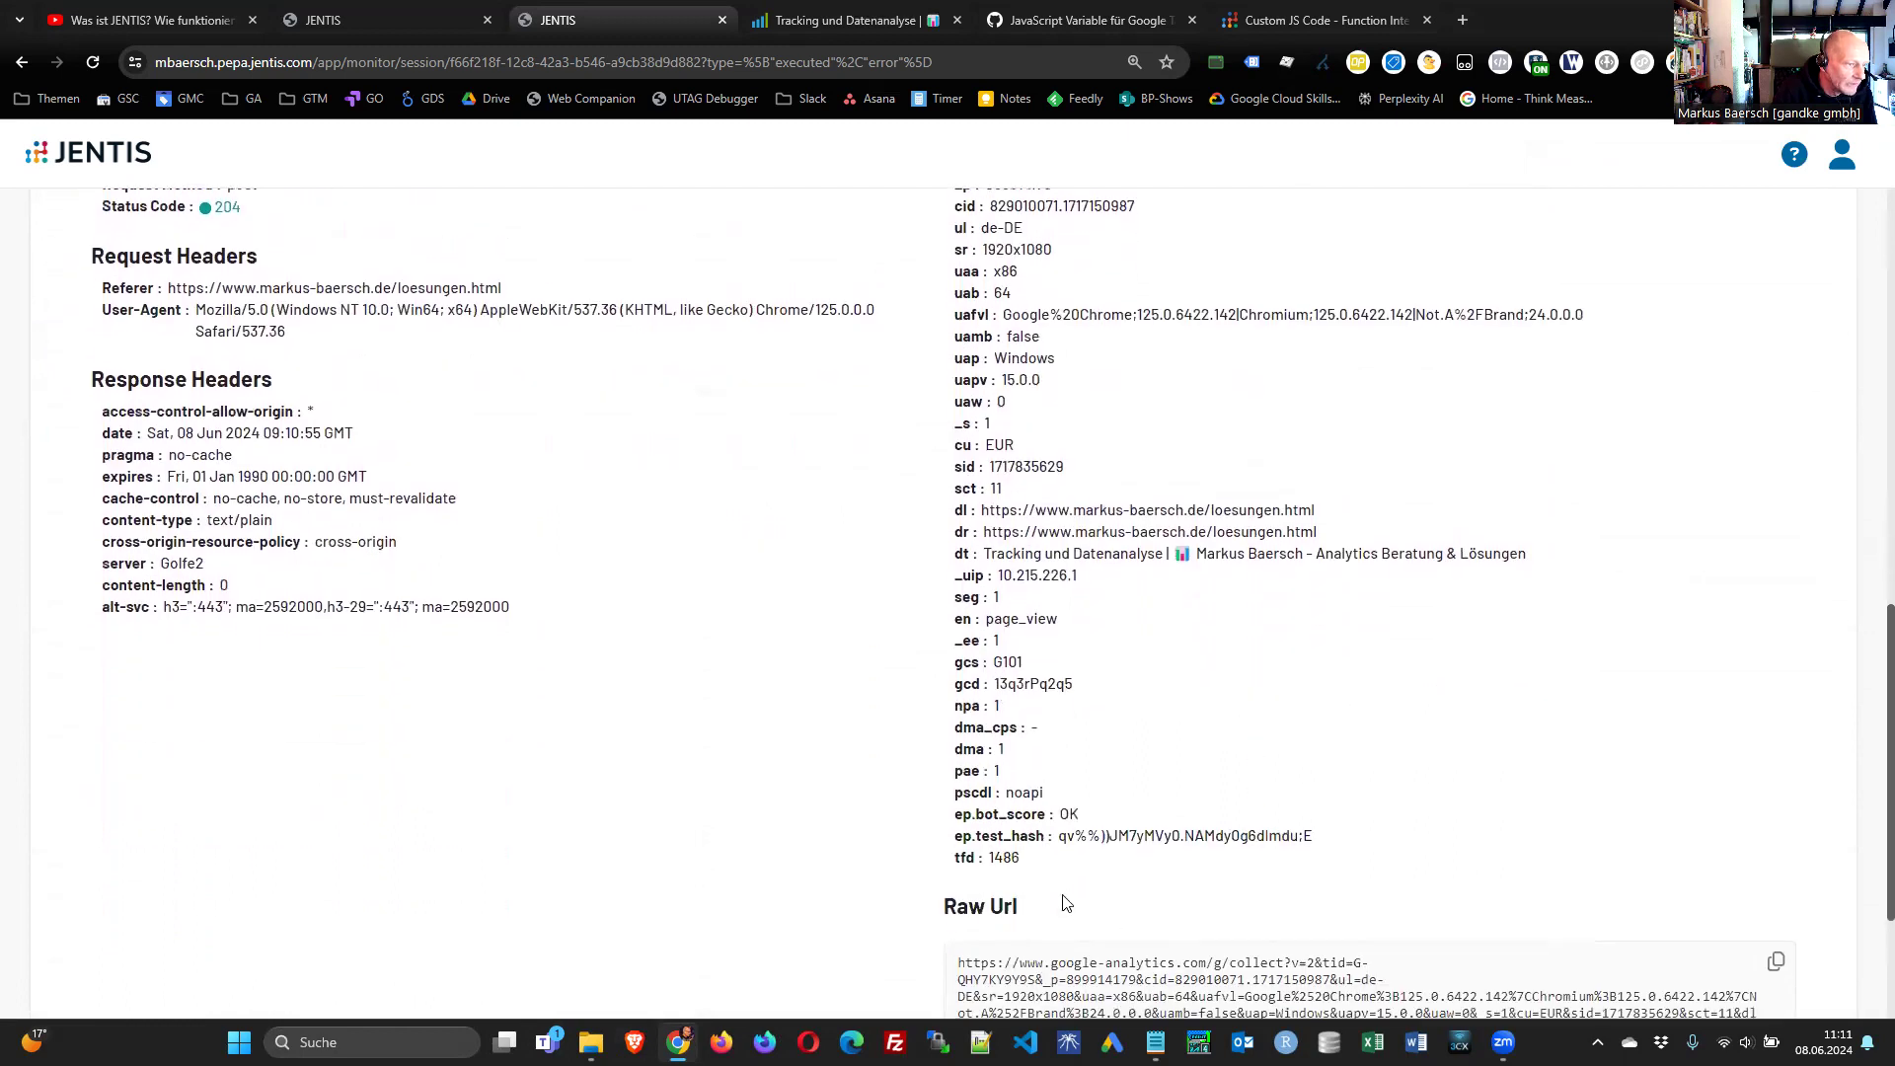
- Highlight the ep.test_hash parameter's value and parts of it in the GA4 page view request
{"action": "left_click_drag", "start_coordinate": [1060, 838], "coordinate": [1311, 851]}
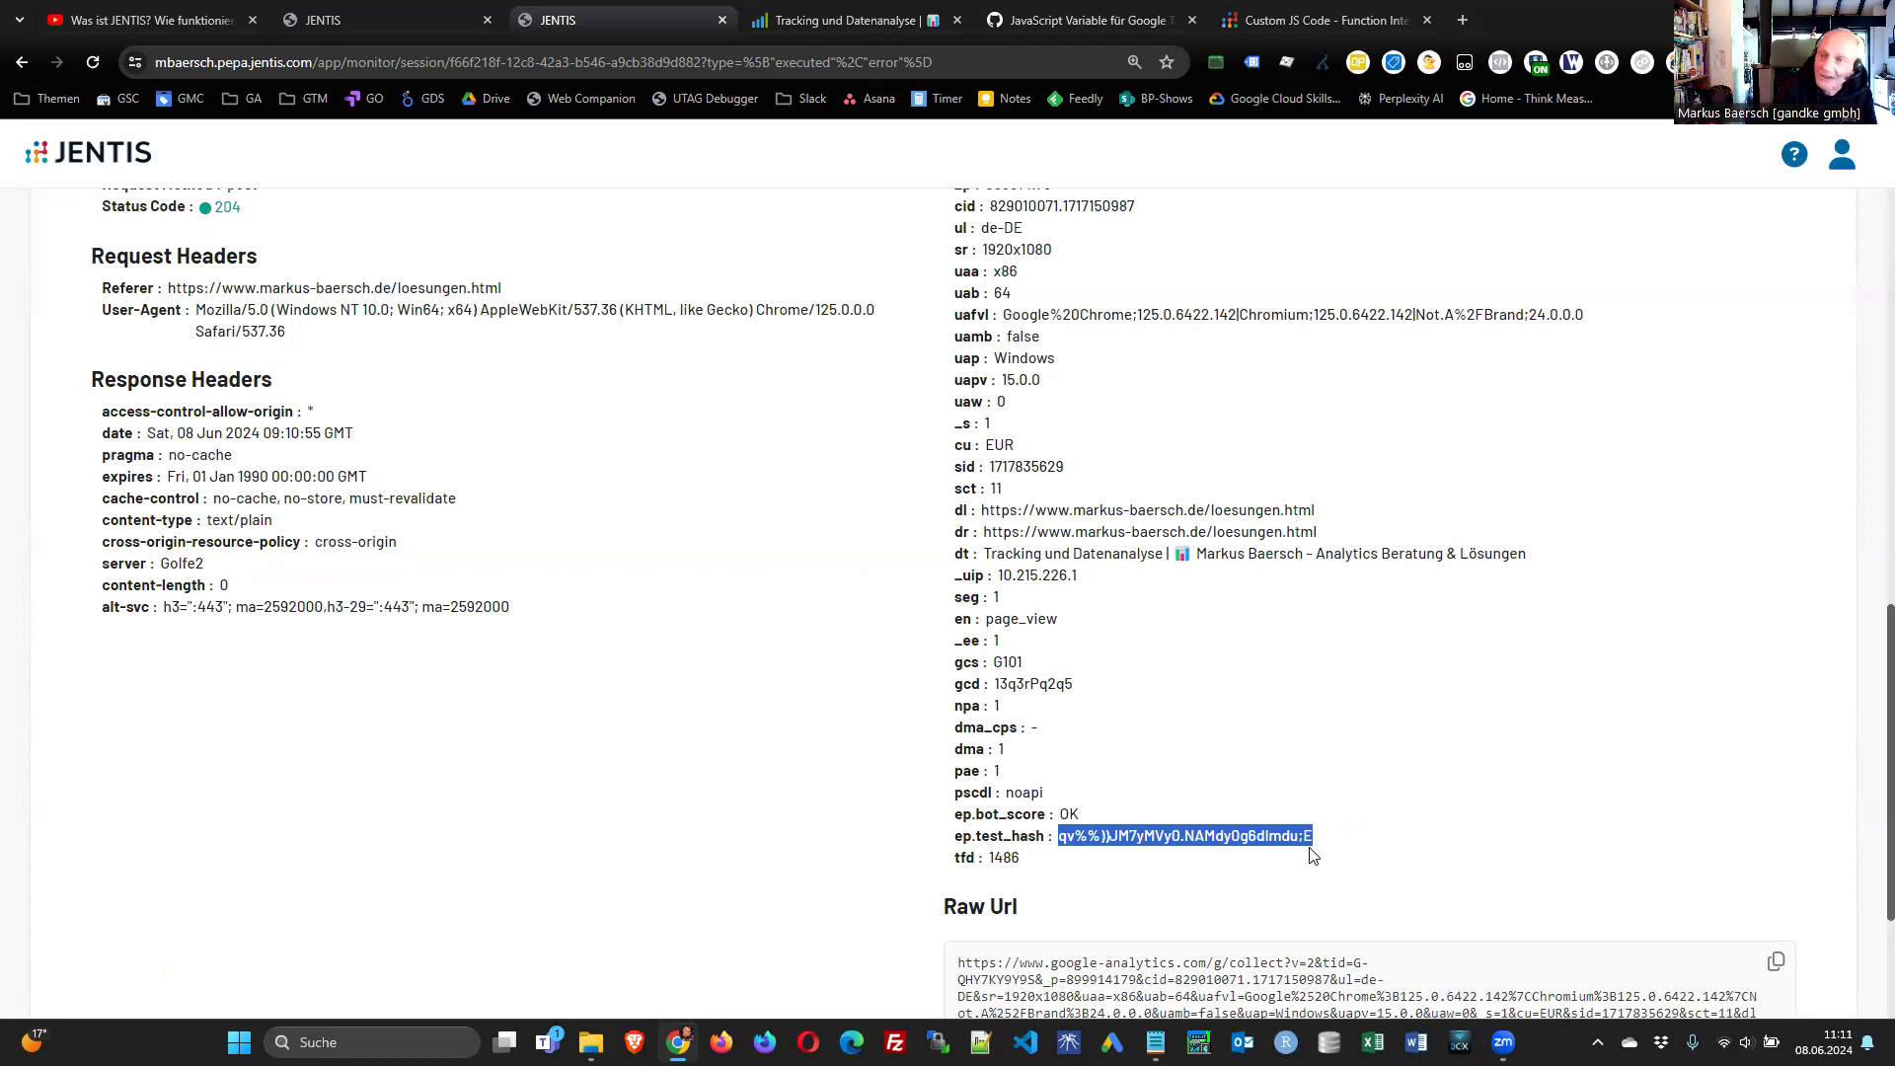
{"action": "double_click", "coordinate": [1004, 832]}
{"action": "double_click", "coordinate": [1136, 836]}
{"action": "left_click", "coordinate": [1039, 844]}
{"action": "left_click_drag", "start_coordinate": [1062, 835], "coordinate": [1090, 836]}
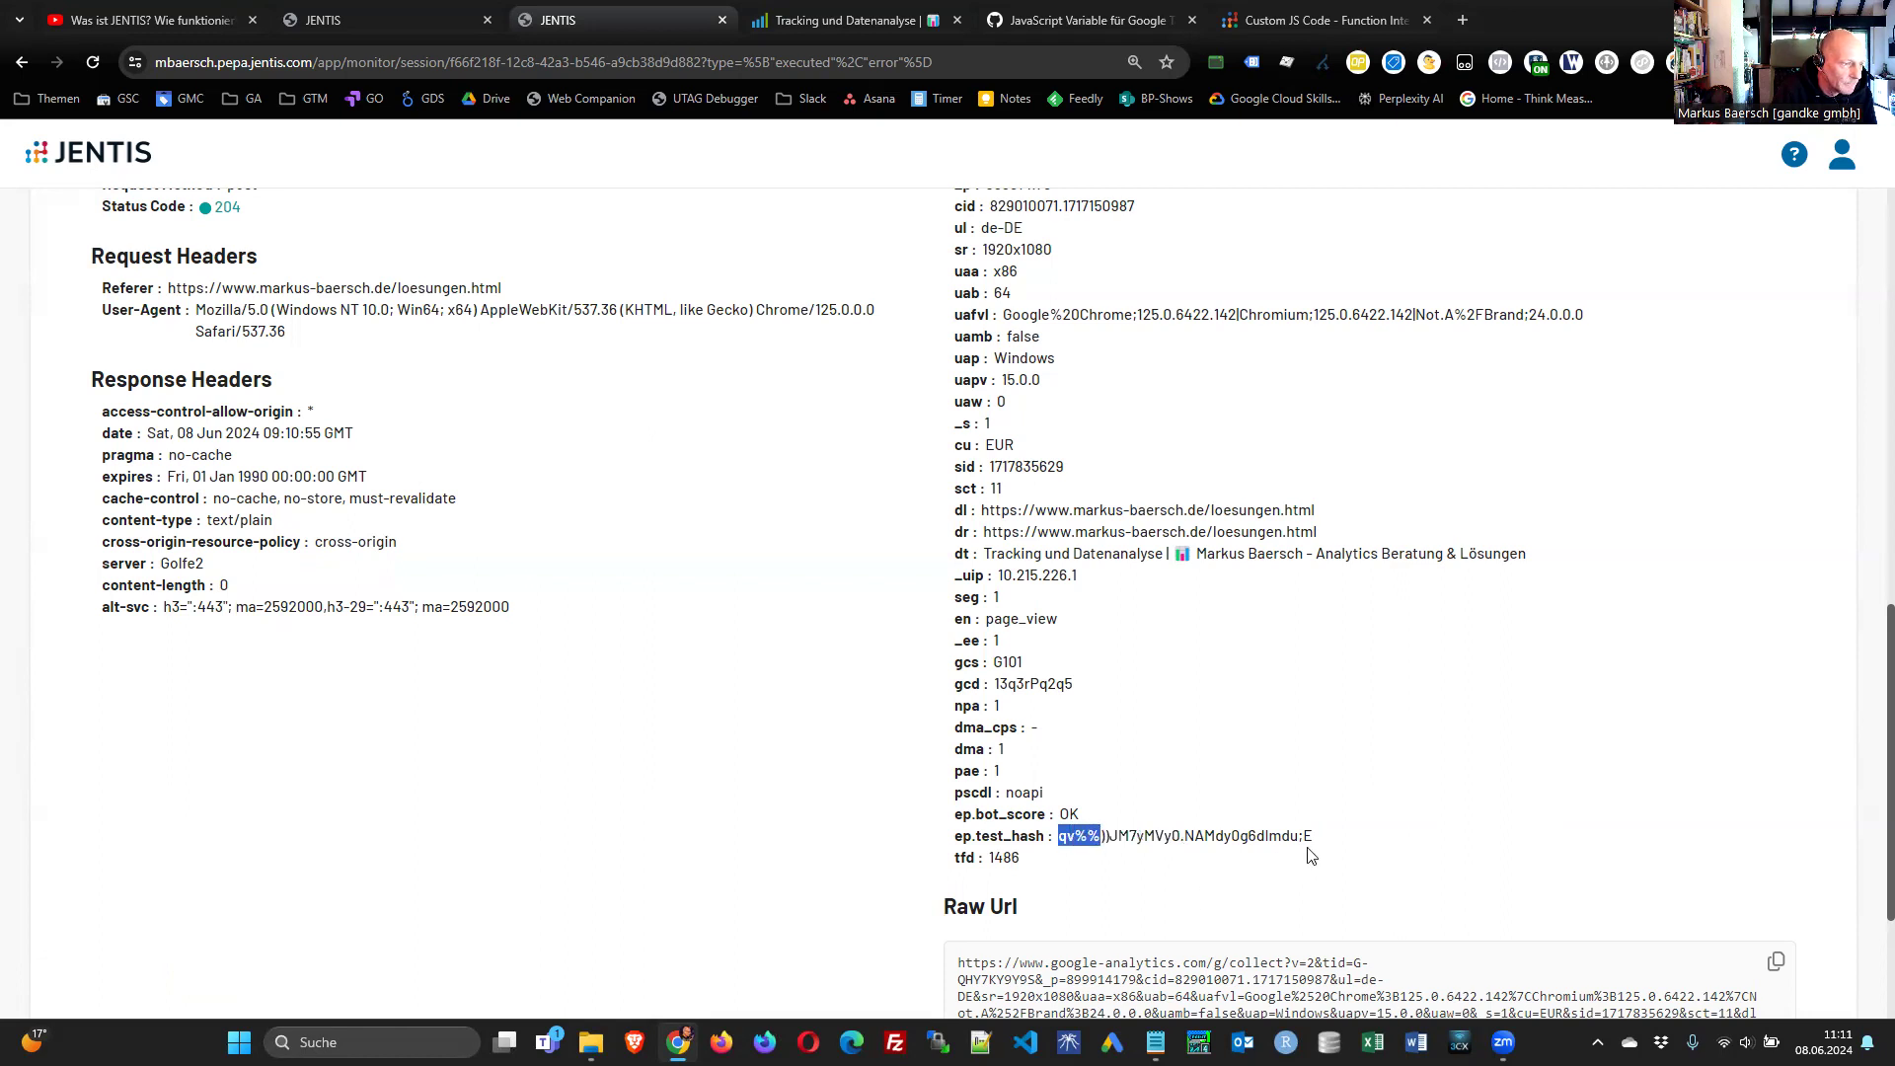
{"action": "left_click_drag", "start_coordinate": [1291, 836], "coordinate": [1326, 839]}
{"action": "left_click", "coordinate": [1338, 861]}
{"action": "scroll", "coordinate": [1012, 550], "scroll_direction": "up", "scroll_amount": 2}
{"action": "scroll", "coordinate": [1011, 550], "scroll_direction": "up", "scroll_amount": 6}
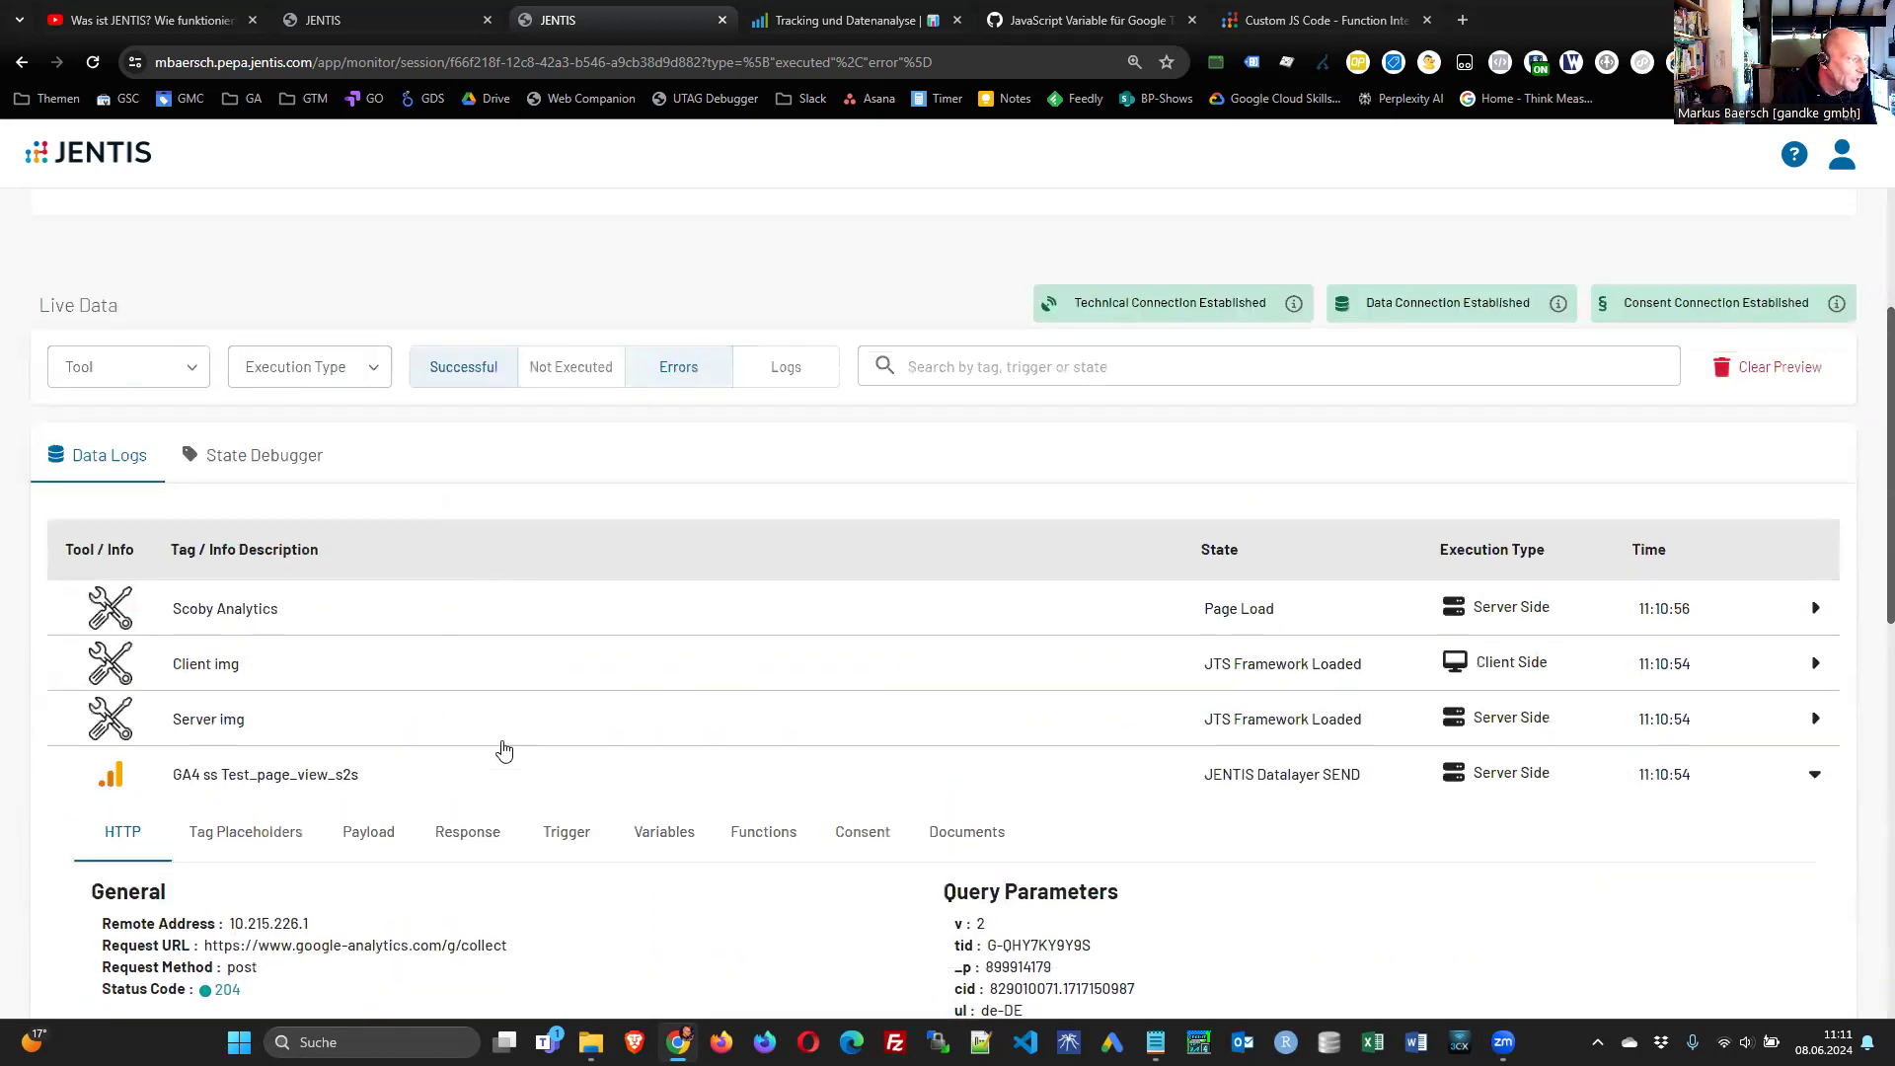
- Collapse the GA4 page view entry and examine the query parameters of the GA4 ss Test_user_engagement_s2s request
{"action": "left_click", "coordinate": [378, 792]}
{"action": "left_click", "coordinate": [485, 948]}
{"action": "scroll", "coordinate": [990, 833], "scroll_direction": "down", "scroll_amount": 1}
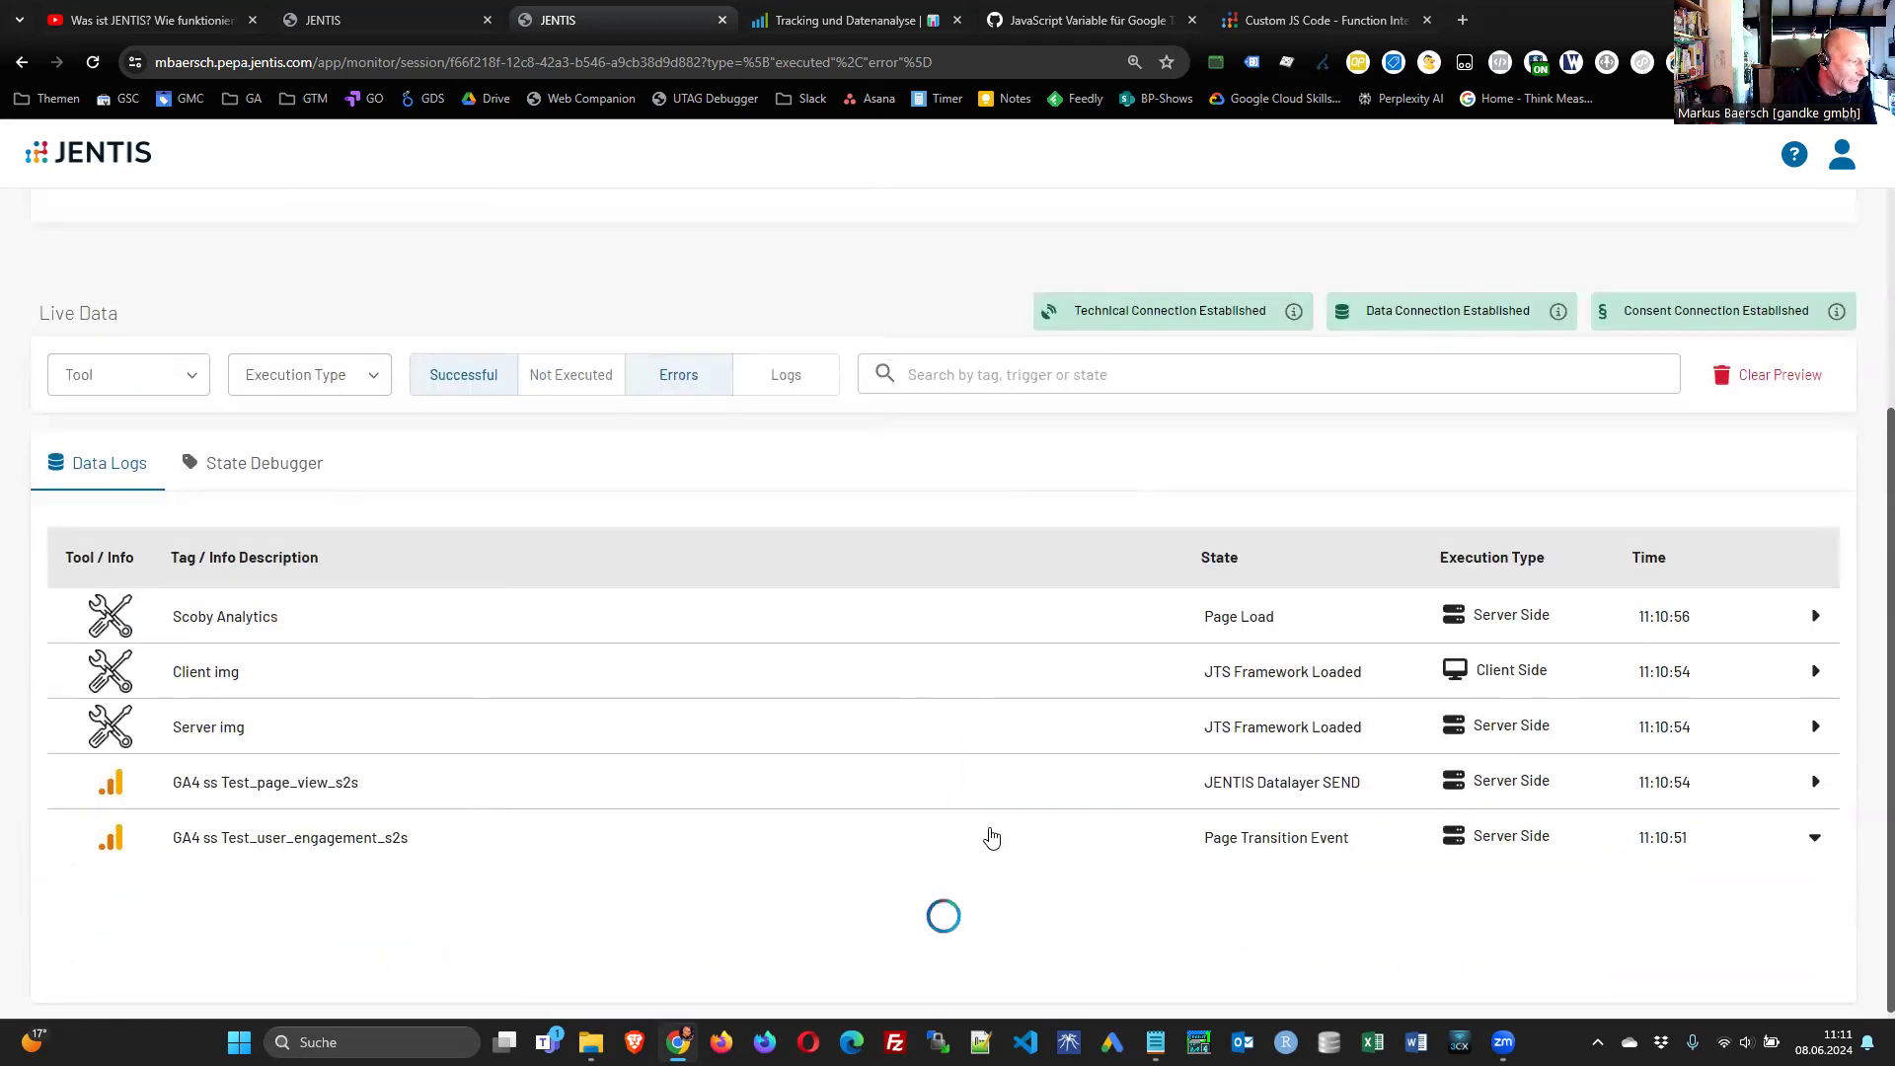
{"action": "scroll", "coordinate": [1086, 804], "scroll_direction": "down", "scroll_amount": 7}
{"action": "scroll", "coordinate": [753, 516], "scroll_direction": "up", "scroll_amount": 7}
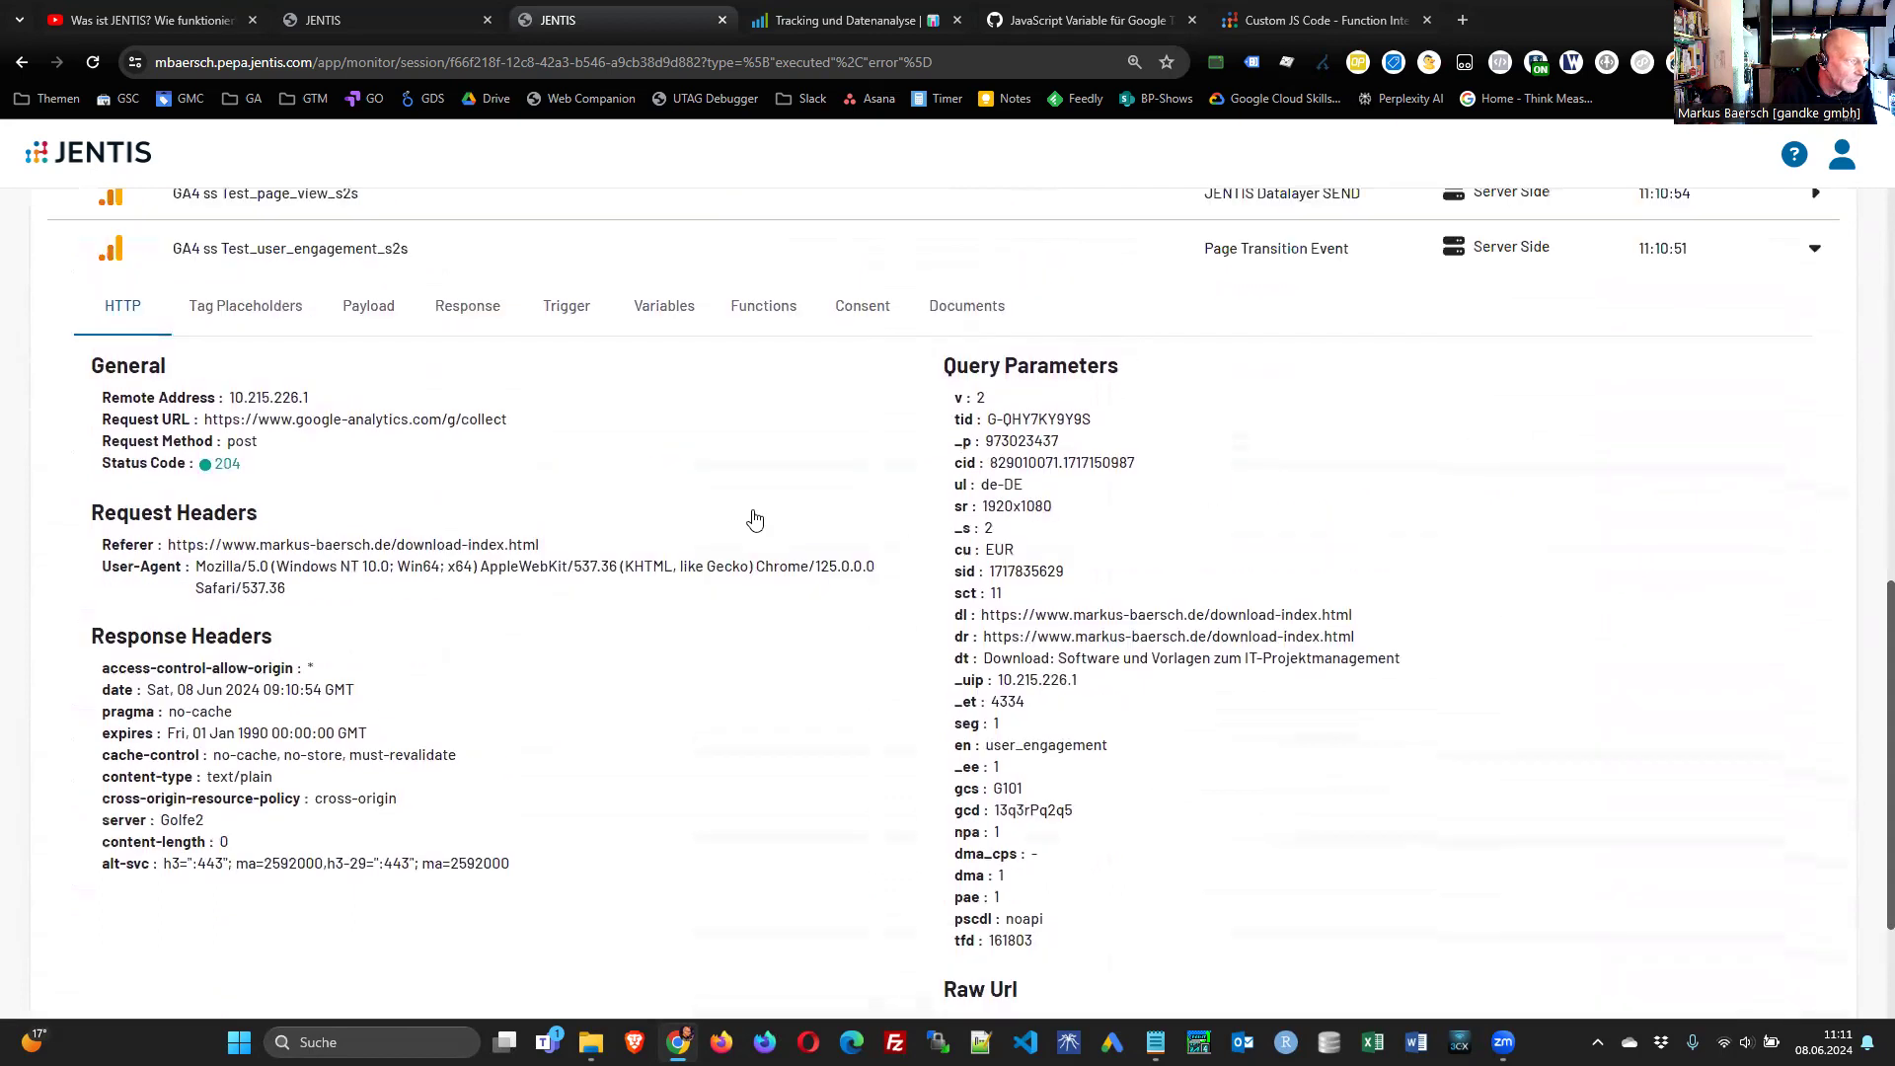
{"action": "left_click", "coordinate": [346, 851]}
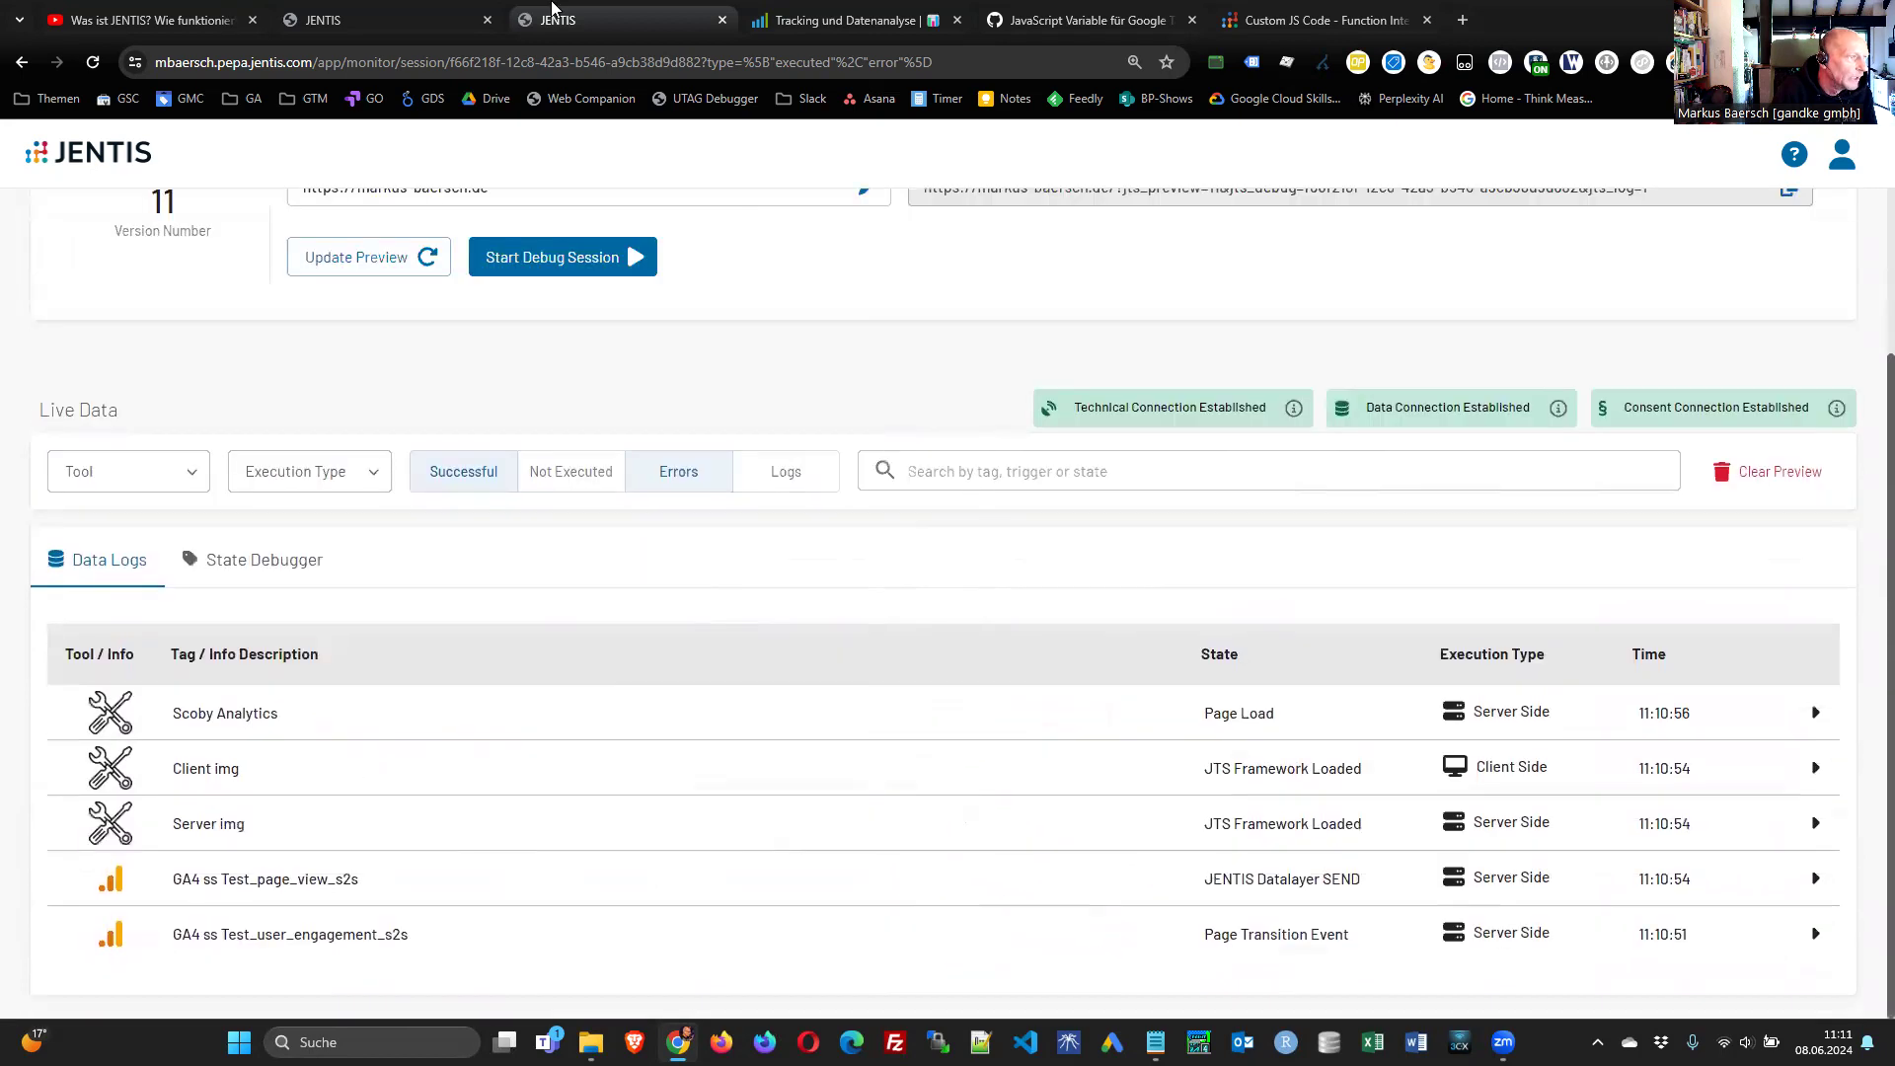
- Load the website's Download page and examine the newest Scoby Analytics request in the preview's data logs
{"action": "left_click", "coordinate": [866, 19]}
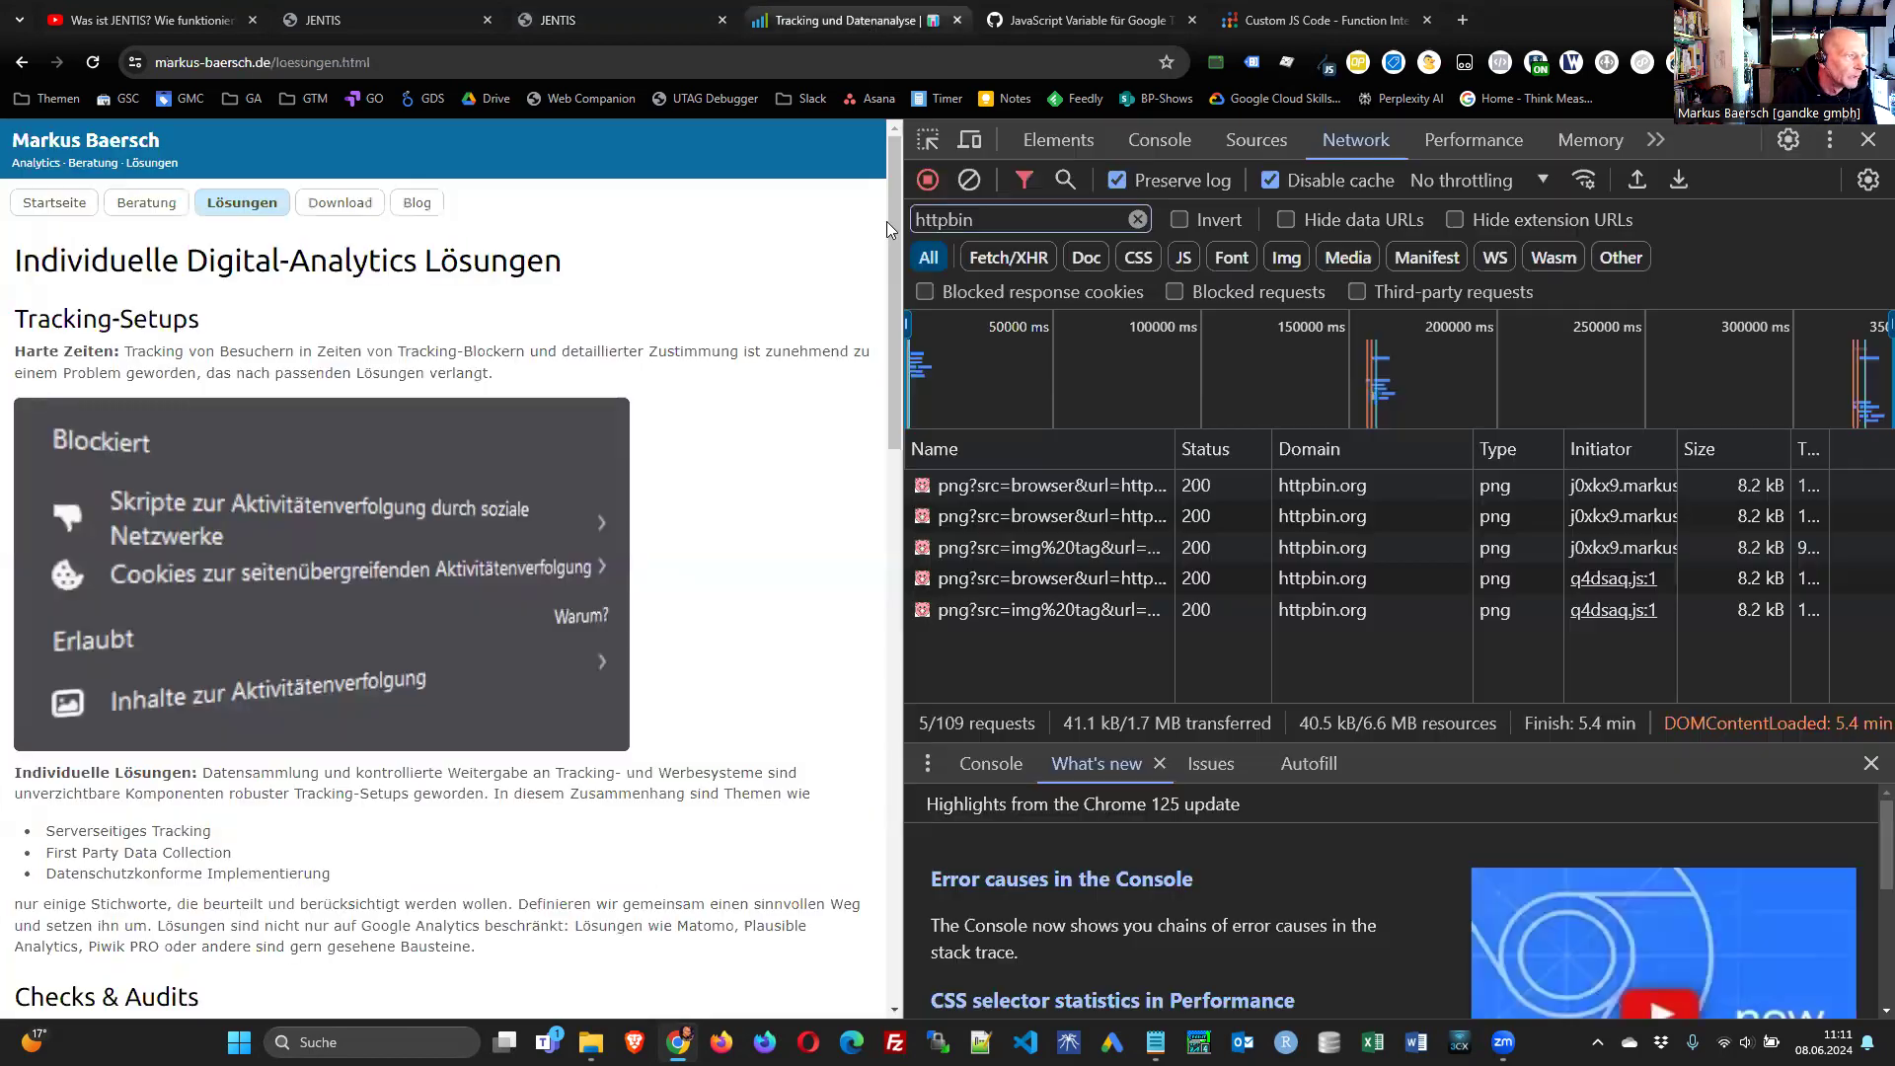
{"action": "left_click", "coordinate": [351, 207]}
{"action": "left_click", "coordinate": [632, 4]}
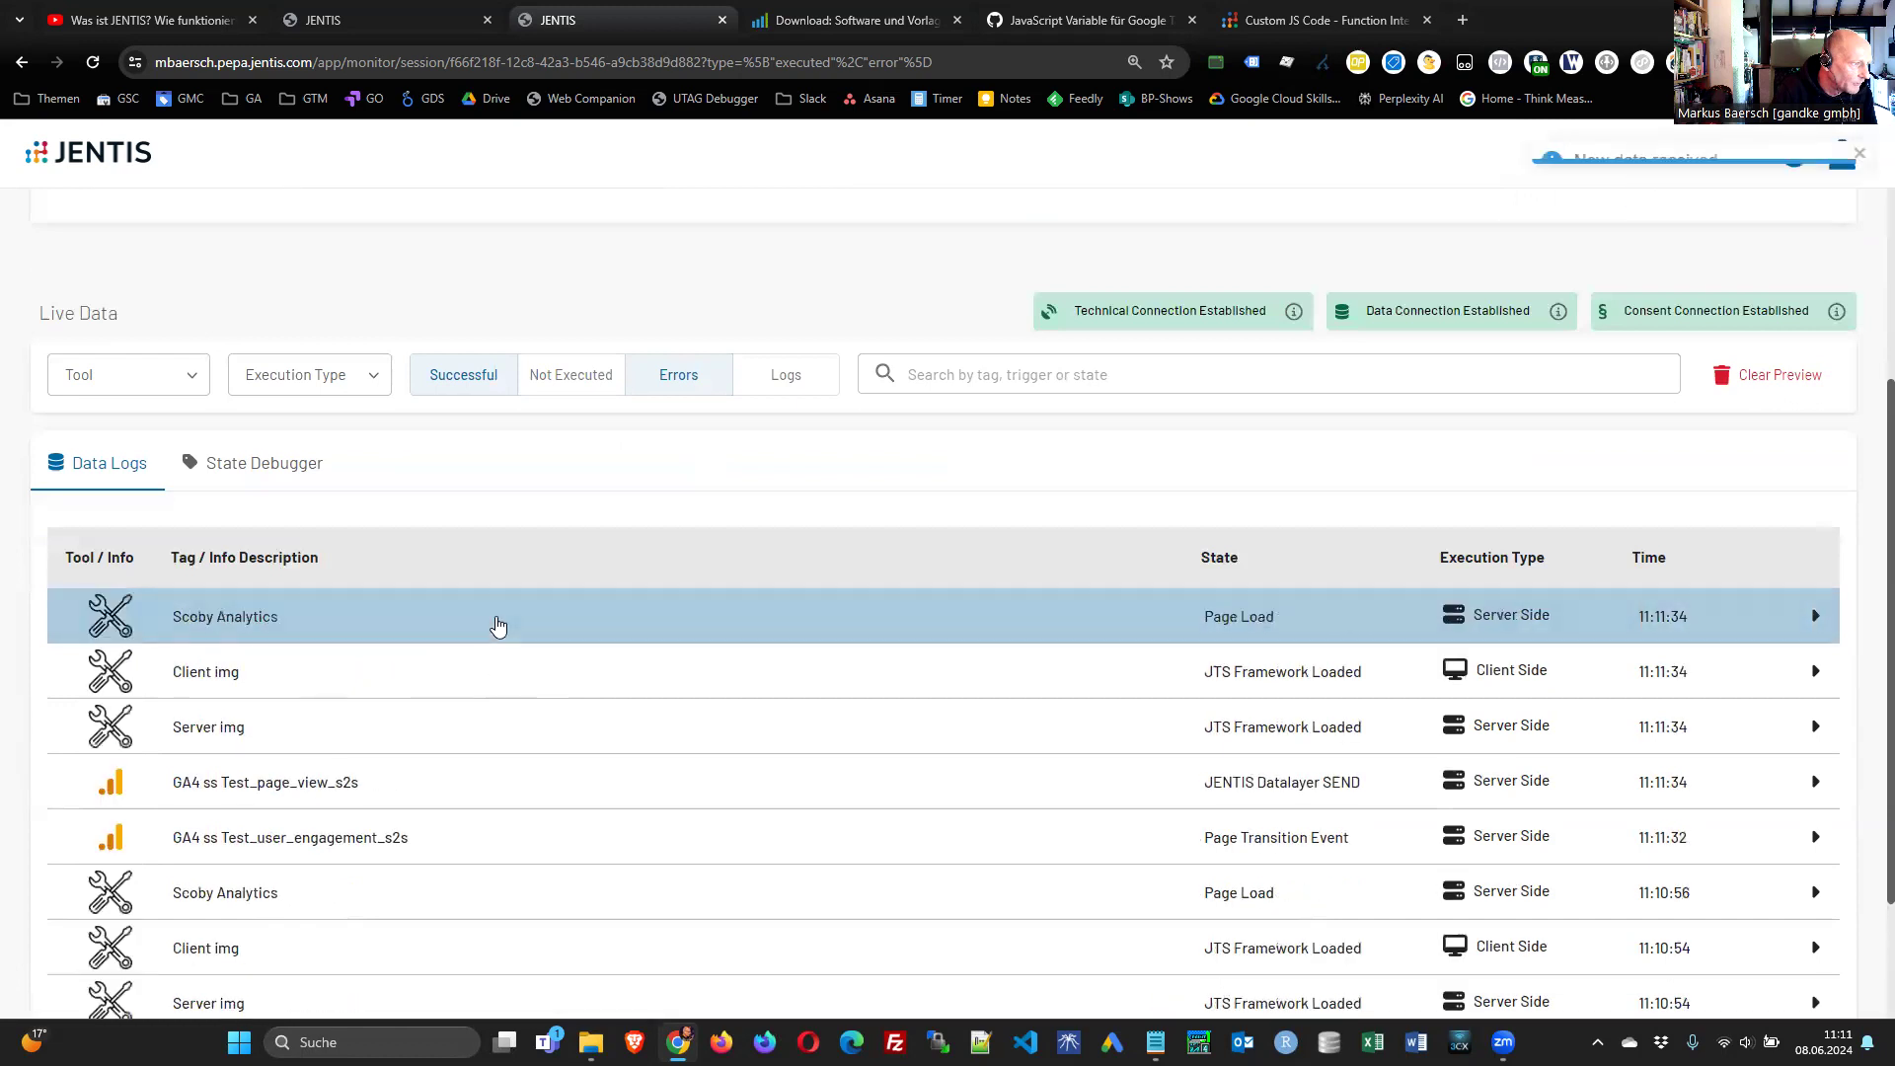
{"action": "left_click", "coordinate": [490, 626]}
{"action": "scroll", "coordinate": [472, 681], "scroll_direction": "down", "scroll_amount": 7}
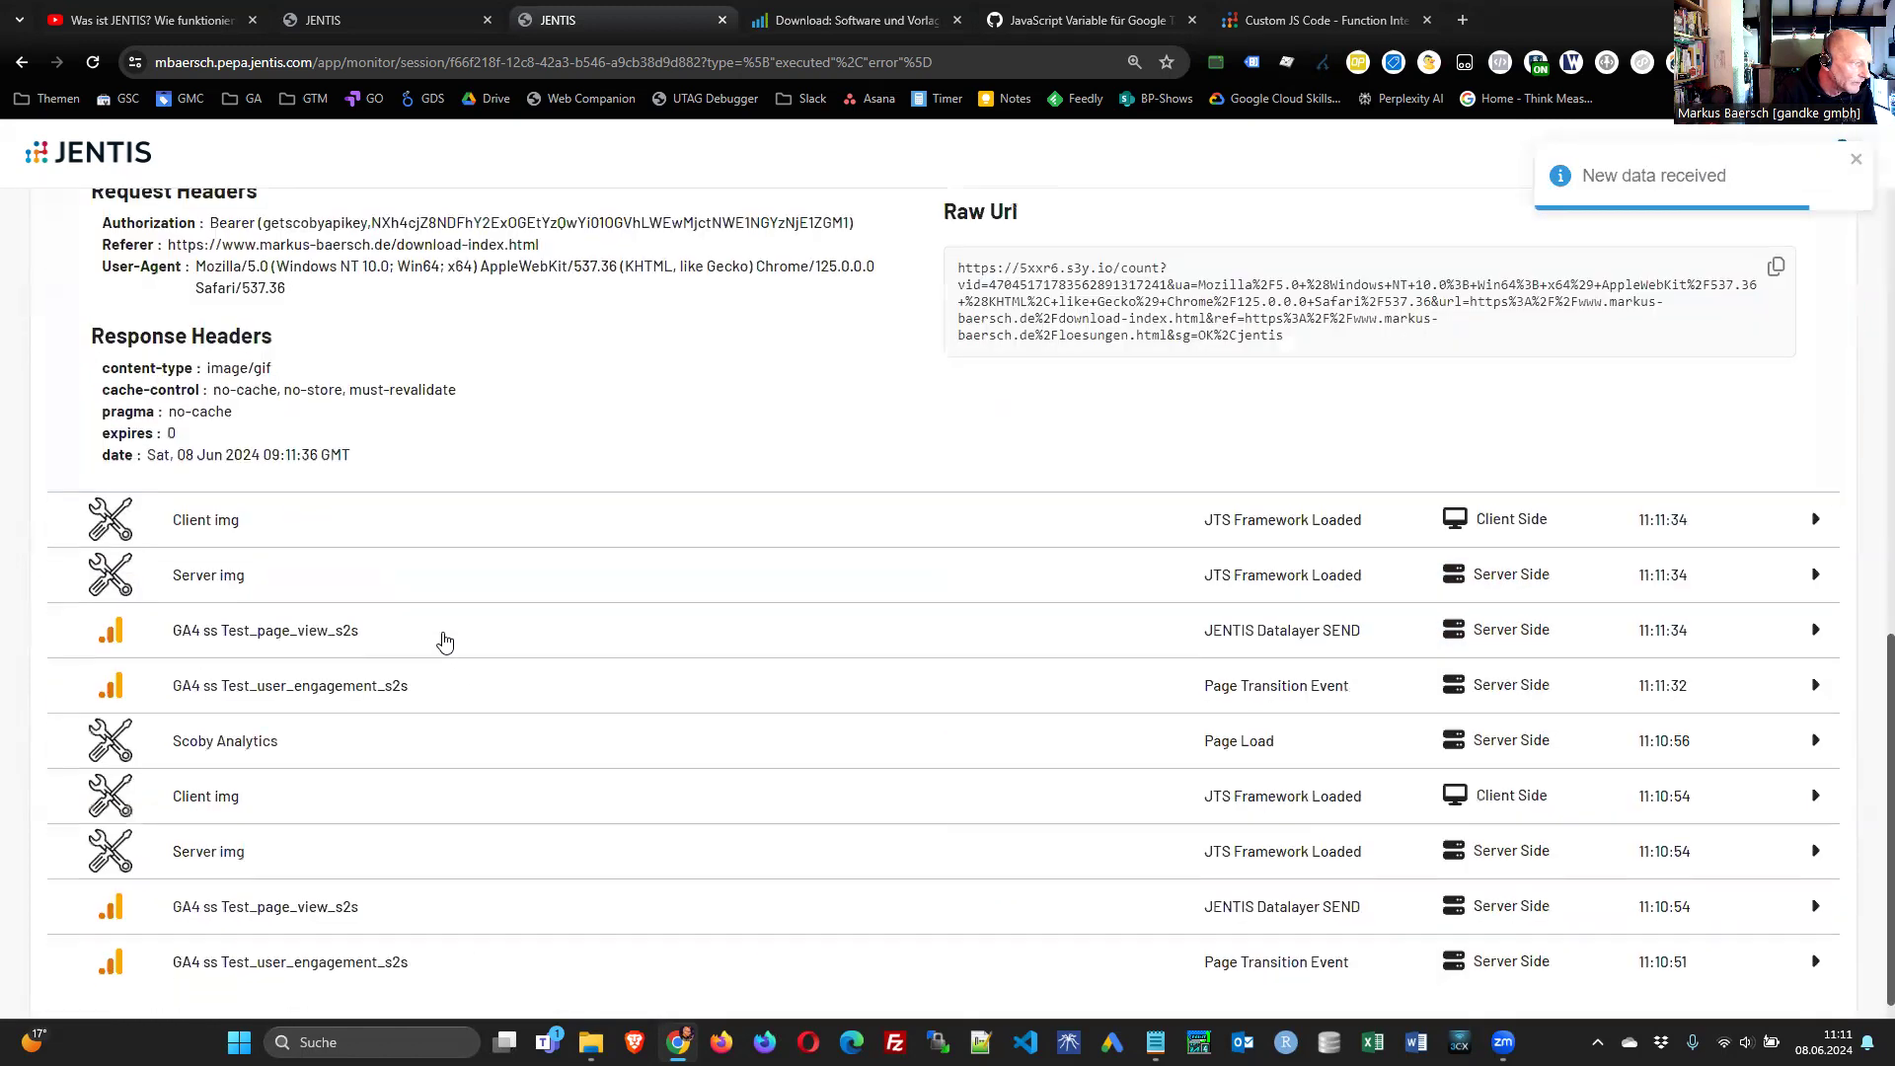
- Examine the HTTP details and query parameters of the newest GA4 ss Test_page_view_s2s request, then collapse its entry
{"action": "left_click", "coordinate": [457, 639]}
{"action": "scroll", "coordinate": [1137, 677], "scroll_direction": "down", "scroll_amount": 8}
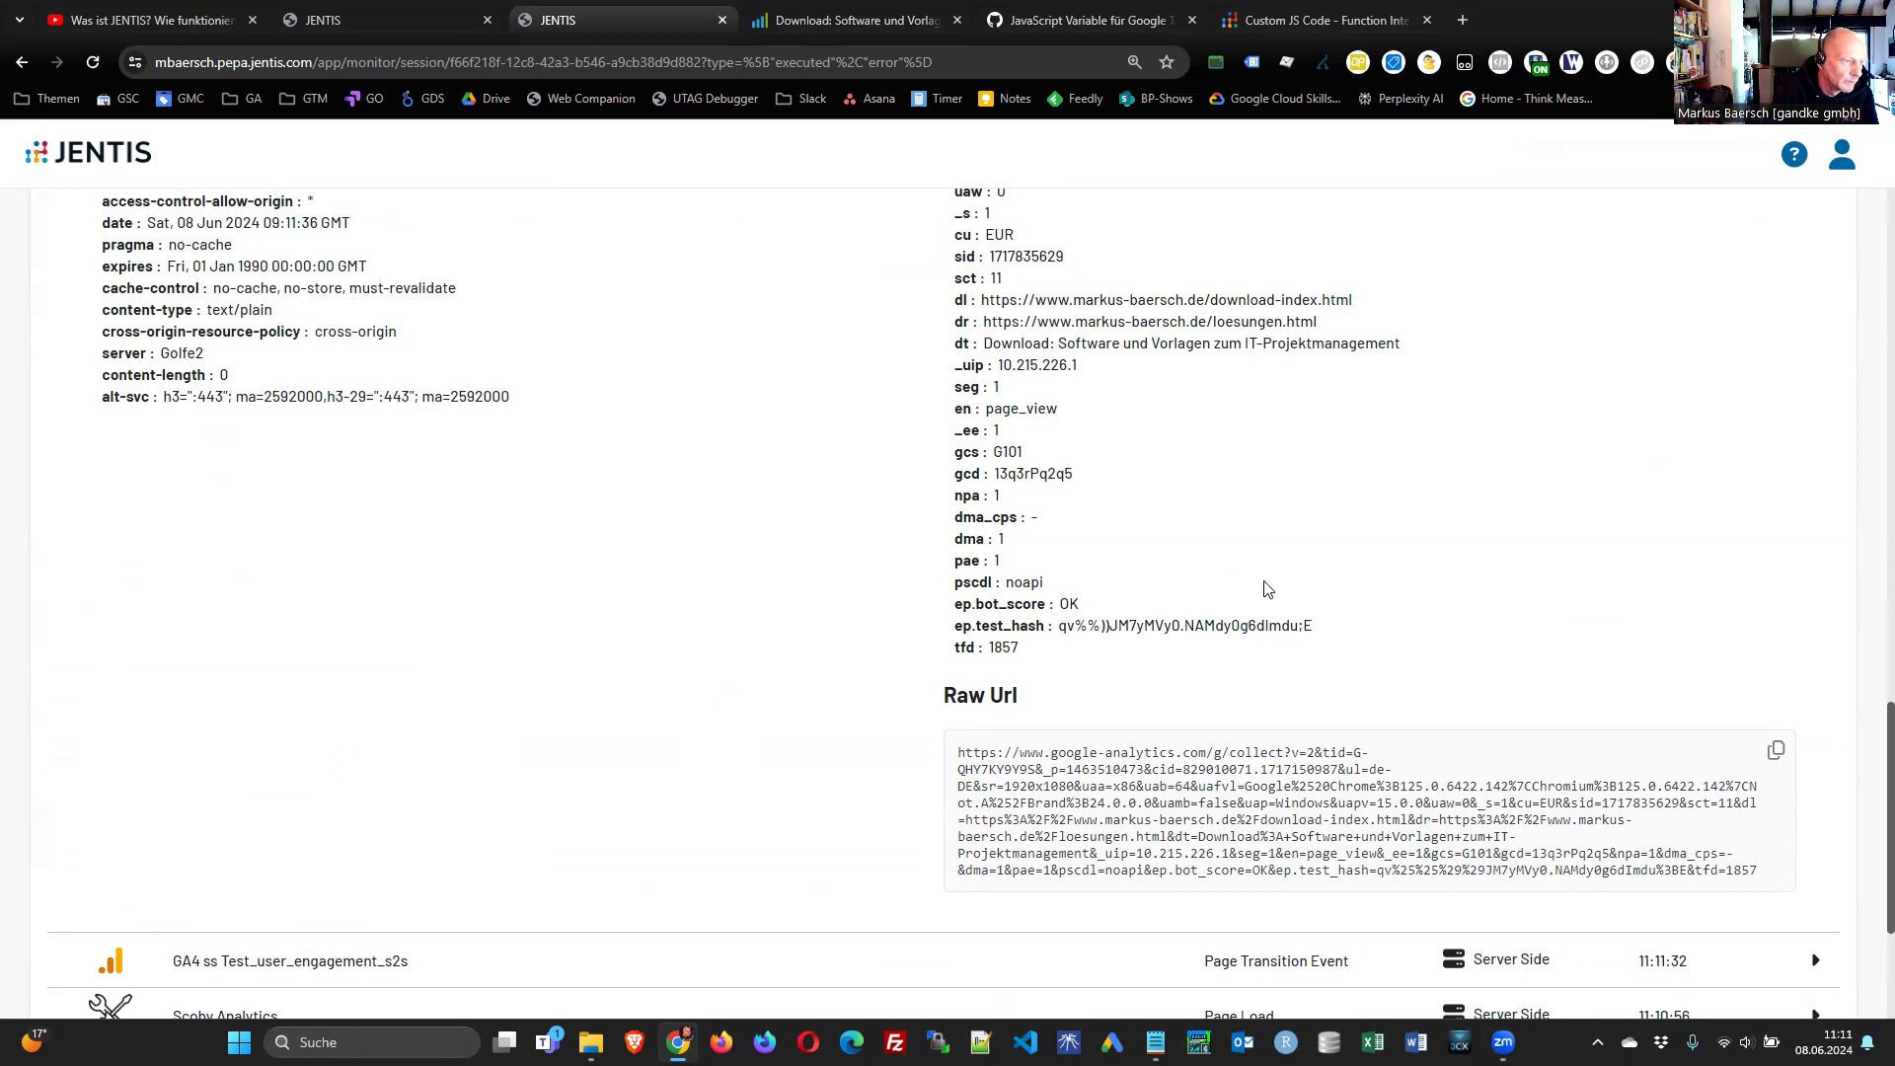
{"action": "scroll", "coordinate": [1268, 589], "scroll_direction": "up", "scroll_amount": 6}
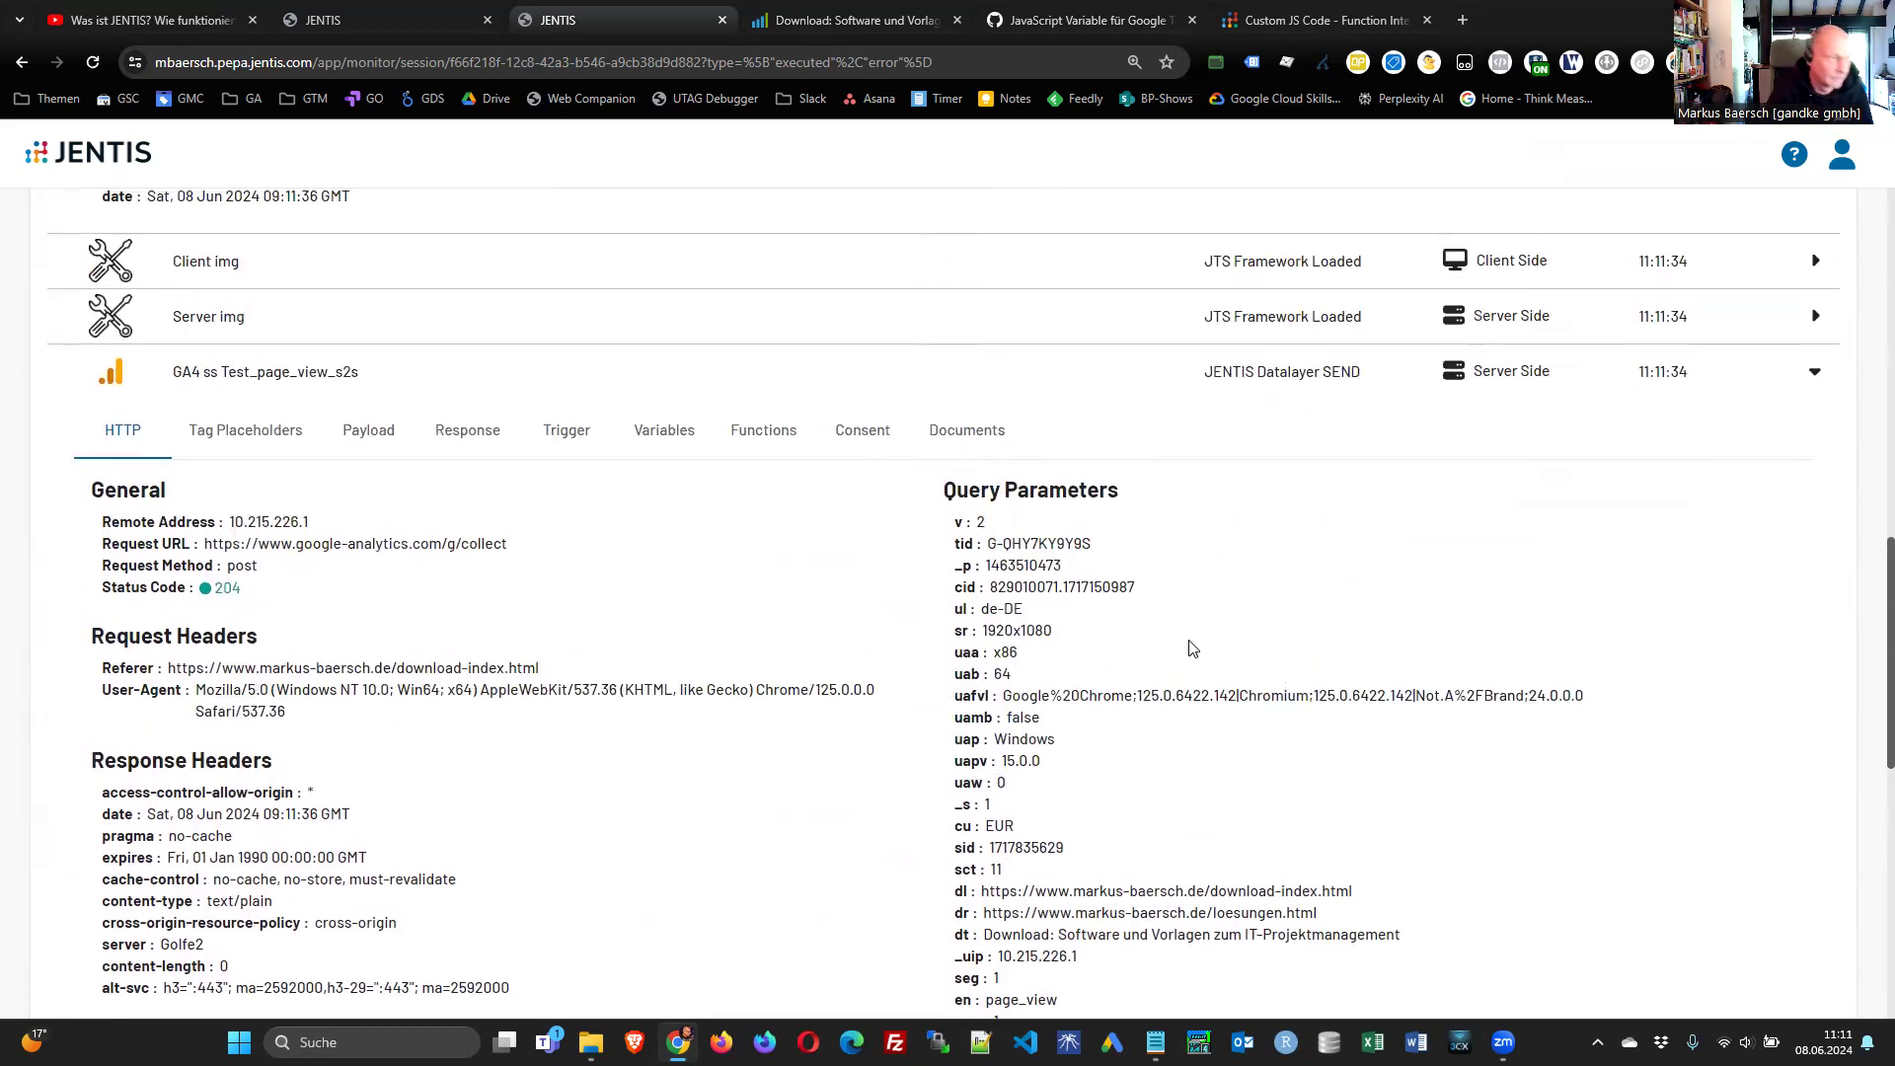
{"action": "scroll", "coordinate": [937, 681], "scroll_direction": "up", "scroll_amount": 4}
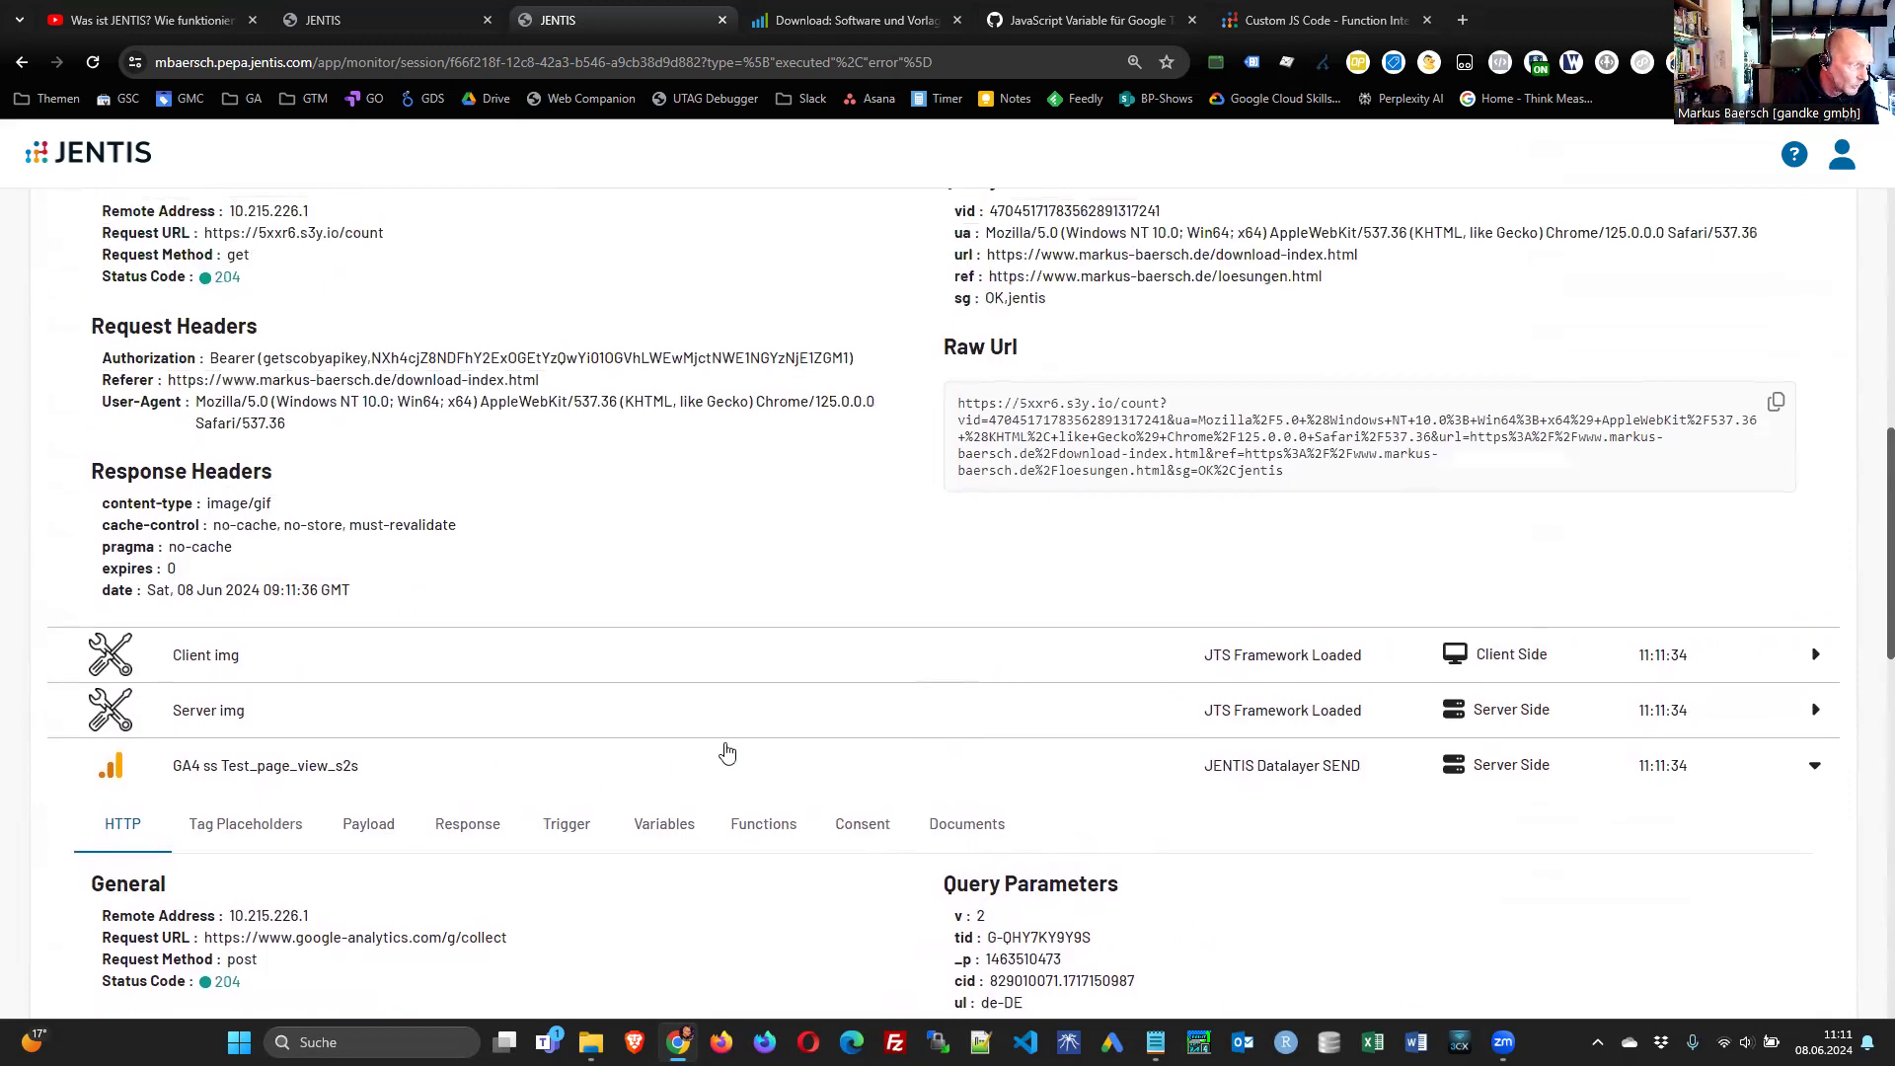
{"action": "scroll", "coordinate": [728, 753], "scroll_direction": "down", "scroll_amount": 3}
{"action": "left_click", "coordinate": [326, 483]}
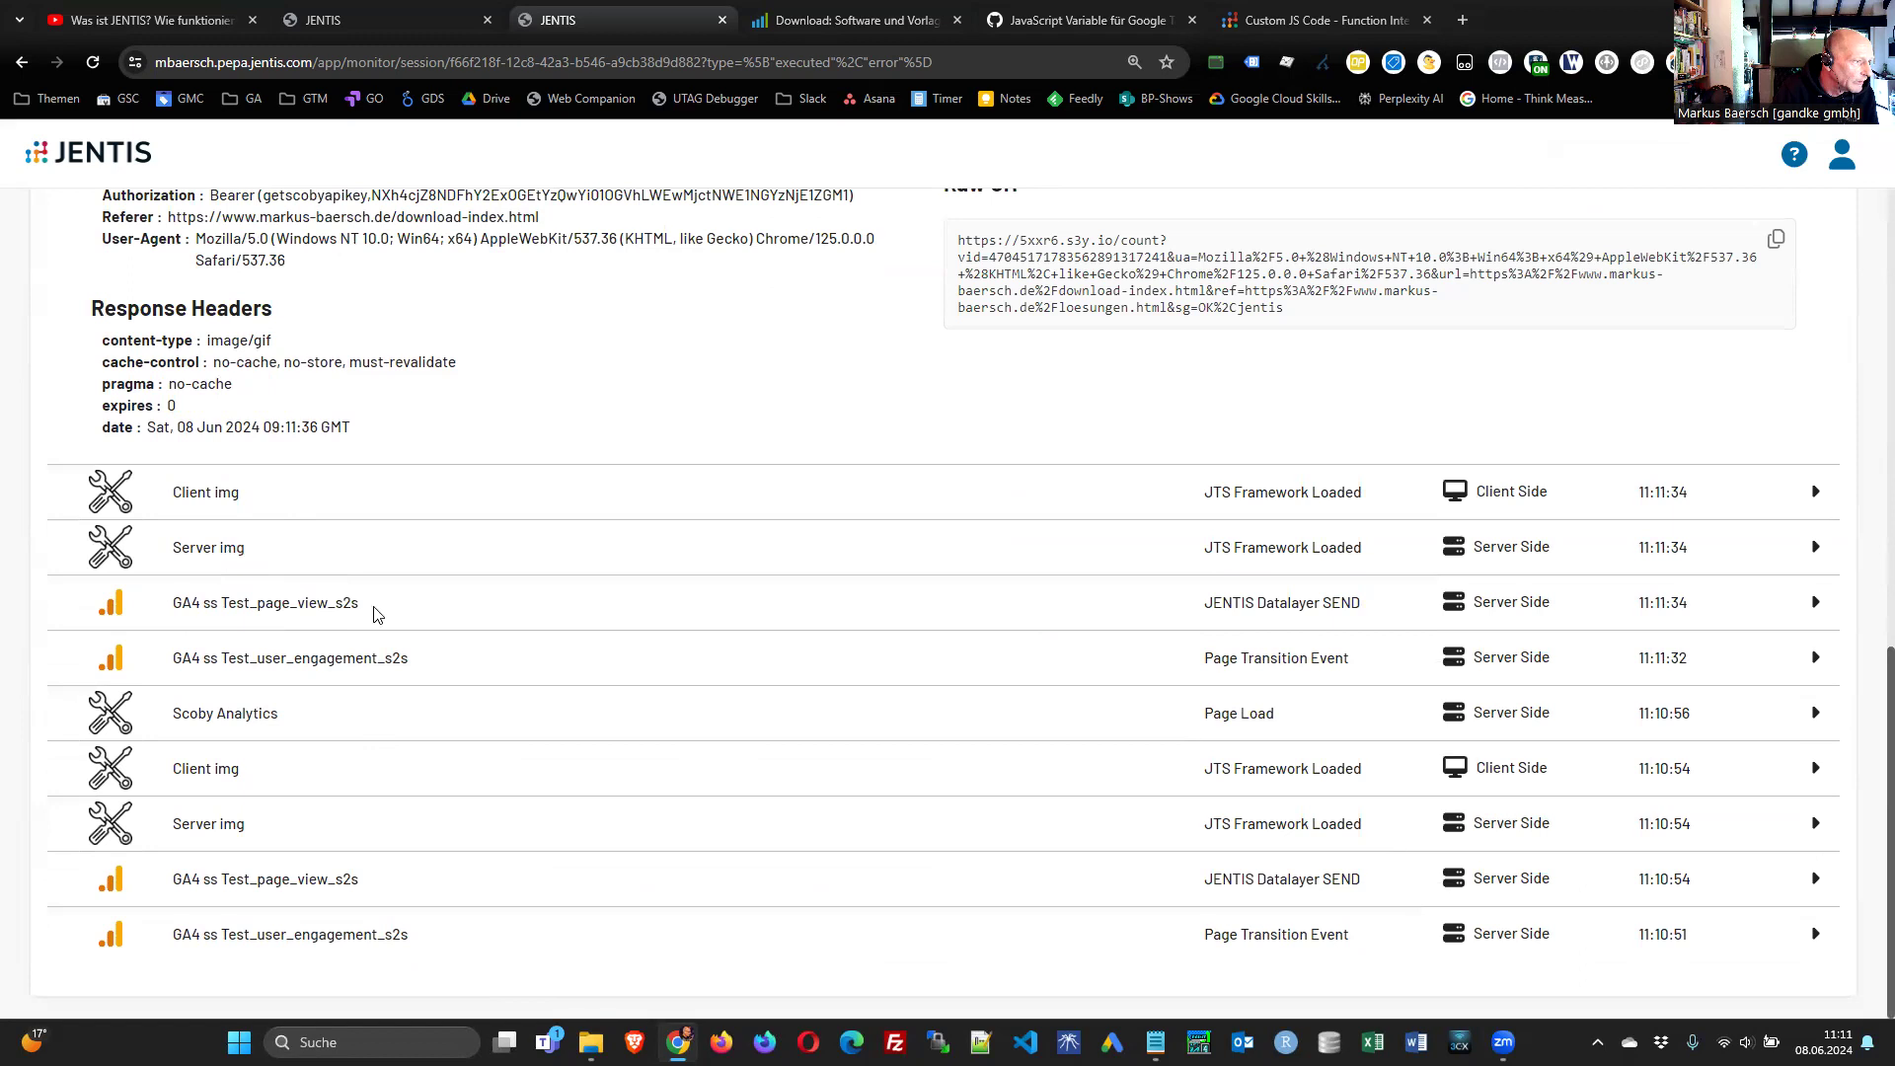
- Inspect the newest Server img request's HTTP details, response, payload and tag placeholders
{"action": "left_click", "coordinate": [375, 549]}
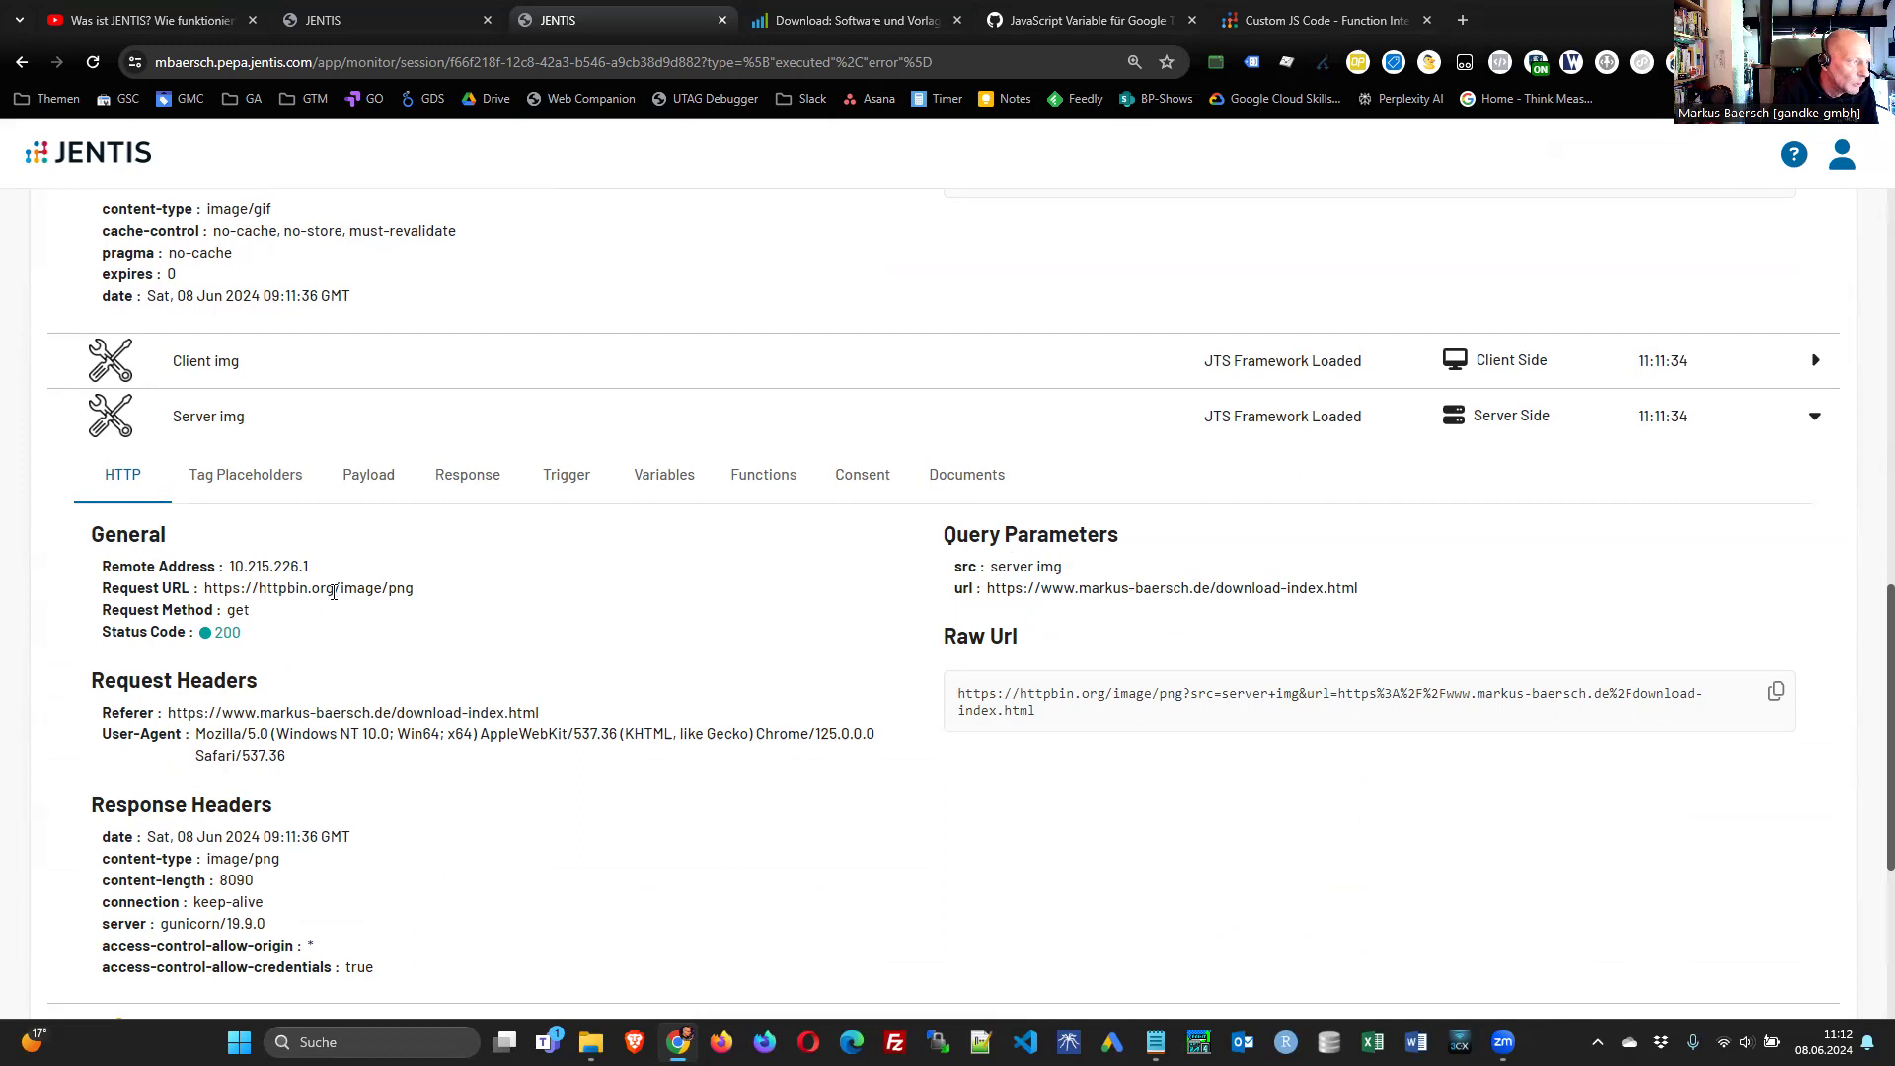
{"action": "left_click", "coordinate": [477, 494]}
{"action": "scroll", "coordinate": [955, 758], "scroll_direction": "down", "scroll_amount": 6}
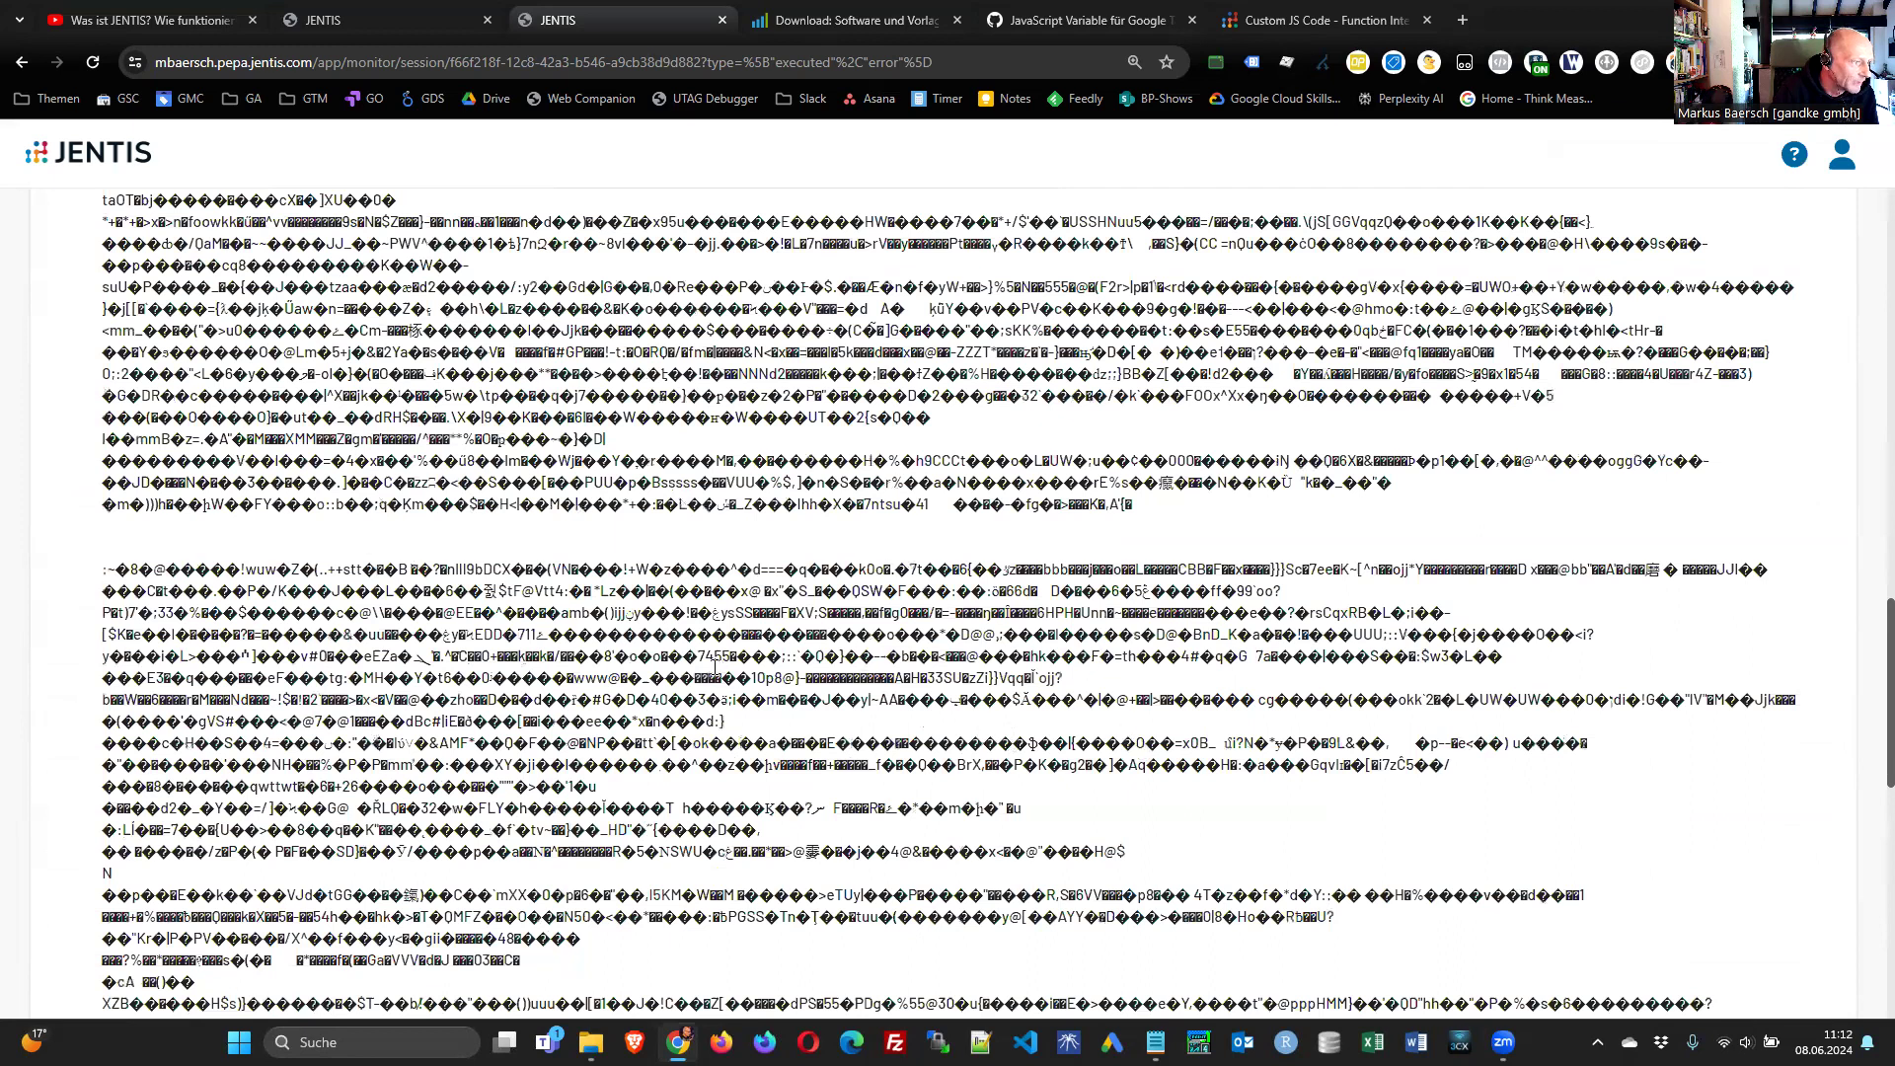
{"action": "scroll", "coordinate": [714, 668], "scroll_direction": "up", "scroll_amount": 6}
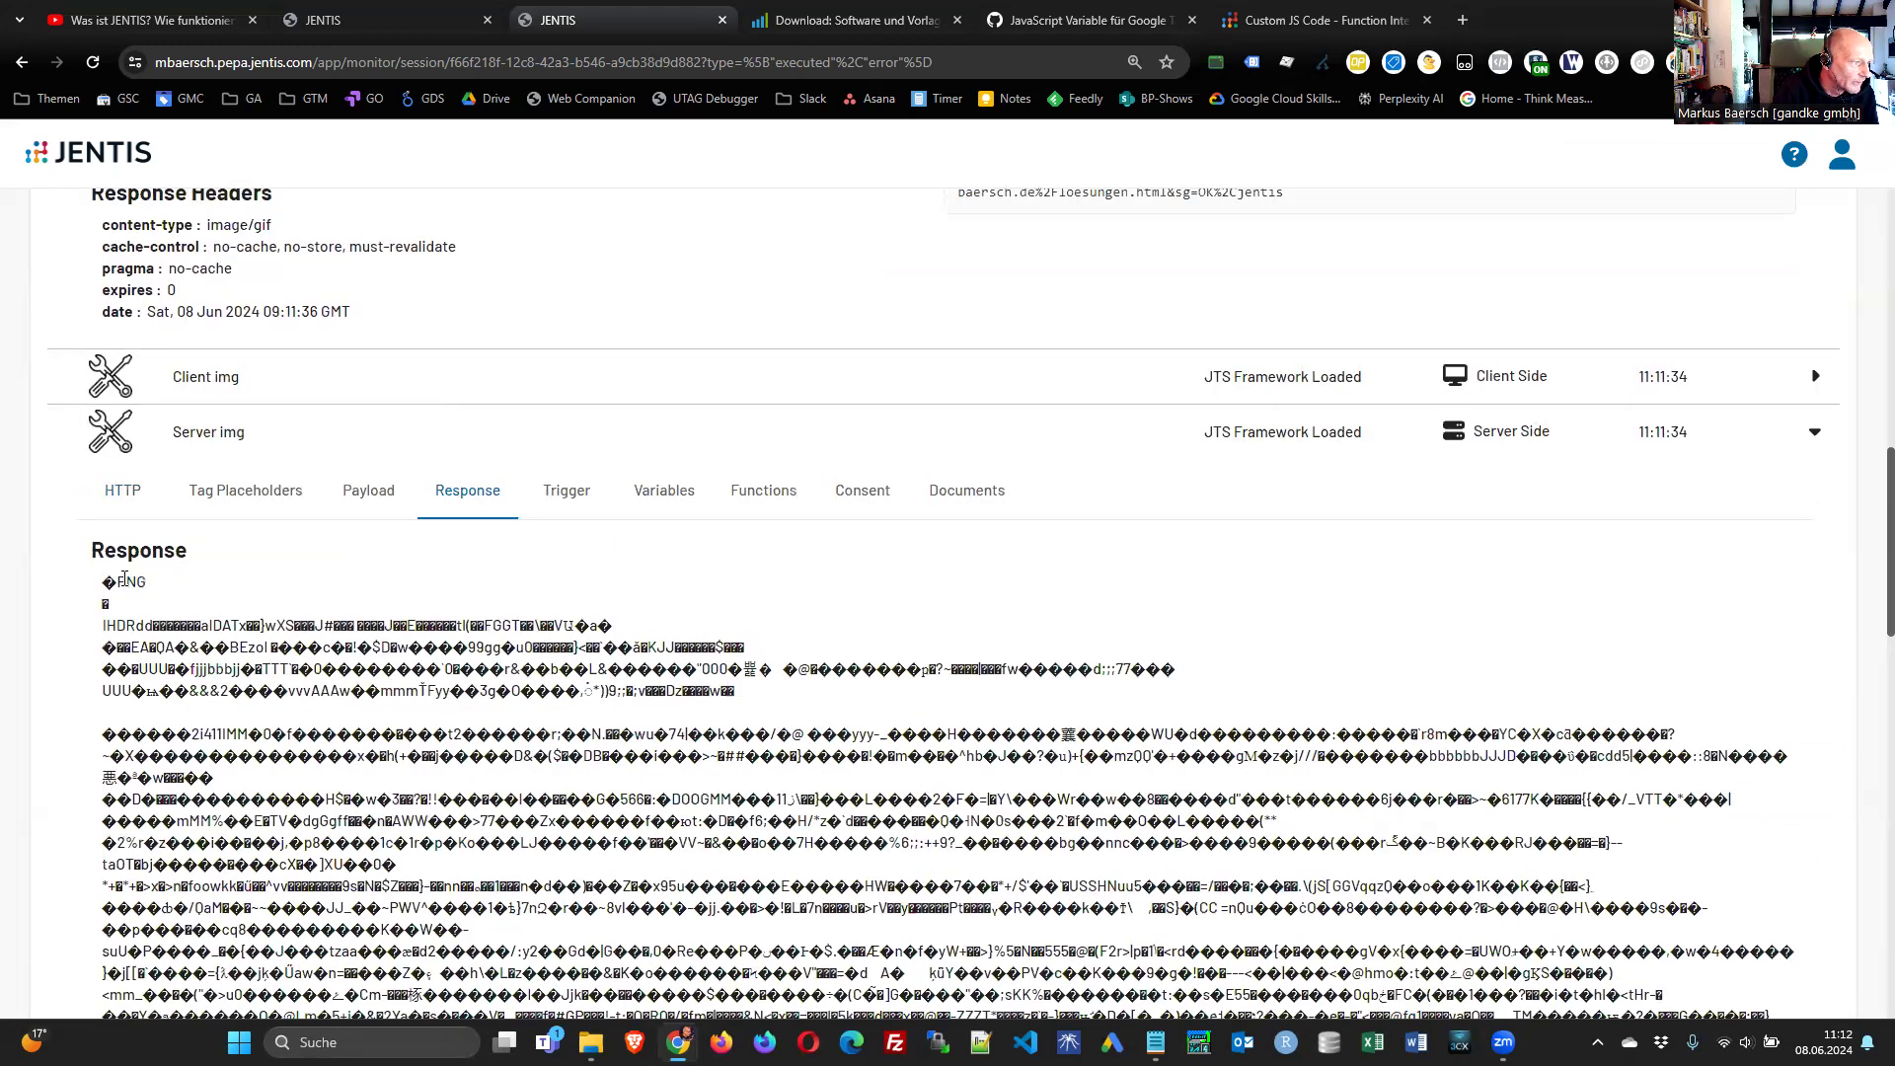
{"action": "left_click", "coordinate": [465, 503]}
{"action": "left_click", "coordinate": [373, 506]}
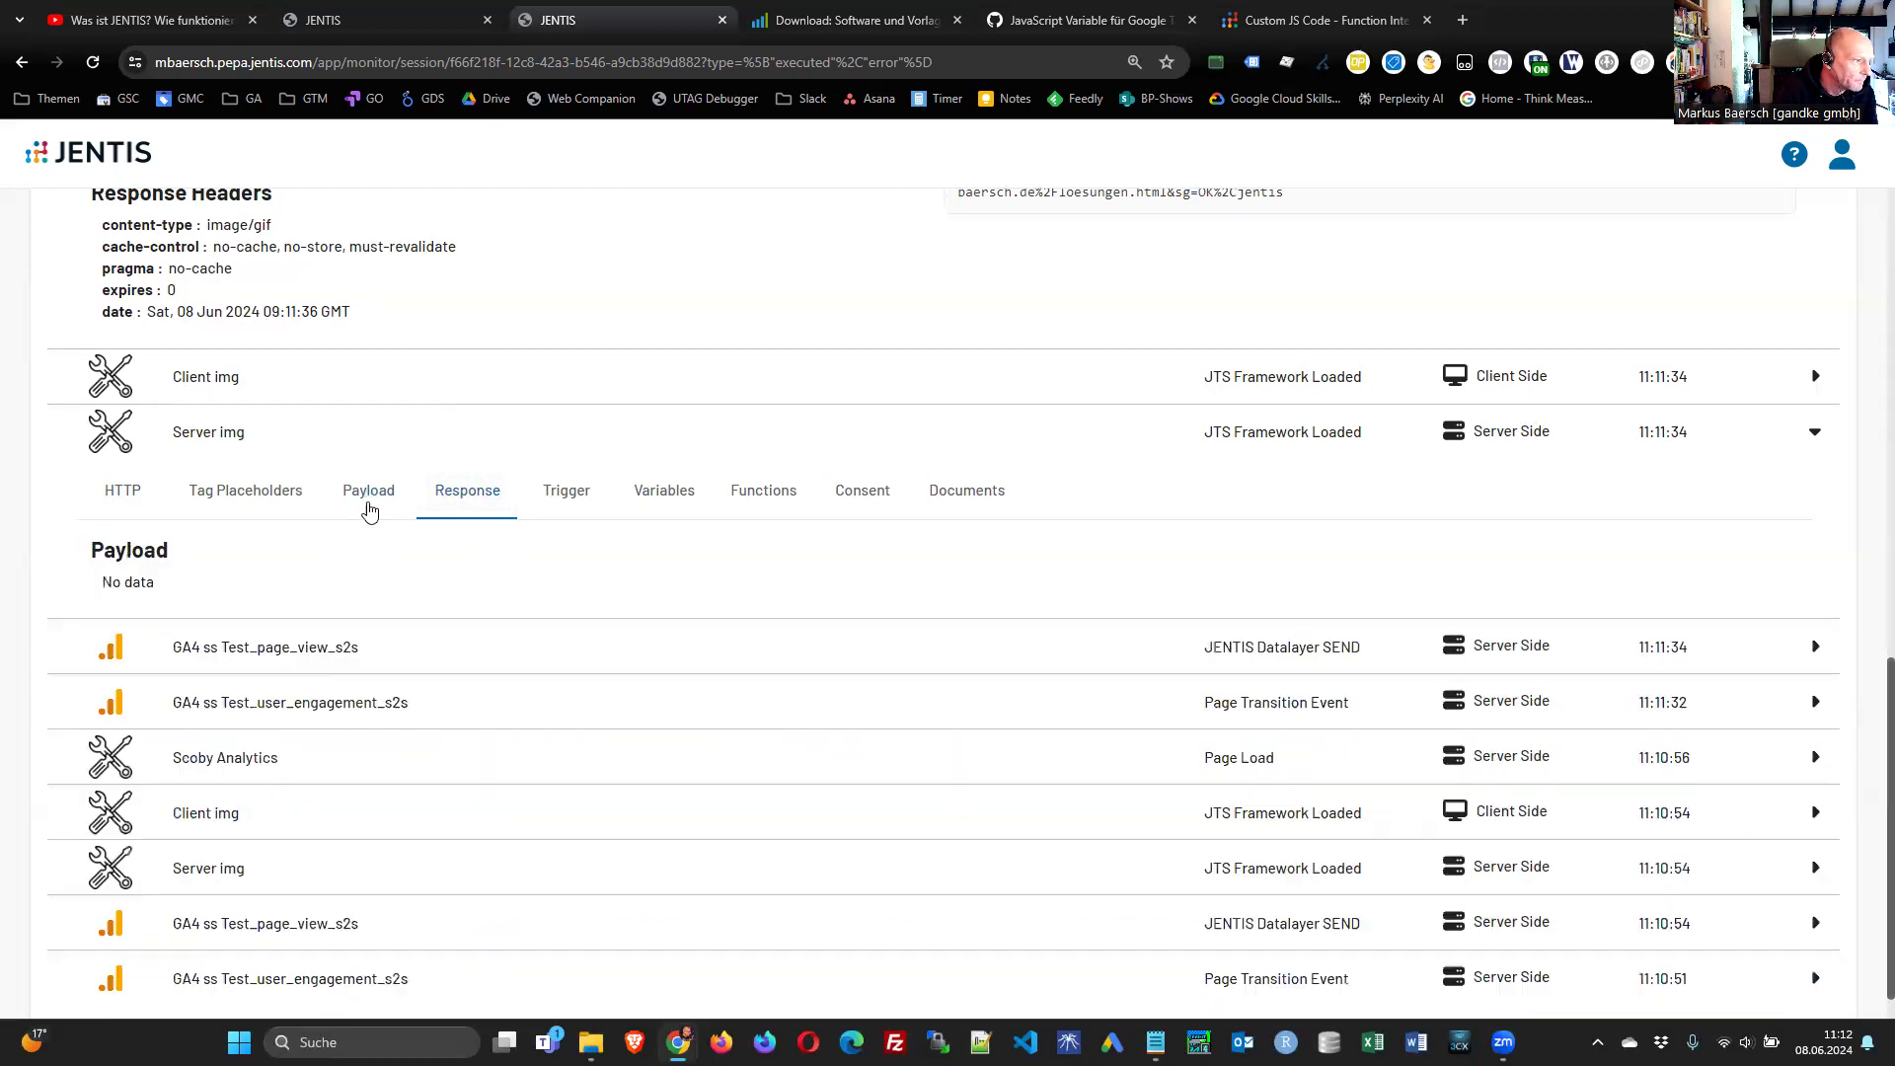
{"action": "left_click", "coordinate": [253, 510]}
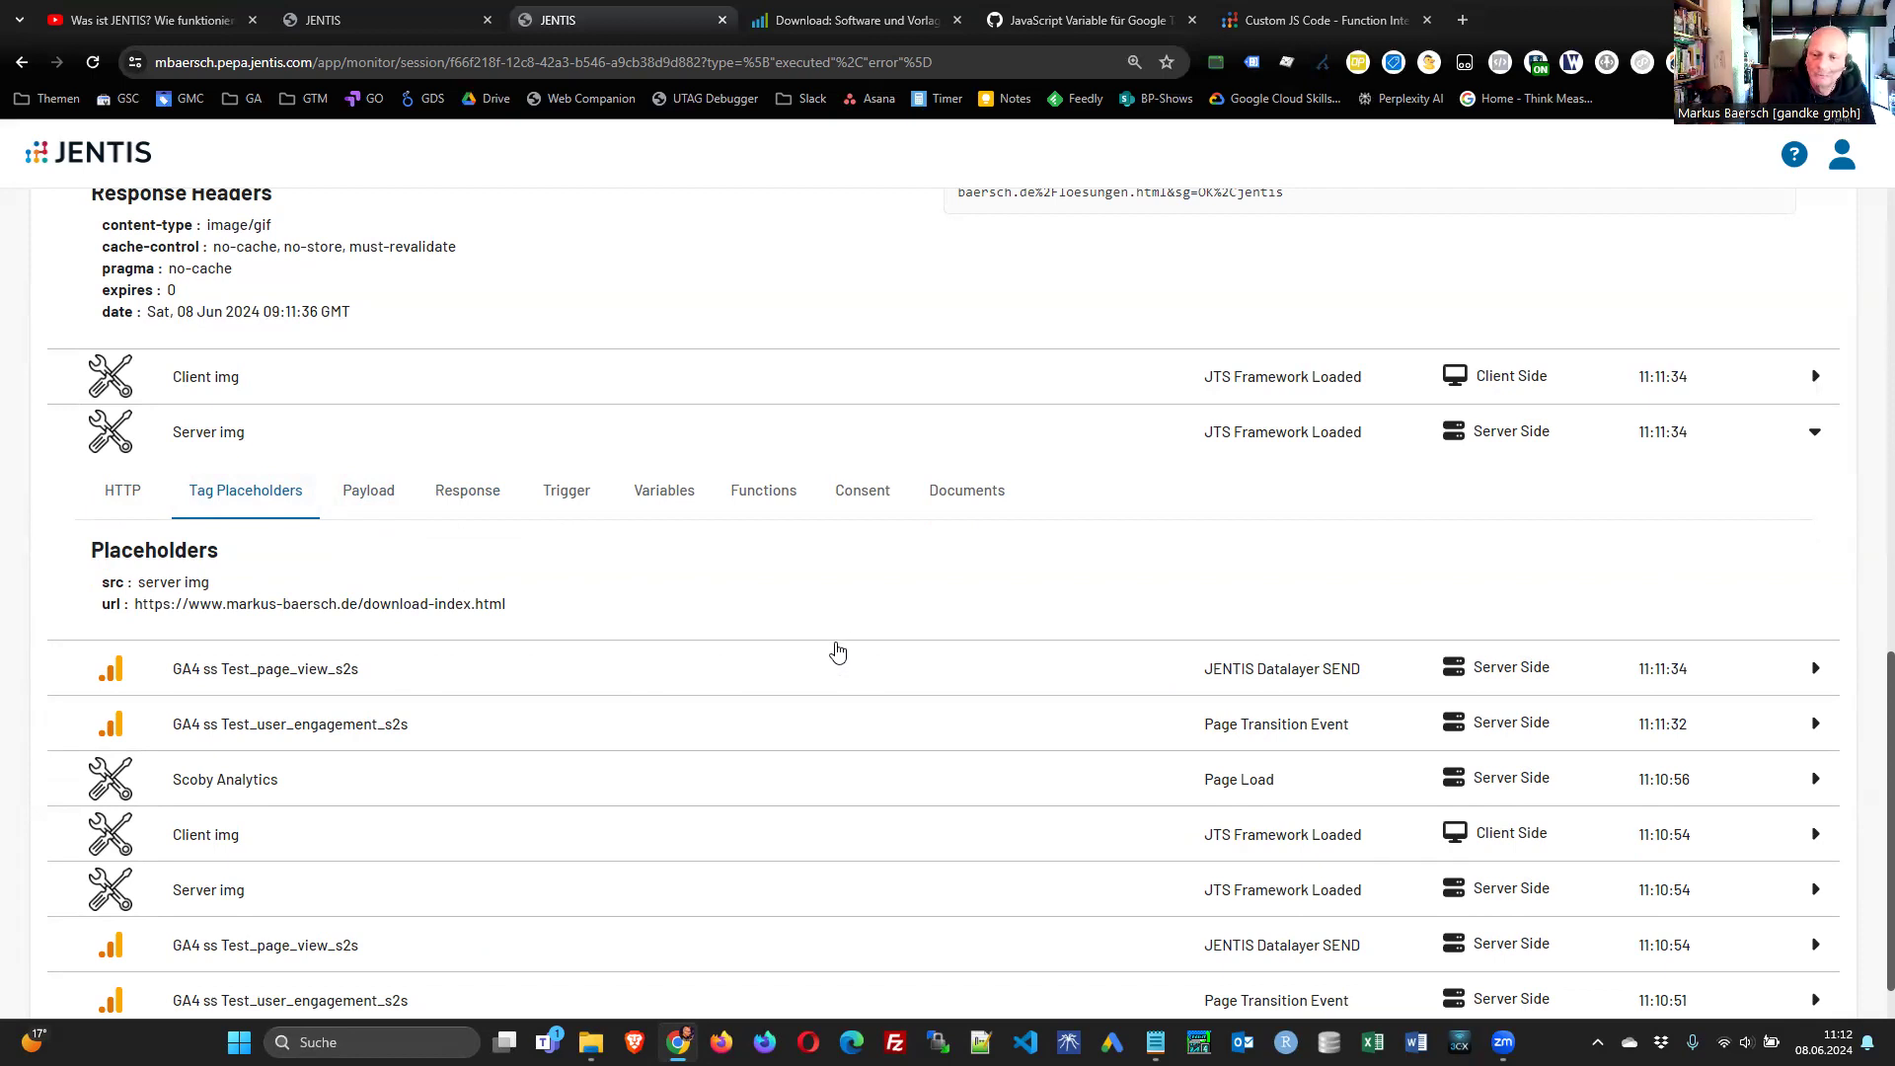
- Leave the preview for the versions overview and open the Scoby Analytics tag from the Server Tag Manager's tag list
{"action": "scroll", "coordinate": [859, 648], "scroll_direction": "up", "scroll_amount": 5}
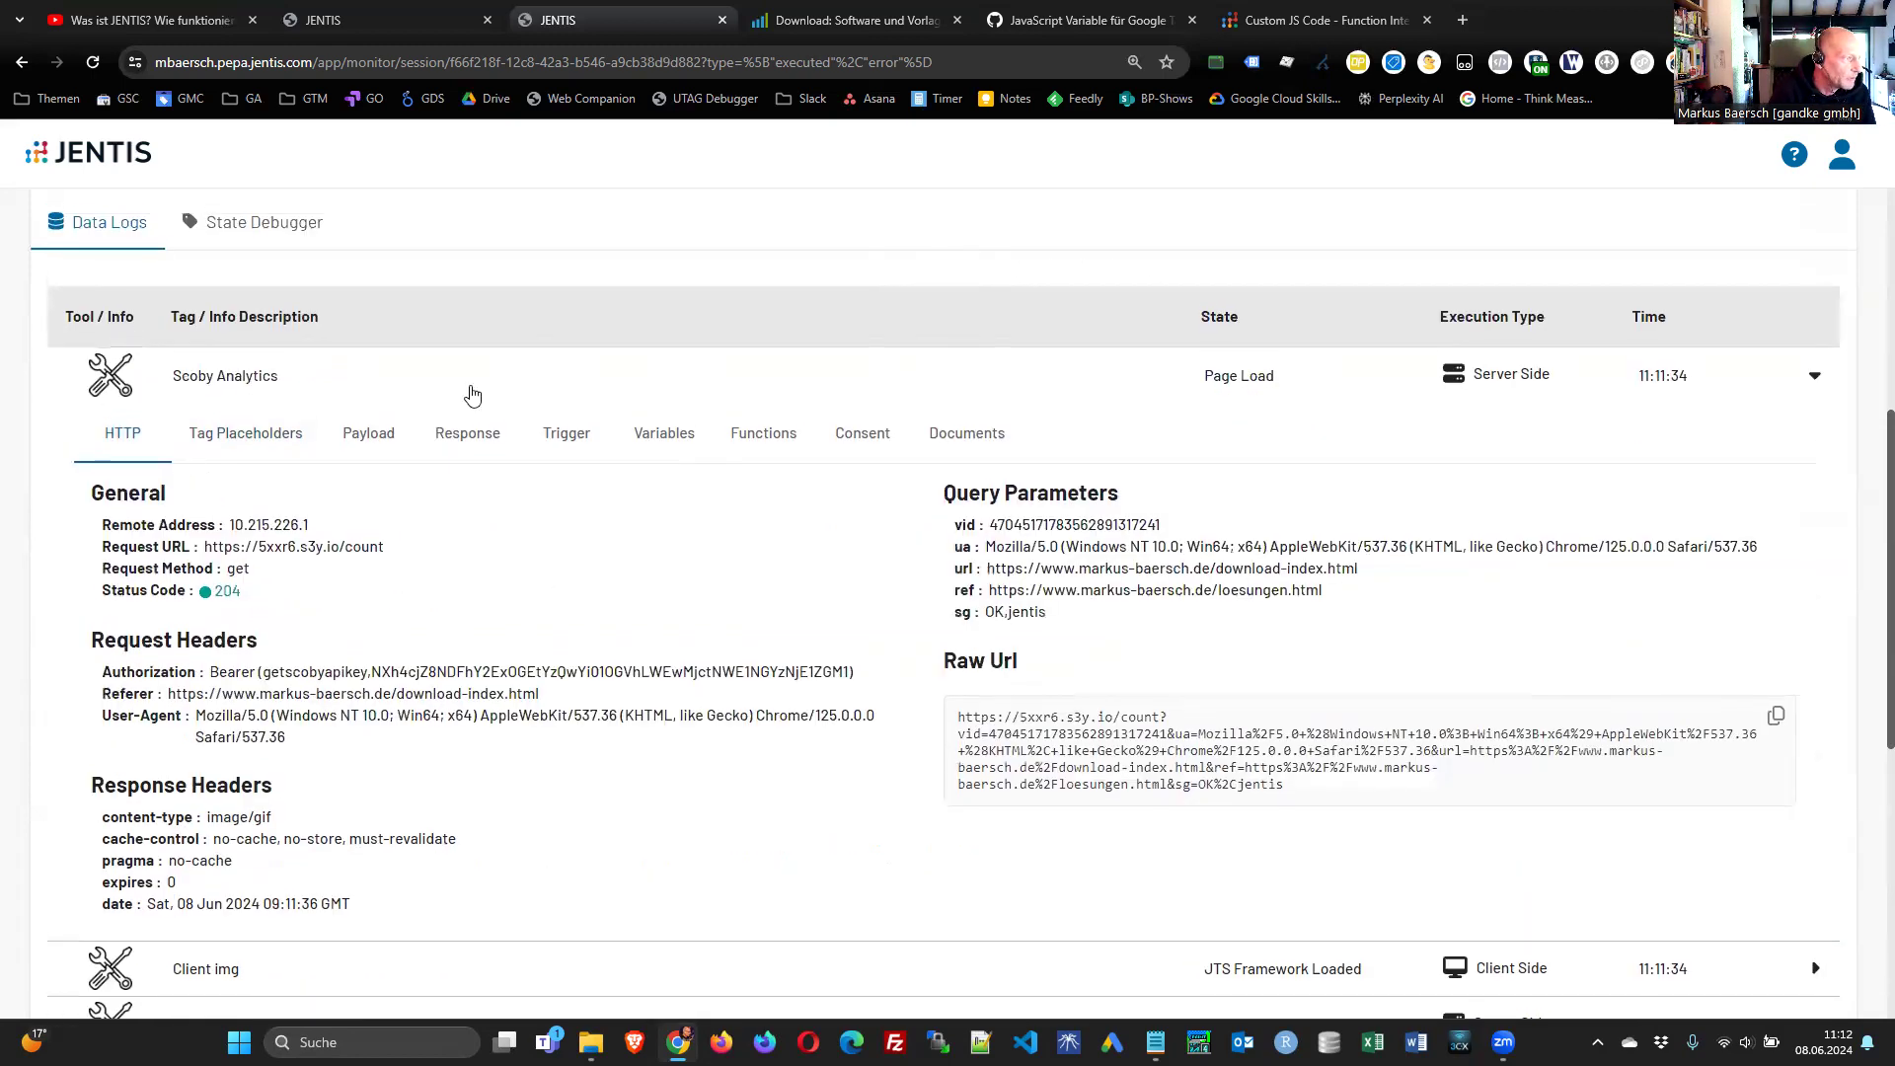
{"action": "scroll", "coordinate": [472, 394], "scroll_direction": "up", "scroll_amount": 5}
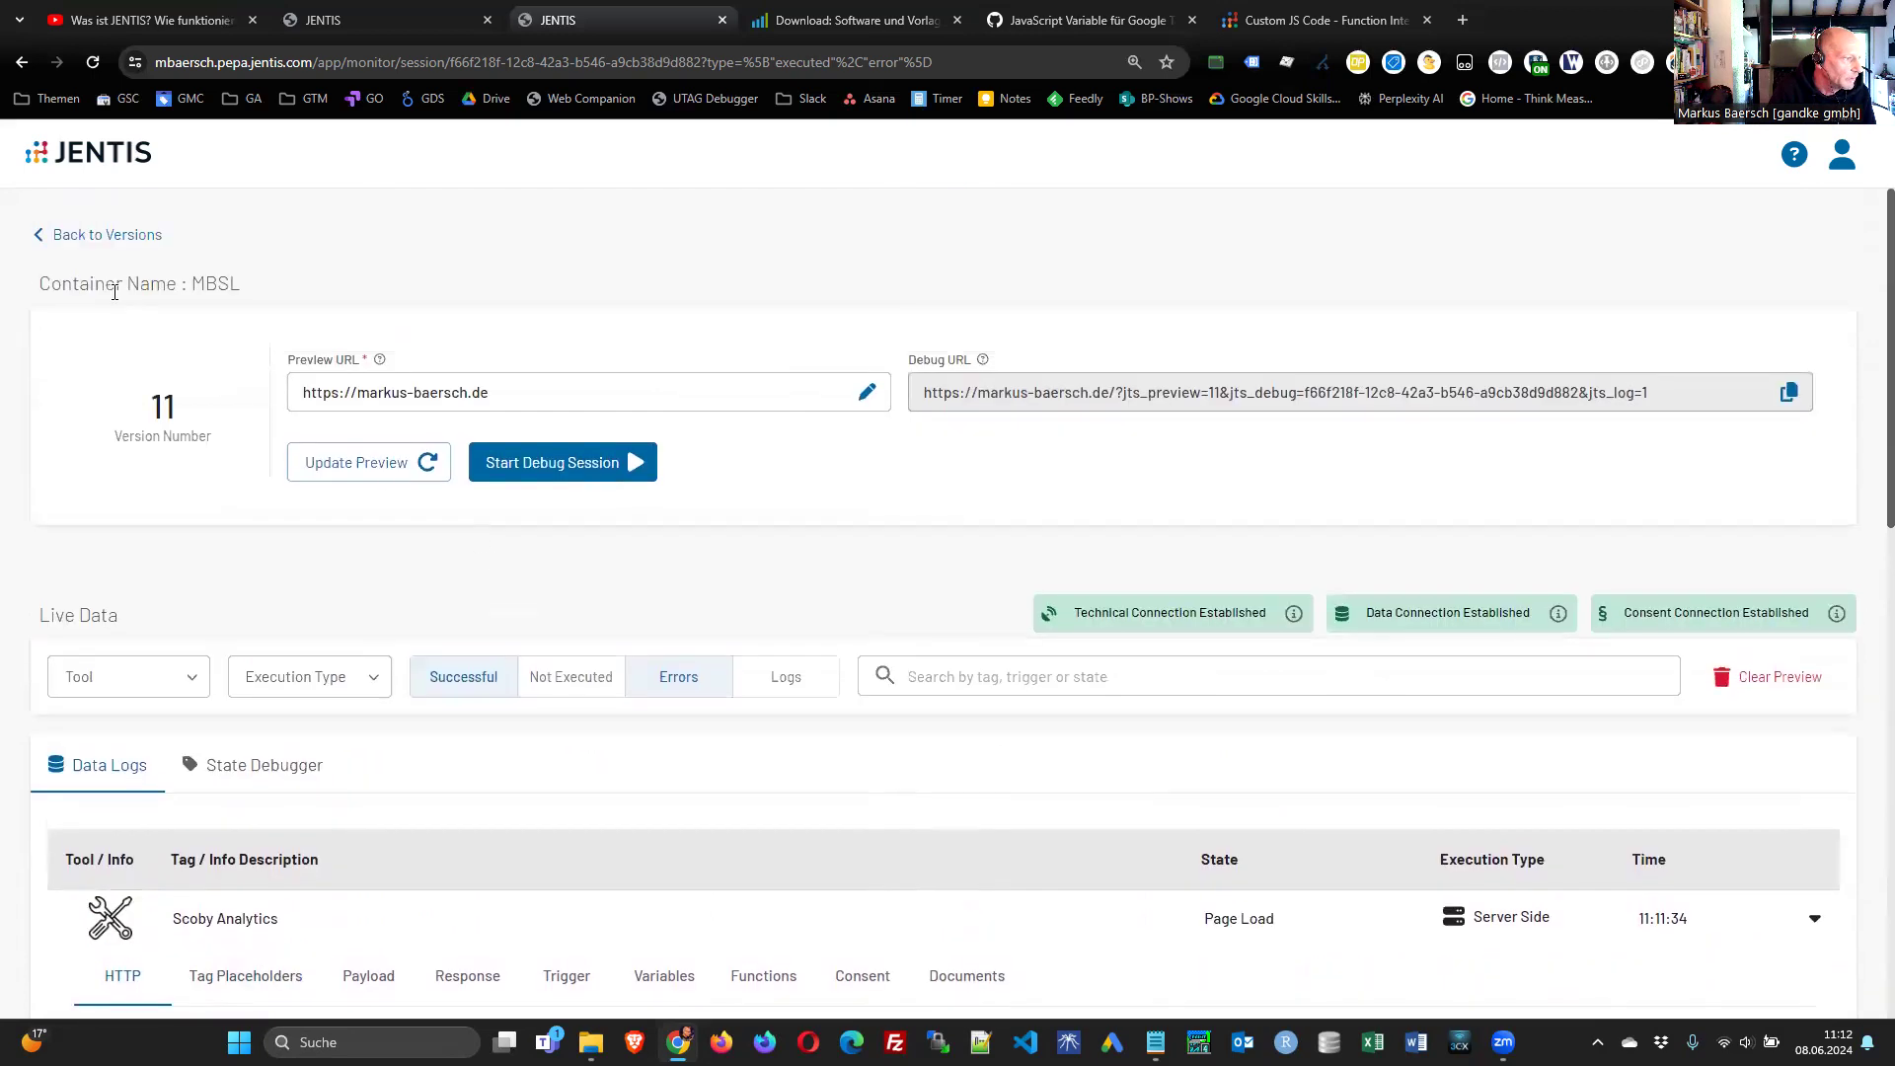
{"action": "left_click", "coordinate": [47, 235]}
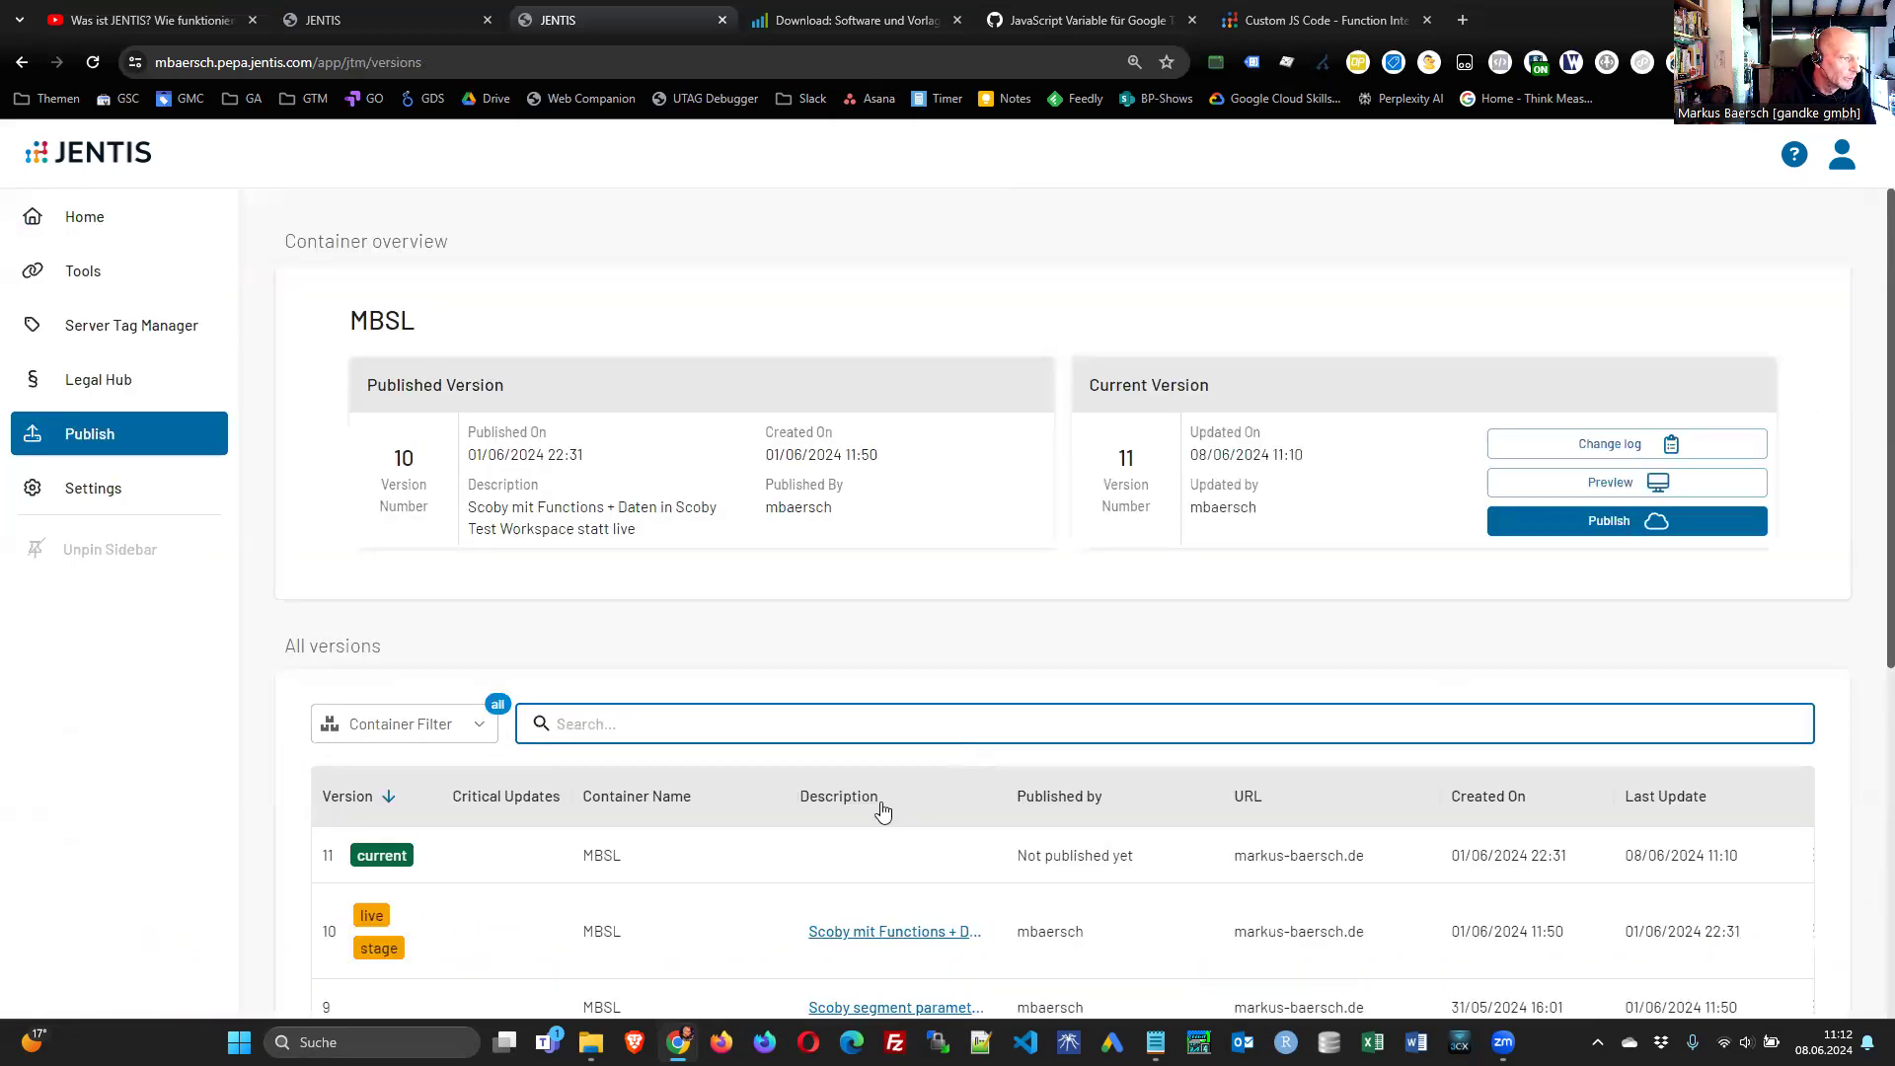
{"action": "left_click", "coordinate": [130, 332]}
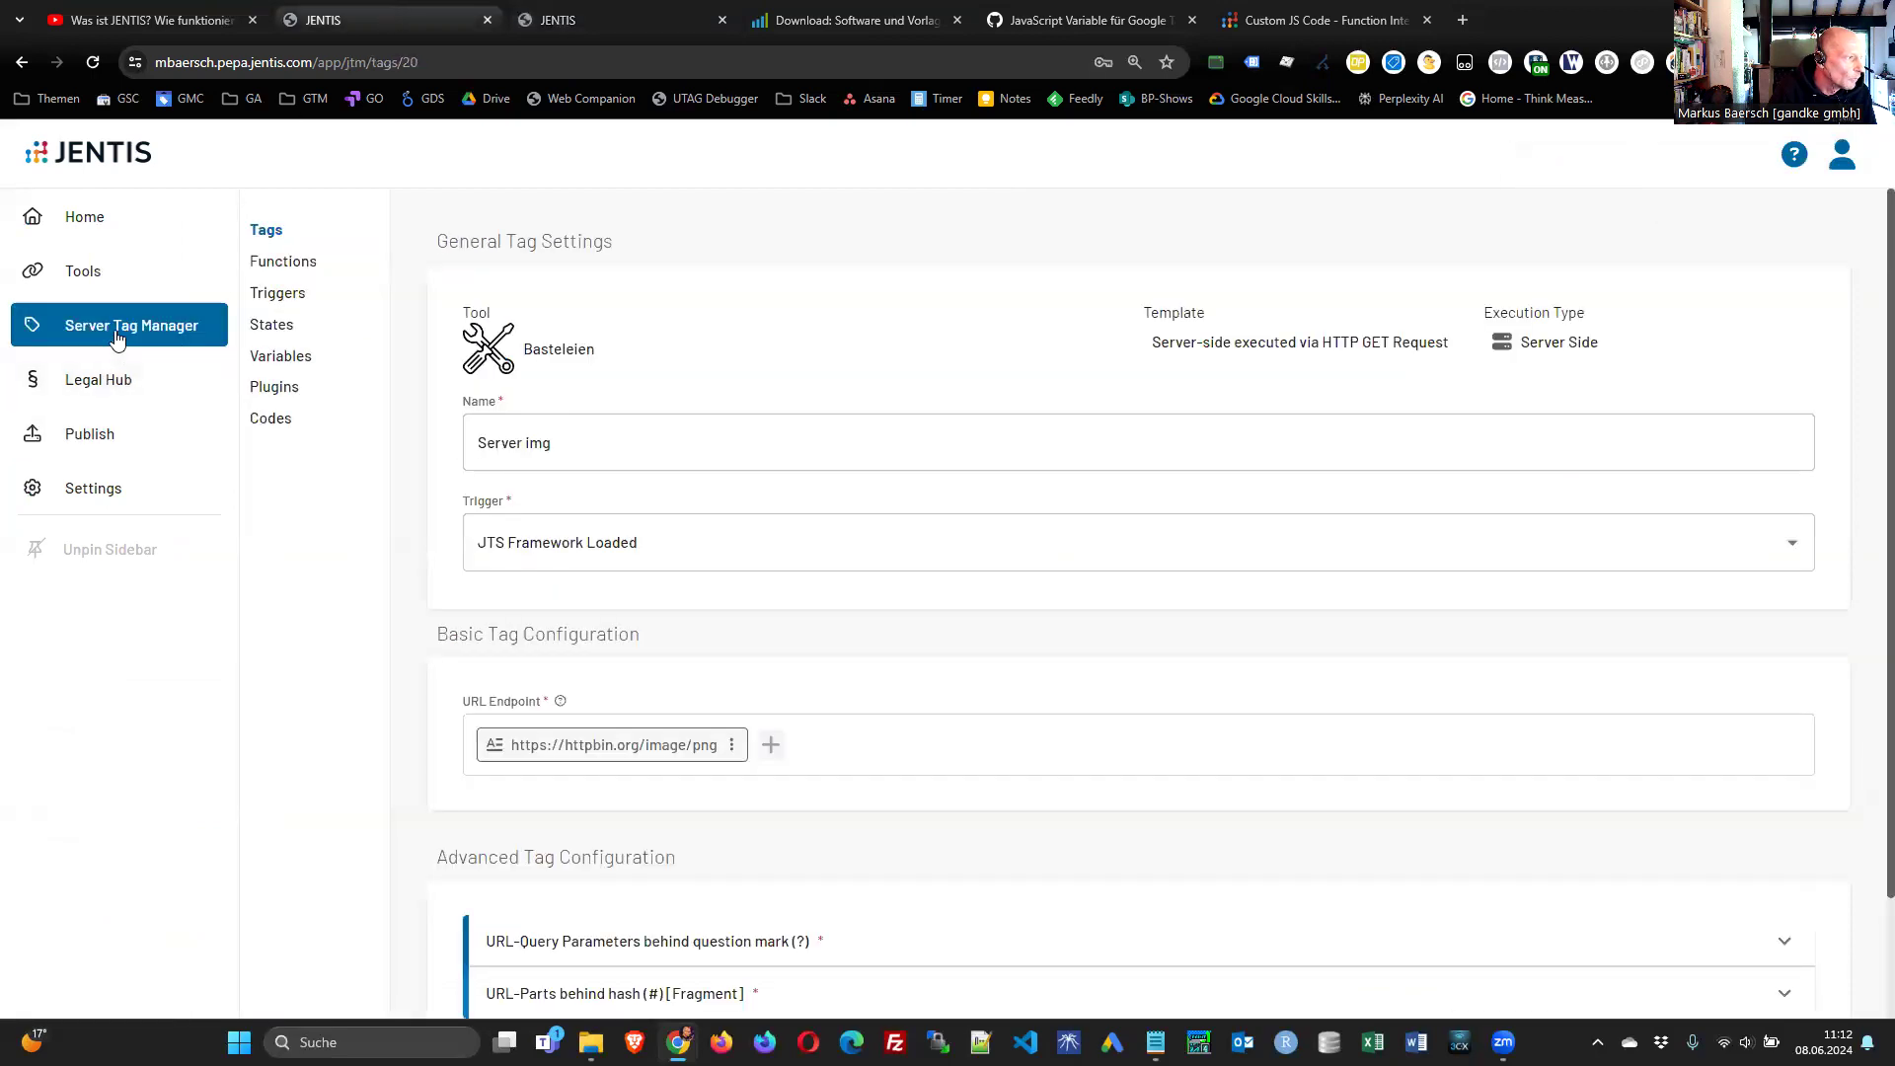
{"action": "left_click", "coordinate": [267, 231]}
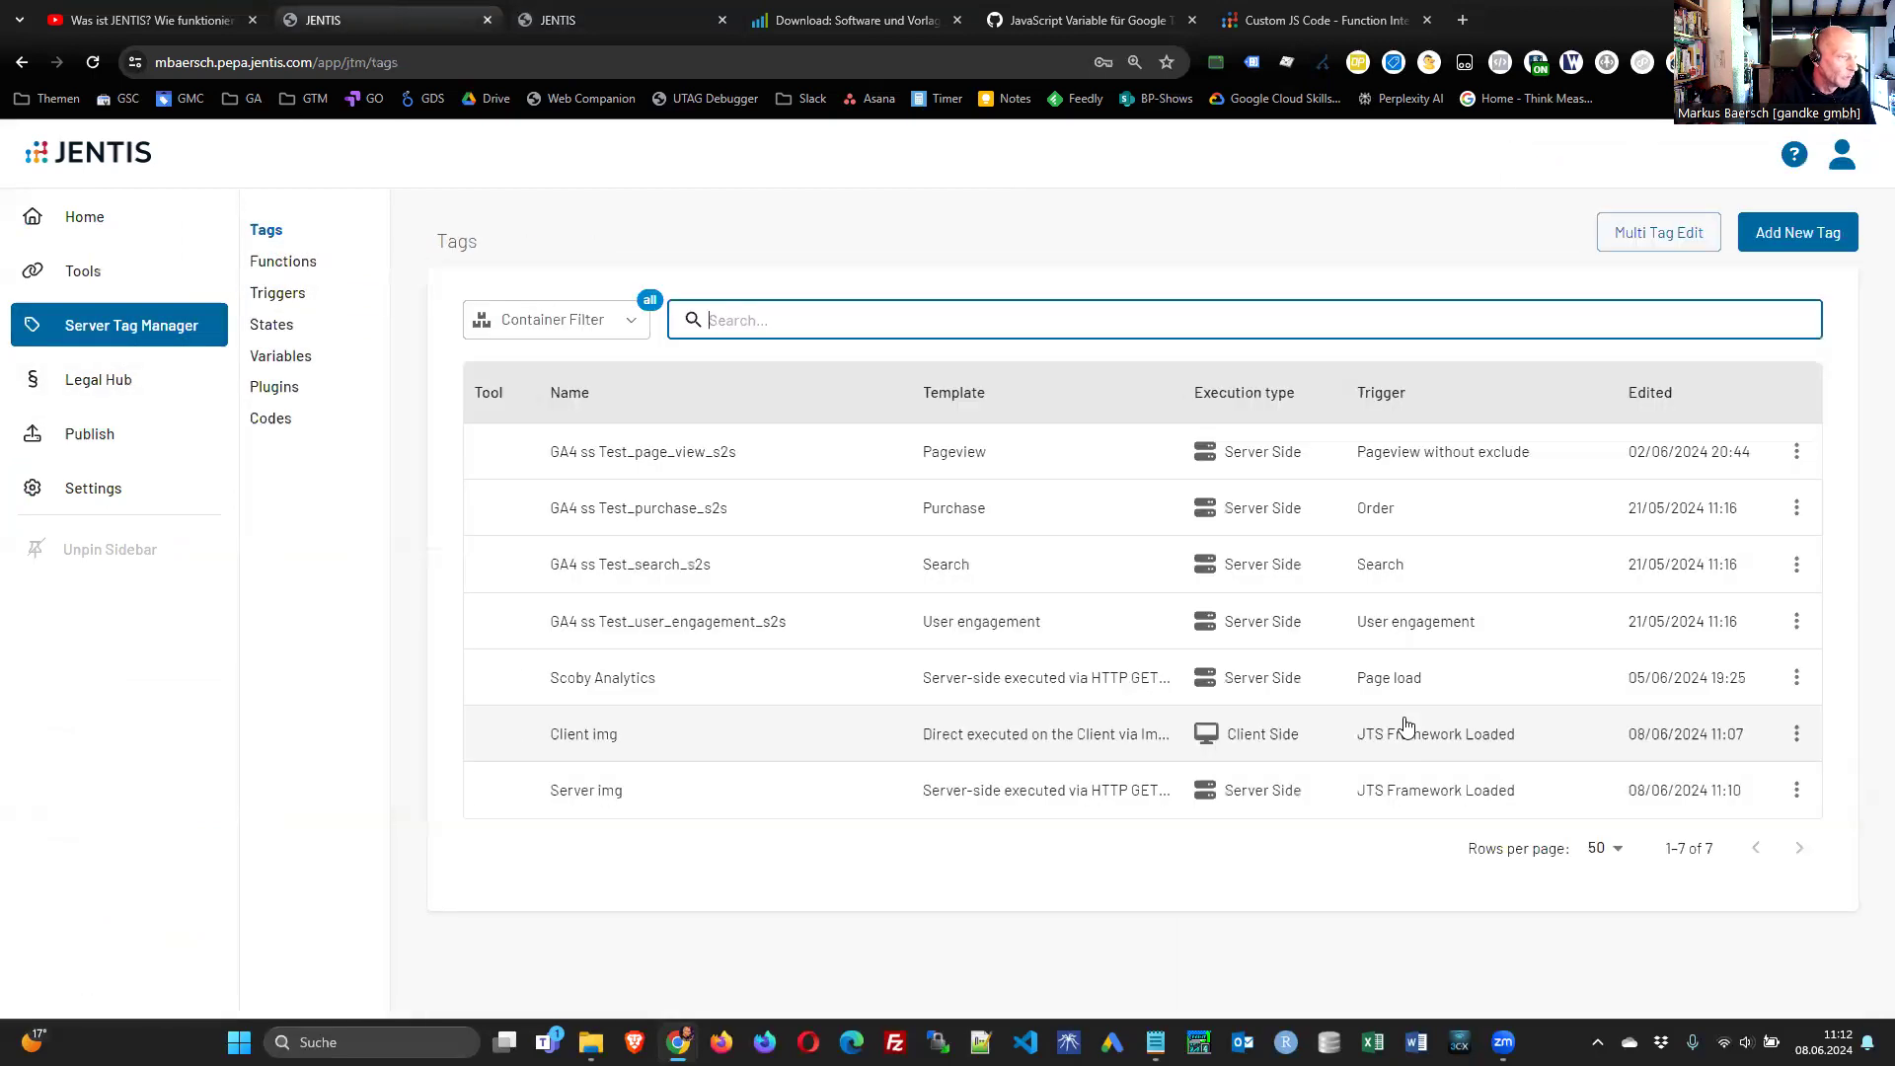
{"action": "left_click", "coordinate": [503, 691]}
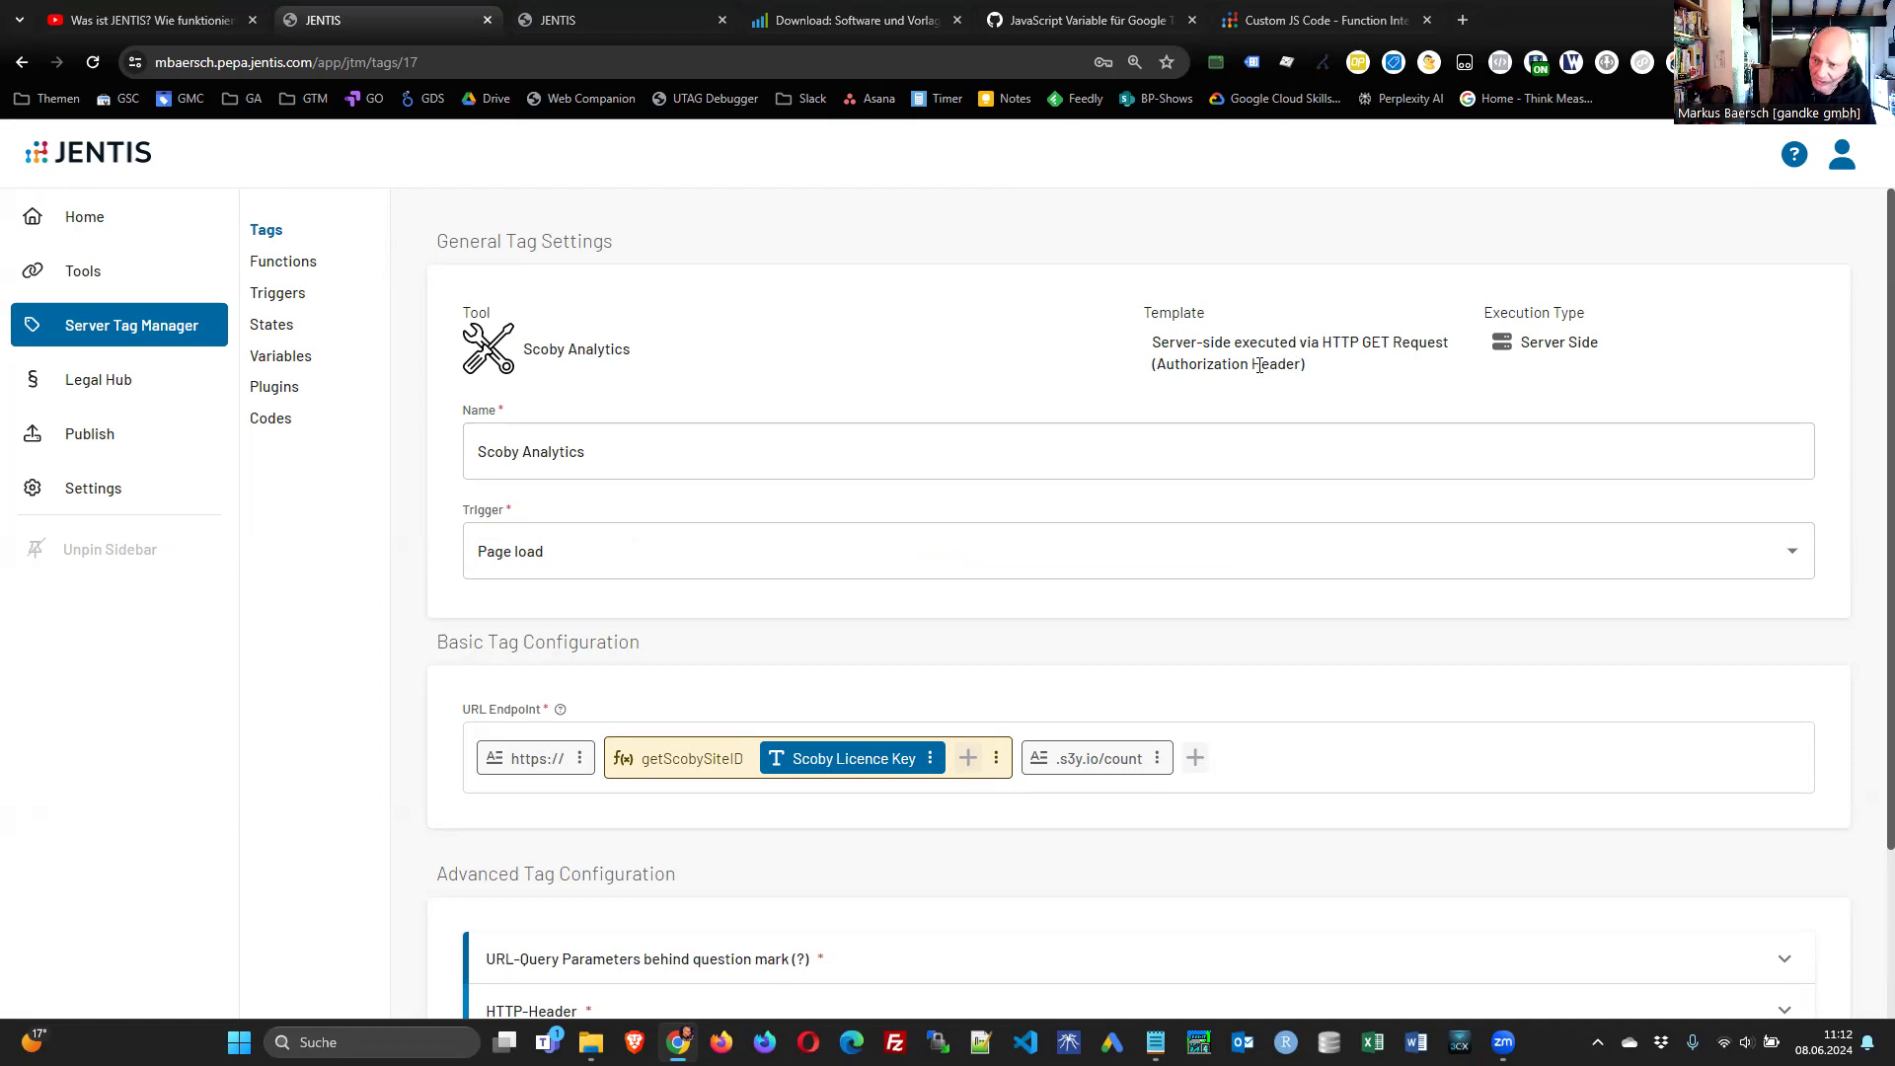
- Expand the Scoby Analytics tag's URL-Query Parameters to show each parameter's name and value
{"action": "scroll", "coordinate": [1451, 483], "scroll_direction": "down", "scroll_amount": 2}
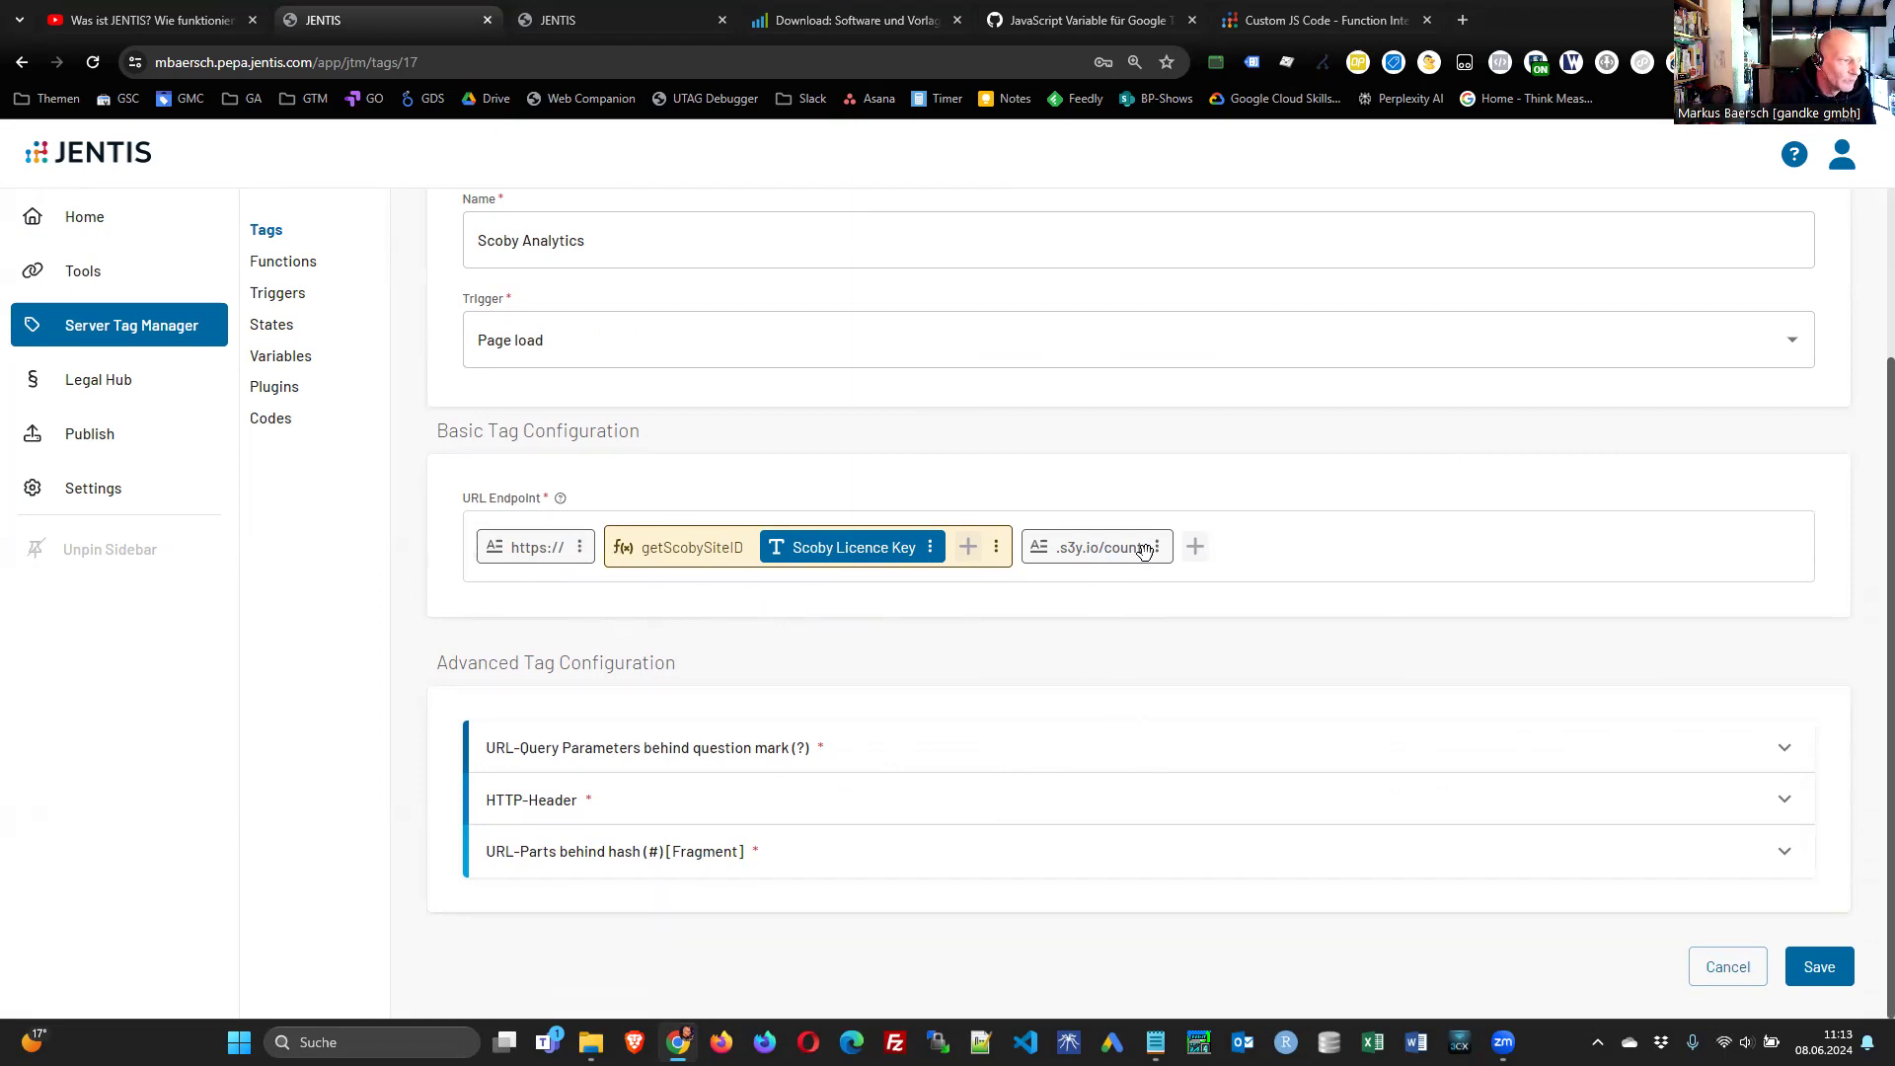
{"action": "left_click", "coordinate": [1780, 753]}
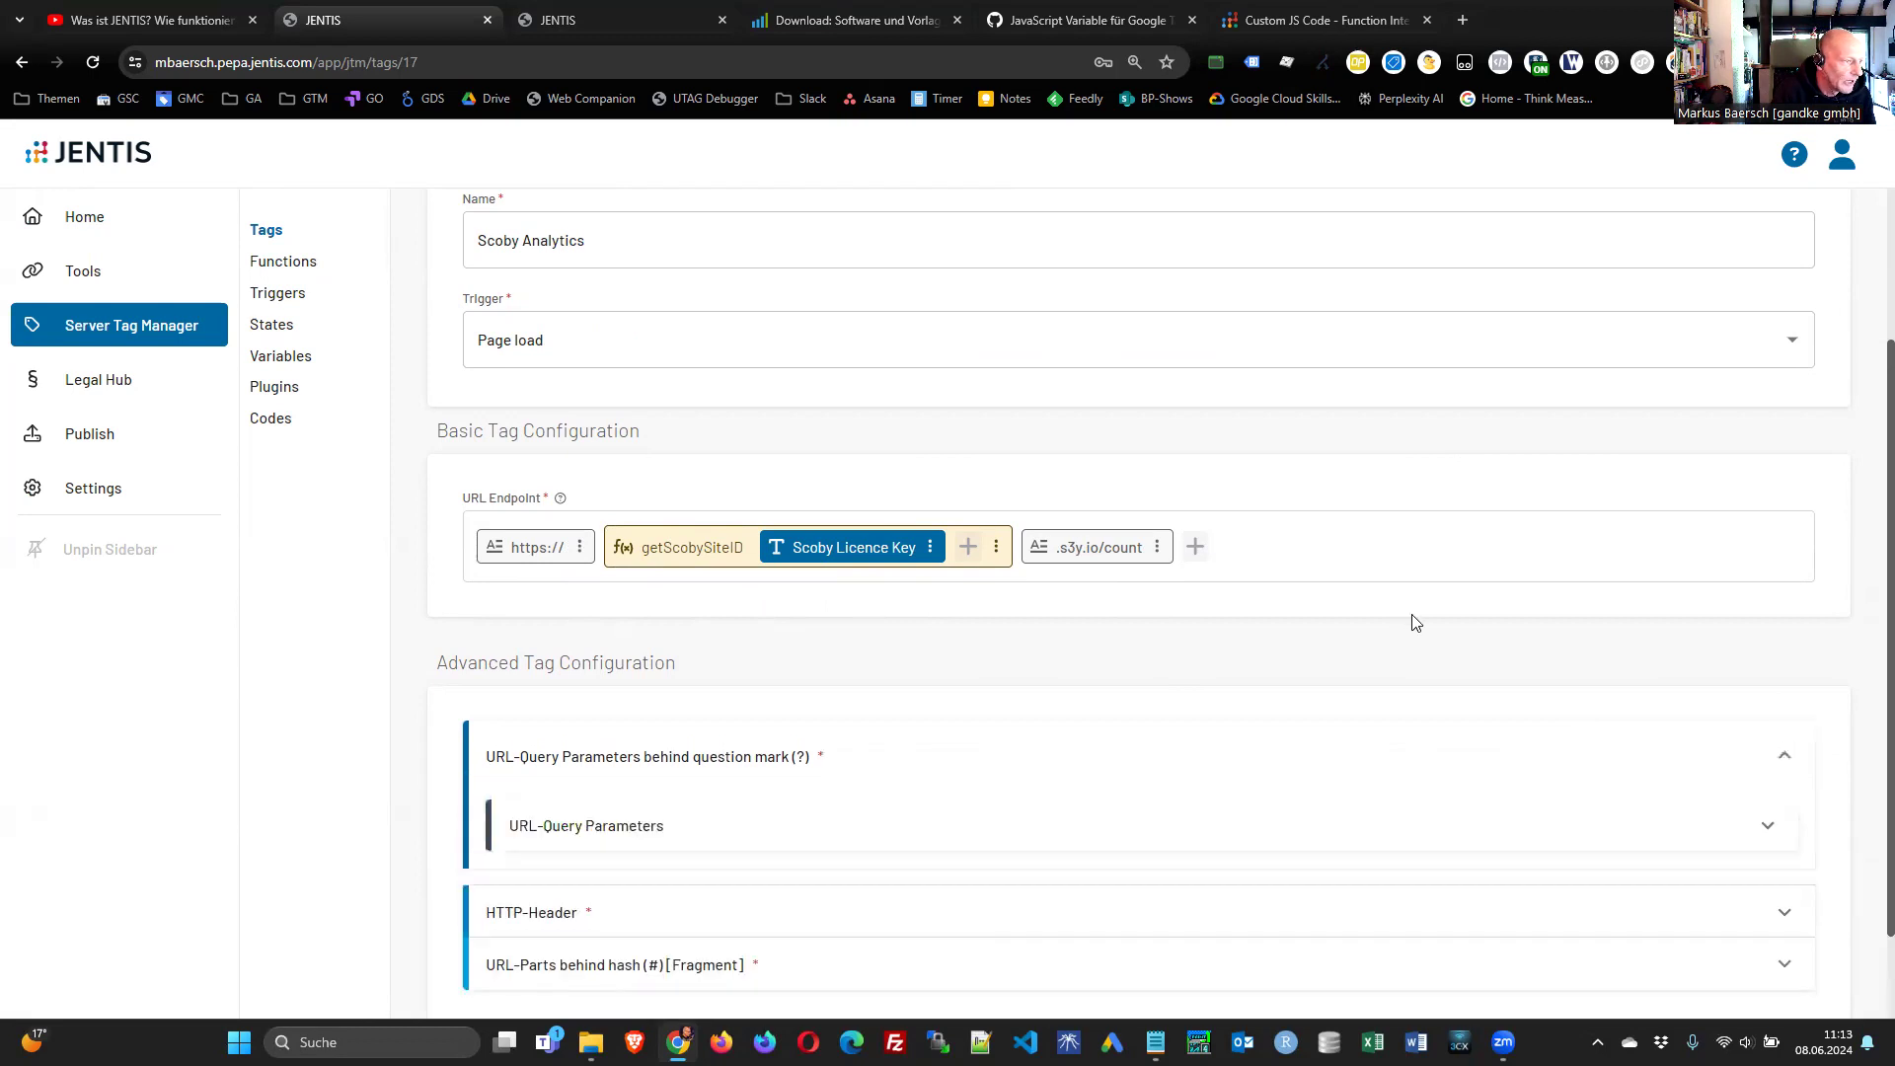
{"action": "scroll", "coordinate": [1734, 711], "scroll_direction": "down", "scroll_amount": 1}
{"action": "scroll", "coordinate": [1285, 686], "scroll_direction": "down", "scroll_amount": 4}
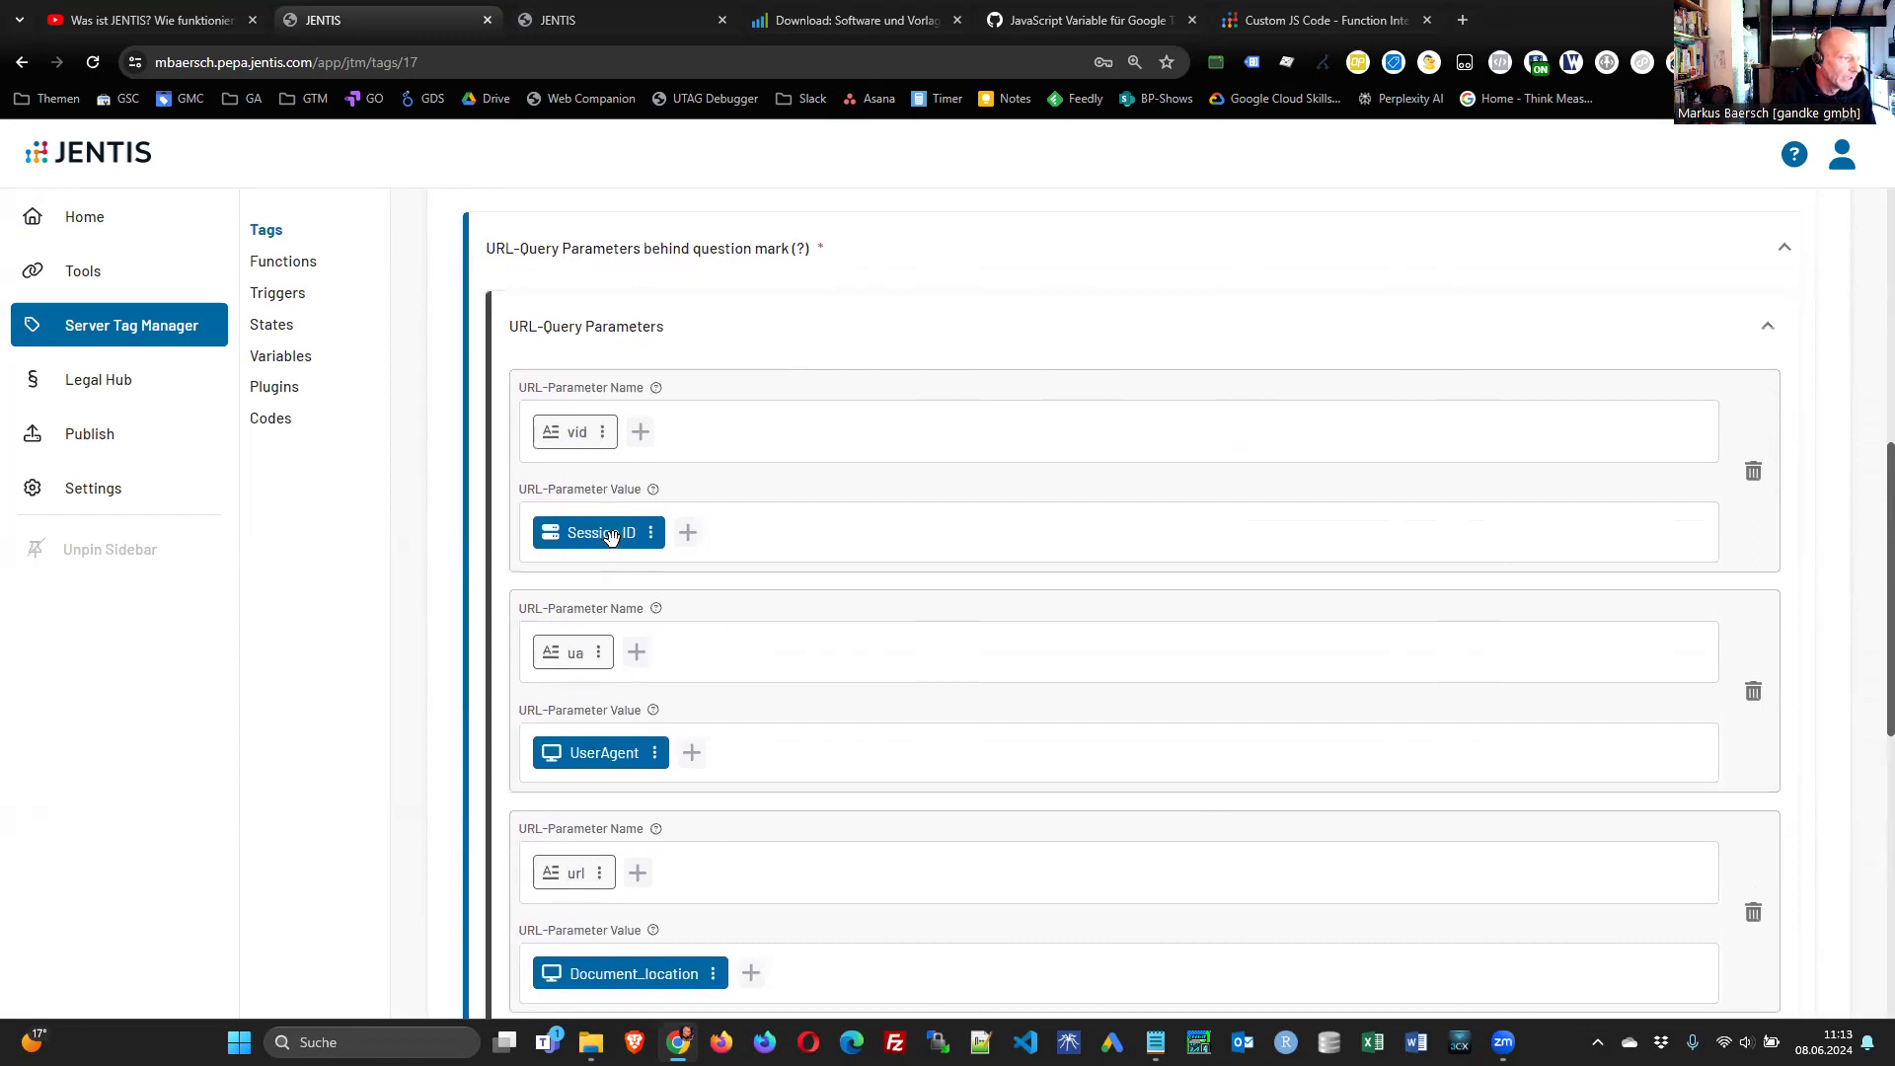
- Replace the Session ID variable in the vid parameter's value with the 24h Random Value variable
{"action": "left_click", "coordinate": [650, 533]}
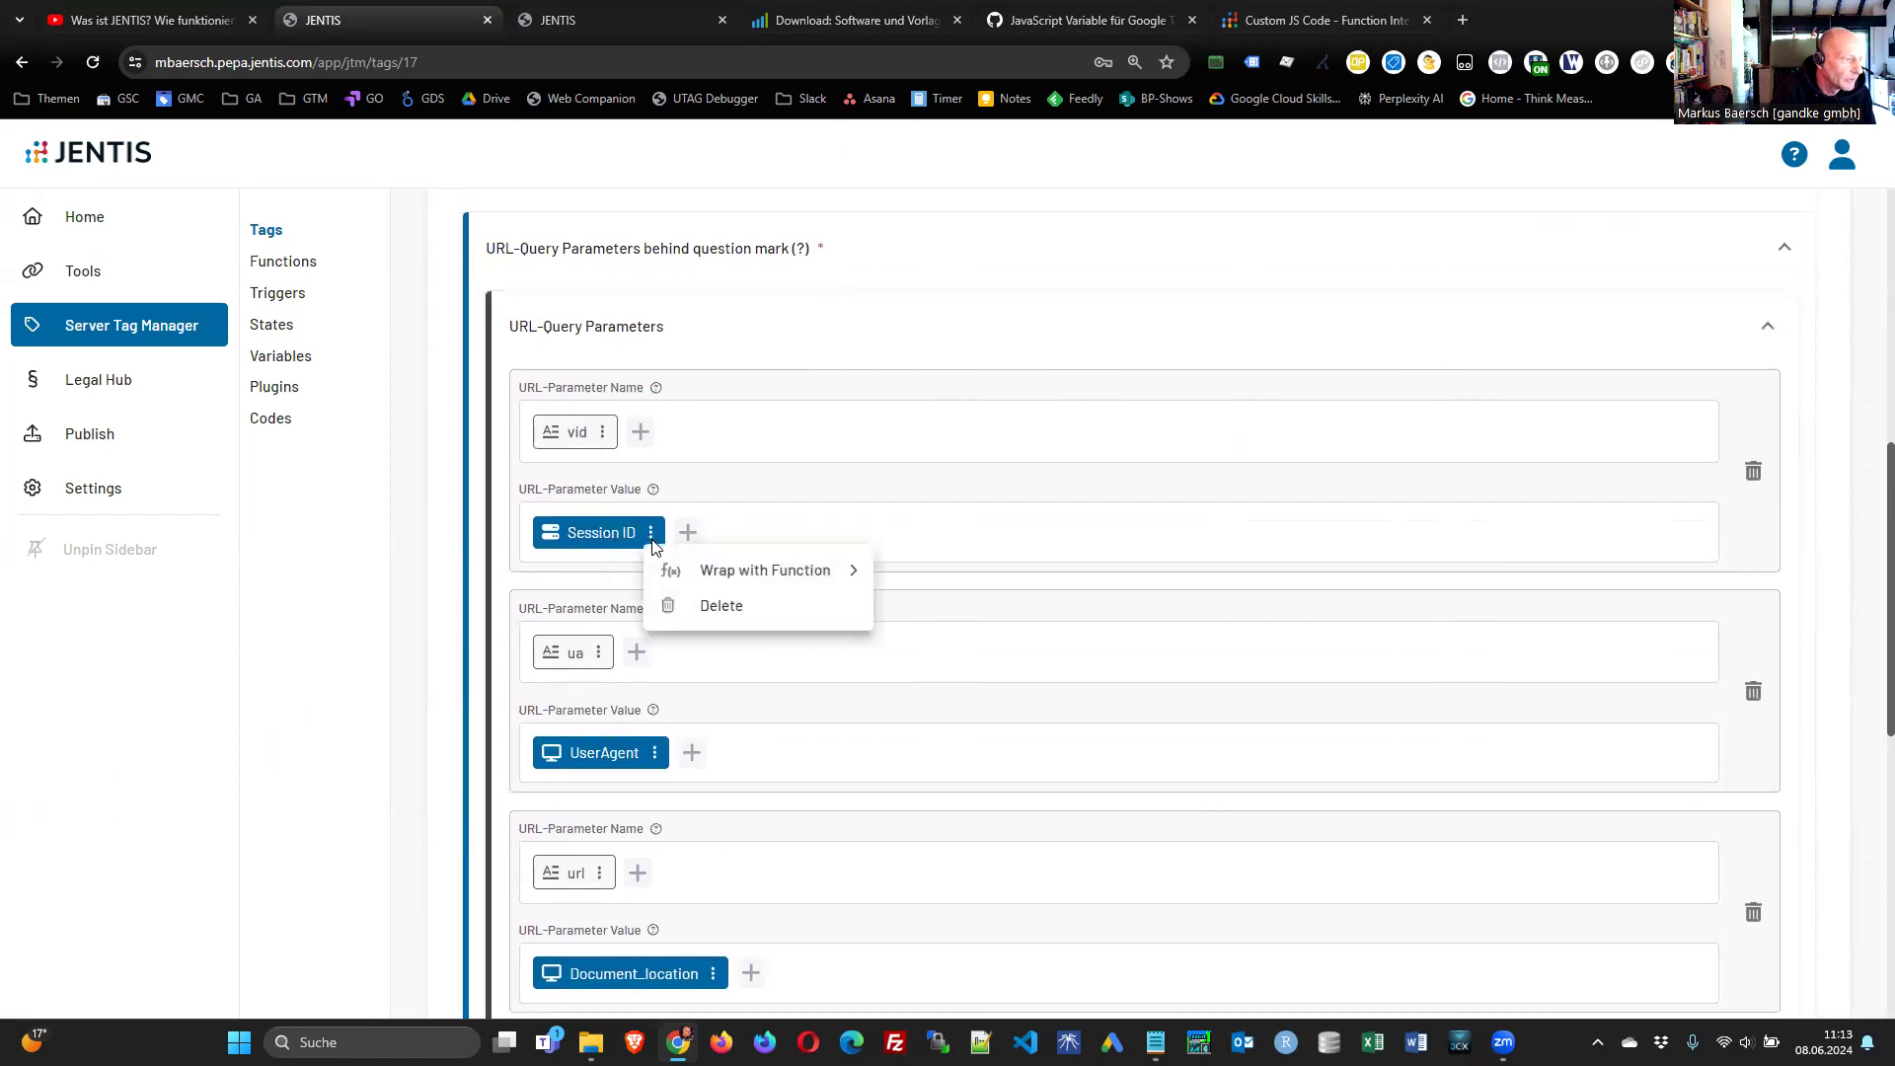
{"action": "left_click", "coordinate": [731, 603]}
{"action": "left_click", "coordinate": [545, 531]}
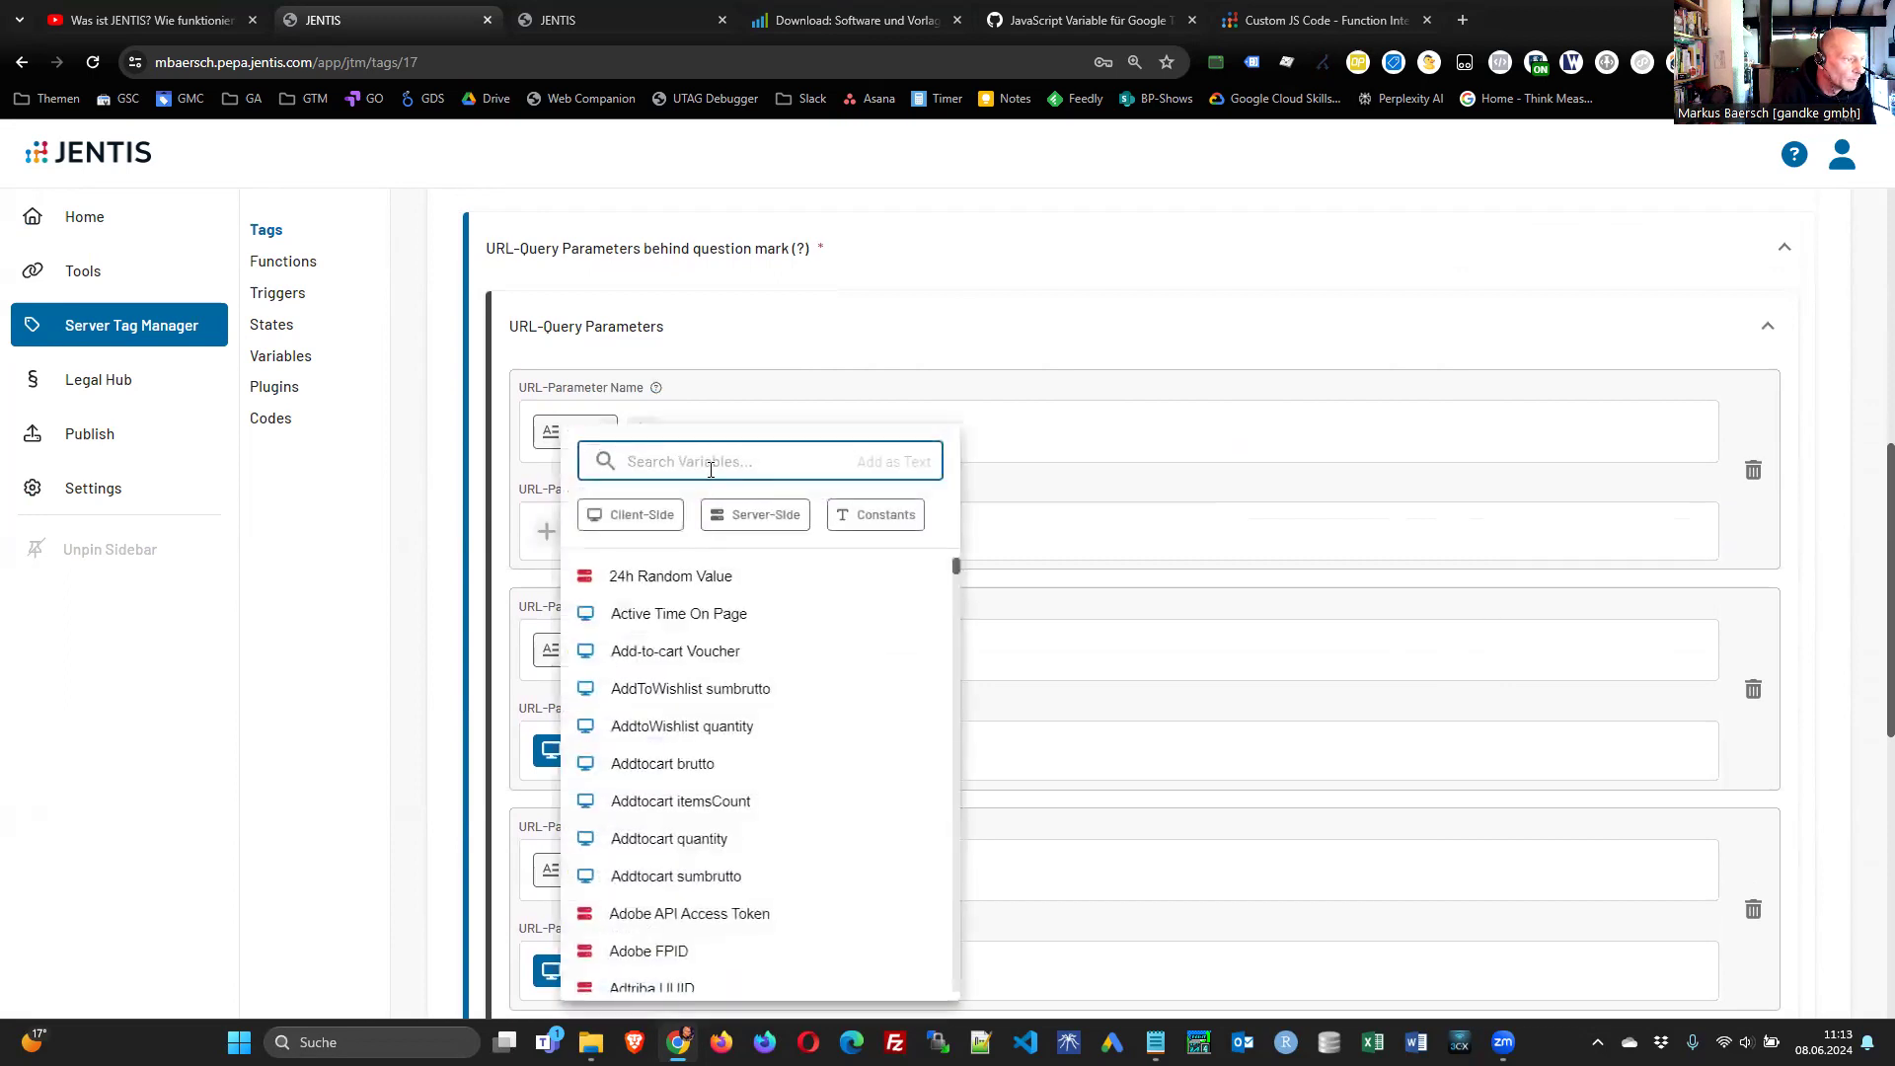
{"action": "left_click", "coordinate": [708, 577]}
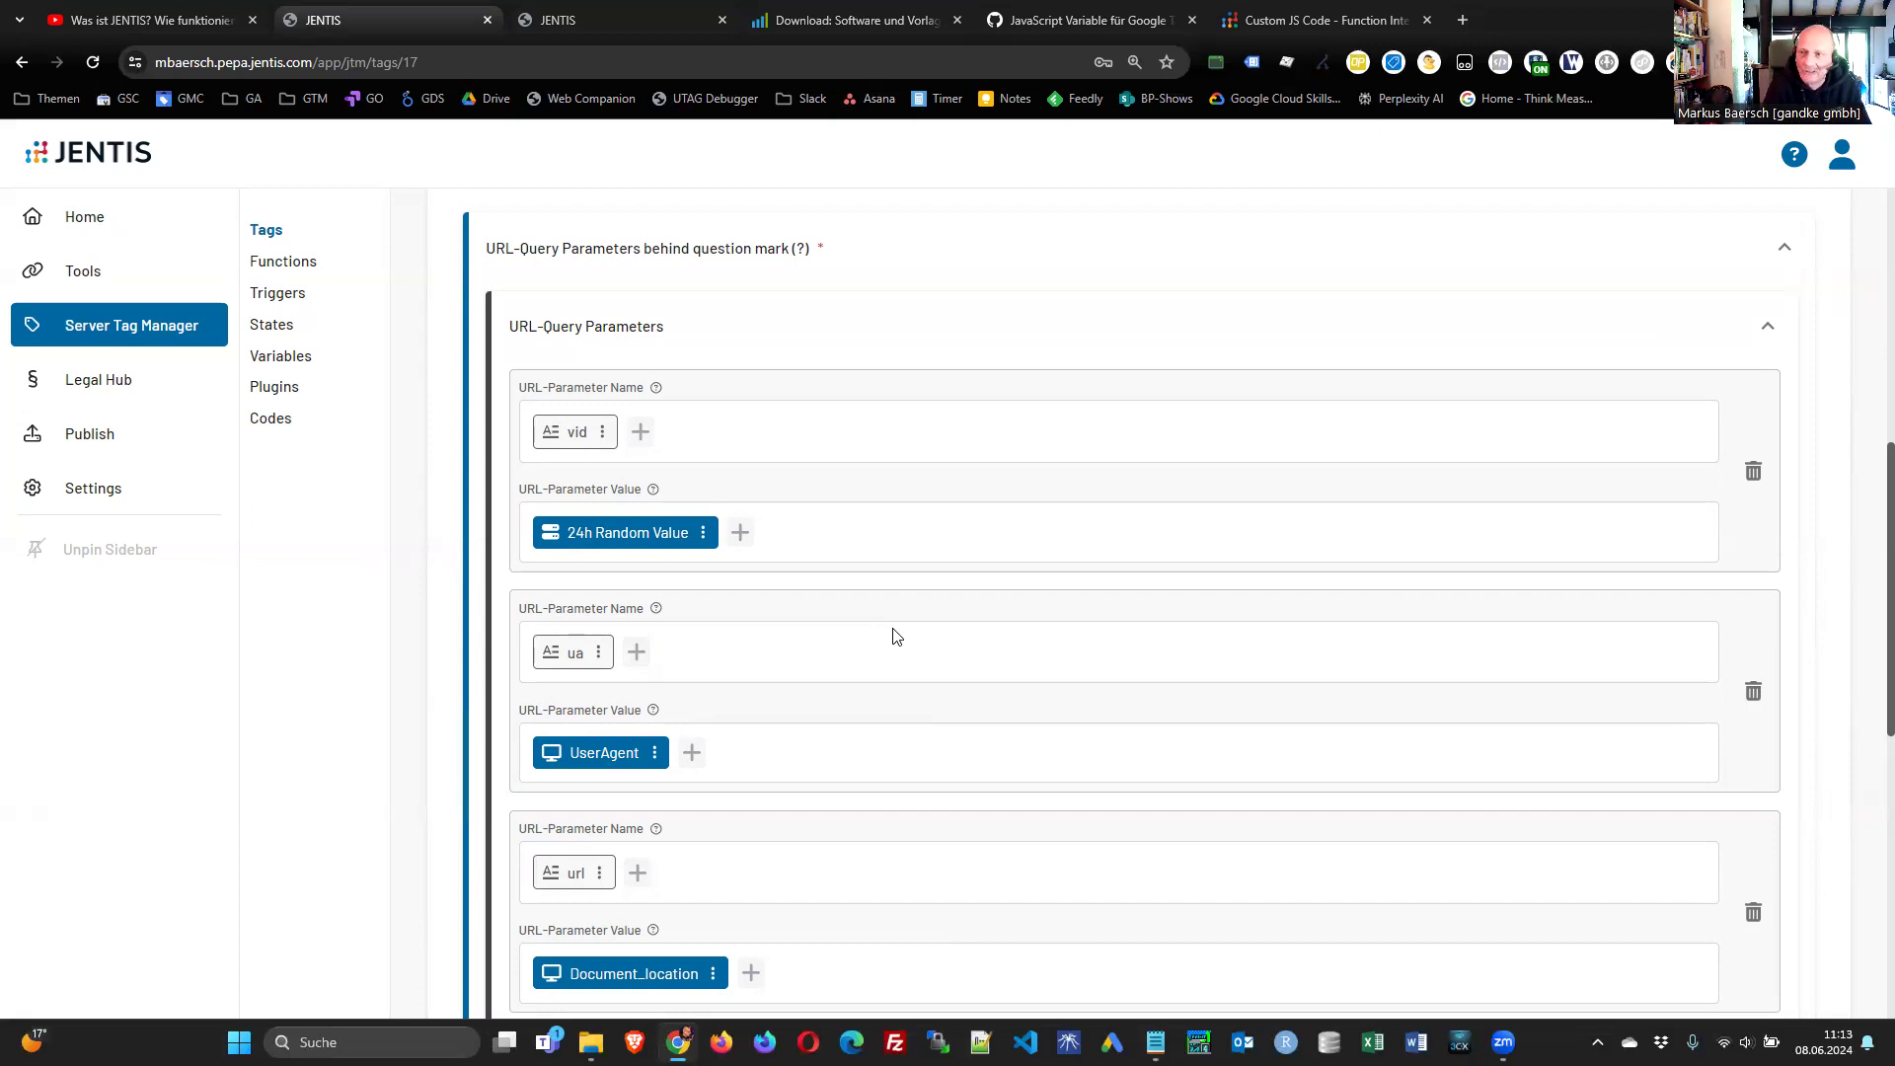
- Review the tag's remaining query parameters and expand the HTTP-Header section to examine its authorization scheme and parameters
{"action": "scroll", "coordinate": [1115, 650], "scroll_direction": "down", "scroll_amount": 2}
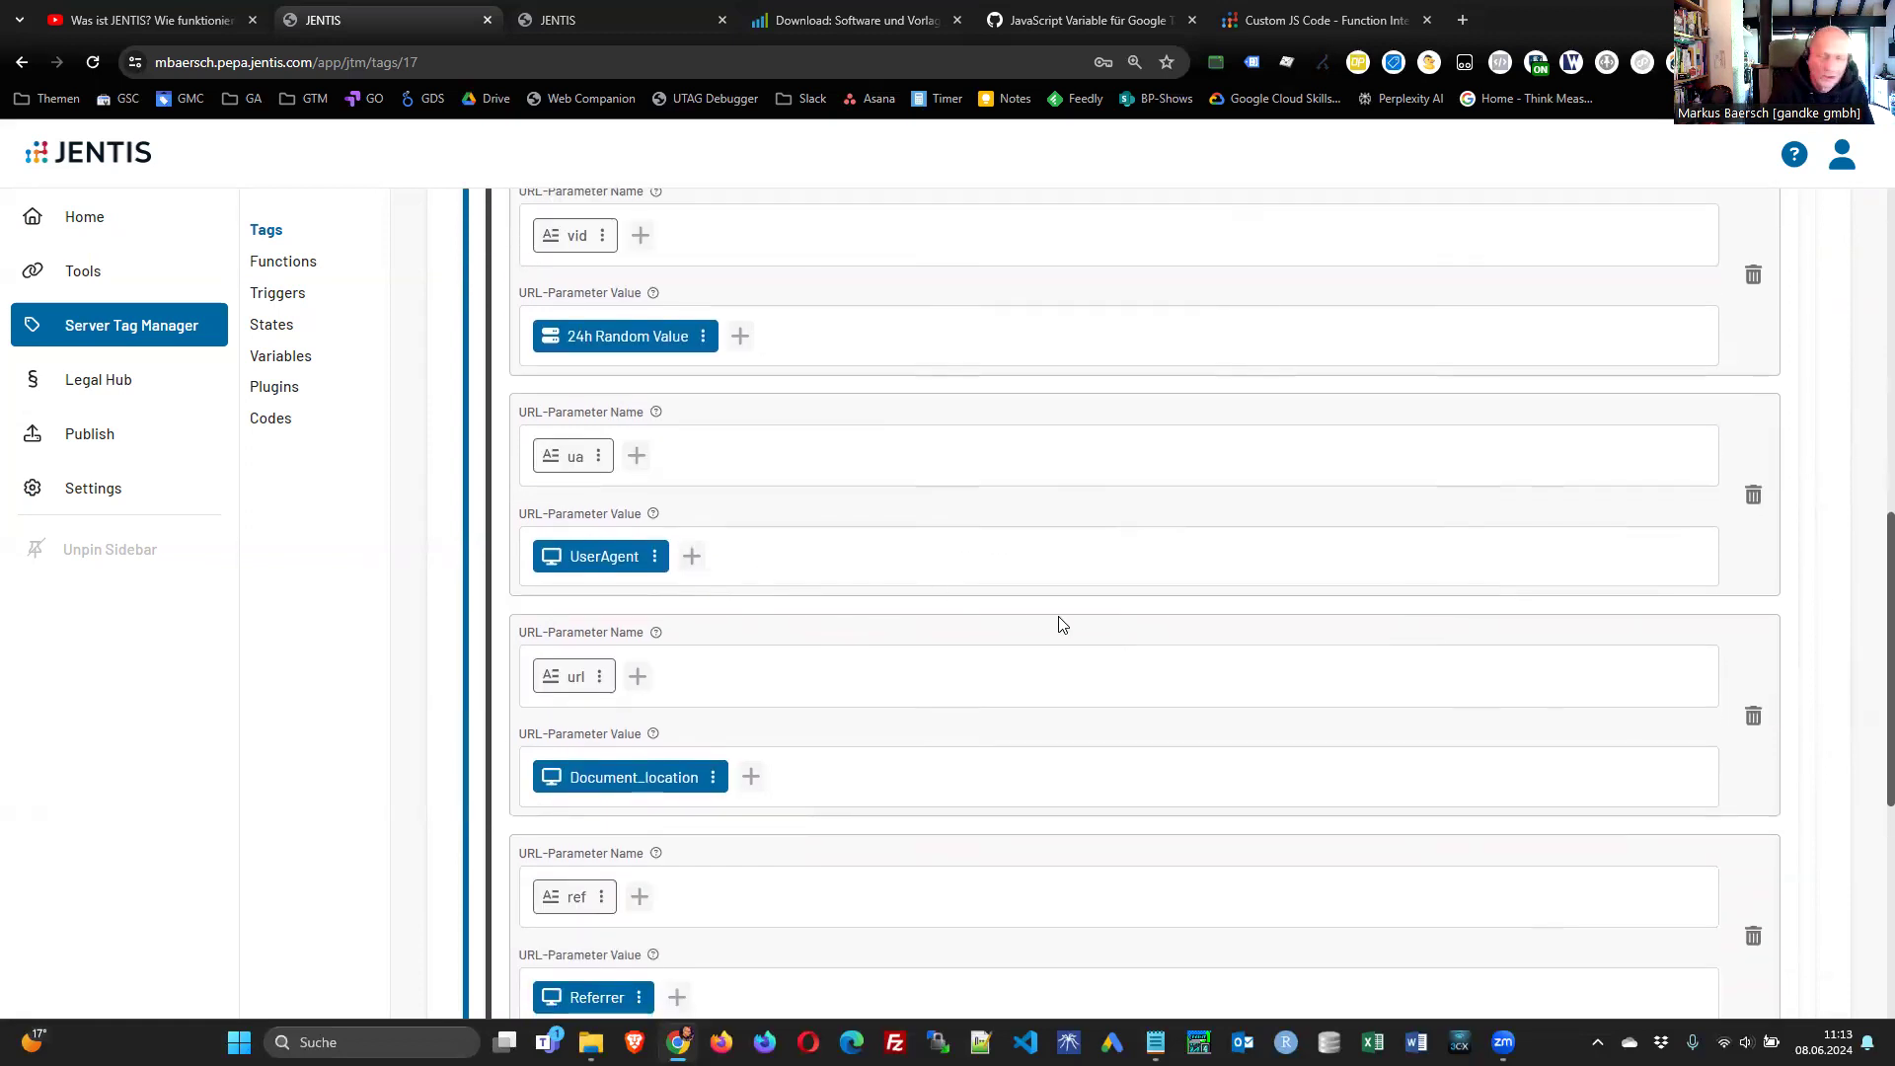
{"action": "scroll", "coordinate": [1224, 716], "scroll_direction": "down", "scroll_amount": 4}
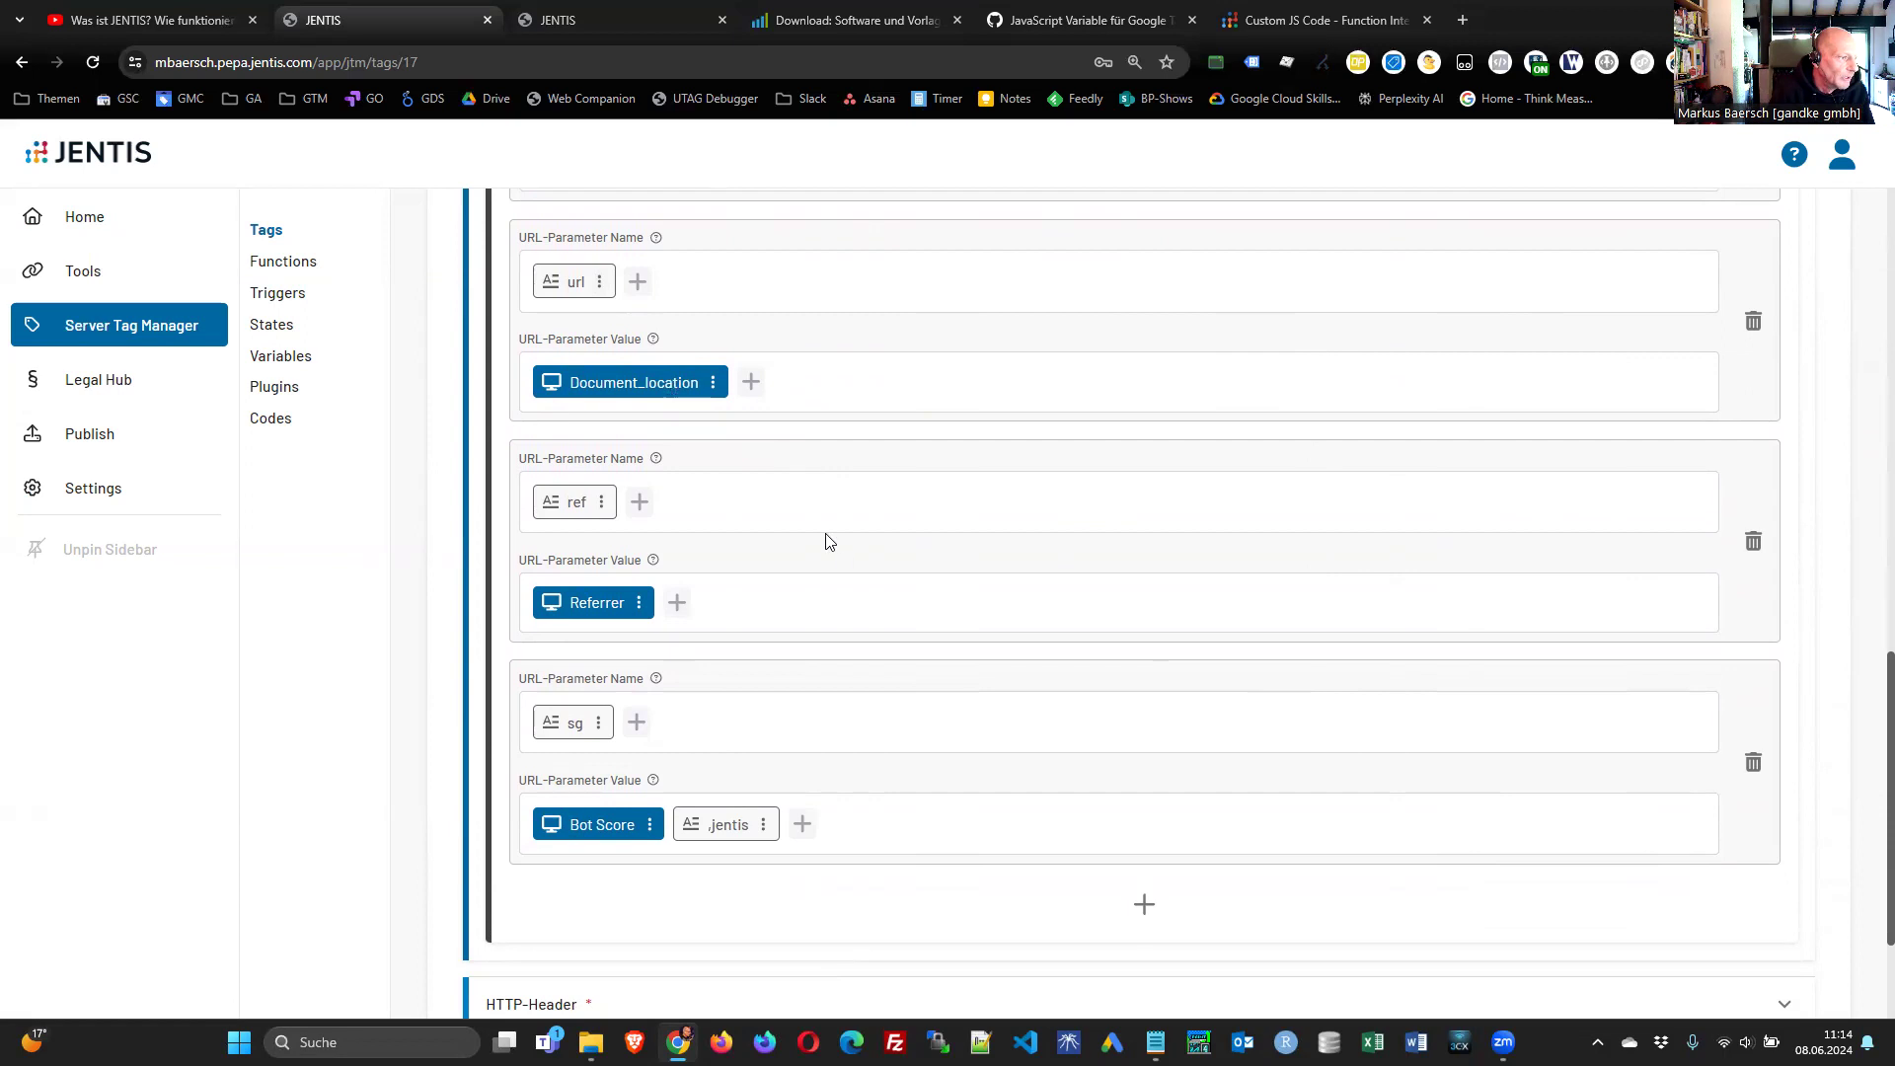
{"action": "scroll", "coordinate": [1036, 707], "scroll_direction": "down", "scroll_amount": 2}
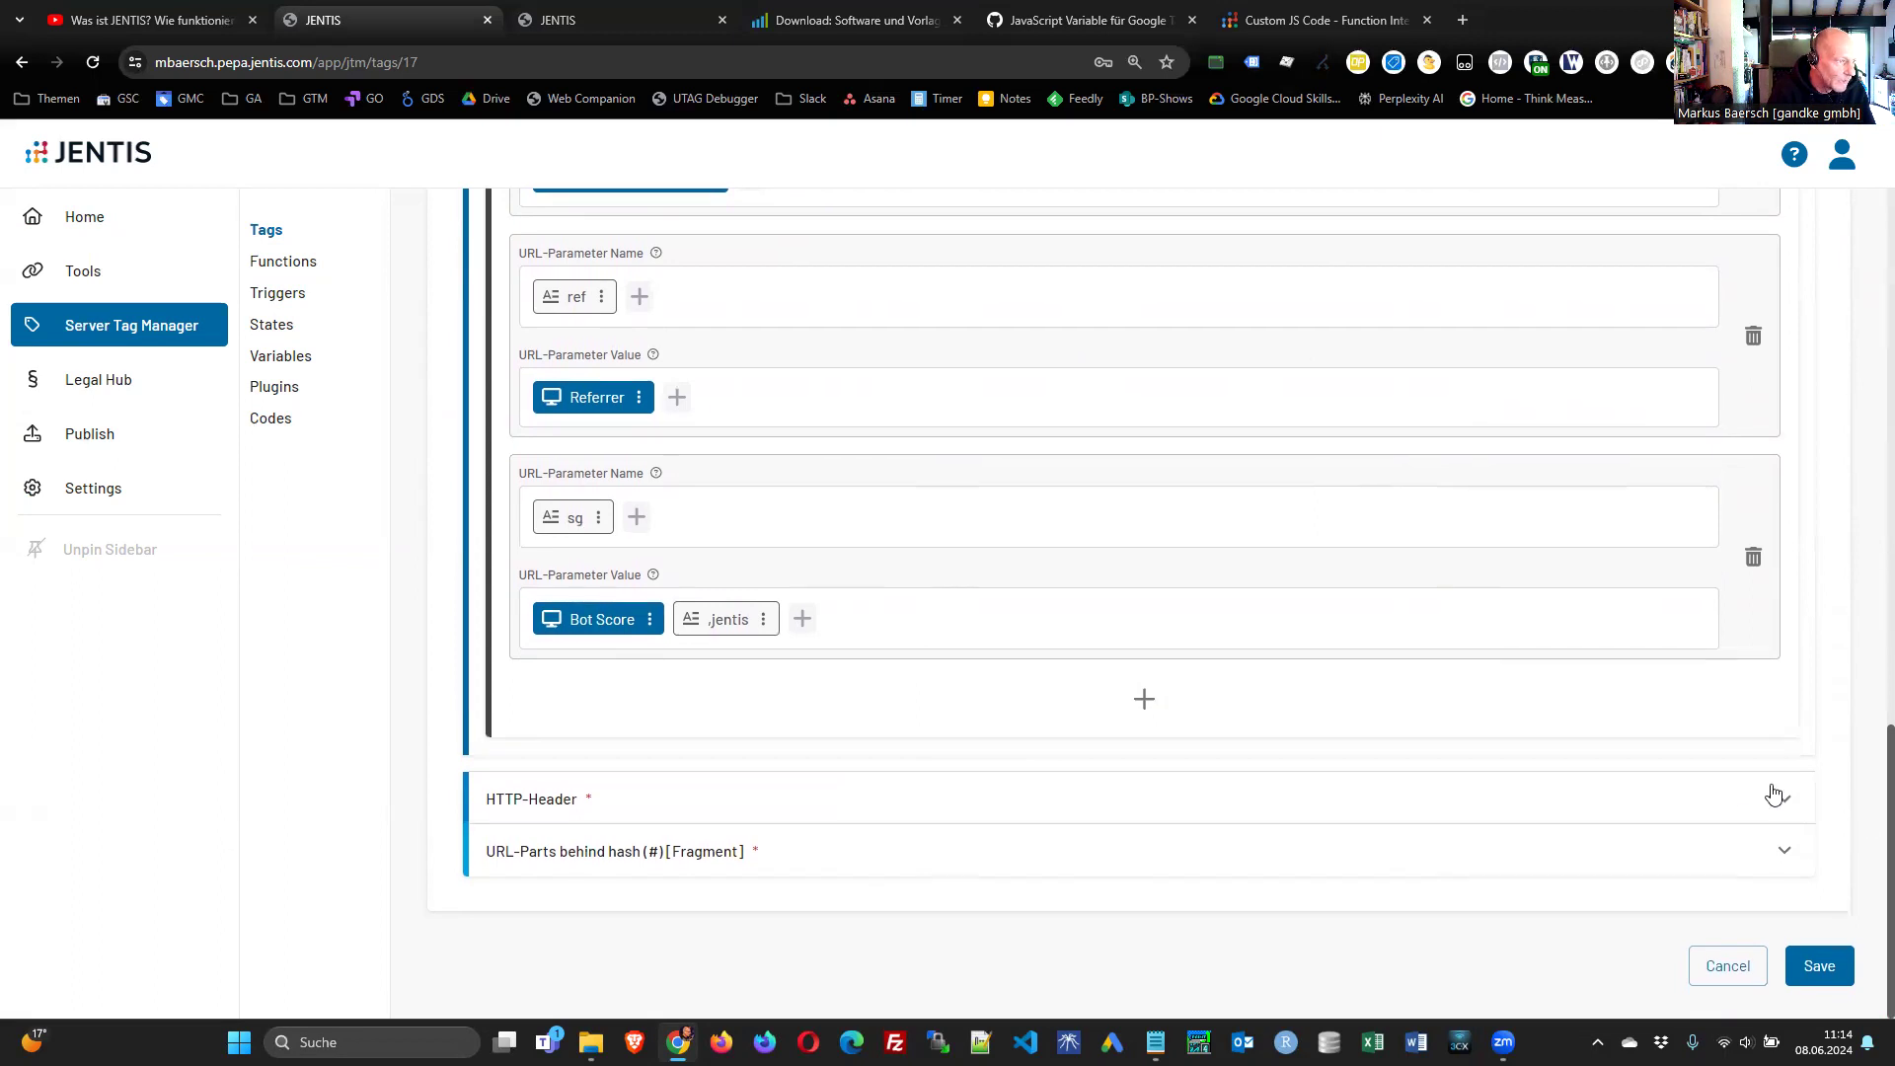
{"action": "left_click", "coordinate": [1642, 789]}
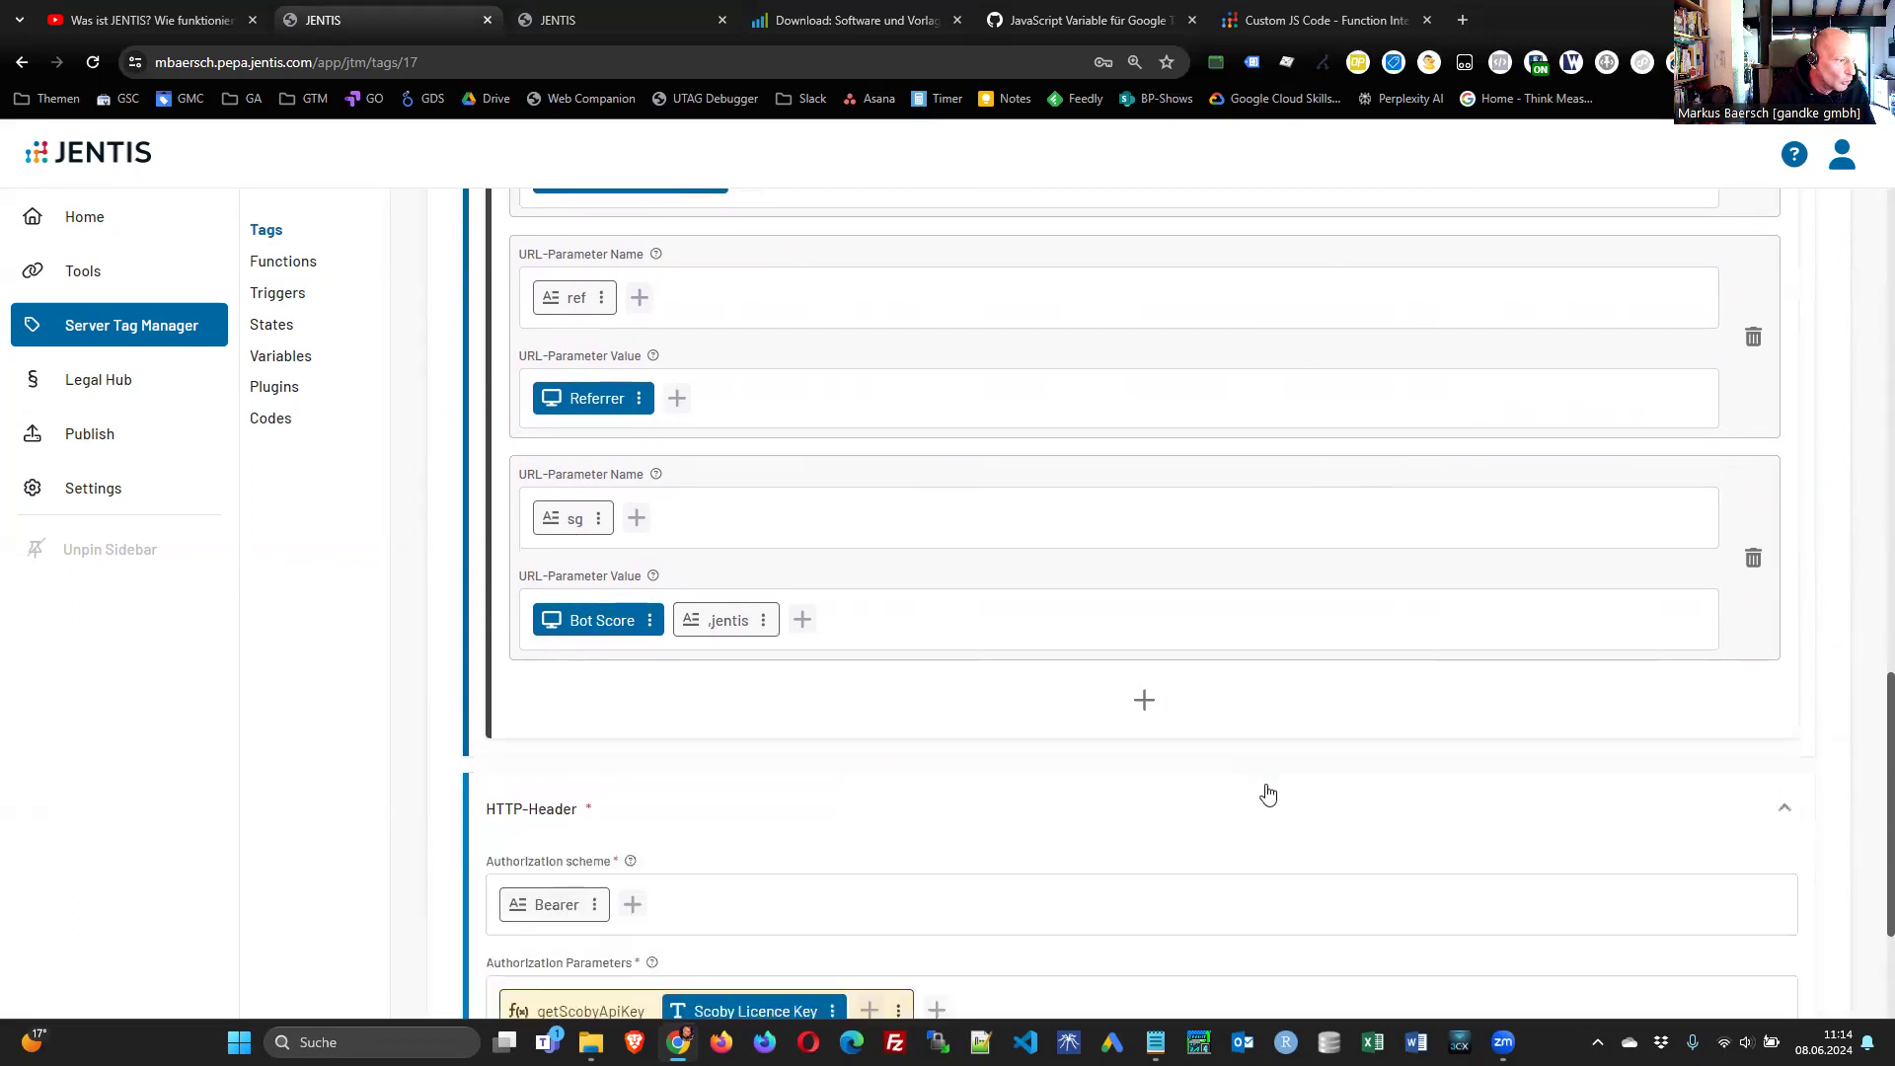
{"action": "scroll", "coordinate": [1263, 780], "scroll_direction": "down", "scroll_amount": 3}
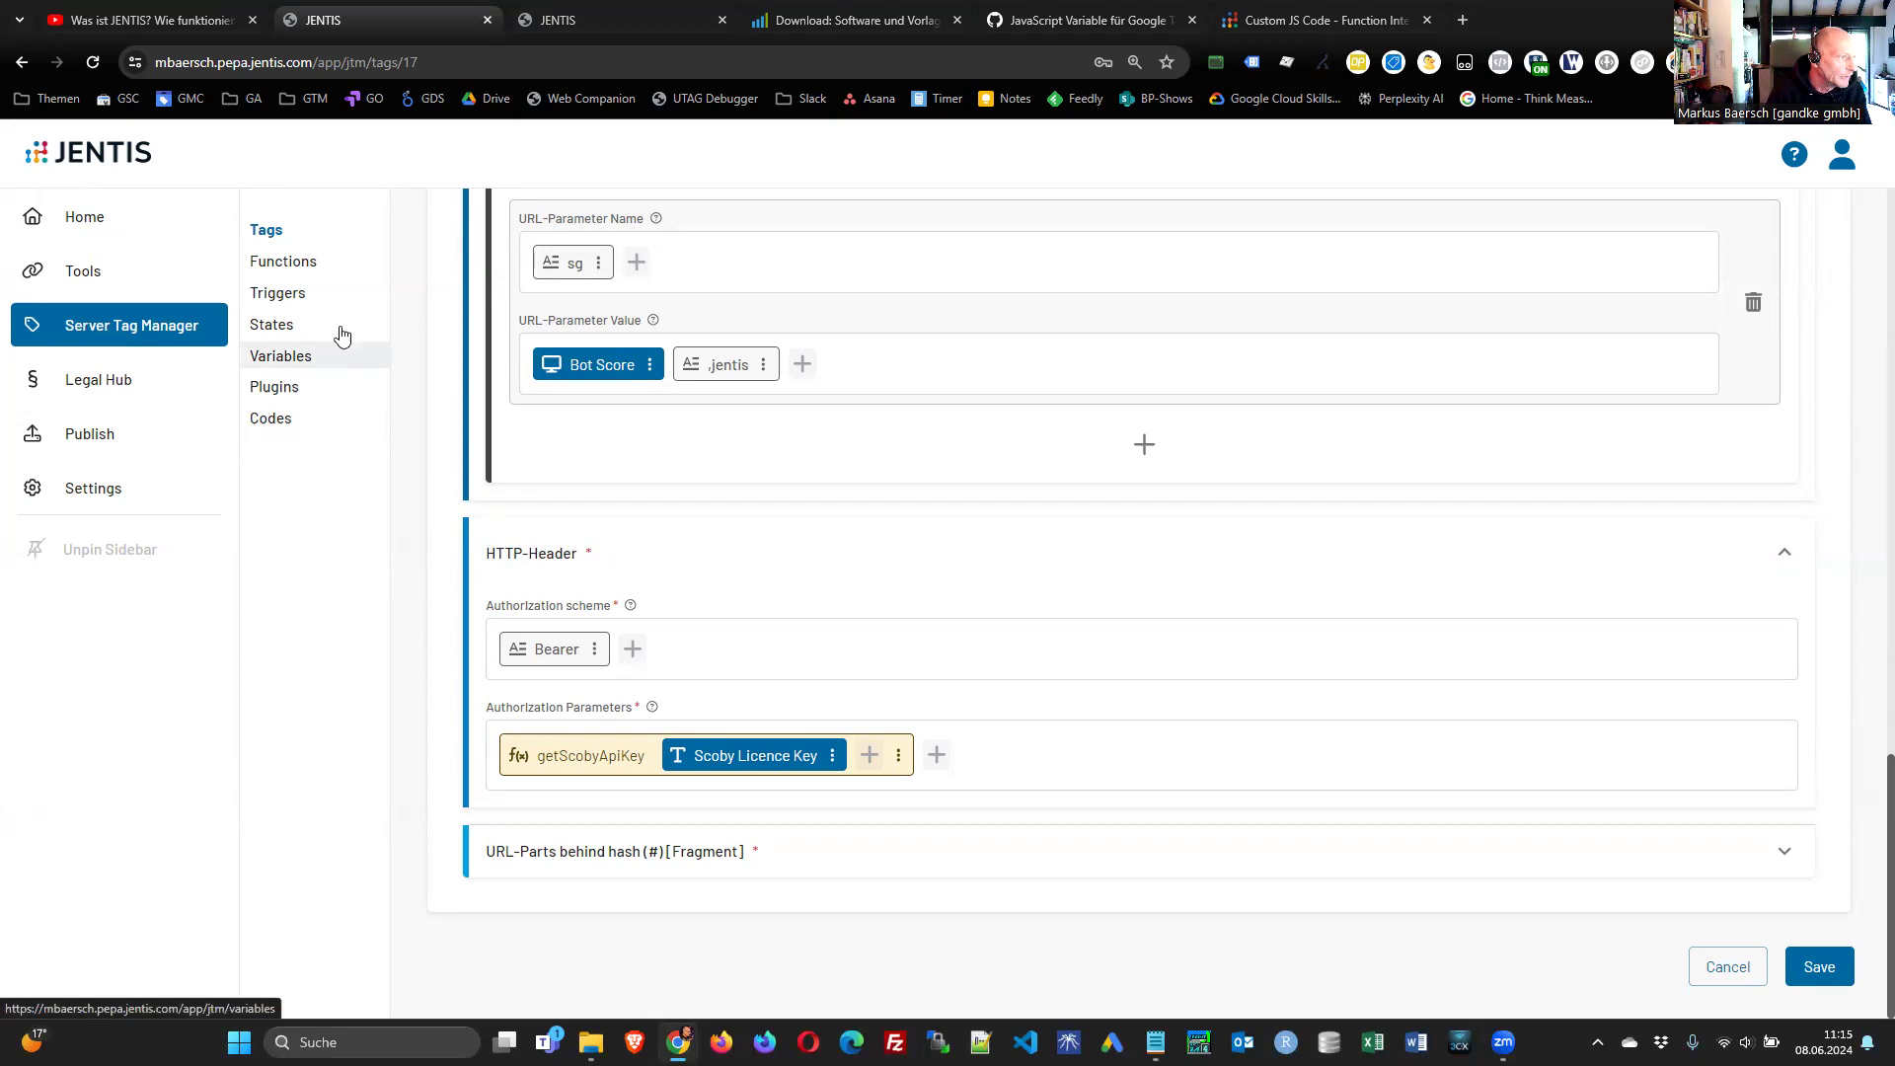
- Search the functions for "getSc" and open the getScobySiteID function
{"action": "left_click", "coordinate": [309, 264]}
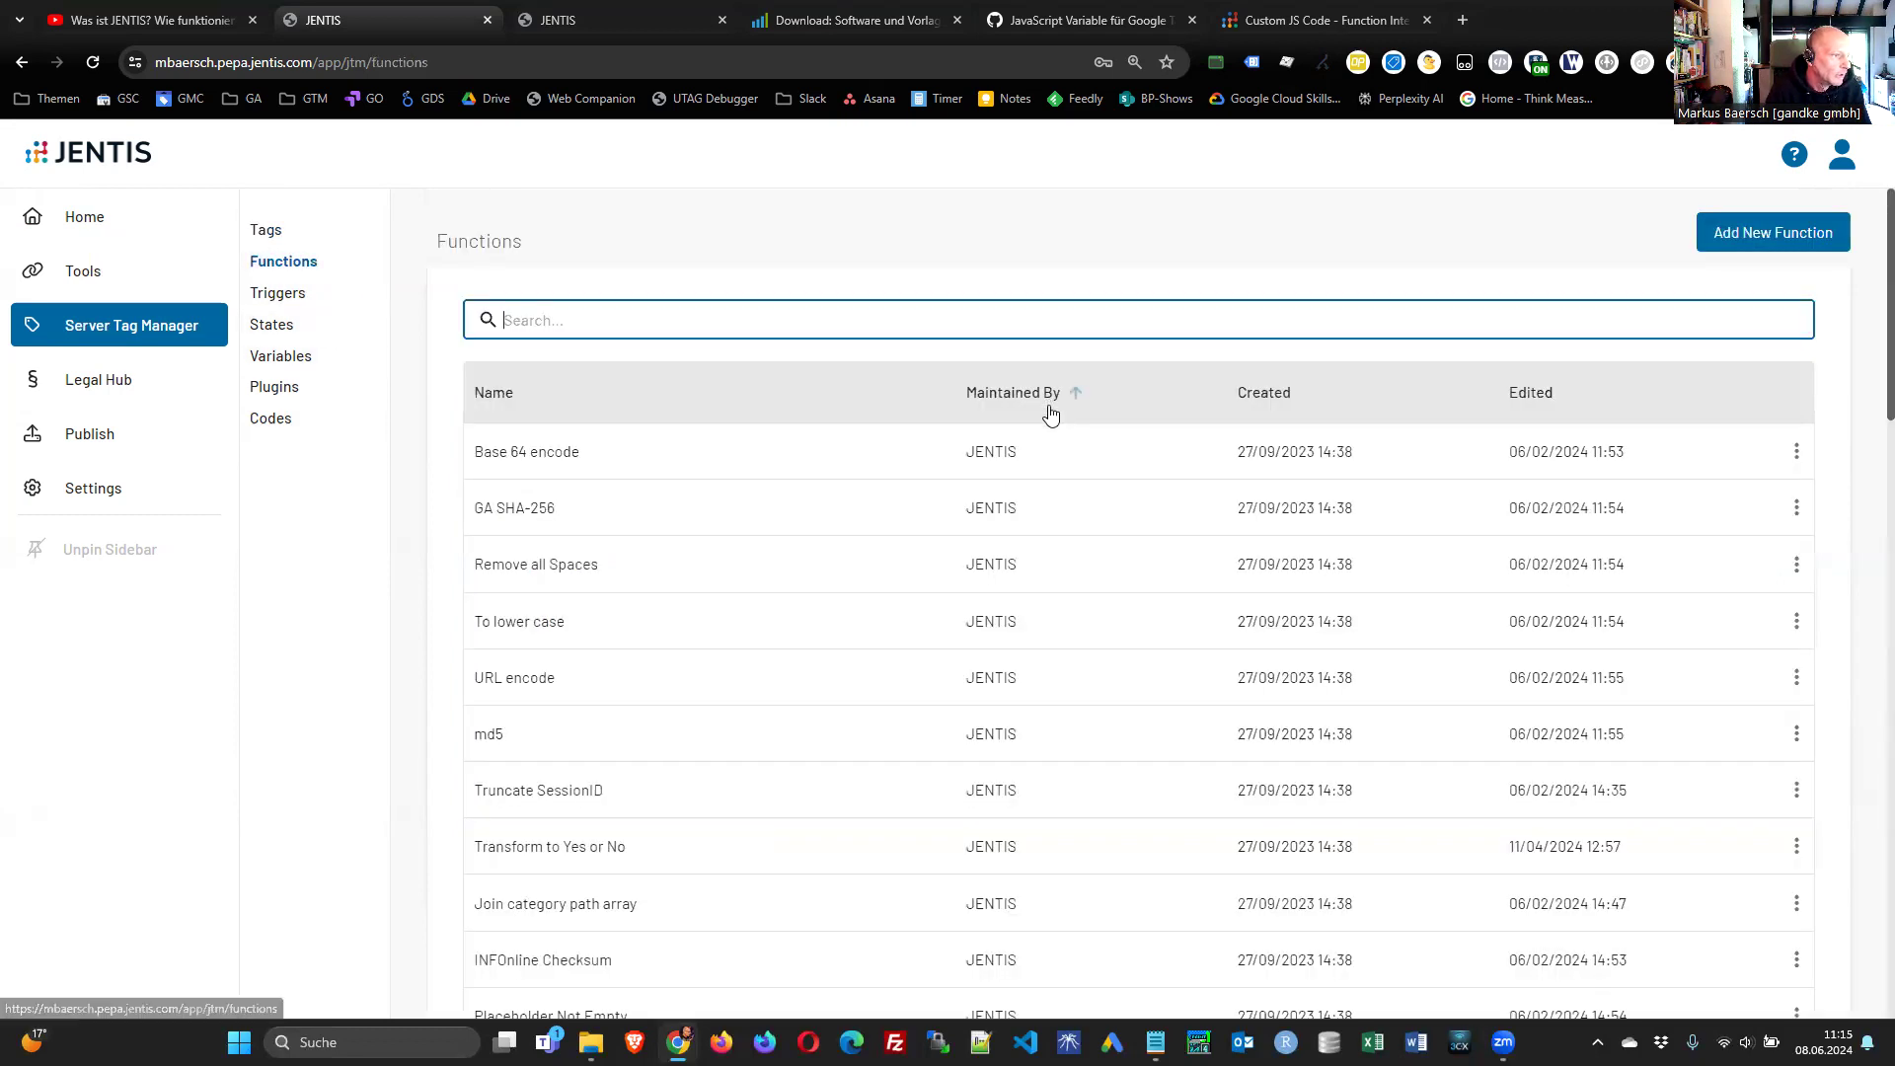
{"action": "left_click", "coordinate": [653, 320]}
{"action": "type", "text": "getSc"}
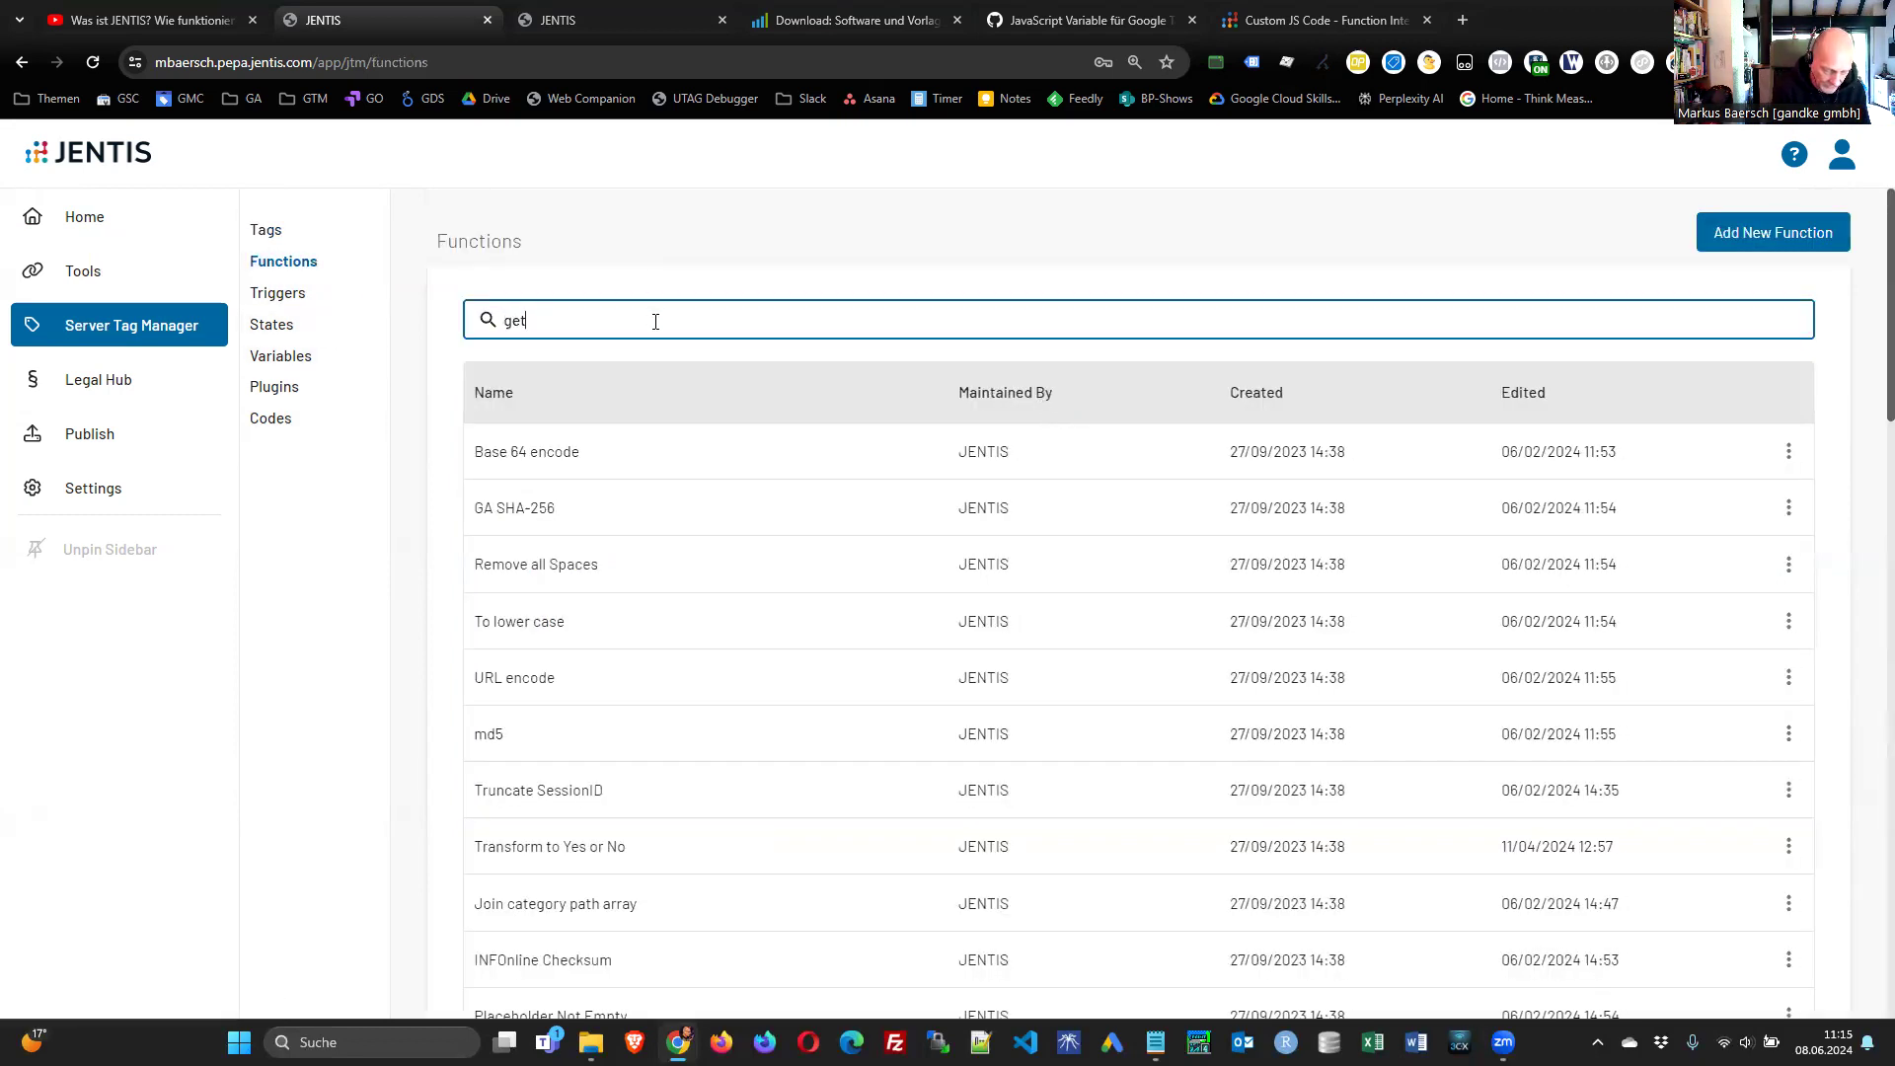
{"action": "left_click", "coordinate": [610, 455]}
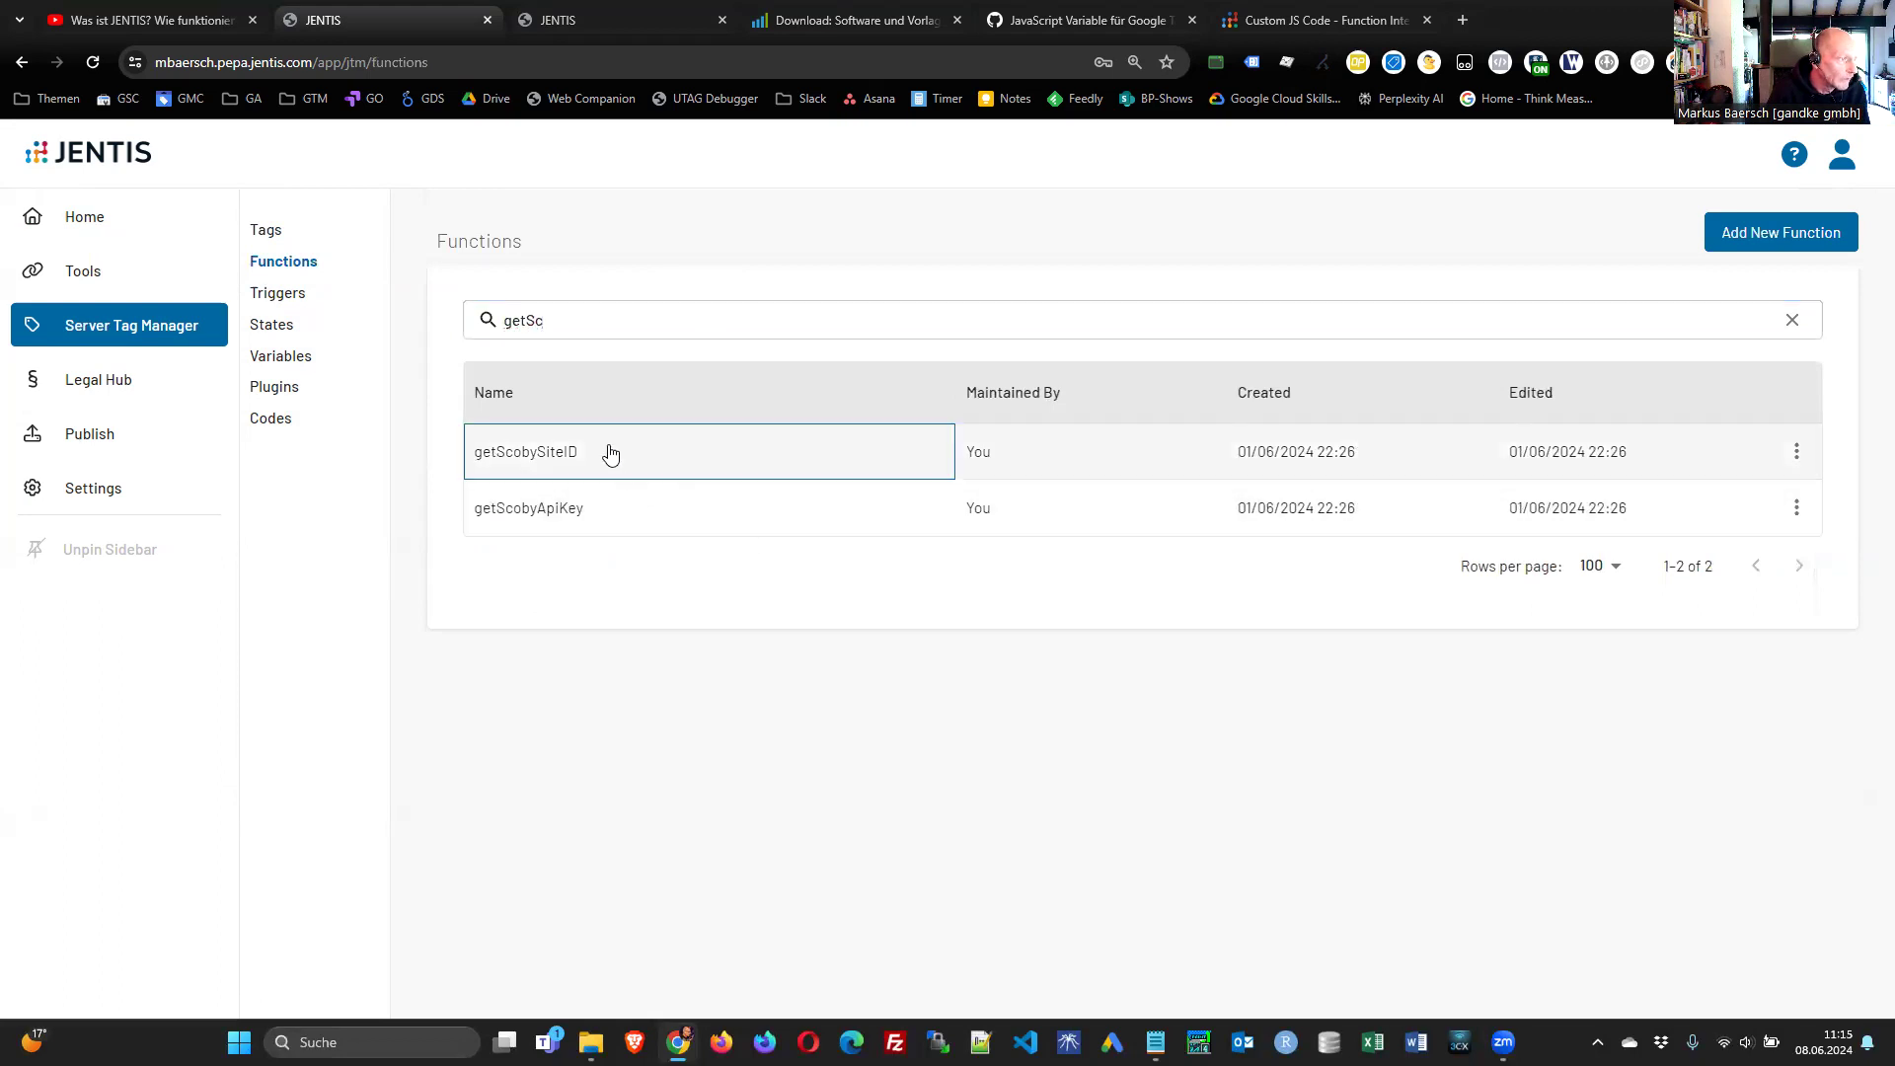
{"action": "left_click", "coordinate": [627, 525]}
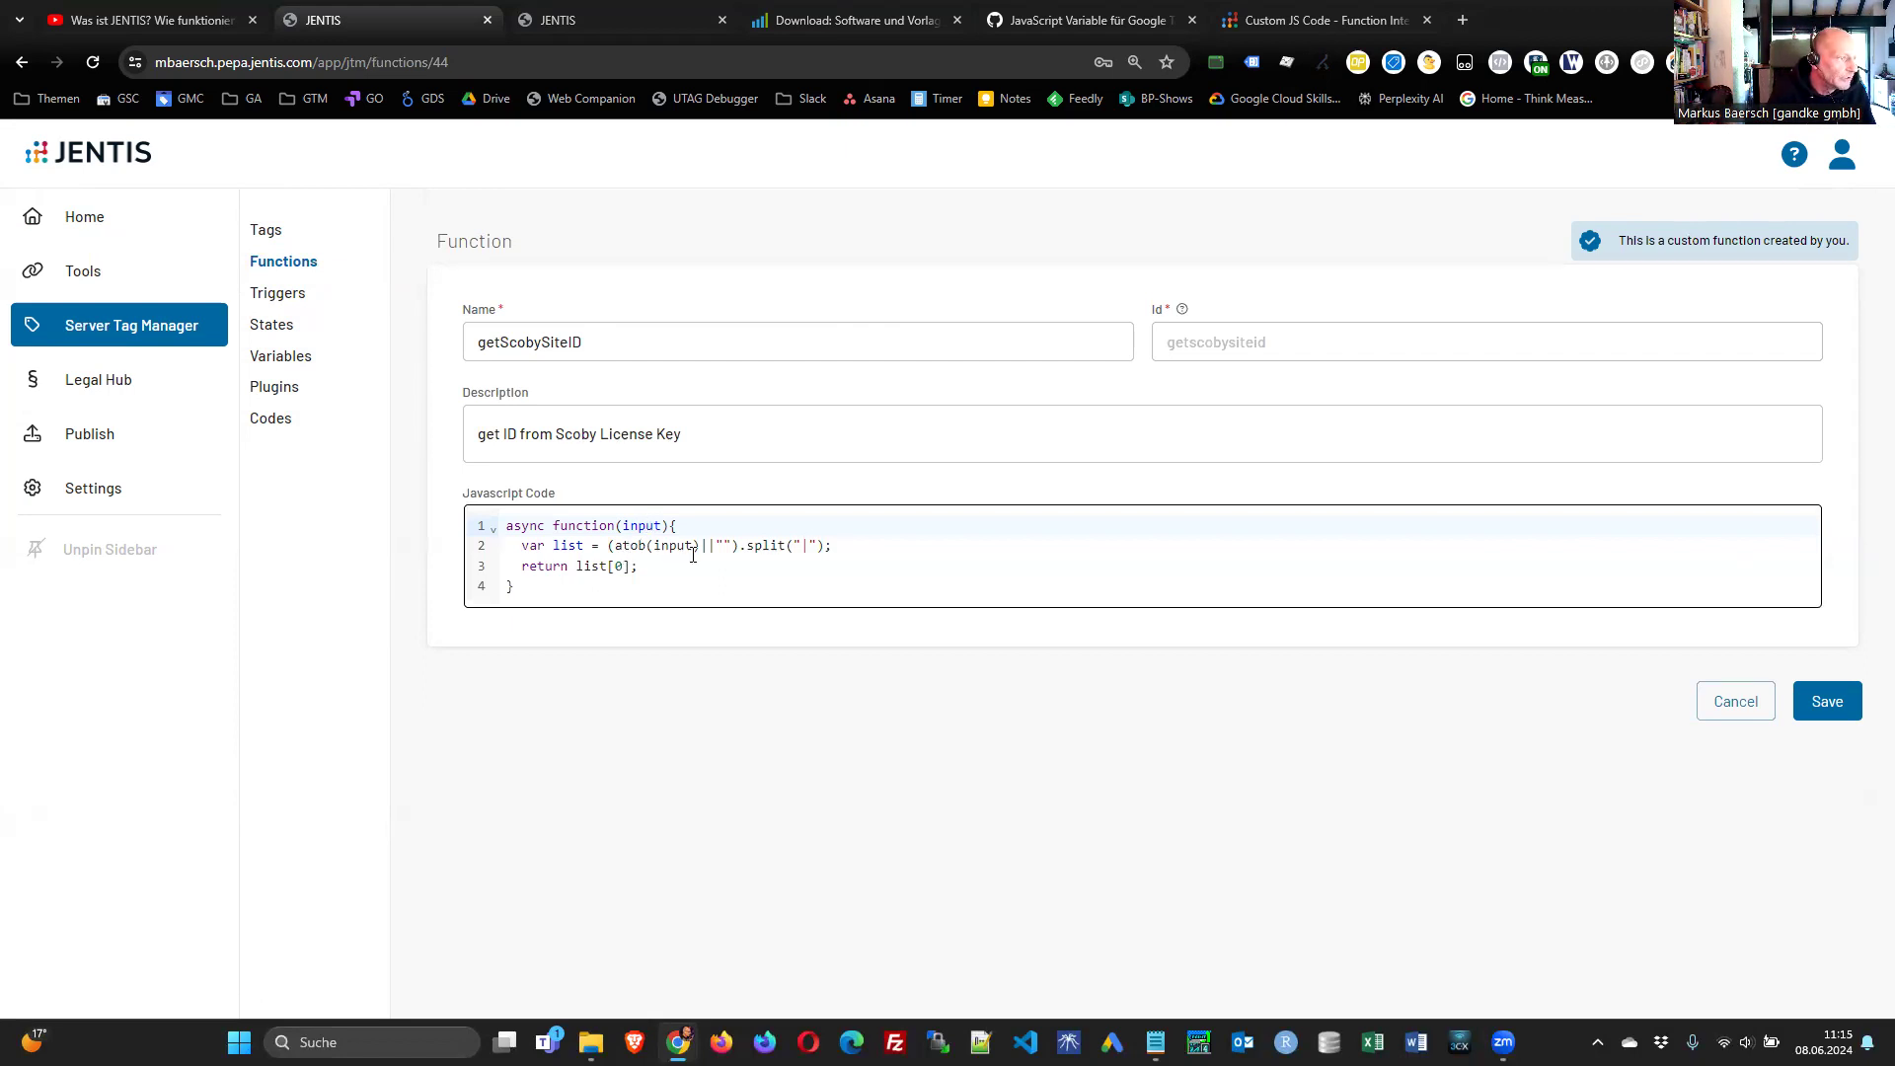
- Highlight the split separator in getScobySiteID's JavaScript code, check its return line, and close the function without saving
{"action": "double_click", "coordinate": [804, 545]}
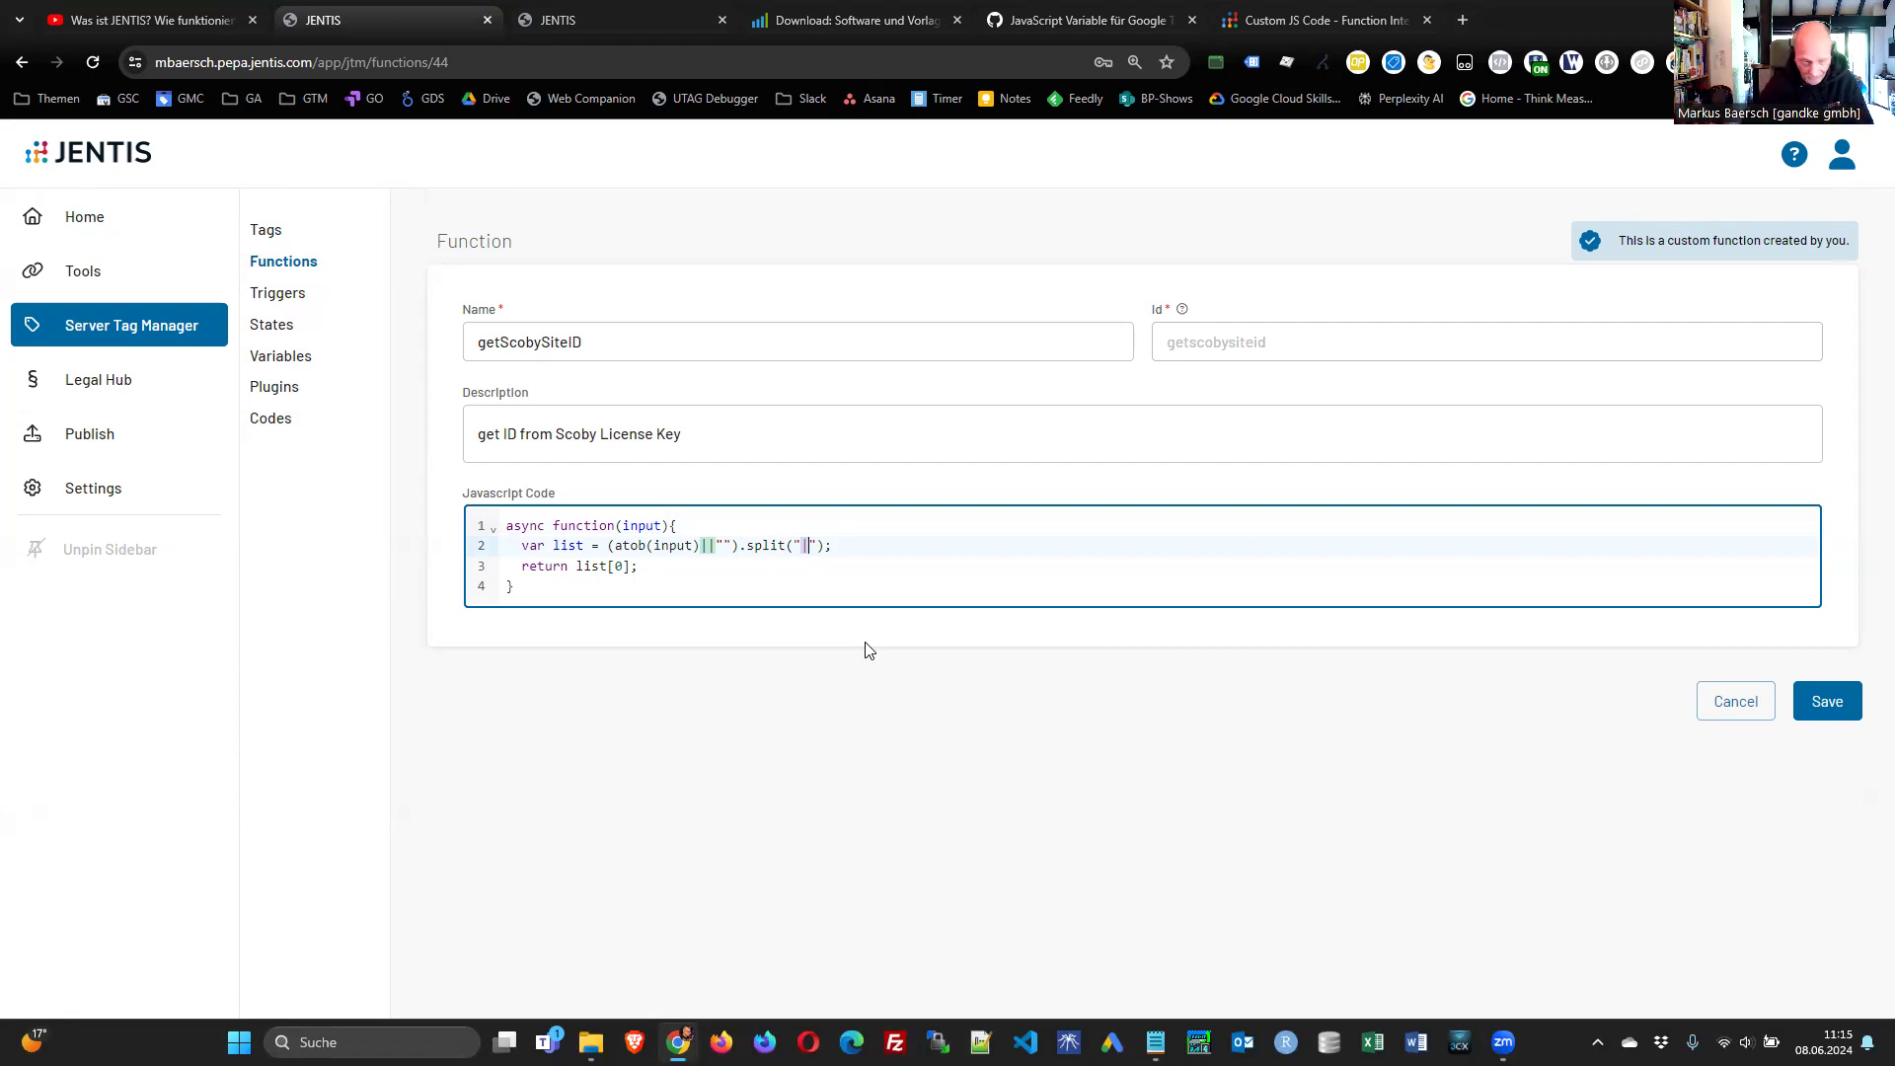
{"action": "left_click", "coordinate": [689, 574]}
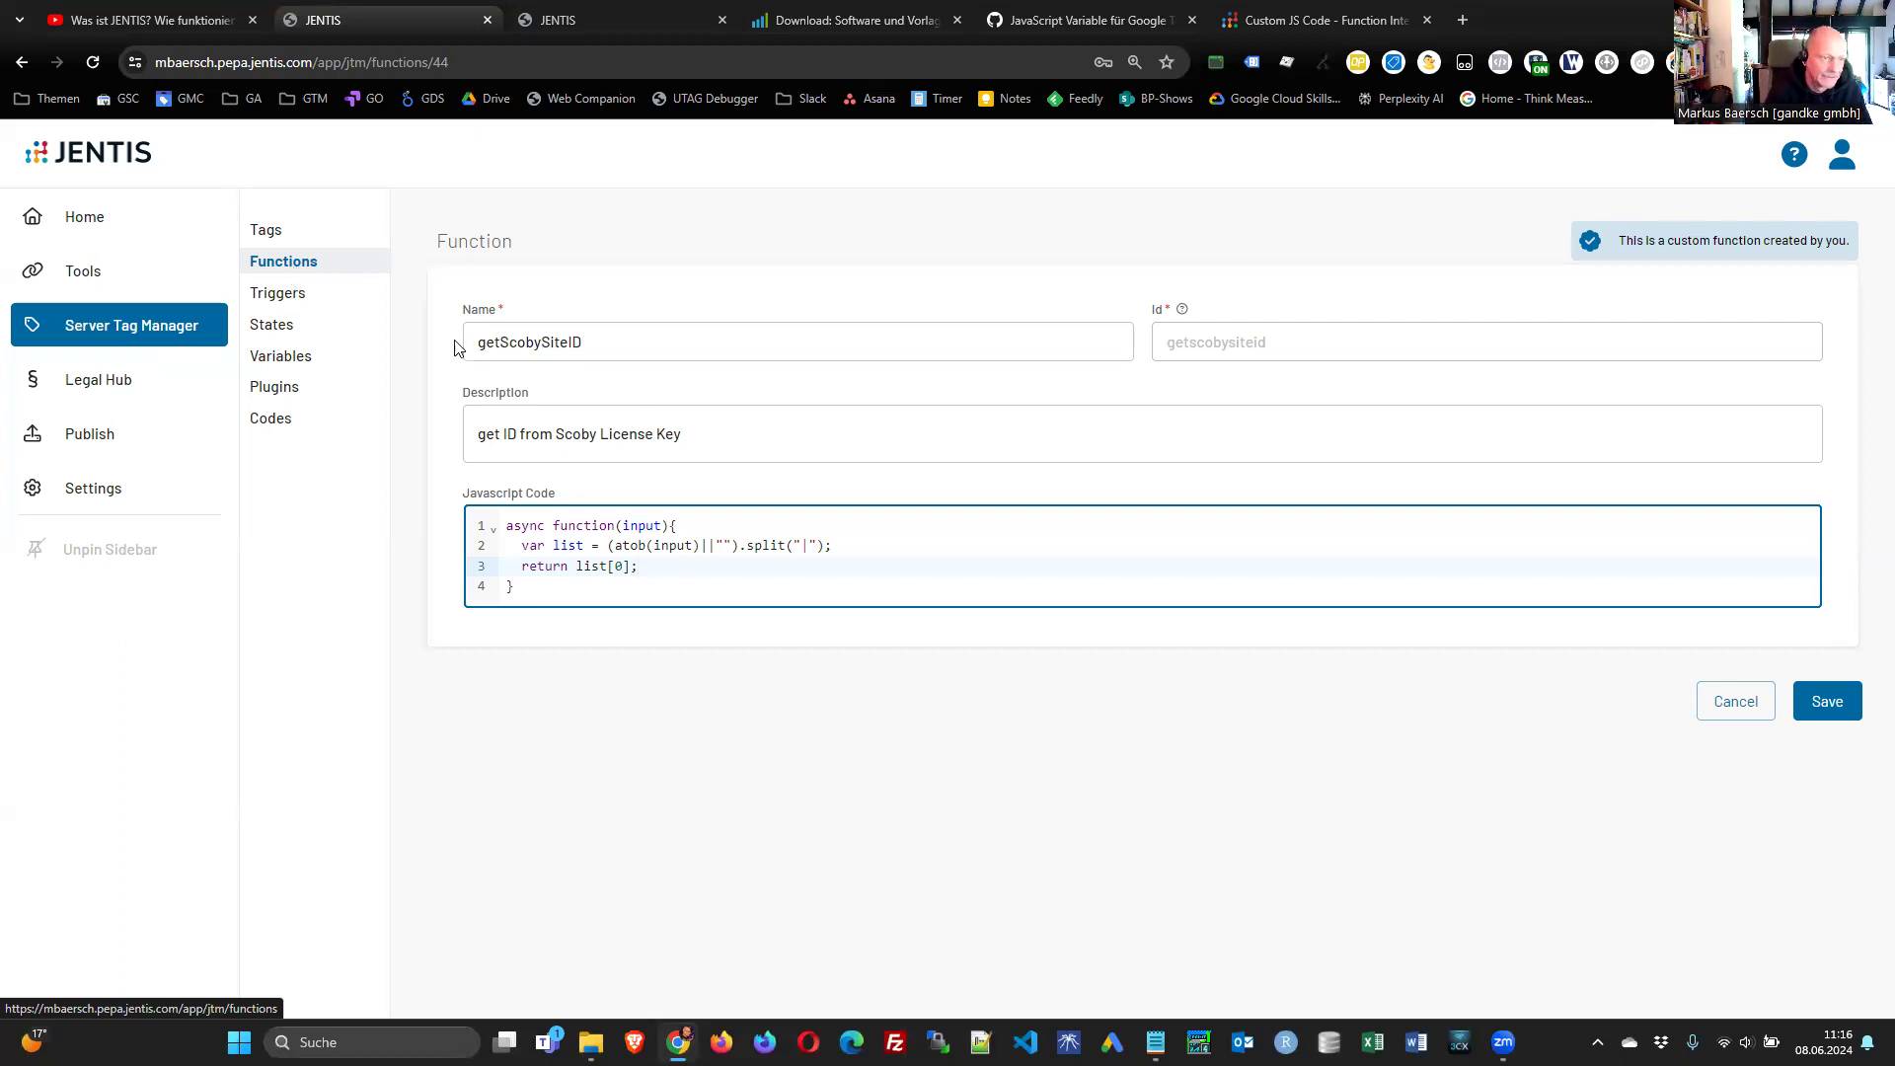
{"action": "left_click", "coordinate": [1736, 701]}
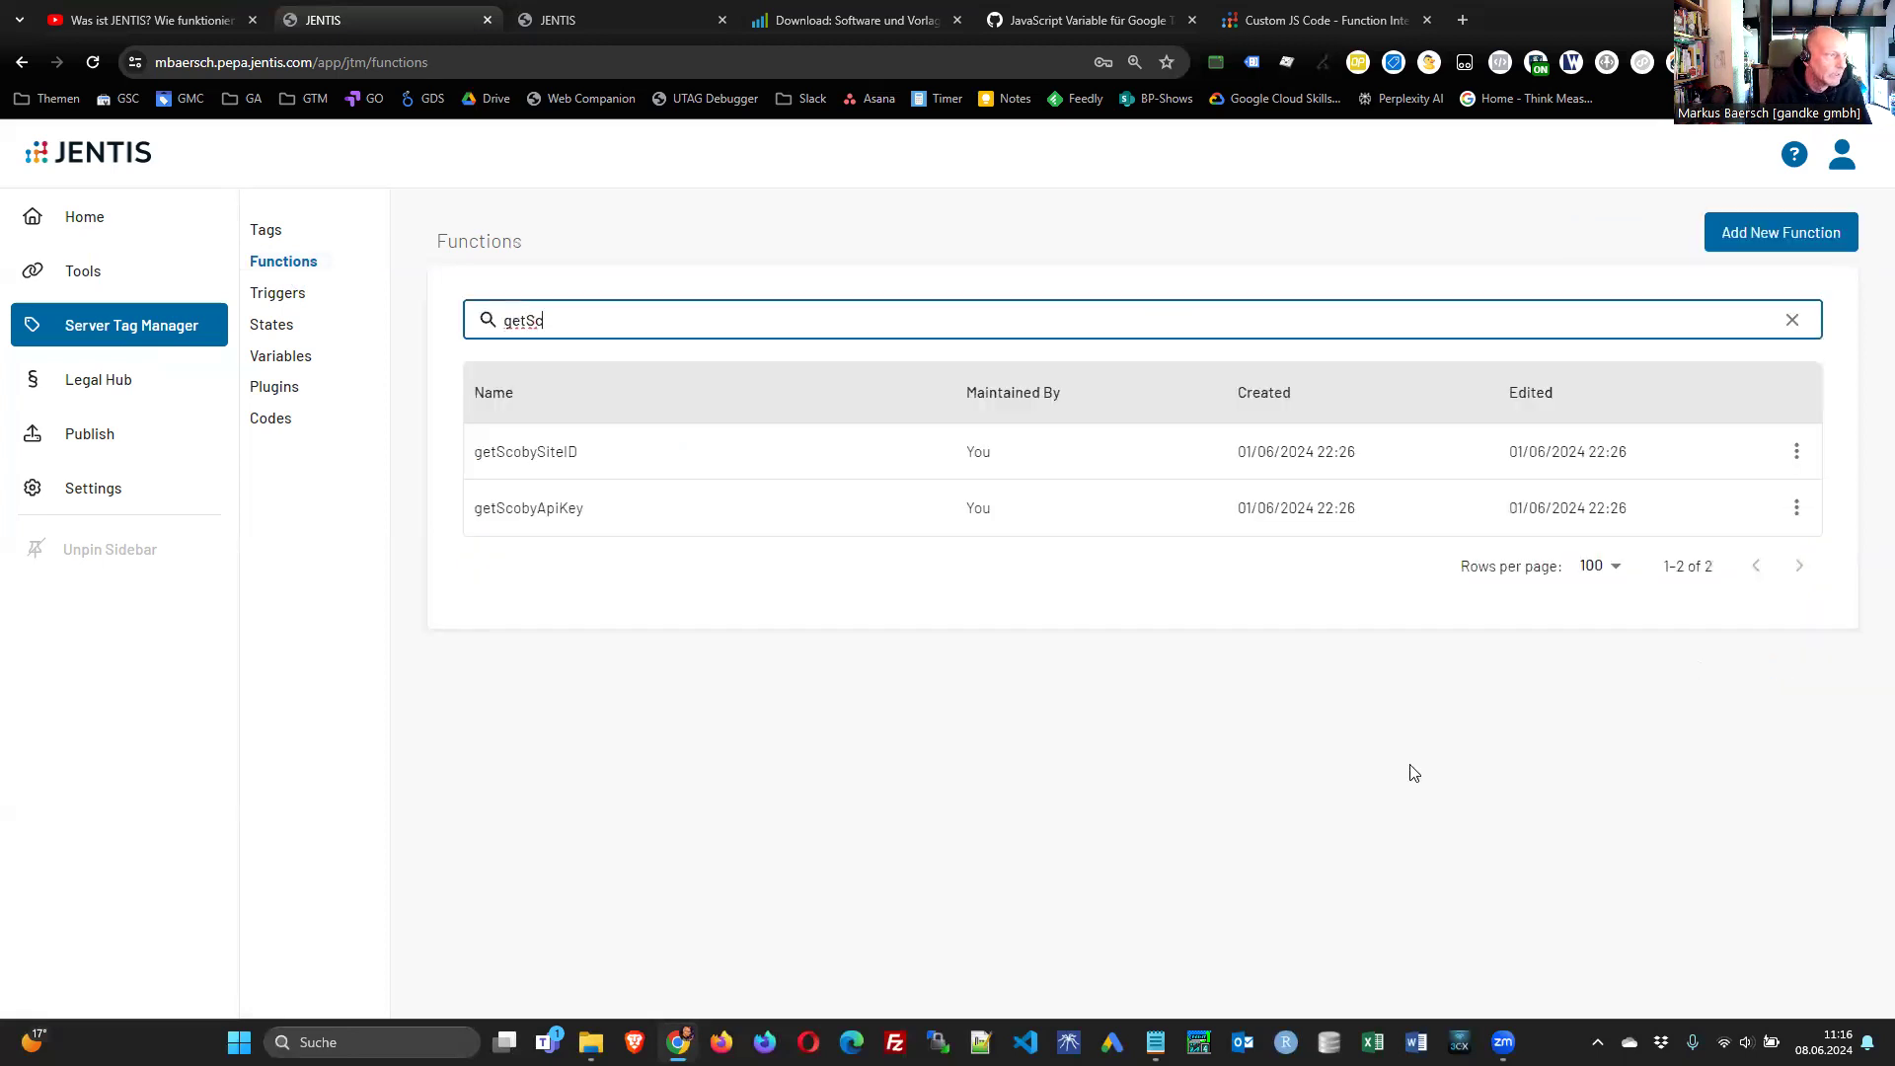
- Return to the tag list and reopen the Scoby Analytics tag to examine its URL endpoint
{"action": "left_click", "coordinate": [265, 230]}
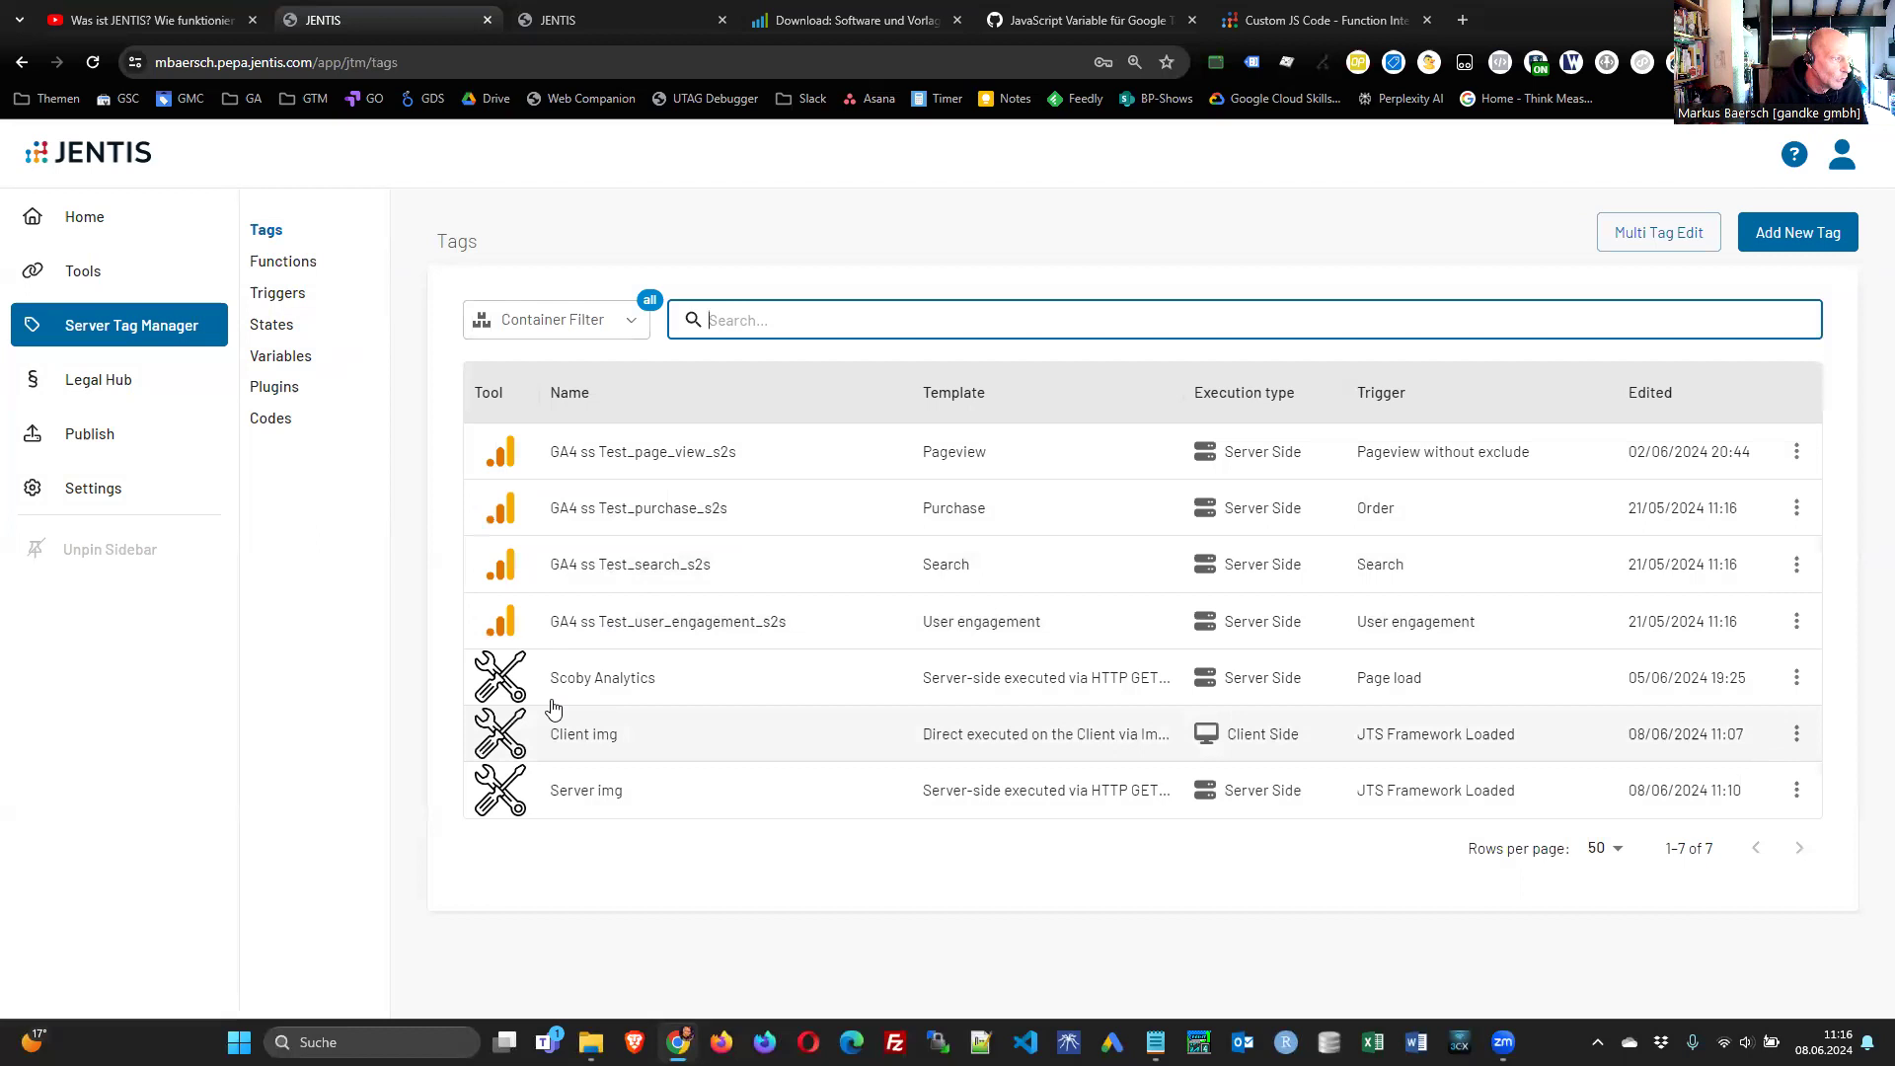
{"action": "left_click", "coordinate": [512, 698]}
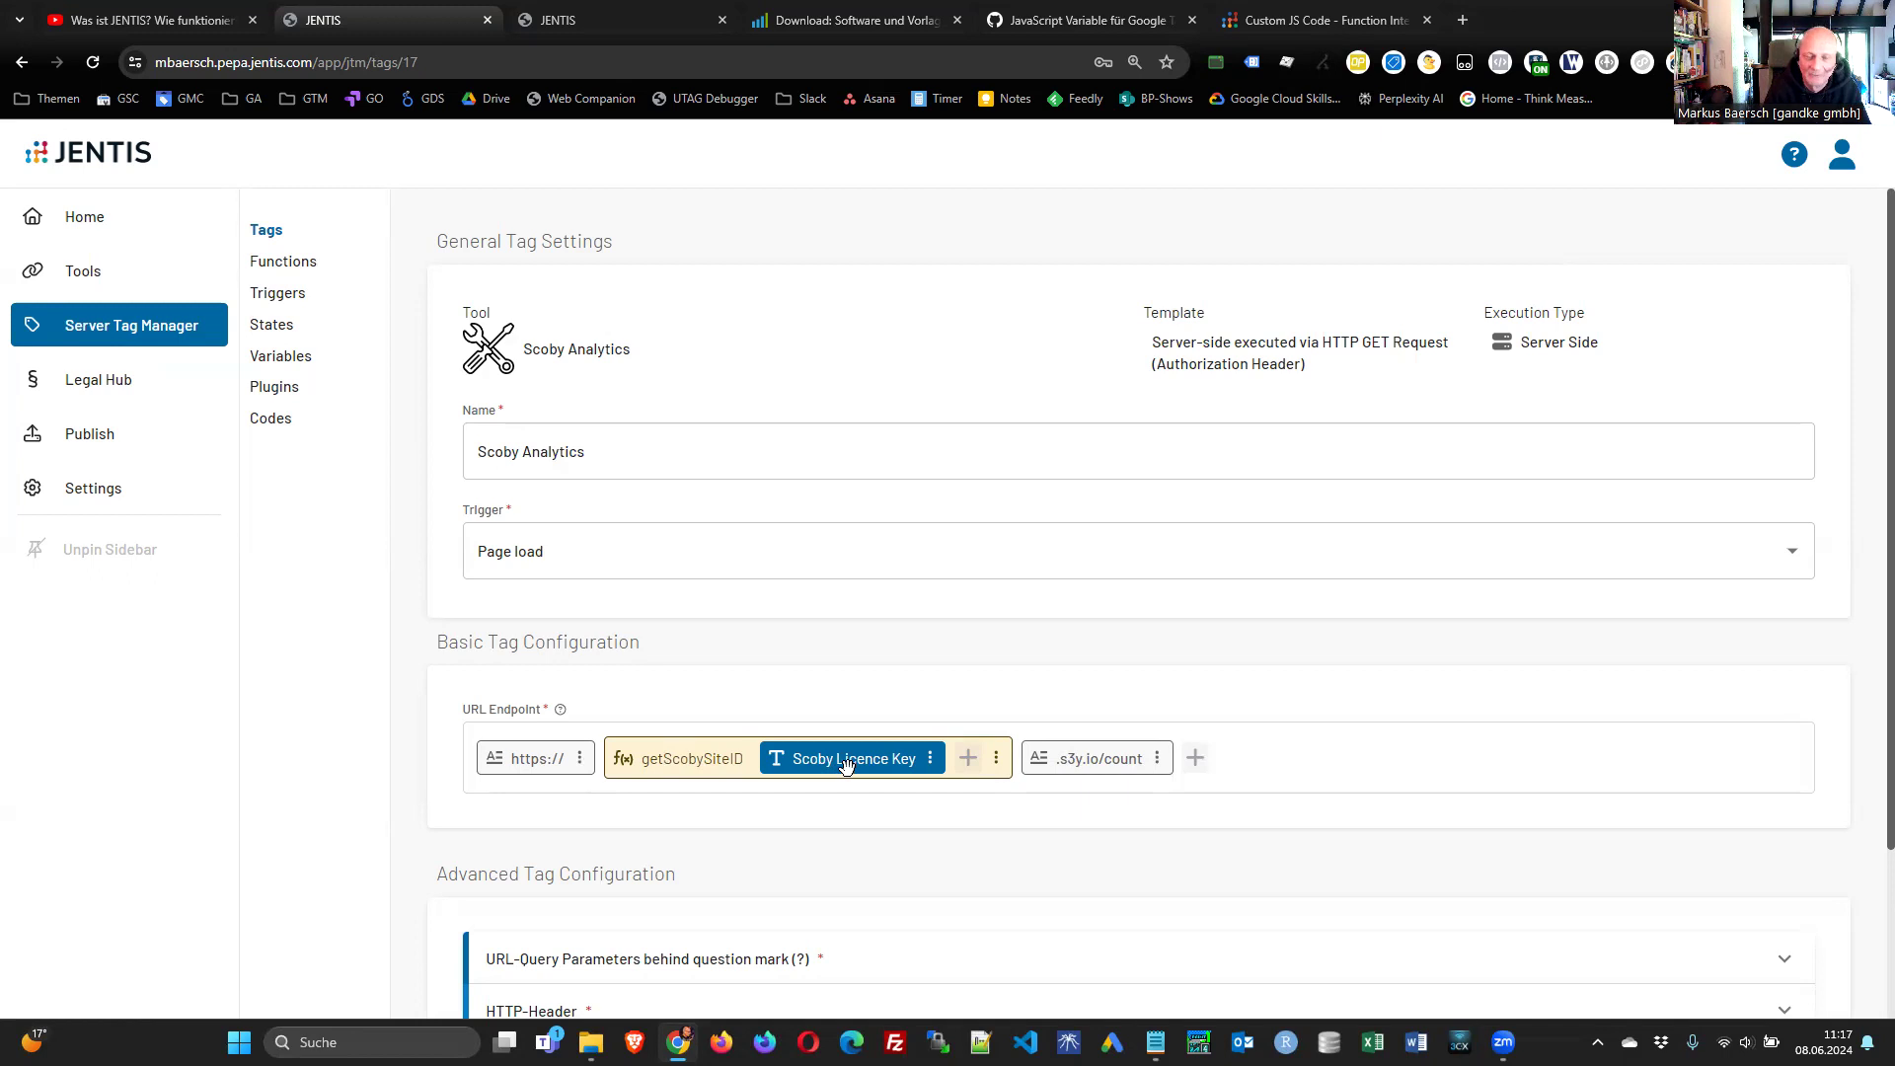
- Switch to the MBSL container's version overview, open the publish form for version 11 to examine its fields, and cancel it
{"action": "scroll", "coordinate": [1001, 817], "scroll_direction": "down", "scroll_amount": 2}
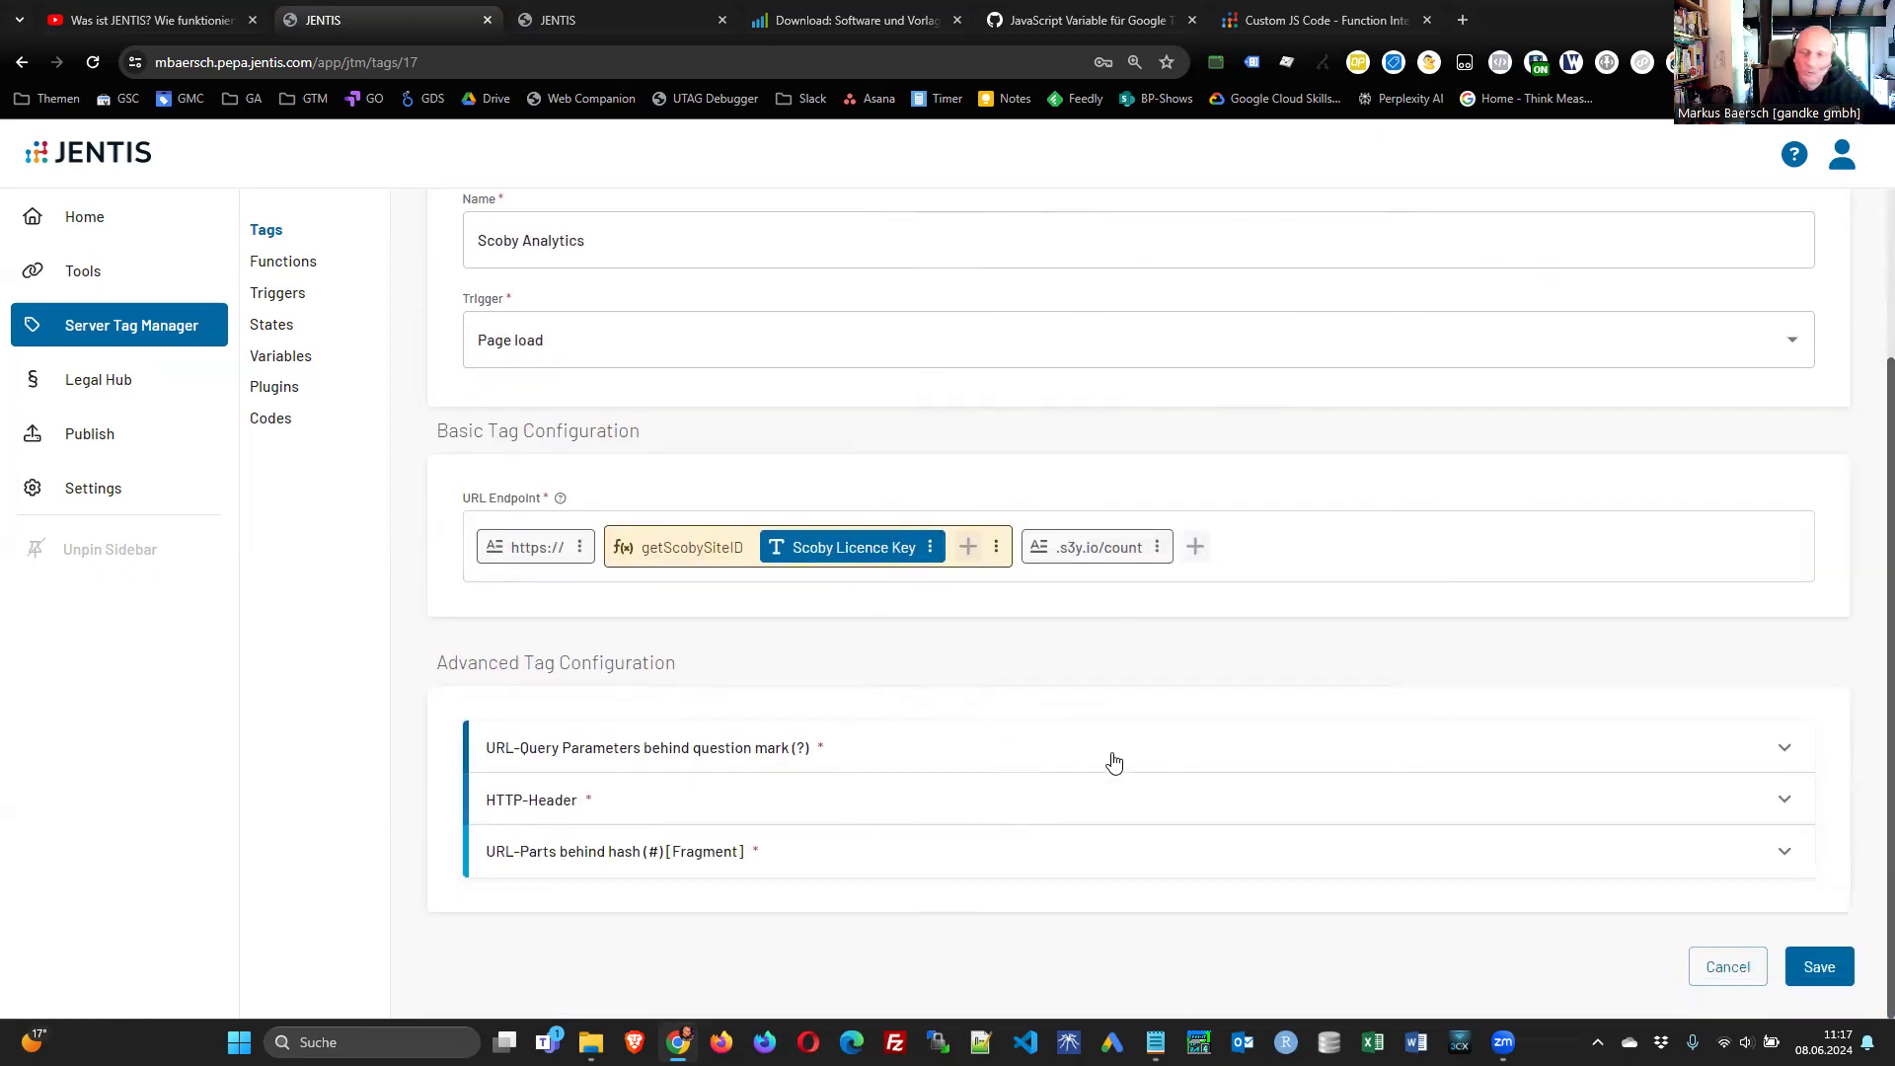
{"action": "scroll", "coordinate": [1113, 763], "scroll_direction": "up", "scroll_amount": 2}
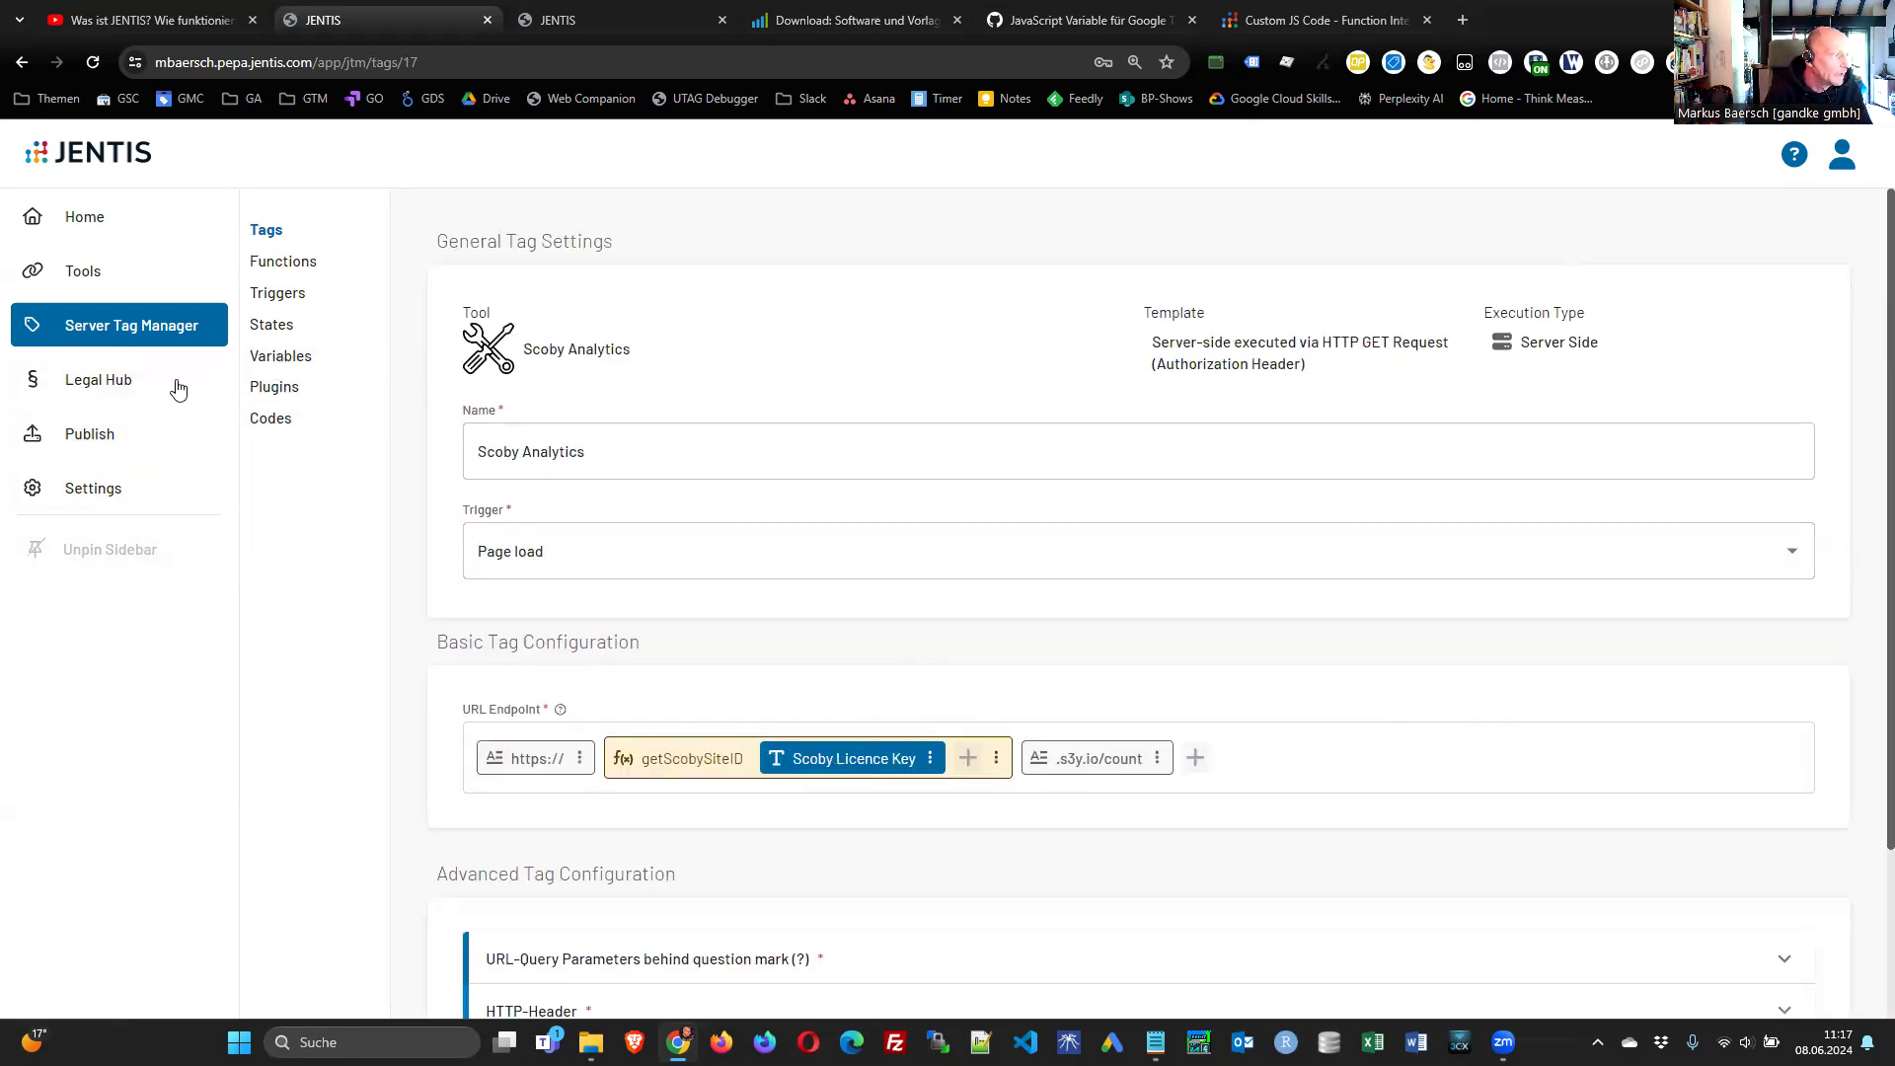
{"action": "left_click", "coordinate": [609, 14]}
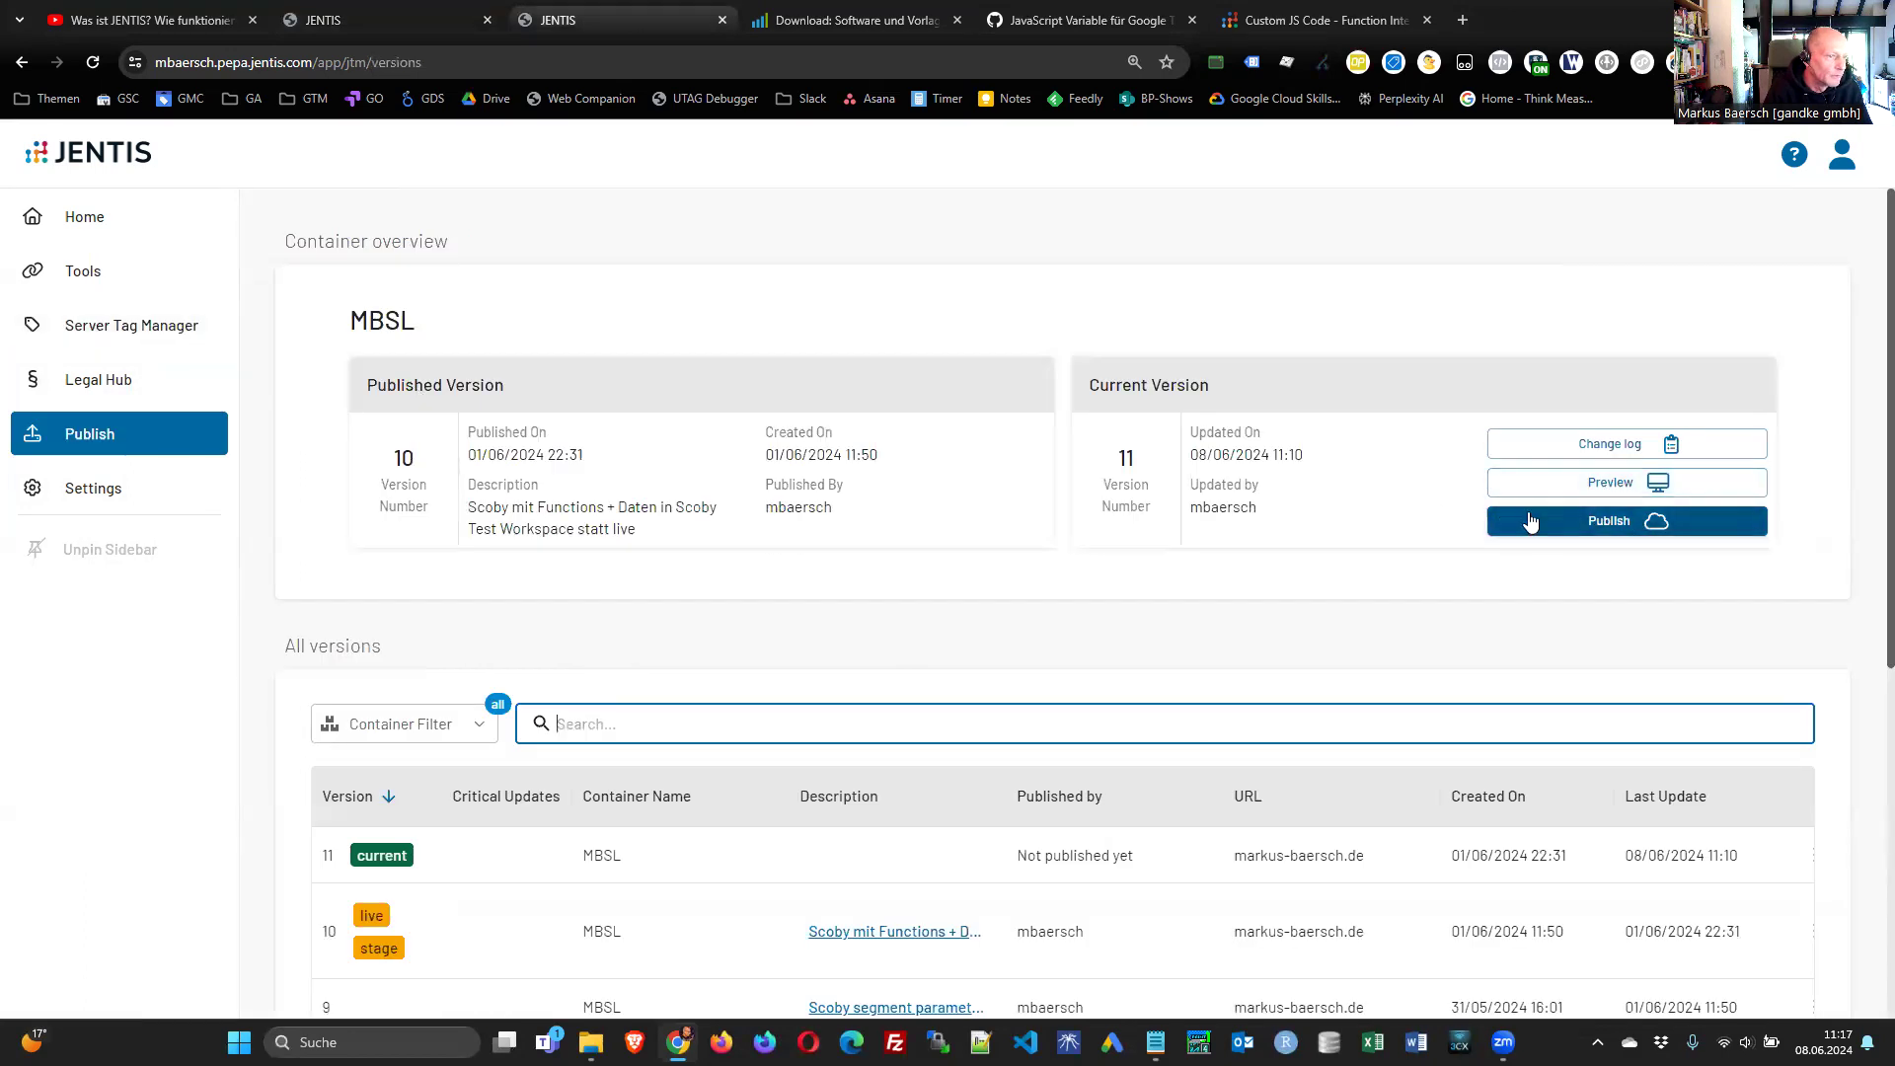
{"action": "left_click", "coordinate": [1577, 523]}
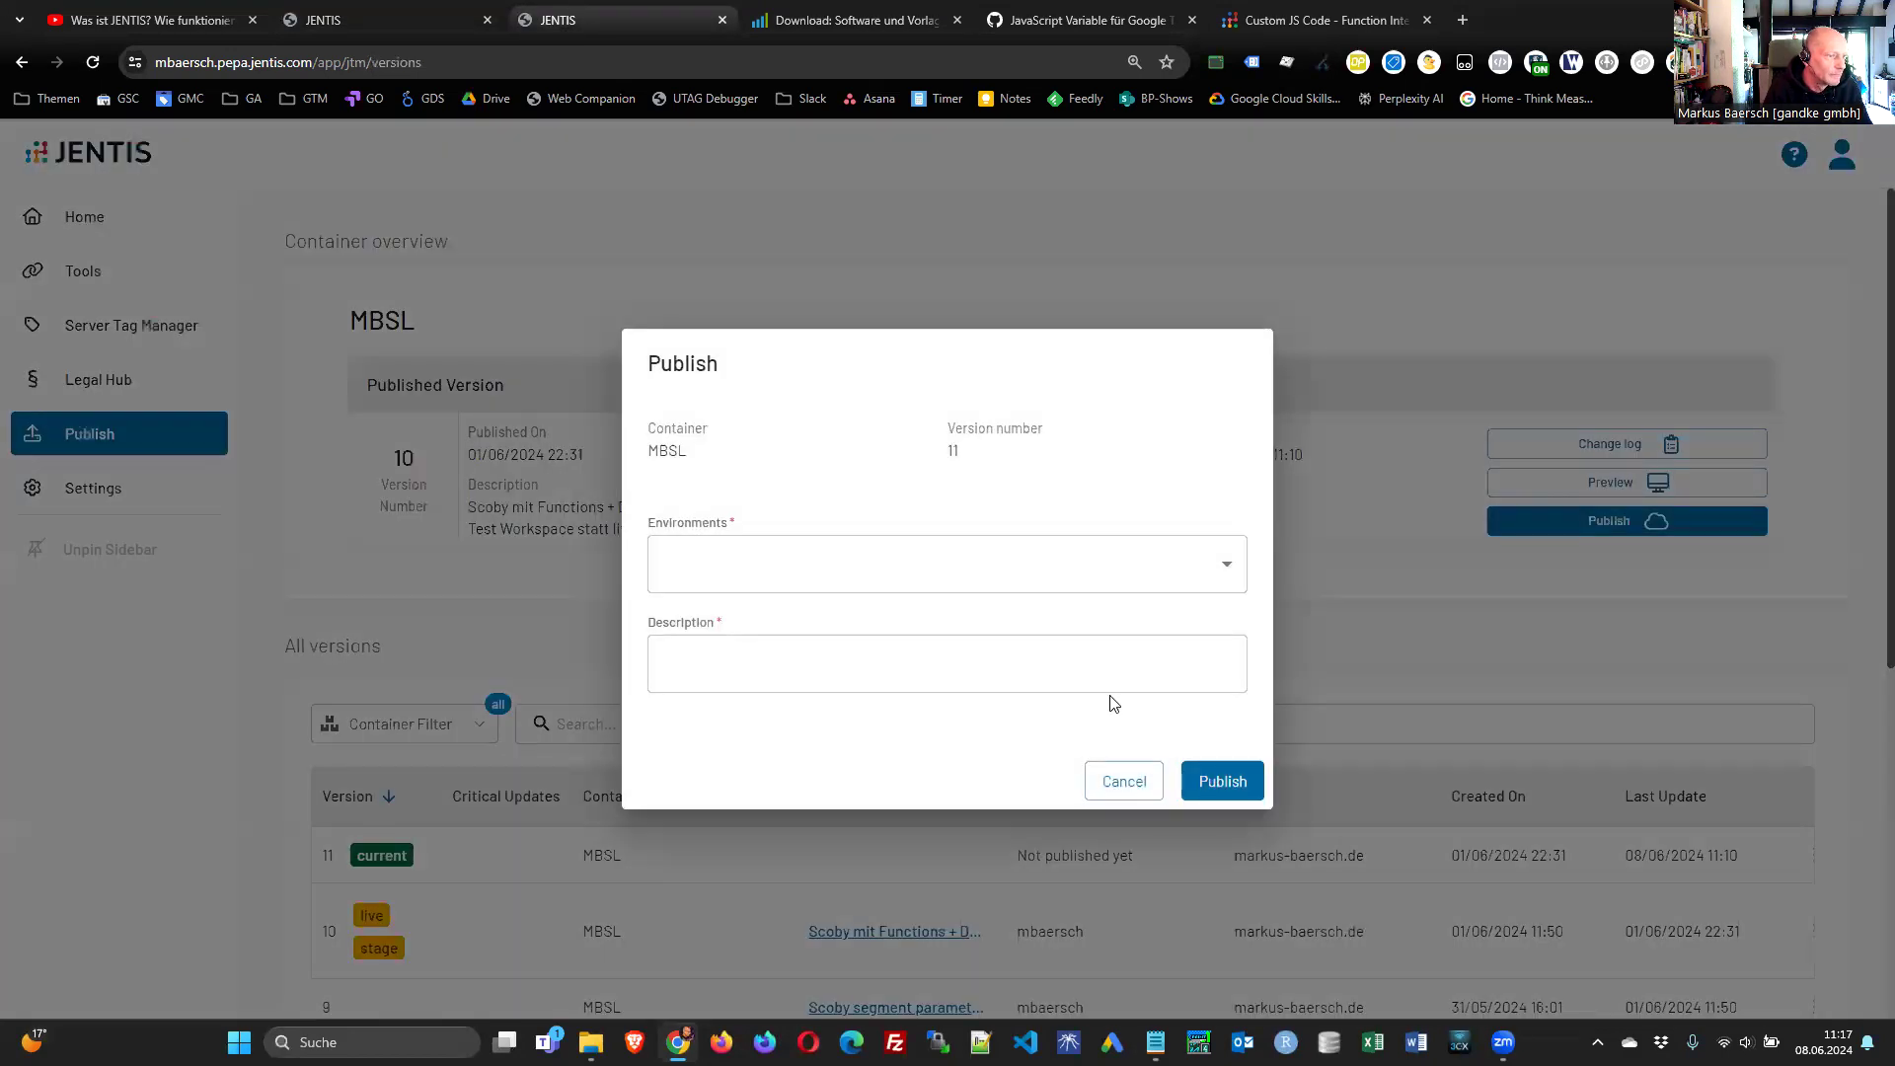
{"action": "left_click", "coordinate": [1123, 781]}
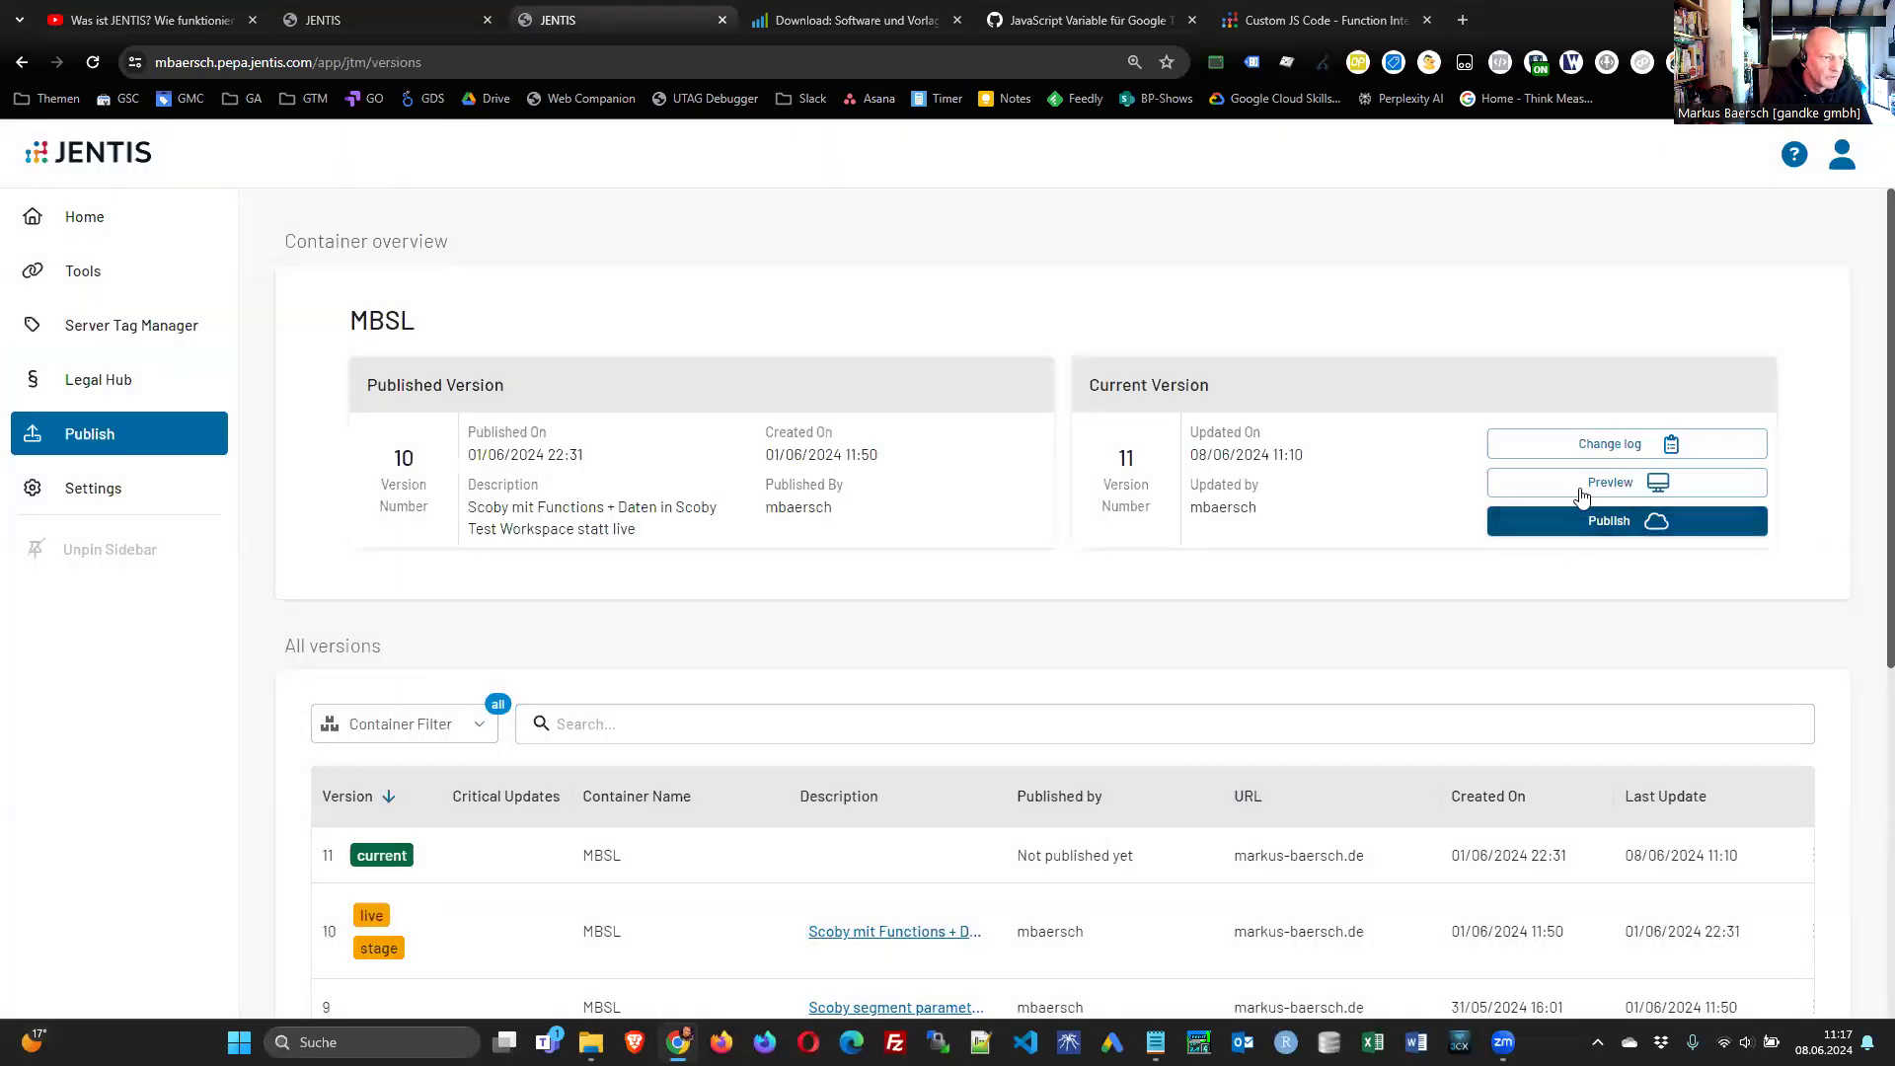
- Open the preview for version 11, start a debug session on the website, and close the old Download page
{"action": "left_click", "coordinate": [1580, 493]}
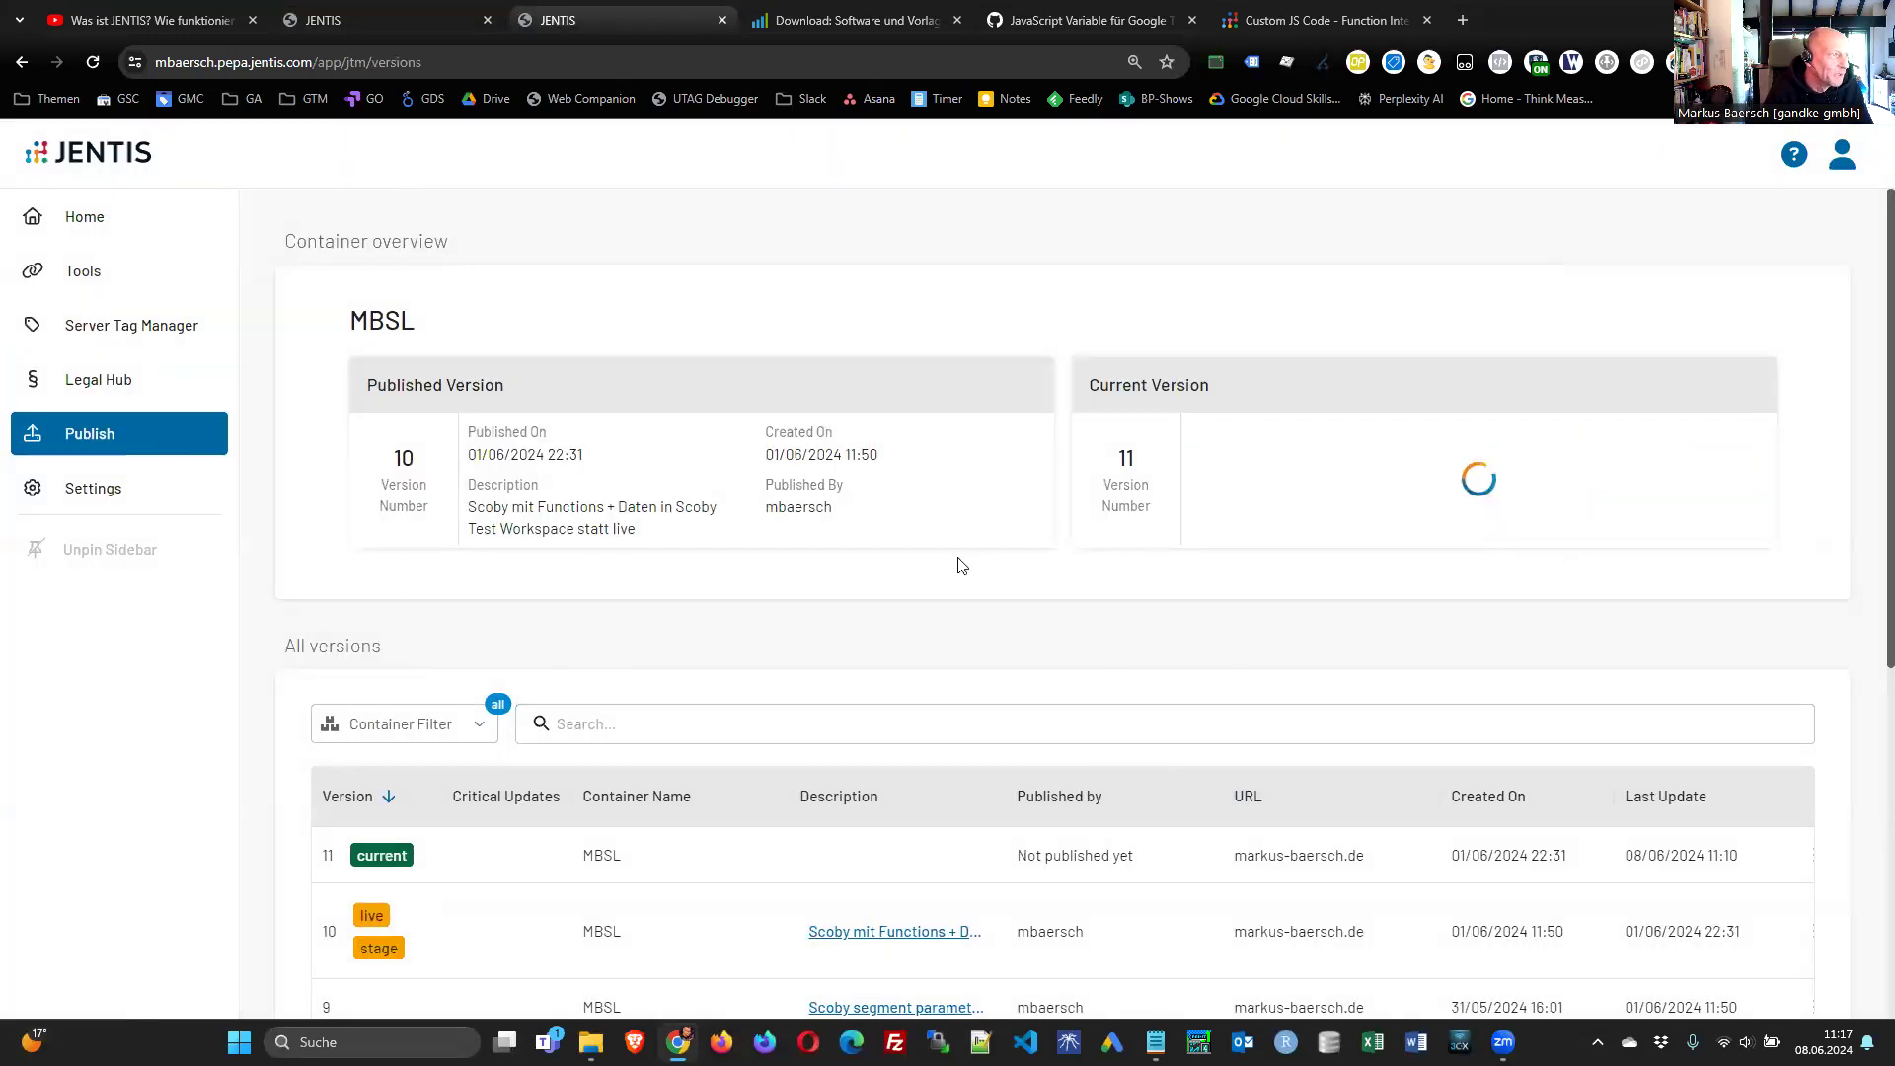
{"action": "left_click", "coordinate": [487, 20]}
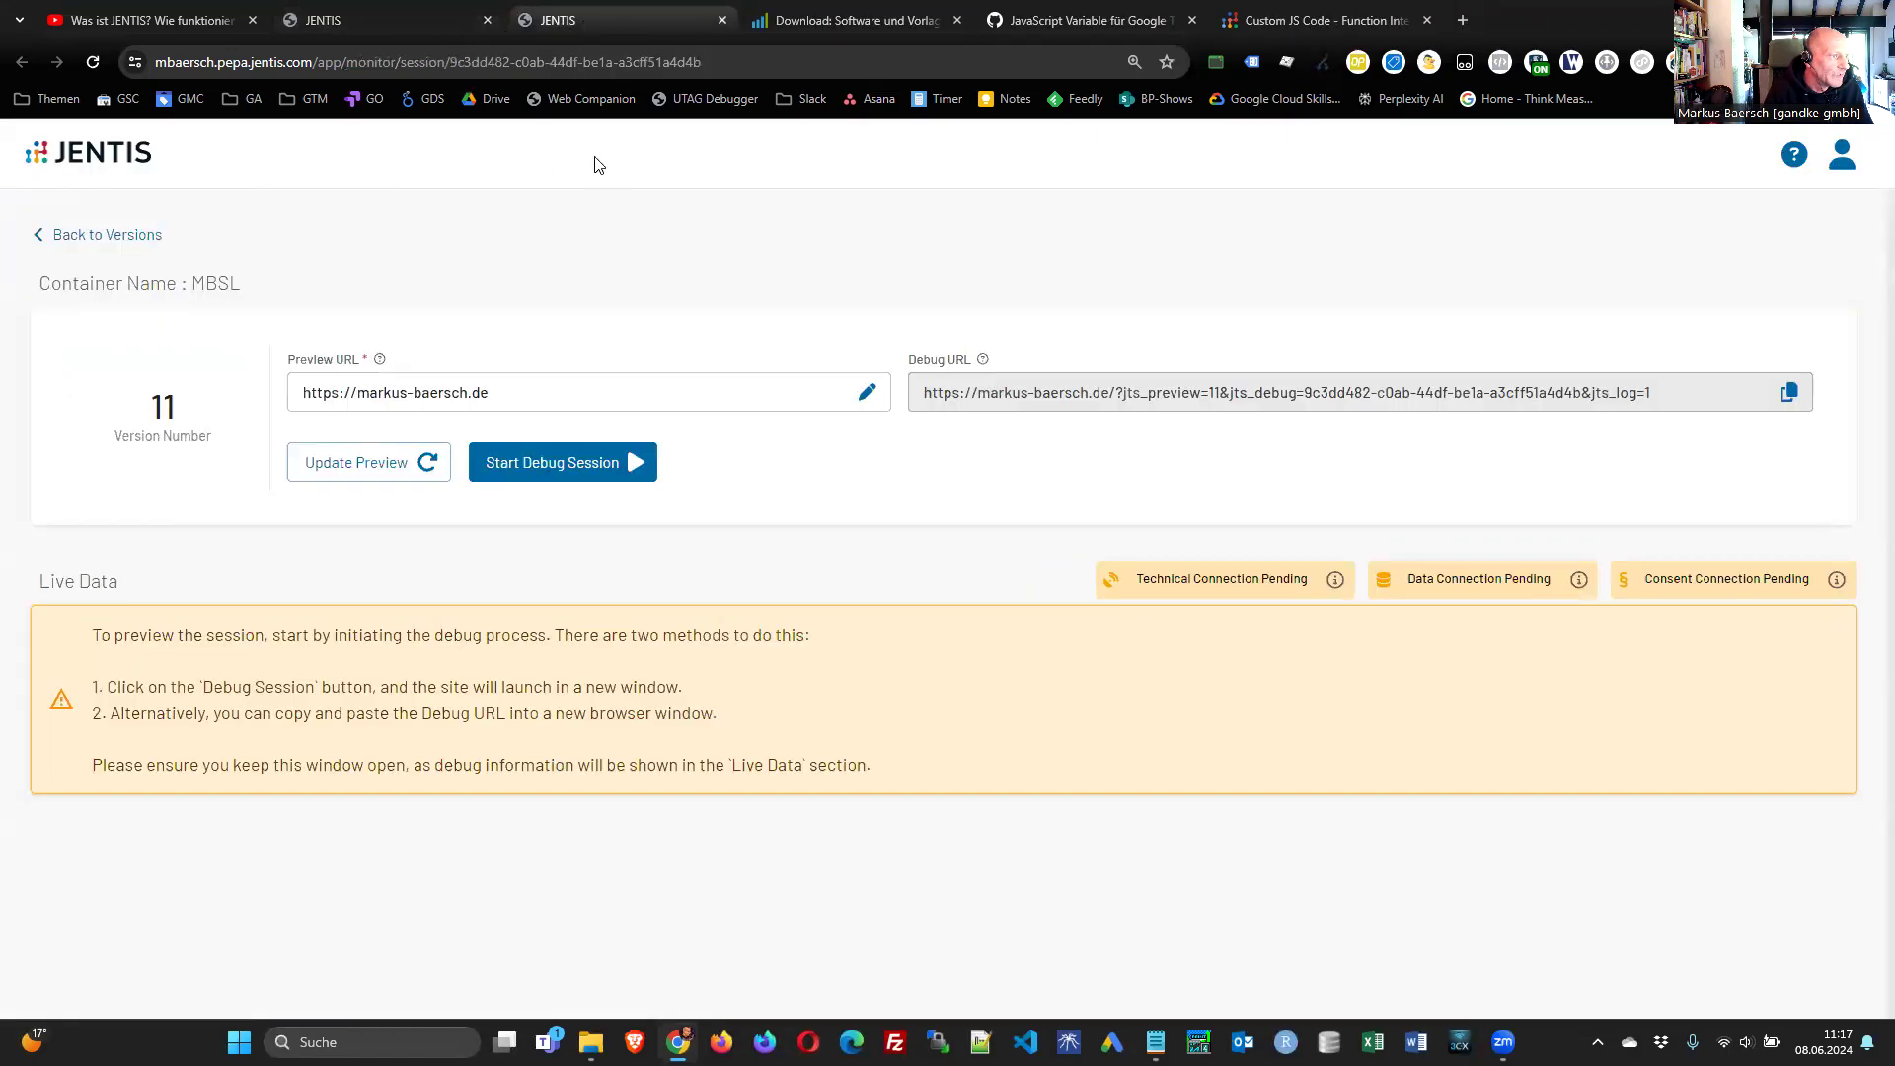
{"action": "left_click", "coordinate": [559, 461]}
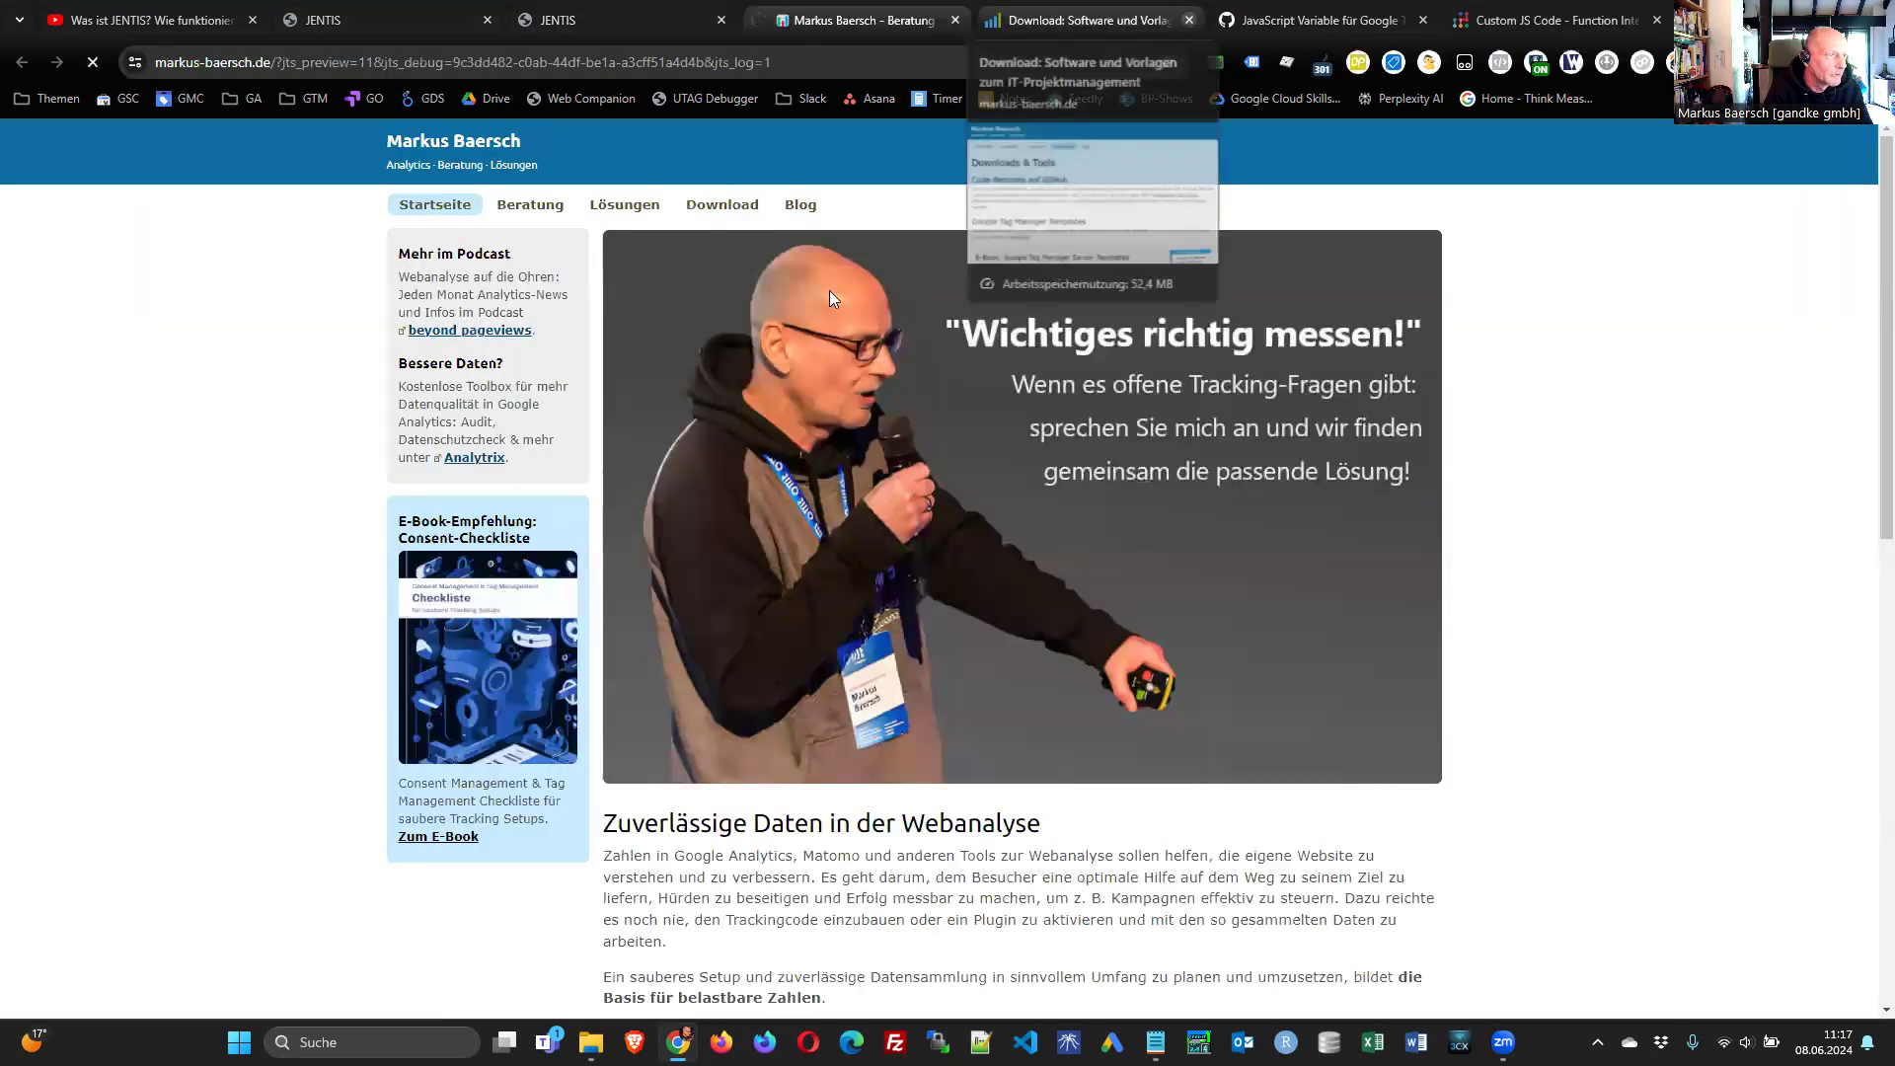
{"action": "left_click", "coordinate": [1190, 20]}
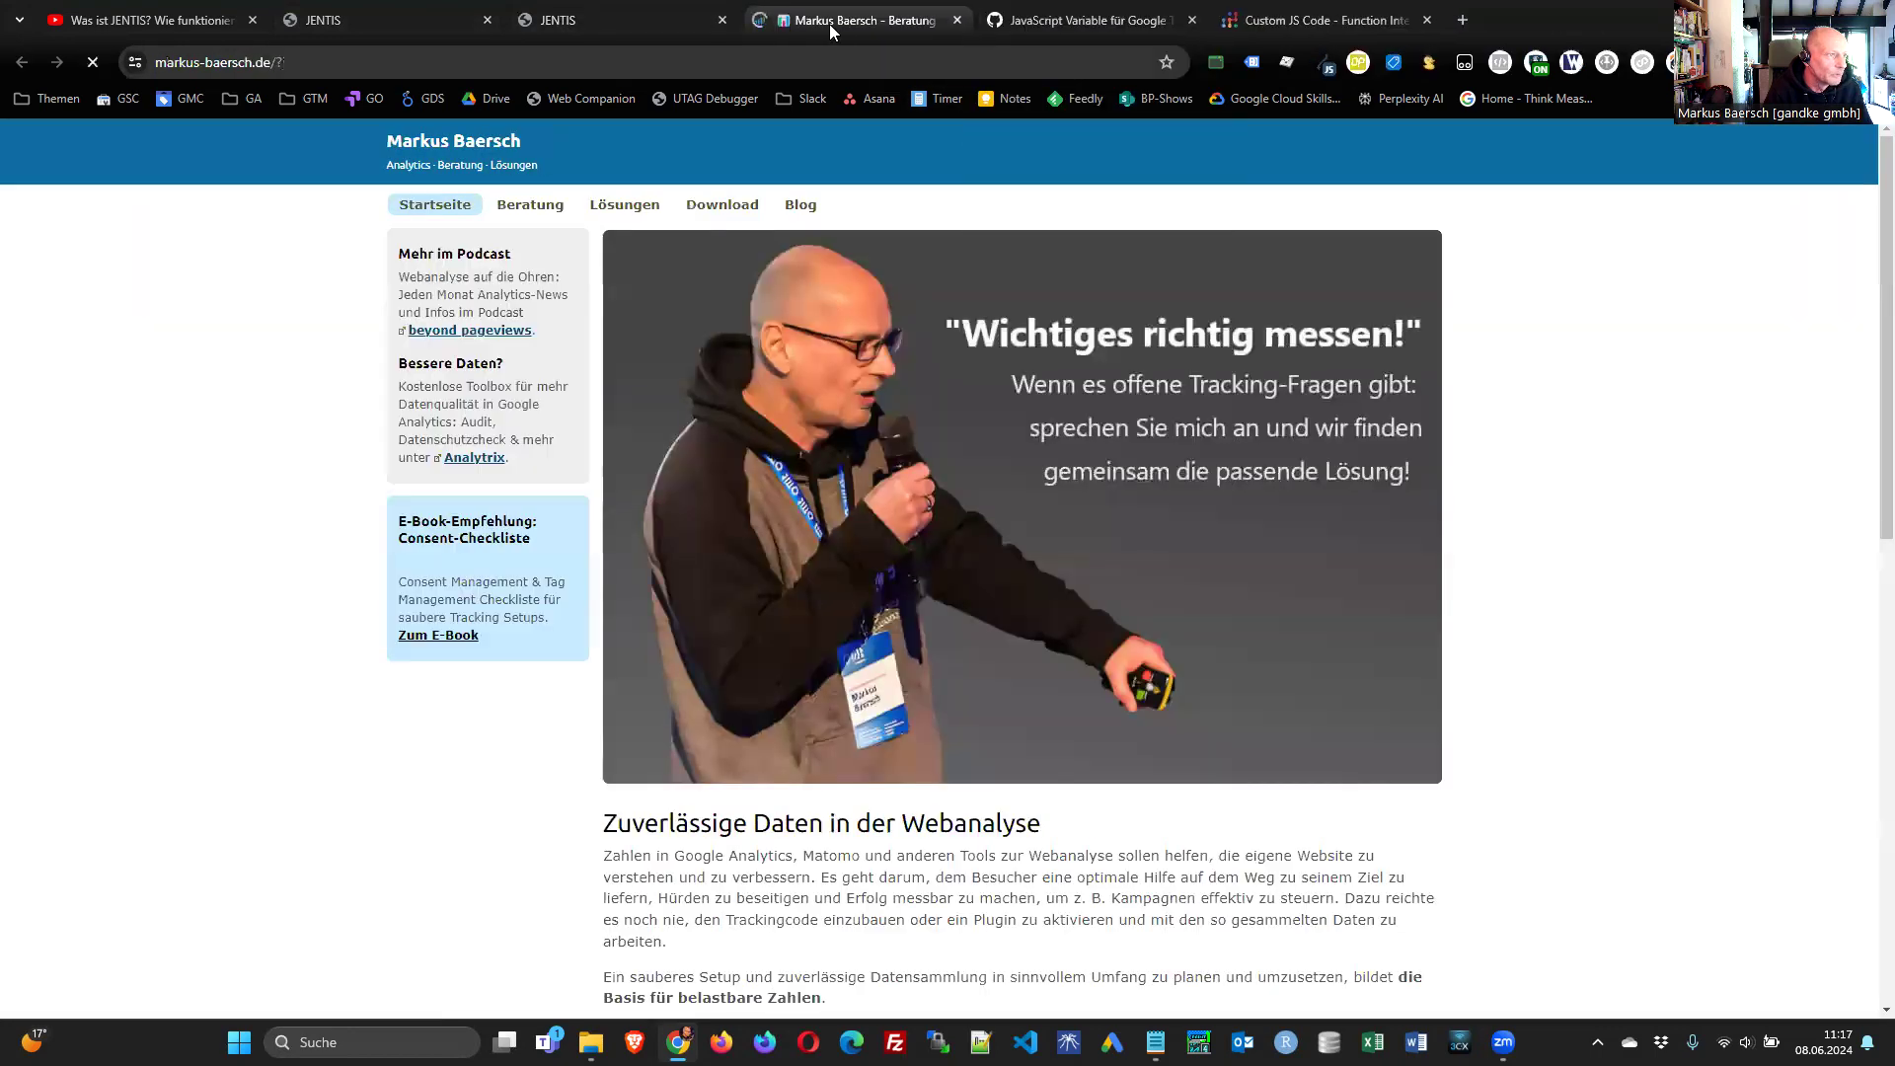
- Return to the preview's live data, expand the Scoby Analytics log entry, and highlight "jentis" in its sg query parameter
{"action": "left_click", "coordinate": [616, 18]}
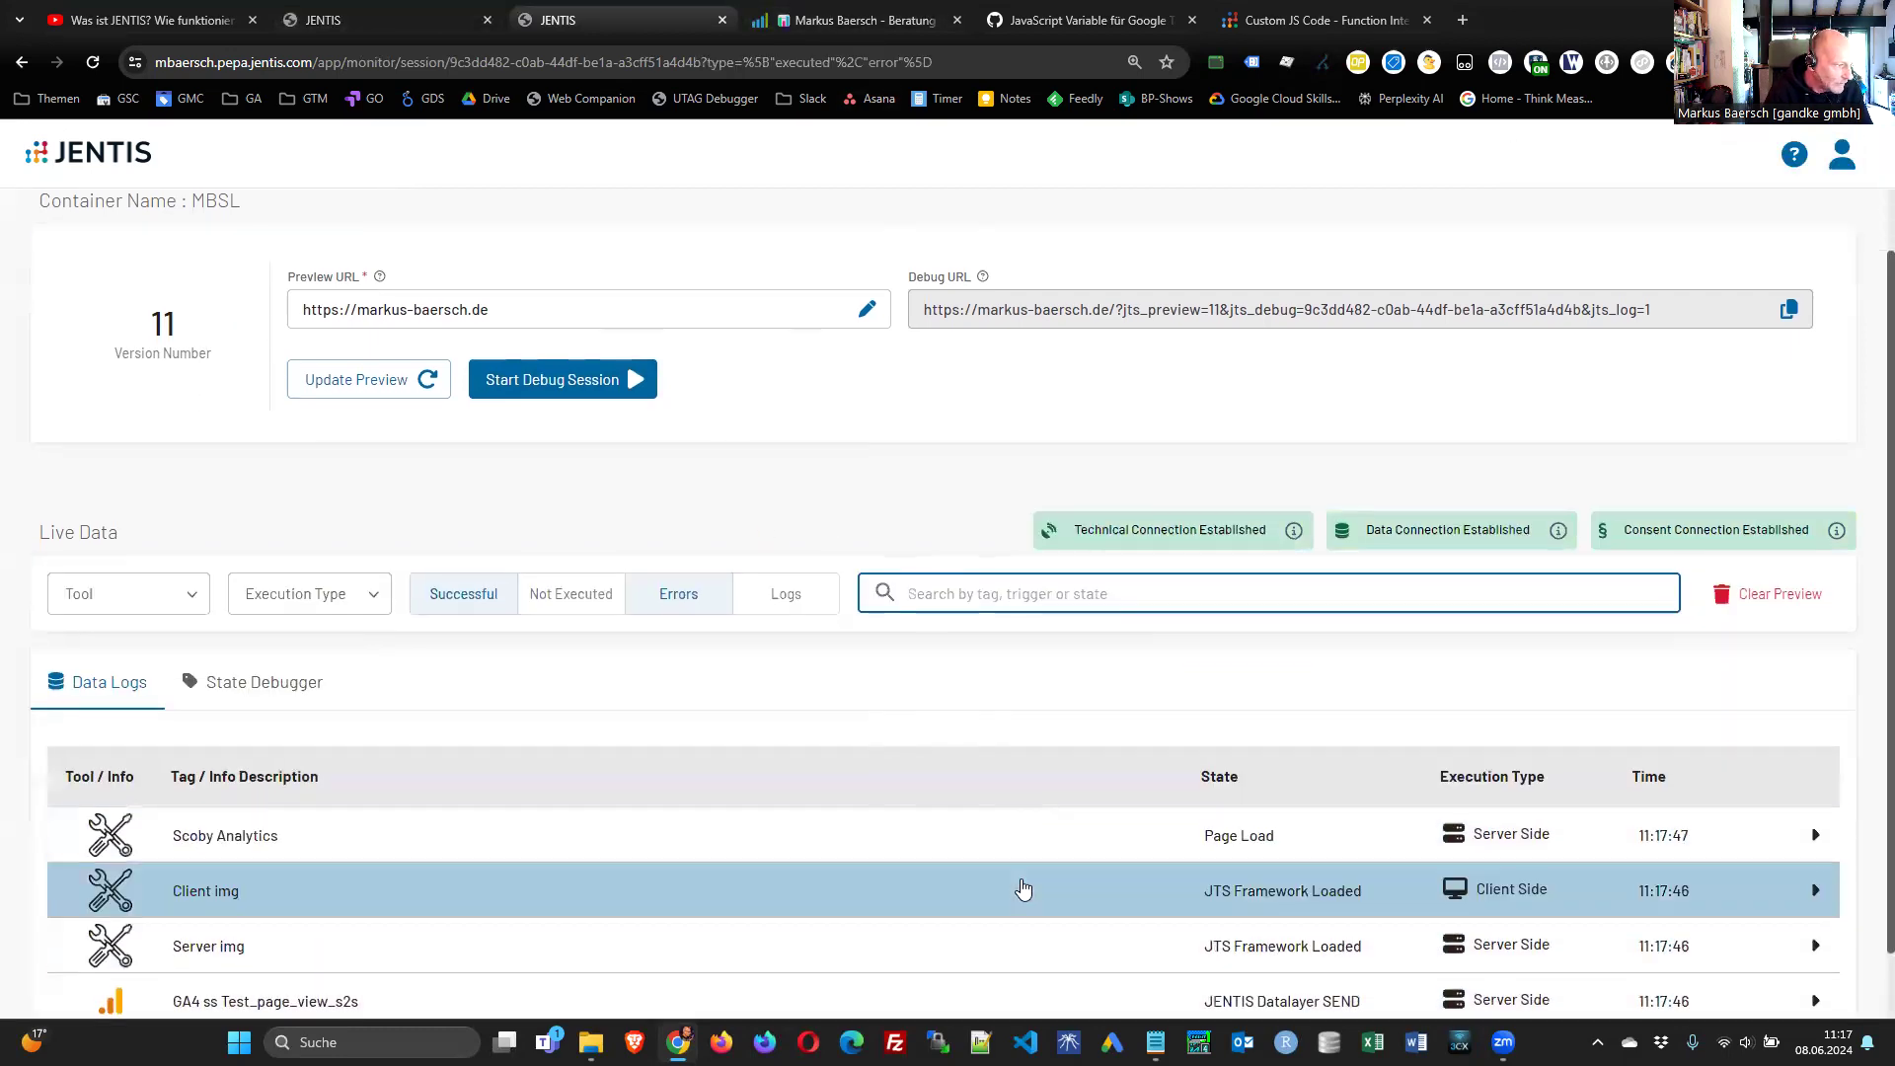
{"action": "scroll", "coordinate": [1017, 885], "scroll_direction": "down", "scroll_amount": 2}
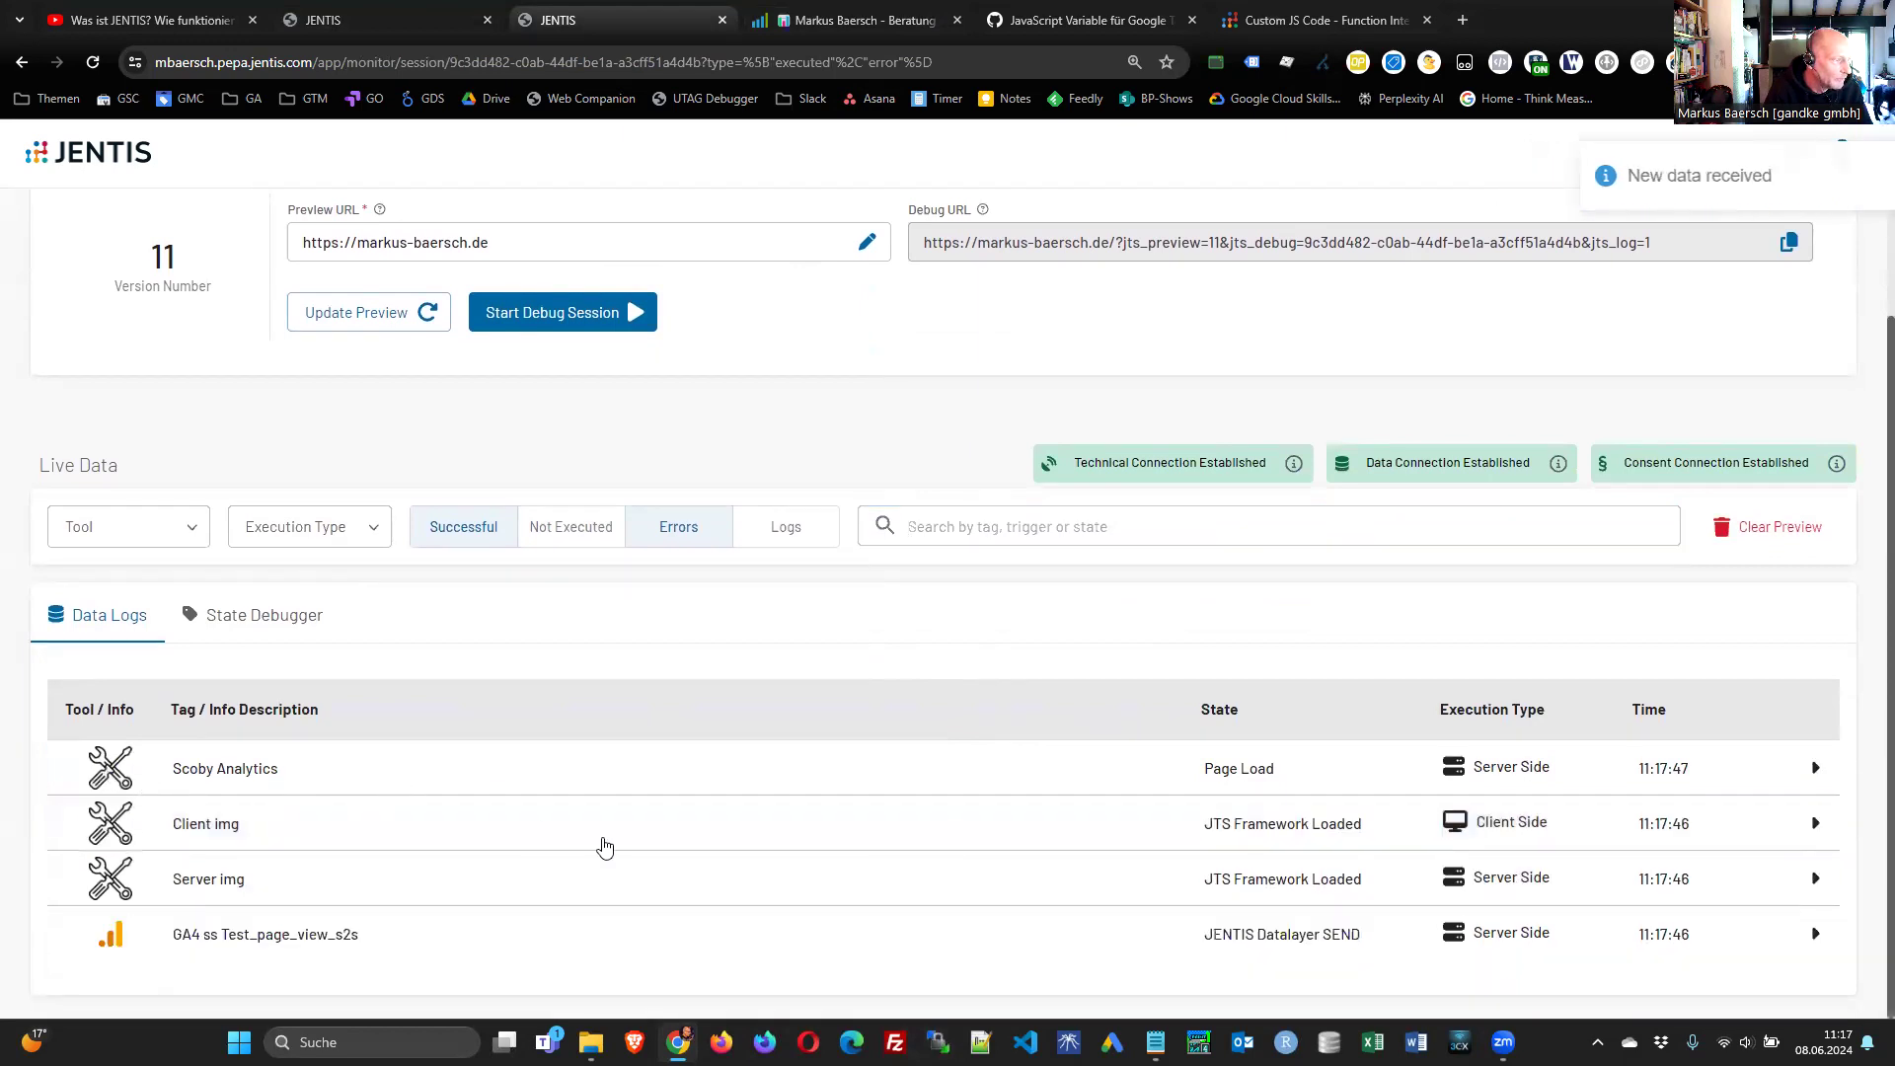
{"action": "left_click", "coordinate": [124, 762]}
{"action": "scroll", "coordinate": [844, 868], "scroll_direction": "down", "scroll_amount": 5}
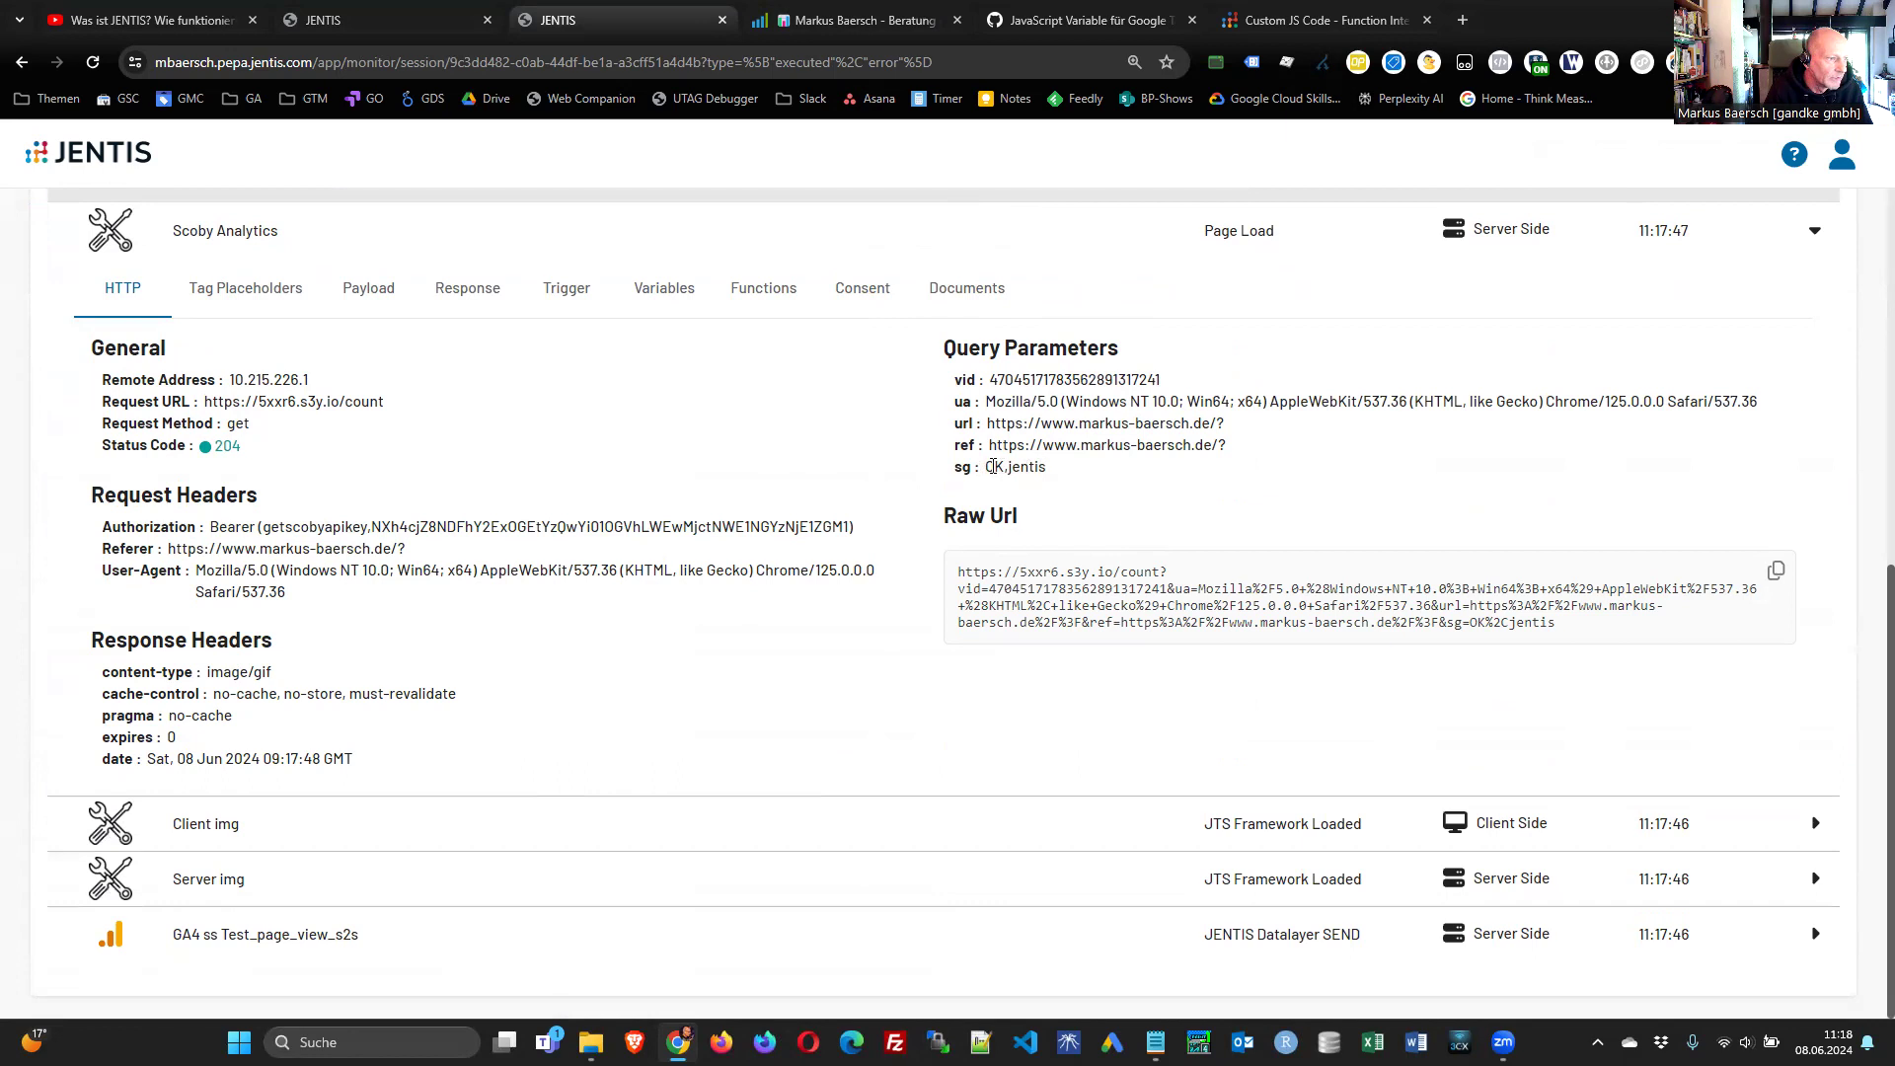
{"action": "left_click_drag", "start_coordinate": [987, 465], "coordinate": [1063, 470]}
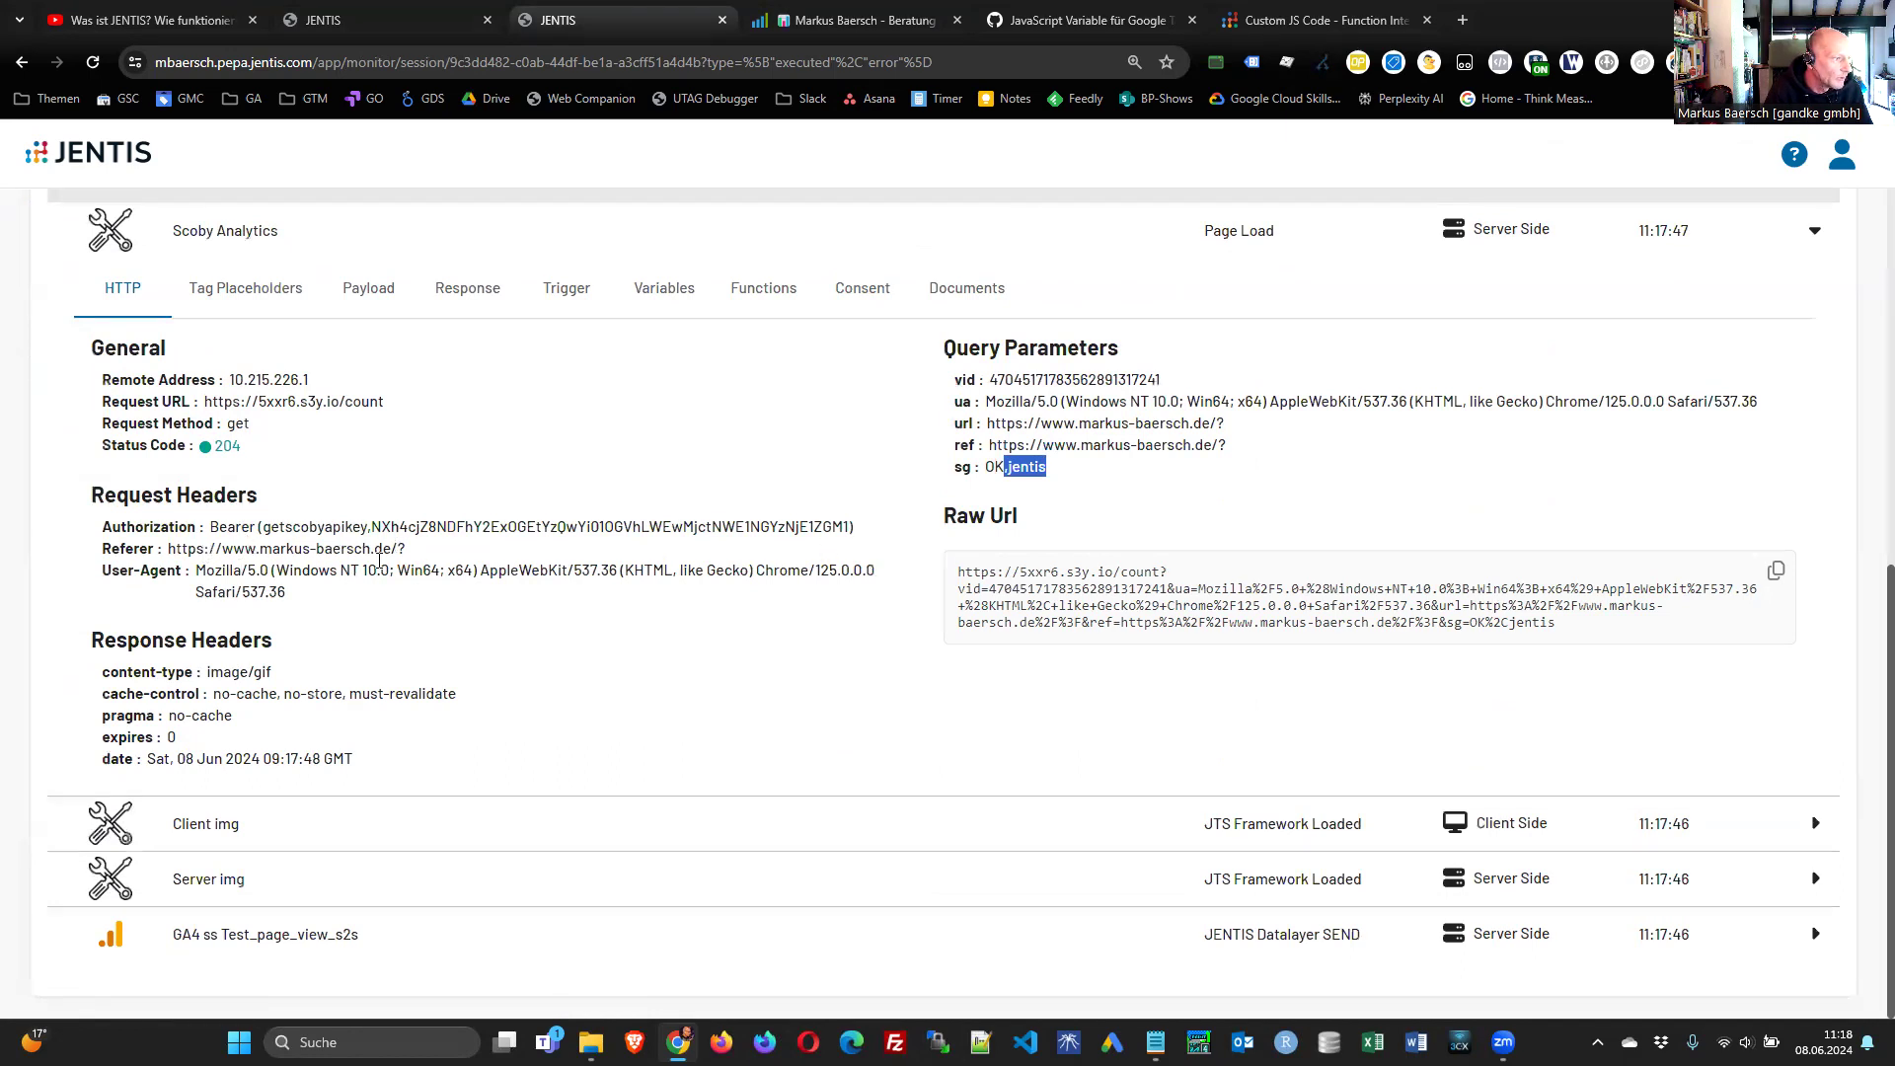
- Check the Scoby Analytics entry's response, return to its HTTP details, and collapse the entry
{"action": "scroll", "coordinate": [334, 826], "scroll_direction": "up", "scroll_amount": 4}
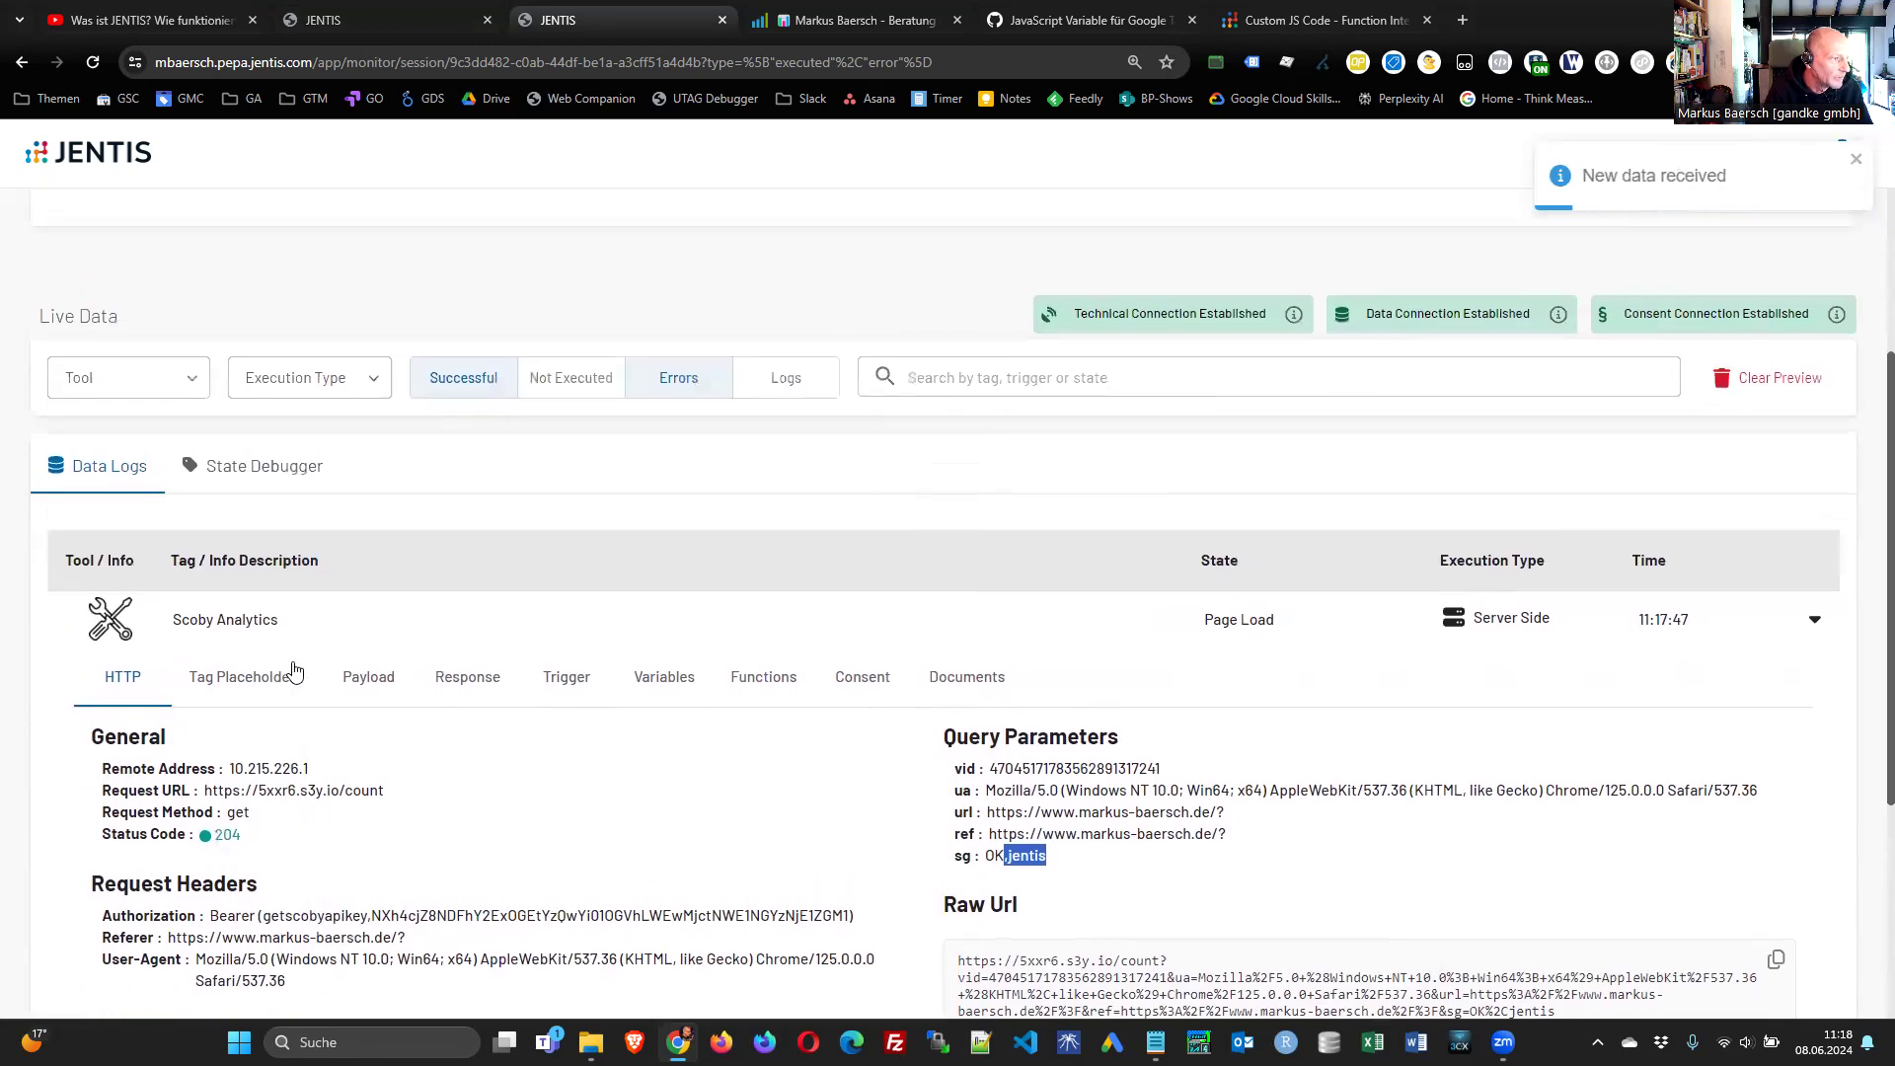
{"action": "left_click", "coordinate": [464, 678]}
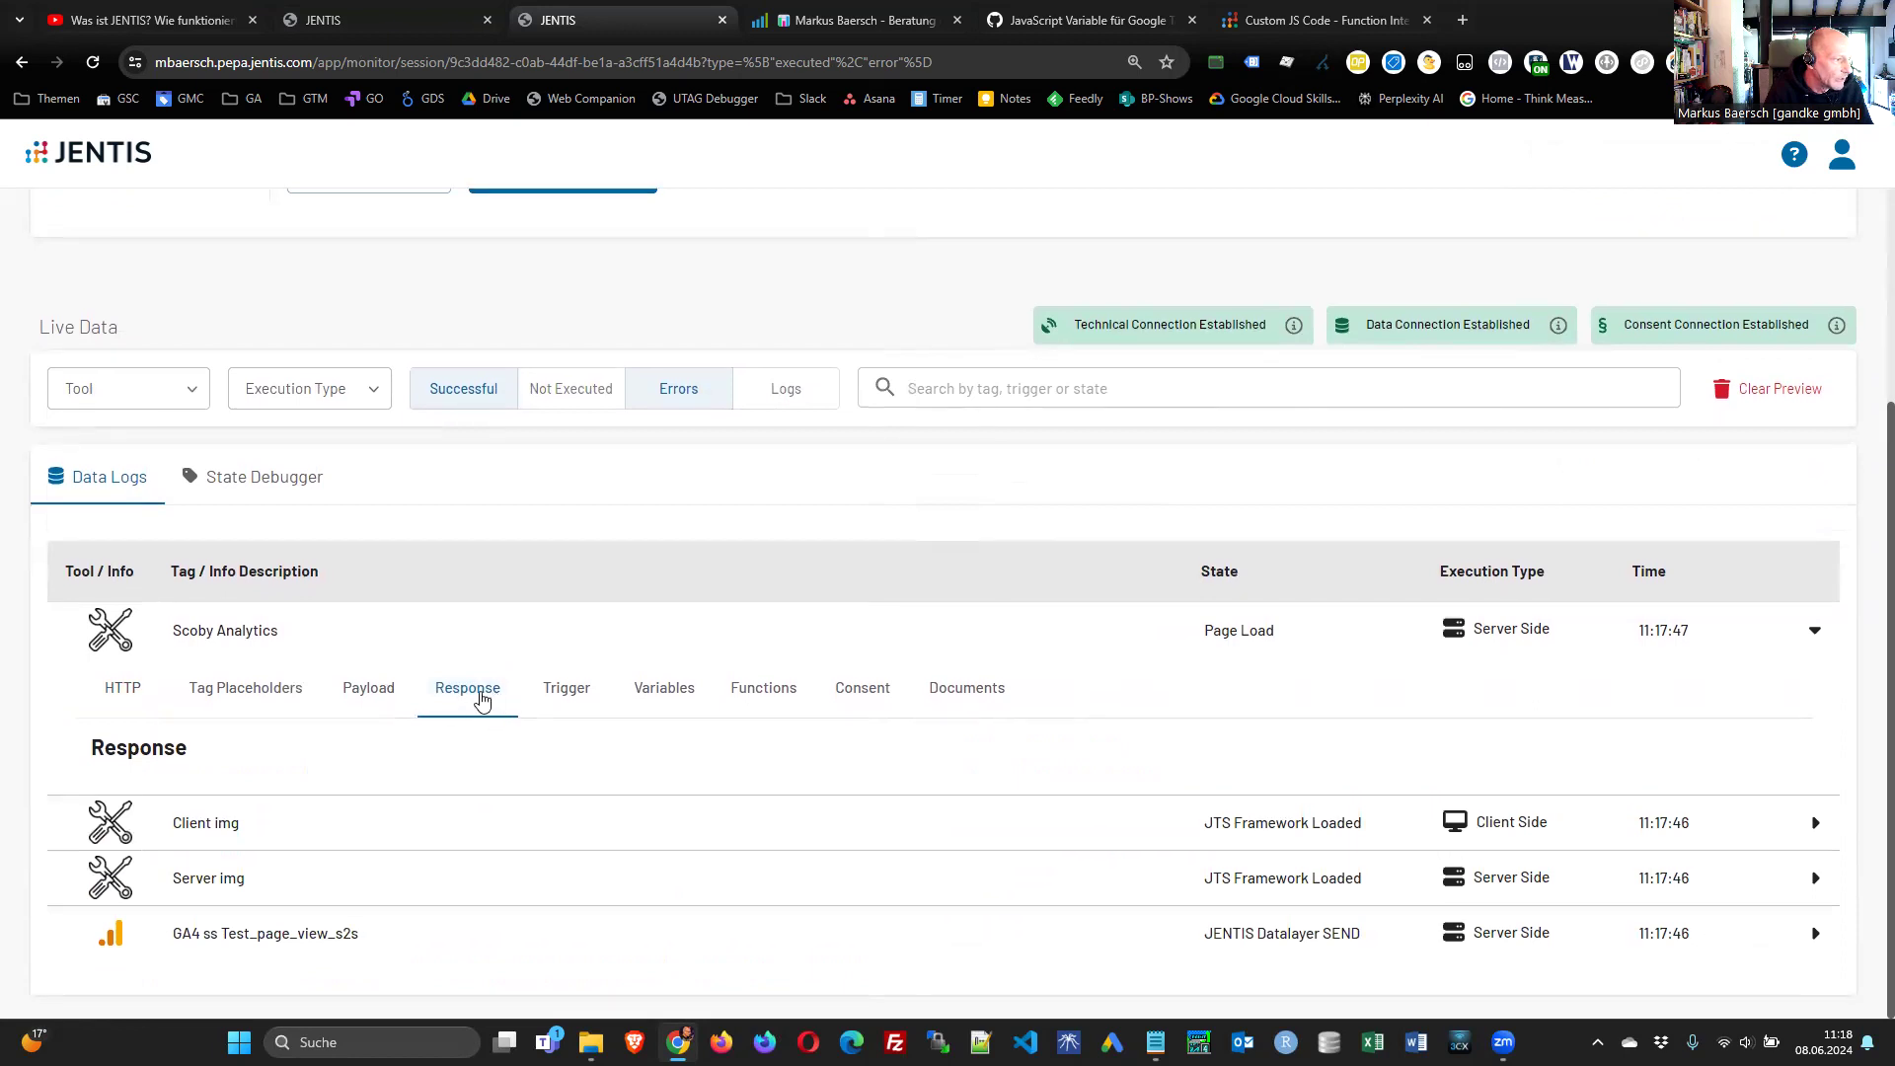
{"action": "left_click", "coordinate": [117, 691]}
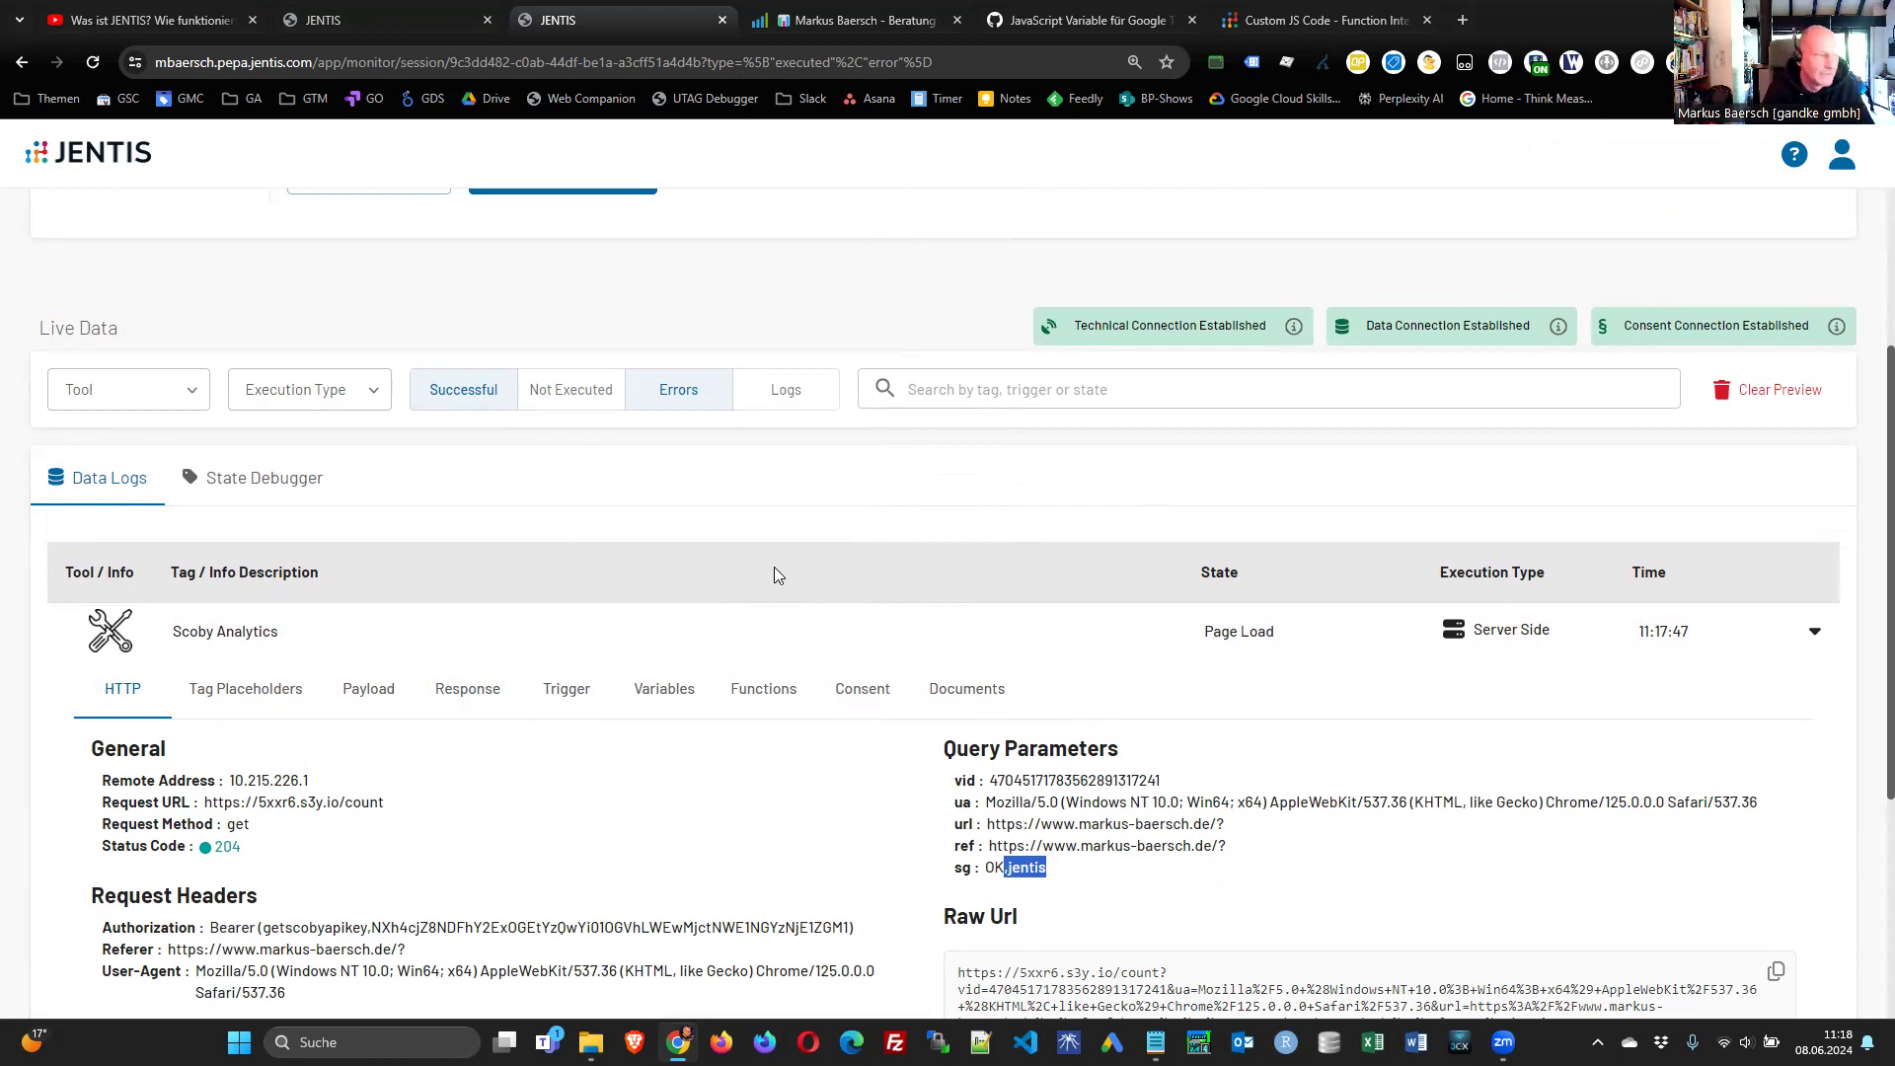
{"action": "left_click", "coordinate": [269, 637]}
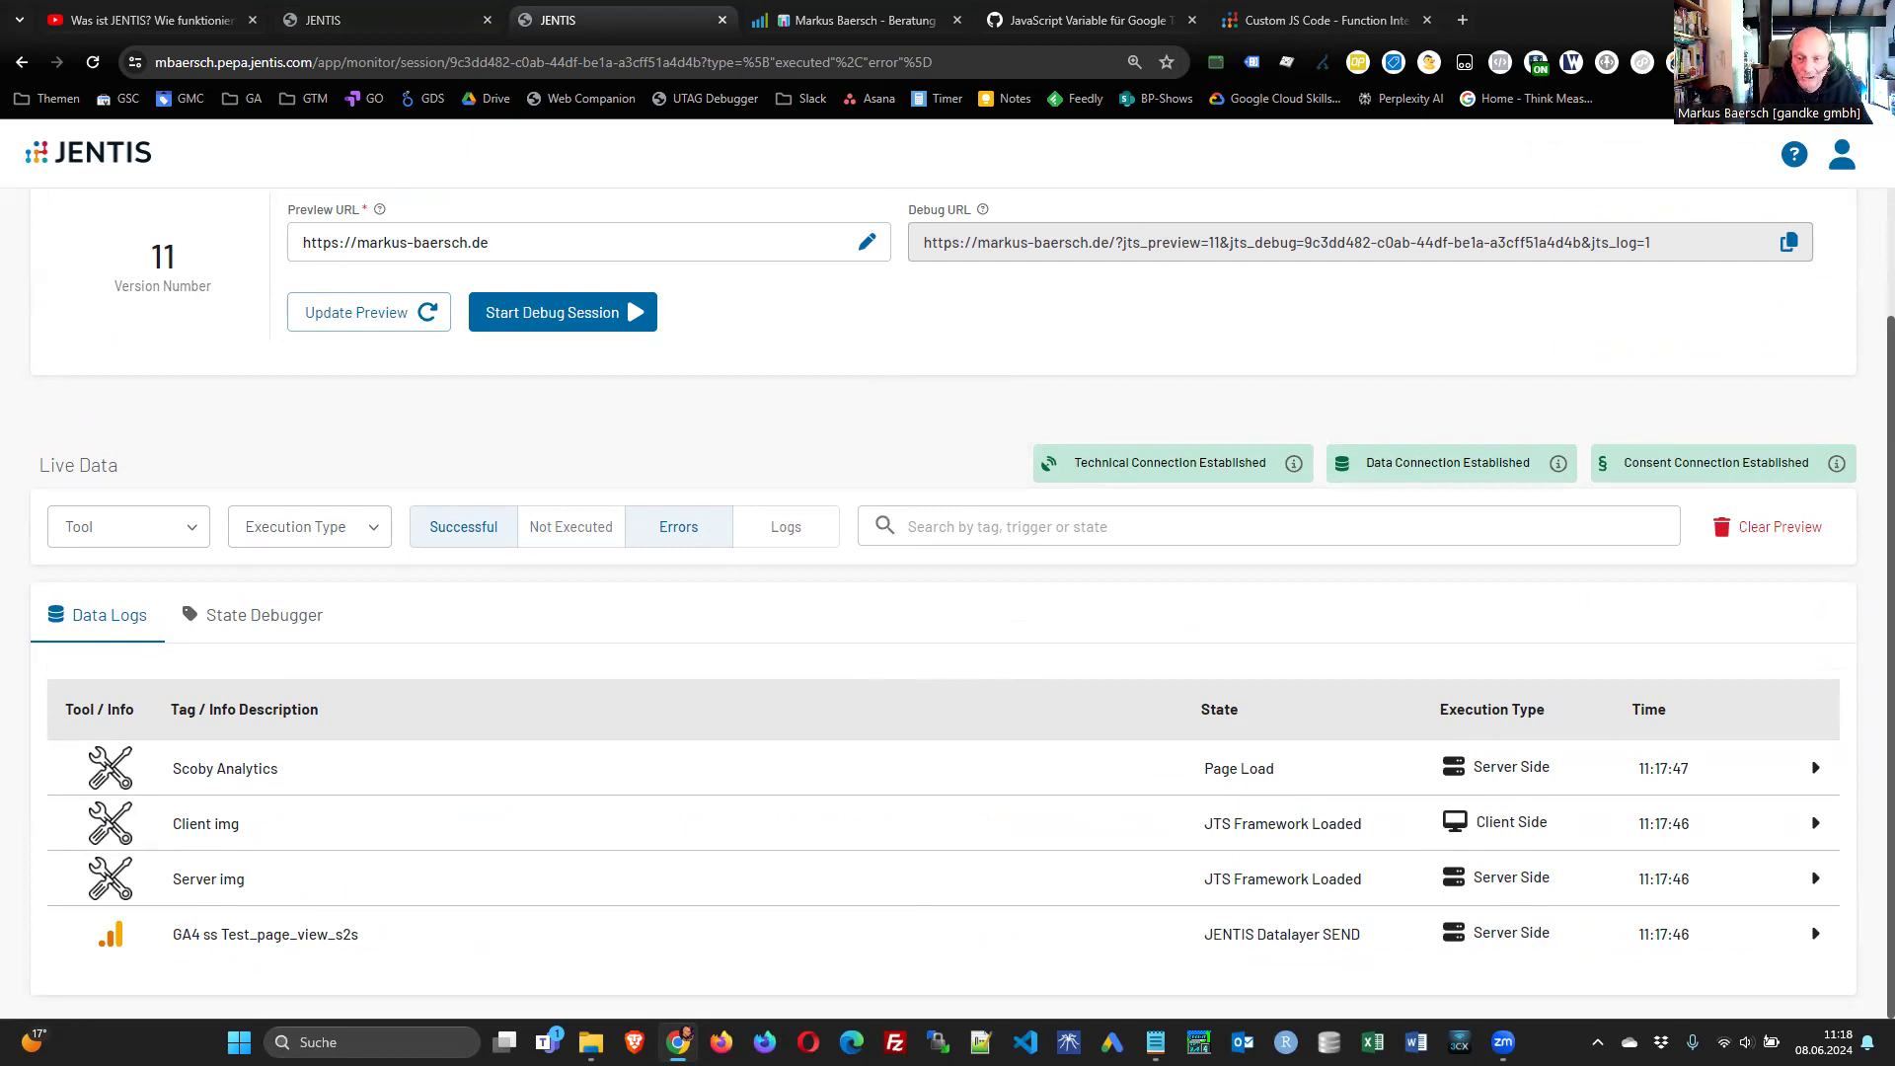
{"action": "key", "text": "alt+Tab"}
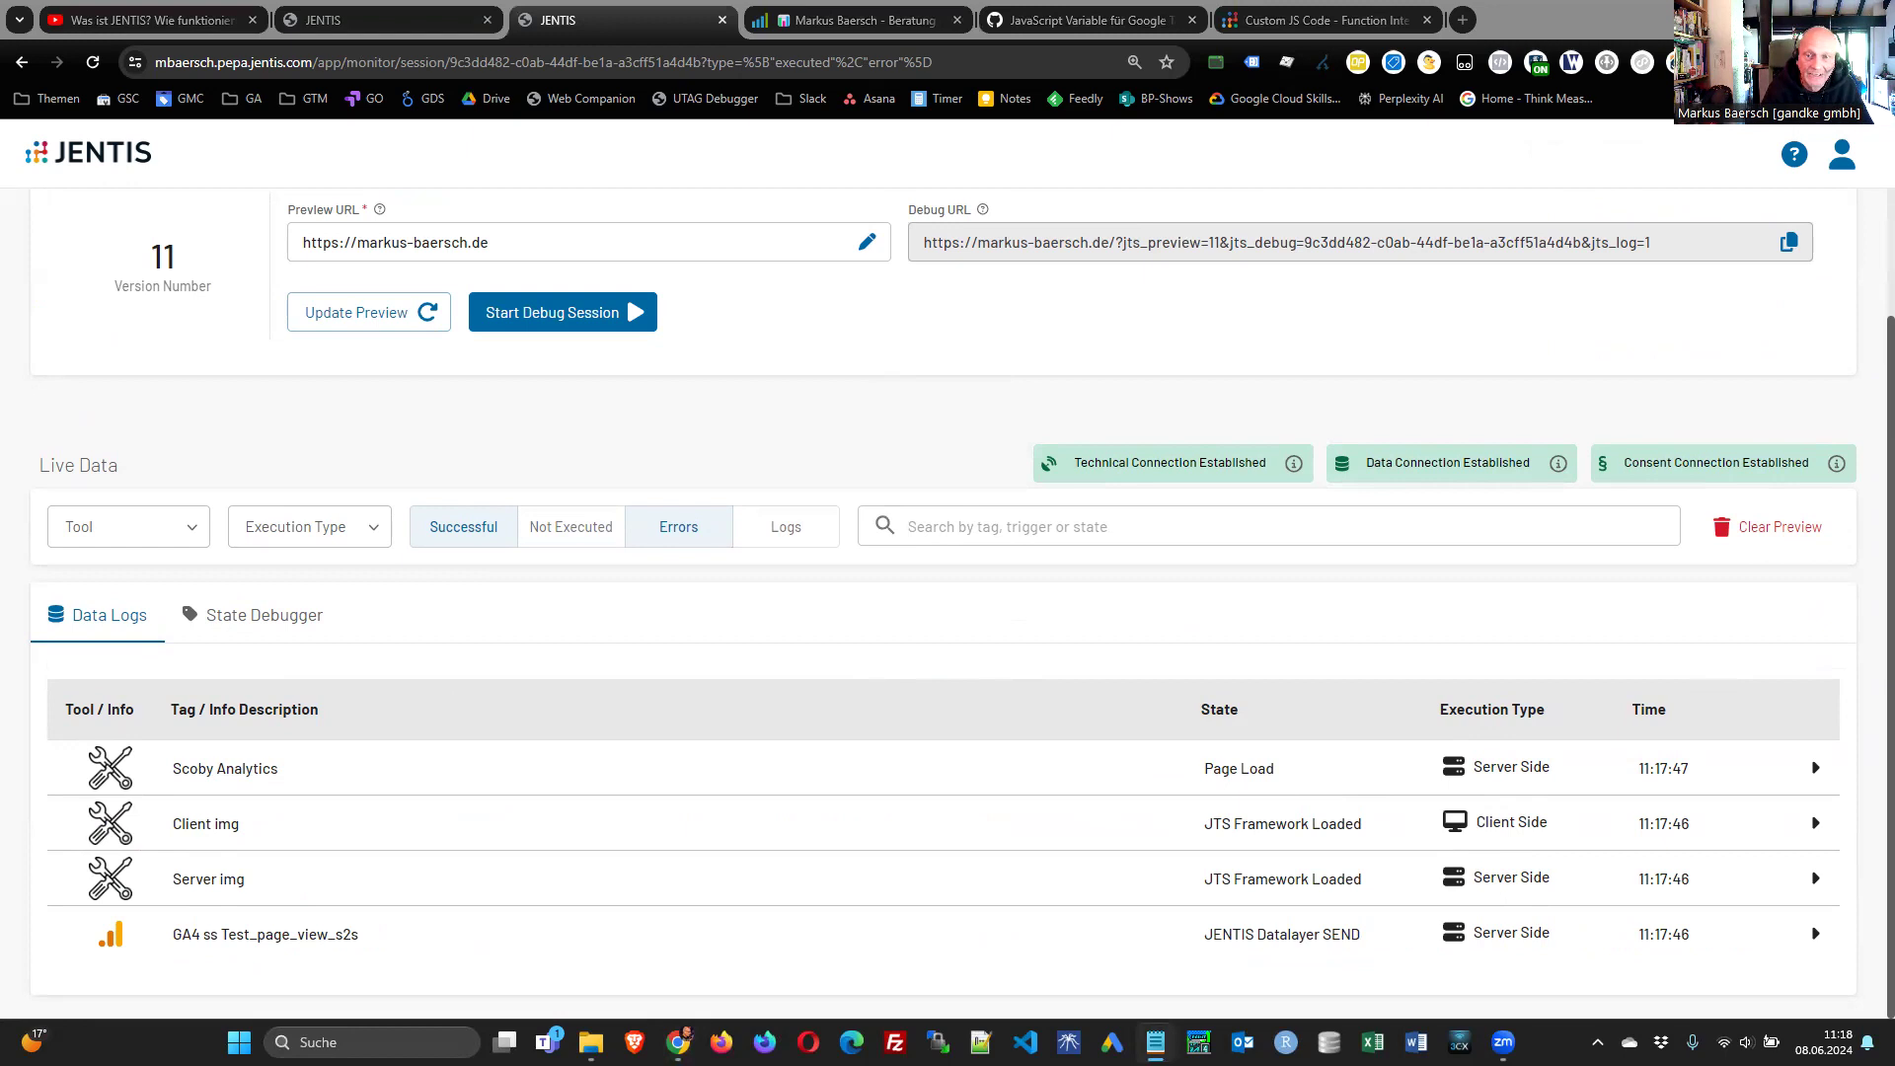